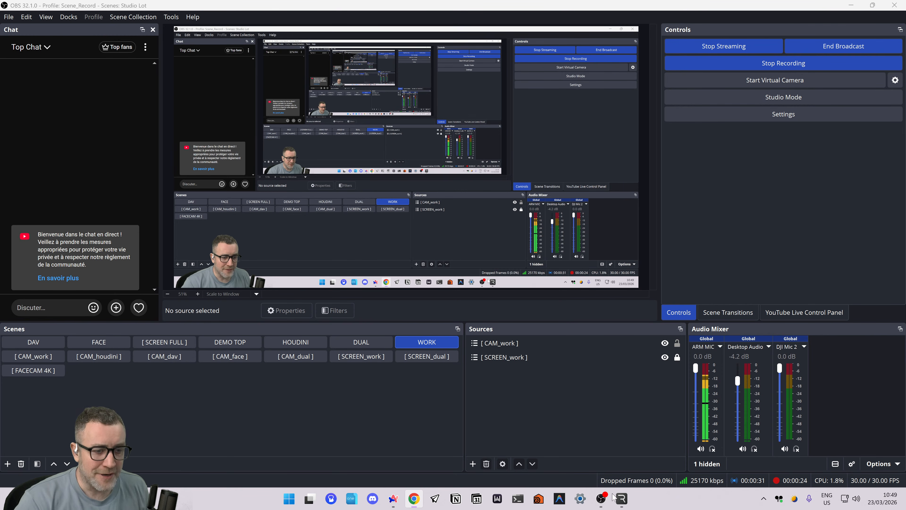
Switch to the Rive desktop app, return to the start of its Home page, and maximize its window.
key("alt+Tab")
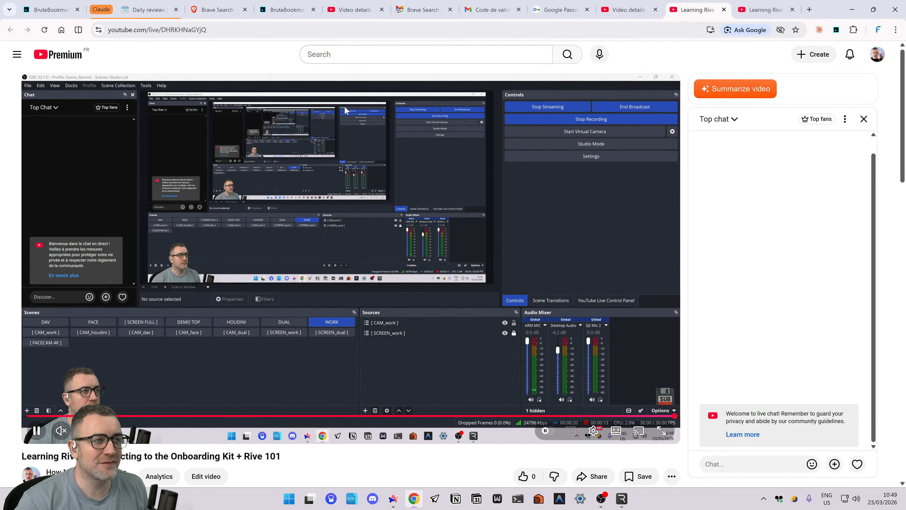
key("alt+Tab")
key("alt+Tab")
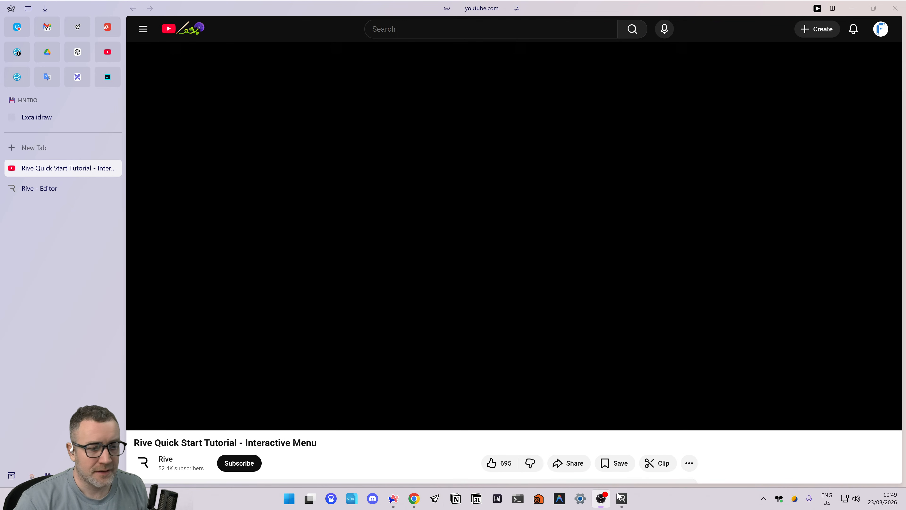
key("alt+Tab")
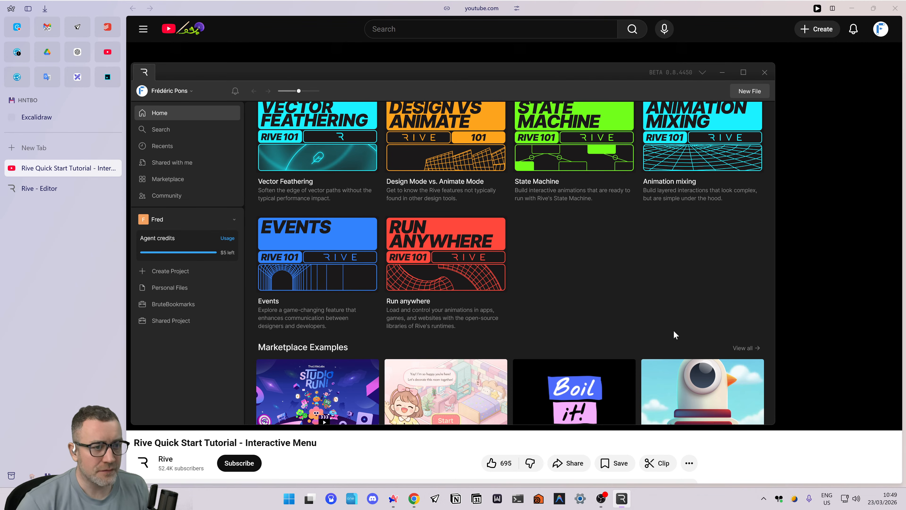
scroll(675, 335, "up", 6)
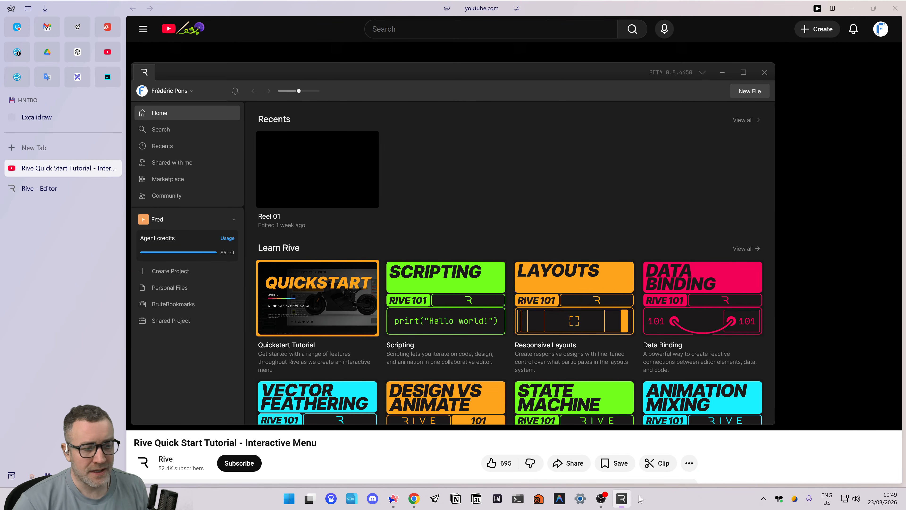
left_click(620, 500)
left_click(620, 500)
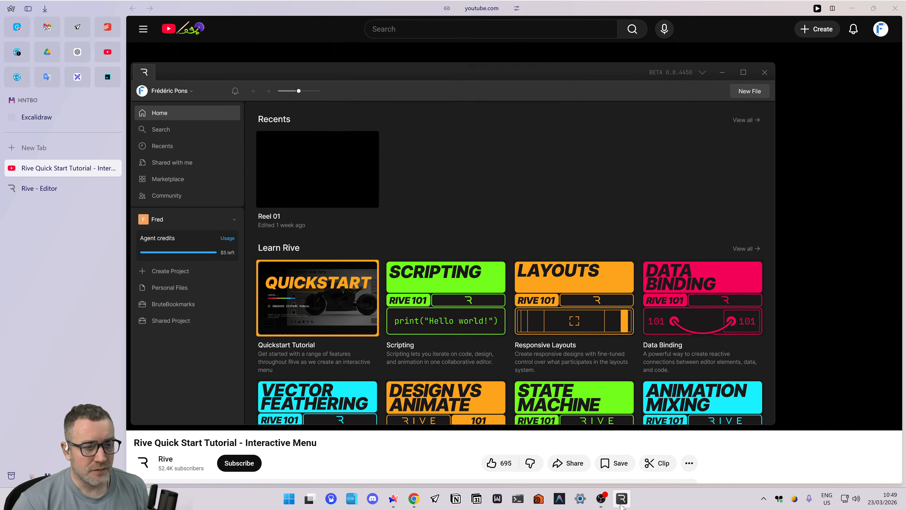
double_click(586, 79)
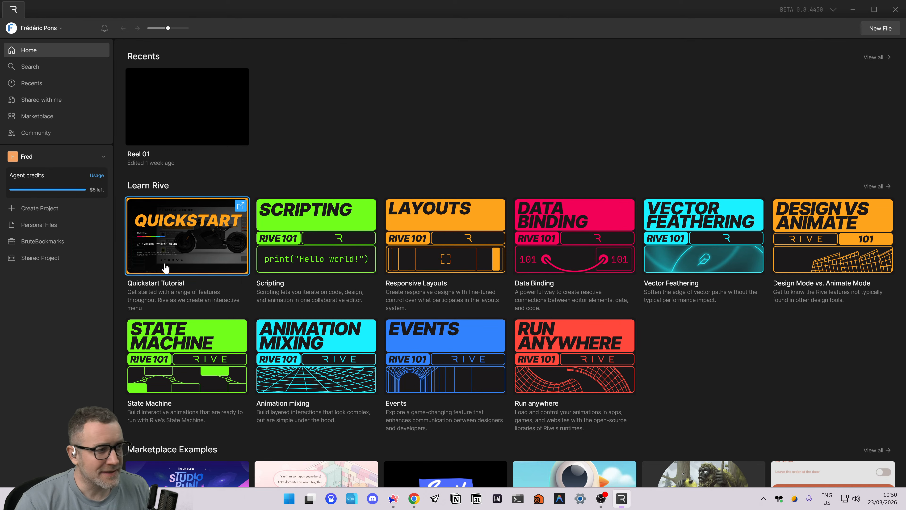
Open the Quickstart Tutorial from Learn Rive in the browser and pause its video at the start.
left_click(173, 254)
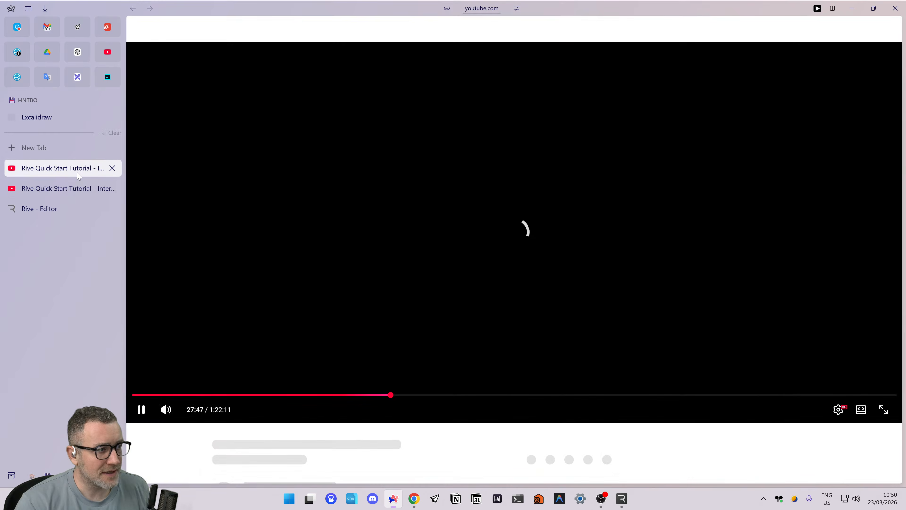
middle_click(76, 170)
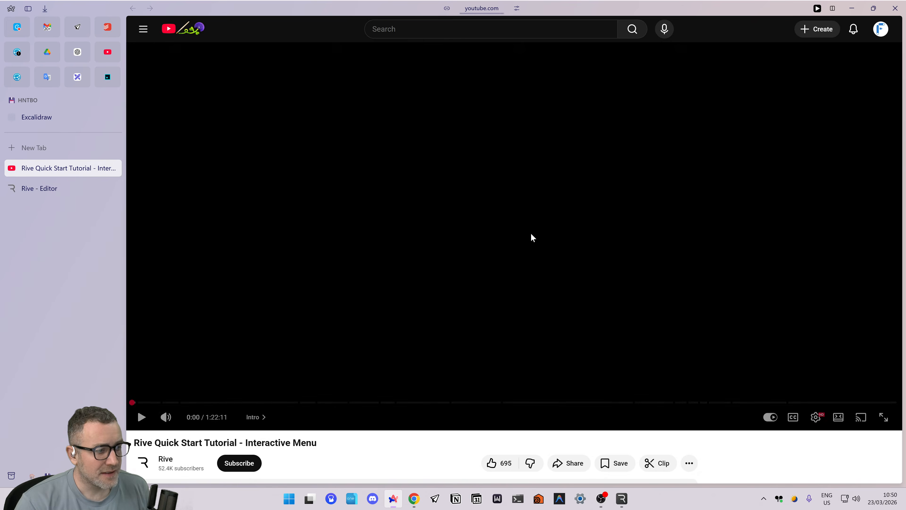
left_click(285, 361)
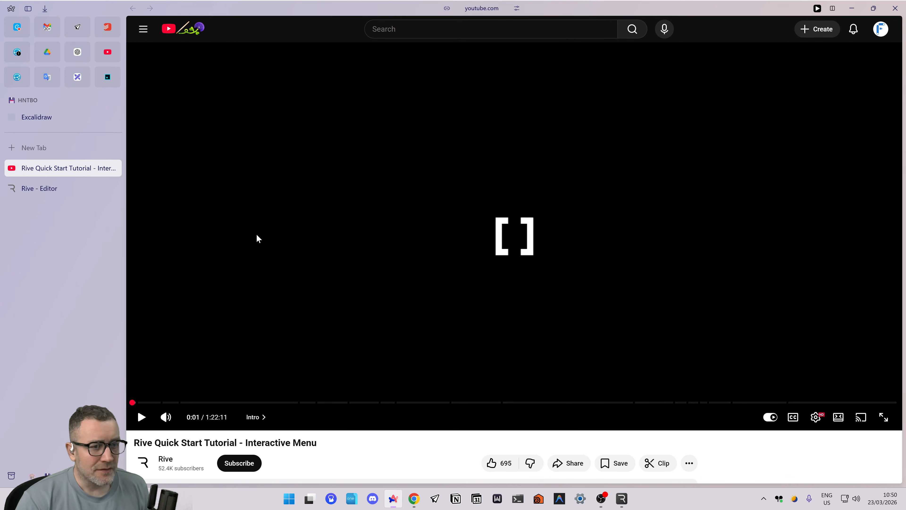
Open the Vector Feathering and State Machine lessons from Learn Rive, pausing the feathering video and closing the State Machine page.
key("alt+Tab")
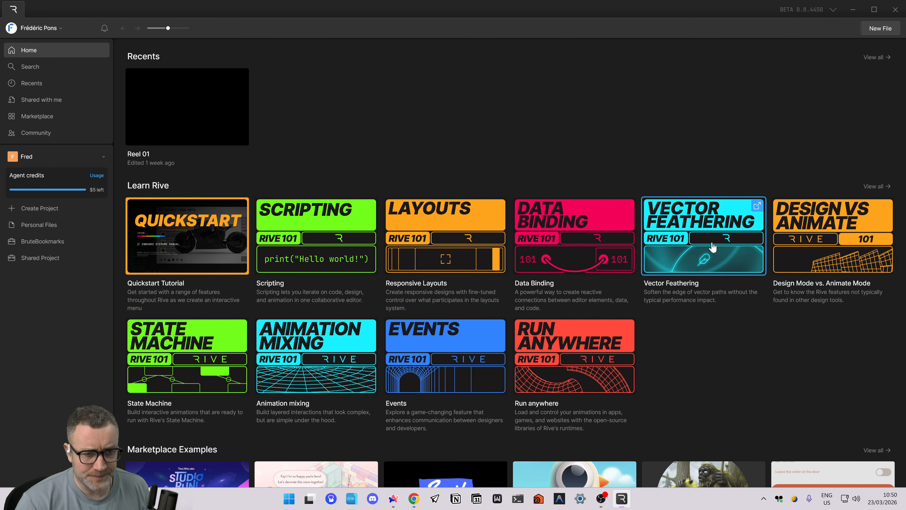
left_click(652, 254)
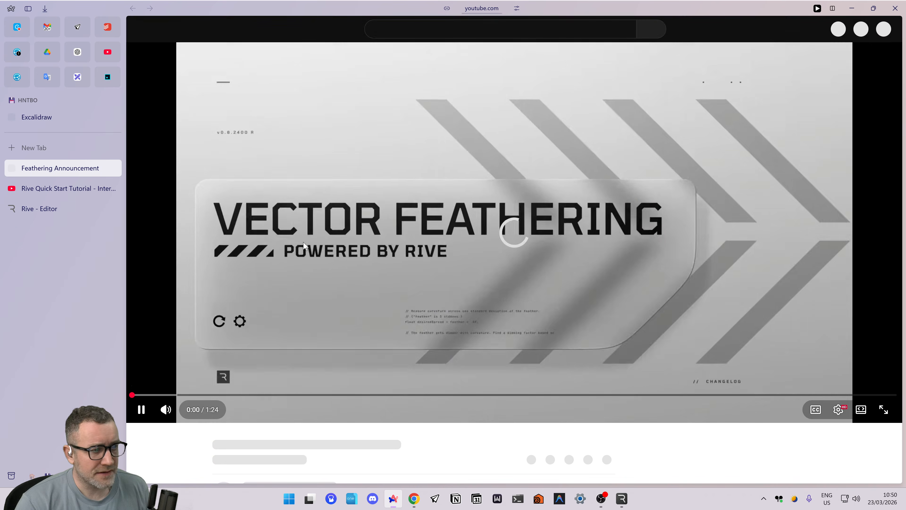
left_click(356, 324)
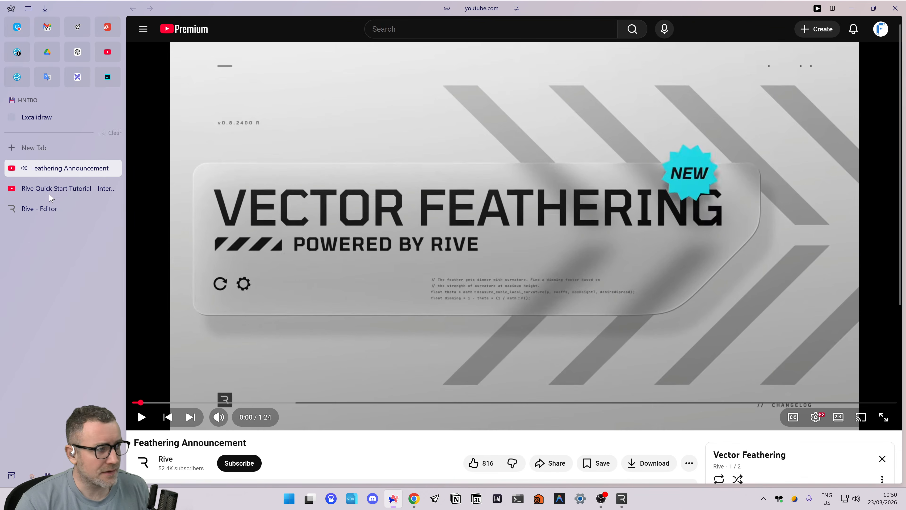
left_click(43, 188)
left_click(45, 174)
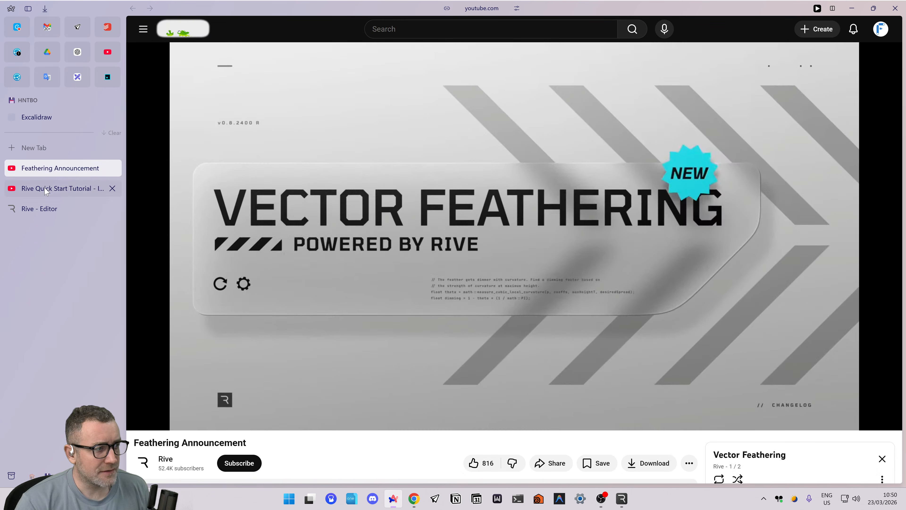
left_click(43, 211)
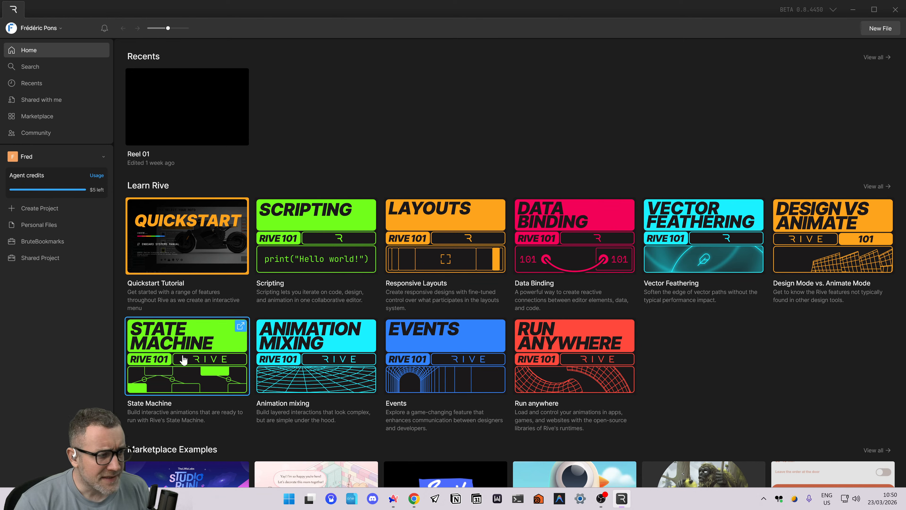
left_click(190, 345)
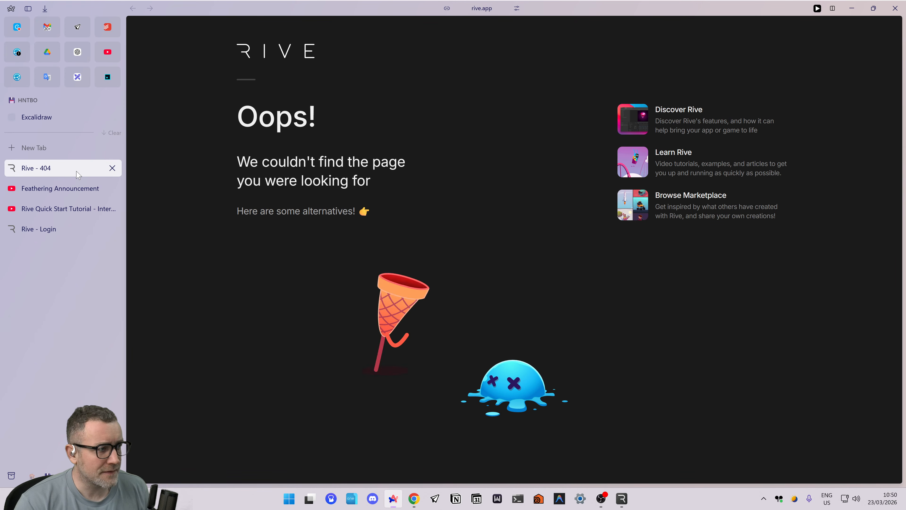
middle_click(77, 171)
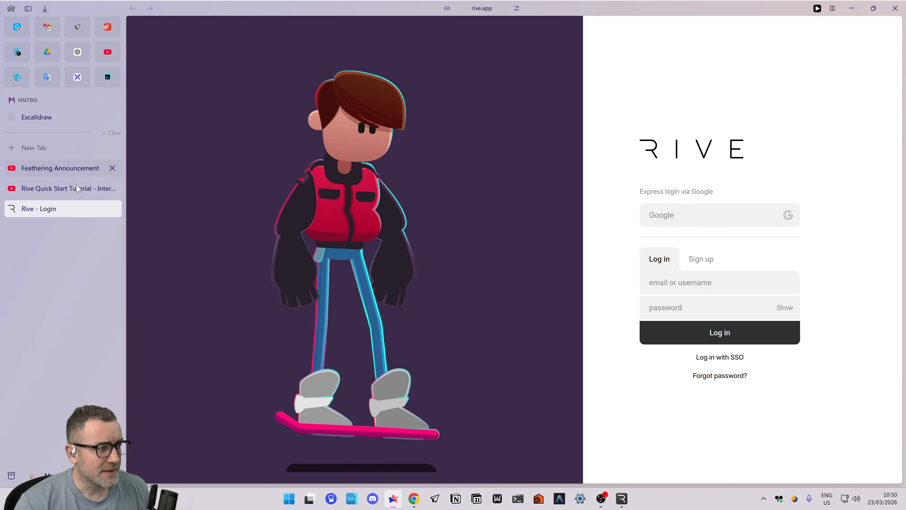
Watch the Rive Quick Start Tutorial video in full screen up to the artboard creation and pause it there.
left_click(48, 188)
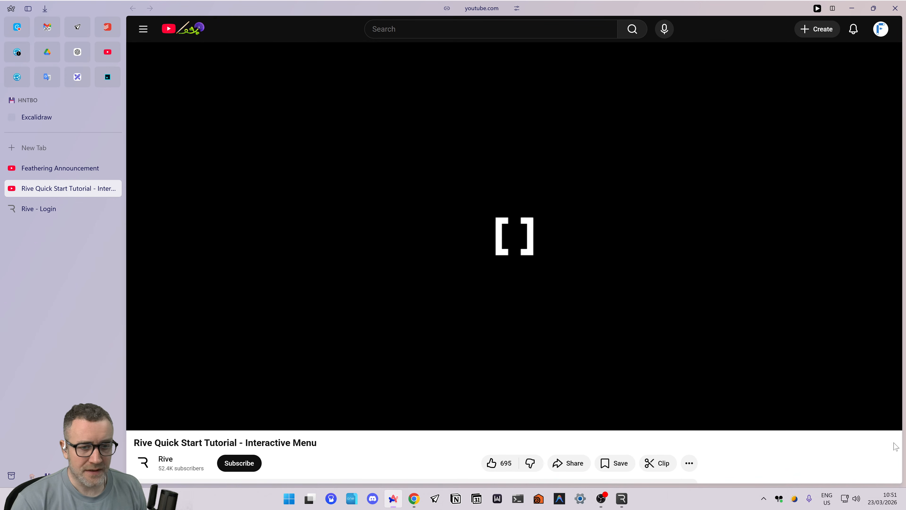
left_click(883, 417)
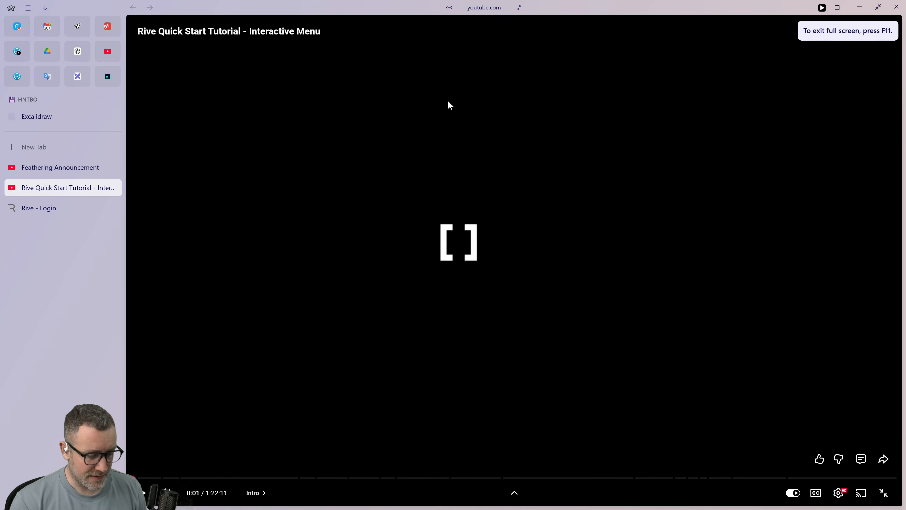
key("Escape")
key("f")
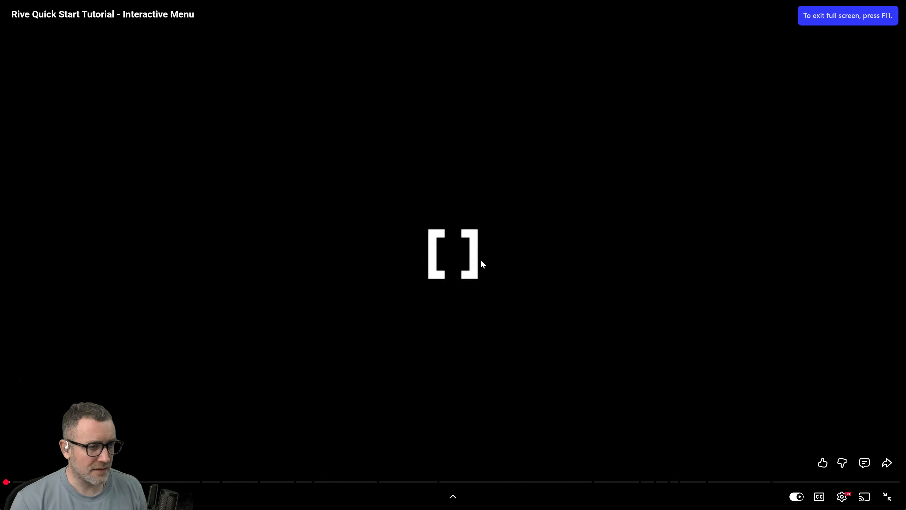
key("space")
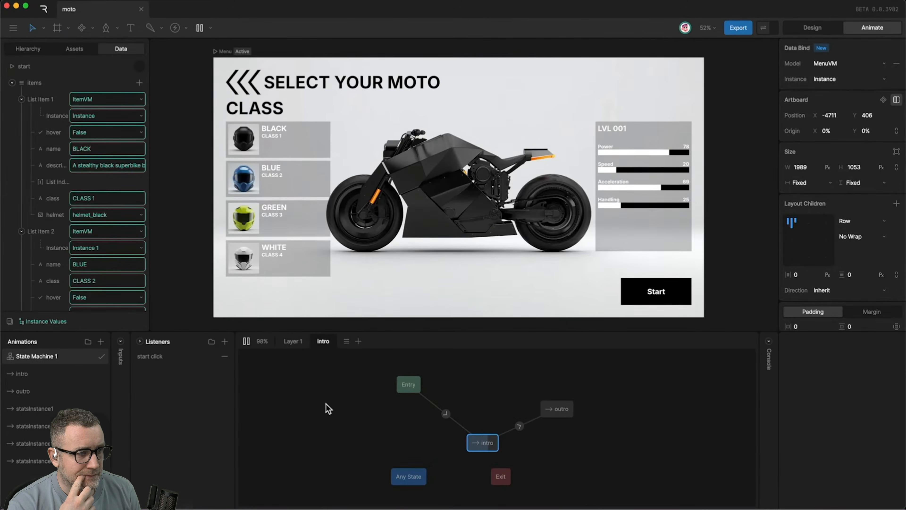
left_click_drag(408, 379, 574, 379)
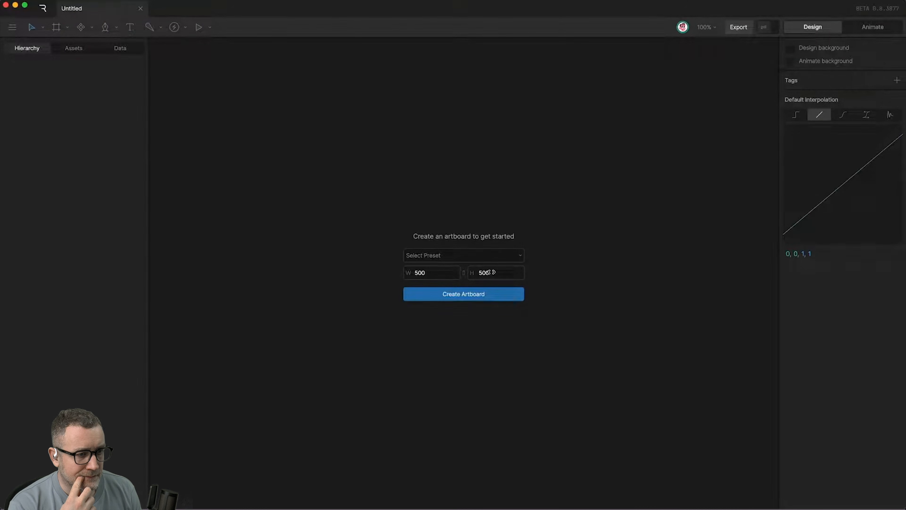
left_click(455, 298)
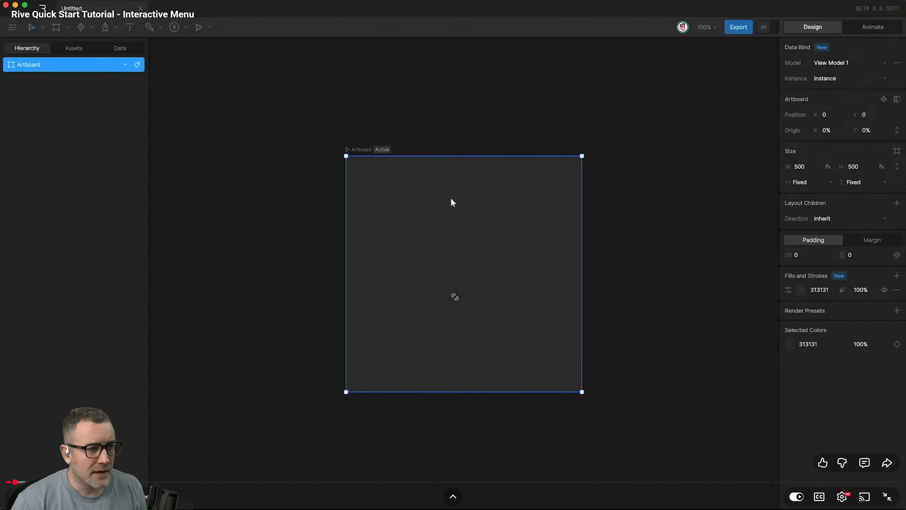
Switch to Rive and create a new file with a 500 × 500 artboard.
key("alt+Tab")
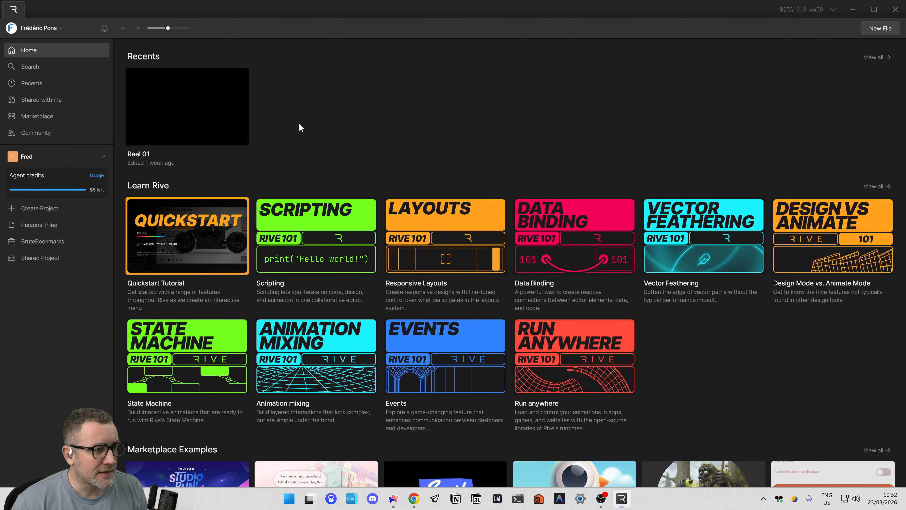
left_click(880, 28)
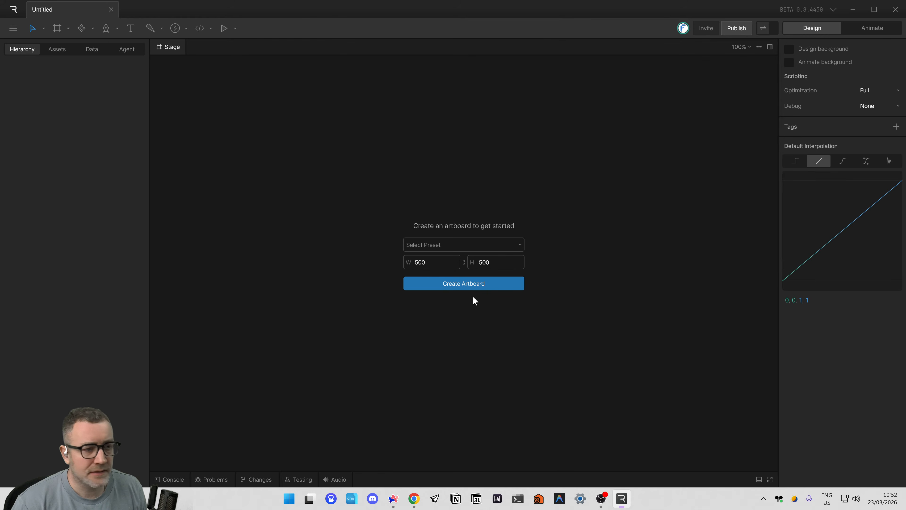
left_click(465, 284)
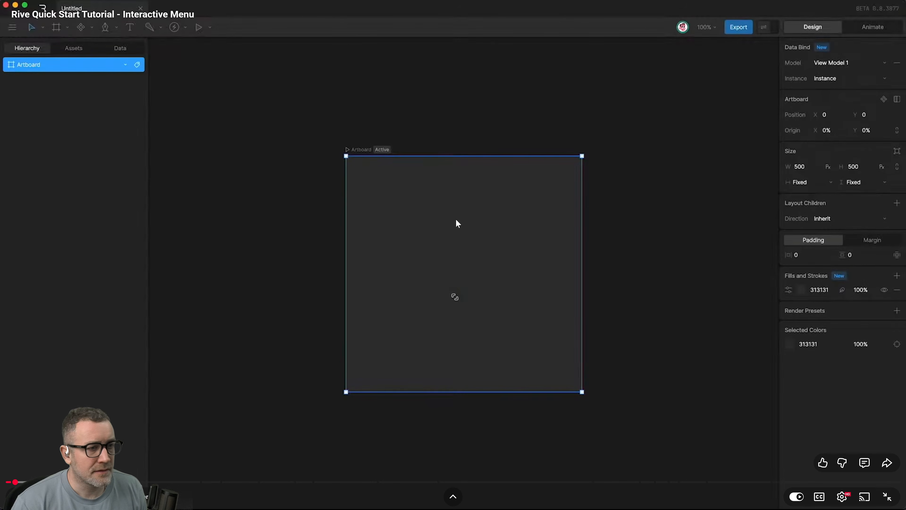
Watch the tutorial's section on the view model's property types and pause the video.
left_click(456, 219)
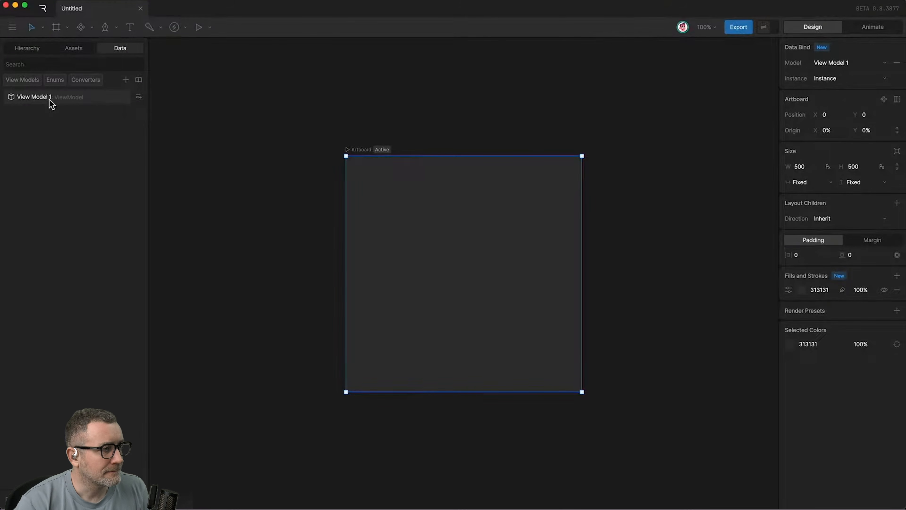
left_click(139, 97)
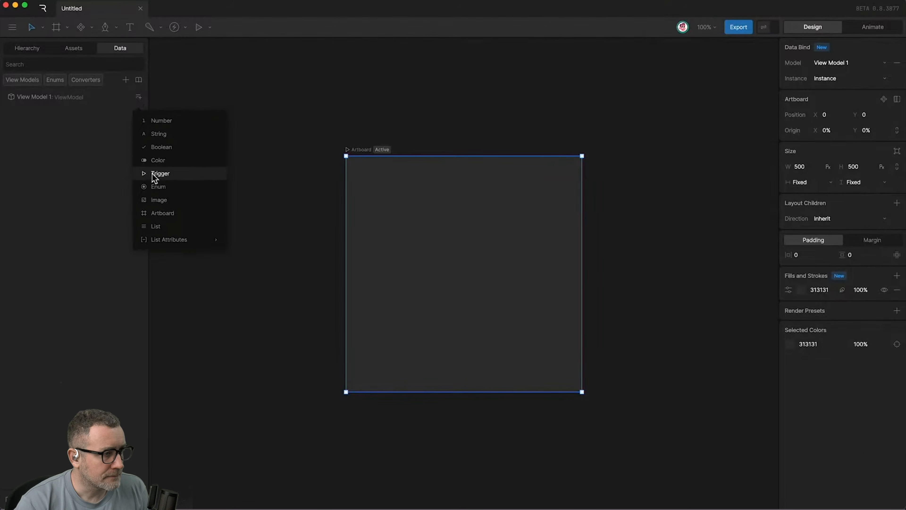
left_click(457, 221)
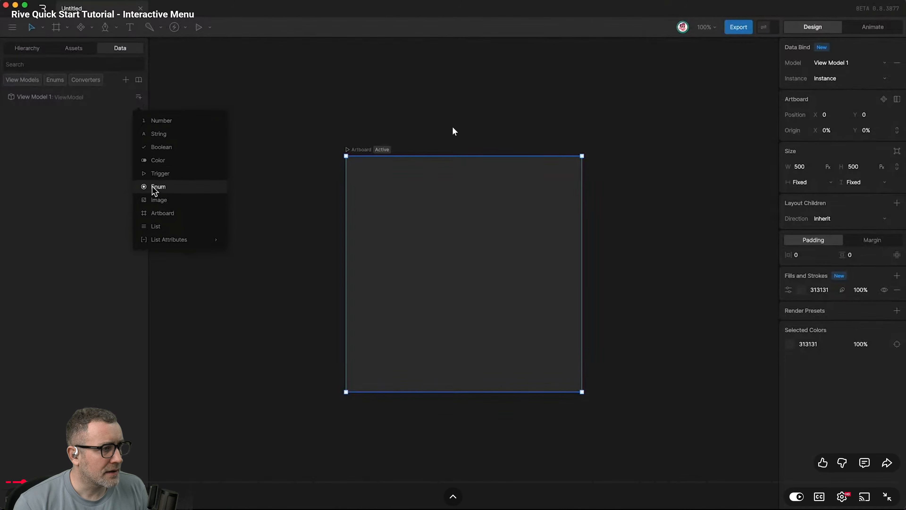
Switch to Rive and display the property types that can be added to ViewModel1 in the file's data.
key("alt+Tab")
left_click(92, 49)
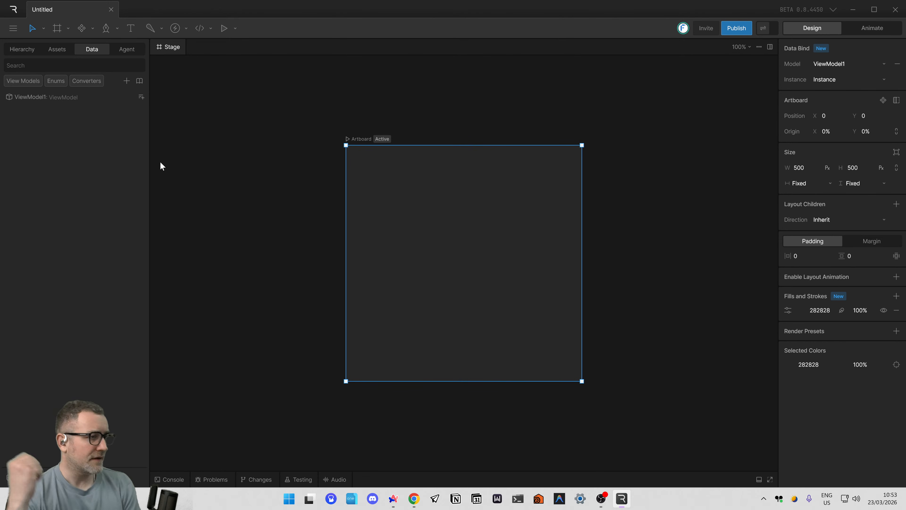
left_click(142, 97)
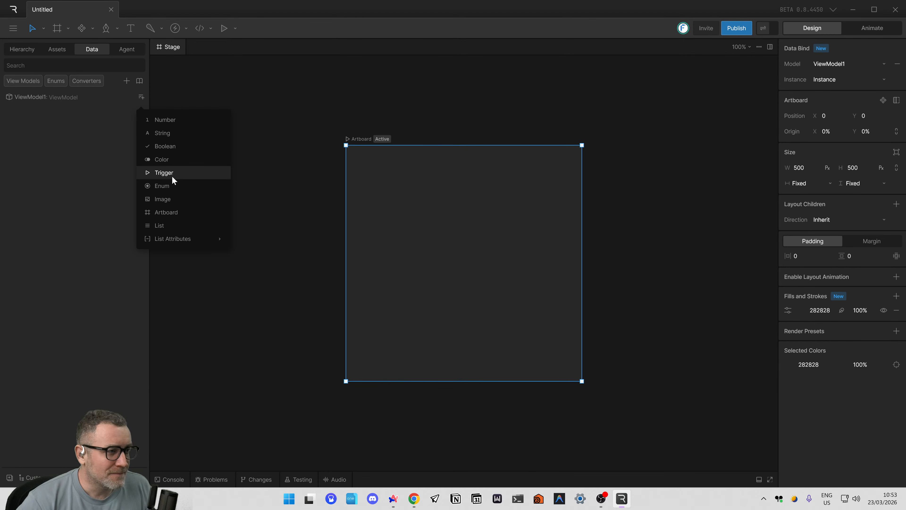
Switch to the tutorial video in Arc and watch the part on setting up the Menu artboard, pausing after it.
key("alt+Tab")
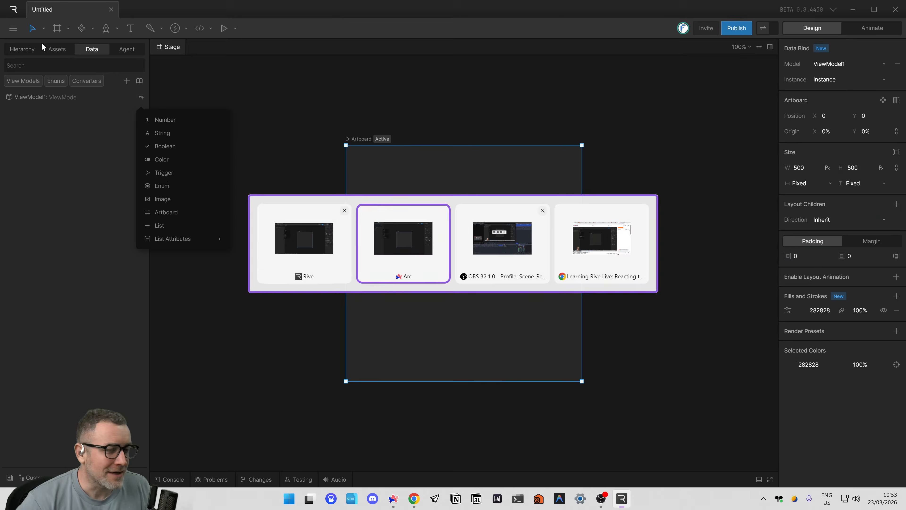
left_click(402, 210)
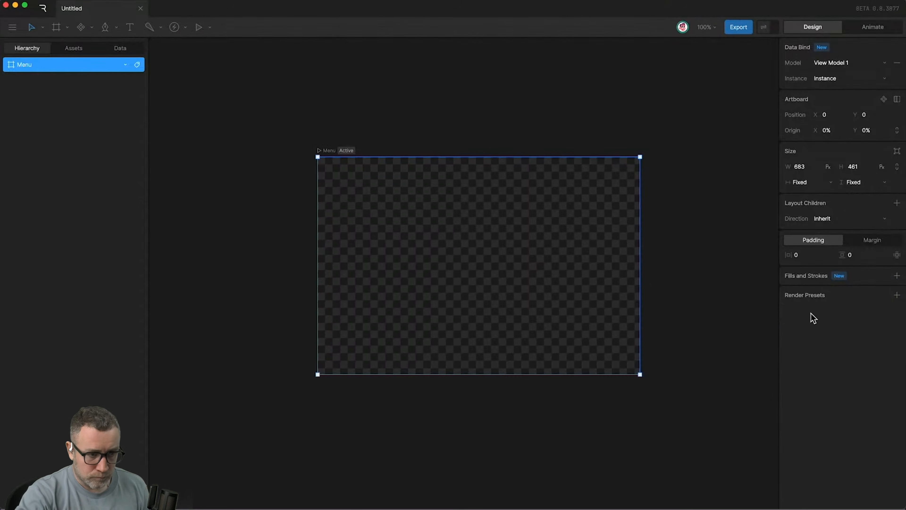
left_click(233, 243)
Switch to Rive, dismiss the property type list, and remove the 282828 fill from the artboard.
key("alt+Tab")
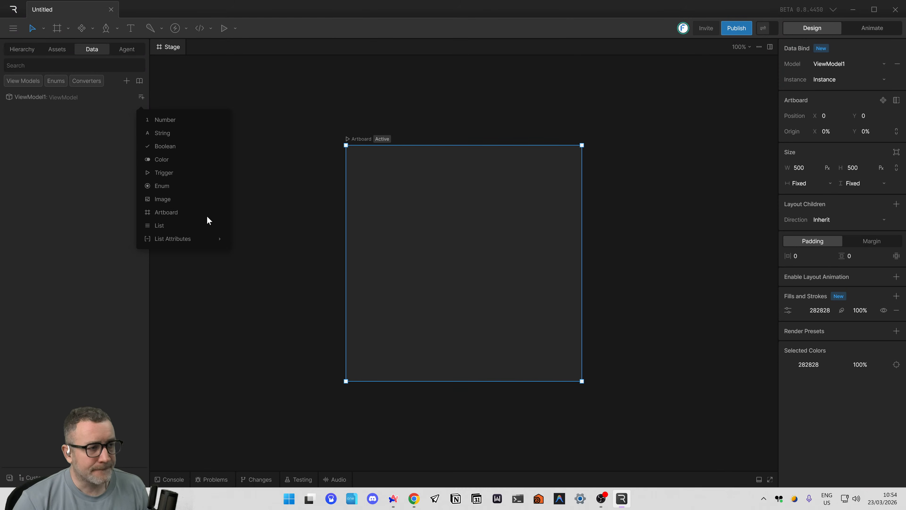
left_click(505, 239)
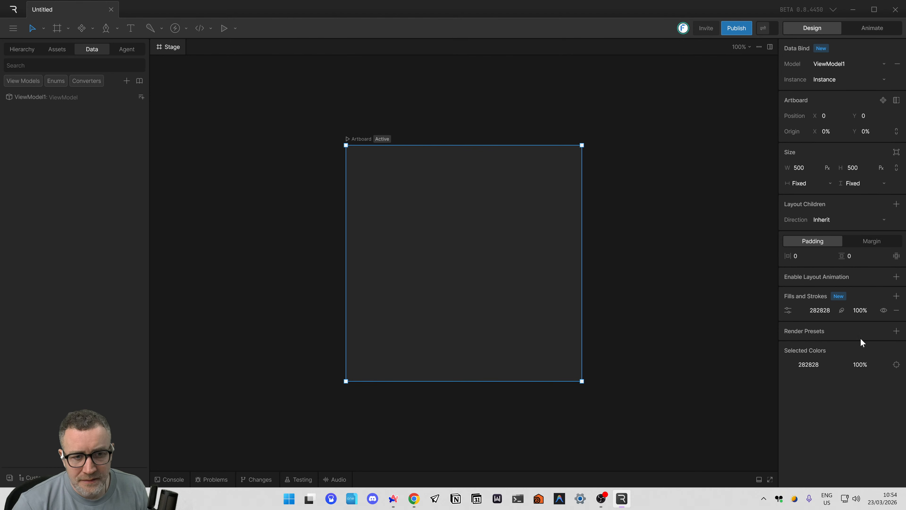
left_click(896, 310)
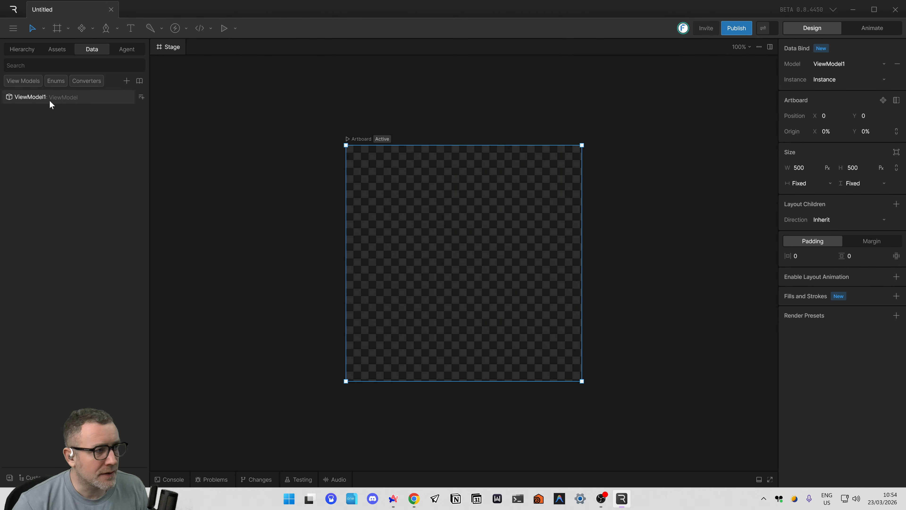
Rename the ViewModel1 view model as Menu.
double_click(37, 99)
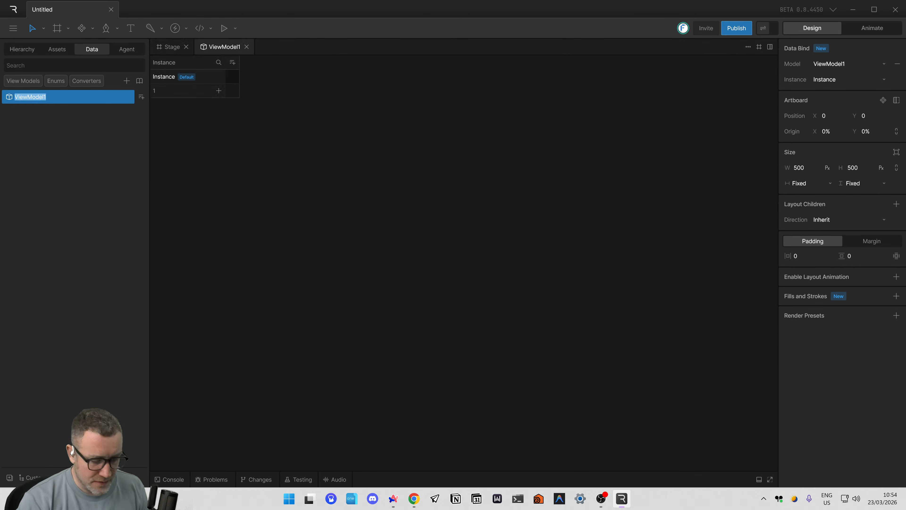
type("Menu")
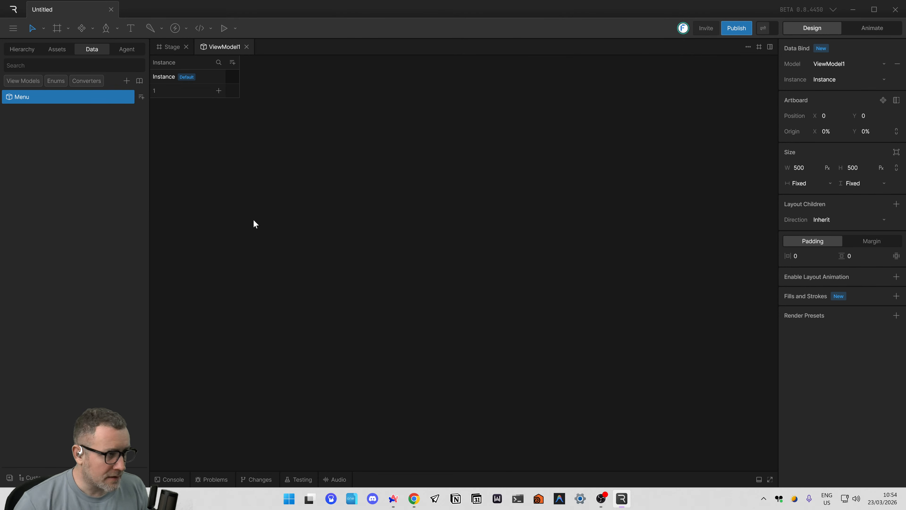
key("Return")
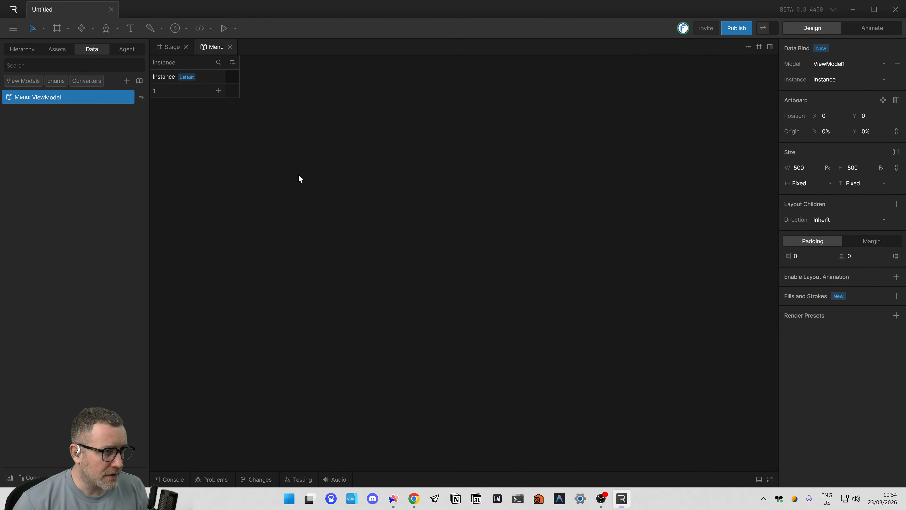
Compare the stage with the Menu view model's instance table, glance at the tutorial video in Arc, and return to Rive.
left_click(168, 47)
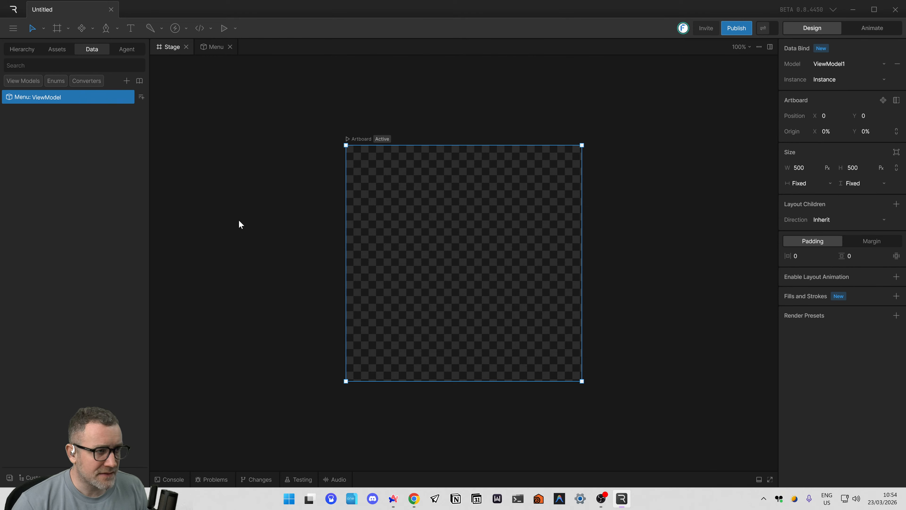
left_click(210, 46)
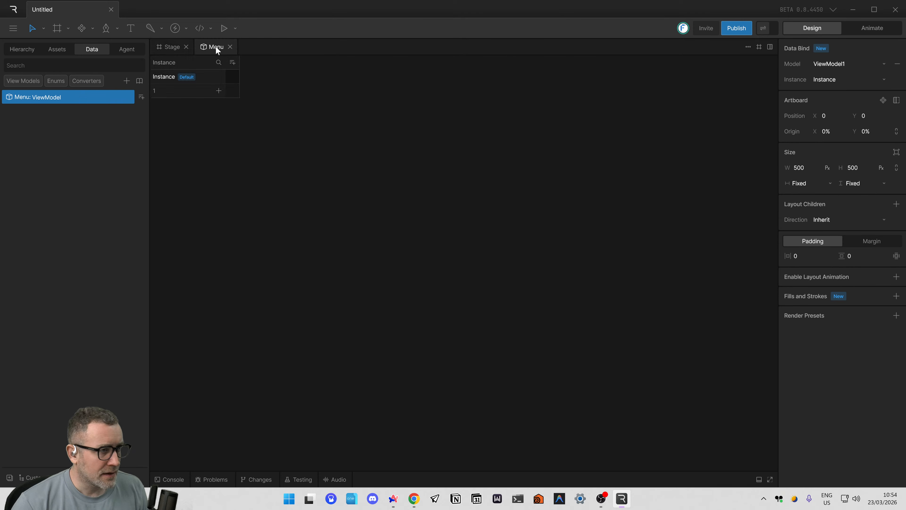
left_click(169, 45)
left_click(211, 47)
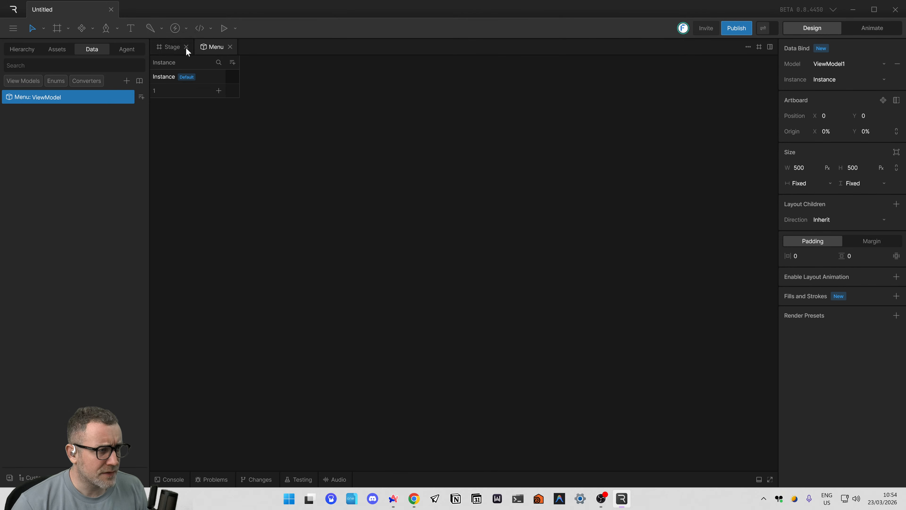
left_click(173, 48)
key("alt+Tab")
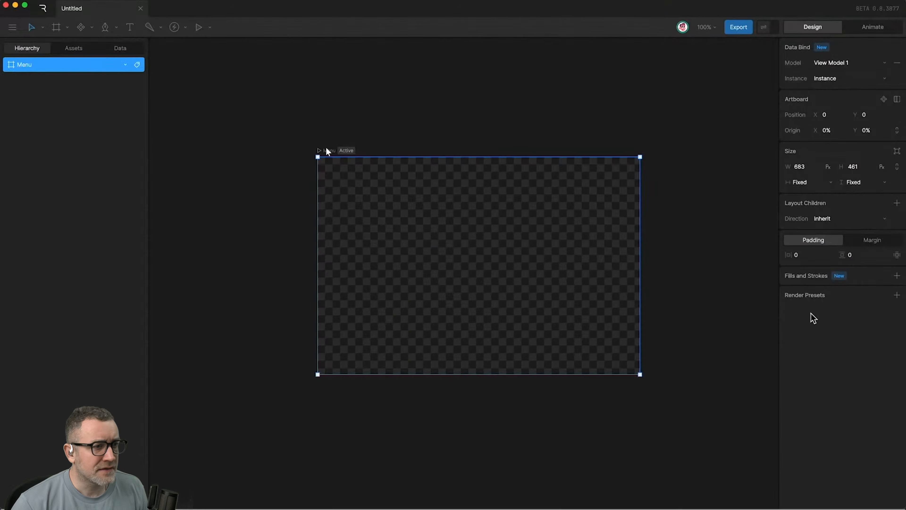
key("alt+Tab")
Reopen and close the Menu view model's instance table, and display the artboard hierarchy.
left_click(207, 46)
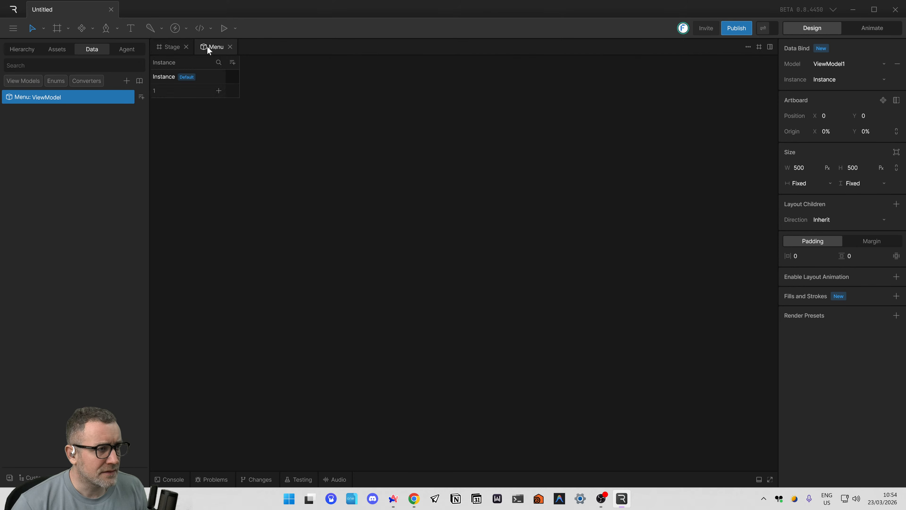
left_click(233, 47)
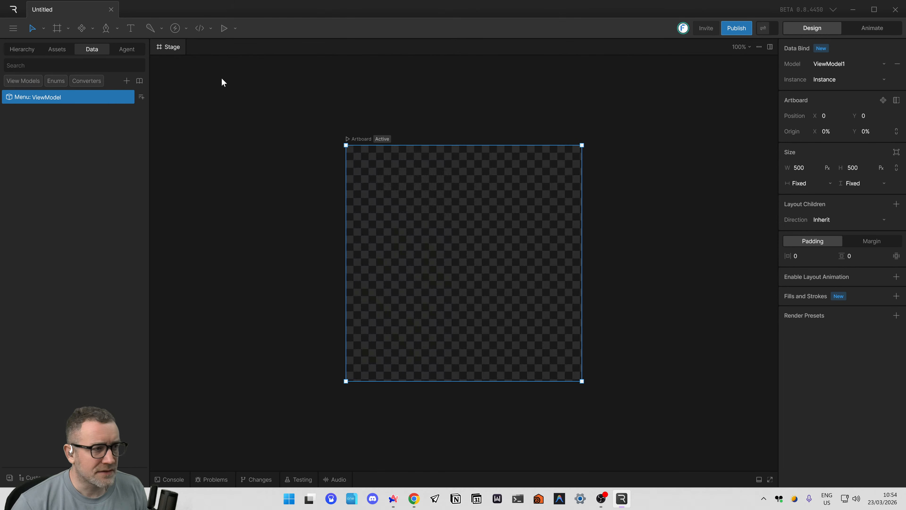
double_click(89, 104)
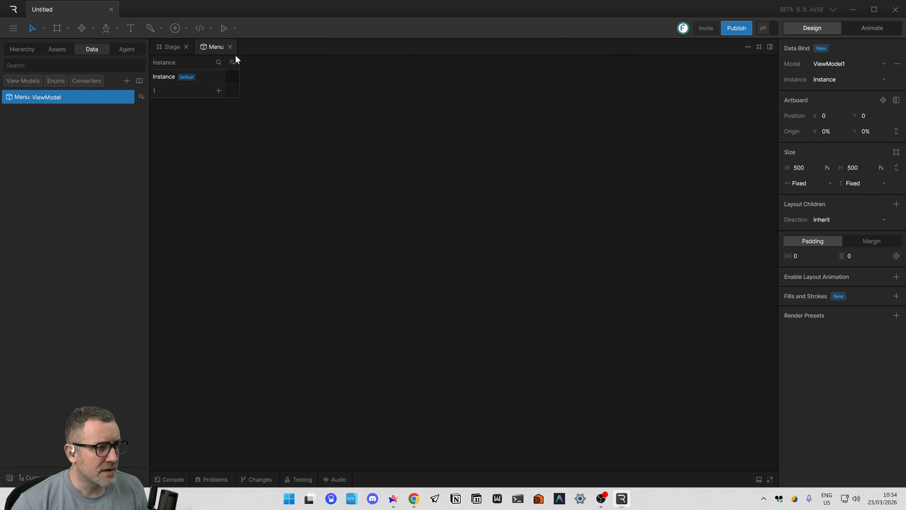
left_click(230, 47)
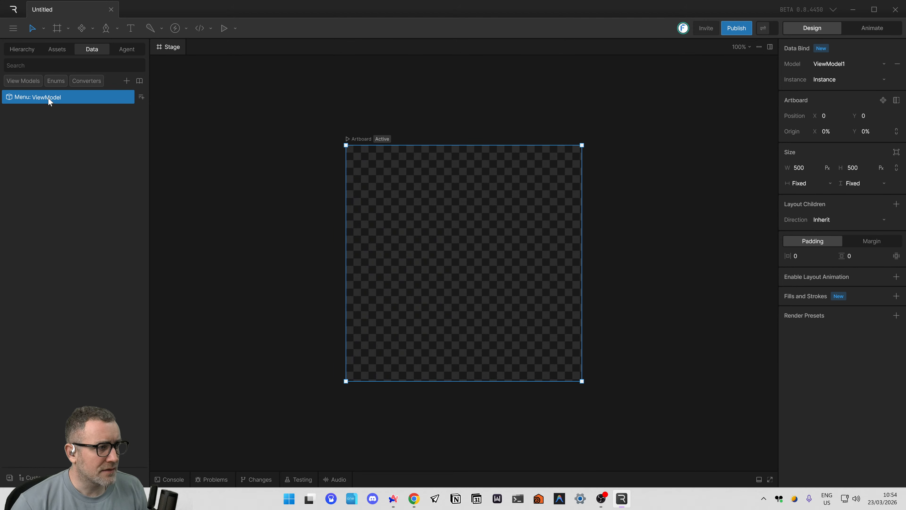
left_click(25, 50)
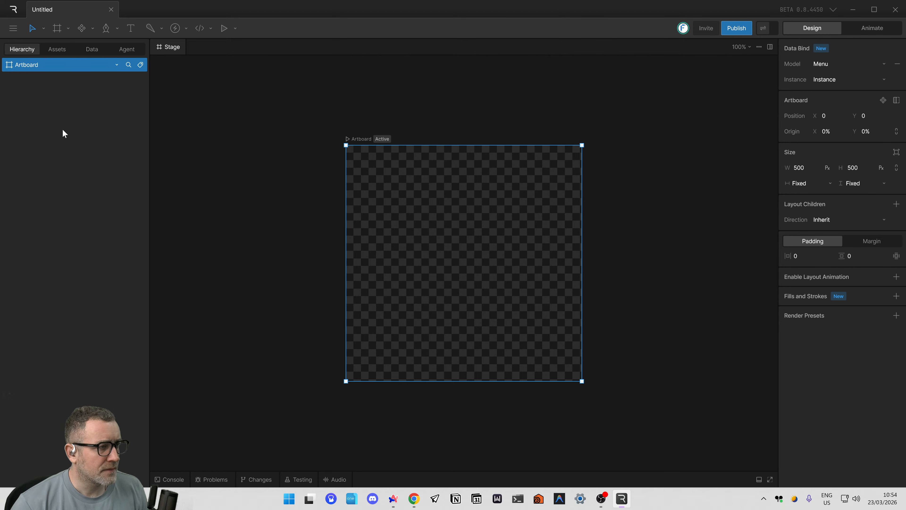
Try adding another instance to the Menu view model, undo it, and return to the artboard hierarchy.
left_click(95, 49)
double_click(68, 100)
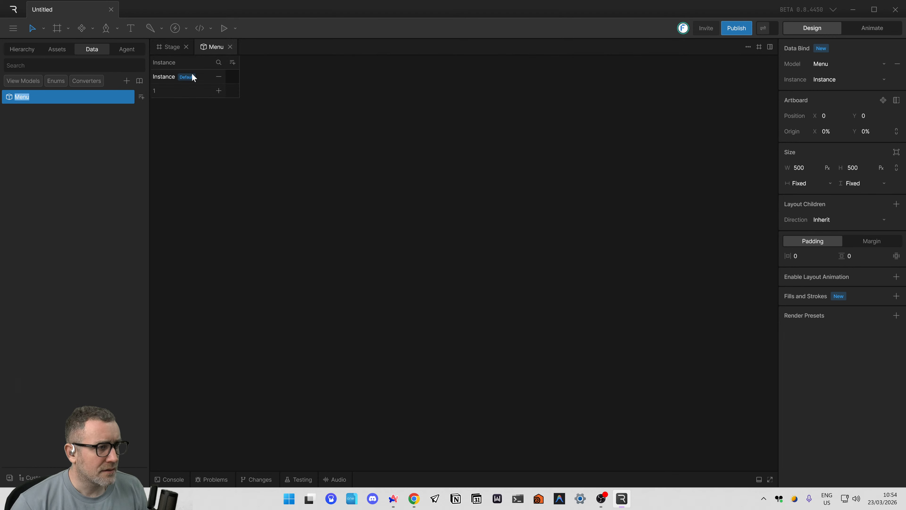
left_click(217, 93)
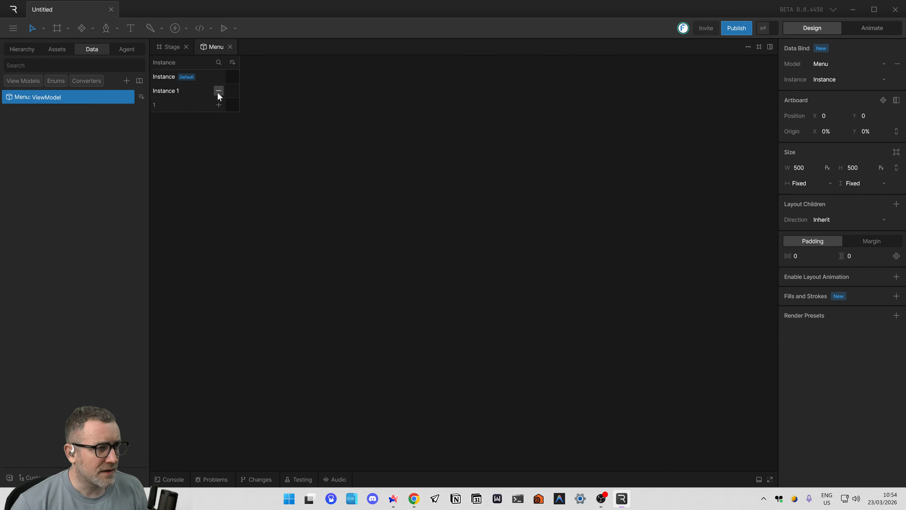
key("ctrl+z")
left_click(218, 91)
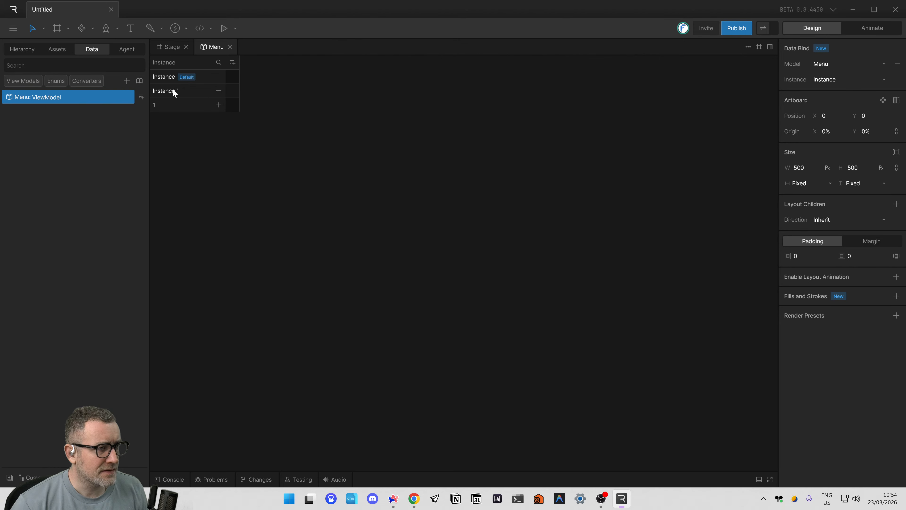
key("ctrl+z")
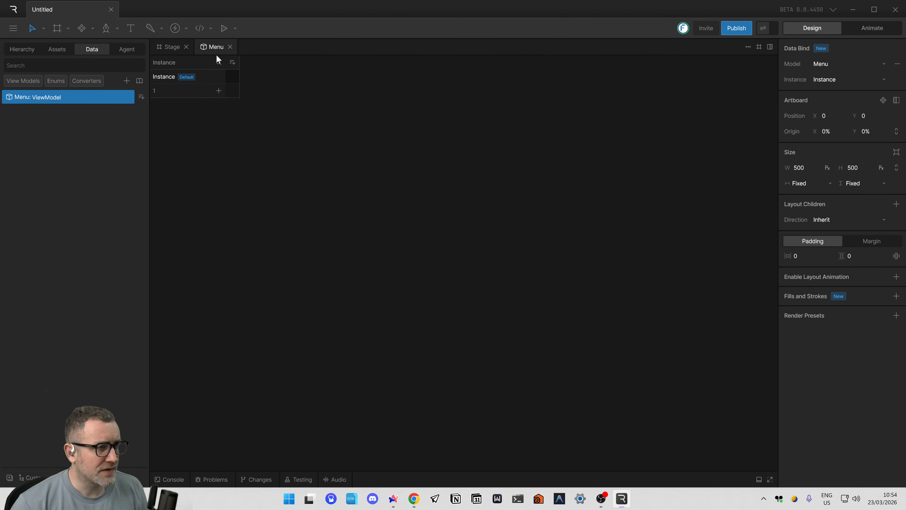
left_click(230, 47)
left_click(20, 50)
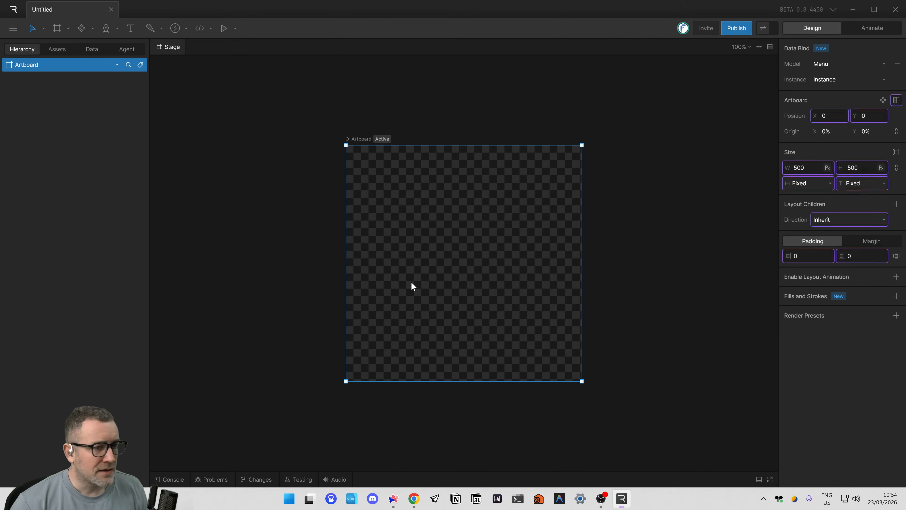
Switch to the tutorial video in Arc and watch the part on naming the view model, pausing after it.
key("alt+Tab")
key("space")
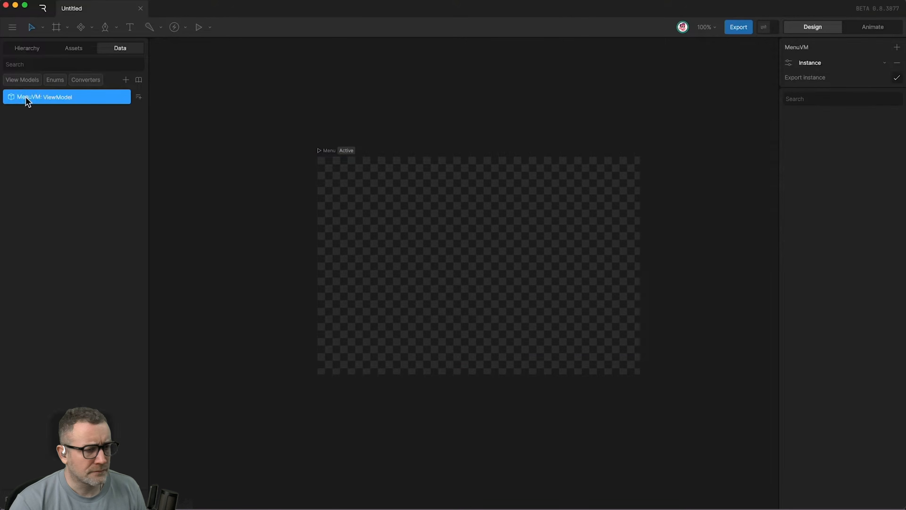
key("space")
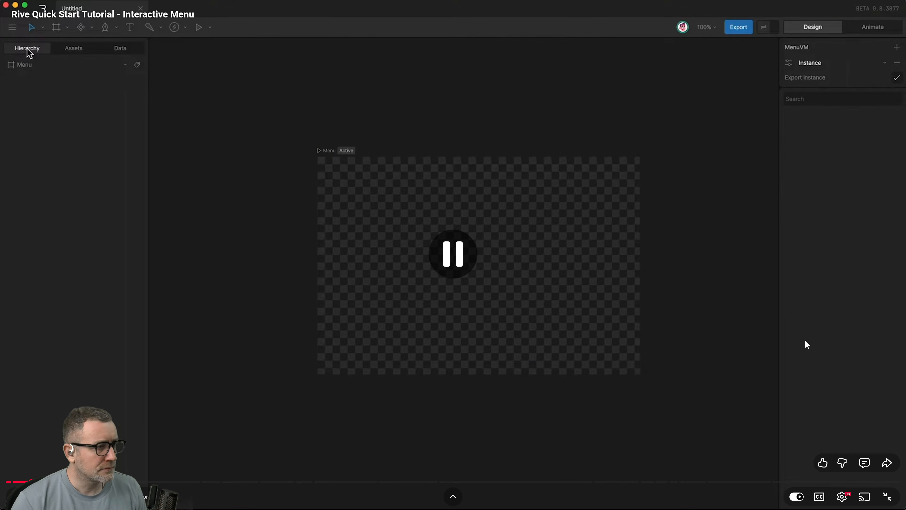
Switch to Rive and rename the artboard as Menu.
key("alt+Tab")
left_click(89, 49)
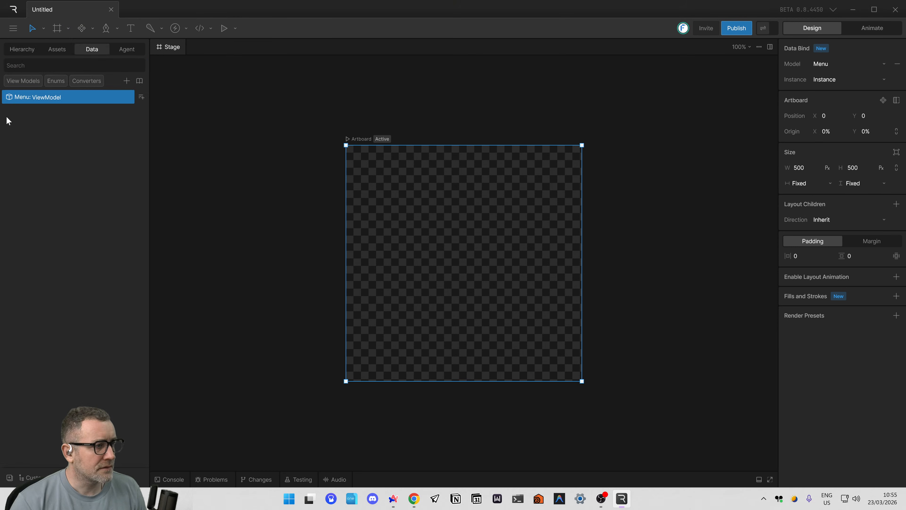
left_click(23, 49)
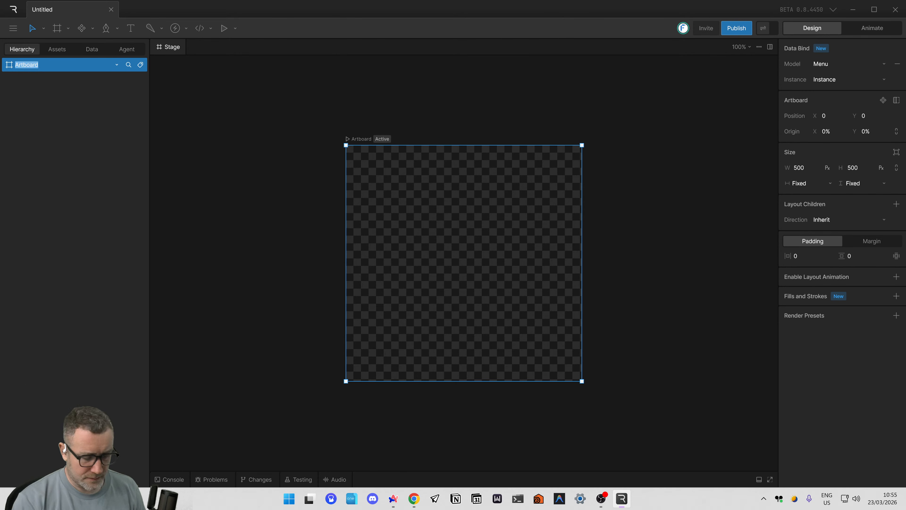
type("Menu")
key("Return")
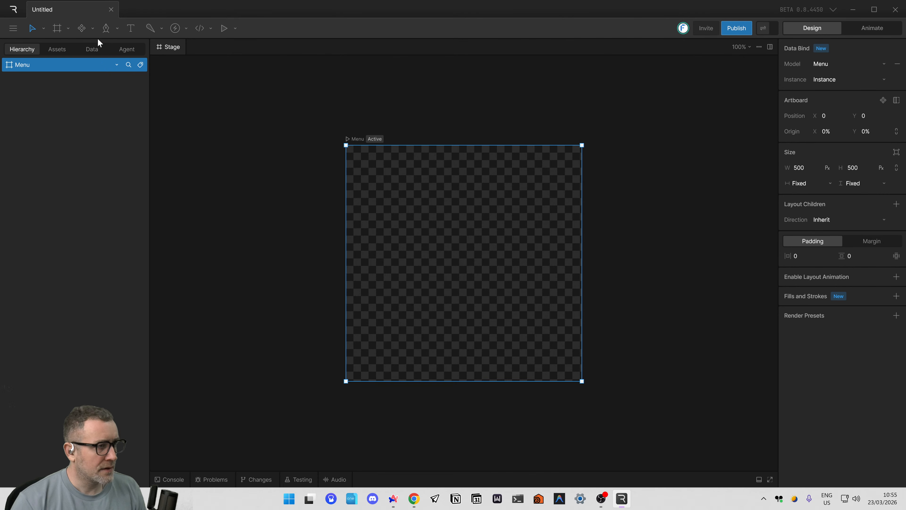
View the Menu view model's instance table, and return to the stage with the artboard hierarchy displayed.
left_click(95, 50)
double_click(52, 96)
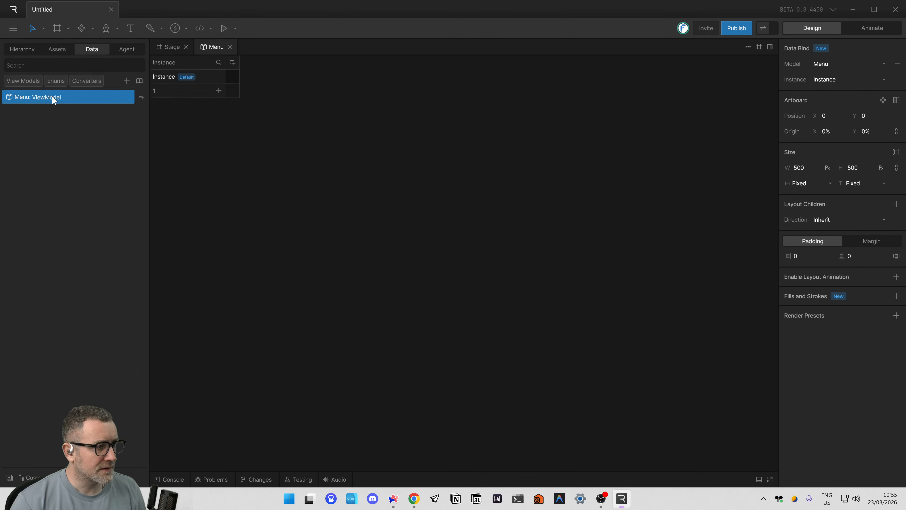
left_click(172, 47)
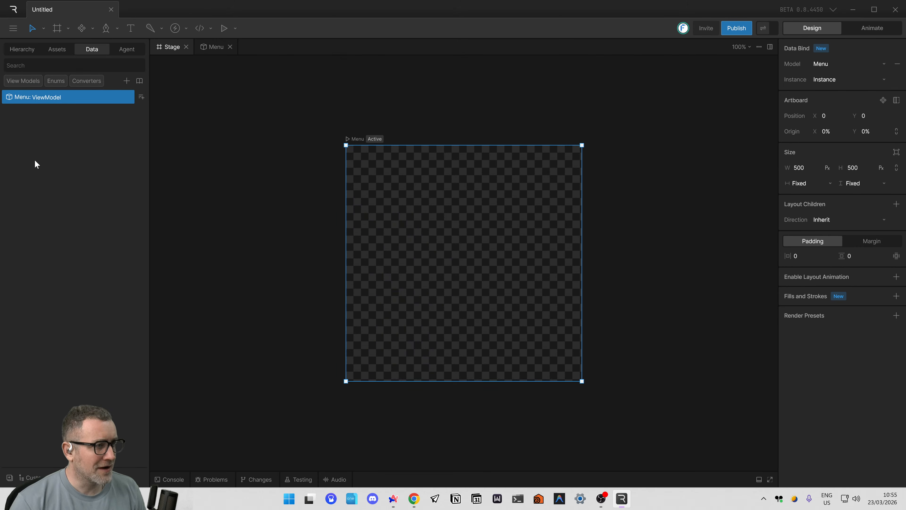
left_click(16, 52)
Switch to the tutorial video in Arc, play a short stretch, and pause it.
key("alt+Tab")
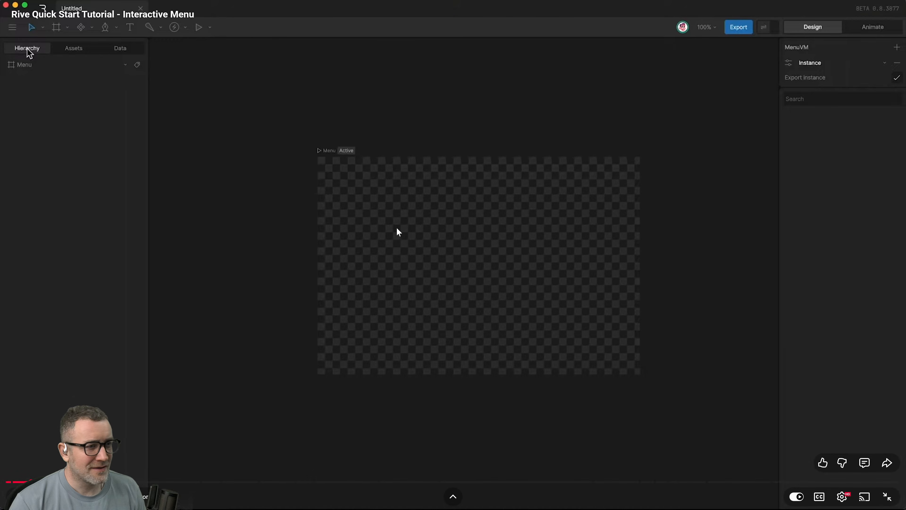
left_click(399, 229)
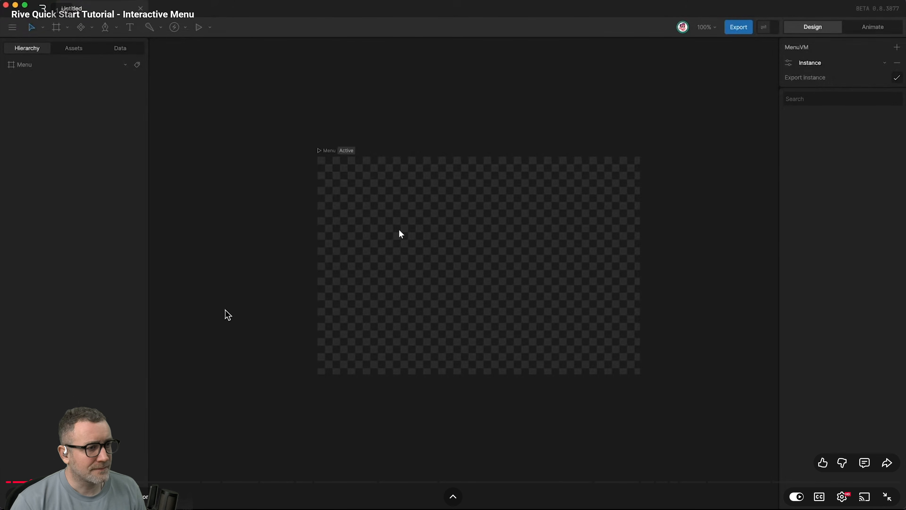
left_click(739, 274)
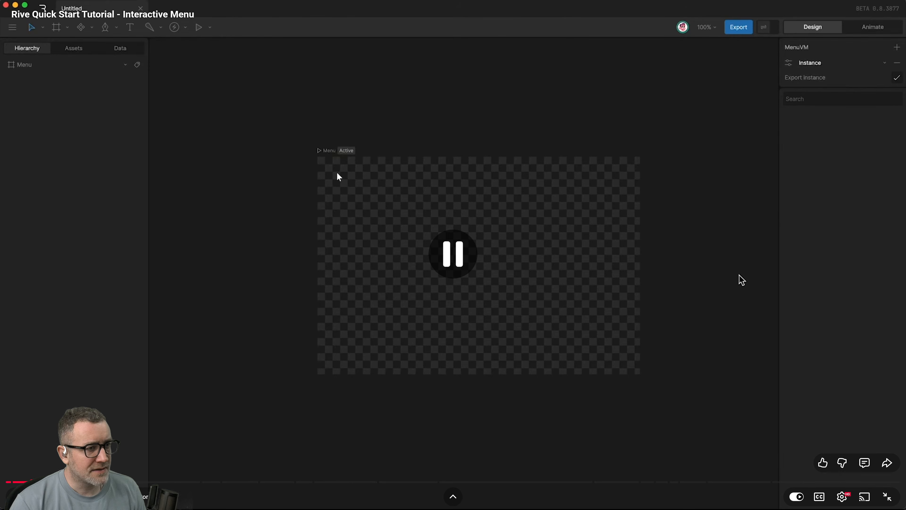
Switch to Rive, deselect the Menu artboard, and compare the stage with the tutorial video in Arc.
key("alt+Tab")
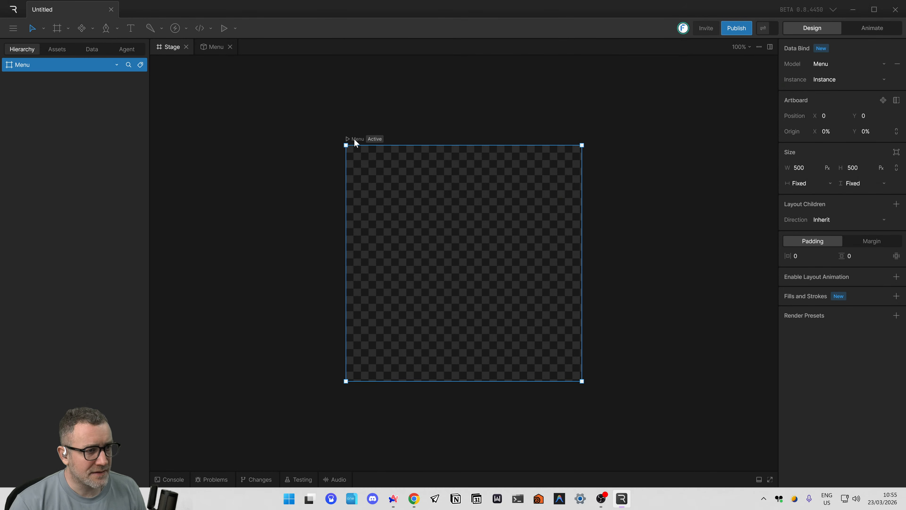
left_click(369, 144)
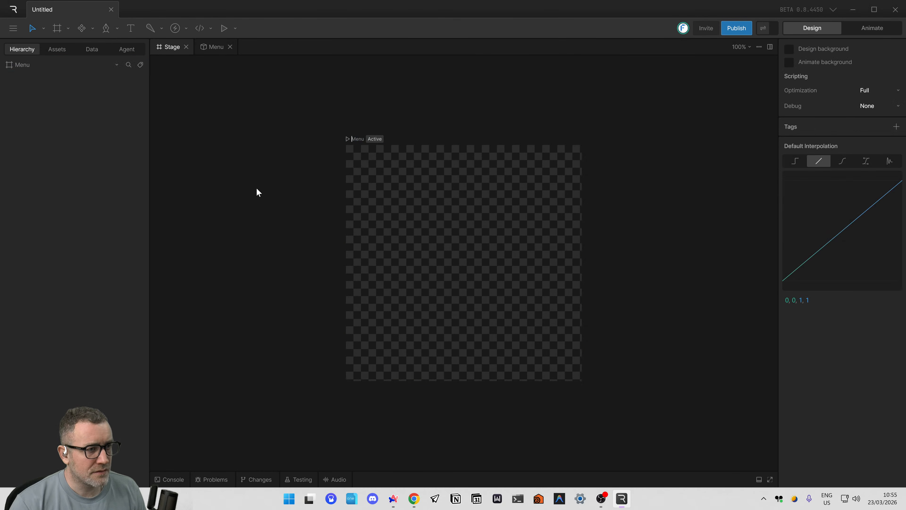
key("alt+Tab")
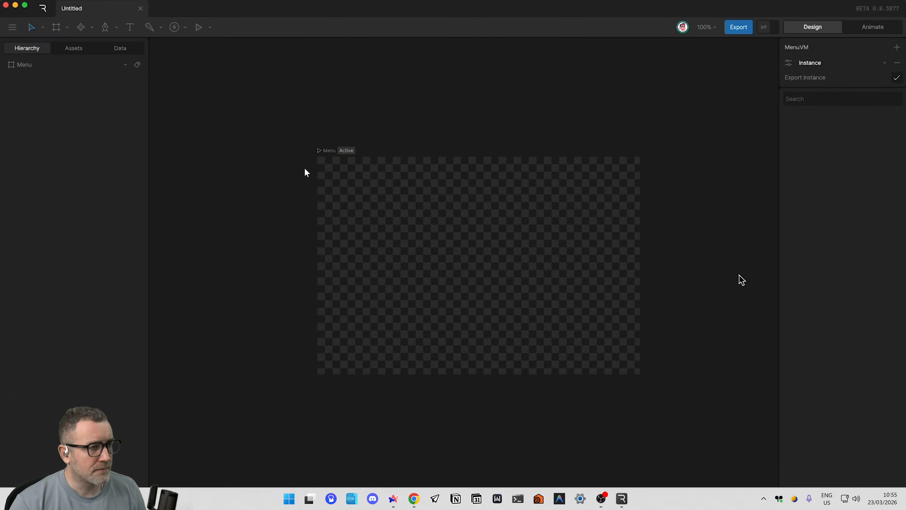
key("alt+Tab")
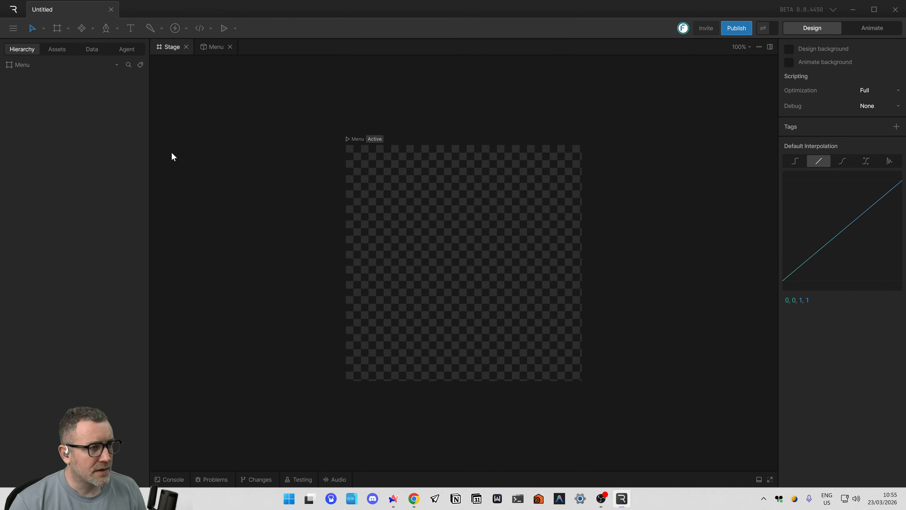
Return to the home screen and close the Untitled file.
left_click(14, 28)
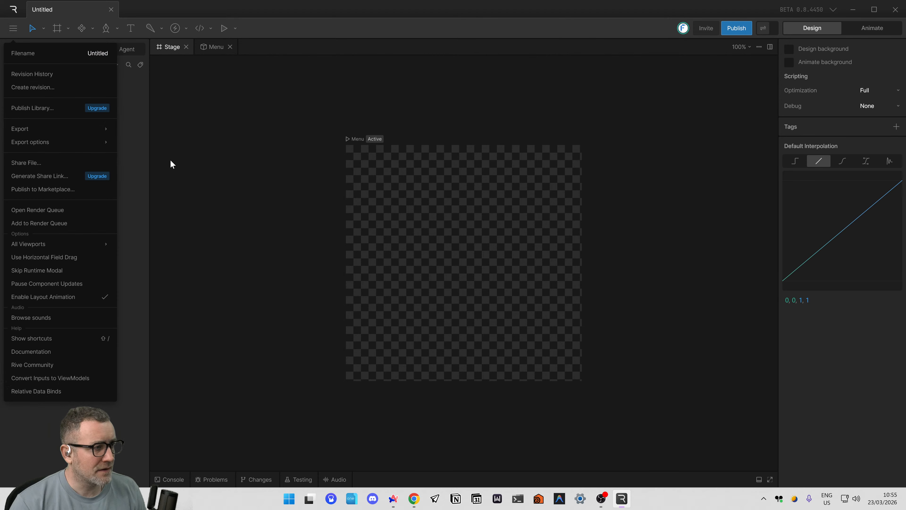
left_click(136, 67)
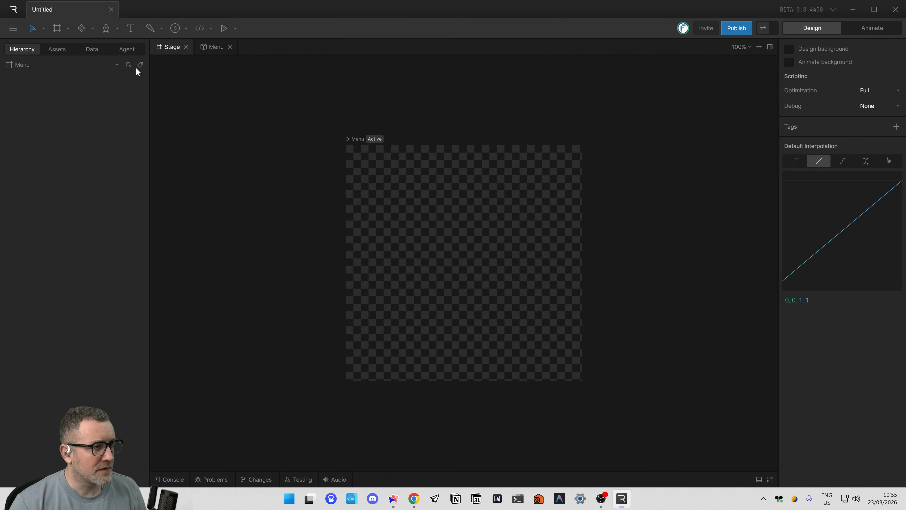
left_click(13, 27)
left_click(12, 15)
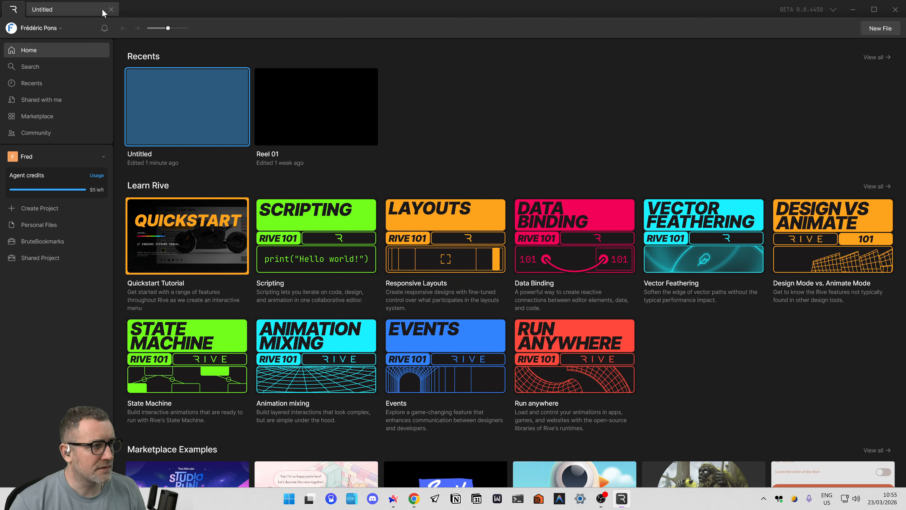
left_click(111, 9)
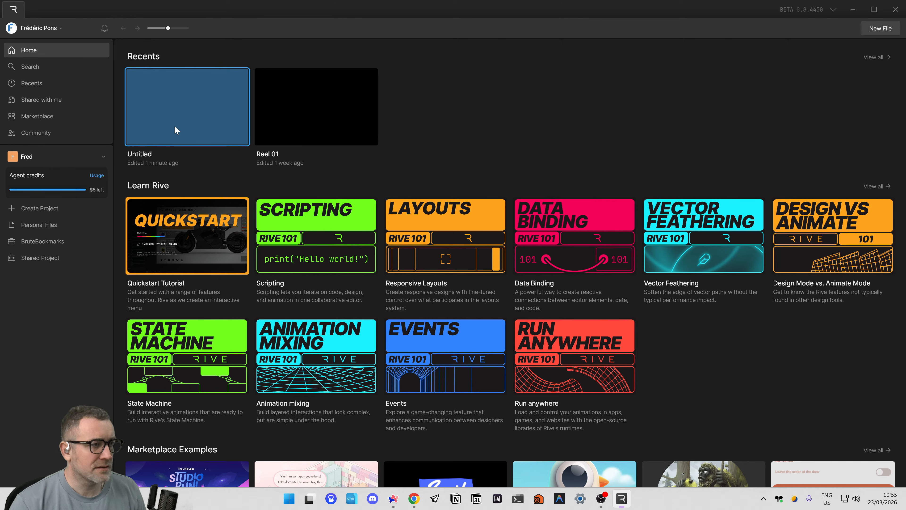
Delete the Untitled file from the recent files.
right_click(181, 109)
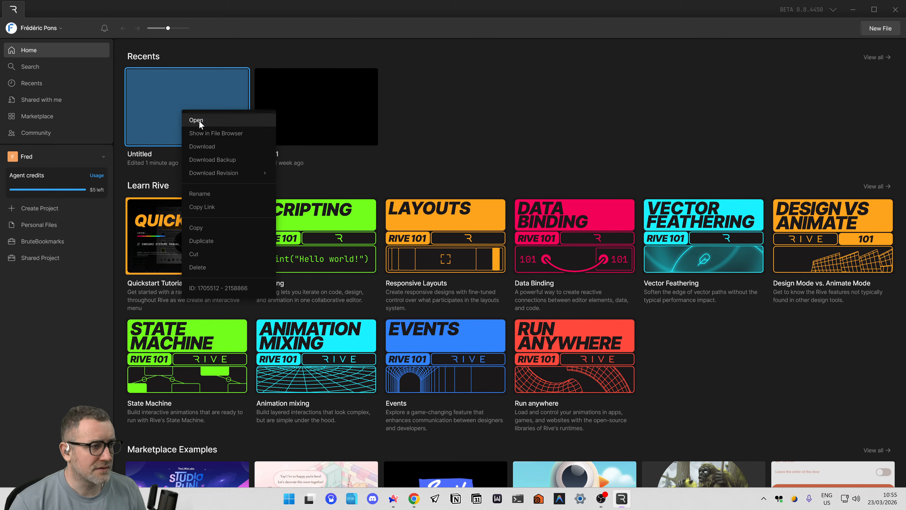
left_click(210, 268)
left_click(466, 277)
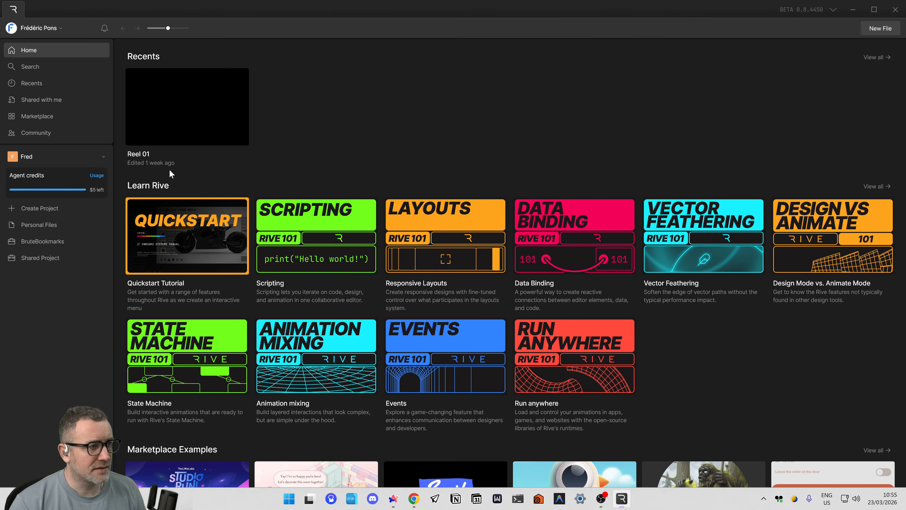
Create a new file with a 500 by 500 px artboard, and remove the artboard's fill.
left_click(893, 32)
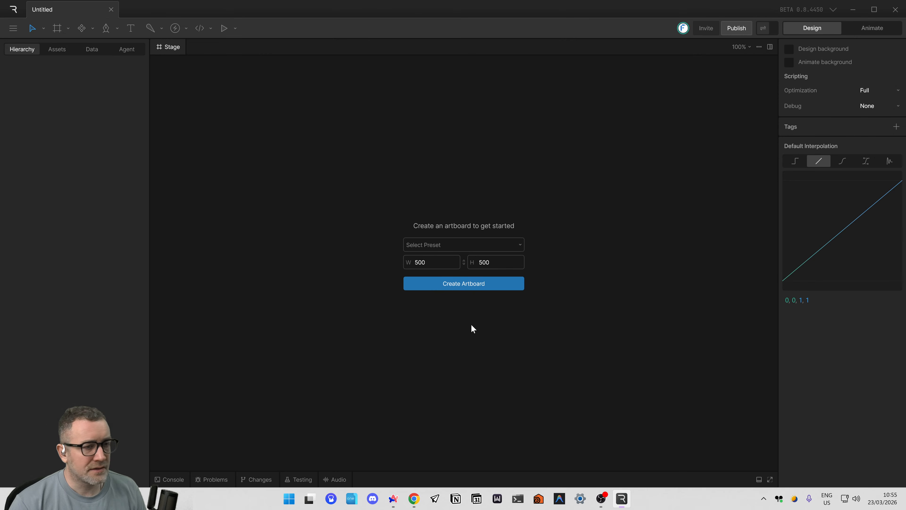
left_click(464, 286)
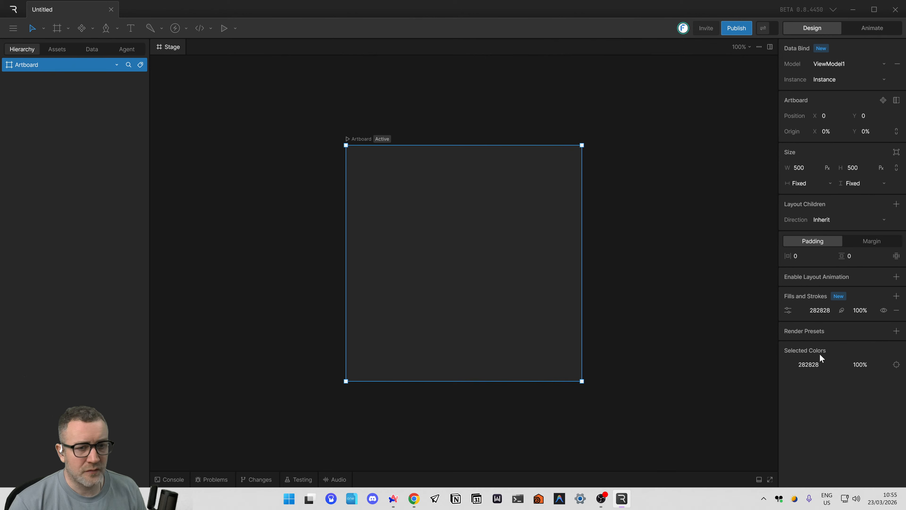
left_click(896, 309)
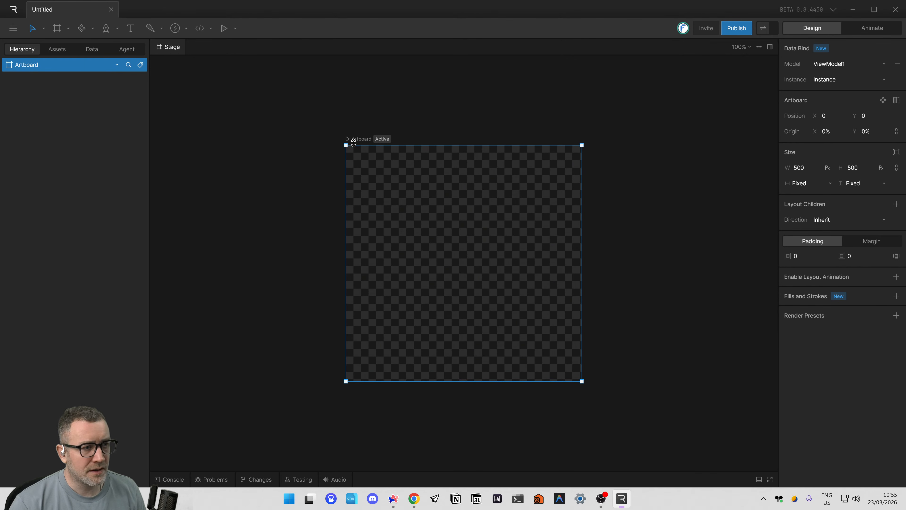
left_click(363, 142)
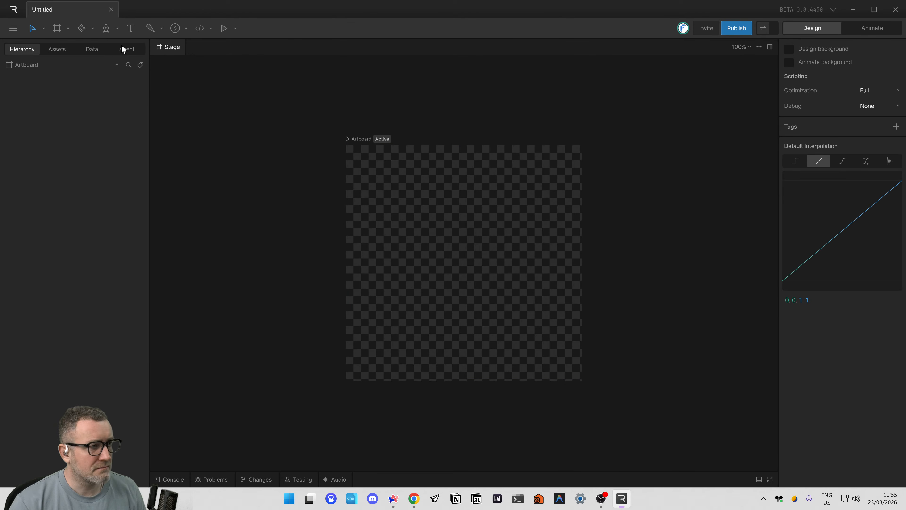
Rename the view model ViewModel1 as Menu.
left_click(92, 50)
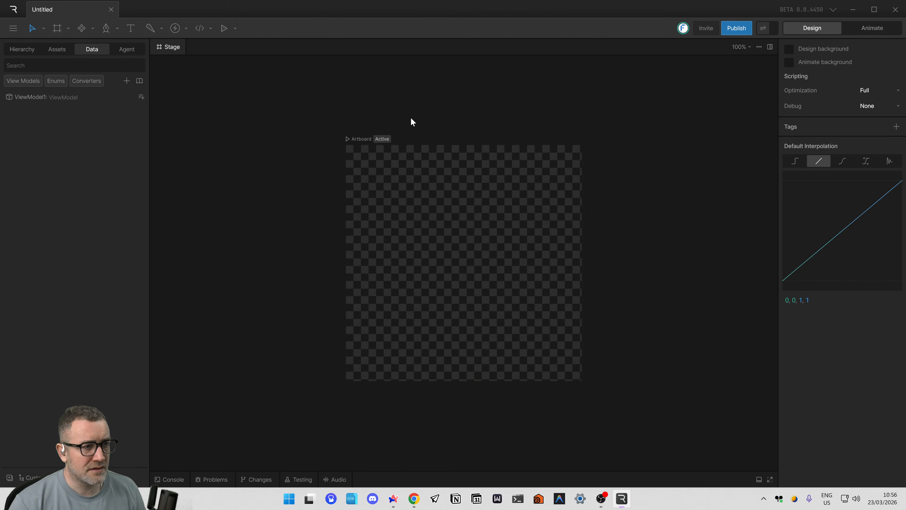
left_click_drag(325, 118, 349, 140)
left_click(276, 118)
left_click(26, 98)
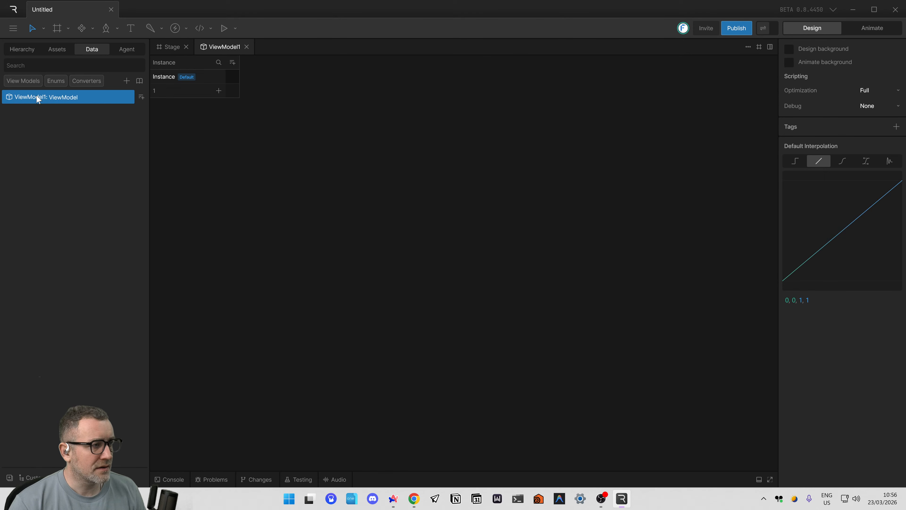
type("Menu")
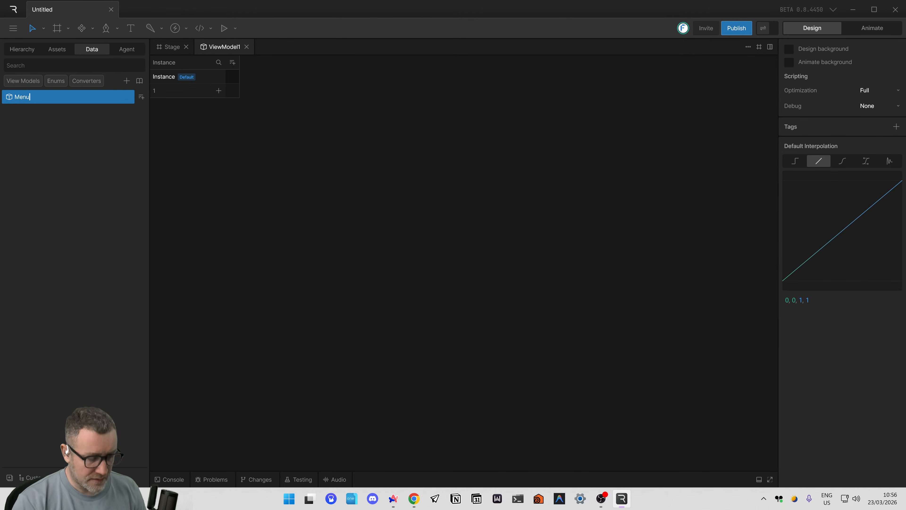
key("Return")
Rename the artboard as Menu, and return to the stage with nothing selected.
left_click(21, 49)
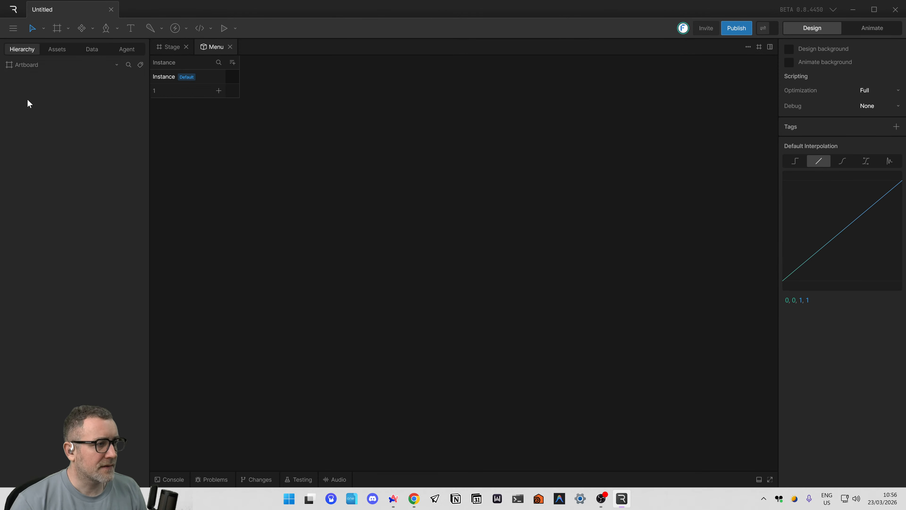
double_click(28, 66)
type("Menu")
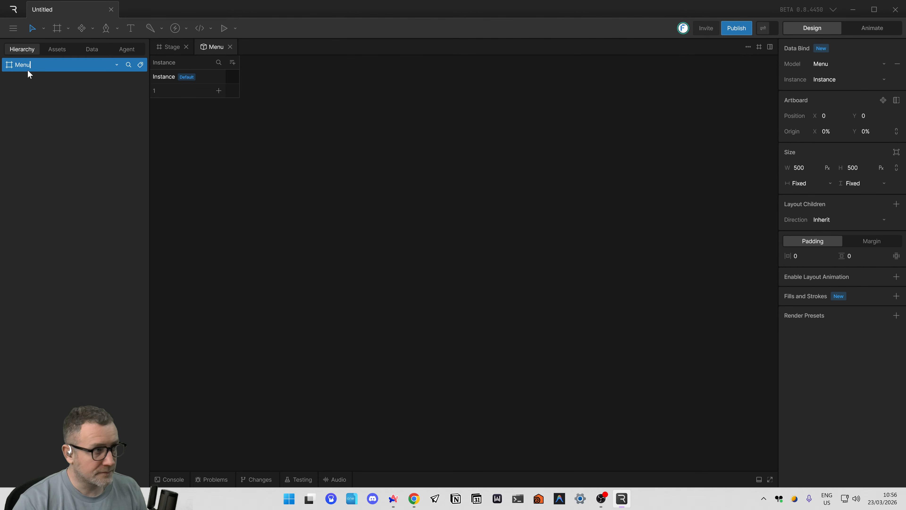
key("Return")
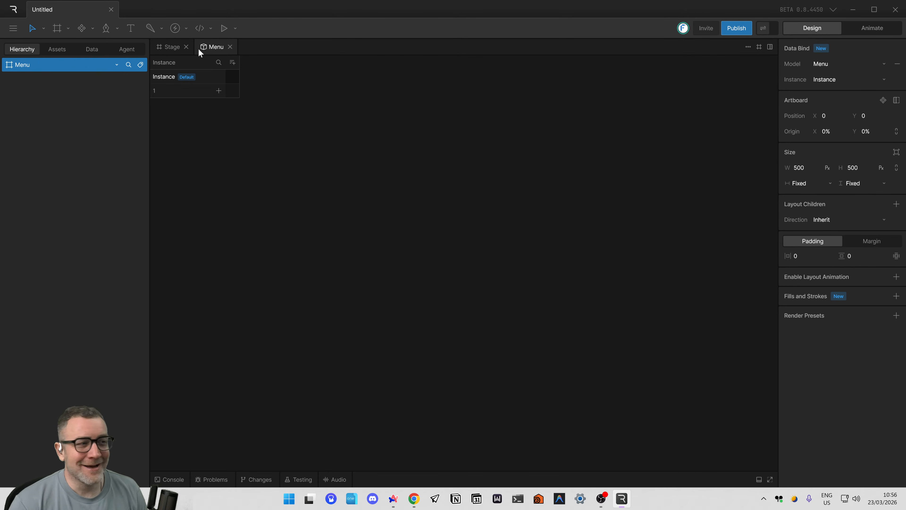
left_click(167, 48)
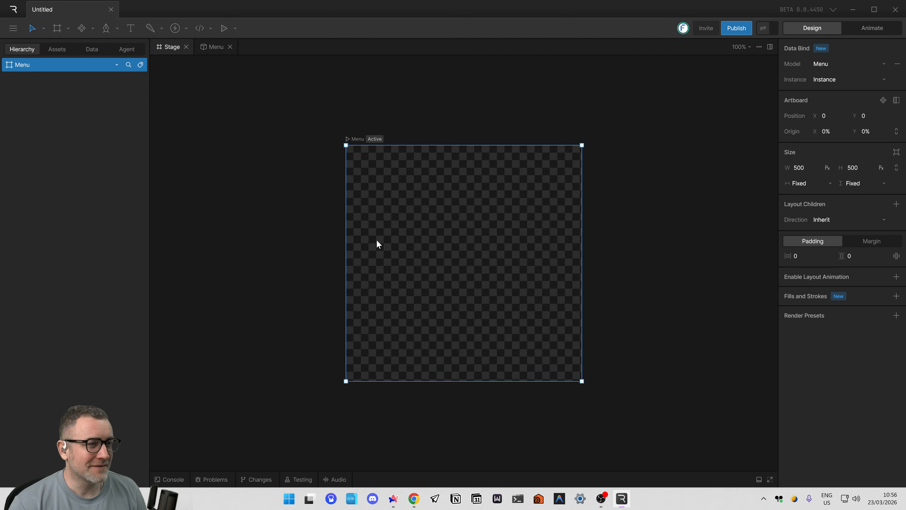
left_click(283, 237)
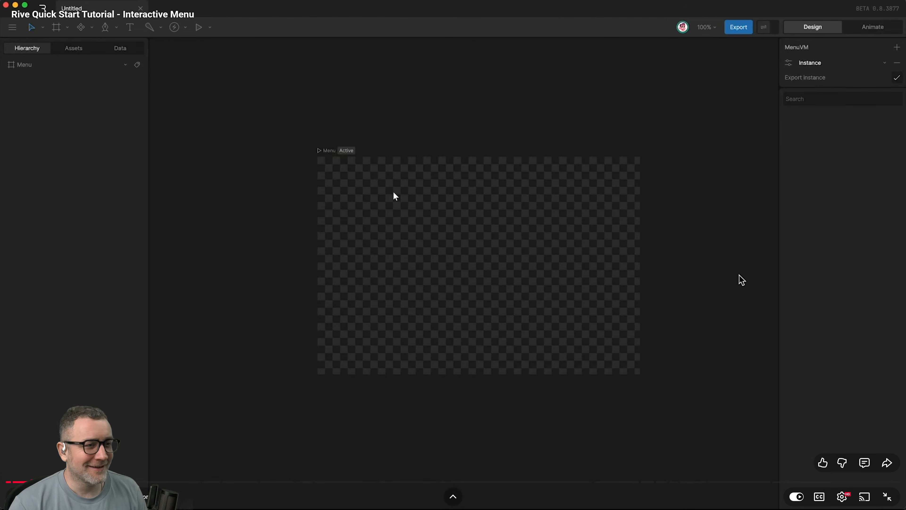
Play the tutorial video in Arc, rewind it twice, and pause it.
left_click(739, 275)
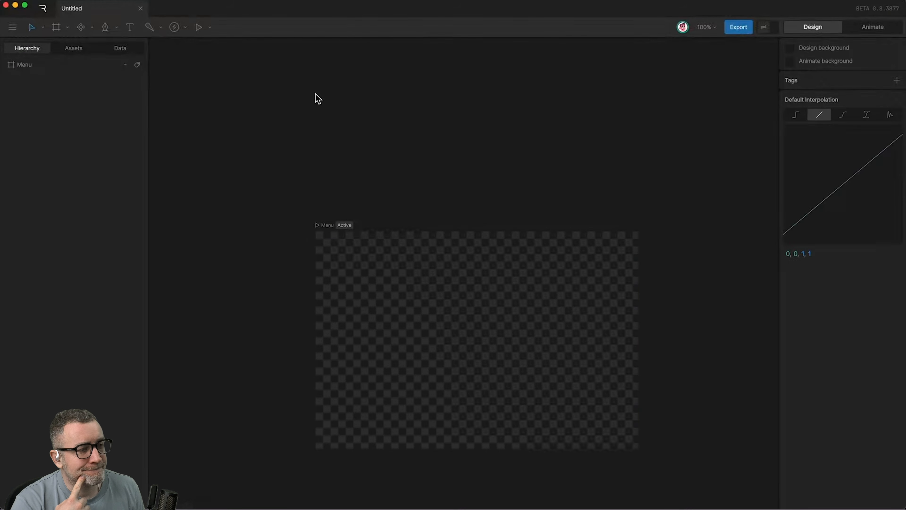
key("j")
key("j")
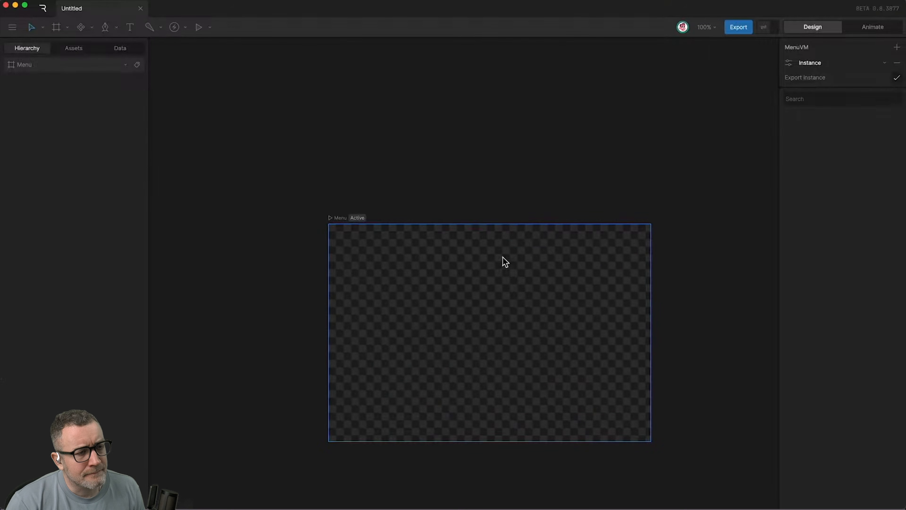
left_click(640, 347)
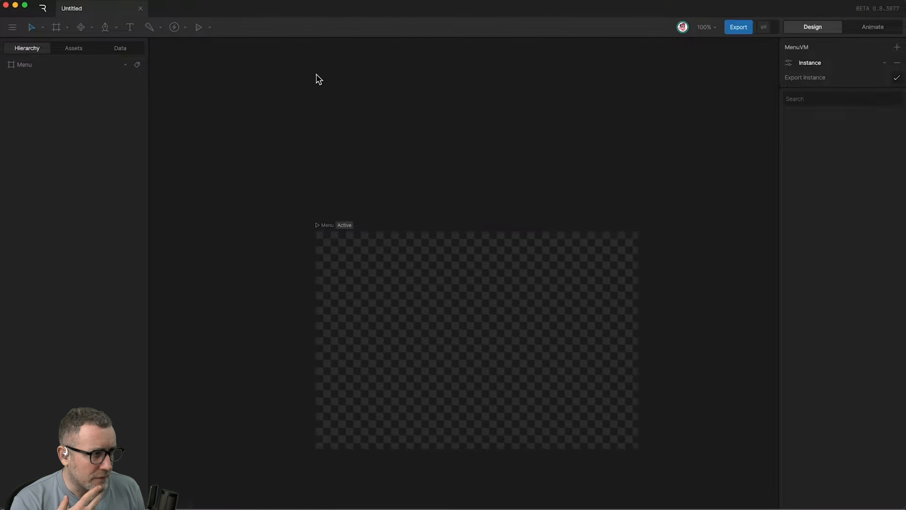
Resume the tutorial video and replay the part where a second artboard is drawn above the Menu artboard.
left_click(640, 346)
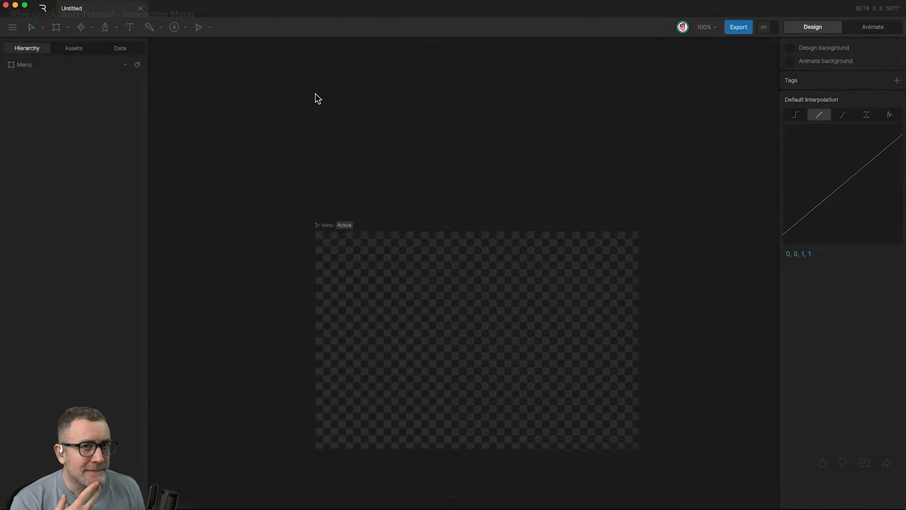
key("a")
left_click_drag(318, 87, 499, 153)
left_click(640, 347)
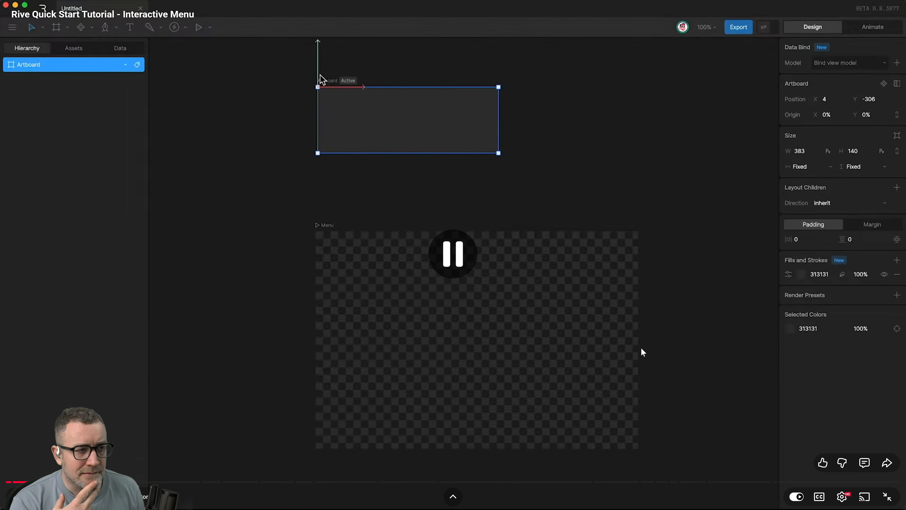
left_click(641, 348)
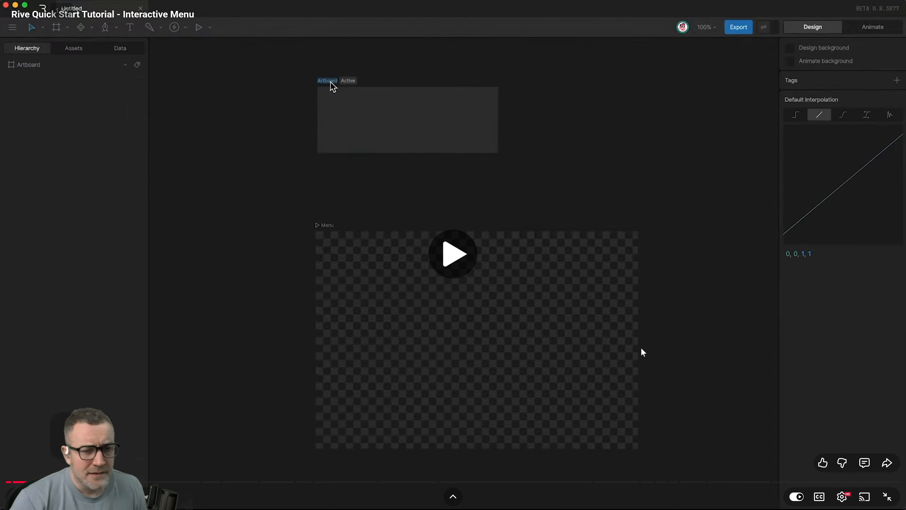
key("Left")
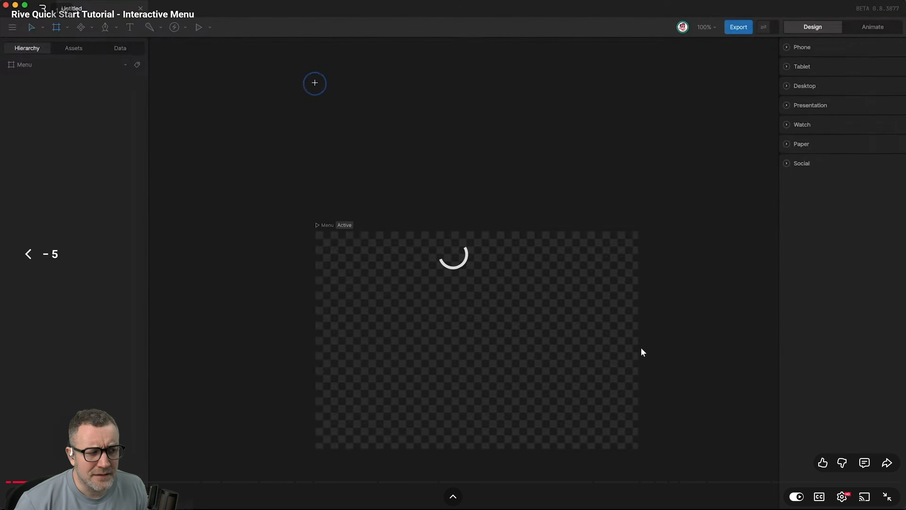
key("Left")
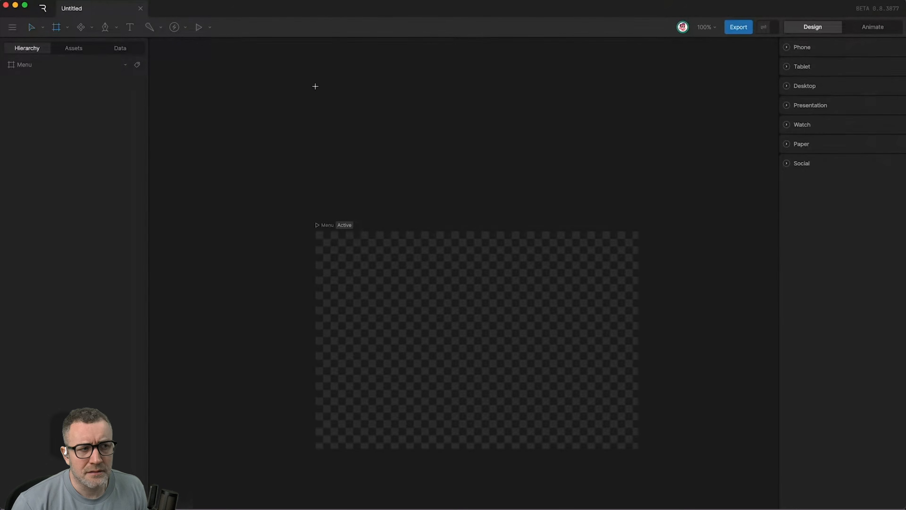
left_click(642, 352)
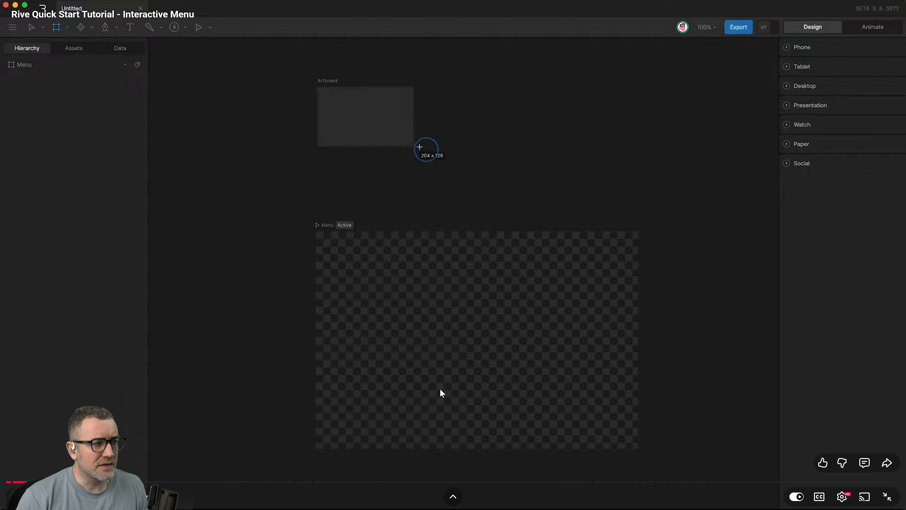
Switch to Rive and draw a second artboard about 447 by 204 px above the Menu artboard.
key("alt+Tab")
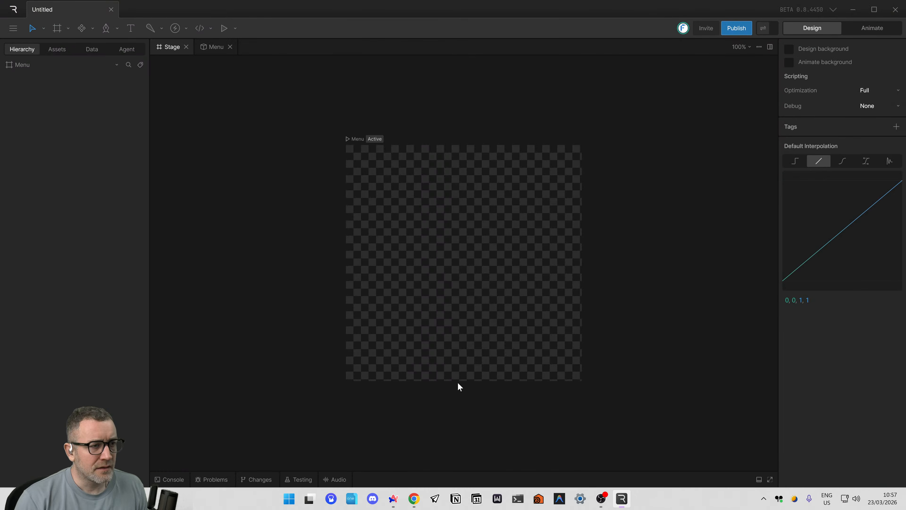
key("alt+Tab")
key("alt+Tab")
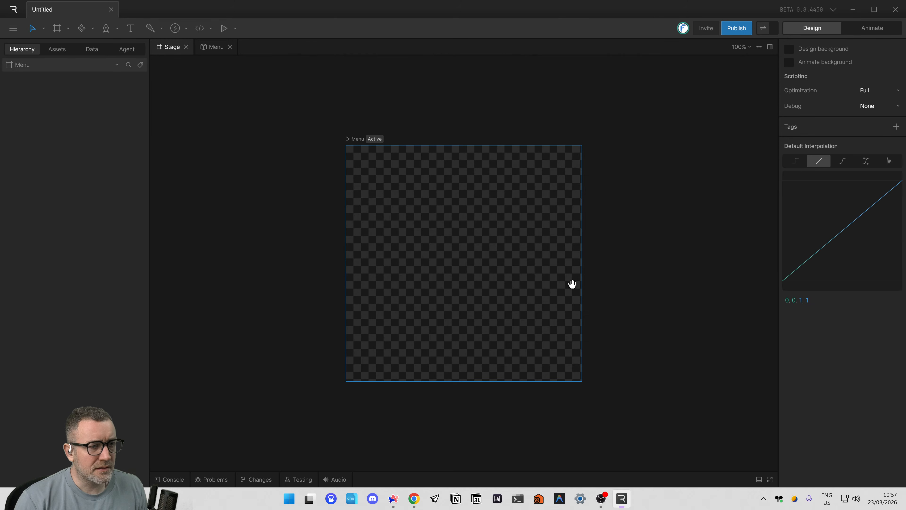
scroll(426, 214, "up", 5)
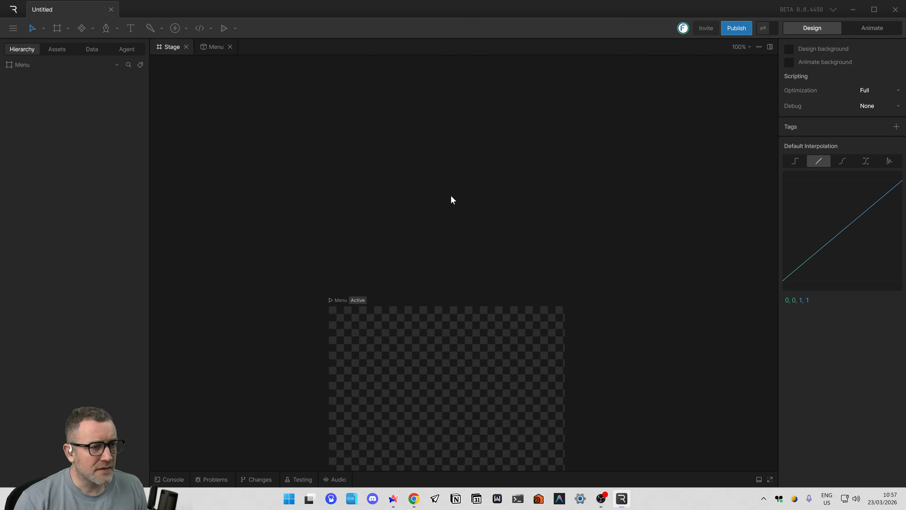
key("a")
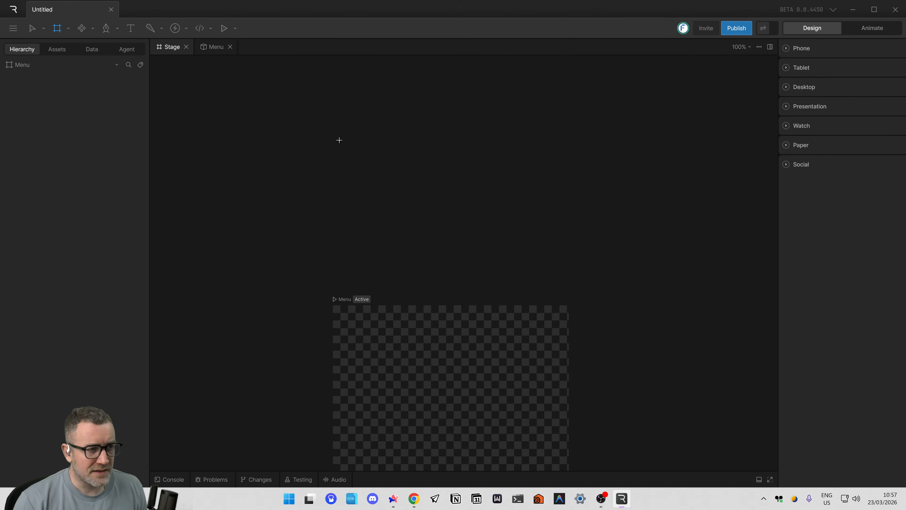
mouse_move(333, 134)
left_mouse_down()
mouse_move(467, 212)
mouse_move(543, 231)
left_mouse_up()
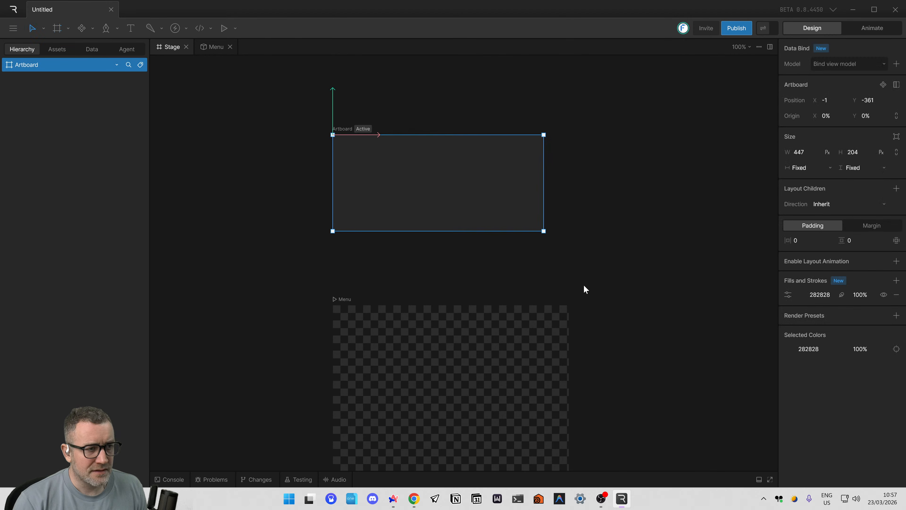
left_click_drag(594, 280, 633, 294)
scroll(630, 294, "down", 1)
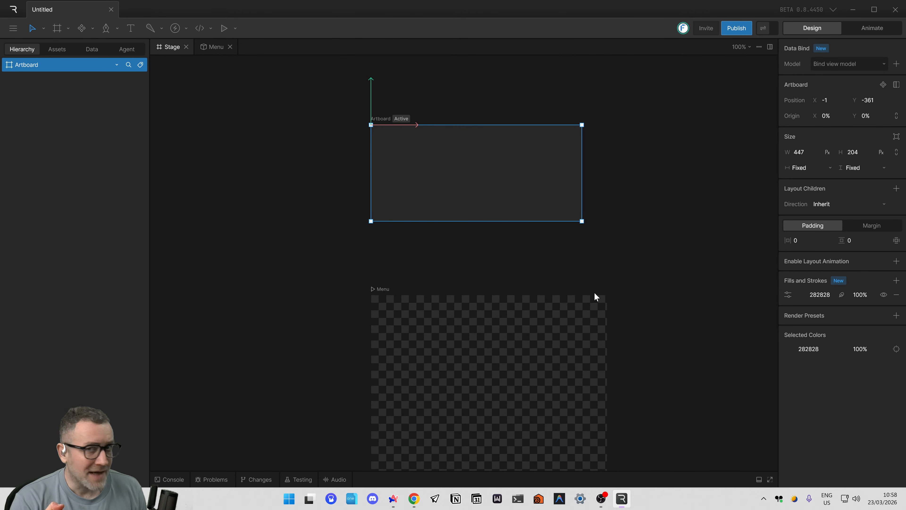
Switch to the tutorial video in Arc and watch how the new artboard is renamed and its fill removed.
key("alt+Tab")
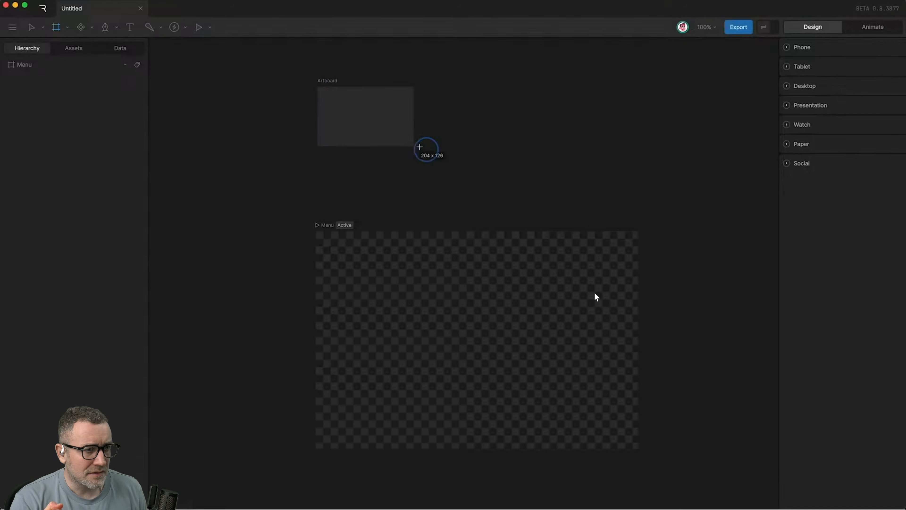
key("space")
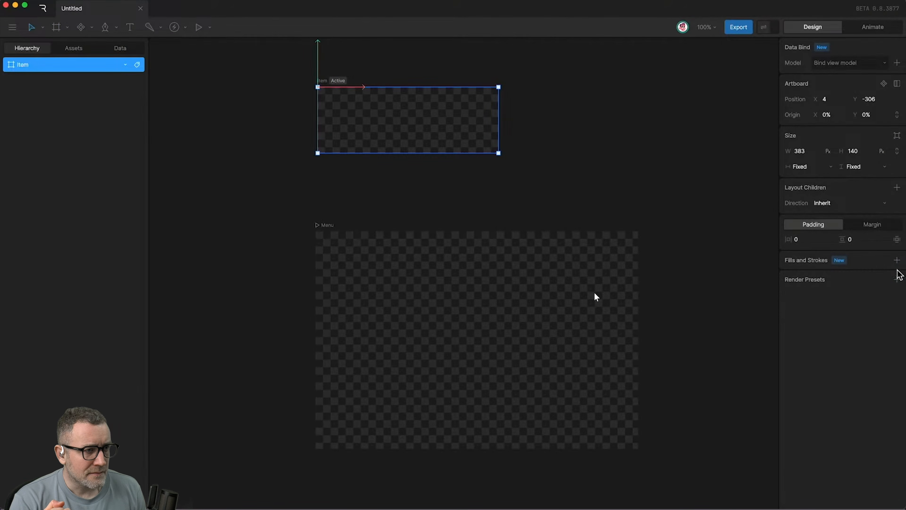
key("space")
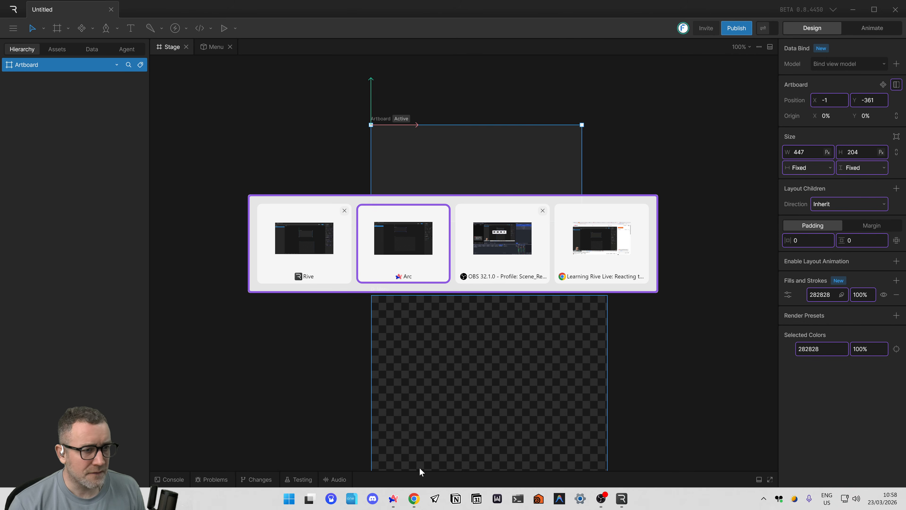
key("alt+Tab")
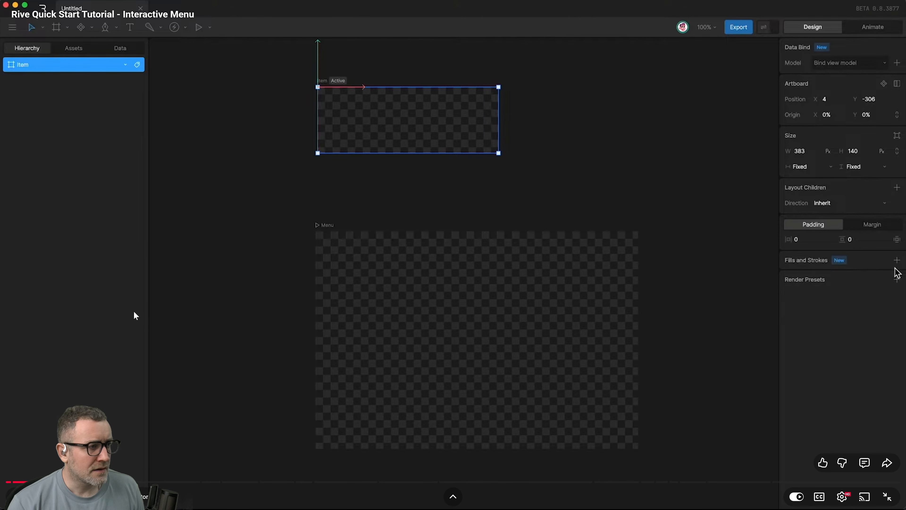
key("space")
key("space")
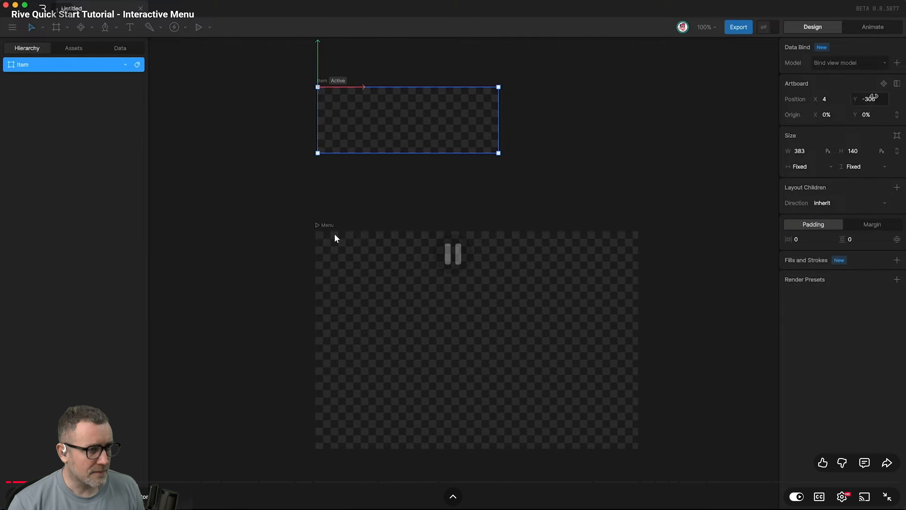
Open the excalidraw.com whiteboard in Arc and switch its canvas to the dark theme.
mouse_move(4, 50)
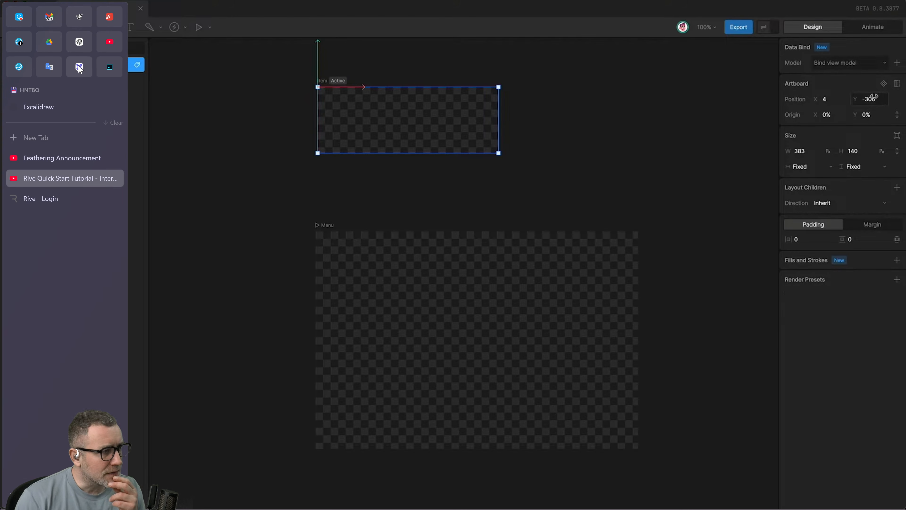
left_click(47, 108)
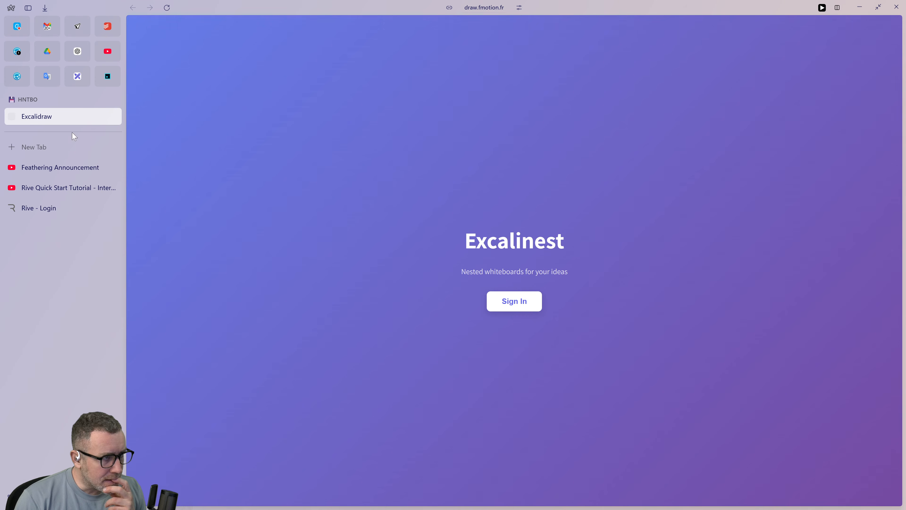
left_click(83, 76)
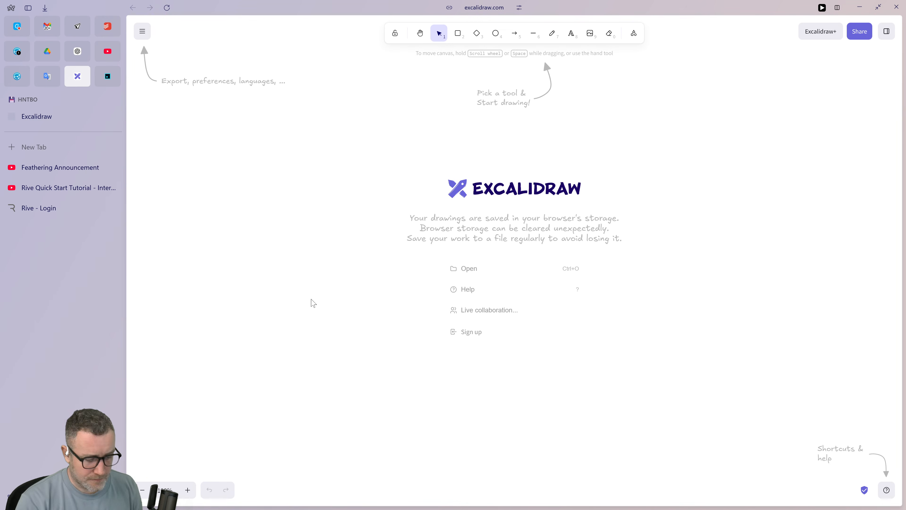
key("alt+shift+d")
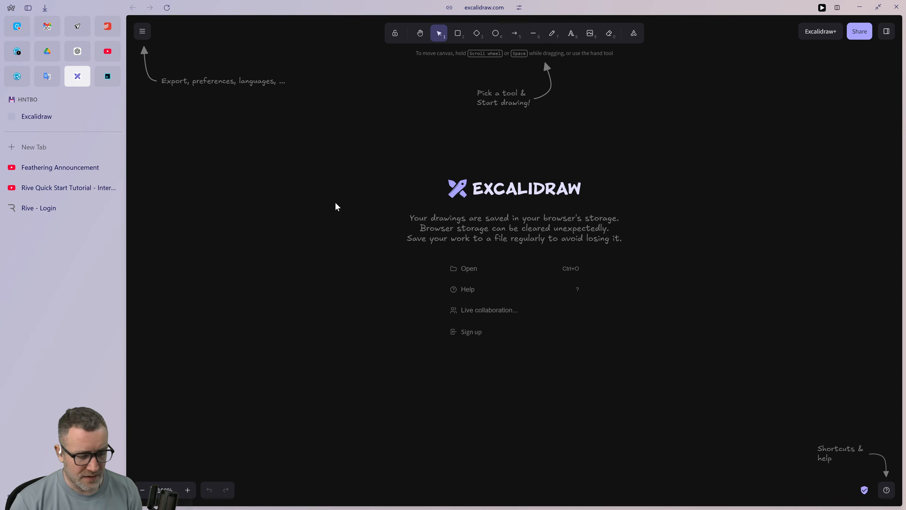
Add a text note reading "Components are artboards." to the empty whiteboard.
key("t")
left_click(337, 176)
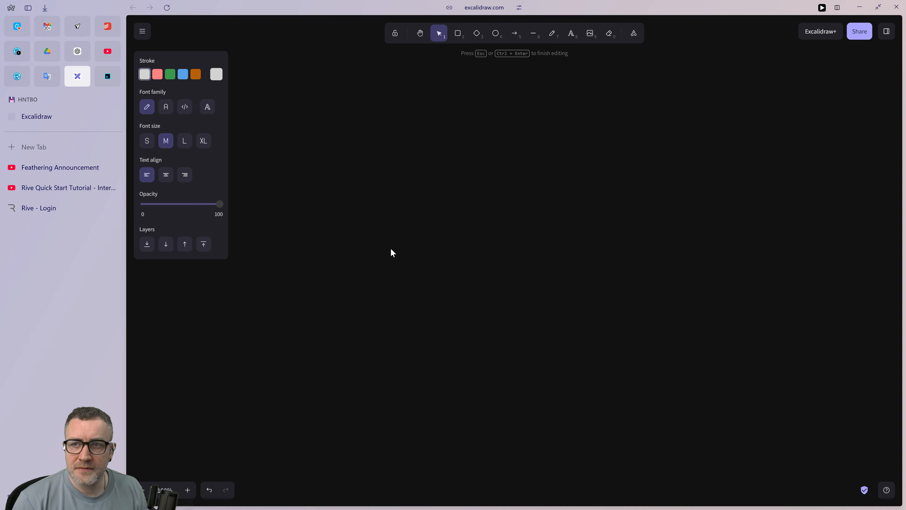
key("ctrl+super")
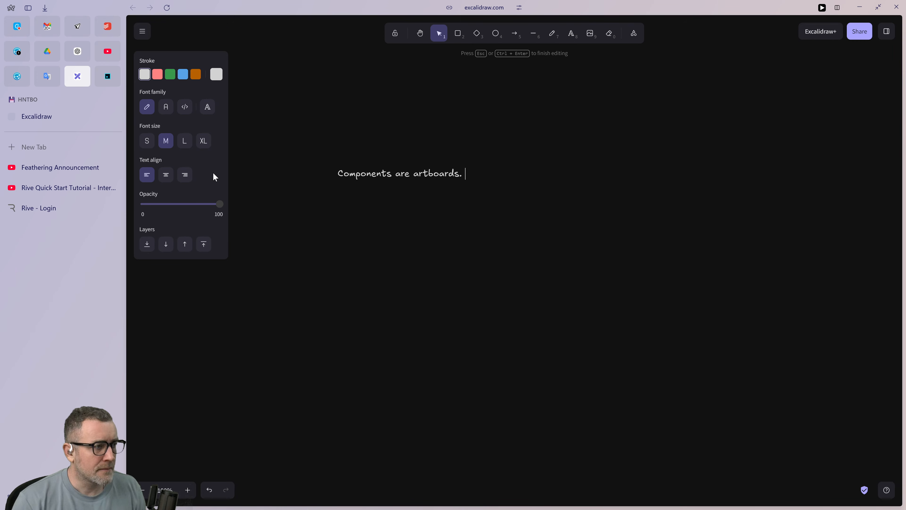
Return to the Rive Quick Start Tutorial video, rewind it to where the second artboard is drawn, and pause it.
key("alt+Tab")
key("alt+Tab")
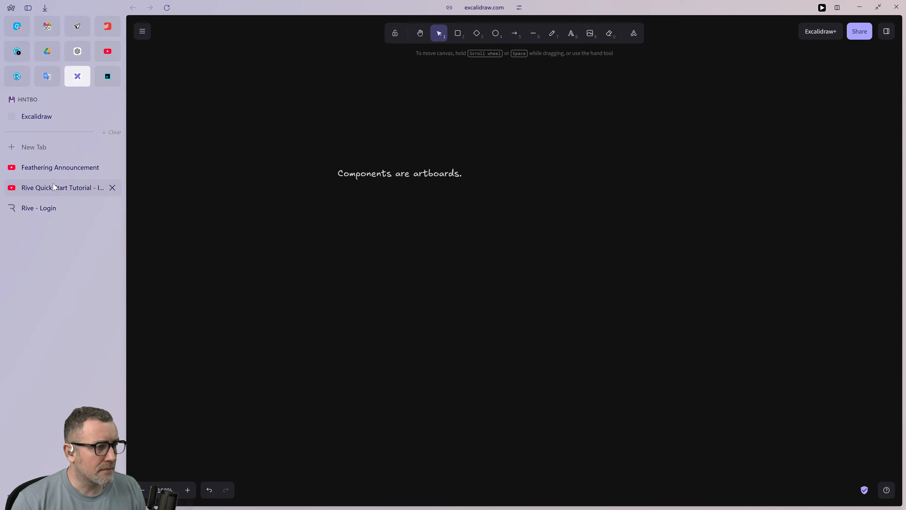
left_click(55, 187)
double_click(399, 206)
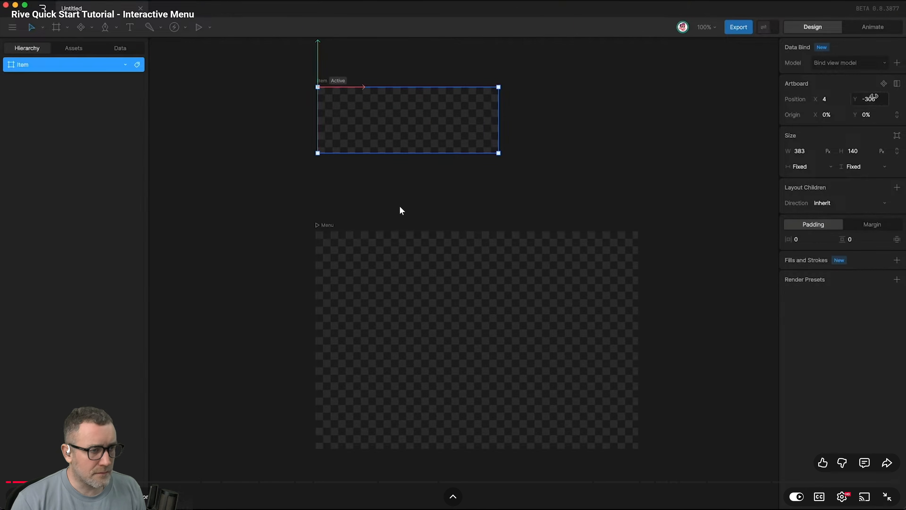
key("space")
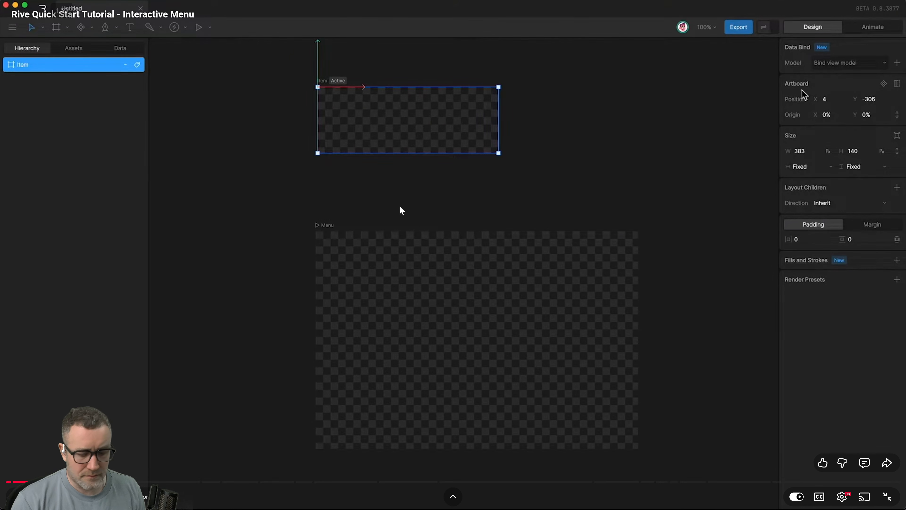
key("j")
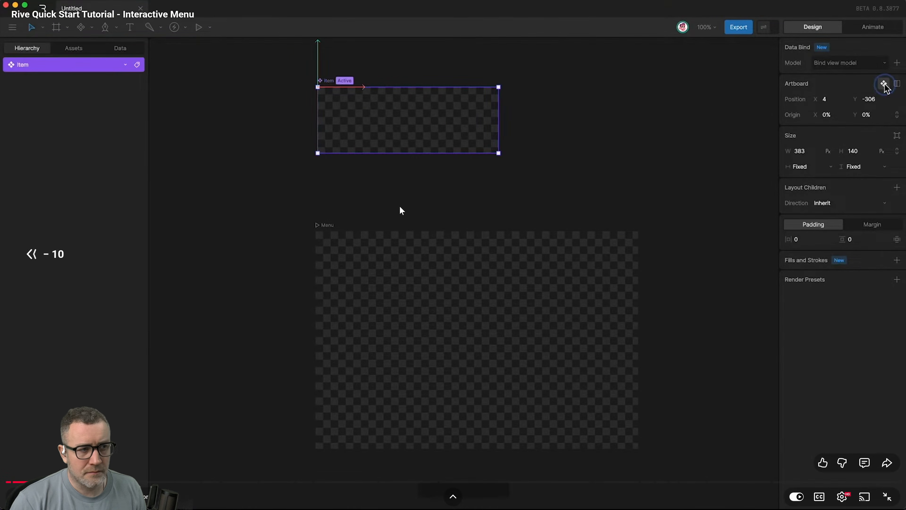
key("Left")
key("Left")
key("Left")
key("Left")
key("Left")
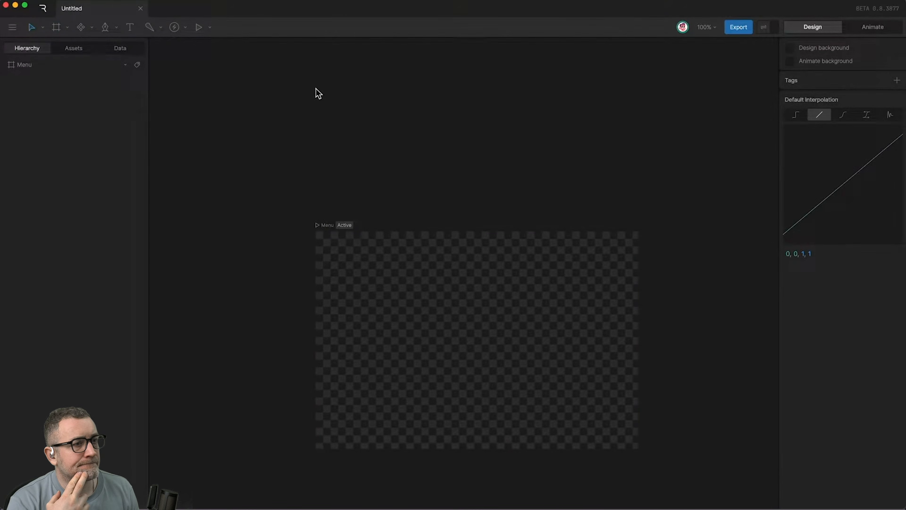
left_click(399, 206)
Switch to Rive and toggle repeatedly between the Design and Animate modes, finishing in Design.
key("alt+Tab")
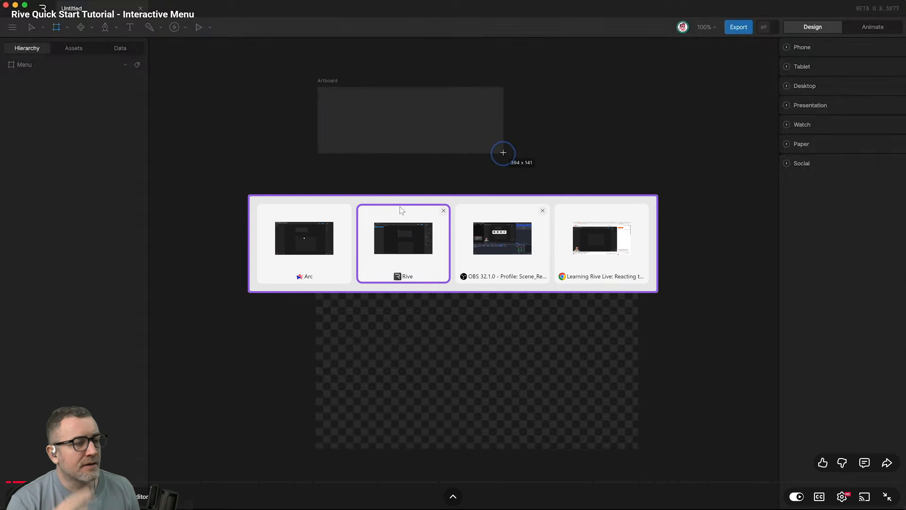
key("alt+Tab")
key("alt+Tab")
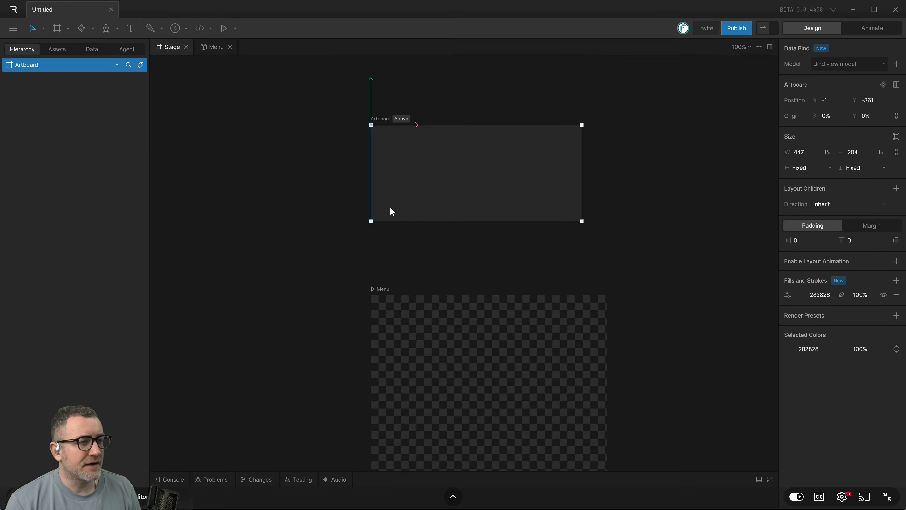
key("Tab")
key("Tab")
key("Tab")
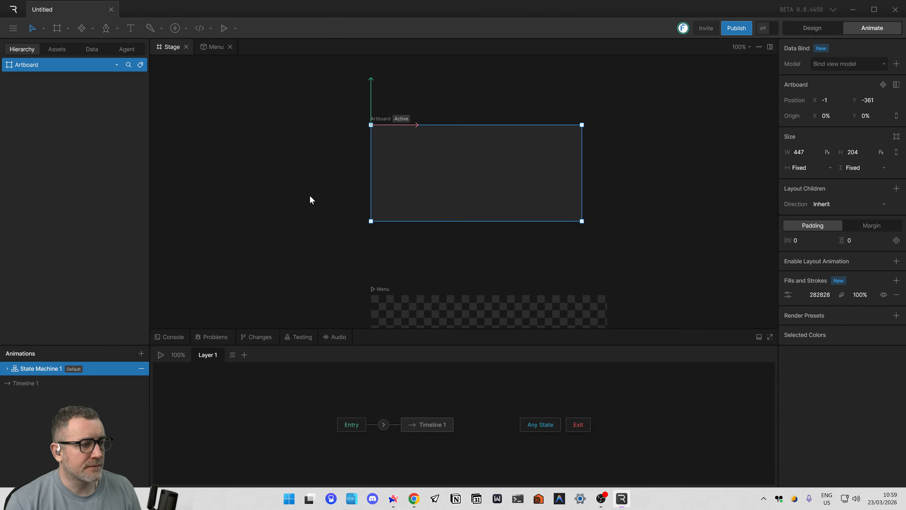
key("Tab")
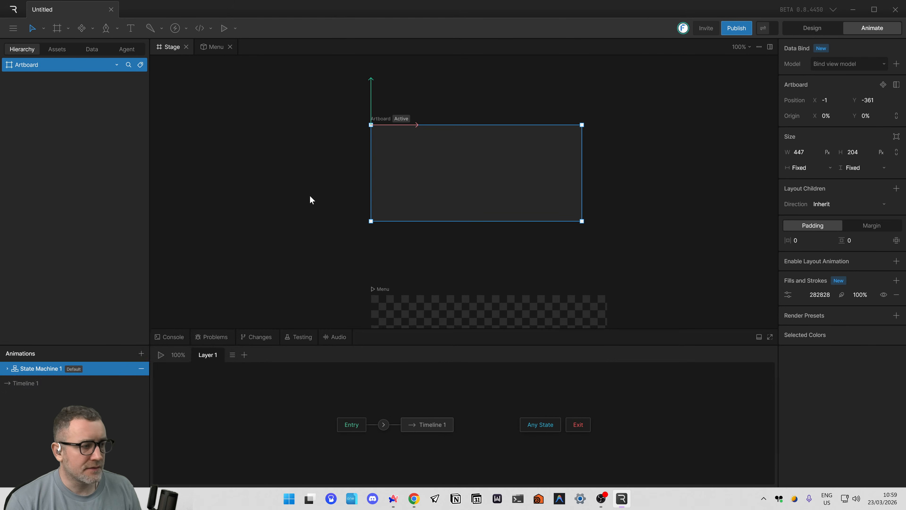
key("Tab")
key("Tab")
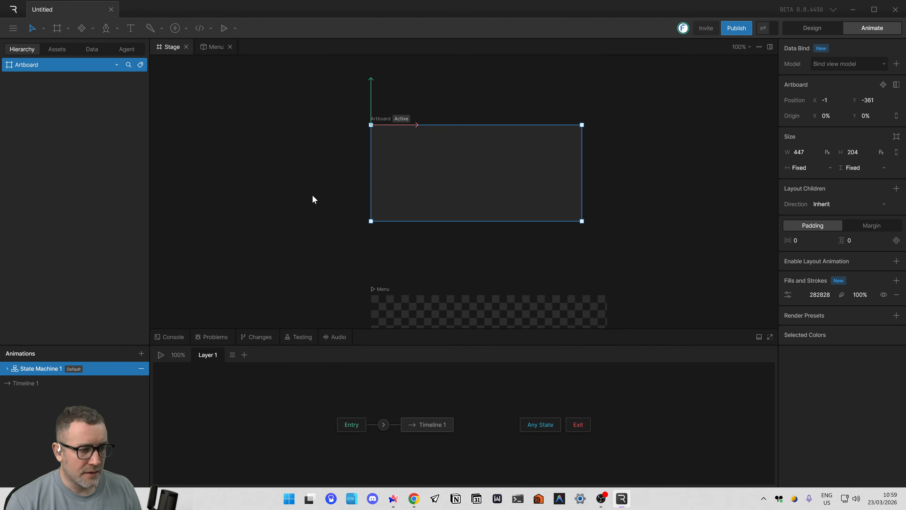
key("Tab")
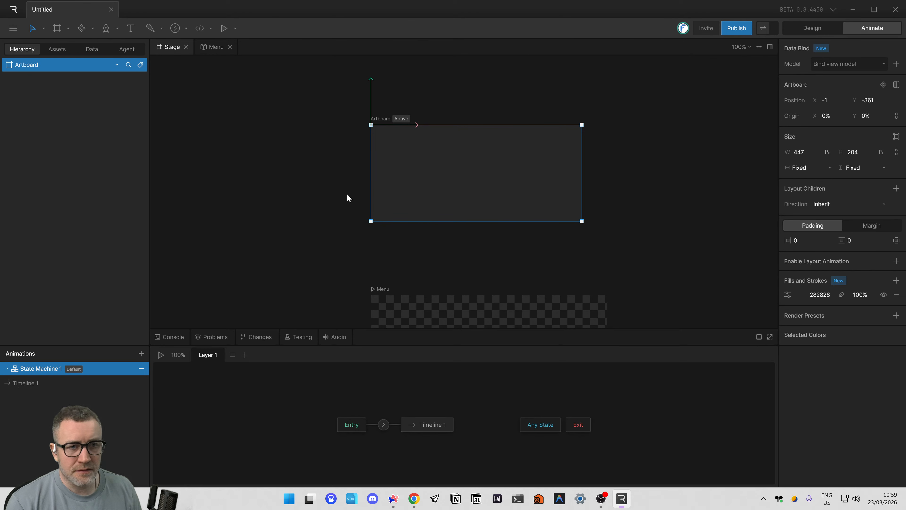
key("Tab")
key("Tab")
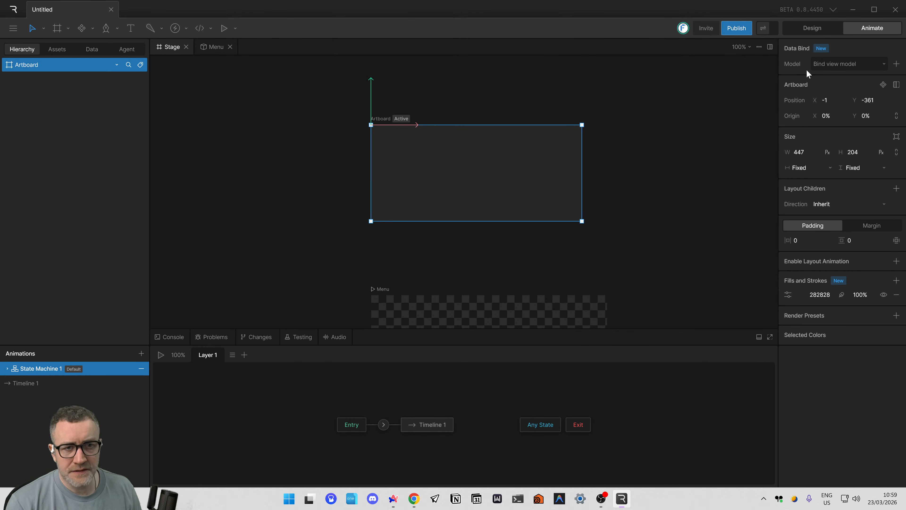
key("Tab")
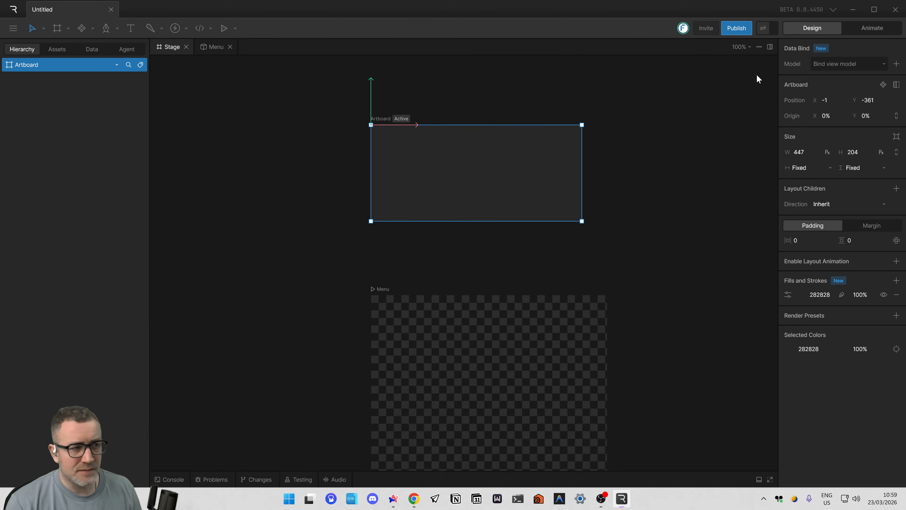
Switch to Arc and reopen the excalidraw.com whiteboard containing the note about components.
key("alt+Tab")
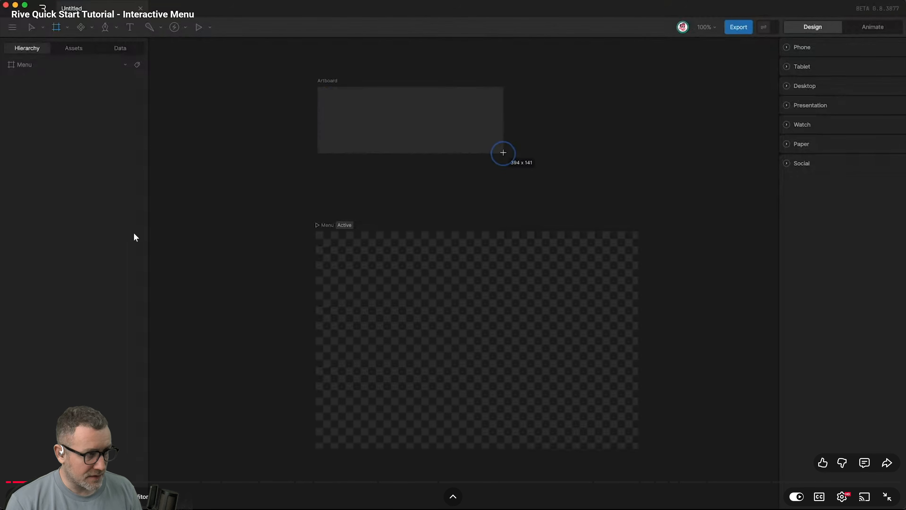
key("alt+Tab")
key("alt+shift+Tab")
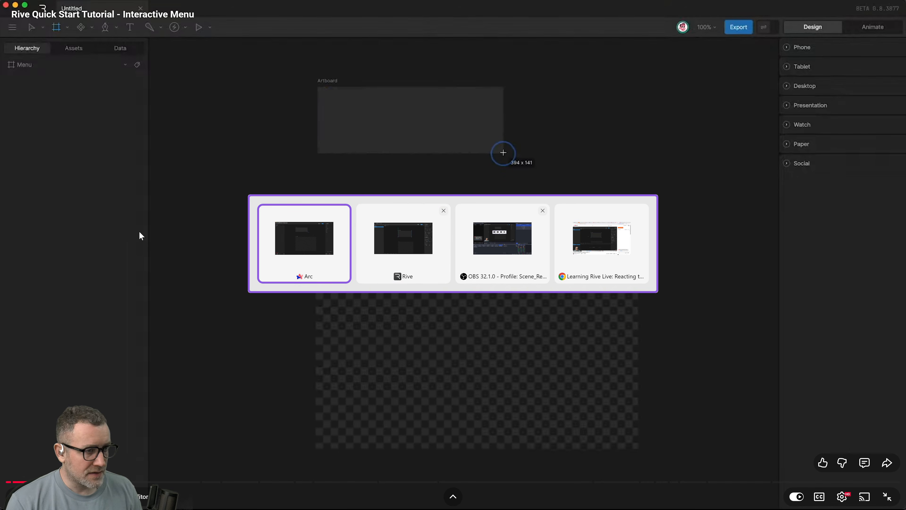
key("Caps_Lock")
mouse_move(34, 15)
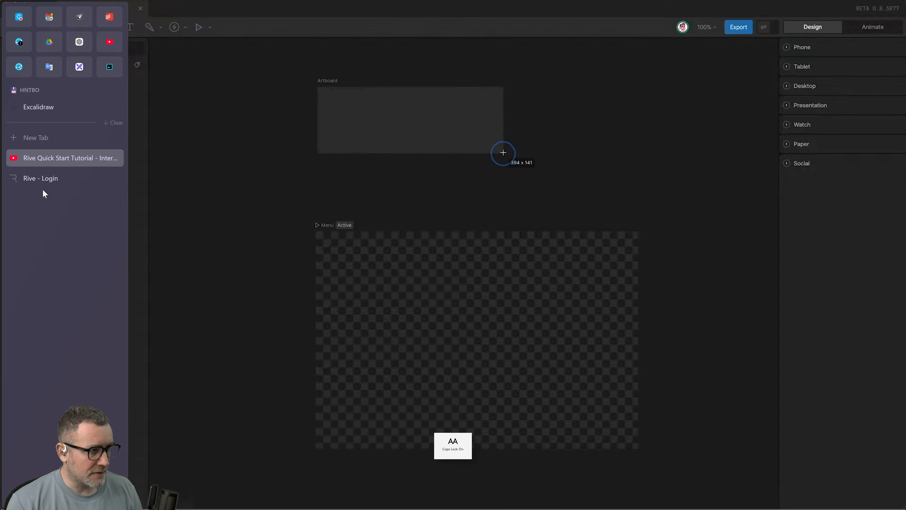
left_click(38, 106)
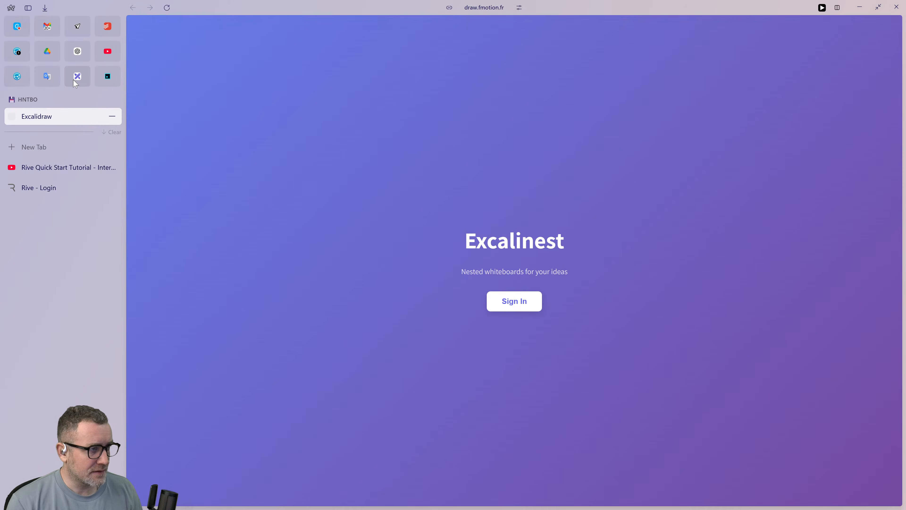
left_click(75, 82)
Edit the note on the whiteboard so it reads "Components are type of artboards" and finish editing.
double_click(408, 175)
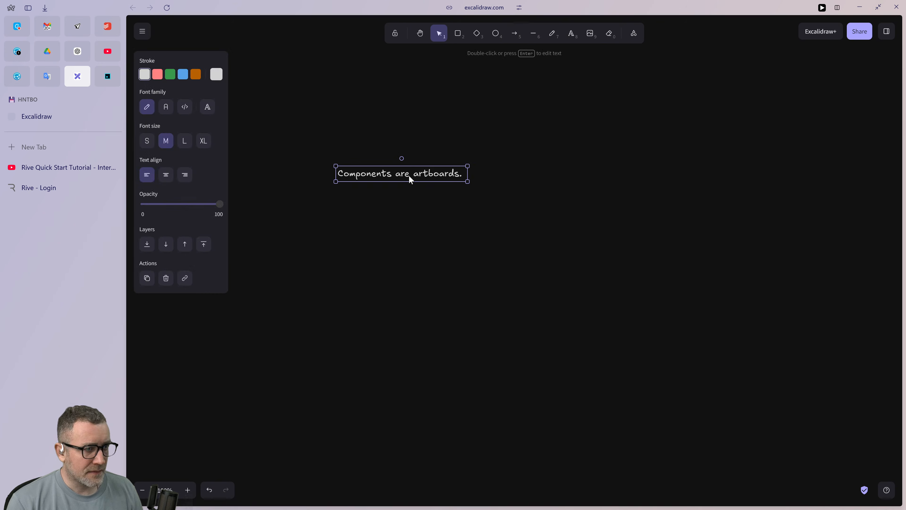
left_click(413, 175)
type("A TY")
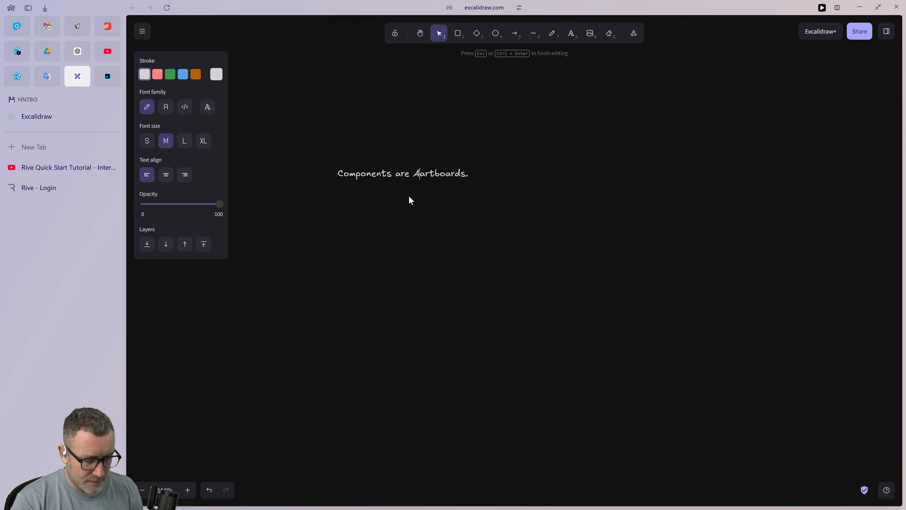
key("BackSpace")
key("BackSpace")
key("BackSpace")
key("BackSpace")
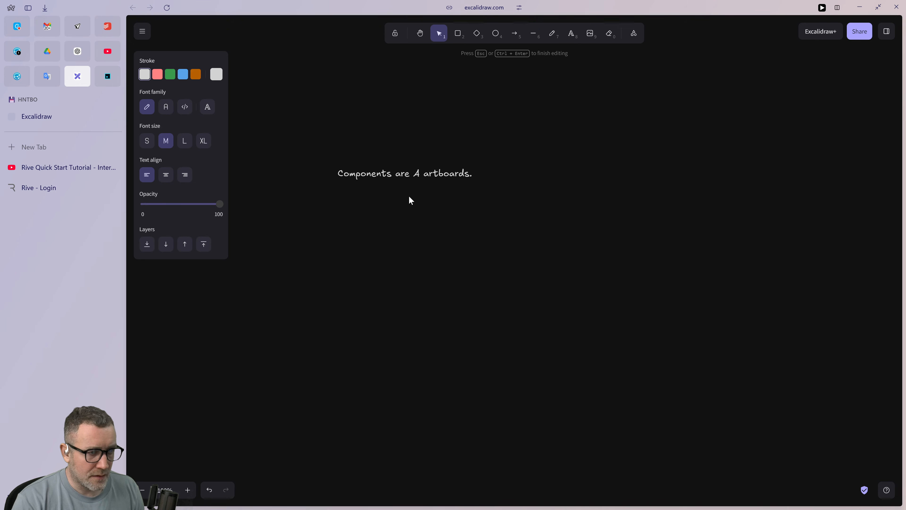
key("Caps_Lock")
type("type ")
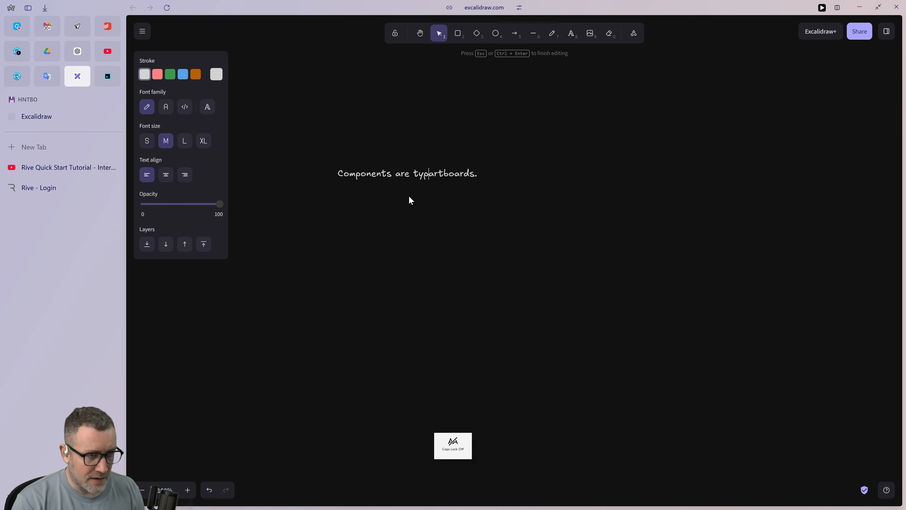
type("of")
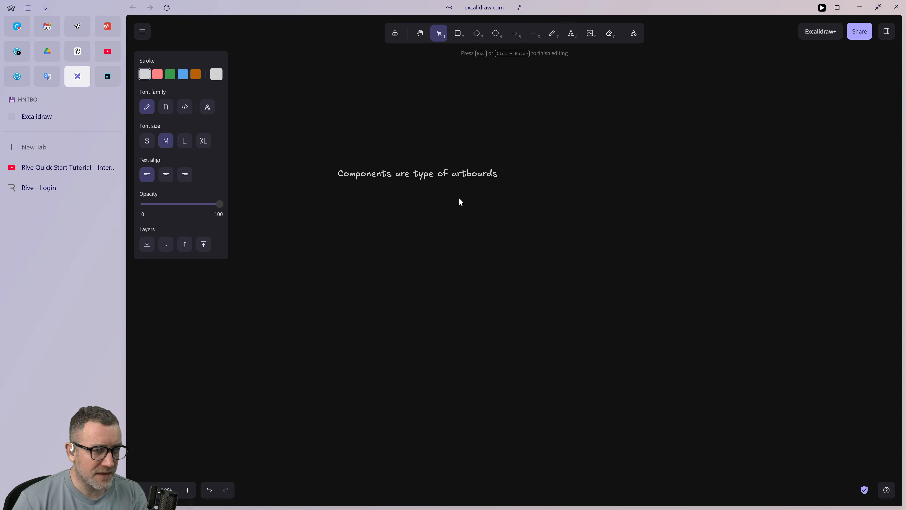
left_click_drag(436, 202, 500, 224)
scroll(500, 225, "up", 3)
scroll(499, 332, "down", 3)
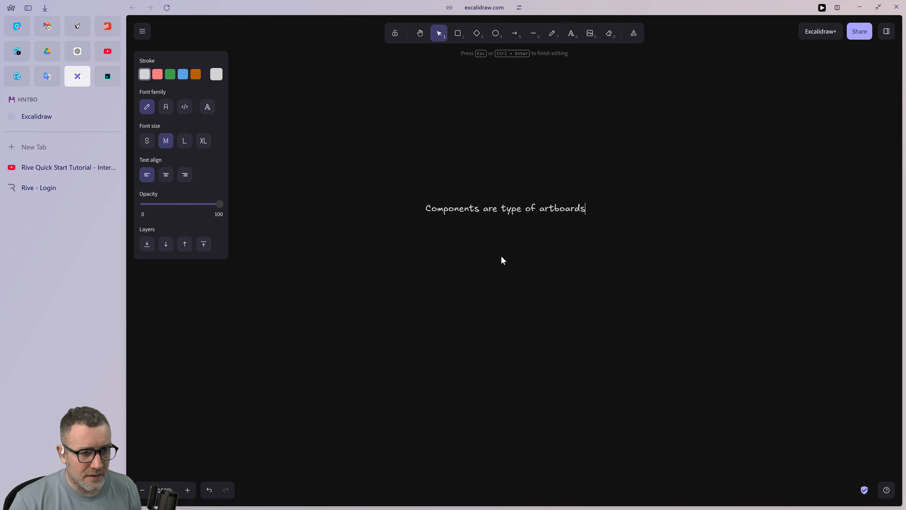
scroll(499, 221, "up", 3)
scroll(509, 317, "up", 3, "ctrl")
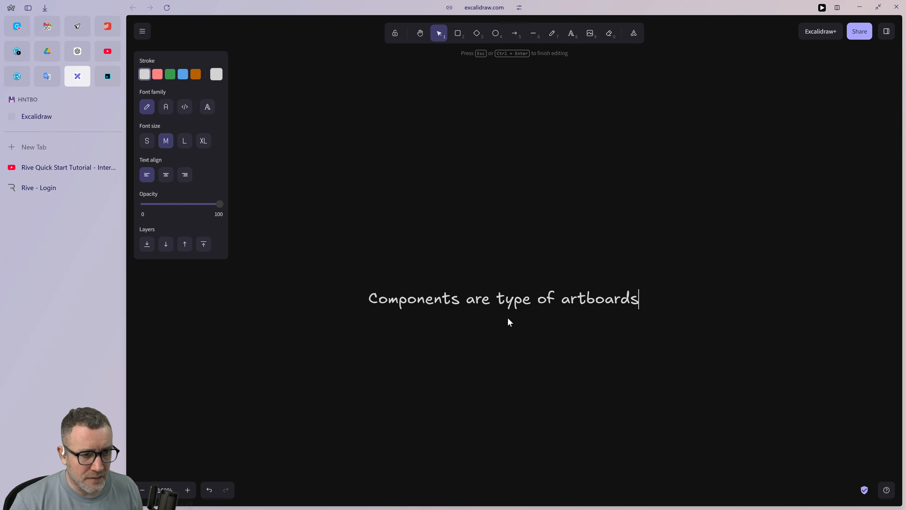
scroll(509, 322, "down", 4)
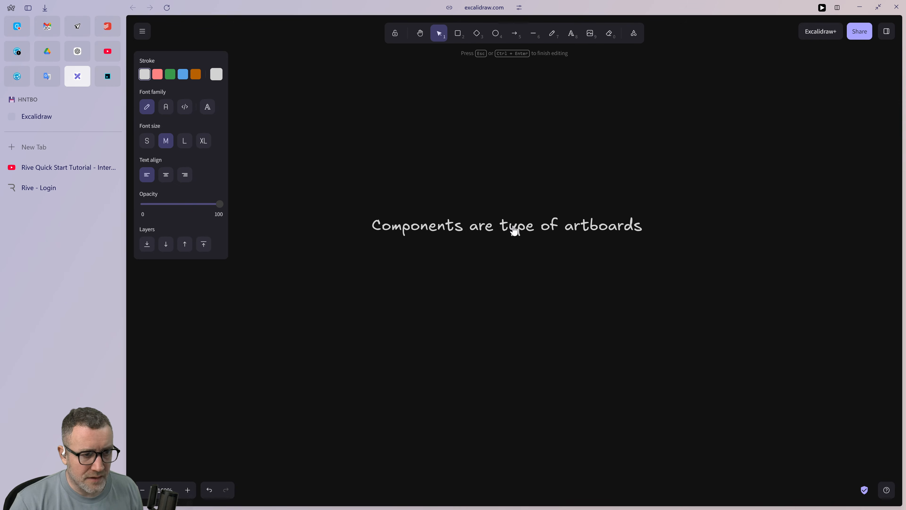
left_click(443, 214)
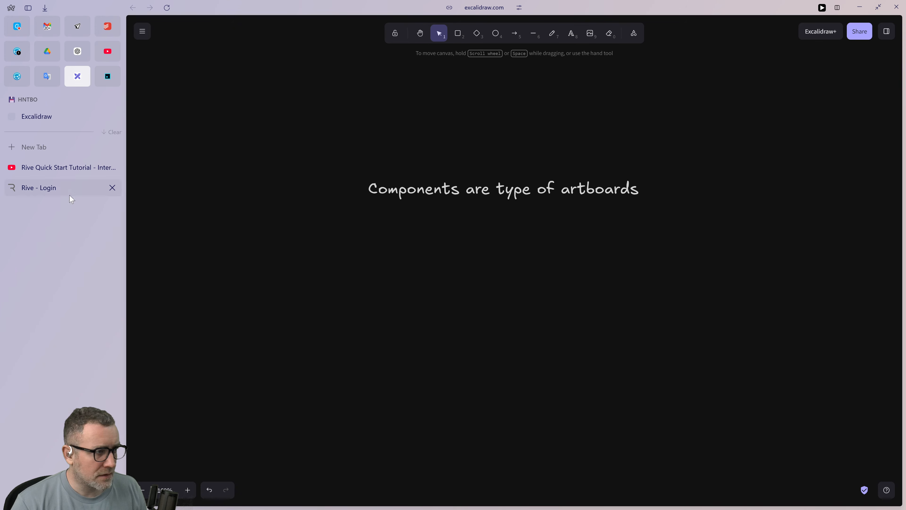
Return to the Rive Quick Start Tutorial video and display it in full screen.
left_click(57, 168)
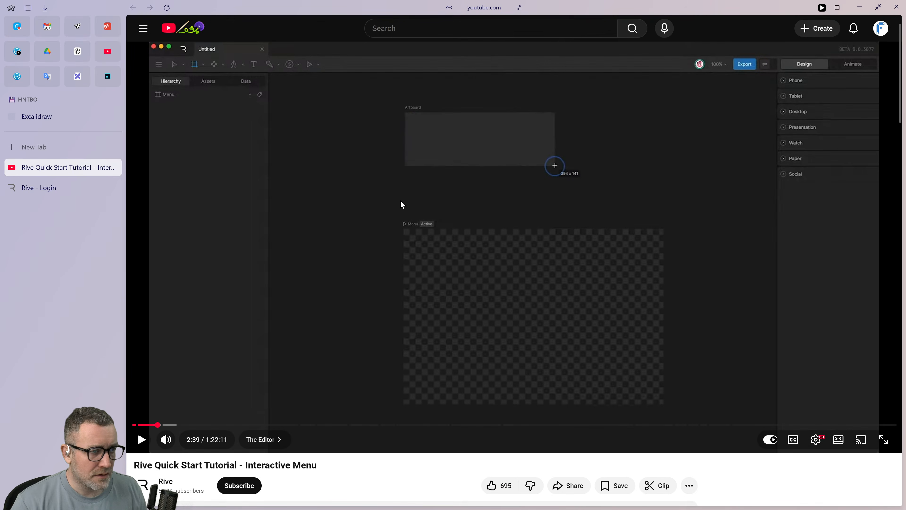
key("f")
key("alt+Tab")
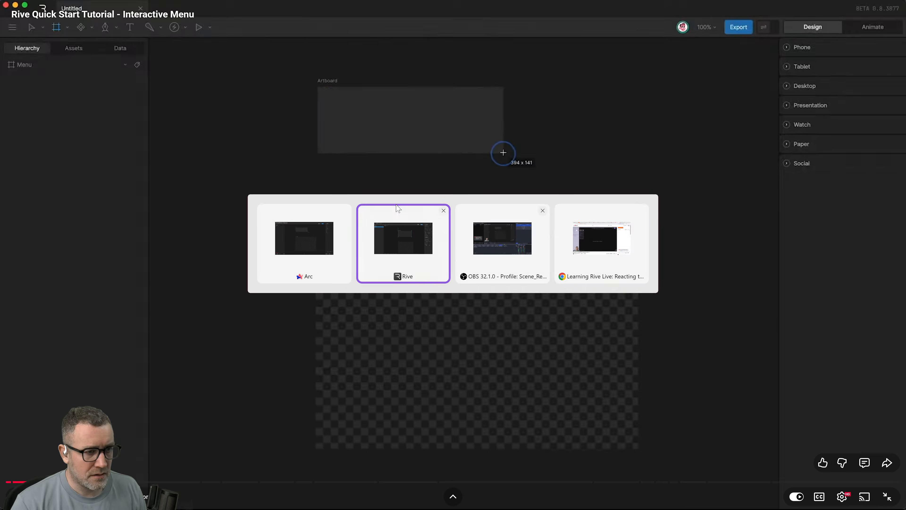
key("alt+Tab")
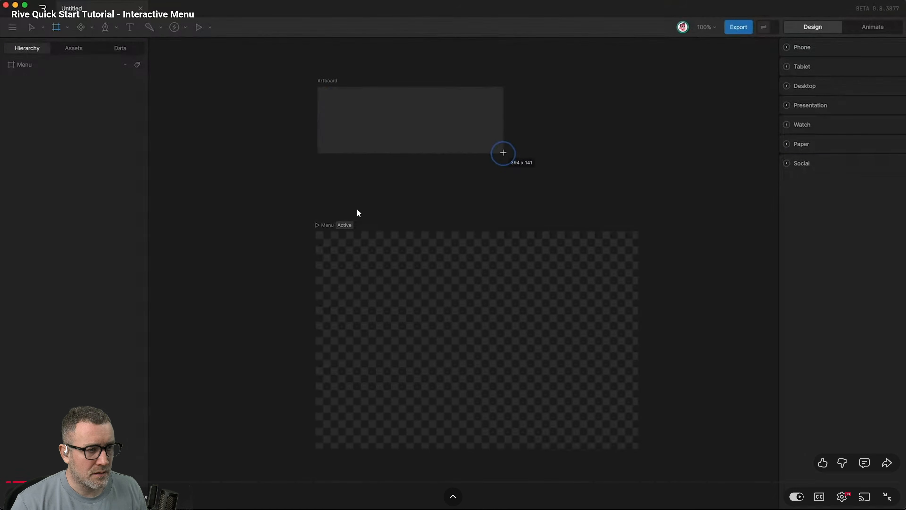
Play the tutorial video through the part where the Item artboard is made a component, and pause it there.
key("space")
key("alt+Tab")
key("alt+Tab")
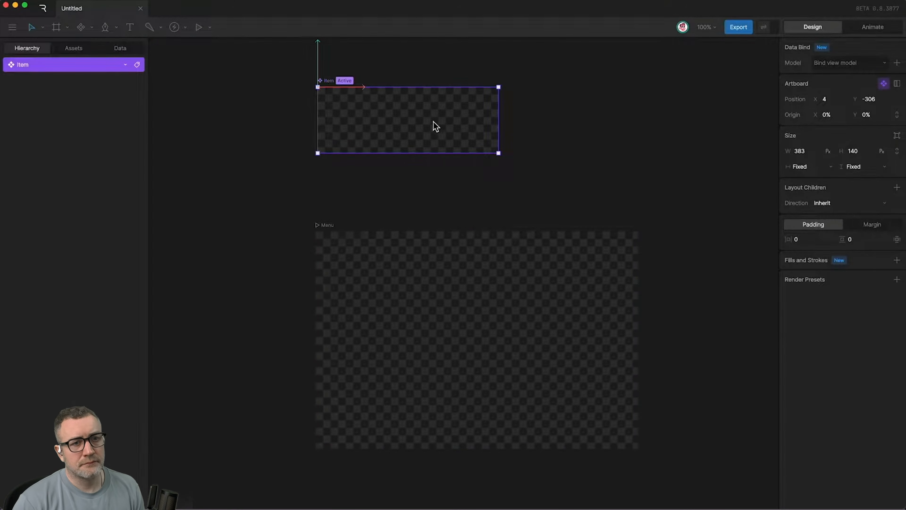
left_click(357, 211)
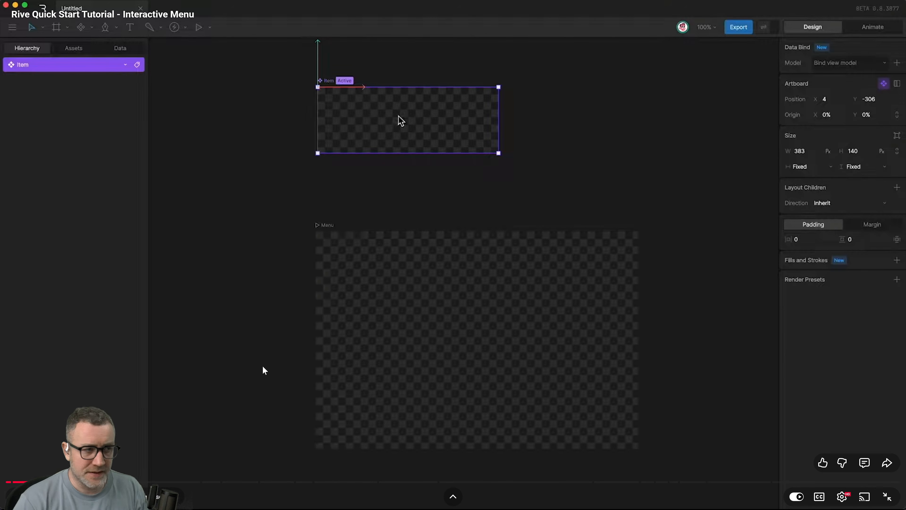
Switch to Rive, resize the new artboard above Menu to about 450 × 170 px, and remove its fill.
key("alt+Tab")
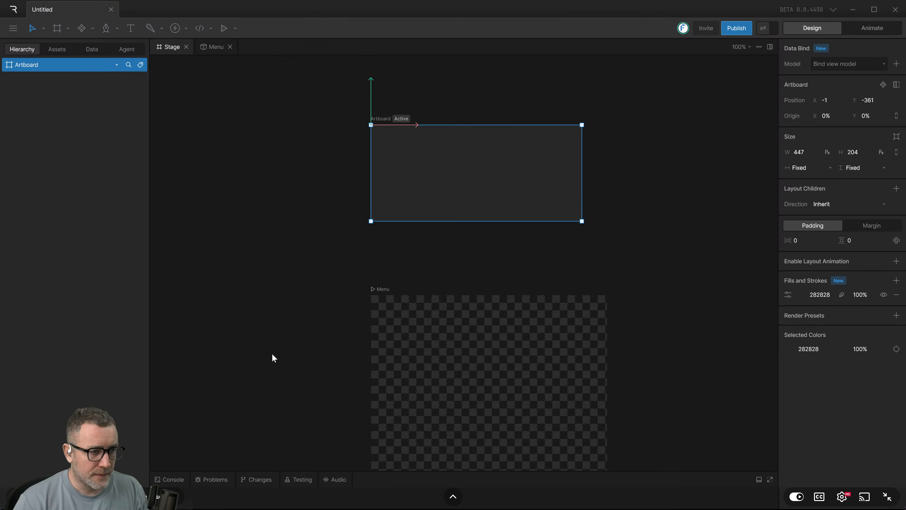
scroll(554, 251, "down", 1)
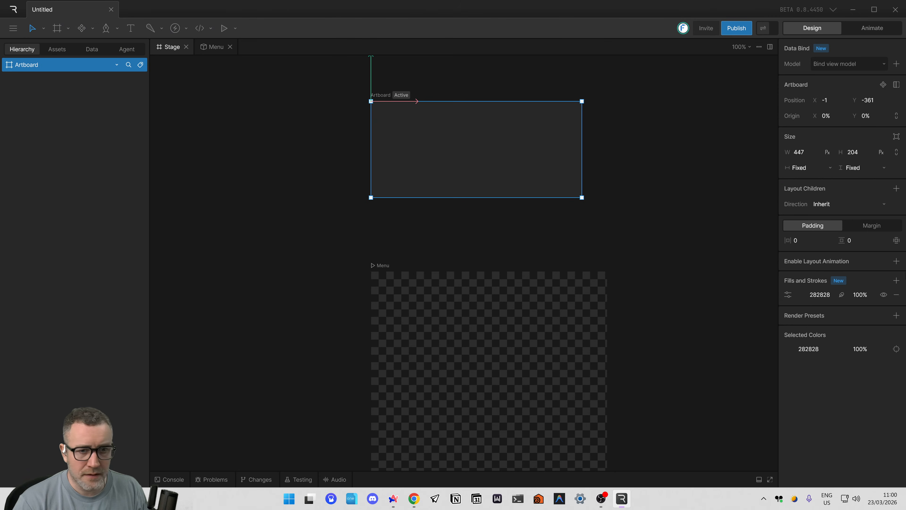
scroll(528, 186, "right", 2)
scroll(499, 186, "up", 1)
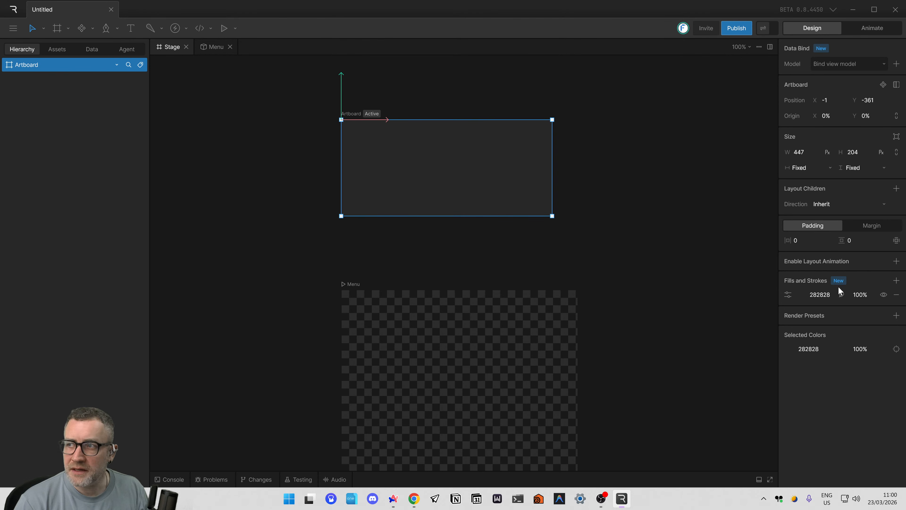
left_click_drag(566, 220, 512, 225)
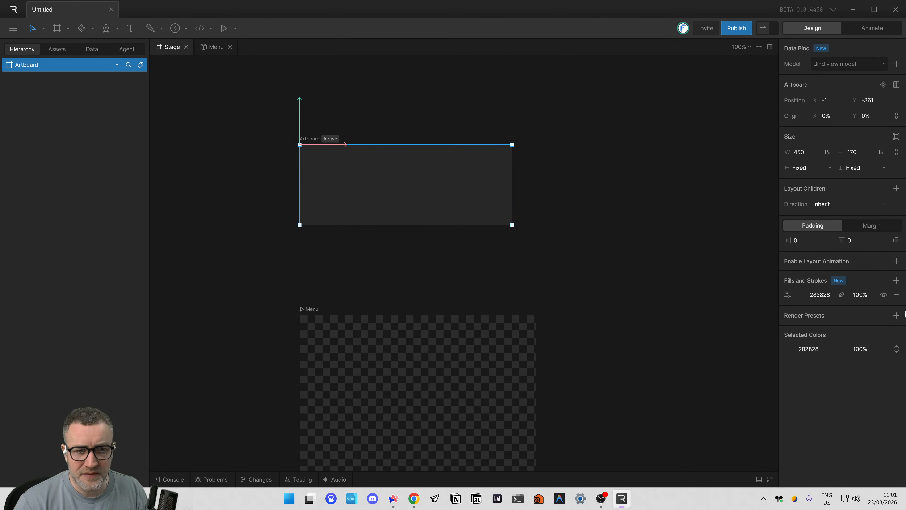
left_click(896, 294)
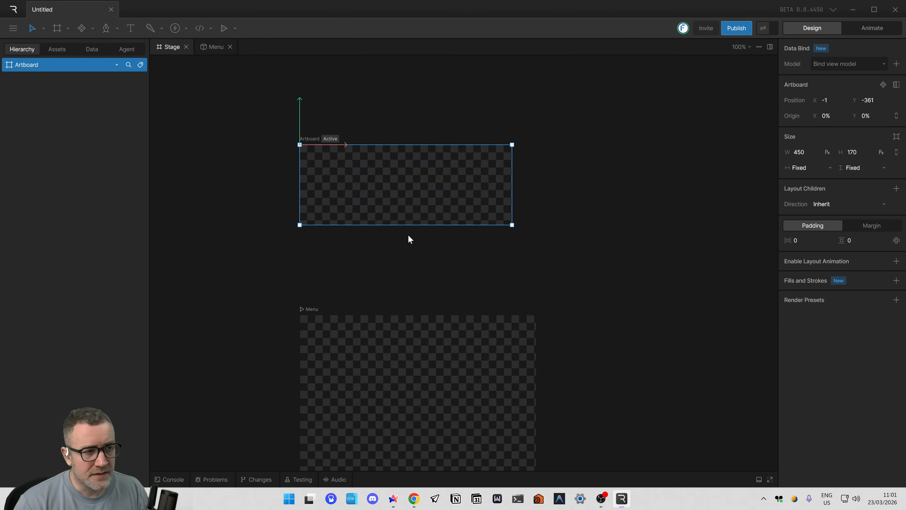
Reduce the upper artboard to about 408 × 150 px and convert it into a component.
left_click_drag(460, 244, 498, 262)
left_click_drag(552, 245, 530, 235)
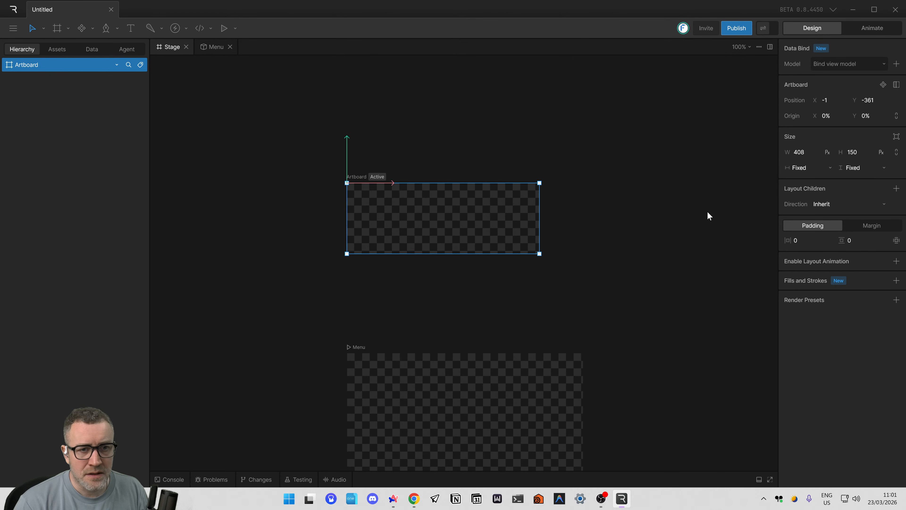
left_click(883, 85)
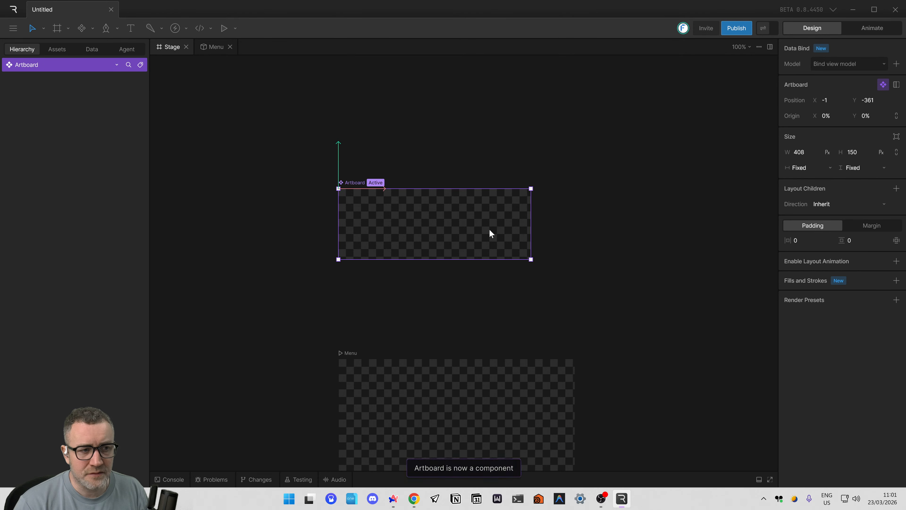
Reposition the component artboard above Menu at about X 0, Y -465, and resize it to about 382 × 120 px.
left_click_drag(375, 218, 364, 192)
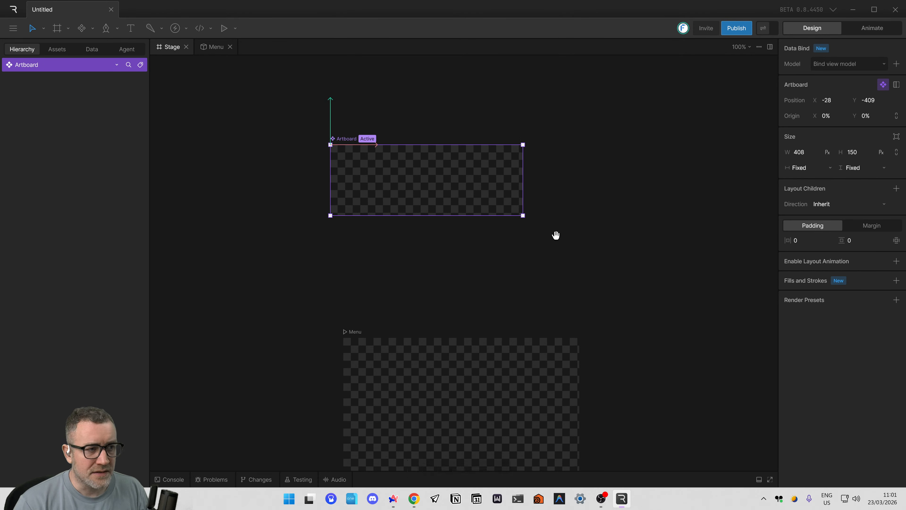
left_click_drag(324, 233, 371, 178)
left_click_drag(406, 258, 457, 223)
left_click_drag(403, 182, 360, 203)
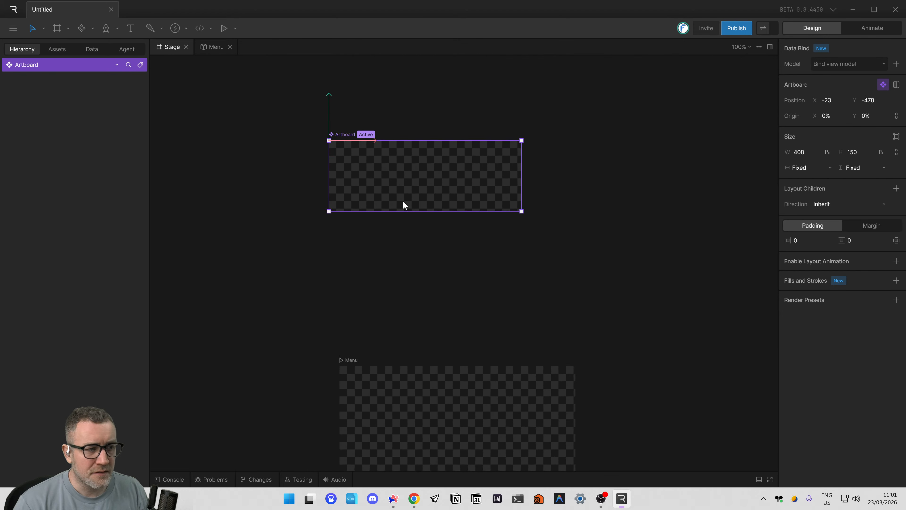
left_click_drag(415, 181, 426, 188)
left_click_drag(534, 217, 519, 203)
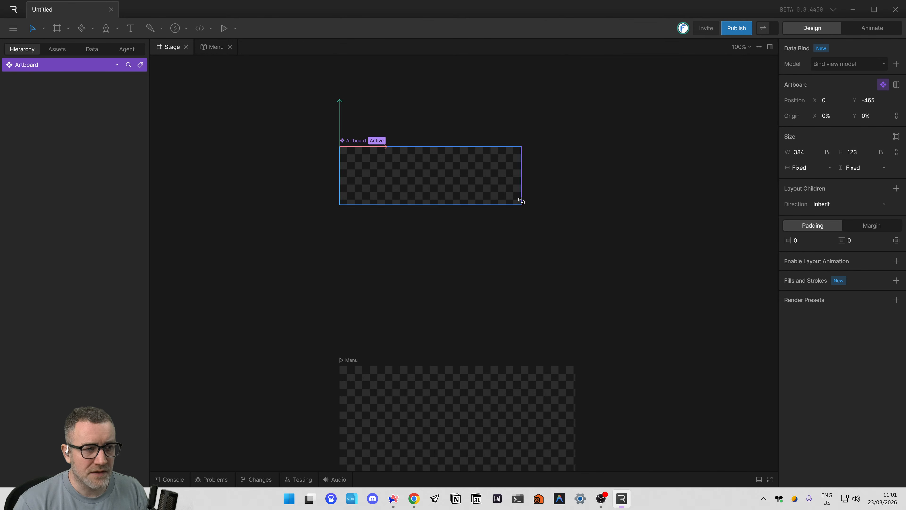
left_click(487, 240)
left_click(440, 197)
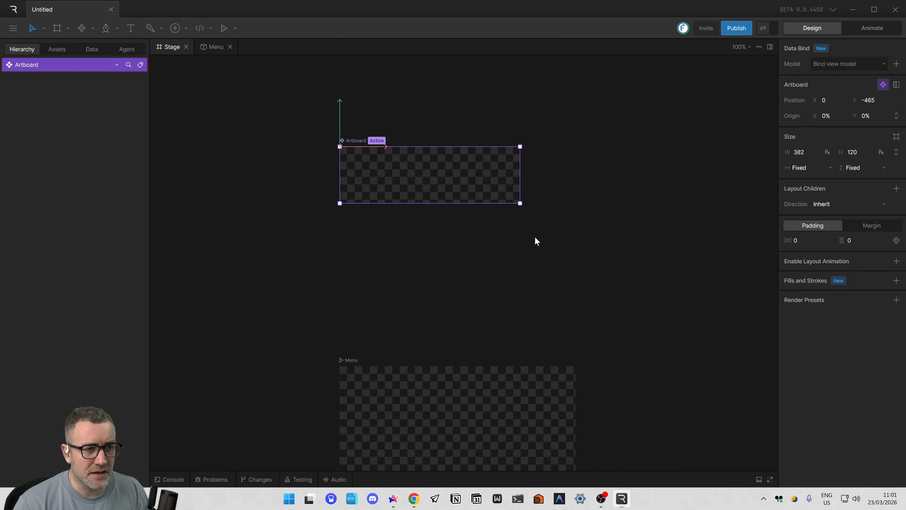
left_click_drag(575, 225, 521, 276)
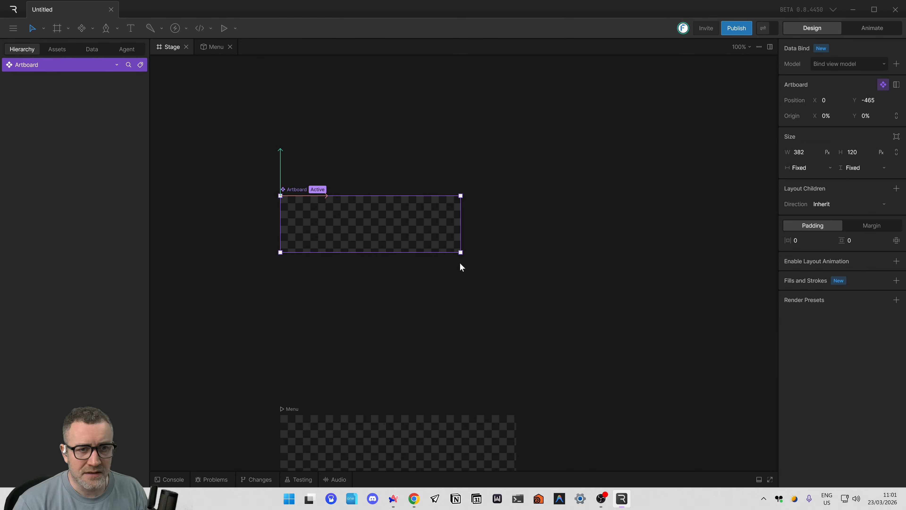
left_click_drag(398, 302, 458, 292)
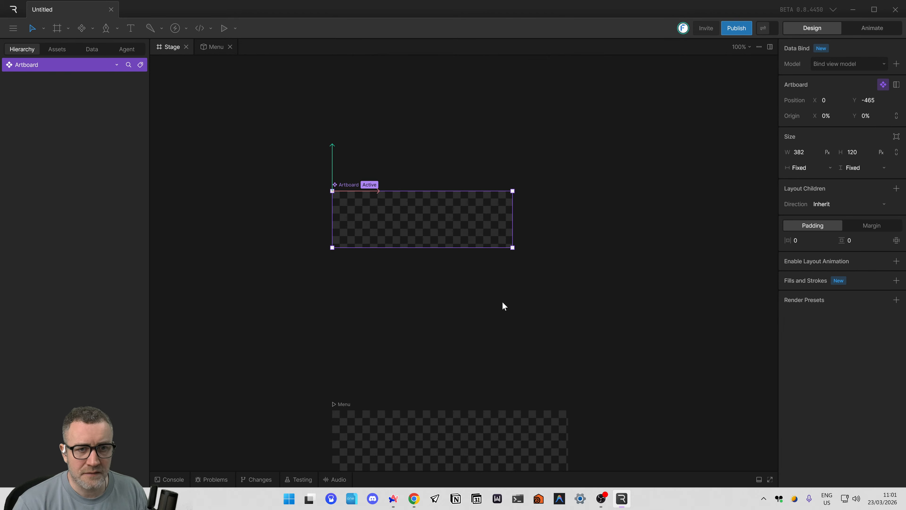
left_click_drag(502, 294, 461, 263)
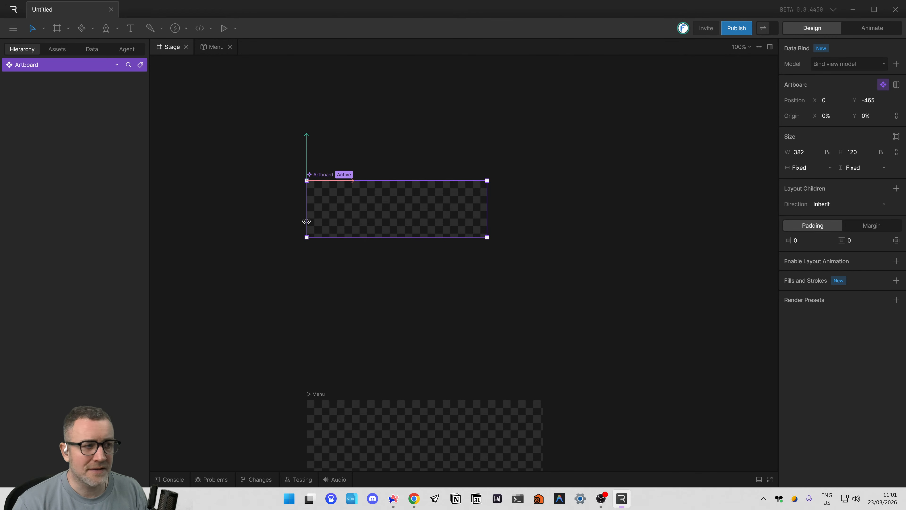
scroll(269, 210, "up", 4)
scroll(580, 227, "down", 4)
left_click_drag(580, 209, 619, 183)
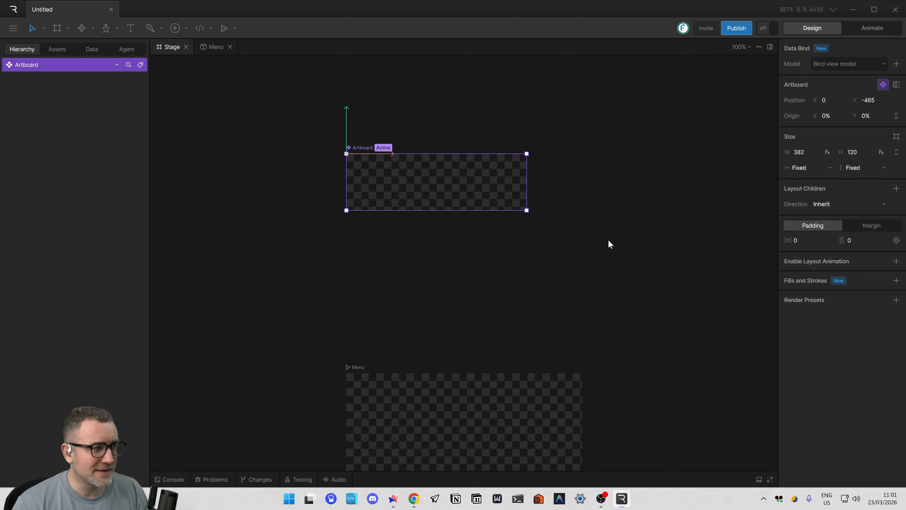
Return to the tutorial video, watch the Importing Assets section up to the helmet_black image details, and pause it.
key("alt+Tab")
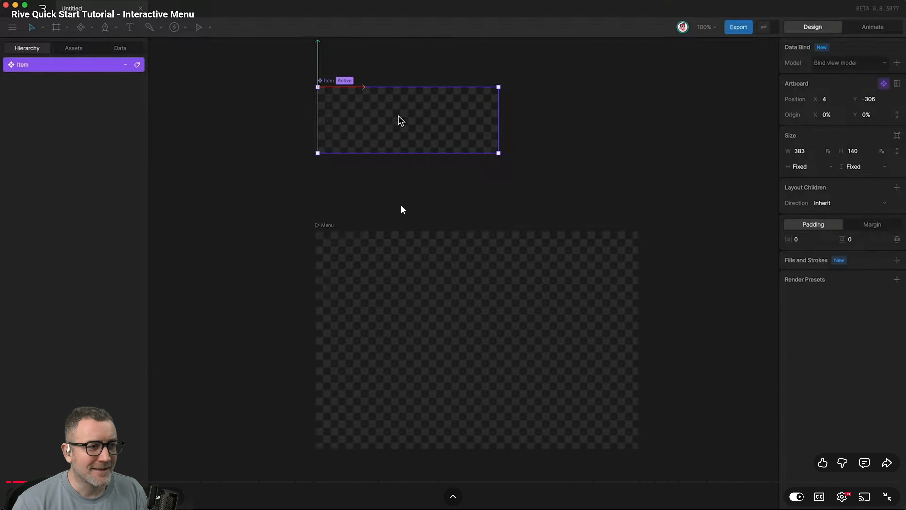
left_click(401, 210)
left_click(411, 213)
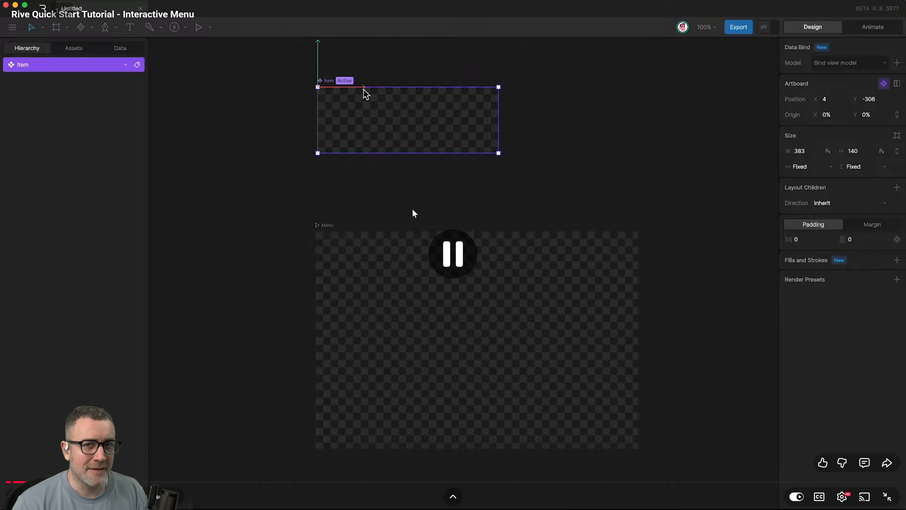
left_click(414, 215)
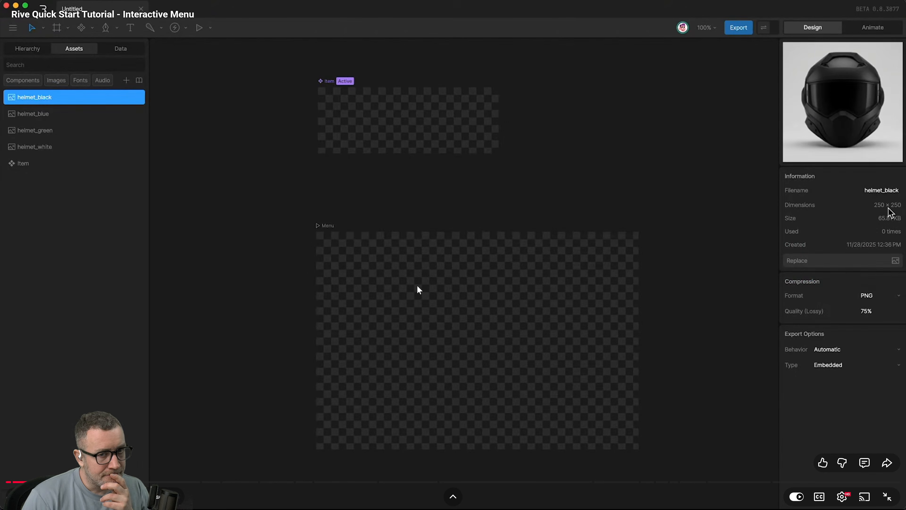
left_click(401, 250)
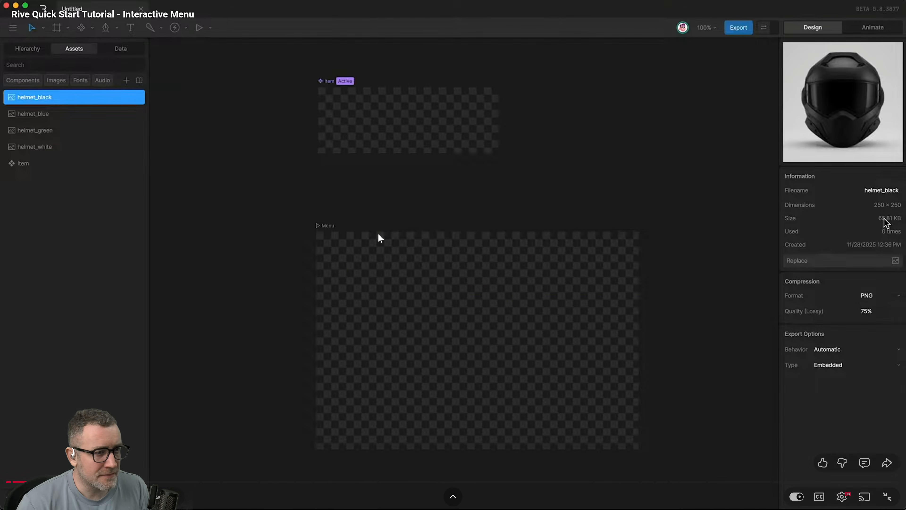
Exit full screen, open the project file link from the video description, and look over the Quick Start Tutorial page and its comments.
key("Escape")
scroll(421, 286, "down", 5)
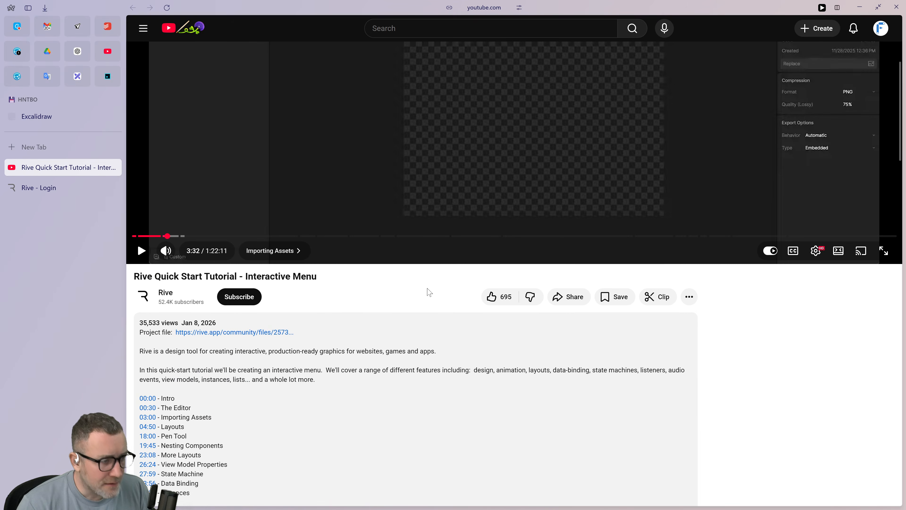
left_click(250, 333)
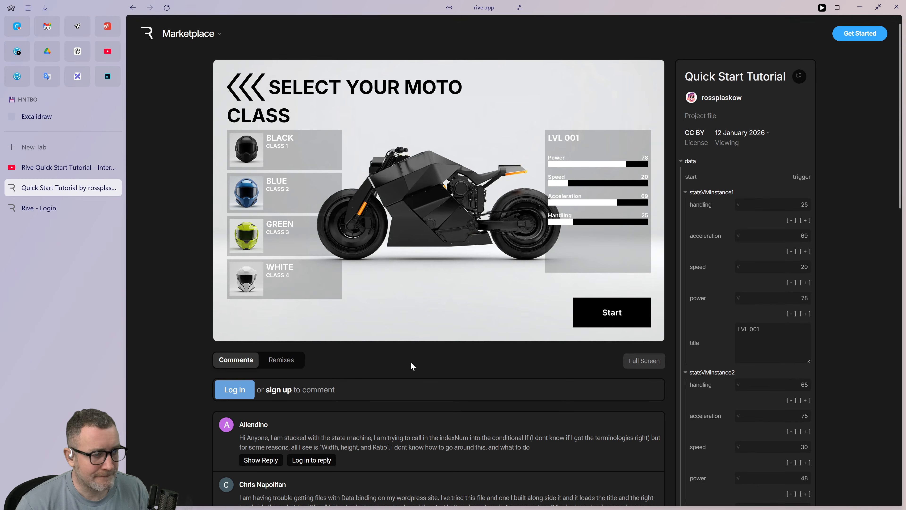
scroll(422, 366, "down", 2)
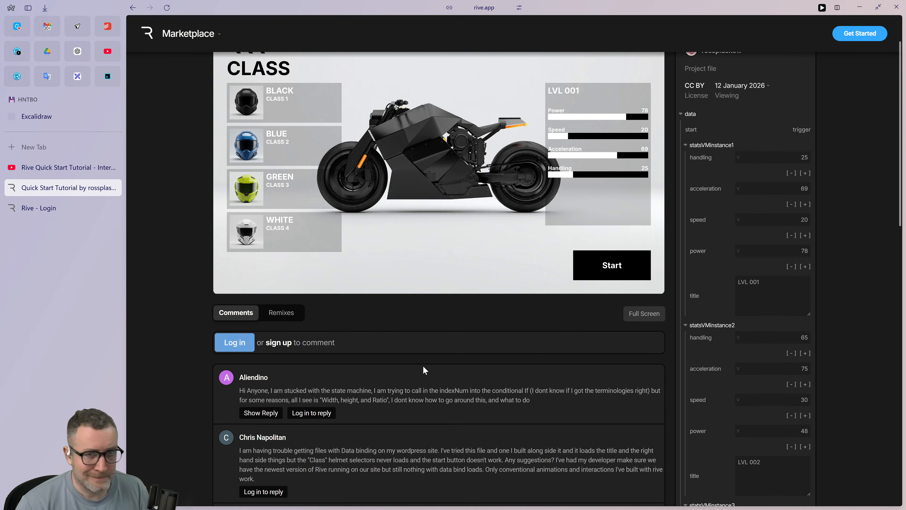
scroll(422, 366, "up", 2)
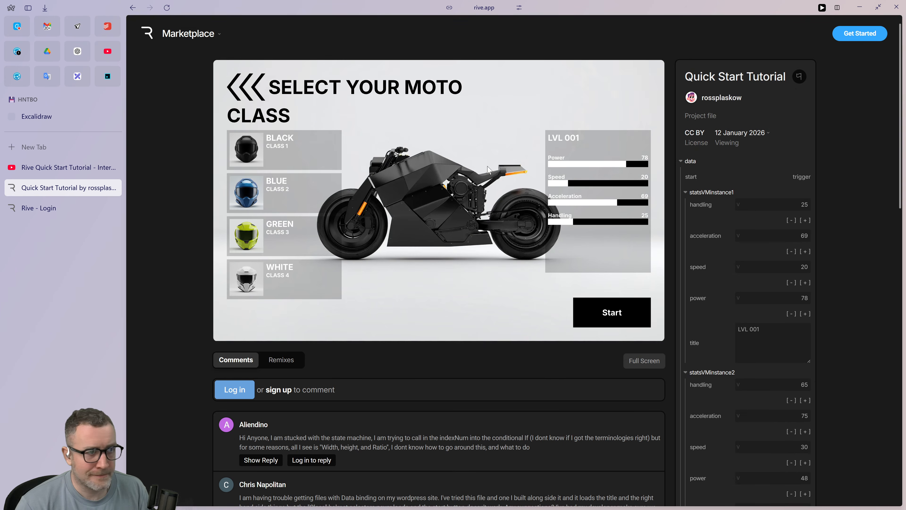
scroll(612, 280, "down", 12)
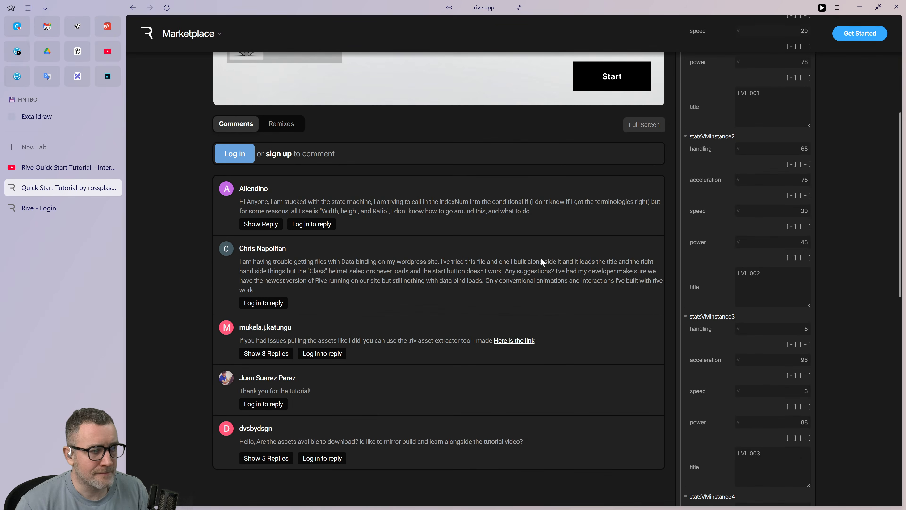
scroll(613, 282, "up", 12)
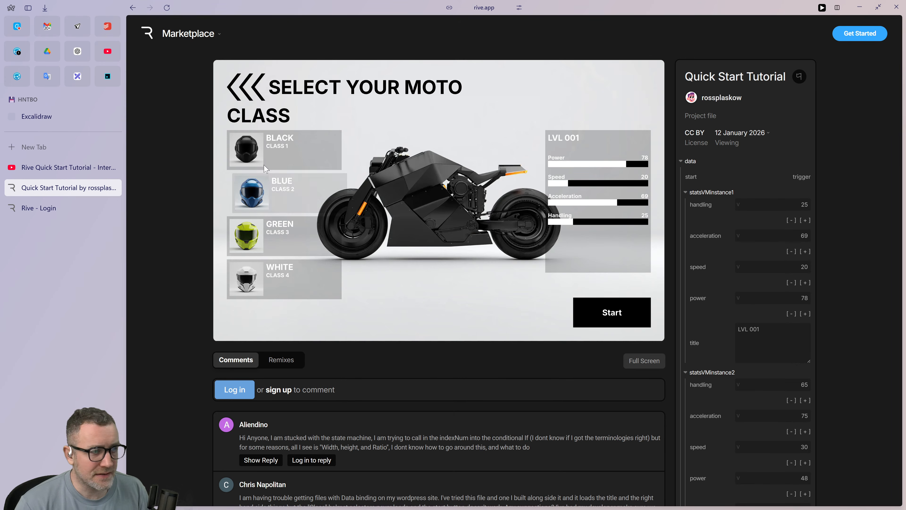
Expand the BLACK class item in the menu preview and check the page for the project's download options.
left_click(303, 148)
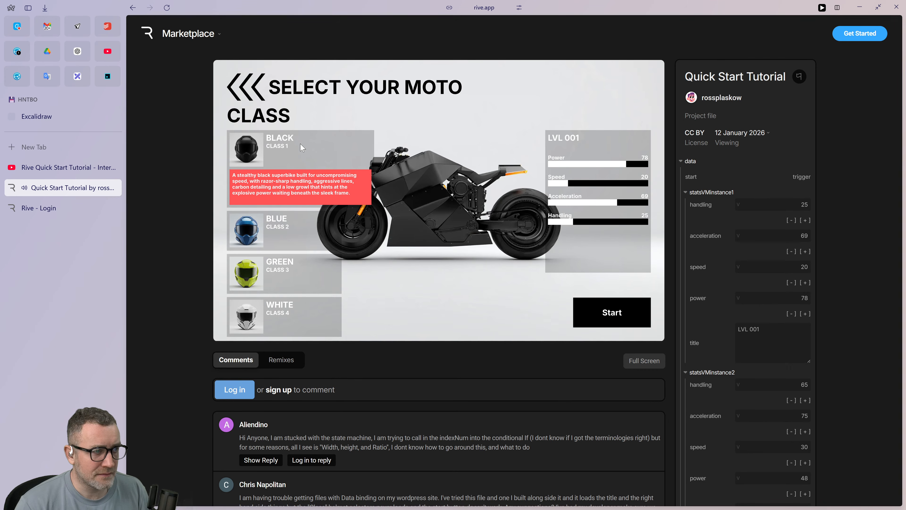
scroll(476, 217, "down", 15)
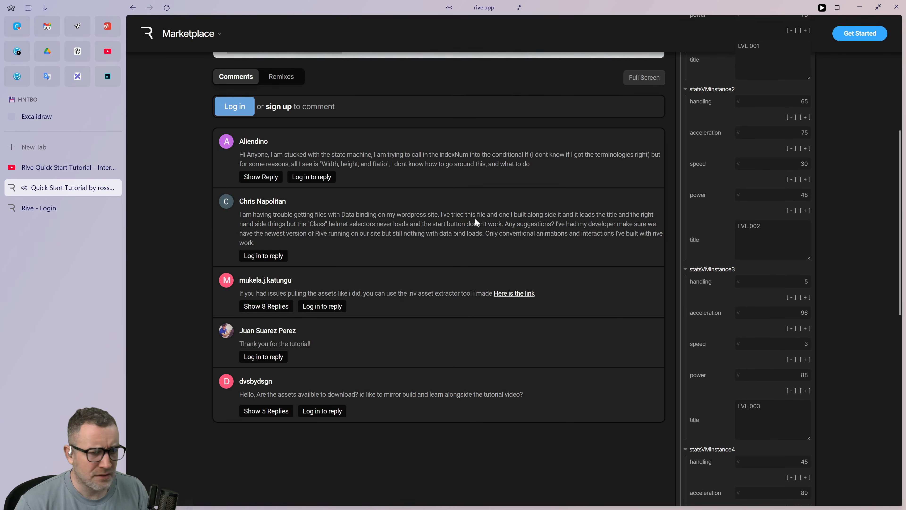
scroll(477, 217, "down", 5)
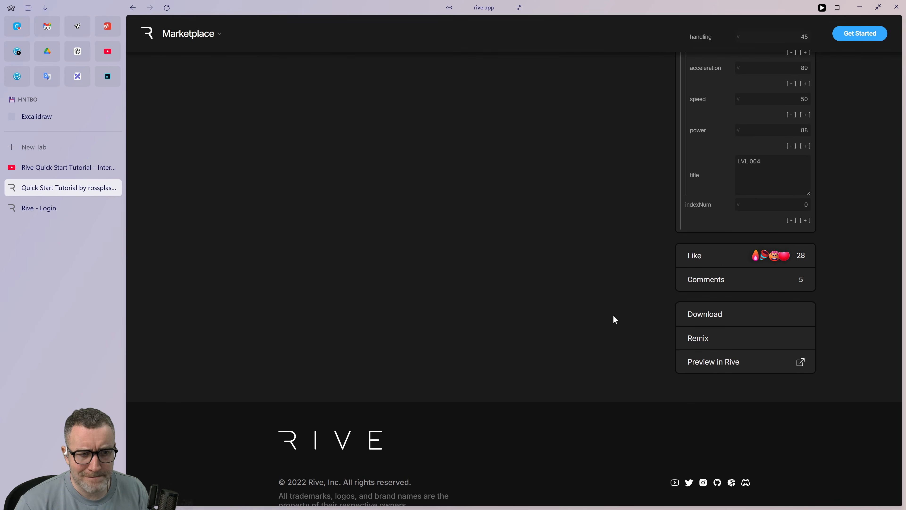
Switch to the other virtual desktop, clear away its open windows, and bring up the OneCommander file manager.
key("ctrl+super+Left")
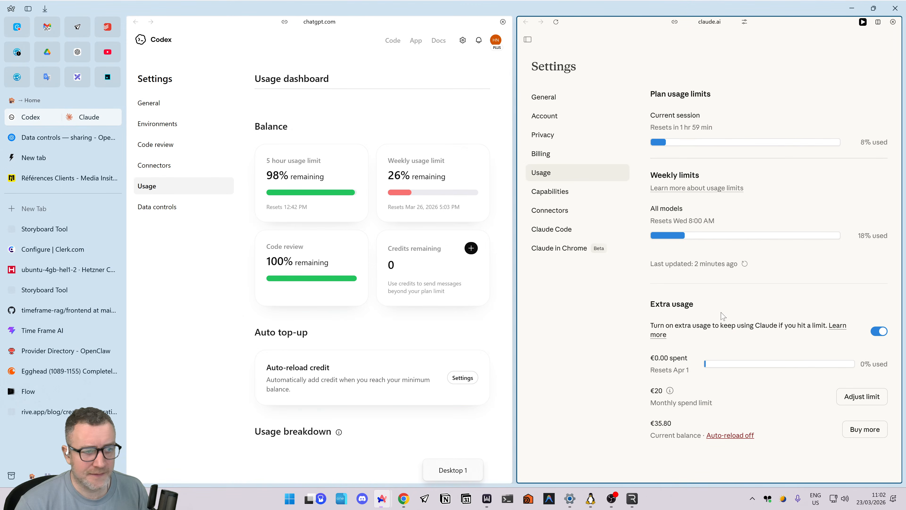
key("alt+Tab")
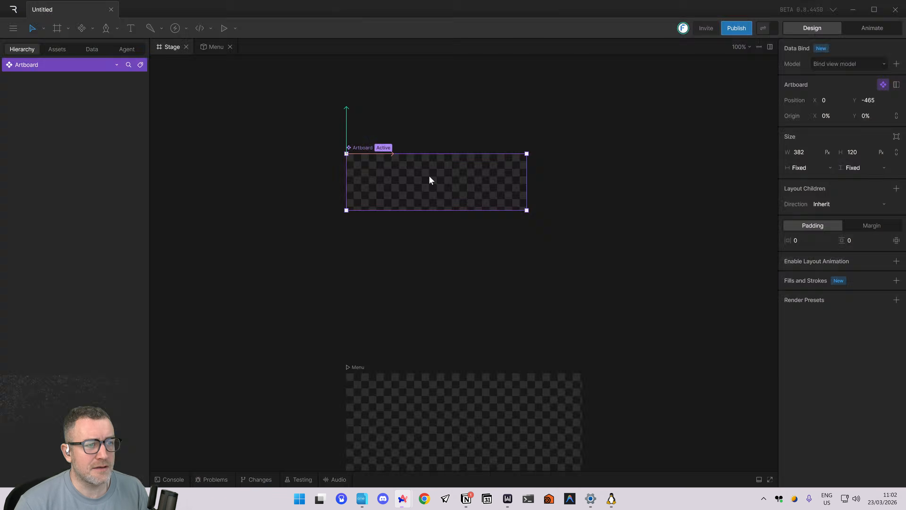
key("ctrl+super+Right")
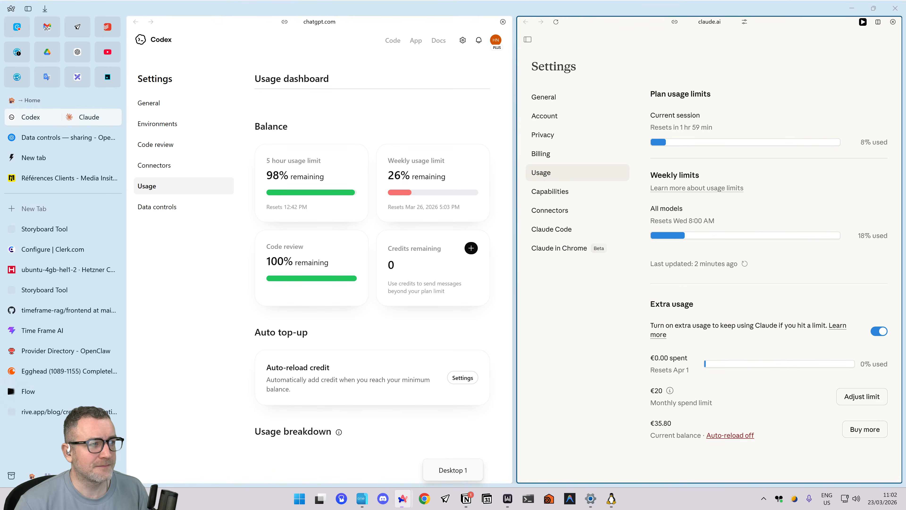
key("alt+Tab")
key("super+d")
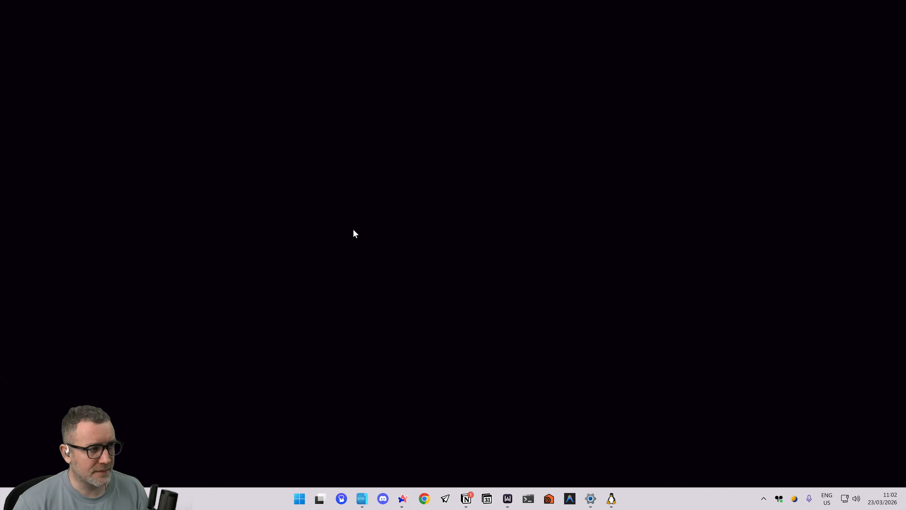
left_click(362, 499)
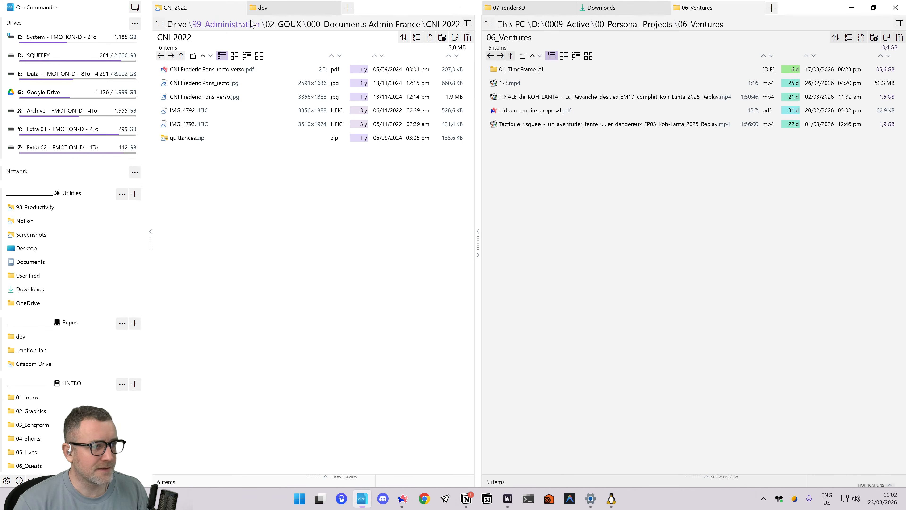
Open the user's Downloads folder in a new file manager tab beside the dev folder.
left_click(271, 8)
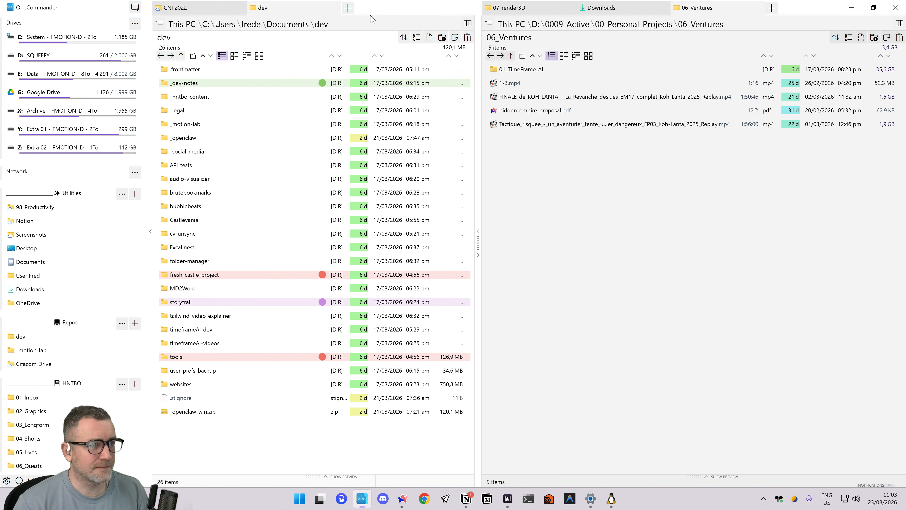
left_click(348, 8)
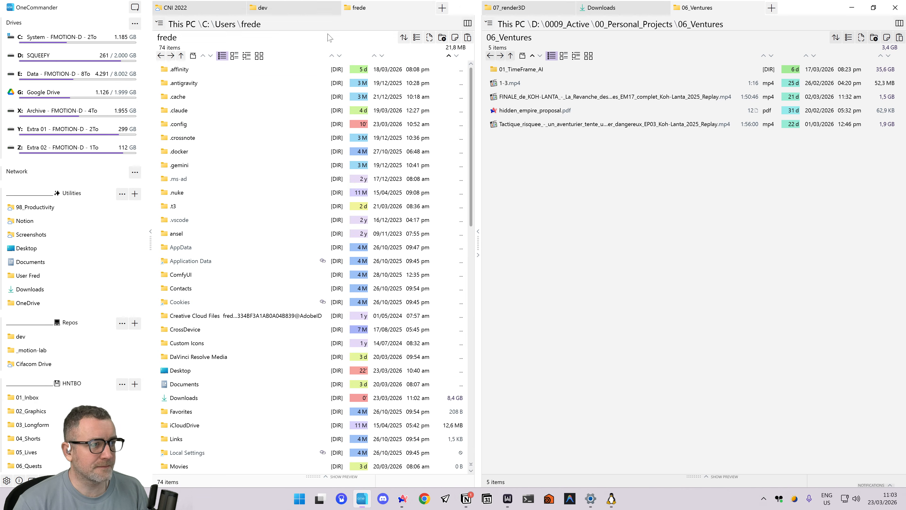
double_click(214, 397)
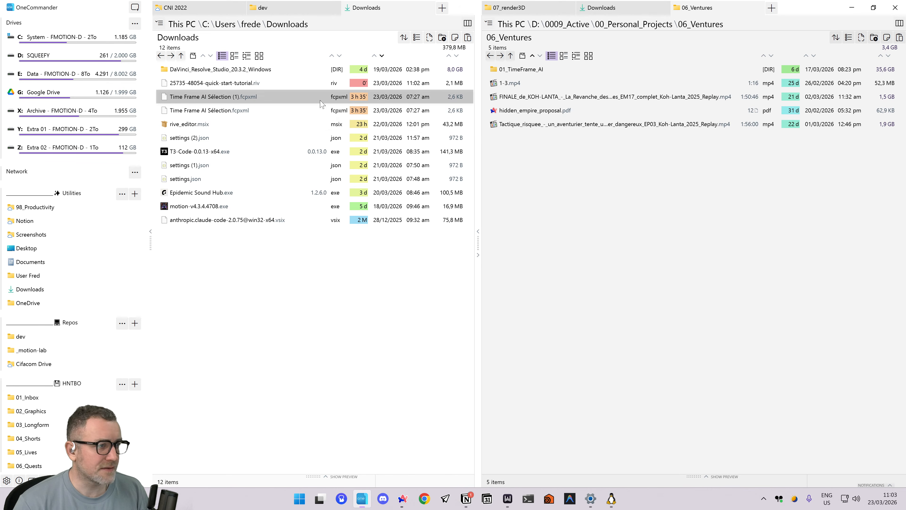
double_click(216, 84)
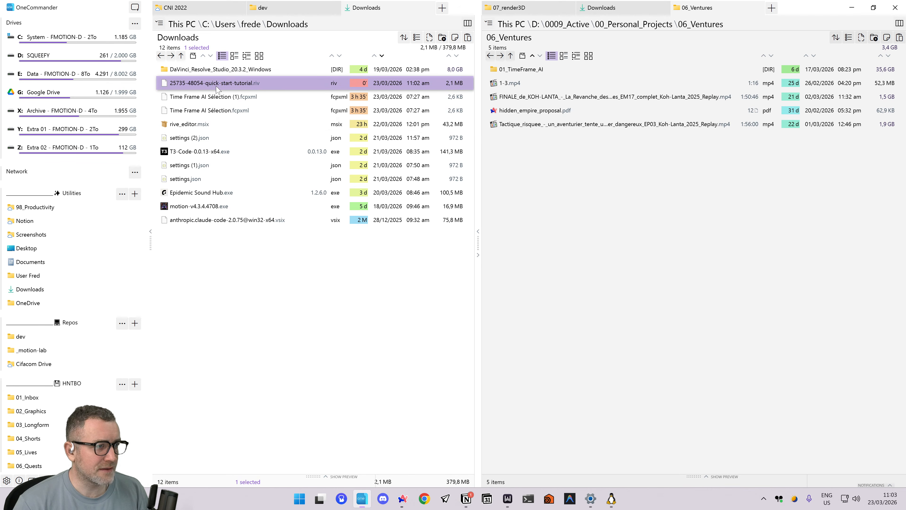
right_click(217, 89)
left_click(195, 299)
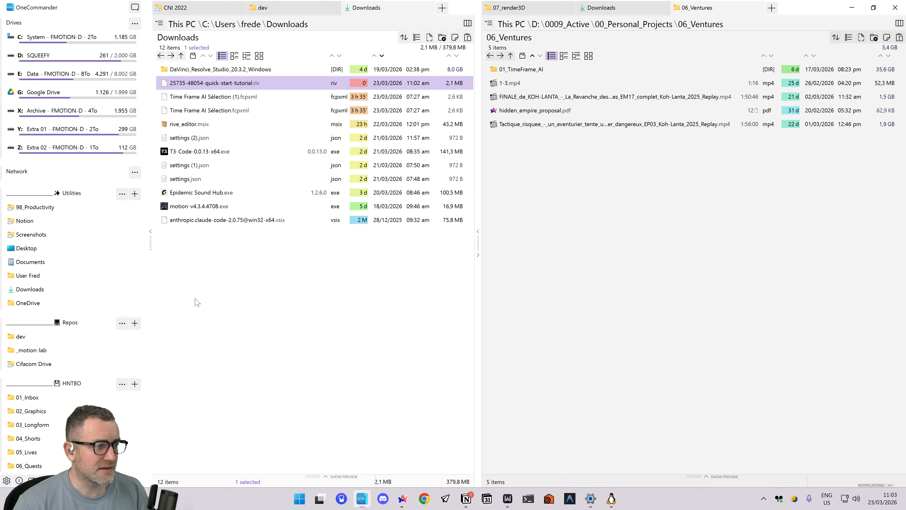
left_click(195, 299)
key("alt+Tab")
key("alt+Tab")
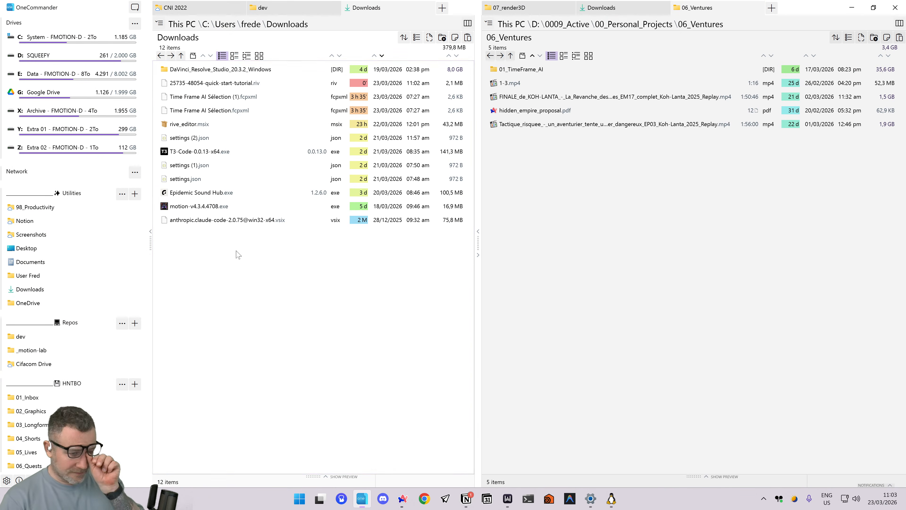
Return to the Quick Start Tutorial page in the browser, check where Get Started leads, and close the extra login page.
key("ctrl+super+Right")
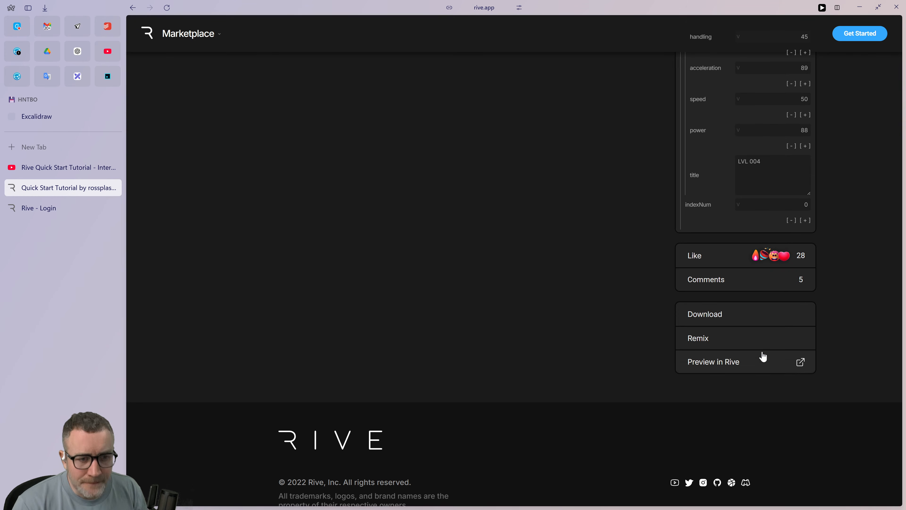
scroll(438, 394, "up", 10)
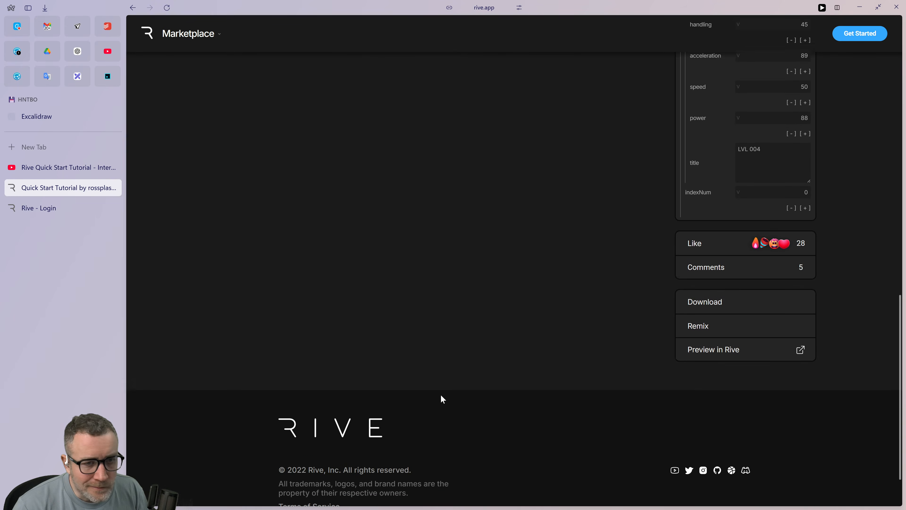
scroll(452, 398, "up", 5)
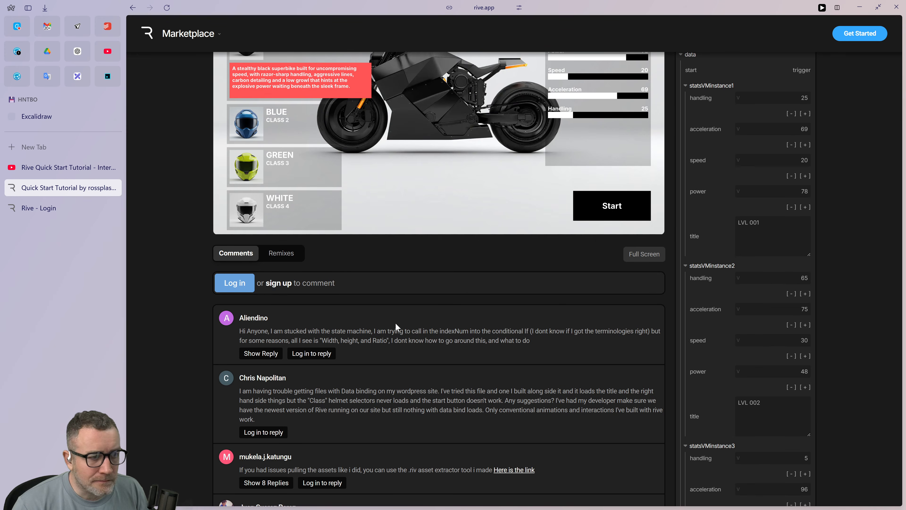
scroll(395, 322, "up", 3)
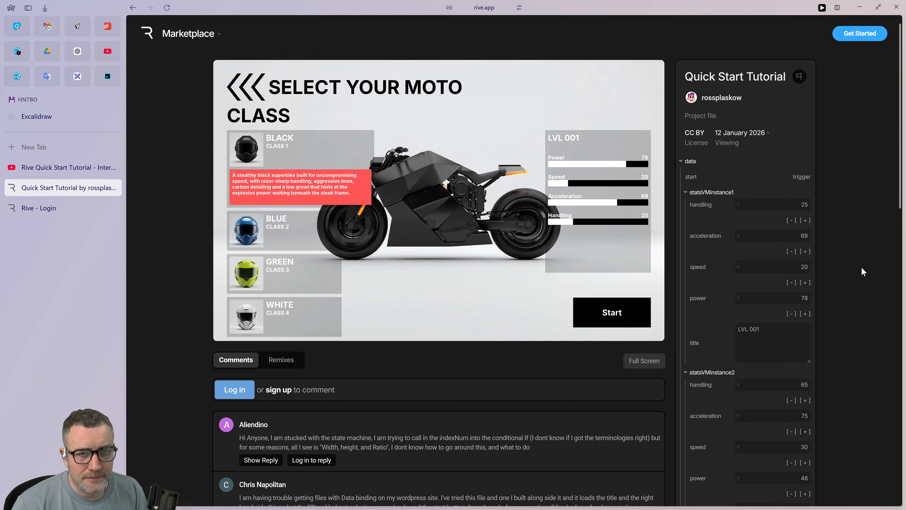
left_click(872, 36)
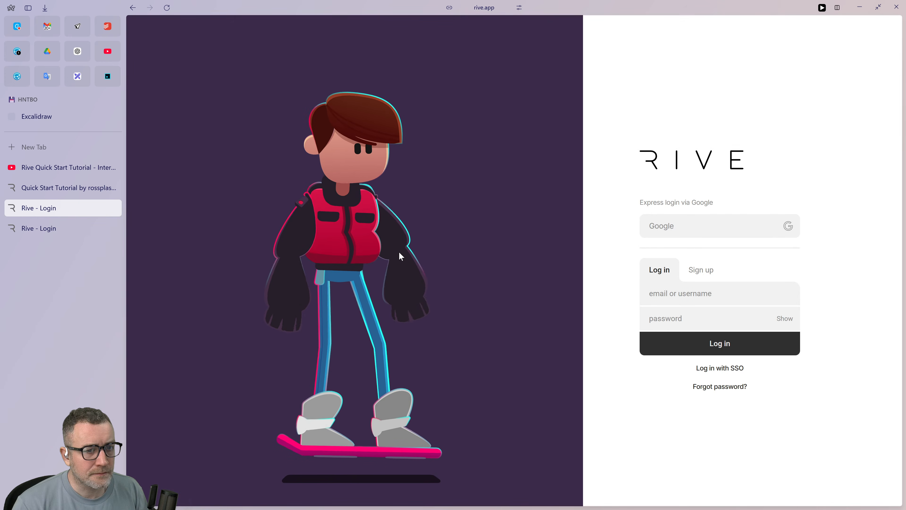
key("ctrl+w")
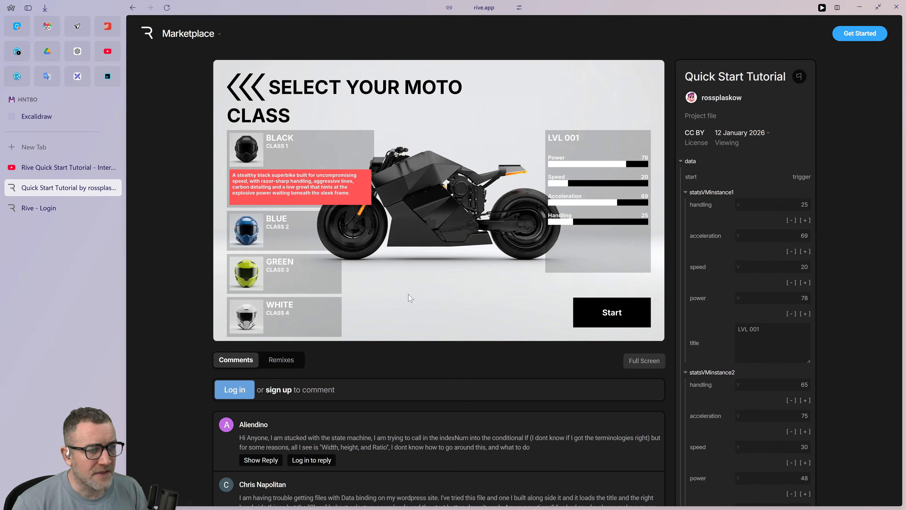
Expand the replies to the comment asking about downloadable assets and open the shared link to the remade images.
scroll(411, 298, "down", 8)
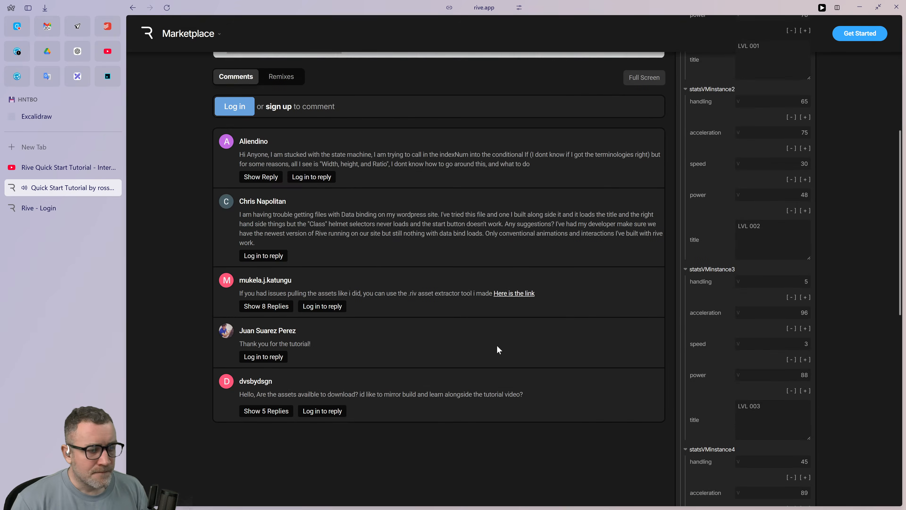
scroll(497, 348, "down", 3)
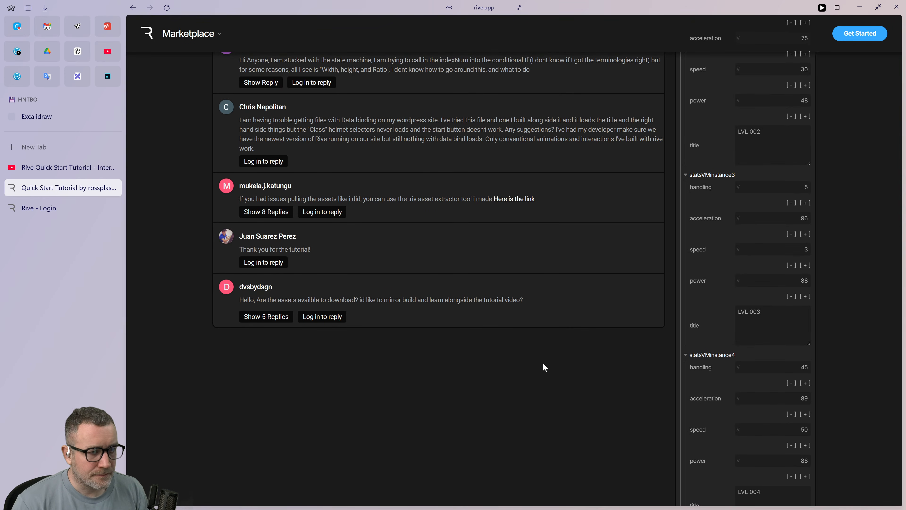
left_click(266, 316)
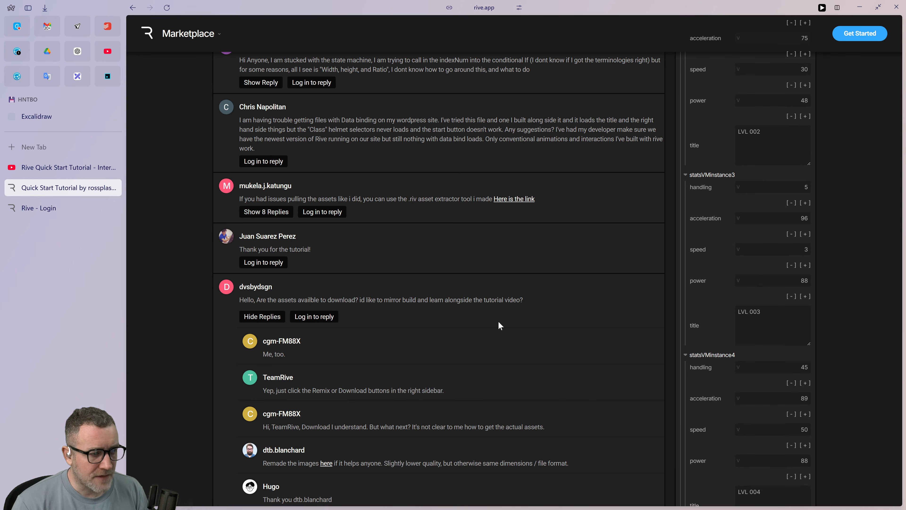
scroll(498, 325, "down", 3)
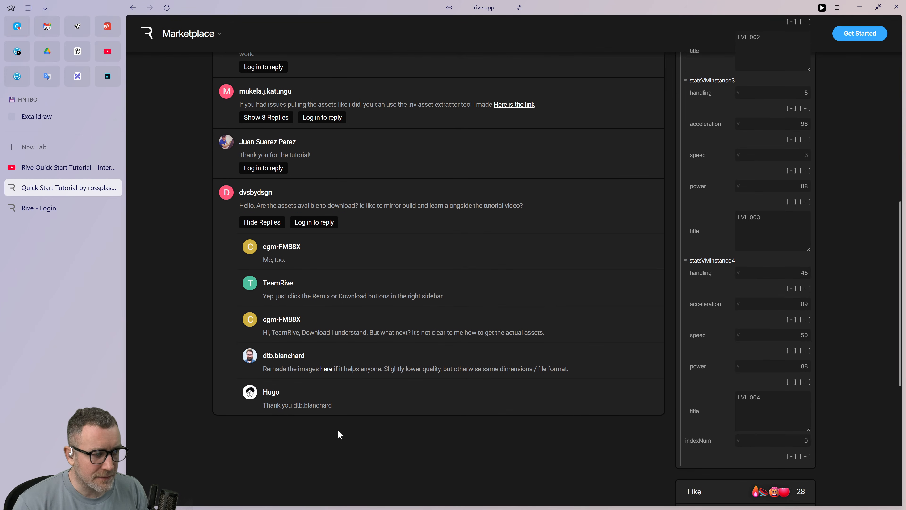
left_click(326, 369)
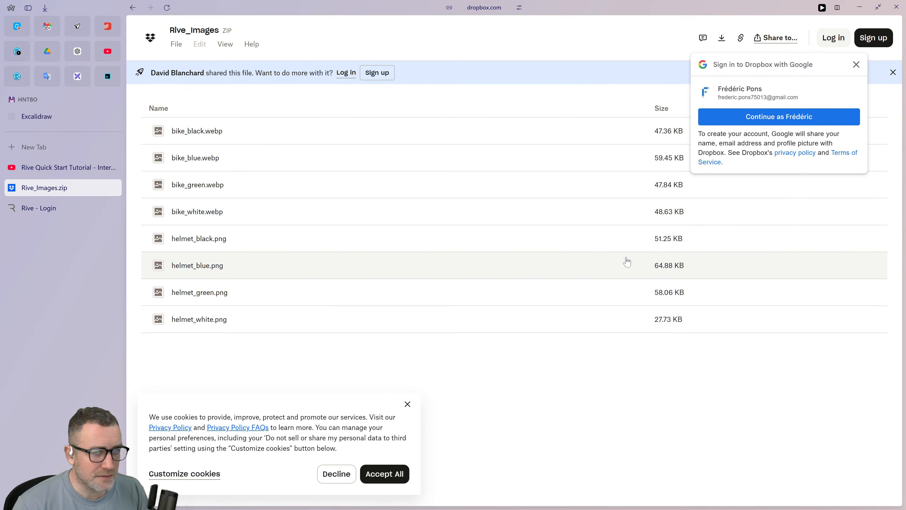
Dismiss the Google sign-in prompt, preview helmet_white.png and bike_black.webp from Rive_Images.zip, and return to the file list.
left_click(856, 65)
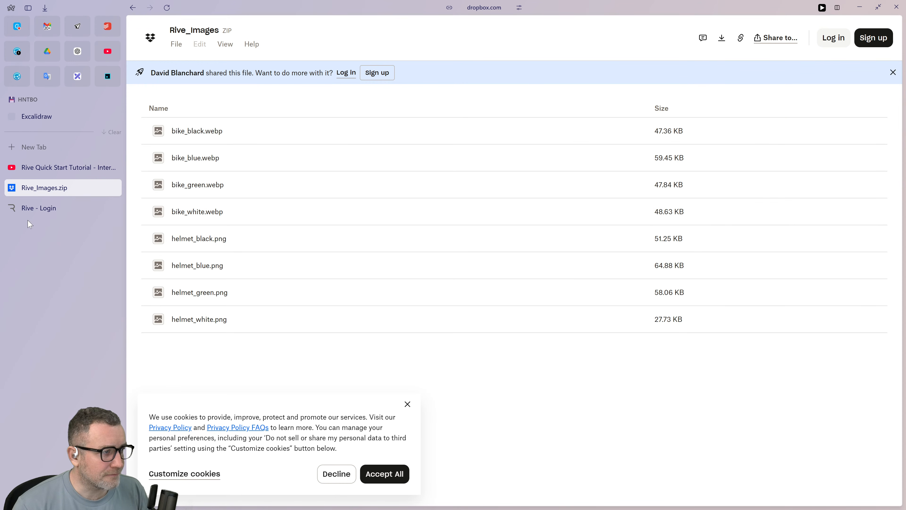
left_click(211, 320)
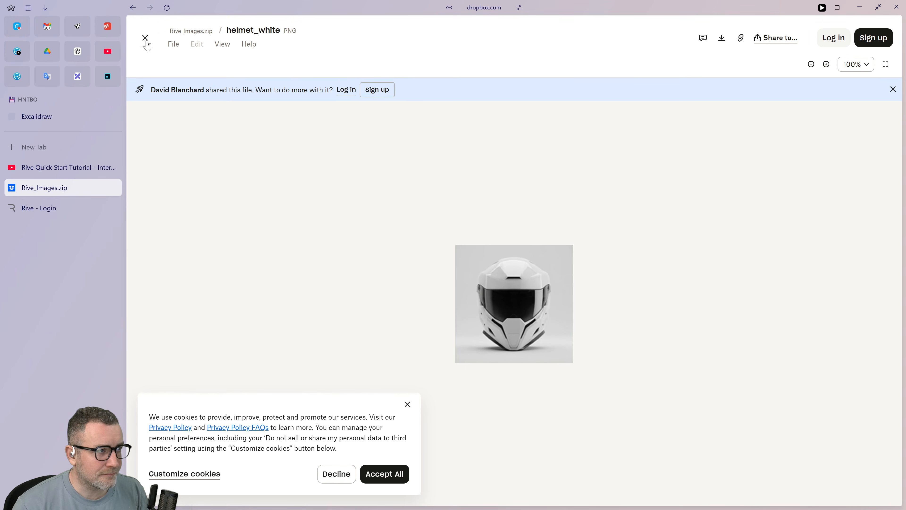
left_click(44, 208)
left_click(53, 194)
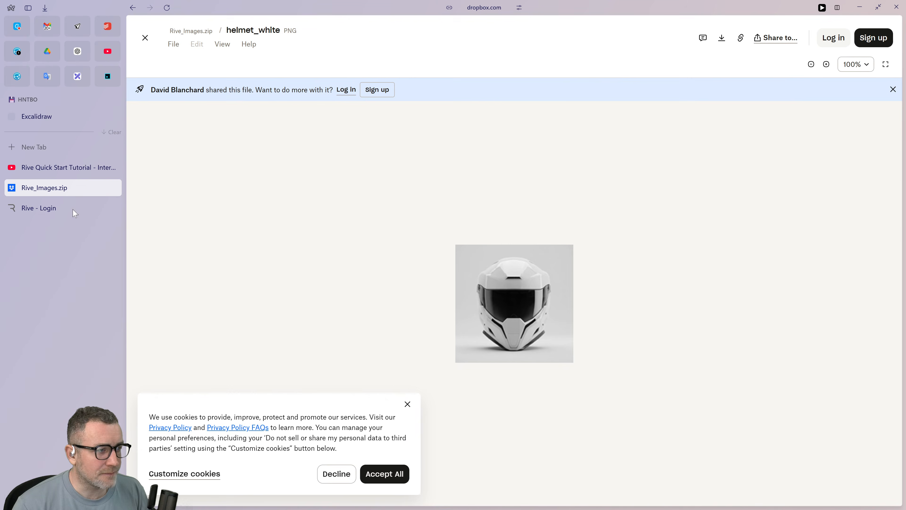
left_click(143, 45)
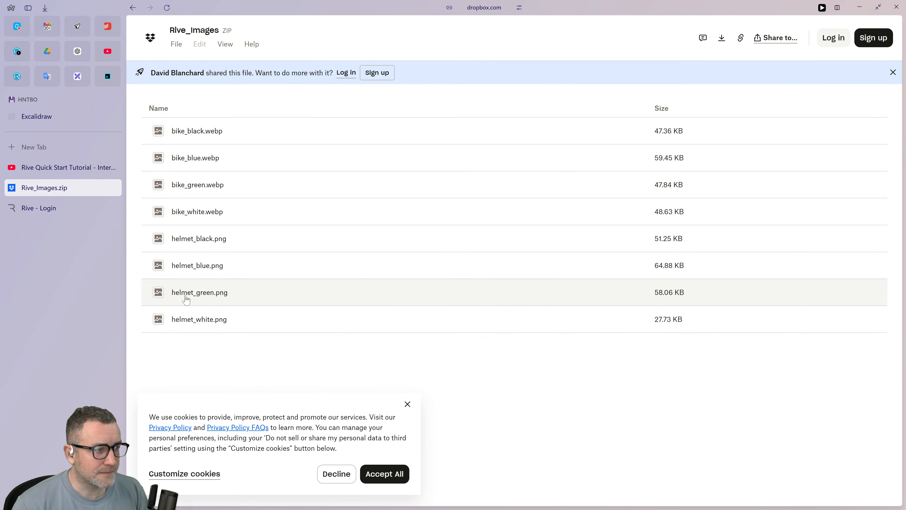
left_click(184, 138)
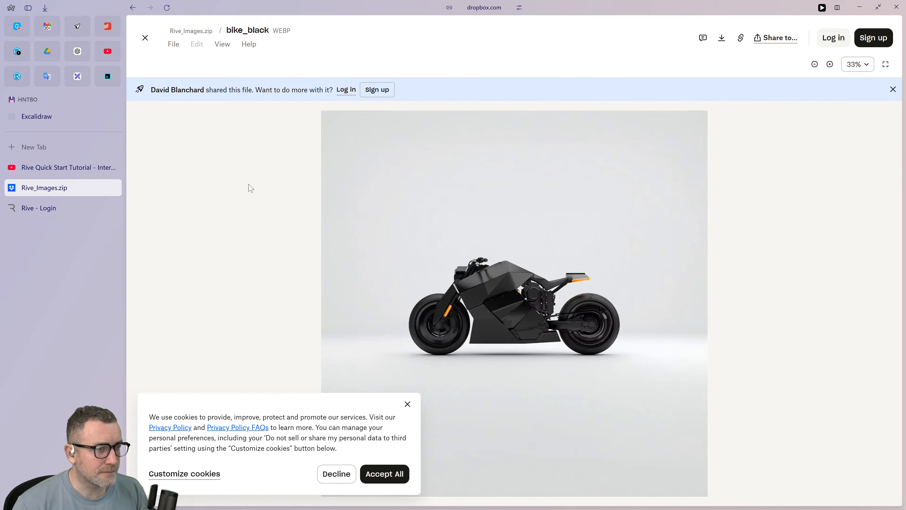
left_click(145, 37)
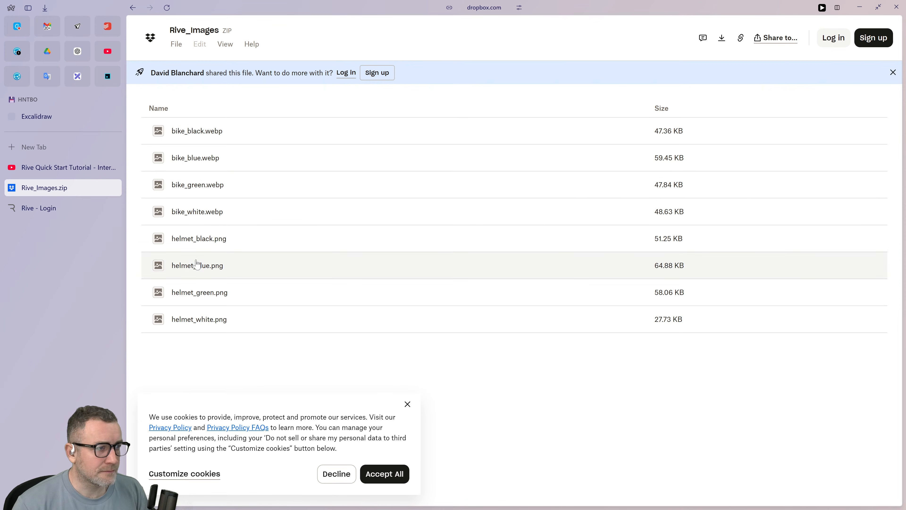
Start downloading the Rive_Images.zip archive from Dropbox.
left_click(721, 38)
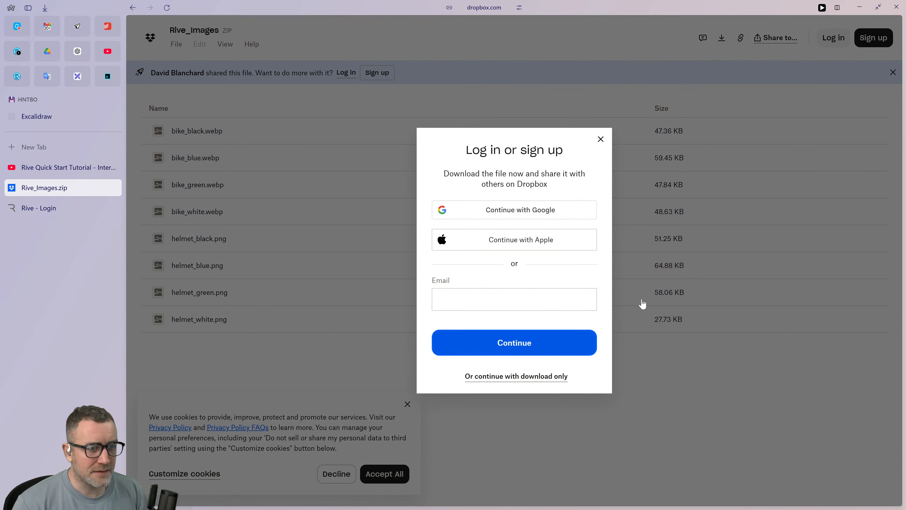
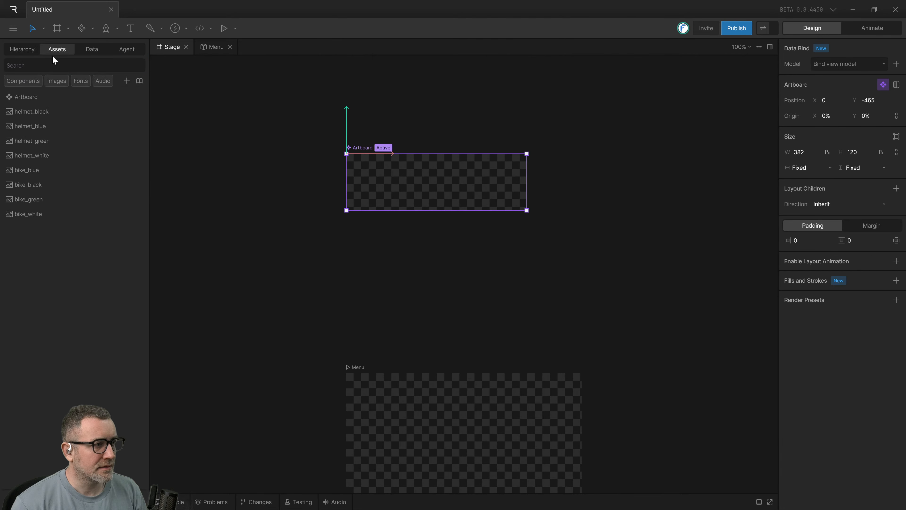
Compare the assets list with the hierarchy while switching the selection between the Artboard component and the Menu artboard.
left_click(24, 50)
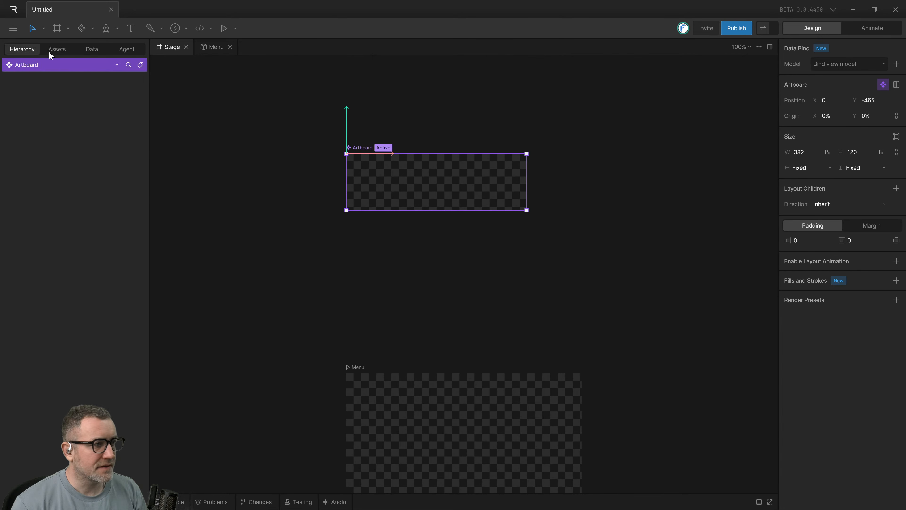
left_click(57, 50)
left_click(47, 100)
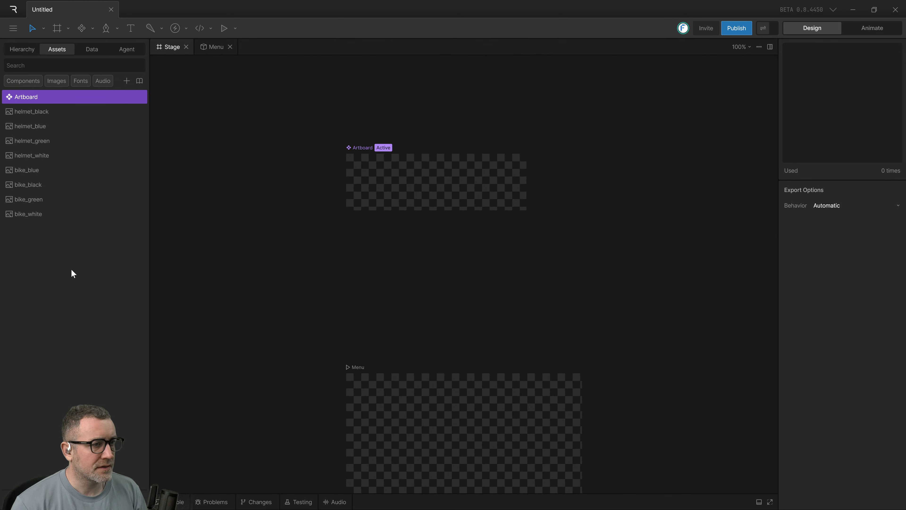
left_click_drag(397, 306, 424, 211)
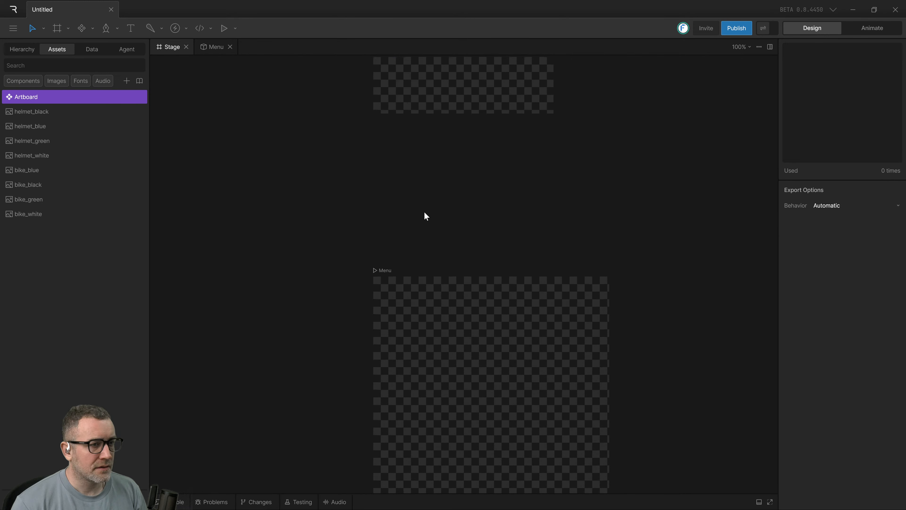
left_click(430, 385)
left_click(22, 51)
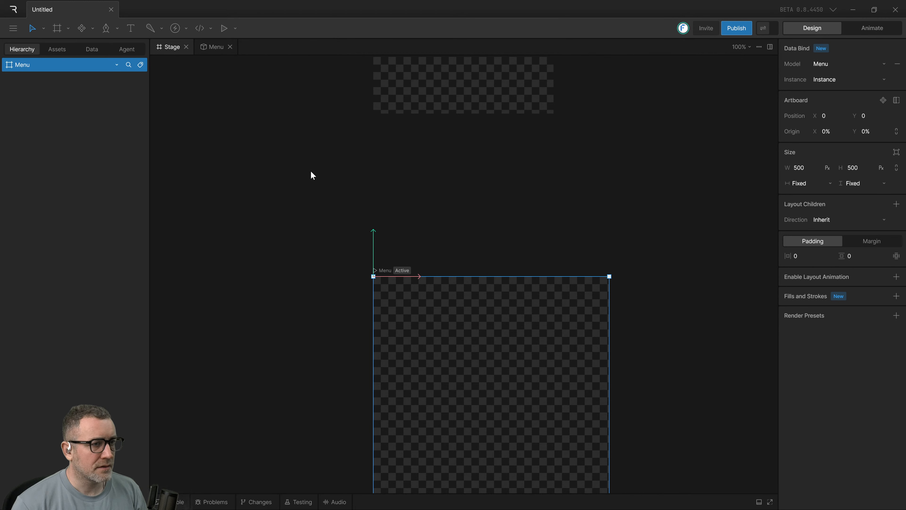
scroll(311, 175, "up", 3)
left_click(440, 126)
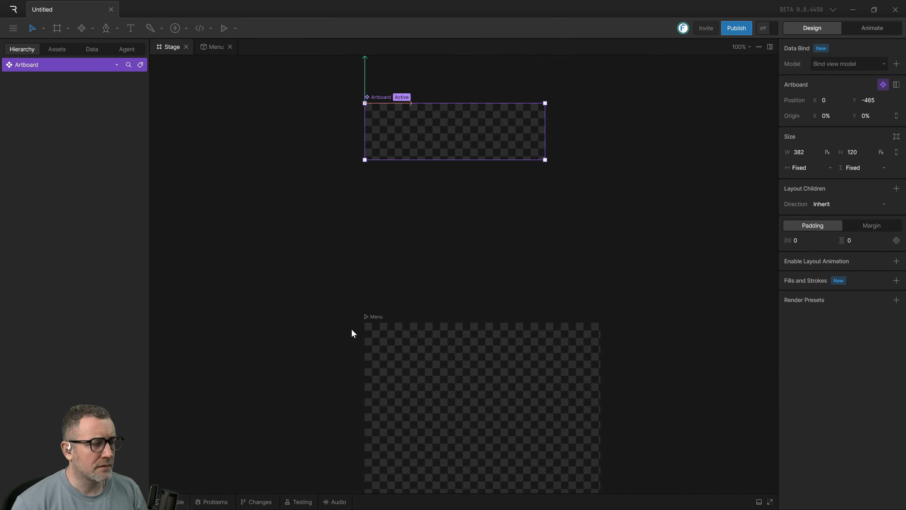
left_click(478, 387)
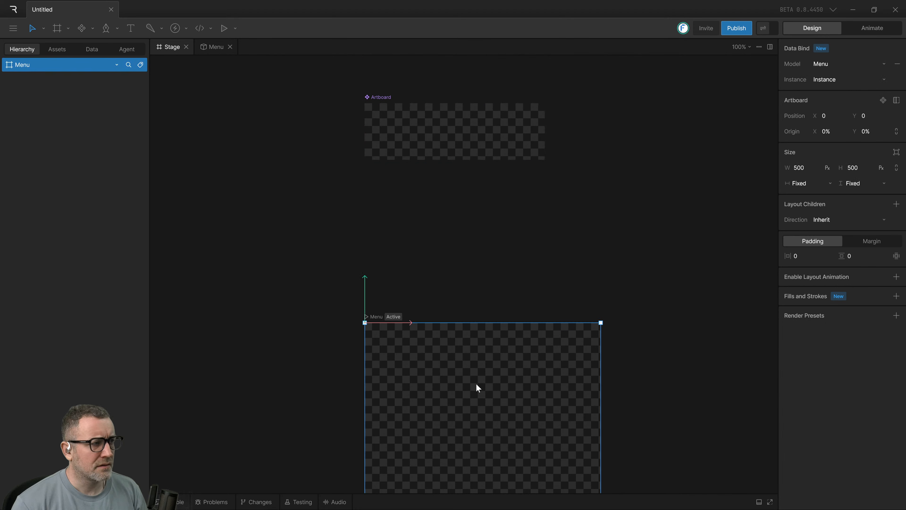
scroll(460, 254, "right", 2)
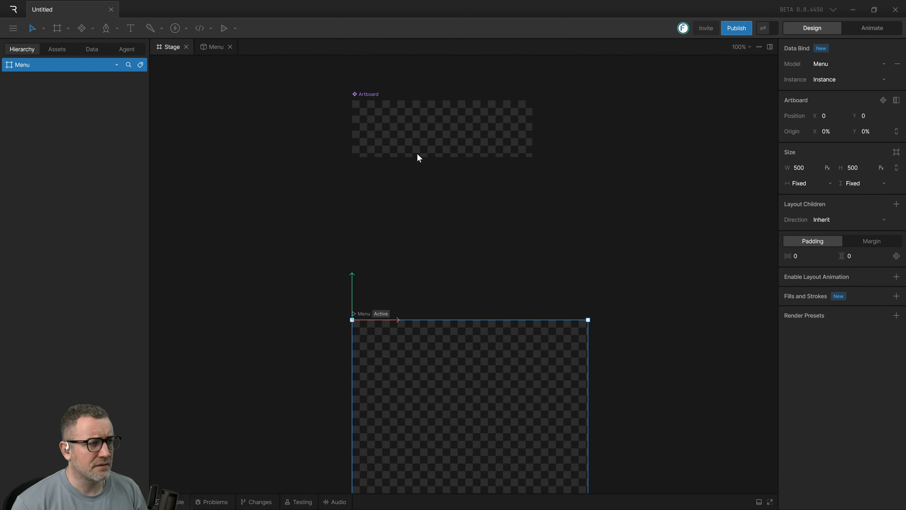
left_click(405, 112)
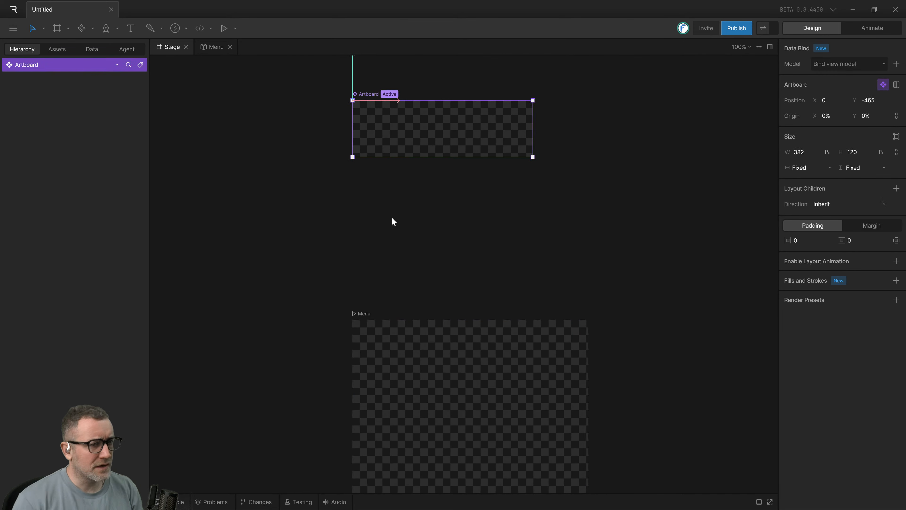
scroll(392, 219, "left", 4)
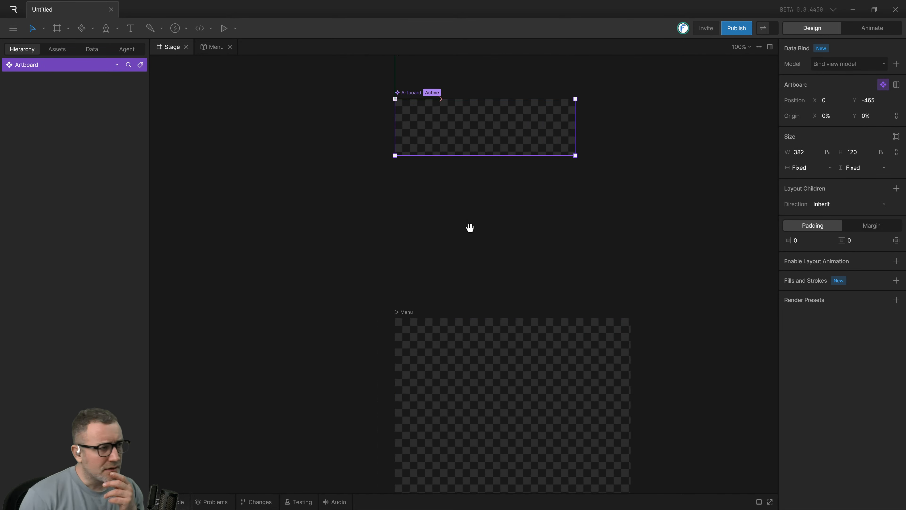
left_click(116, 65)
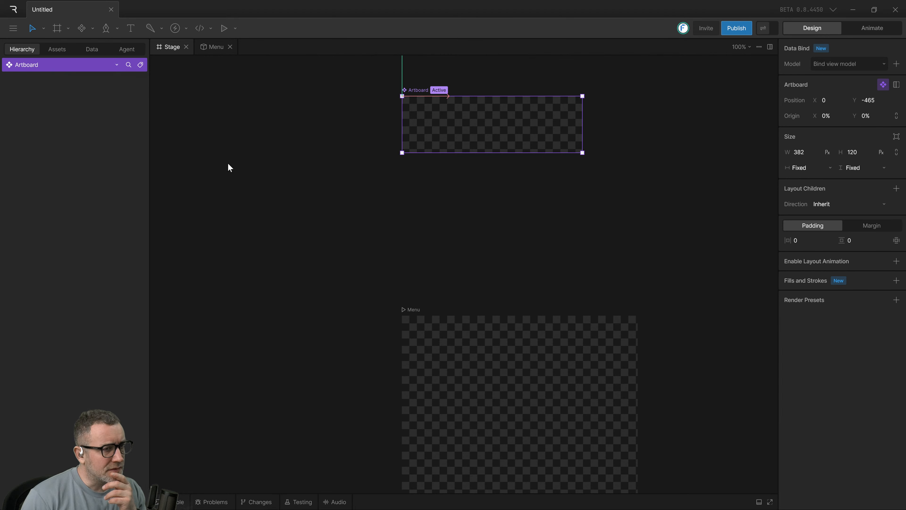
scroll(258, 192, "up", 2)
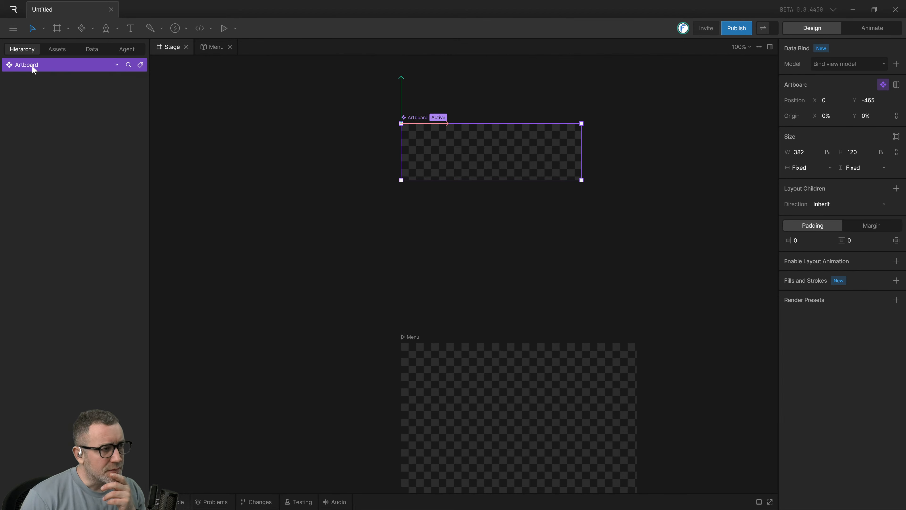
scroll(500, 196, "right", 3)
scroll(527, 197, "left", 3)
scroll(528, 196, "down", 3)
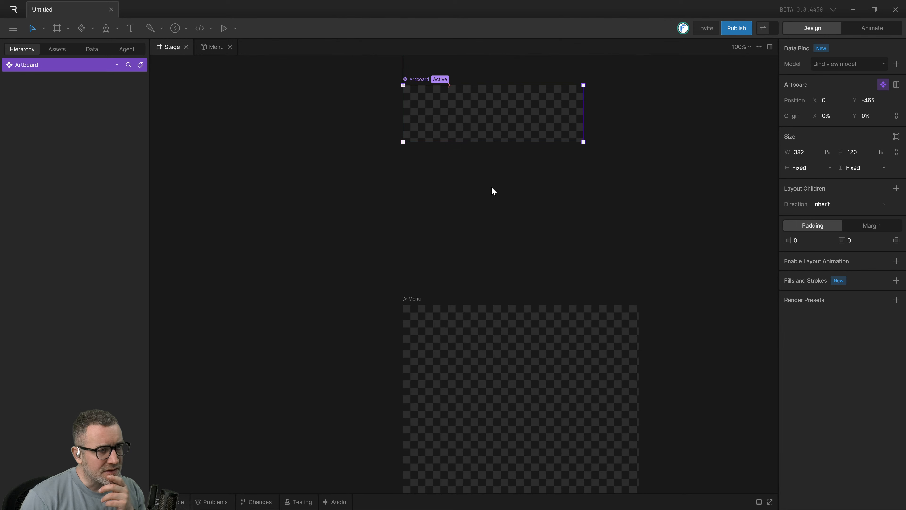
Try placing the Artboard component over the Menu artboard, and make Artboard active through the hierarchy's artboard list.
left_click_drag(491, 187, 424, 214)
left_click_drag(418, 127, 453, 418)
left_click(583, 196)
left_click(400, 358)
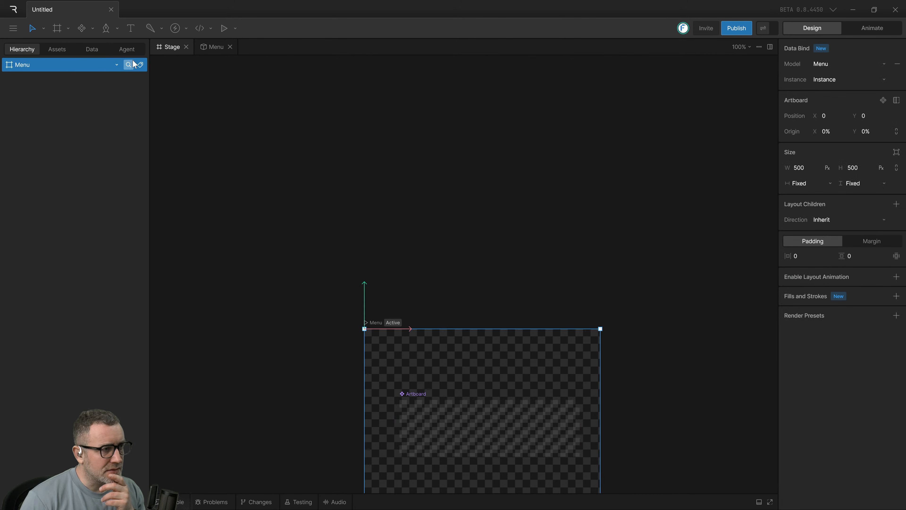
left_click(117, 65)
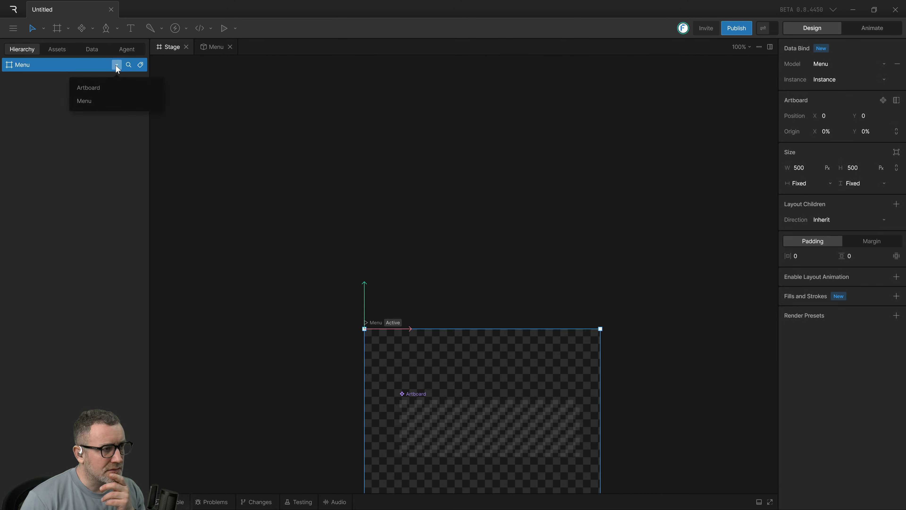
left_click(99, 86)
Move the Artboard component back above the Menu artboard, aligned with its left edge, and deselect it.
left_click(450, 416)
left_click_drag(450, 416, 465, 229)
left_click_drag(474, 425, 418, 56)
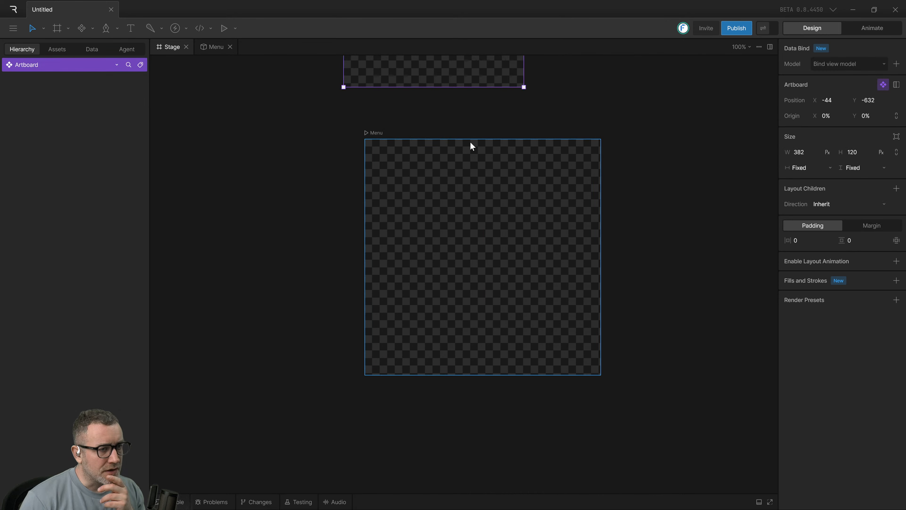
left_click_drag(468, 173, 404, 364)
left_click(225, 256)
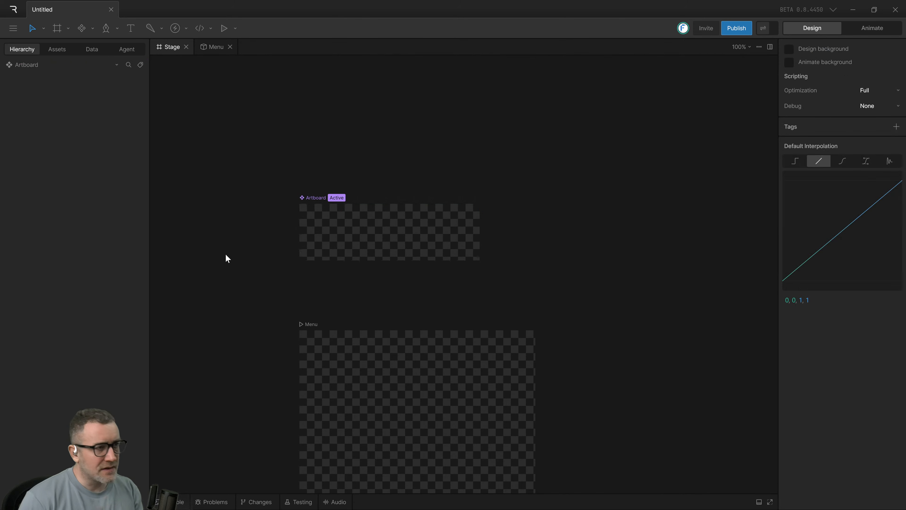
Switch to Arc and watch the Quick Start Tutorial full screen up to the helmet_black placement, pausing there.
key("alt+Tab")
key("alt+Tab")
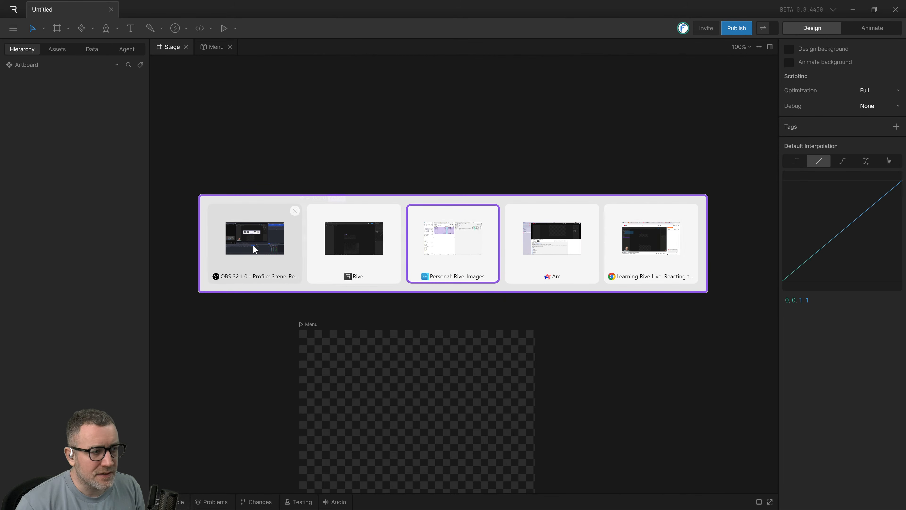
left_click(552, 246)
scroll(474, 236, "up", 5)
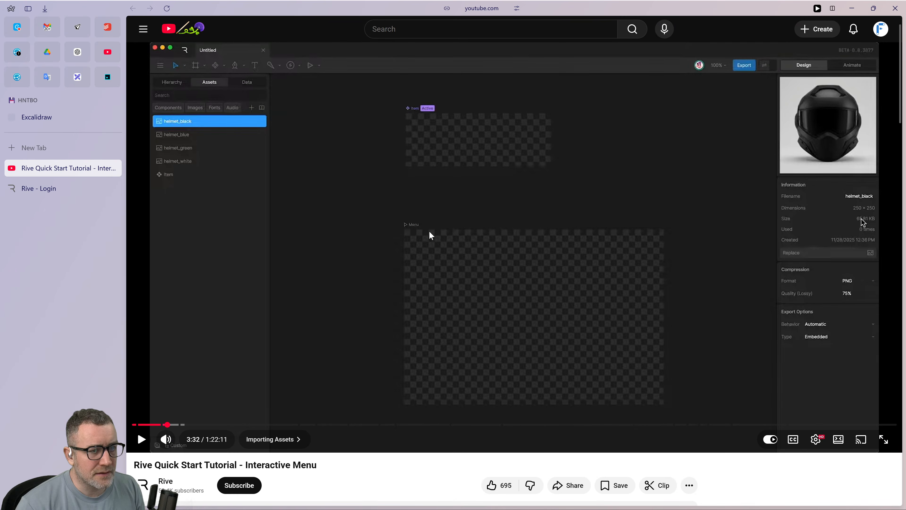
left_click(448, 249)
double_click(449, 249)
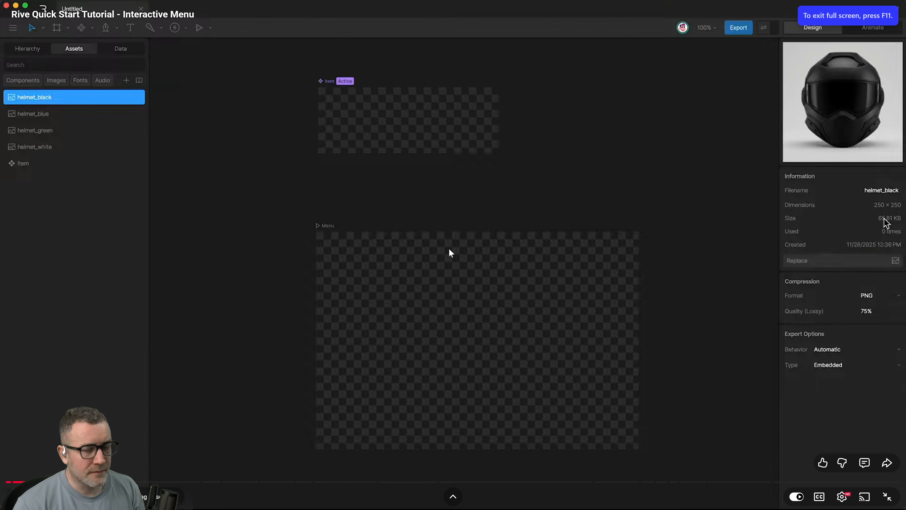
left_click(448, 249)
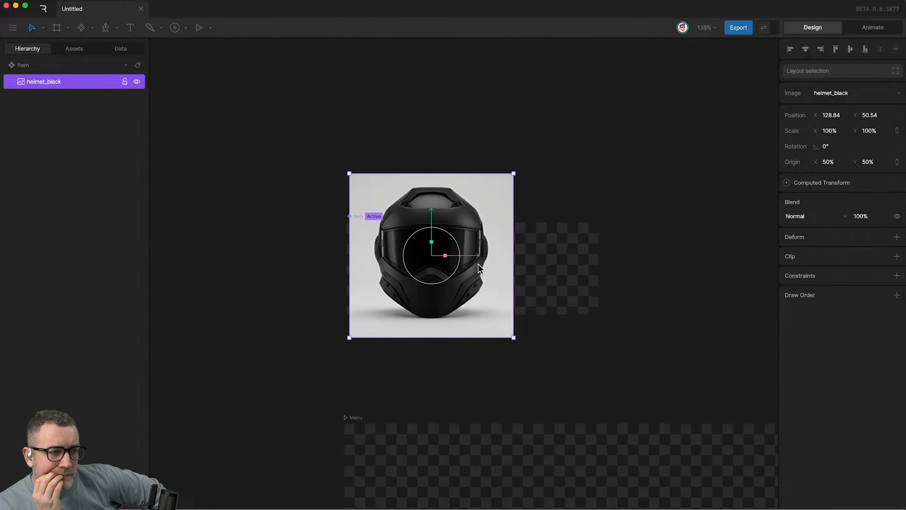
left_click(503, 261)
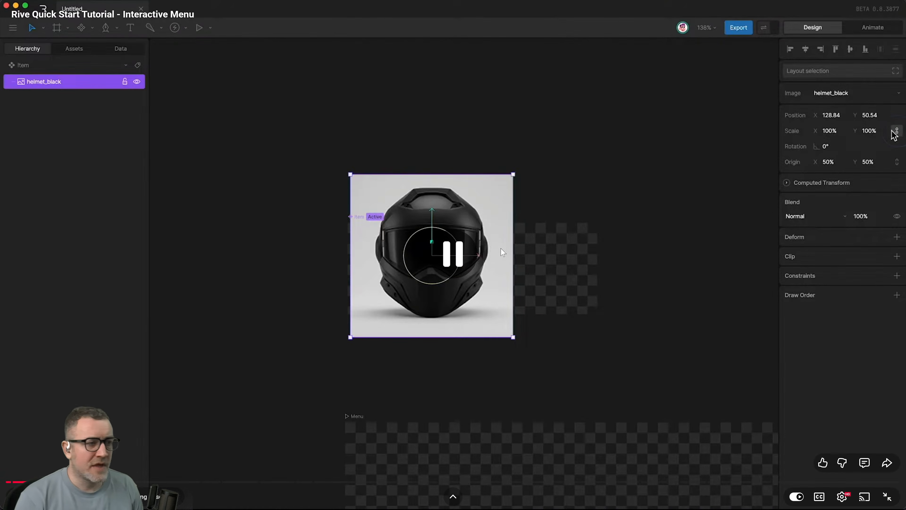
Switch back to Rive and place the helmet_black image asset on the Artboard component.
key("alt+Tab")
left_click(424, 244)
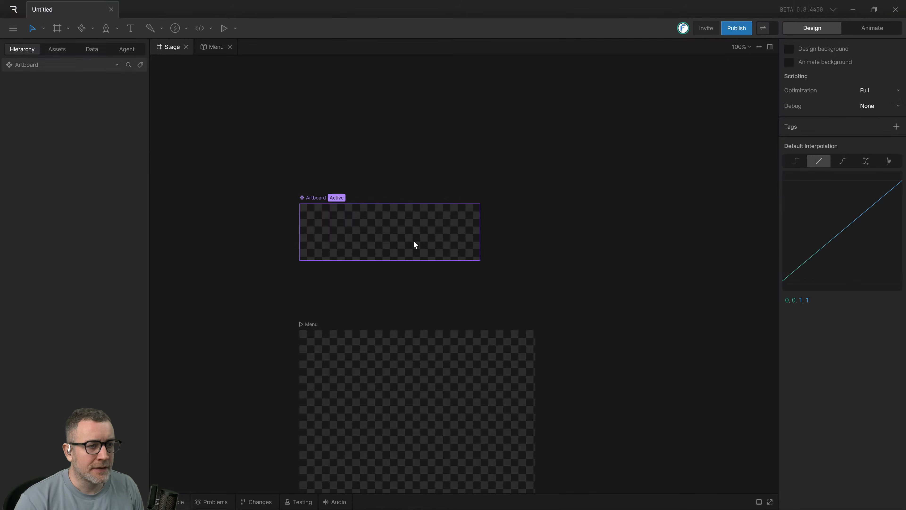
left_click(51, 49)
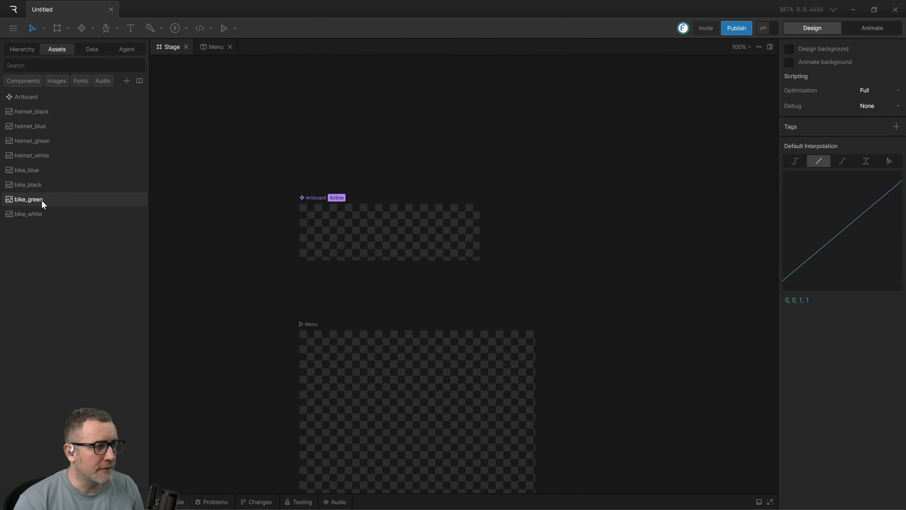
left_click_drag(38, 114, 446, 221)
scroll(589, 209, "up", 5)
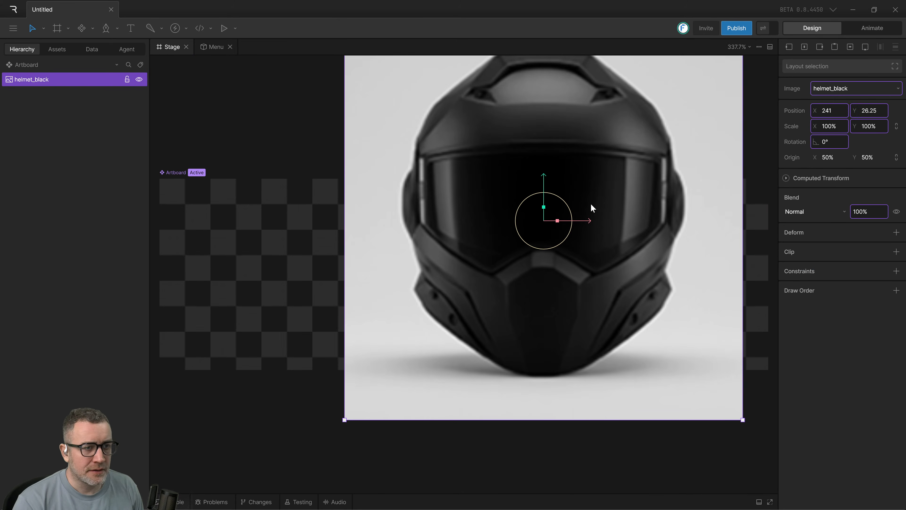
scroll(589, 208, "down", 3)
scroll(591, 209, "up", 4)
key("super")
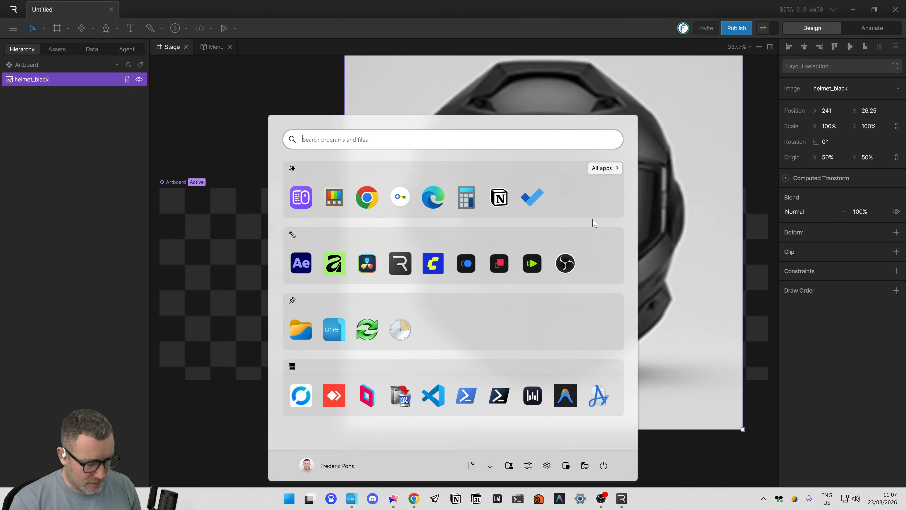
left_click(668, 200)
Move the helmet_black image to about X 221, Y 29.5 on the Artboard component.
scroll(664, 204, "down", 2)
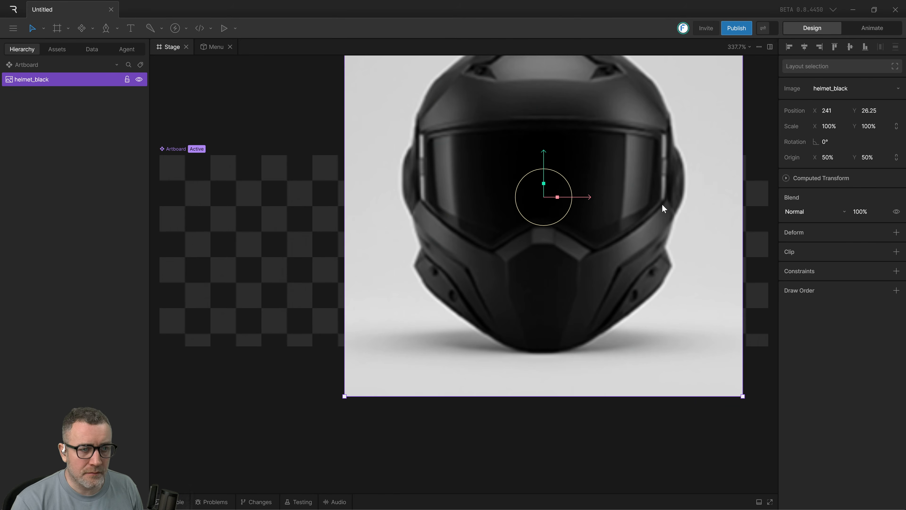
scroll(611, 205, "down", 1)
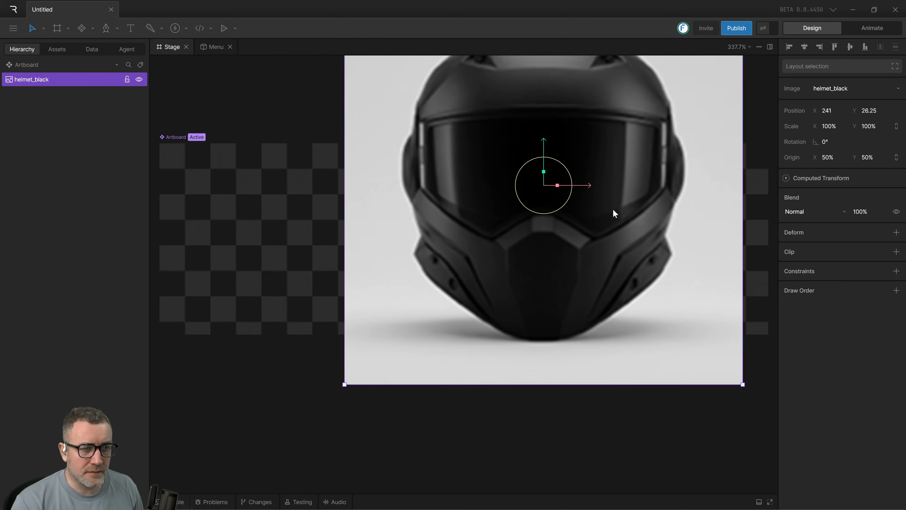
scroll(612, 208, "up", 3)
left_click_drag(609, 203, 592, 185)
left_click_drag(523, 191, 517, 218)
left_click_drag(295, 270, 268, 275)
scroll(463, 310, "down", 11)
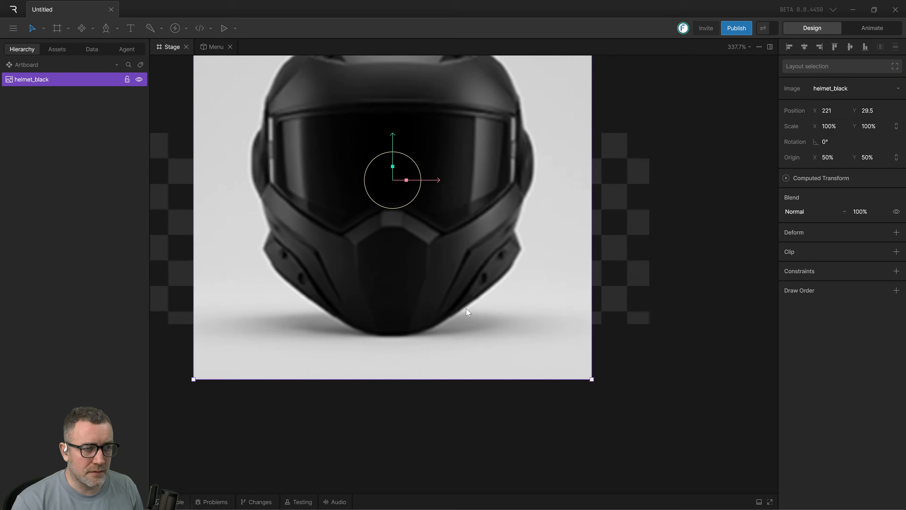
scroll(464, 307, "down", 4)
scroll(465, 302, "up", 20)
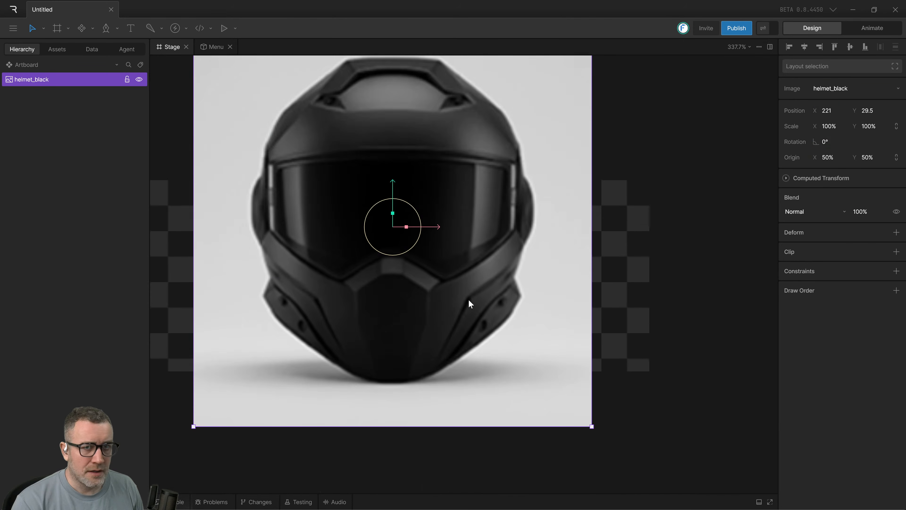
scroll(476, 298, "up", 2)
scroll(547, 234, "down", 6)
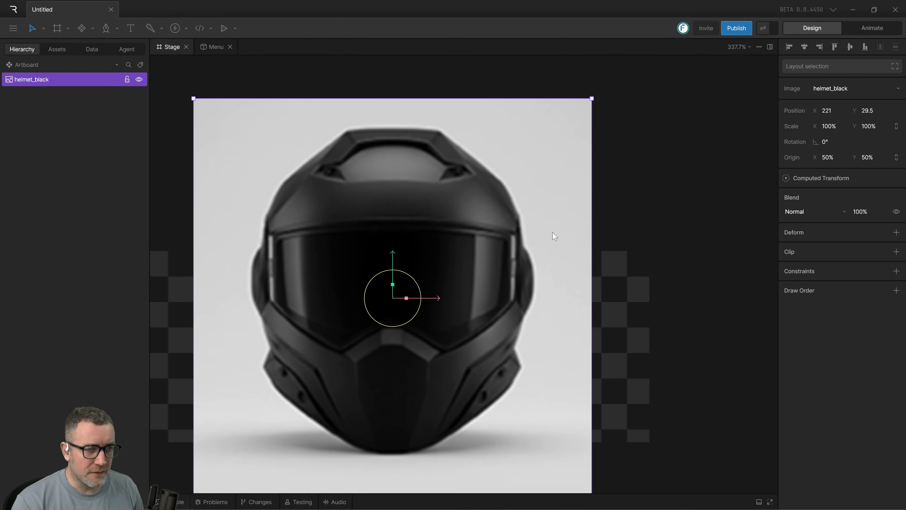
scroll(488, 271, "down", 8)
scroll(488, 271, "up", 6)
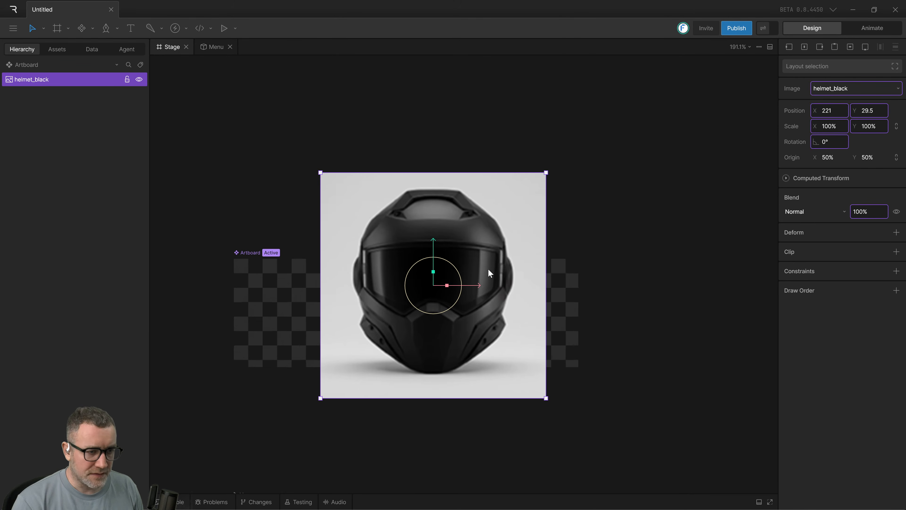
scroll(492, 276, "down", 2)
scroll(490, 276, "up", 8)
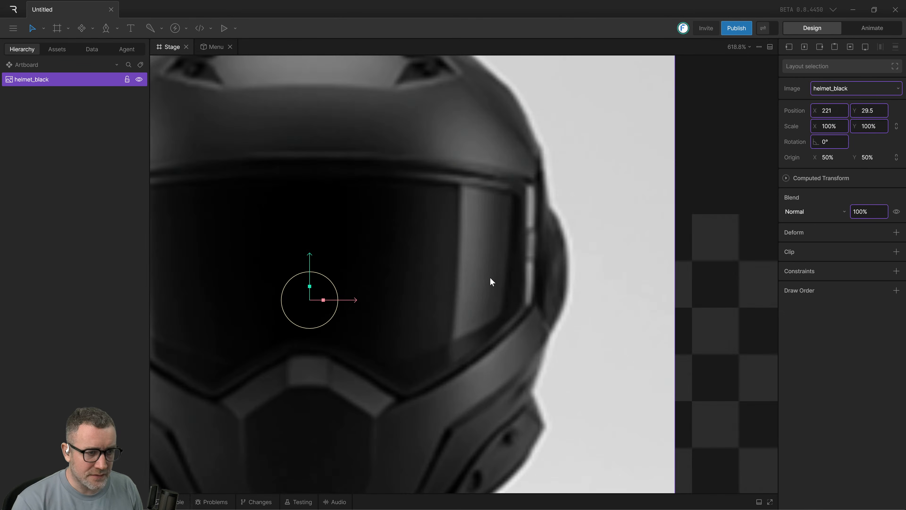
scroll(491, 275, "down", 13)
scroll(479, 277, "up", 4)
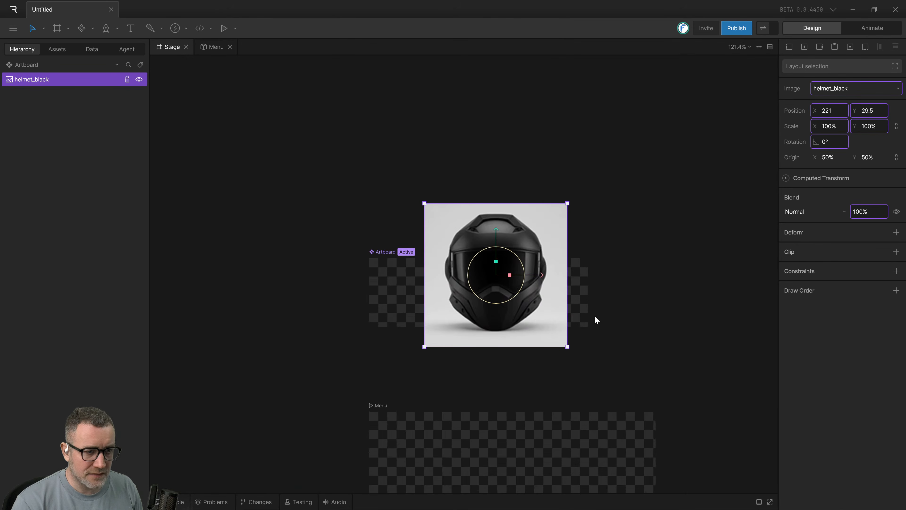
left_click_drag(594, 317, 546, 236)
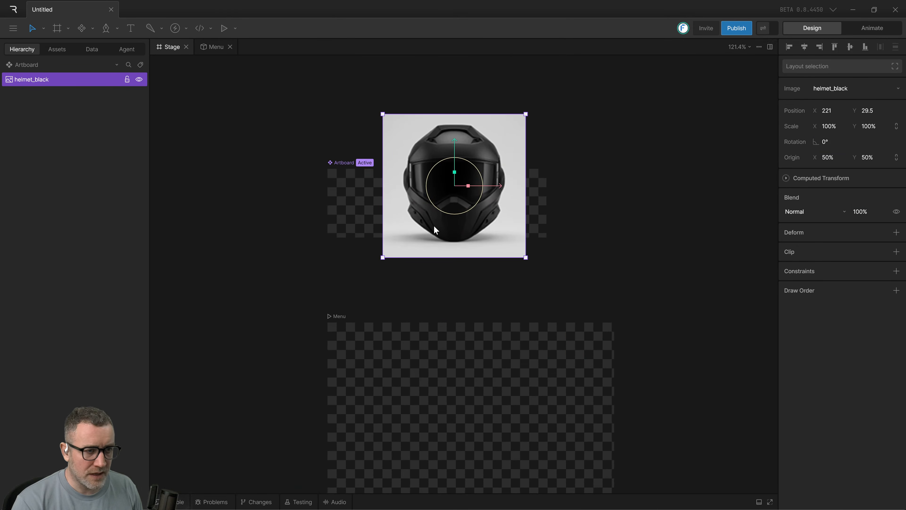
scroll(457, 212, "down", 1)
scroll(457, 210, "down", 2)
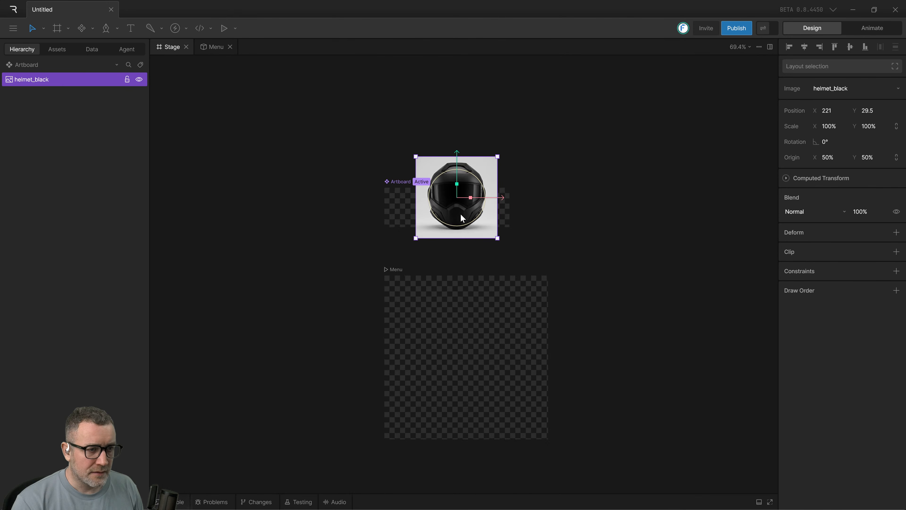
scroll(460, 213, "up", 5)
scroll(643, 202, "down", 1)
scroll(510, 242, "up", 1)
scroll(509, 240, "down", 4)
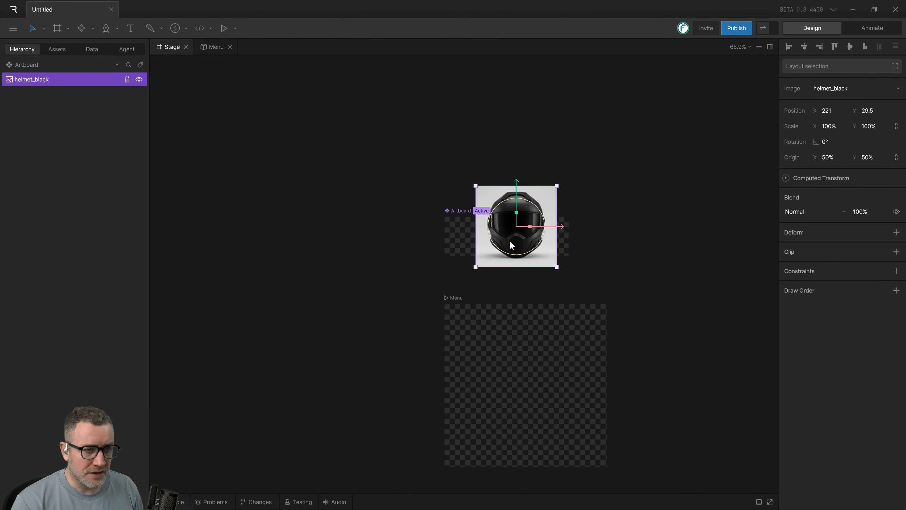
scroll(511, 241, "up", 4)
scroll(512, 242, "up", 5)
scroll(514, 242, "down", 3)
scroll(514, 242, "up", 4)
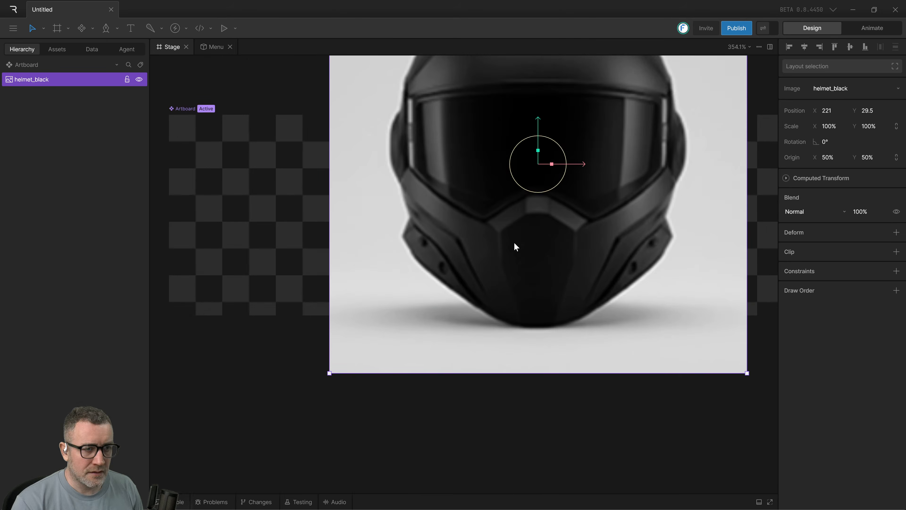
scroll(514, 246, "down", 4)
left_click_drag(515, 247, 407, 252)
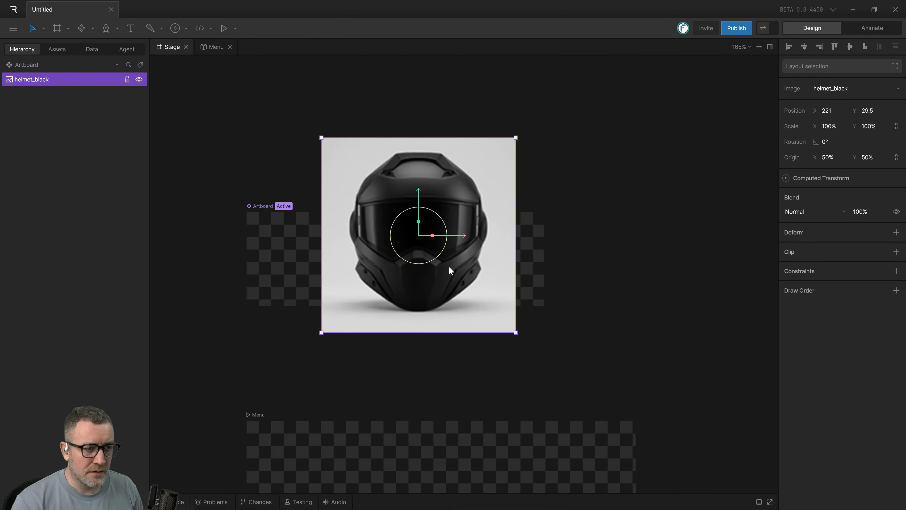
left_click_drag(584, 254, 469, 182)
left_click(303, 236)
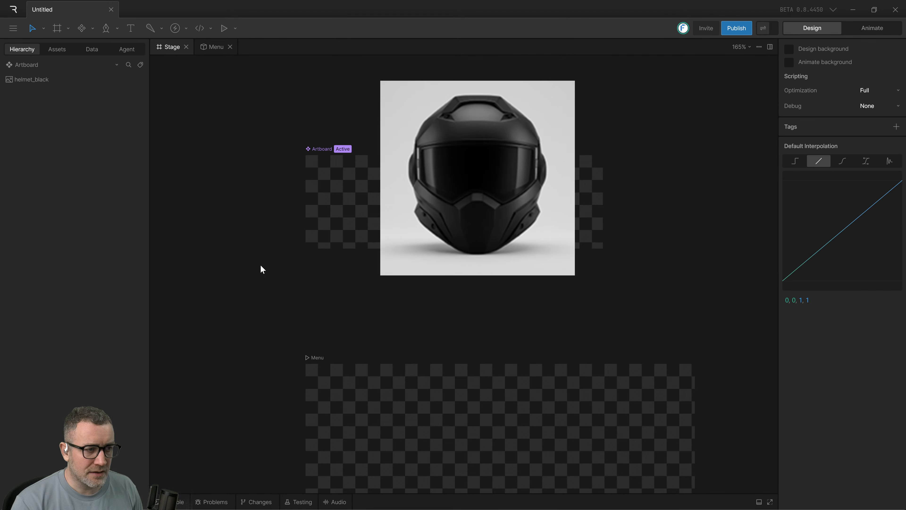
left_click(460, 249)
scroll(458, 252, "down", 2)
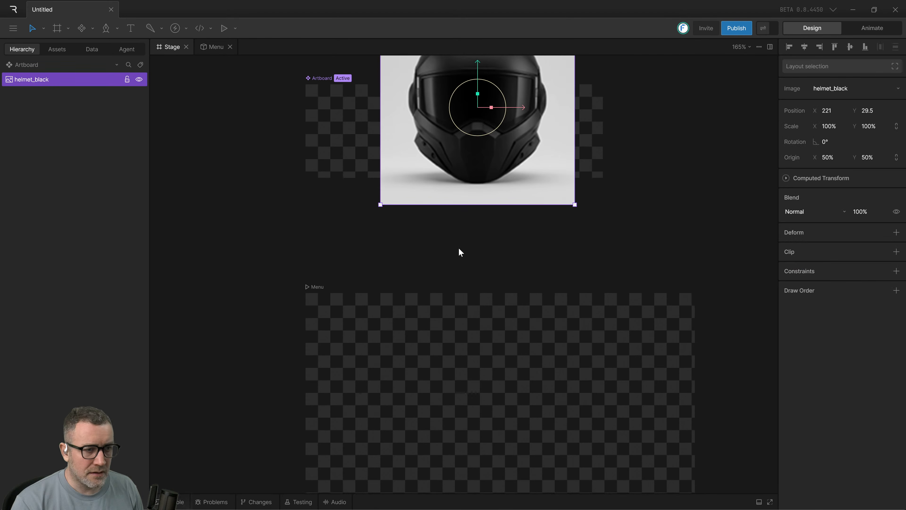
scroll(459, 252, "up", 3)
scroll(458, 252, "down", 2)
scroll(459, 252, "up", 5)
scroll(460, 250, "down", 3)
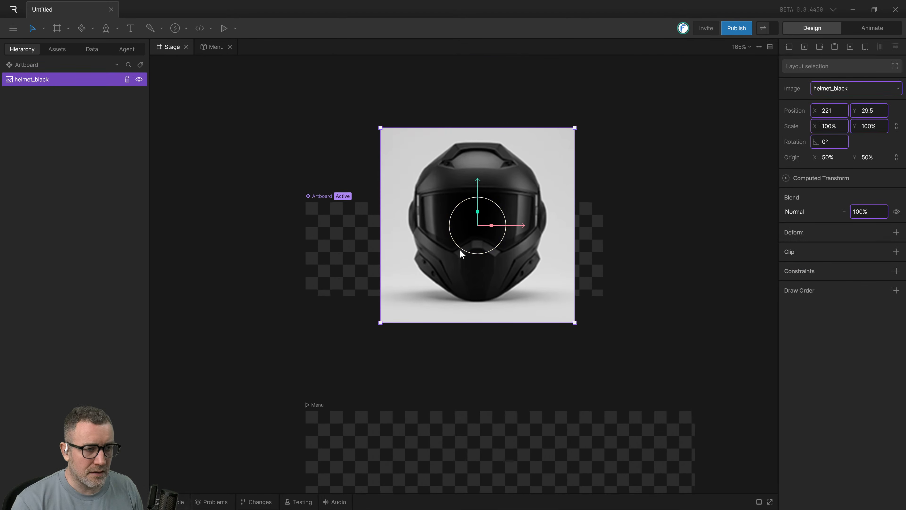
scroll(460, 250, "up", 4)
scroll(460, 250, "down", 5)
scroll(497, 310, "up", 3)
scroll(498, 309, "up", 5)
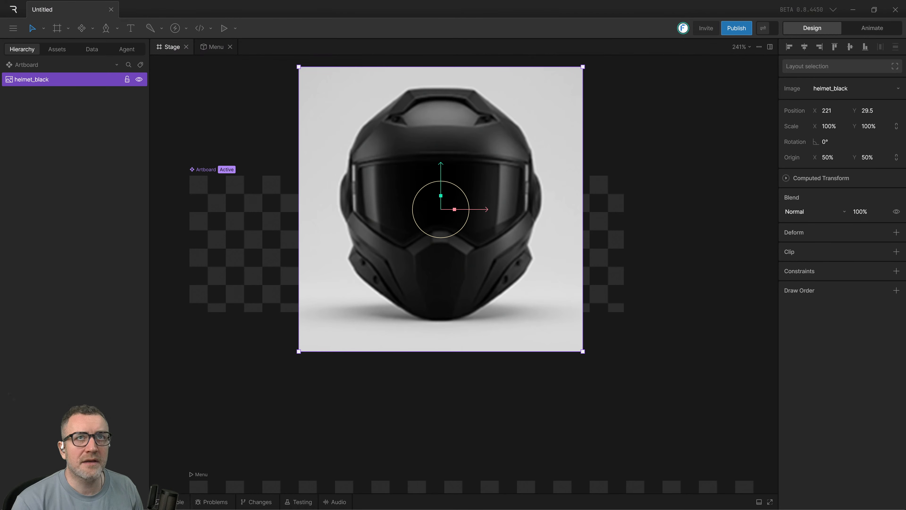
scroll(627, 341, "up", 3)
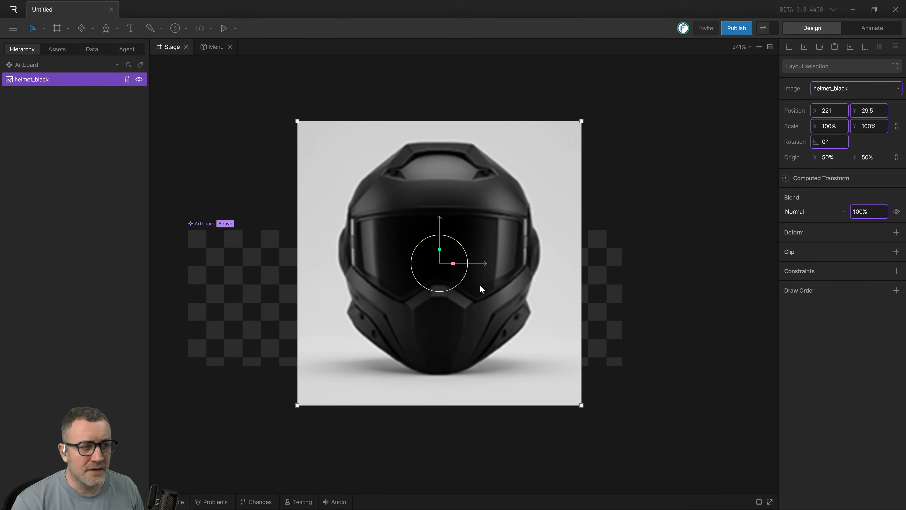
scroll(463, 275, "down", 4)
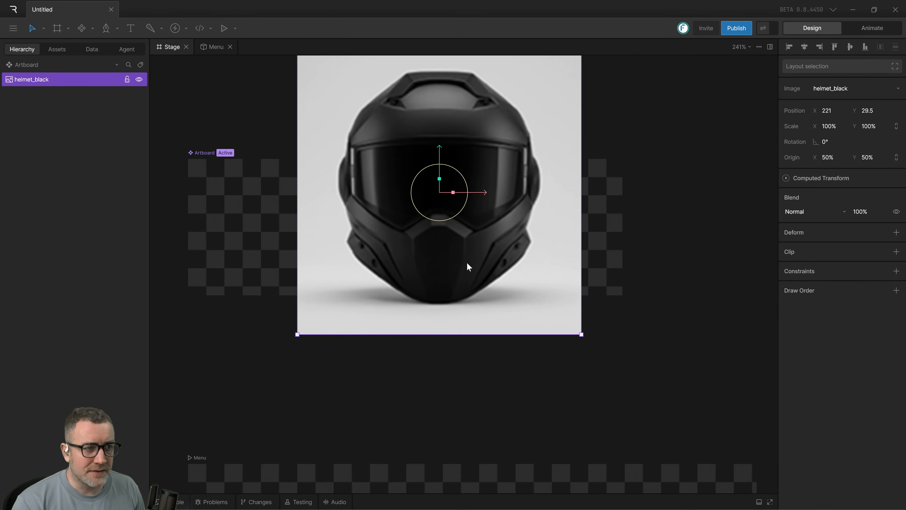
Deselect the helmet image, switch to Arc and watch the tutorial's helmet scaling and positioning, rewinding to recheck the values and pausing there.
key("Escape")
scroll(429, 275, "down", 2)
key("alt+Tab")
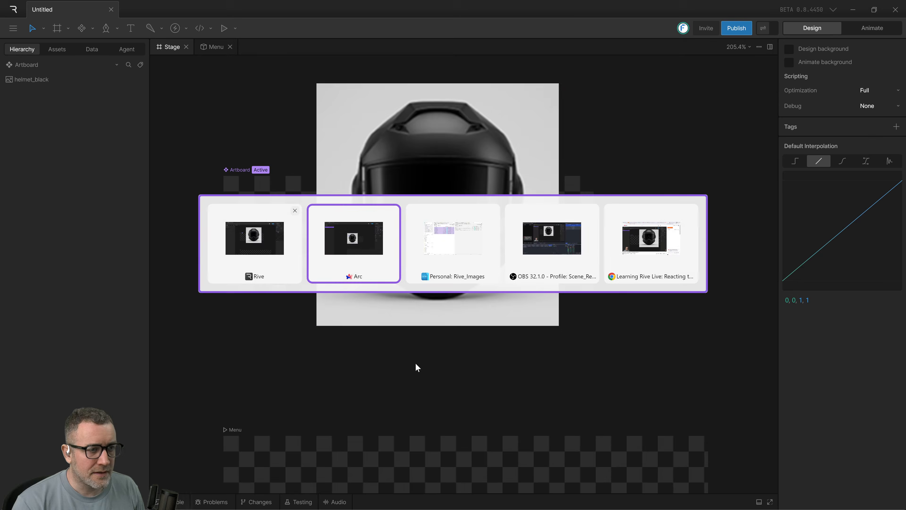
left_click(330, 290)
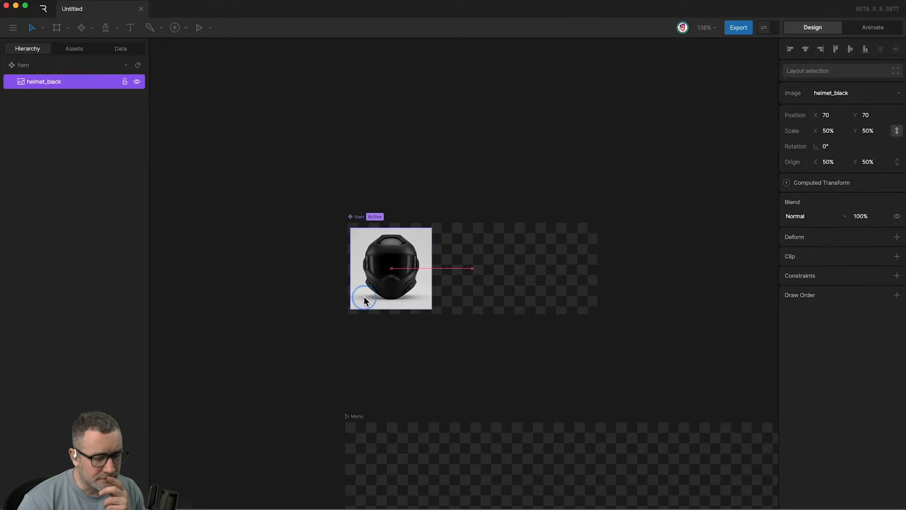
key("Left")
key("Left")
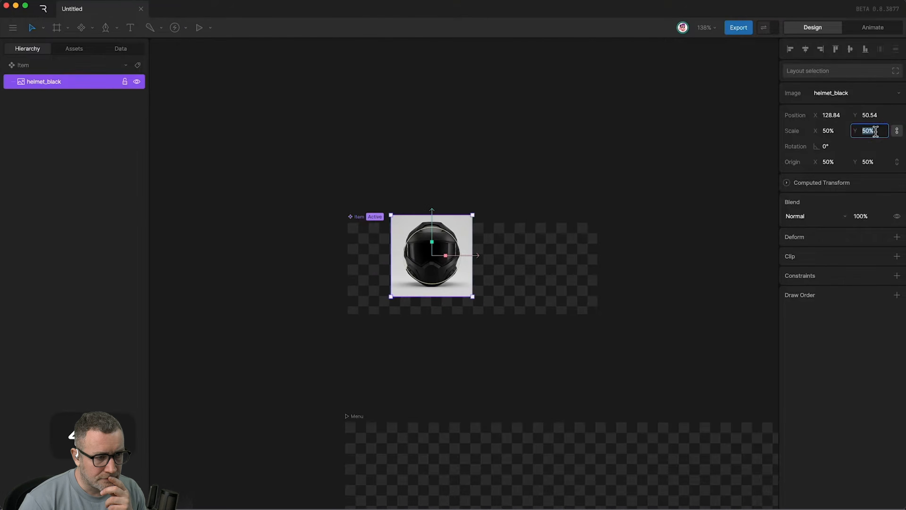
key("Left")
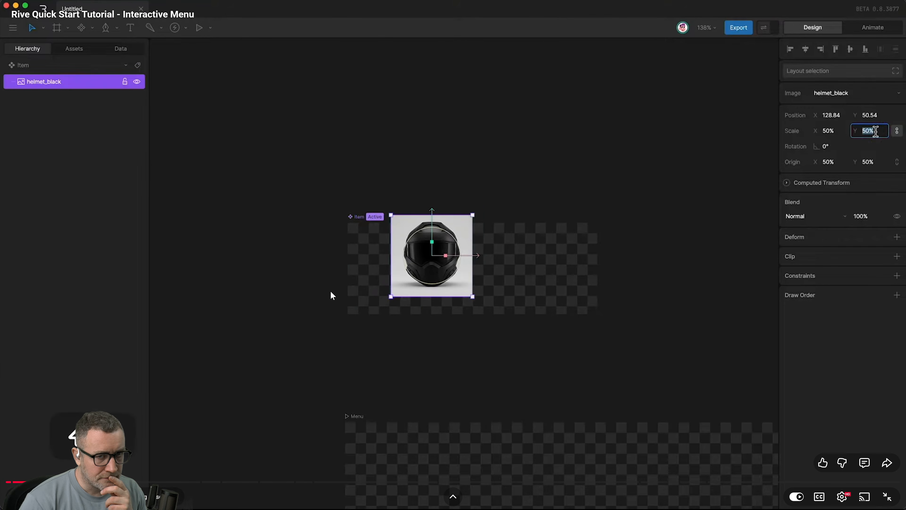
key("space")
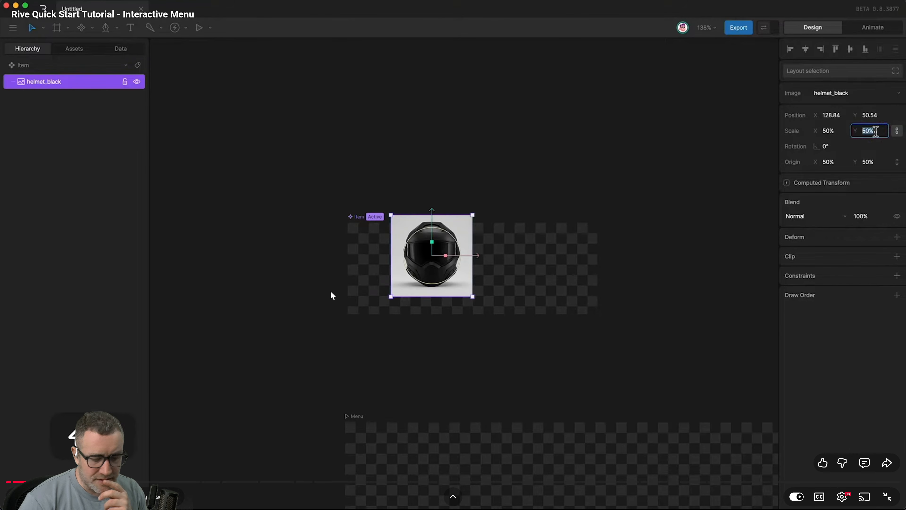
key("space")
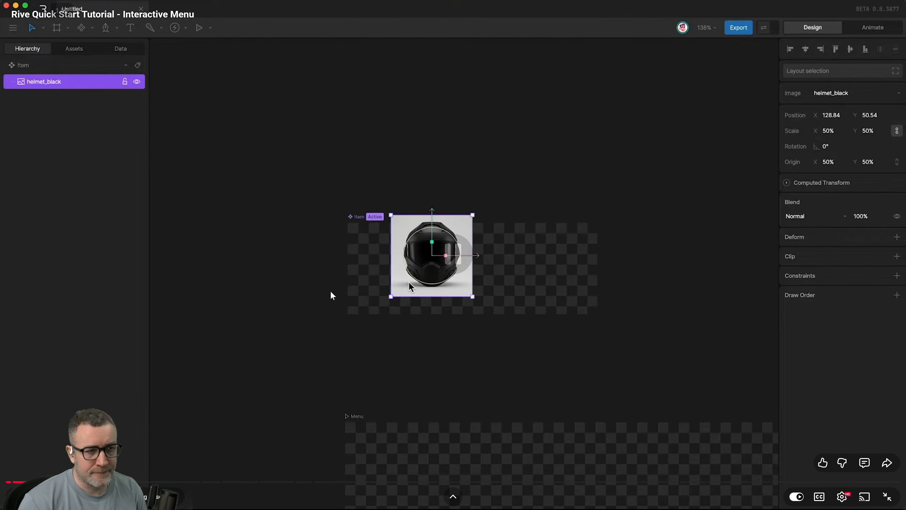
key("space")
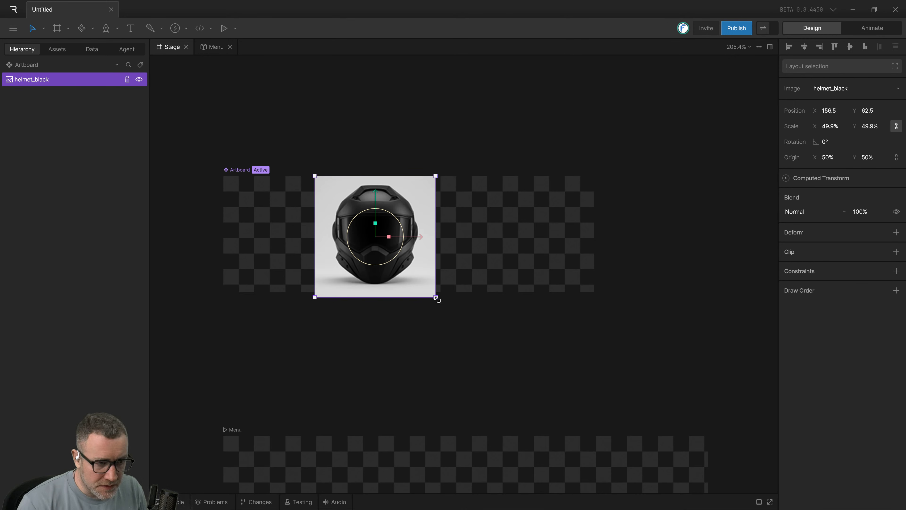
Scale the helmet_black image proportionally to about 47.9% to match the Artboard component's height, and deselect it.
mouse_move(436, 300)
left_mouse_down()
mouse_move(423, 294)
mouse_move(442, 295)
mouse_move(427, 293)
mouse_move(439, 304)
mouse_move(412, 293)
mouse_move(424, 294)
left_mouse_up()
left_click(384, 344)
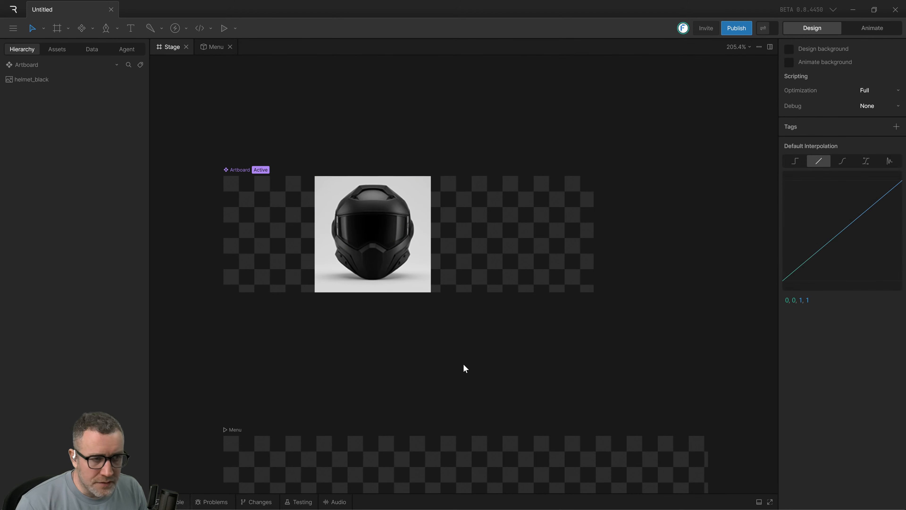
Switch to Arc and watch the Quick Start Tutorial through the item name, item class and long description texts, pausing there.
key("alt+Tab")
left_click(408, 323)
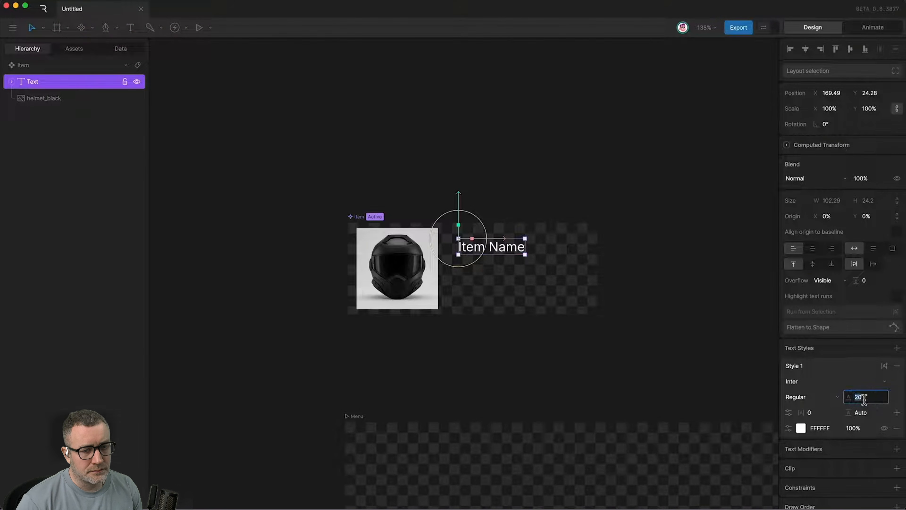
type("30")
key("Return")
left_click(807, 398)
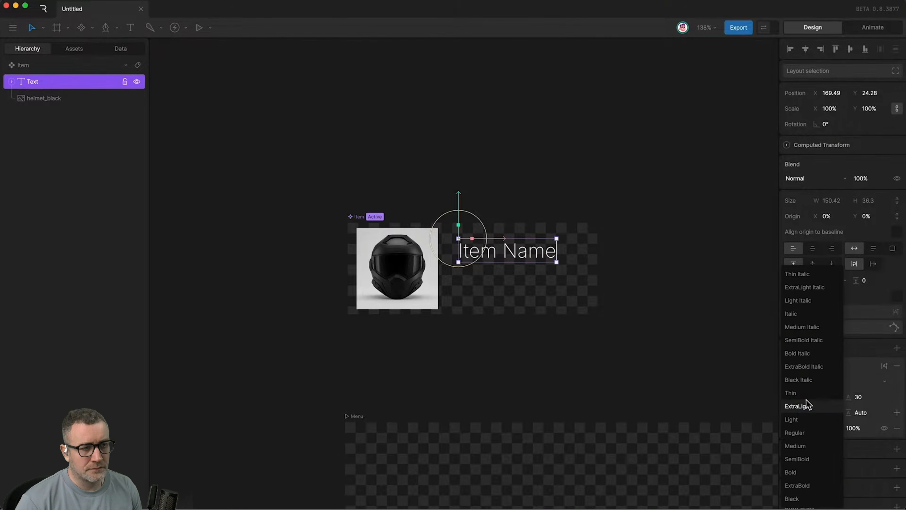
left_click(802, 464)
left_click(465, 280)
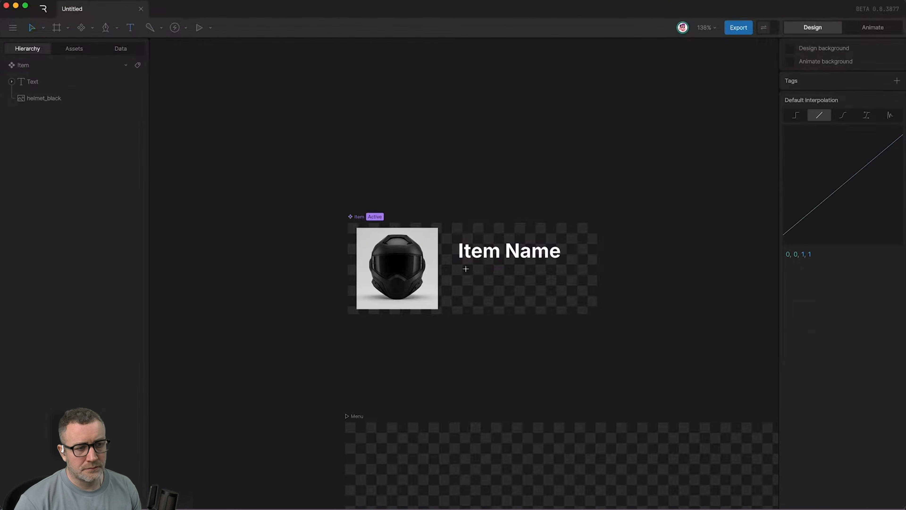
left_click(466, 268)
type("Item Cl")
type("ass")
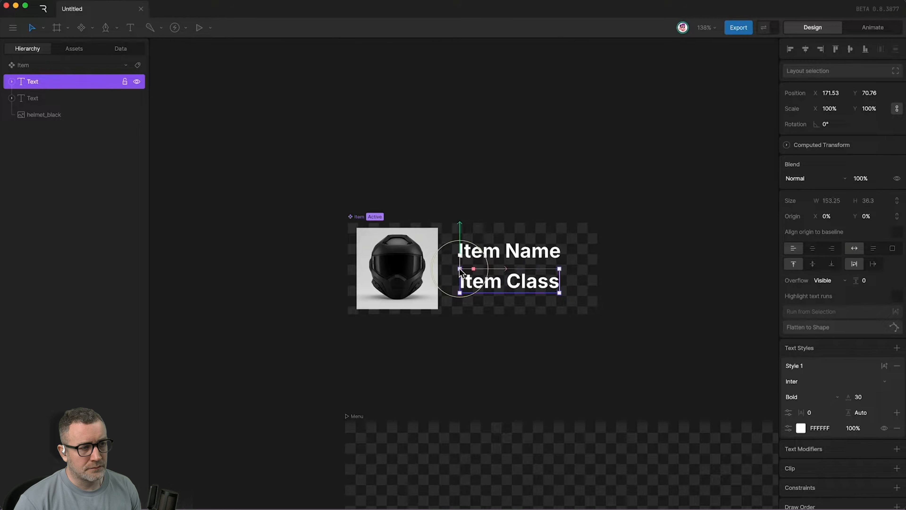
left_click(859, 397)
type("20")
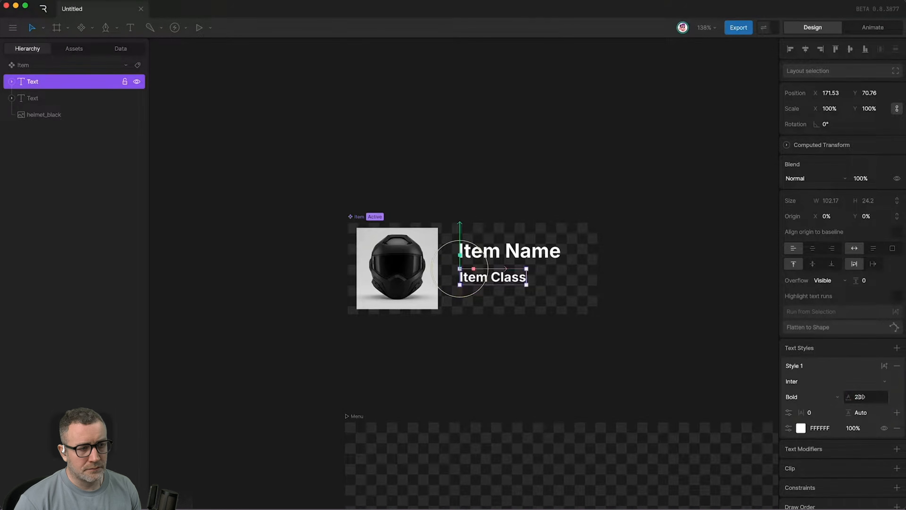
left_click(390, 356)
key("t")
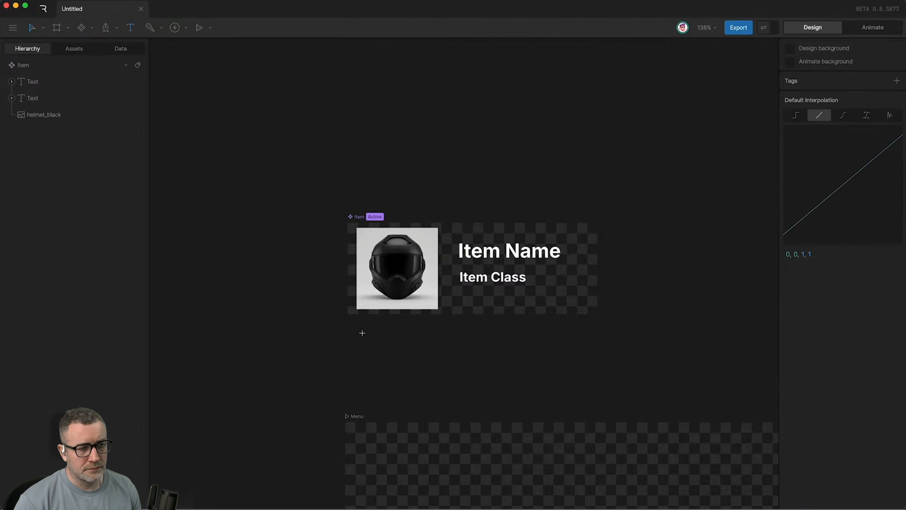
left_click(362, 333)
type("That will be a")
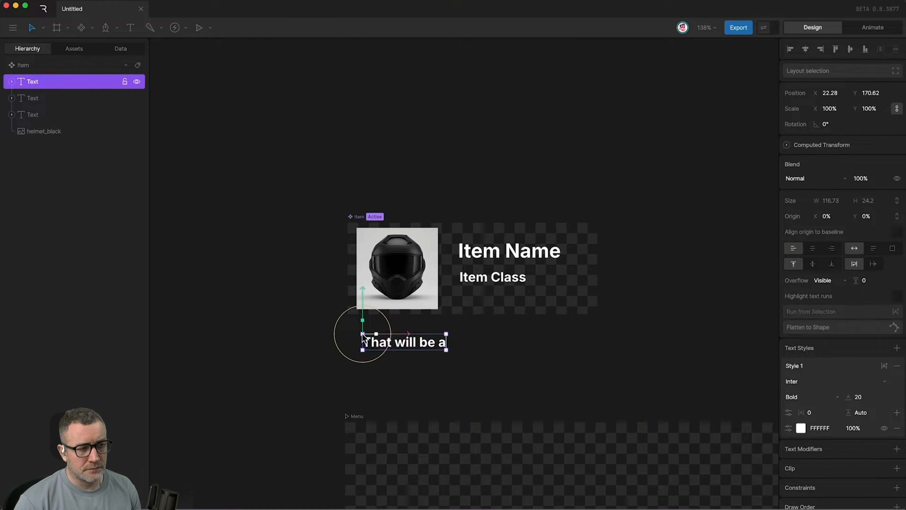
type(" long description that will")
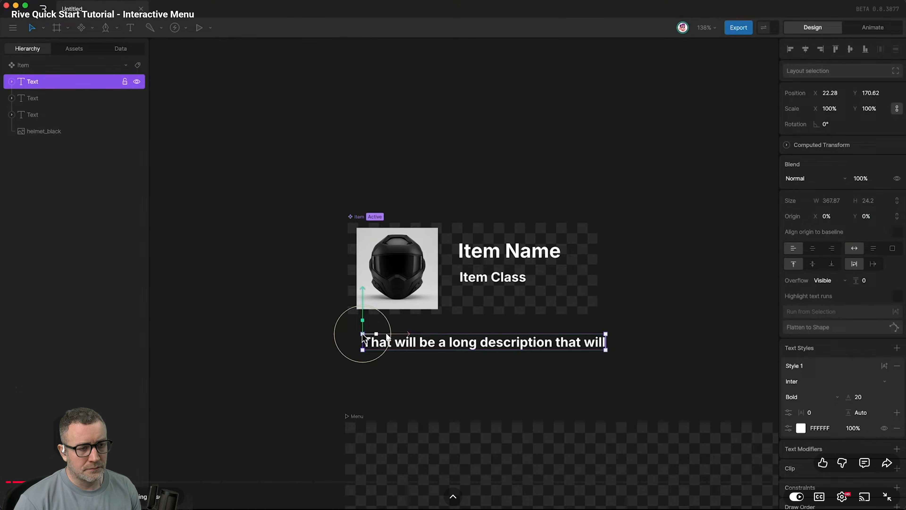
type(" live underneath the other eleme")
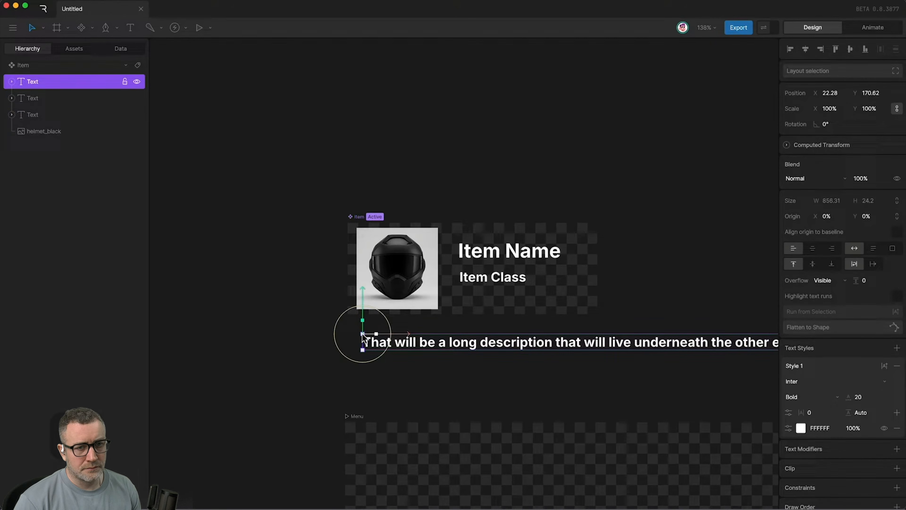
key("space")
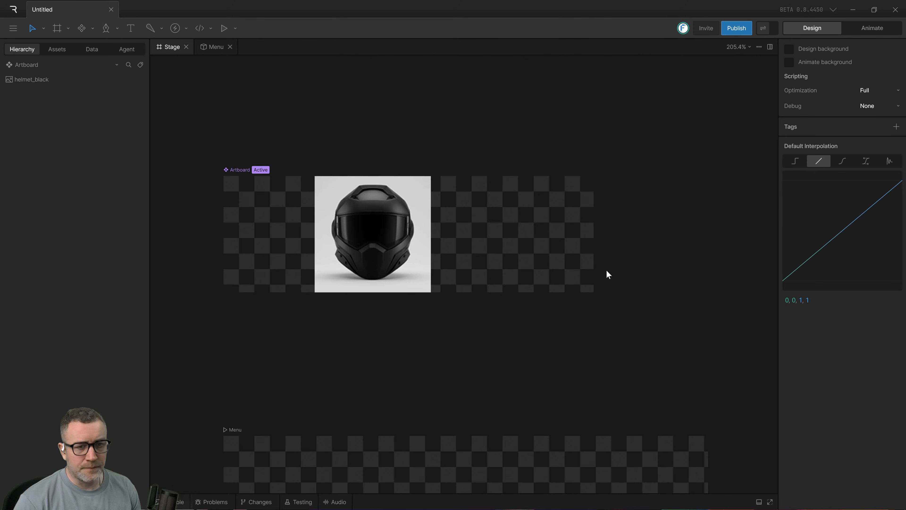
Switch back to Rive, move the helmet_black image to about X 61.5, Y 60 at 42.4% scale on the Artboard component, and deselect it.
left_click_drag(389, 290, 300, 282)
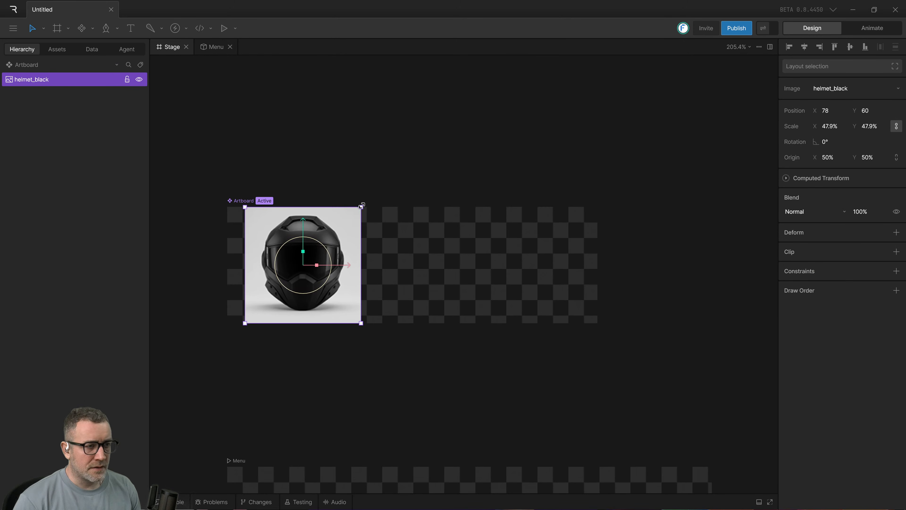
left_click_drag(361, 206, 349, 214)
left_click_drag(326, 254, 318, 246)
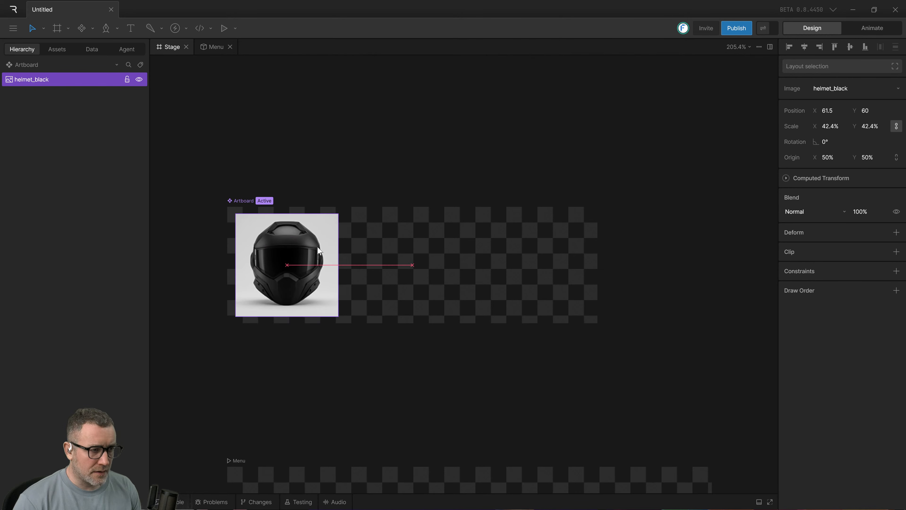
left_click(449, 373)
Place a text object beside the helmet at about X 192.8, Y 19.4, try to dictate new wording into it, and deselect it.
key("t")
left_click(419, 223)
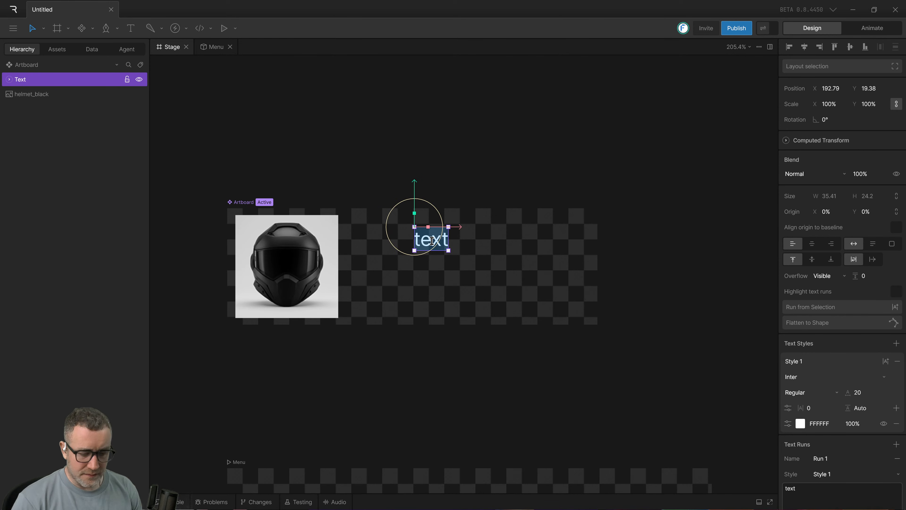
key("ctrl+super")
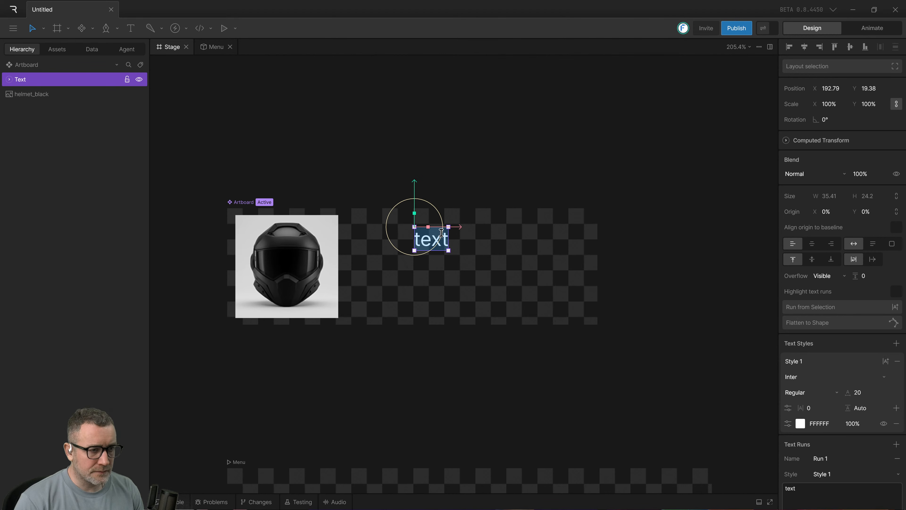
left_click(425, 235)
double_click(426, 237)
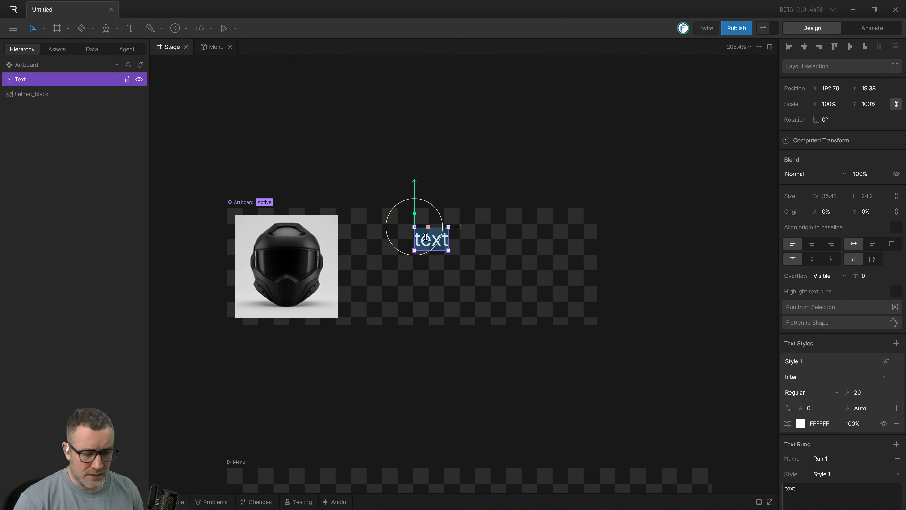
key("ctrl+super")
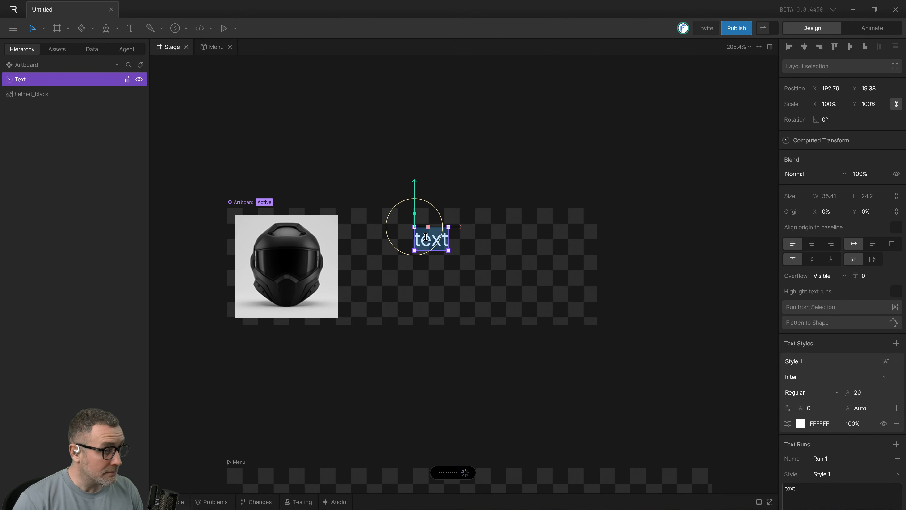
left_click(469, 296)
Widen the text object's box on the Artboard component to about 165.4.
left_click(445, 239)
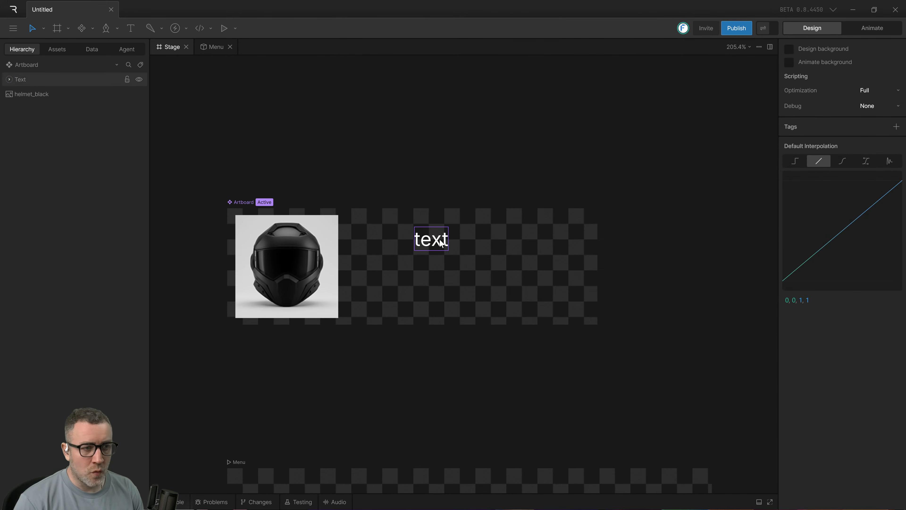
left_click_drag(462, 238, 574, 239)
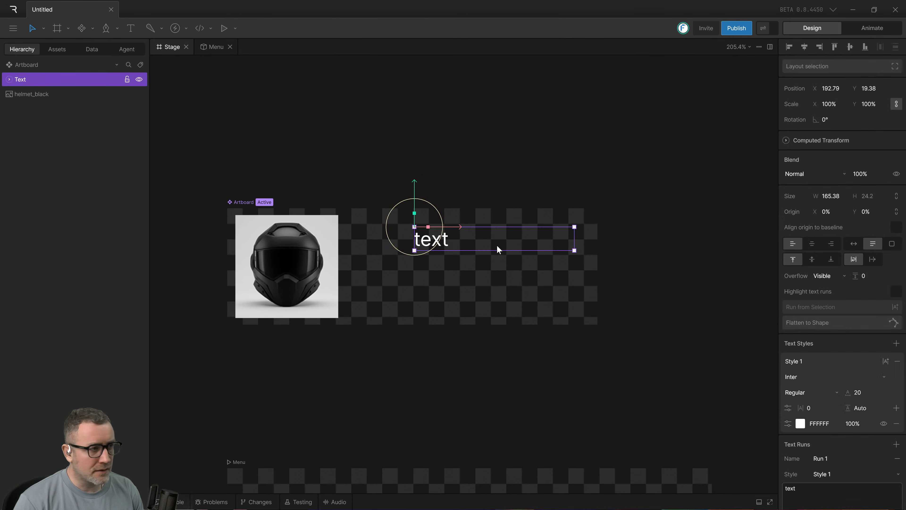
Change the wording of the text beside the helmet to "Item name" and deselect it.
double_click(466, 244)
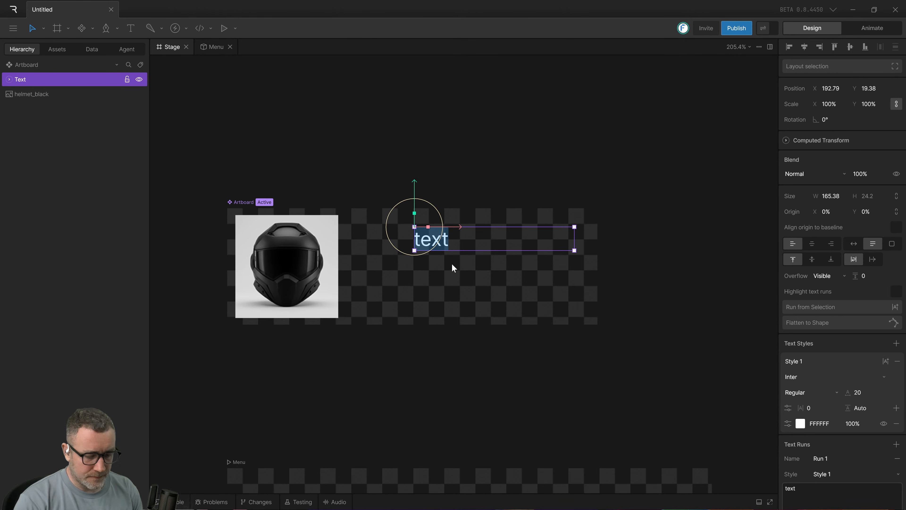
type("Item")
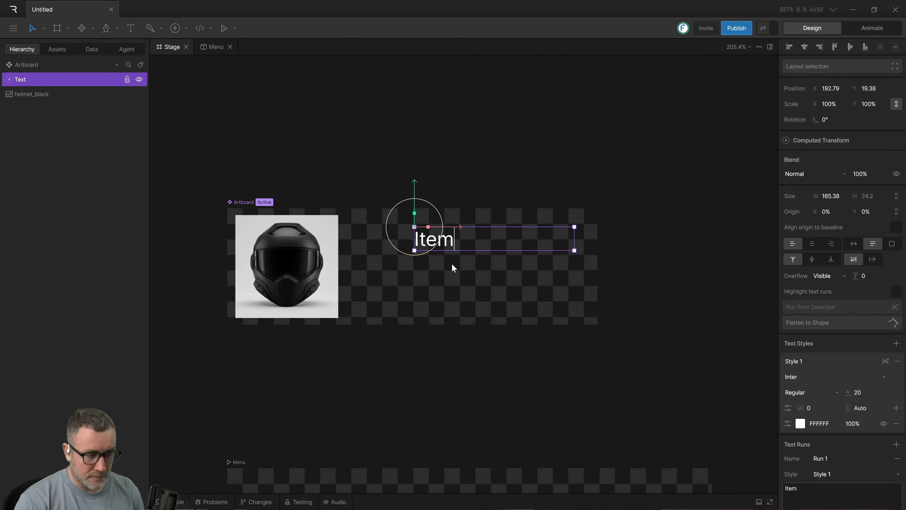
type(" name")
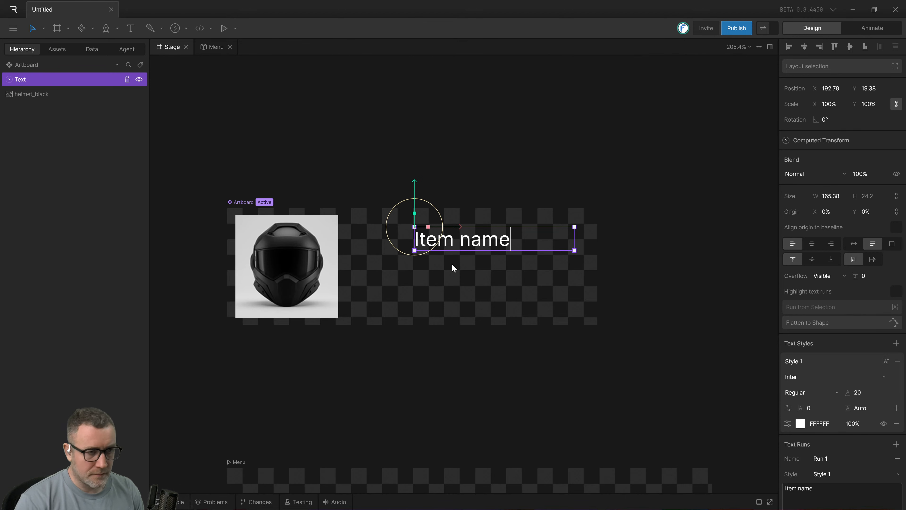
left_click(499, 359)
Move the "Item name" text closer to the helmet, at about X 137.5, and duplicate it below at Y 48.
left_click_drag(438, 238, 385, 275)
left_click(382, 252)
left_click(387, 242)
key("ctrl+d")
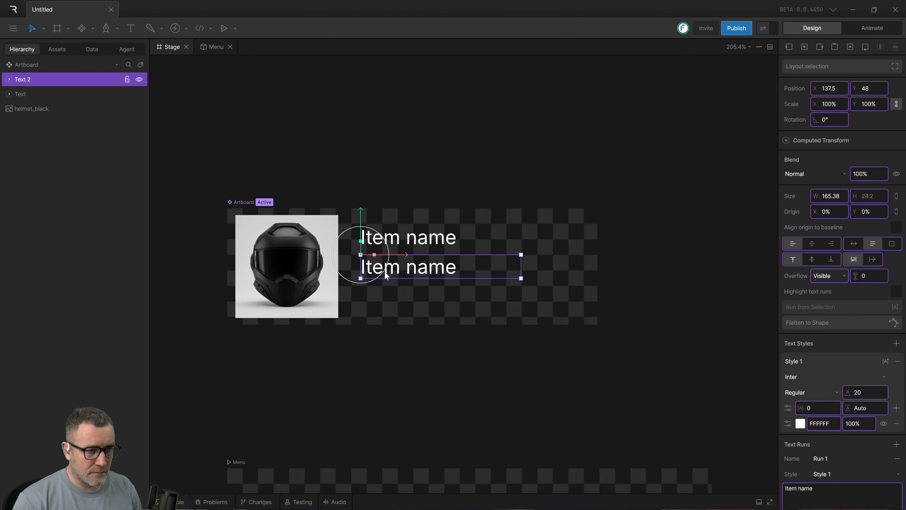
Change the wording of the duplicated text to "Item class" and reselect the text object.
double_click(415, 272)
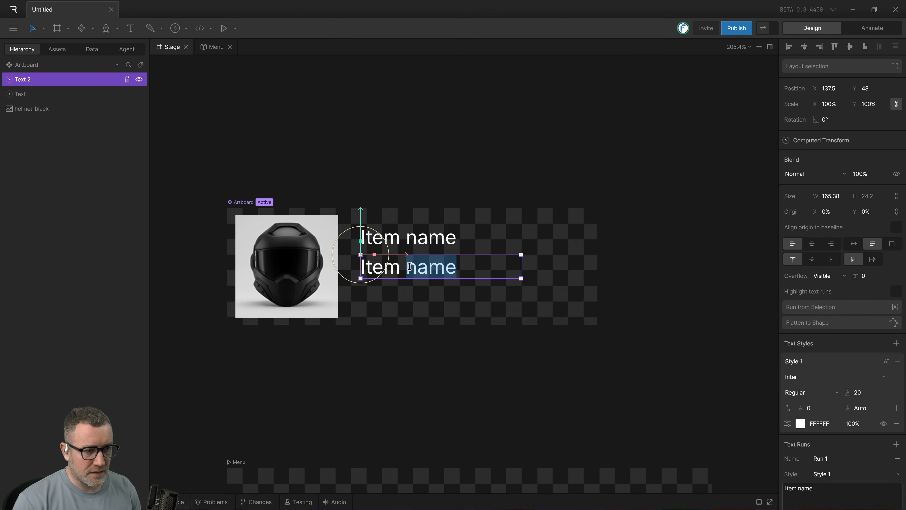
type("classe")
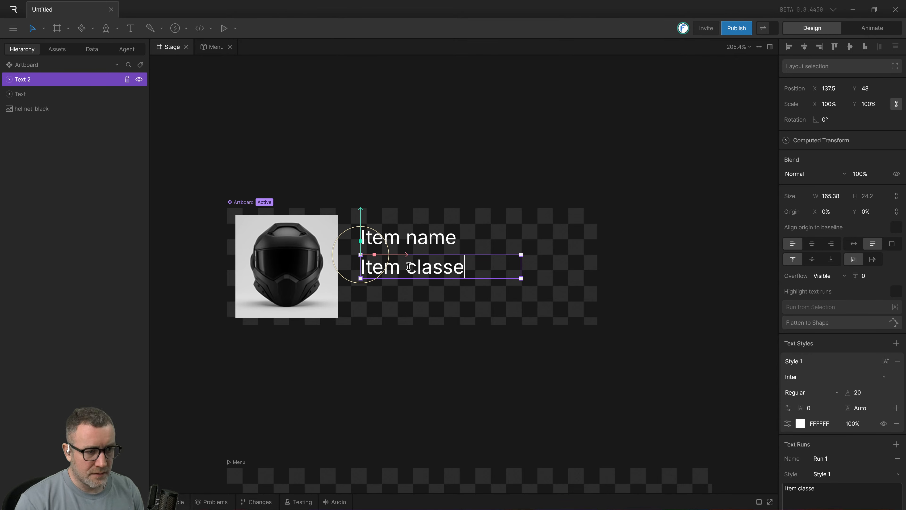
key("BackSpace")
left_click(442, 319)
left_click(420, 272)
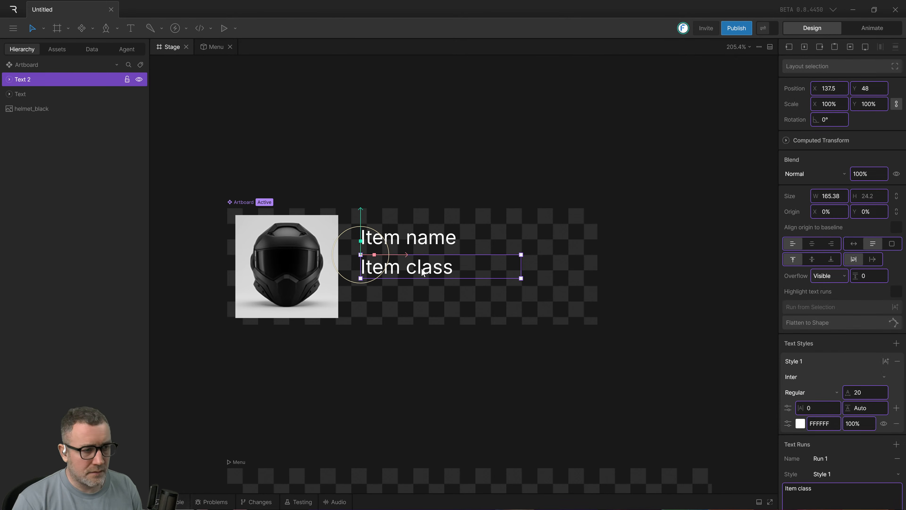
Duplicate the "Item class" text below at X 138, Y 80, try to dictate a description into it, and clear its wording.
left_click_drag(422, 269, 423, 301)
double_click(423, 303)
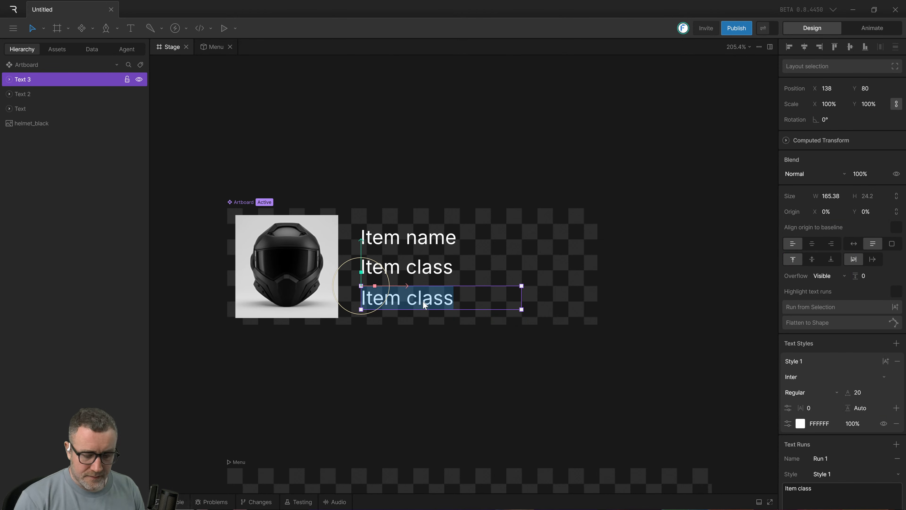
key("ctrl+super")
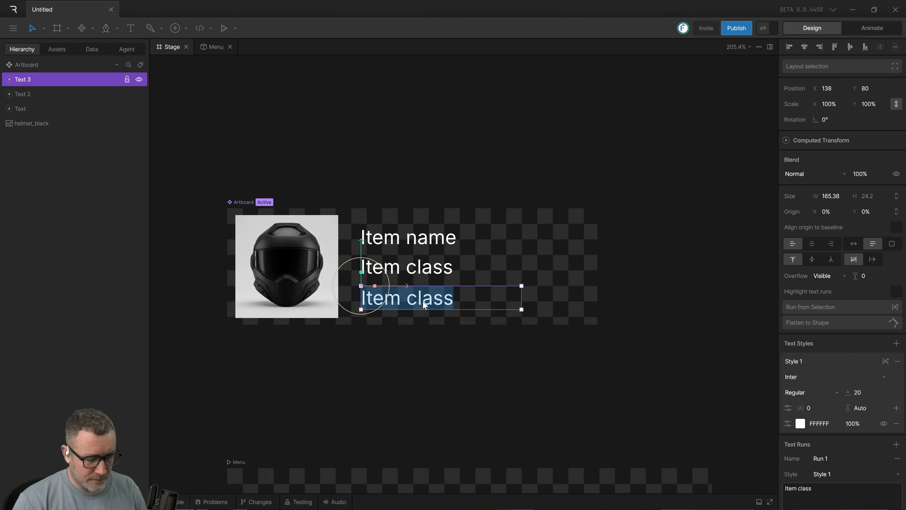
type("Z")
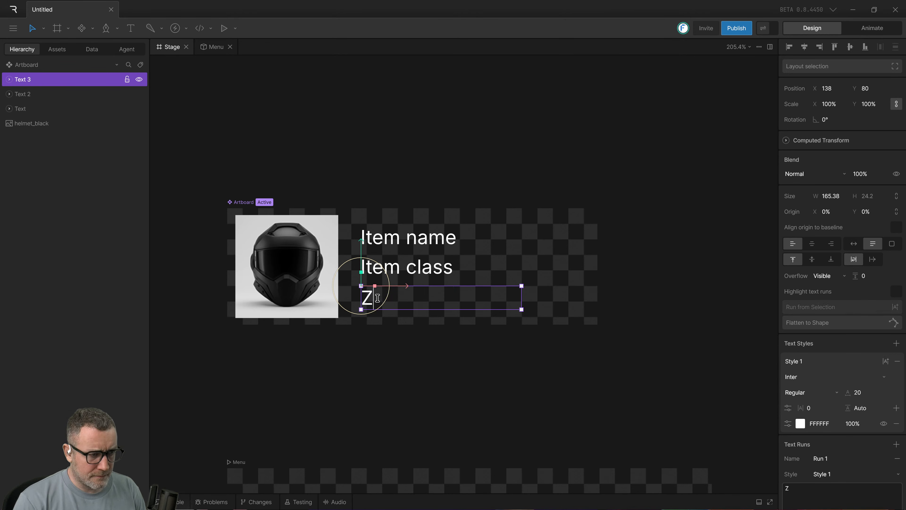
left_click_drag(378, 298, 355, 298)
key("BackSpace")
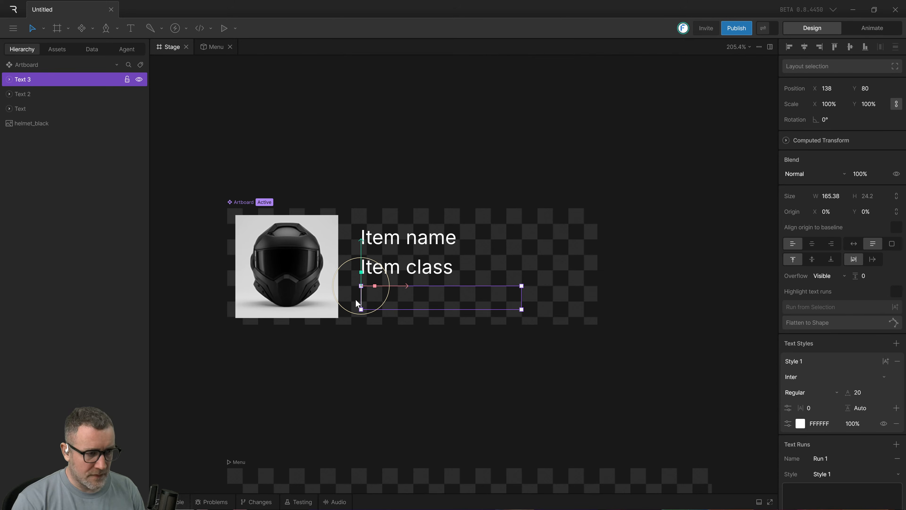
Switch to OneCommander, paste the dictated description into bike_white.webp's rename field, select its wording, cancel the rename, and return to Rive.
key("alt+Tab")
key("alt+Tab")
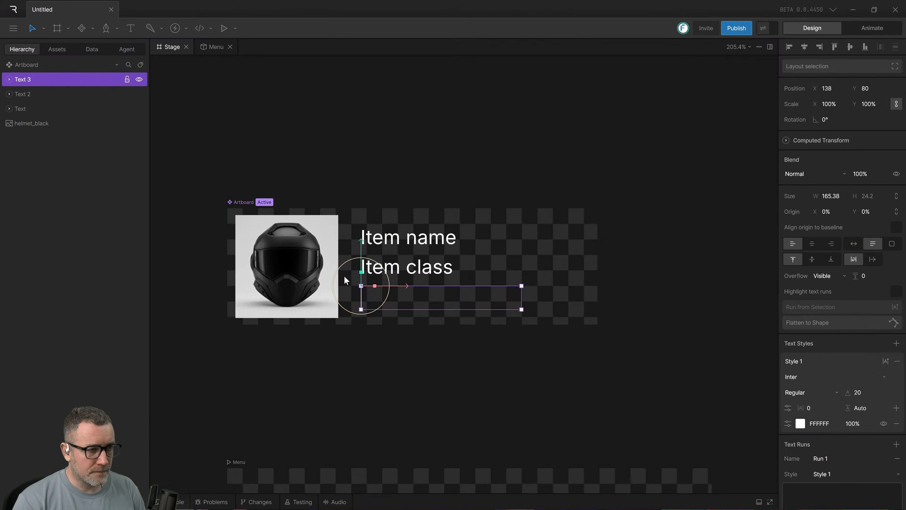
key("alt+Tab")
key("alt+Tab")
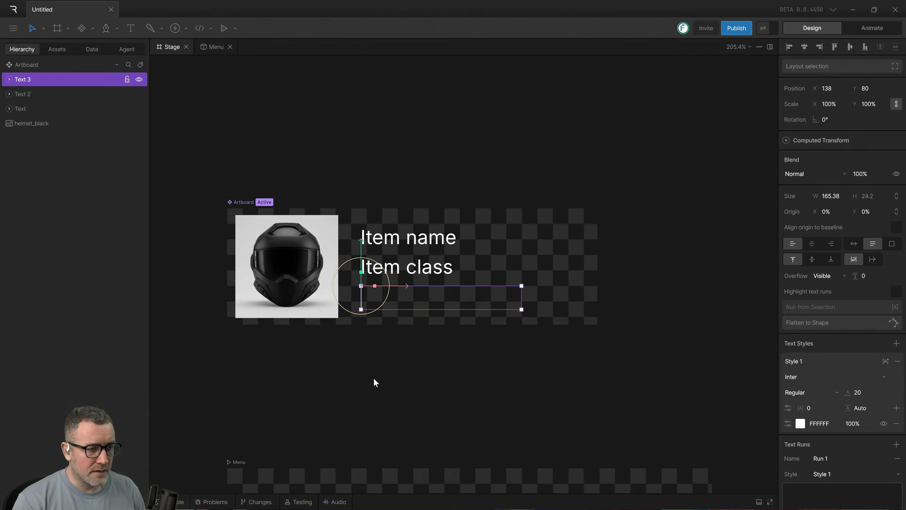
key("alt+Tab")
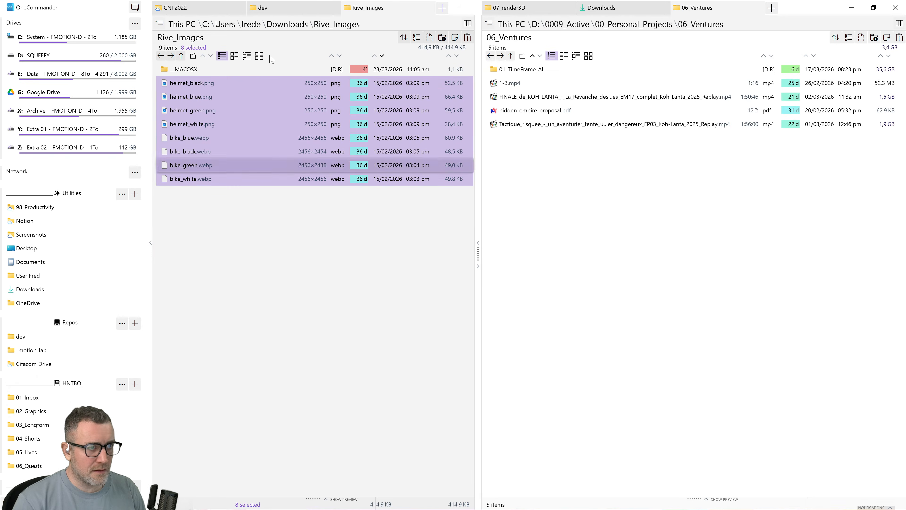
left_click(247, 319)
left_click(183, 181)
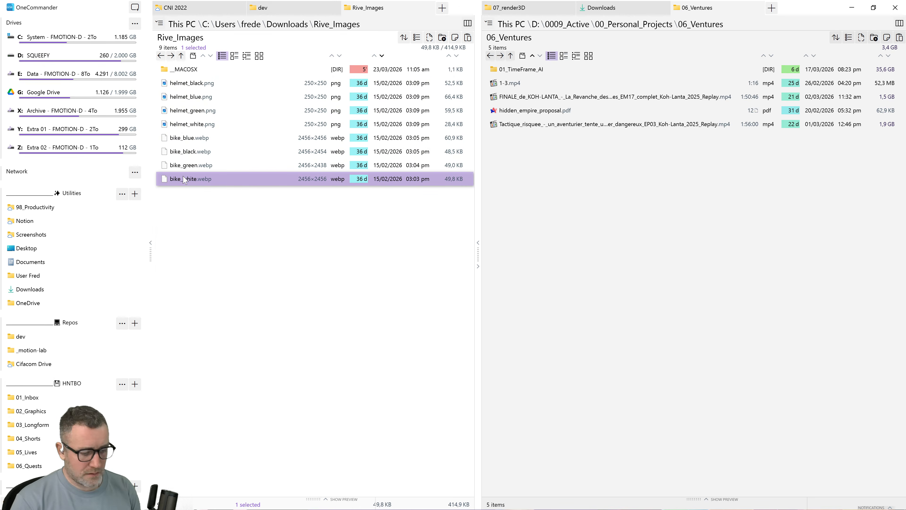
key("F2")
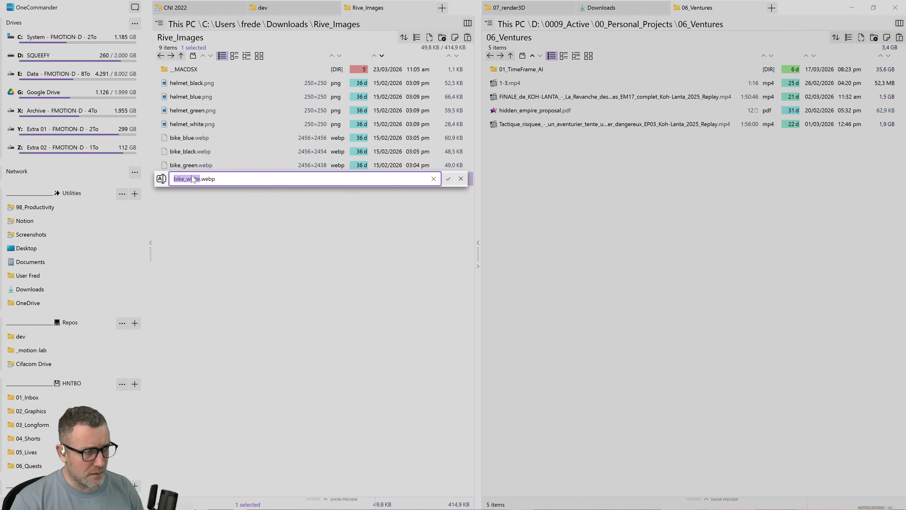
key("ctrl+v")
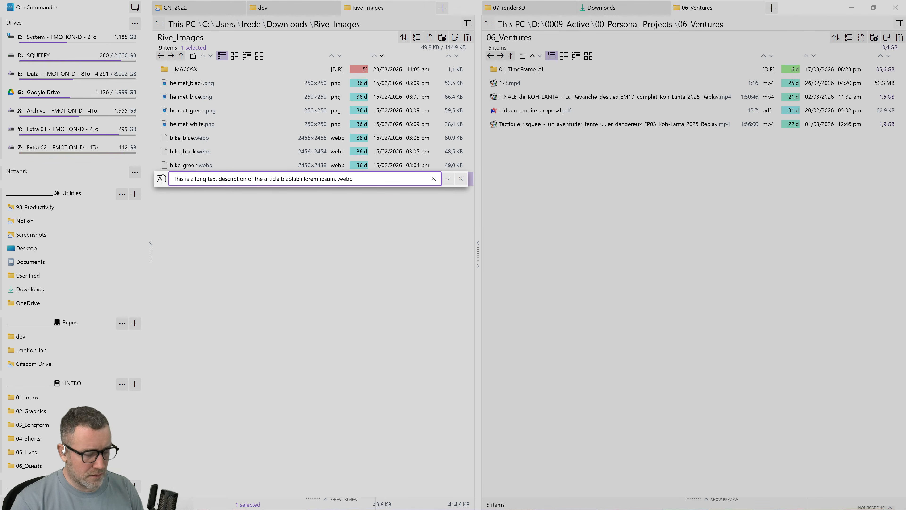
left_click_drag(336, 179, 47, 179)
key("ctrl+c")
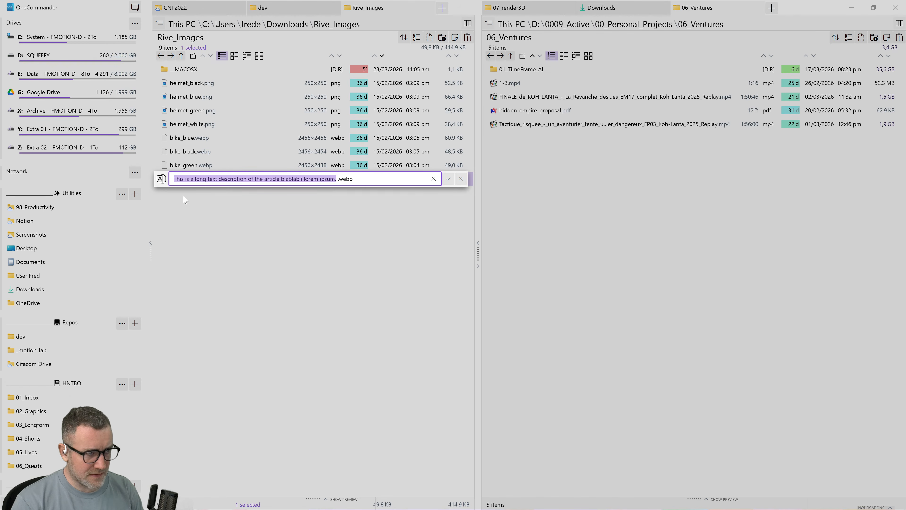
key("Escape")
key("alt+Tab")
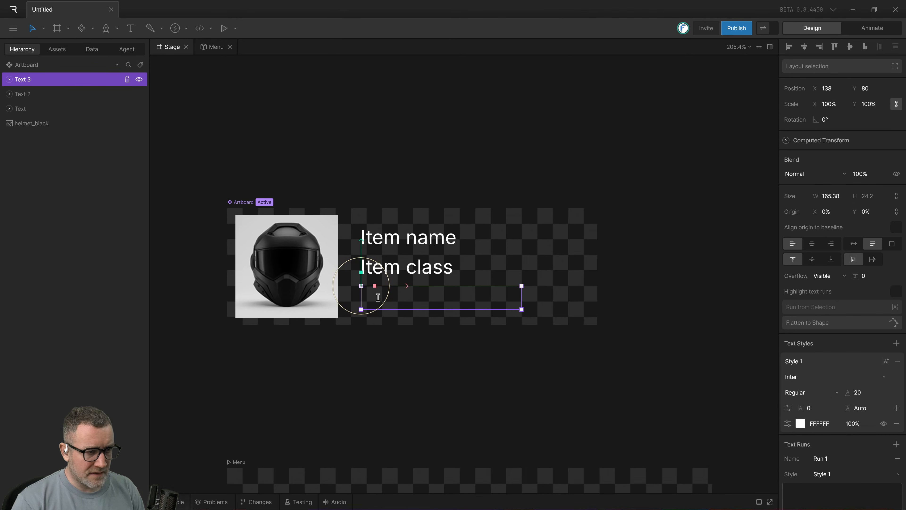
Paste "This is a long text description of the article blablabli lorem ipsum." into the third text object and clear it again.
key("ctrl+v")
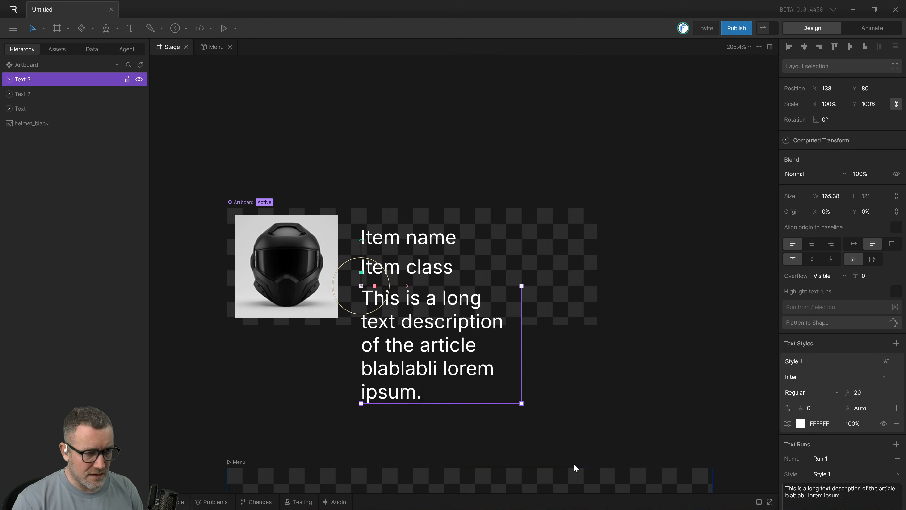
left_click(580, 427)
left_click(382, 378)
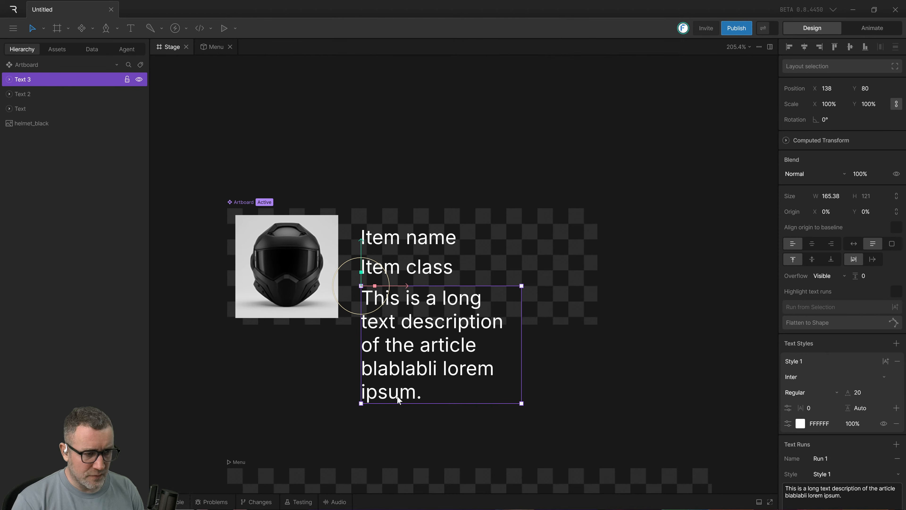
double_click(419, 391)
left_click(424, 394)
key("ctrl+a")
key("ctrl+c")
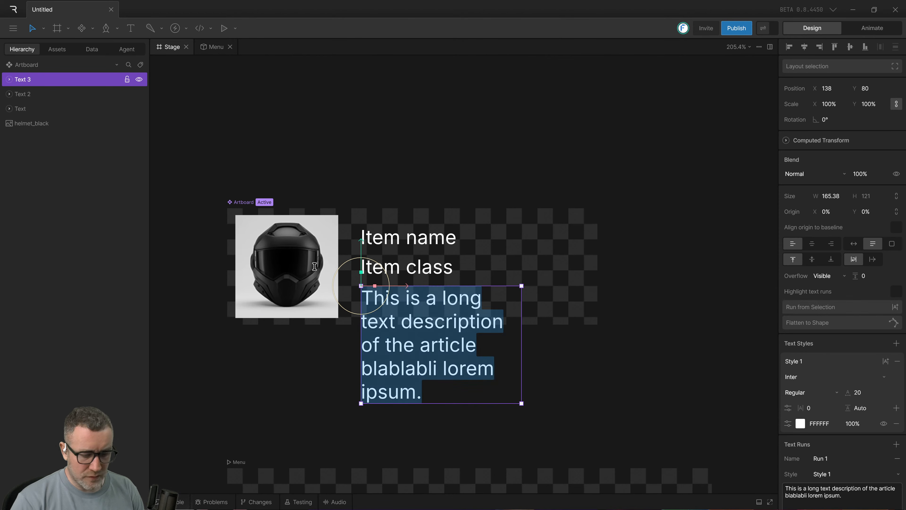
key("BackSpace")
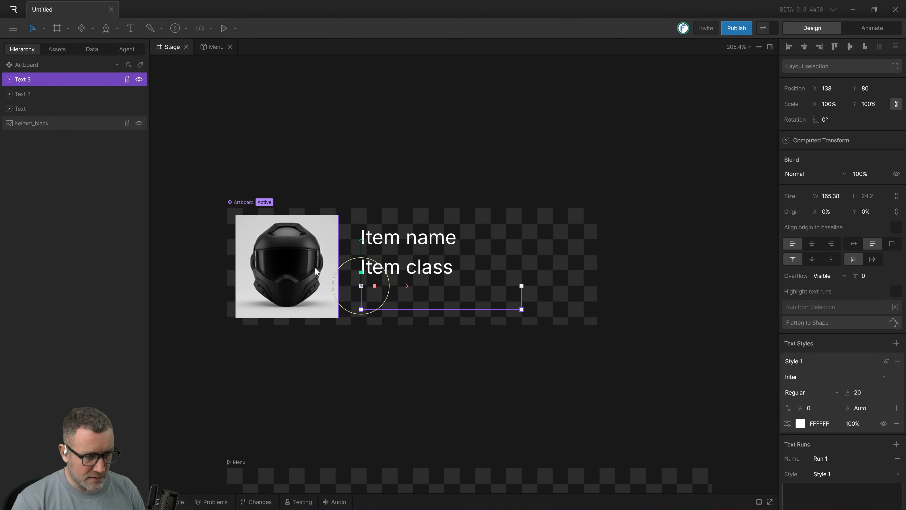
type("Z")
key("BackSpace")
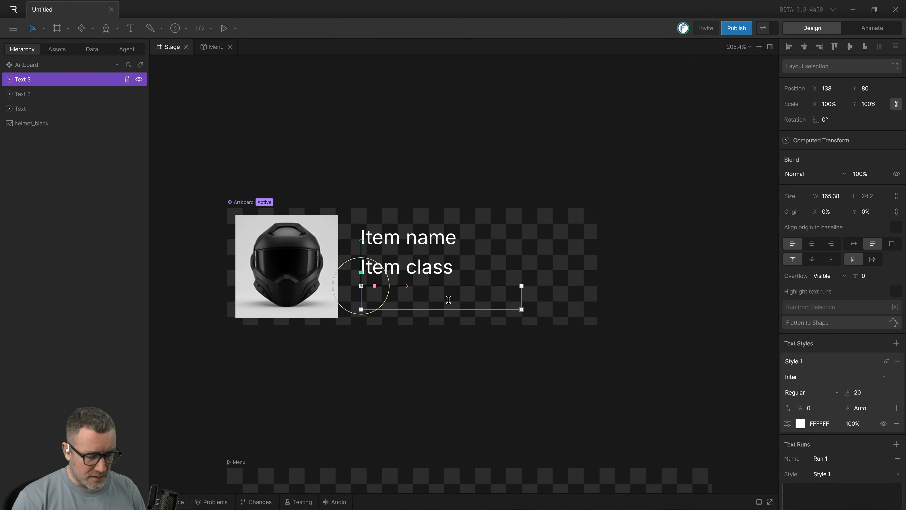
Try to insert the description from the clipboard history and enlarge the empty third text box to about 220.2 by 30.8.
key("super+v")
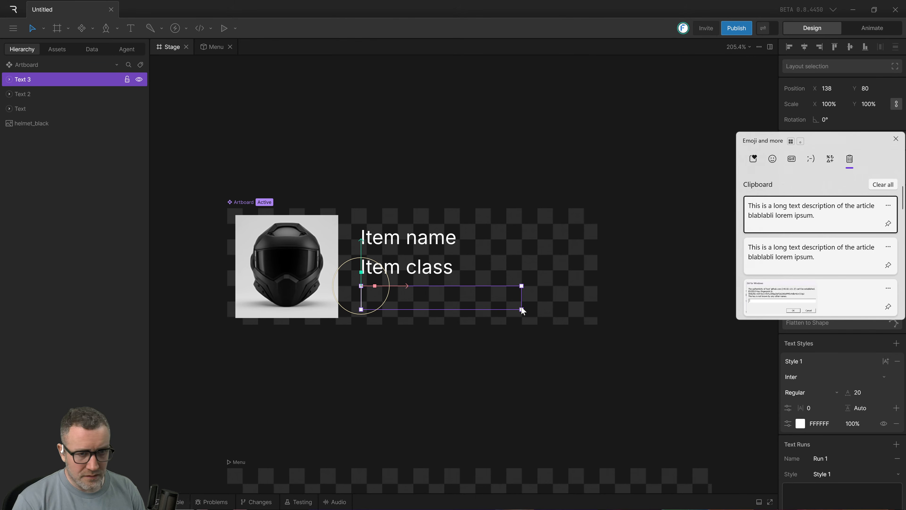
left_click(814, 223)
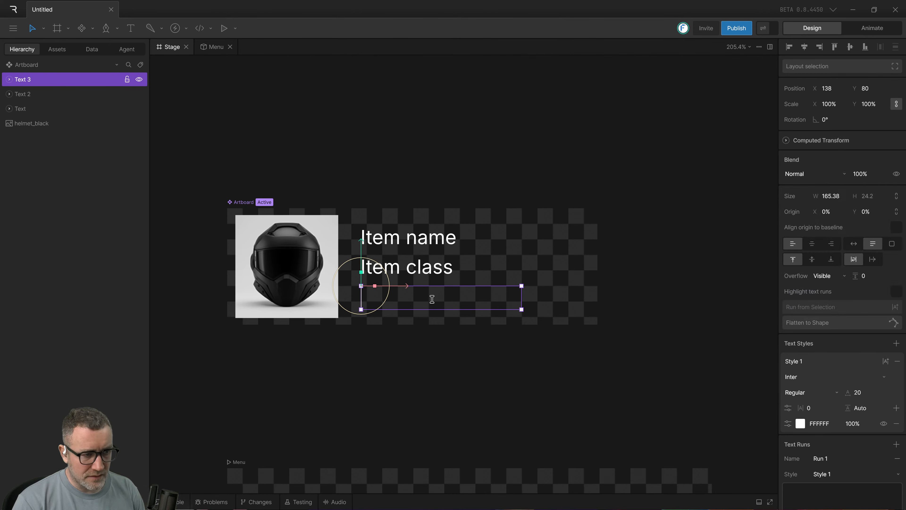
left_click_drag(521, 309, 576, 316)
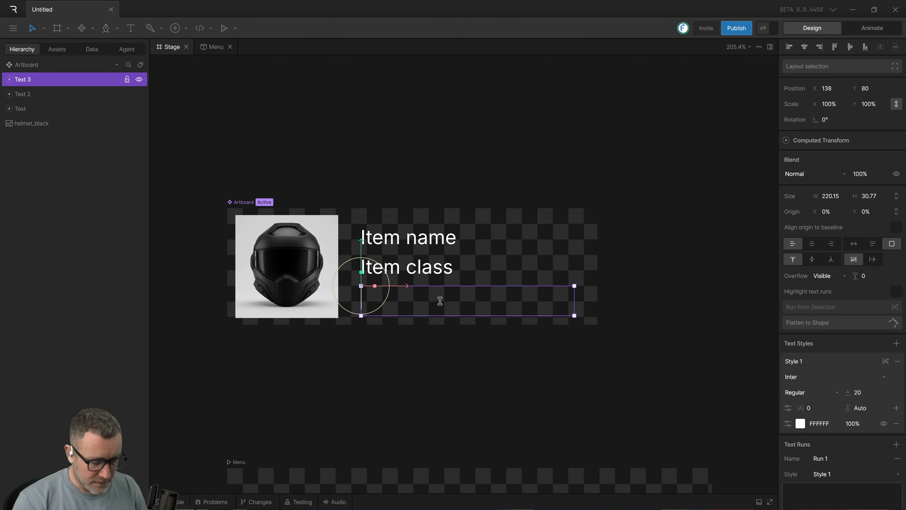
Retry the clipboard history entry and paste the long description into the enlarged third text box.
key("super+v")
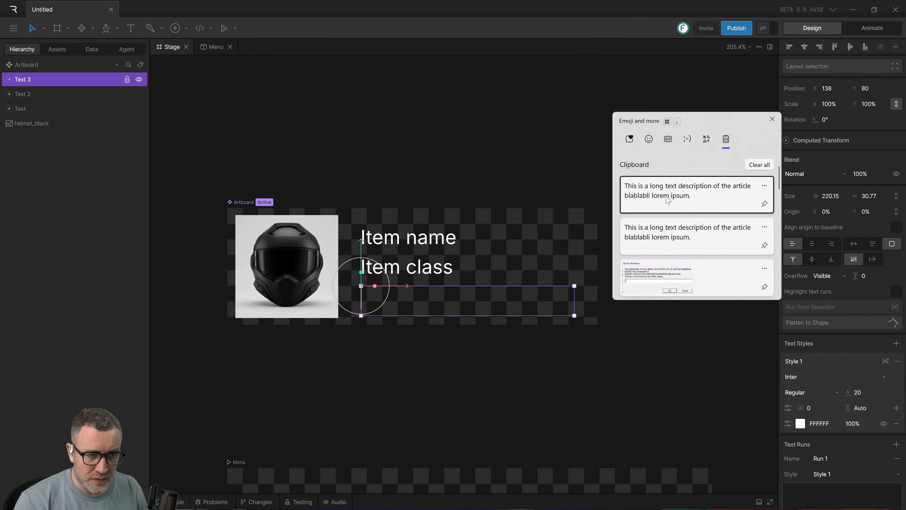
left_click(668, 197)
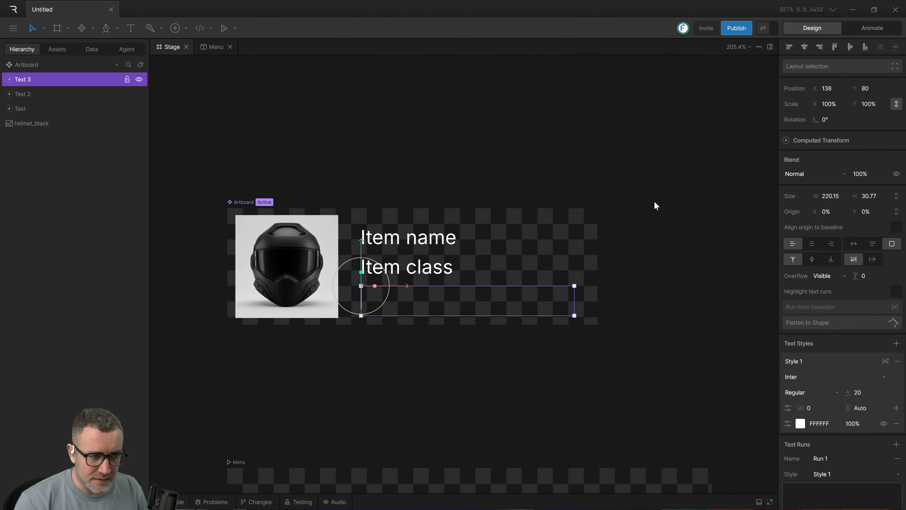
left_click(452, 359)
left_click(421, 304)
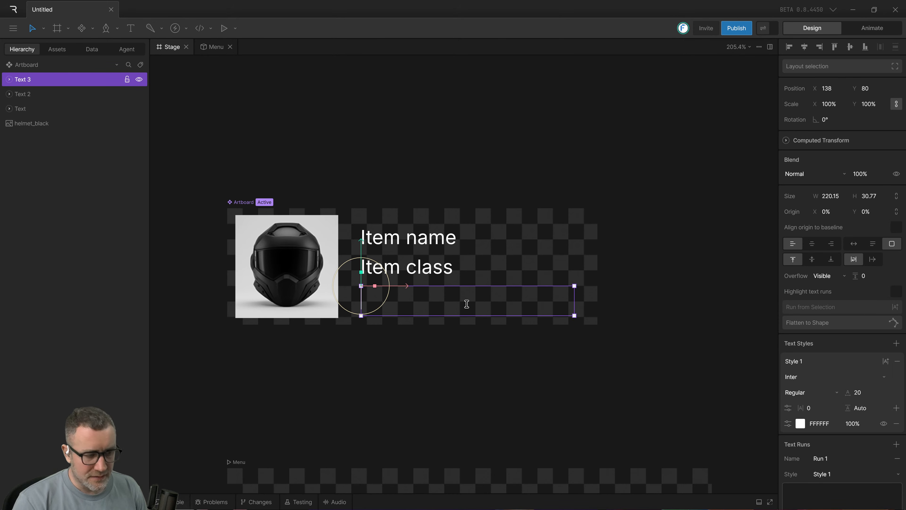
key("ctrl+v")
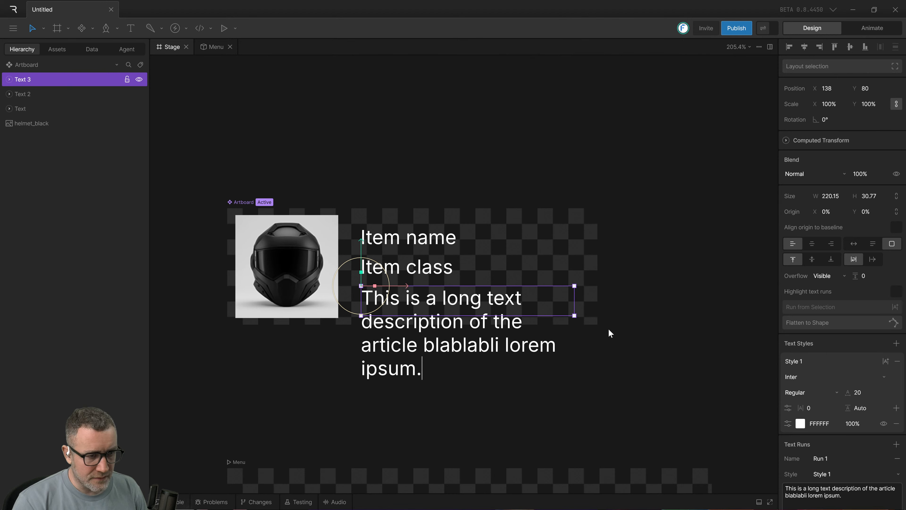
Select the whole description in the third text box and delete it.
left_click(660, 377)
left_click(490, 309)
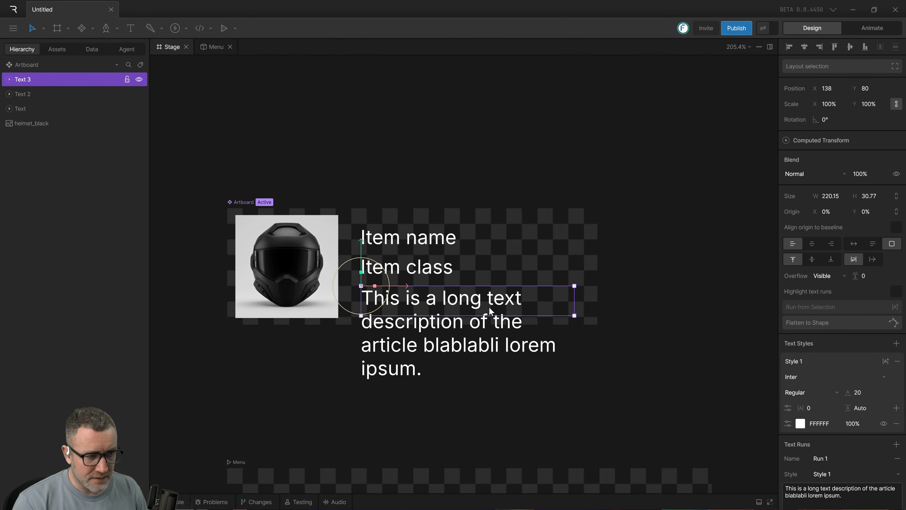
double_click(504, 314)
key("ctrl+c")
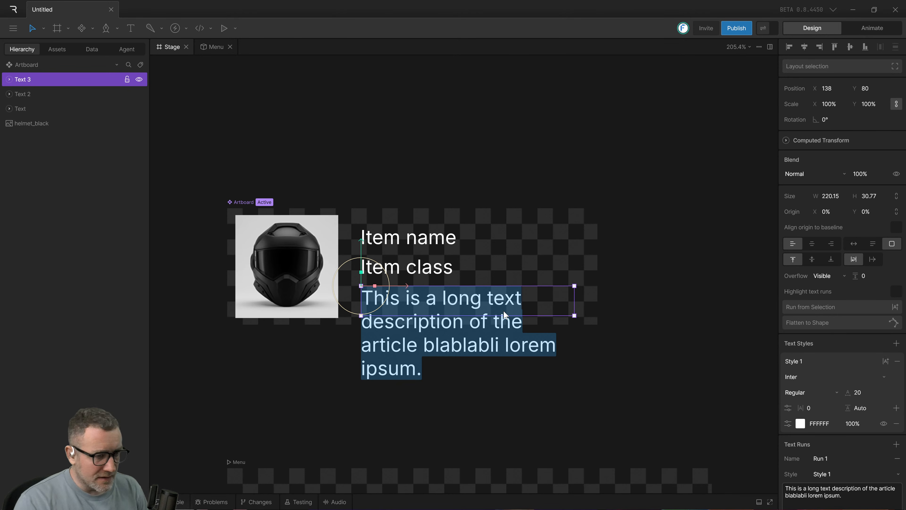
key("BackSpace")
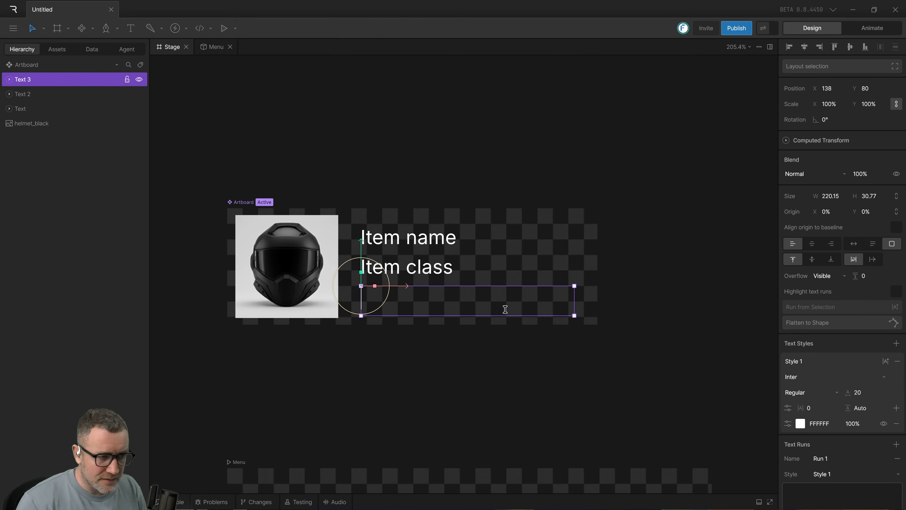
Try repeatedly to paste the copied description into the emptied third text box using the object's Paste command.
right_click(446, 300)
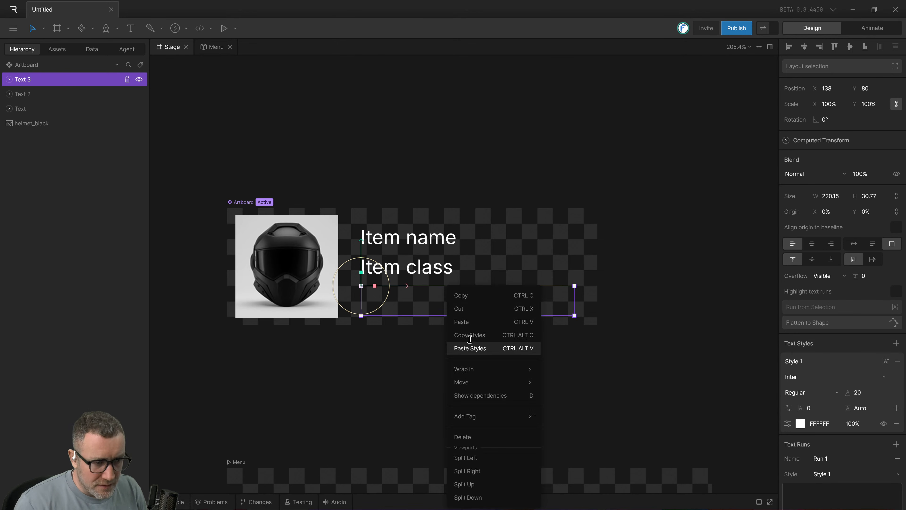
left_click(472, 325)
left_click(378, 346)
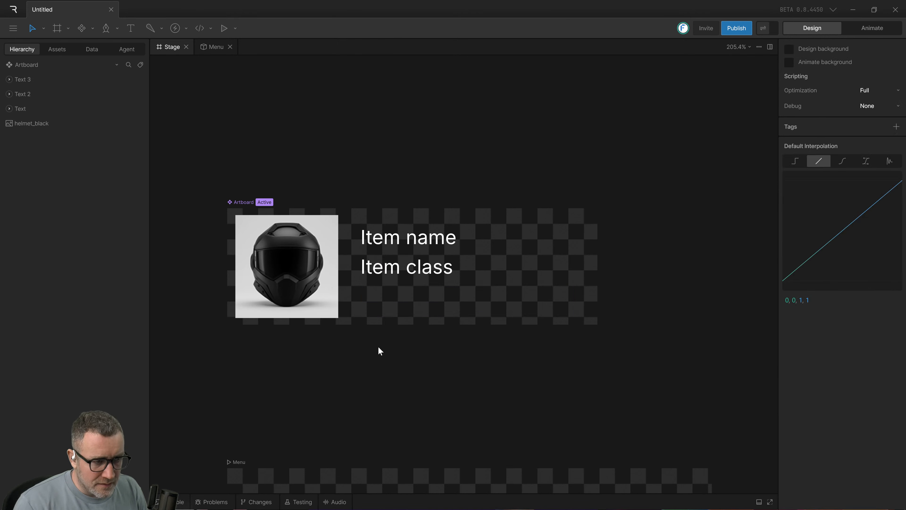
right_click(400, 304)
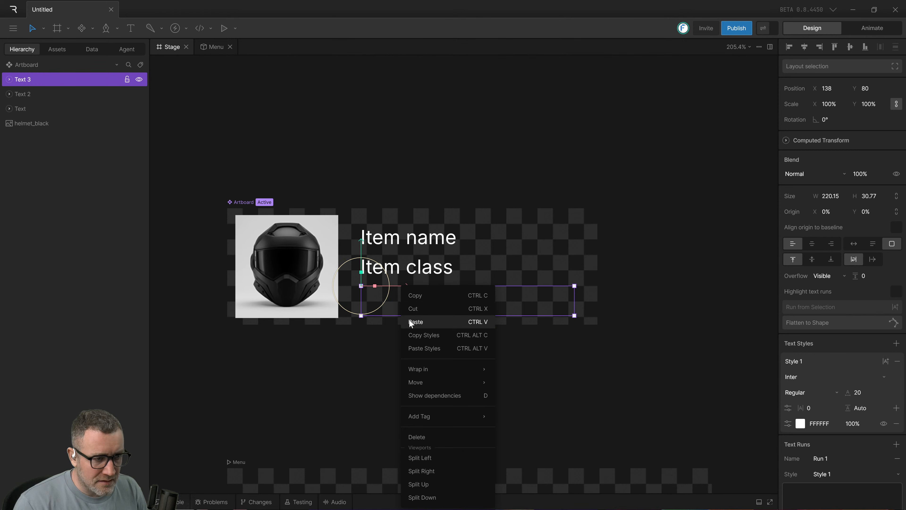
left_click(411, 321)
right_click(405, 308)
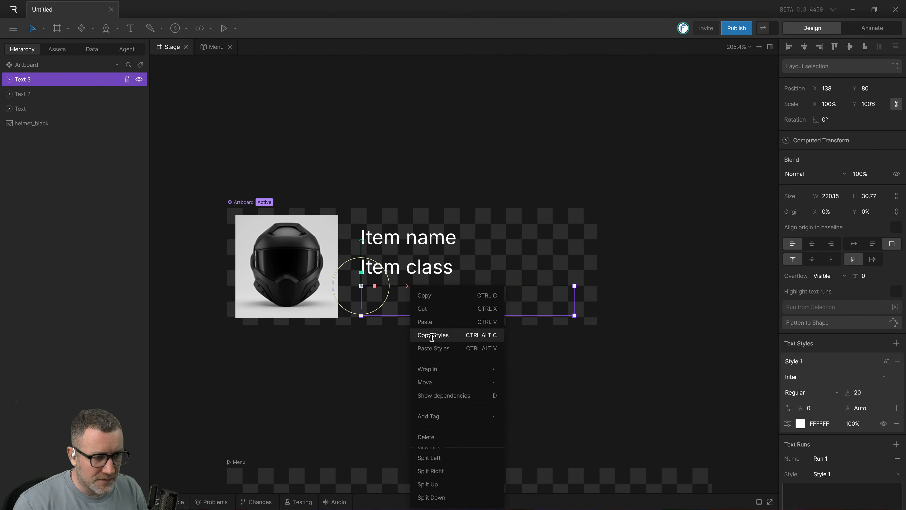
left_click(438, 320)
left_click(374, 374)
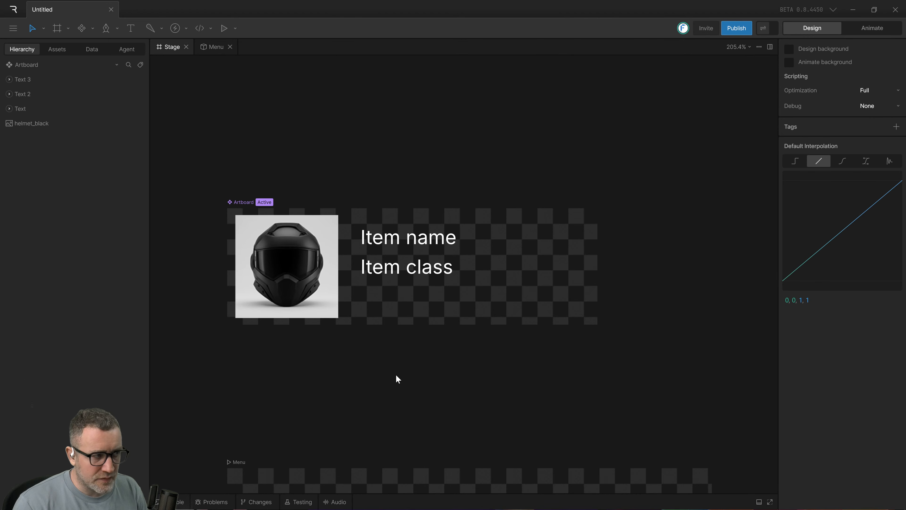
Switch to the Arc browser and exit the full-screen view of the tutorial video.
key("alt+Tab")
key("alt+Tab")
key("alt+Tab")
key("alt+Tab")
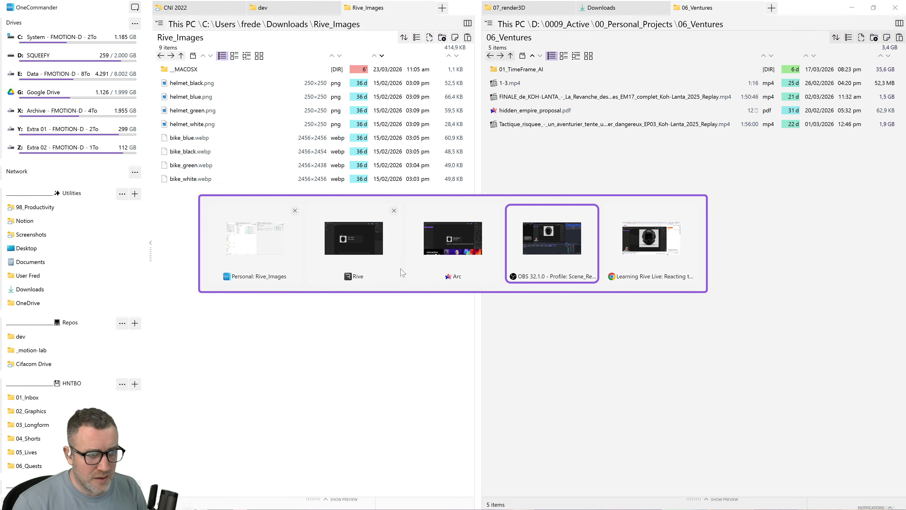
left_click(443, 244)
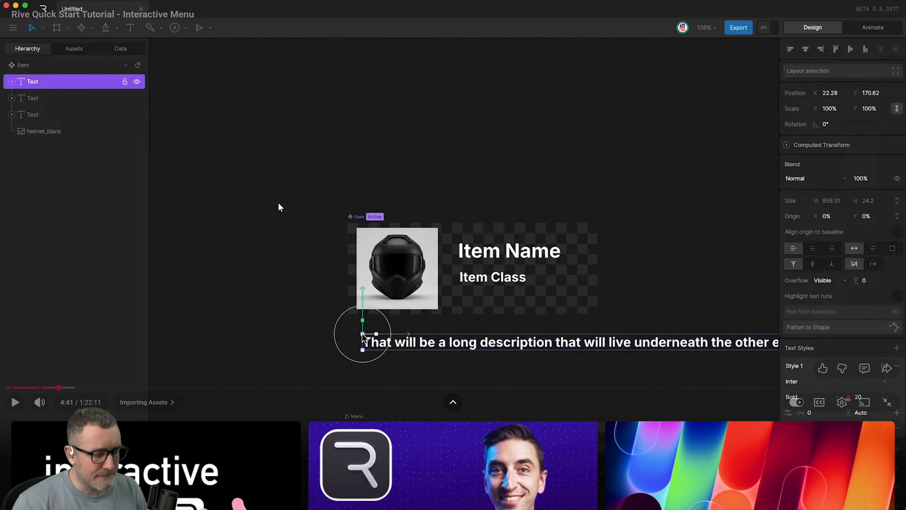
key("Escape")
Log in to the Rive web editor via Google and open the recent Untitled file.
left_click(51, 194)
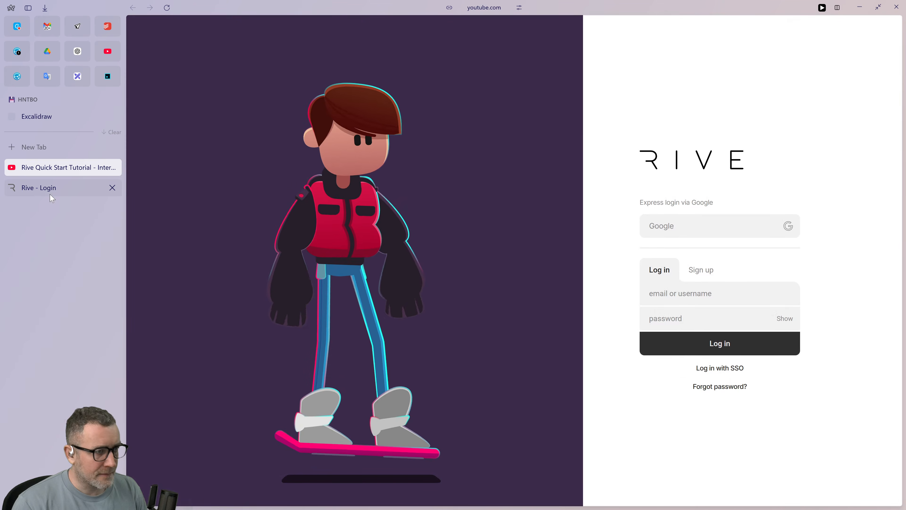
left_click(754, 225)
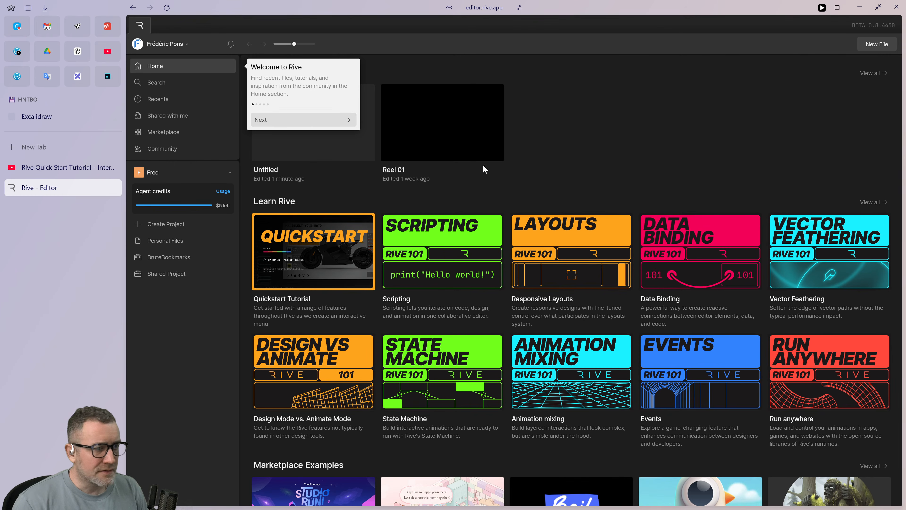
left_click(310, 157)
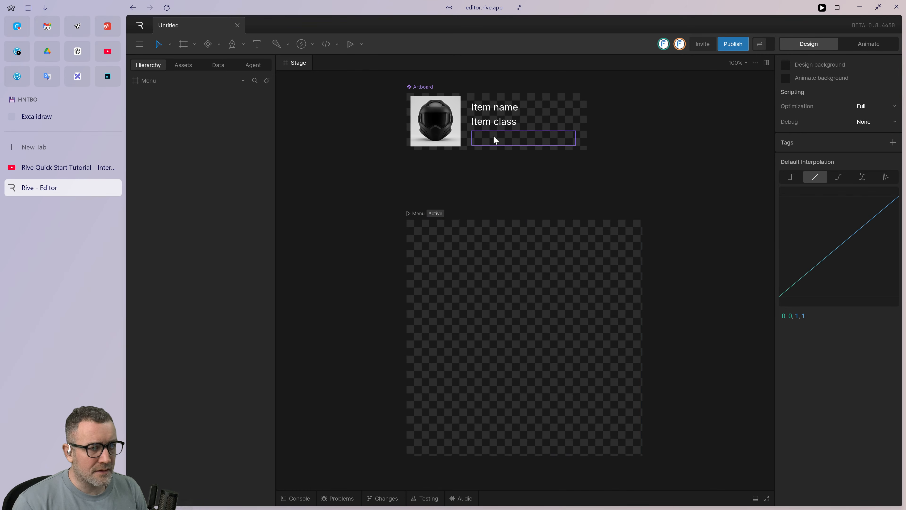
Try to paste the copied description into the empty third text box in the web editor using the Paste command.
left_click(494, 139)
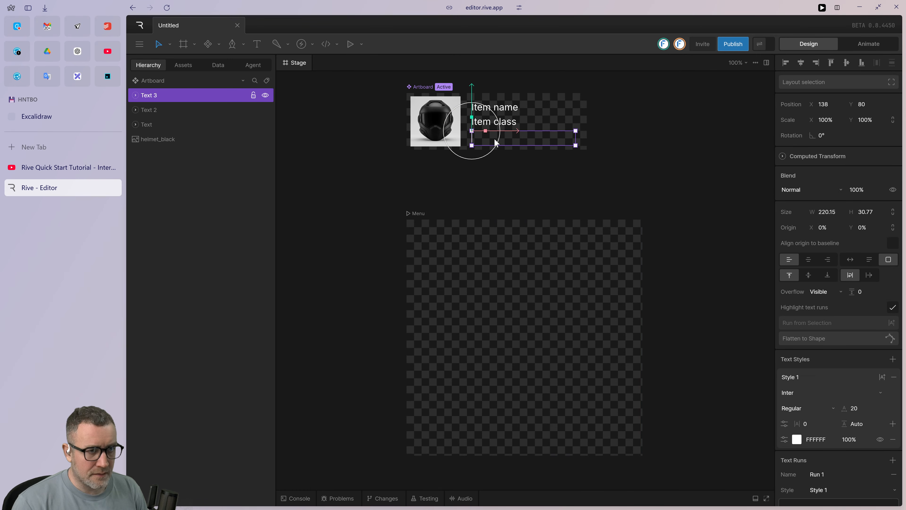
left_click(512, 162)
right_click(511, 143)
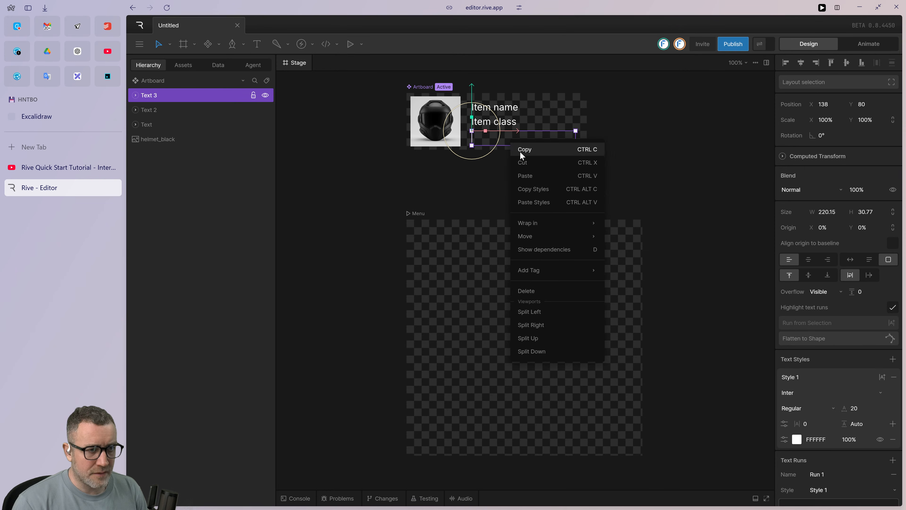
left_click(544, 176)
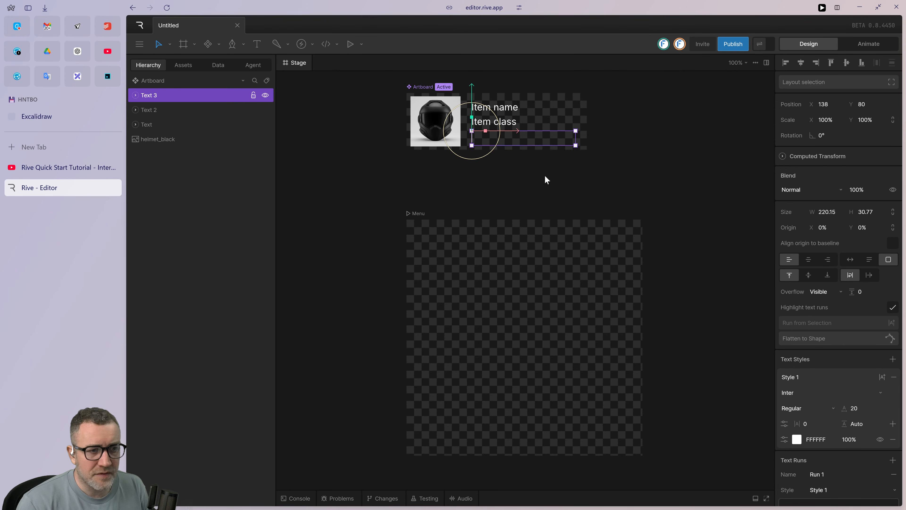
left_click(458, 182)
left_click_drag(495, 191, 473, 242)
left_click(462, 190)
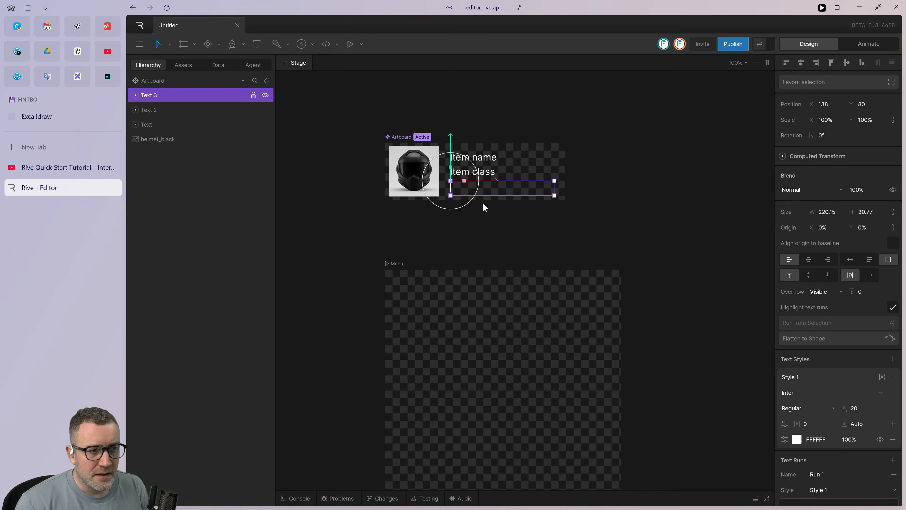
scroll(481, 206, "up", 1)
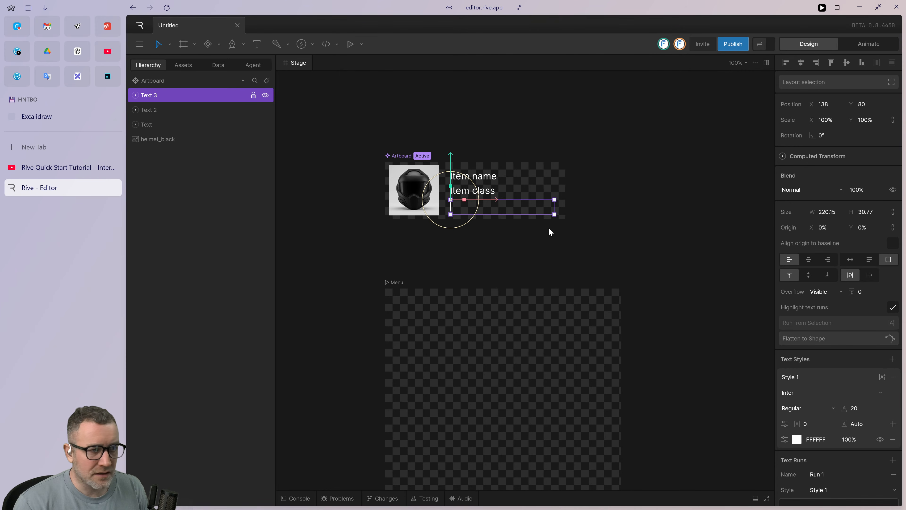
Activate the empty third text box in the Rive desktop app, and close the Rive web editor tab in Arc.
key("alt+Tab")
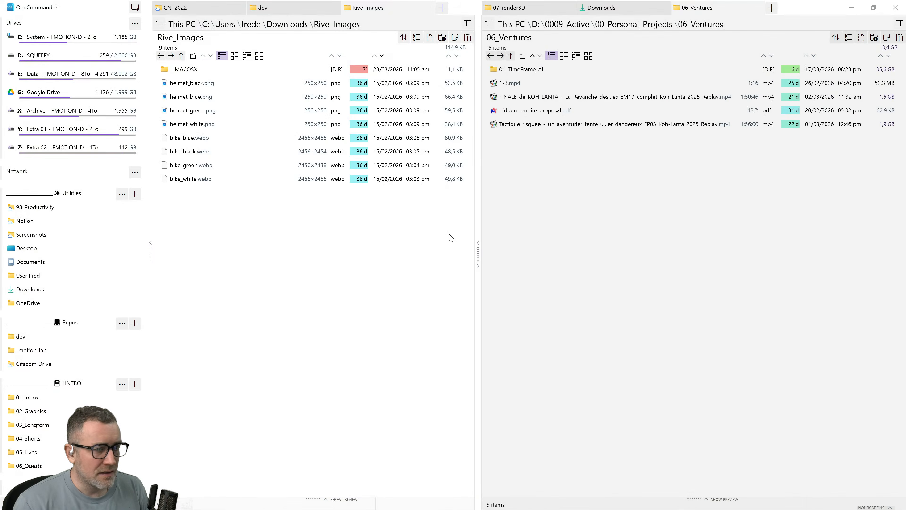
key("alt+Tab")
key("alt+Tab")
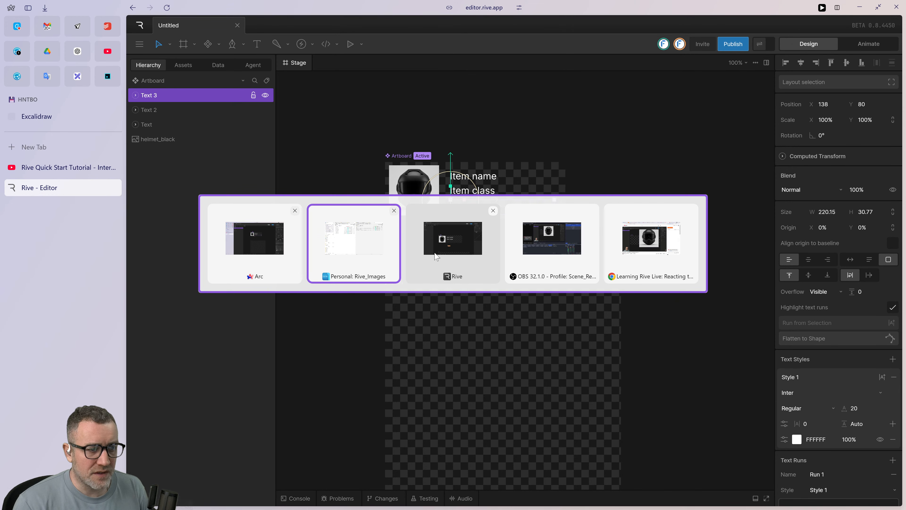
left_click(457, 252)
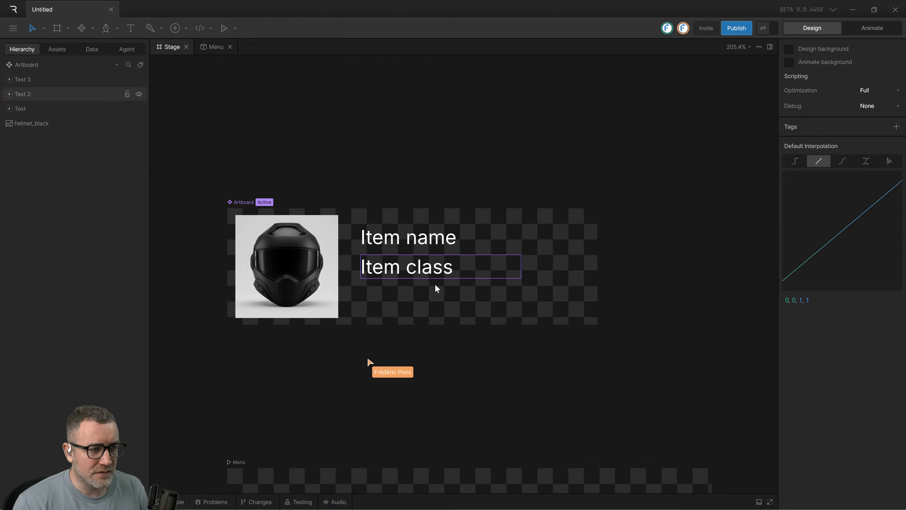
left_click(401, 290)
key("alt+Tab")
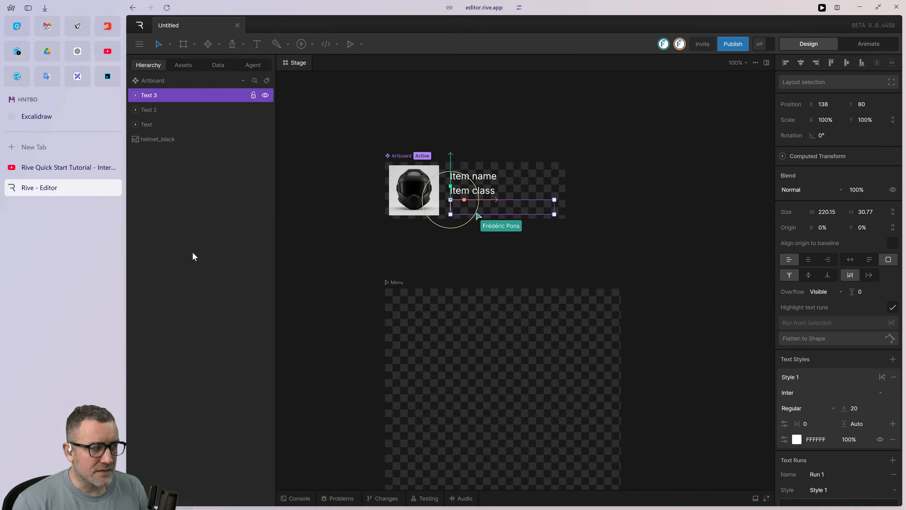
key("ctrl+w")
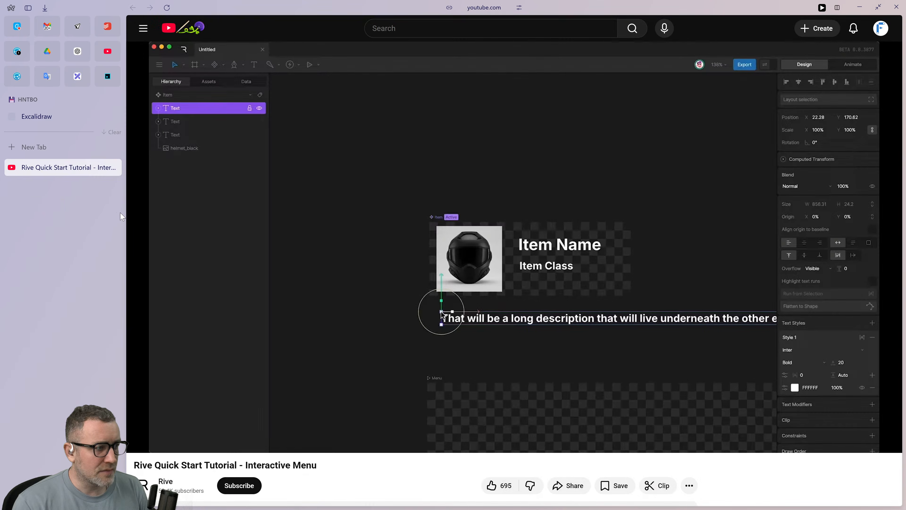
Return to the Rive desktop app and fill the third text box with "This is a long text description of the article blablabli lorem ipsum.".
key("alt+Tab")
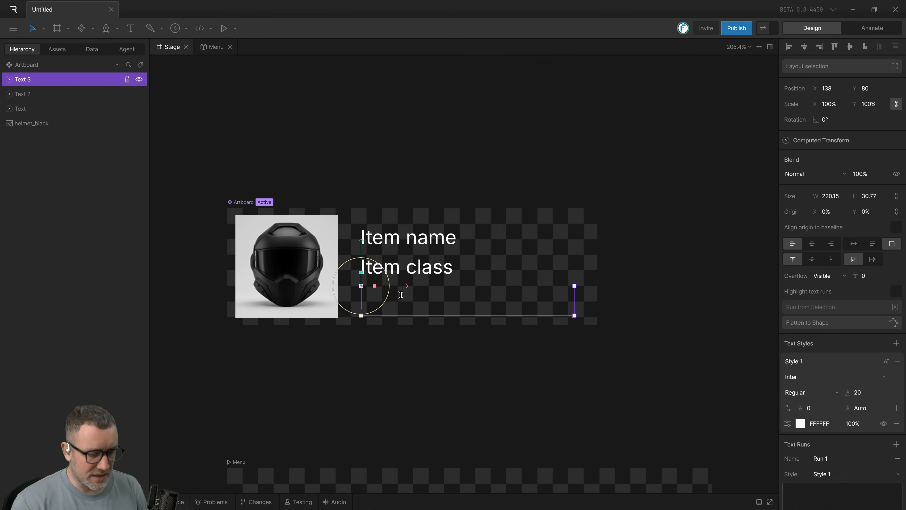
key("ctrl+v")
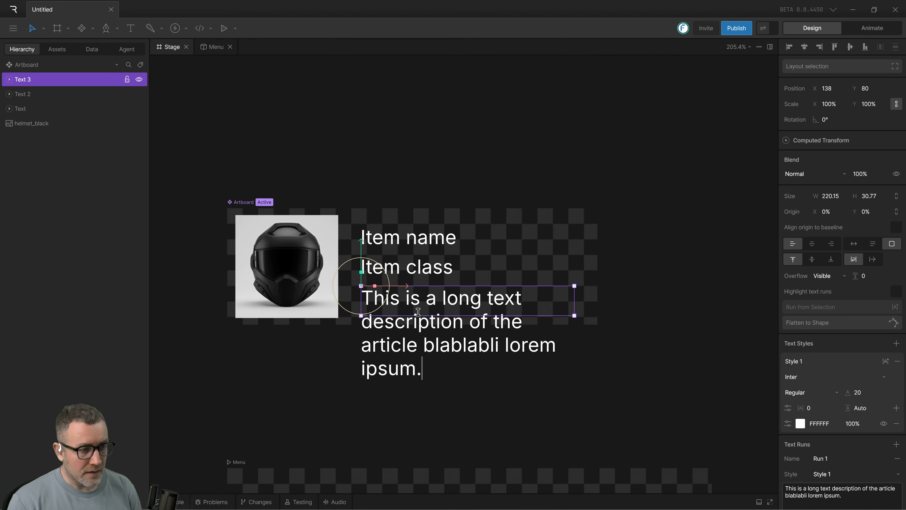
left_click(423, 374)
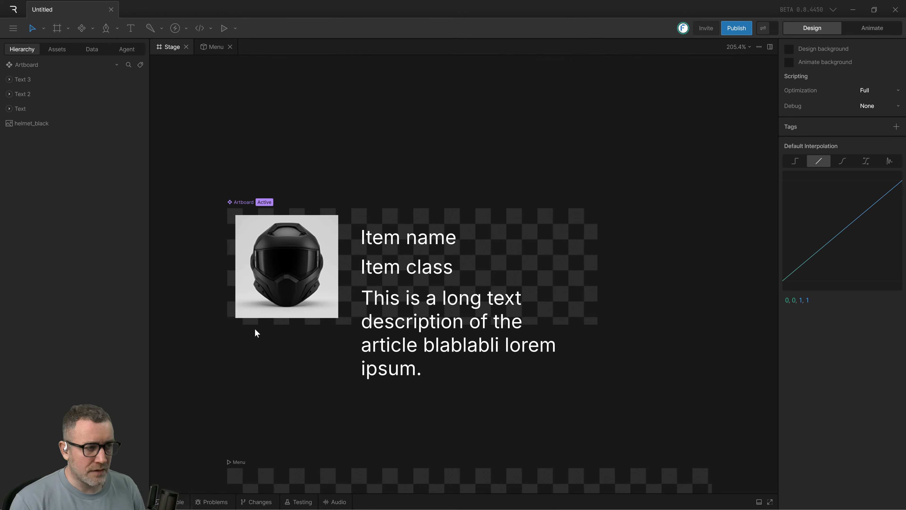
double_click(429, 300)
double_click(427, 298)
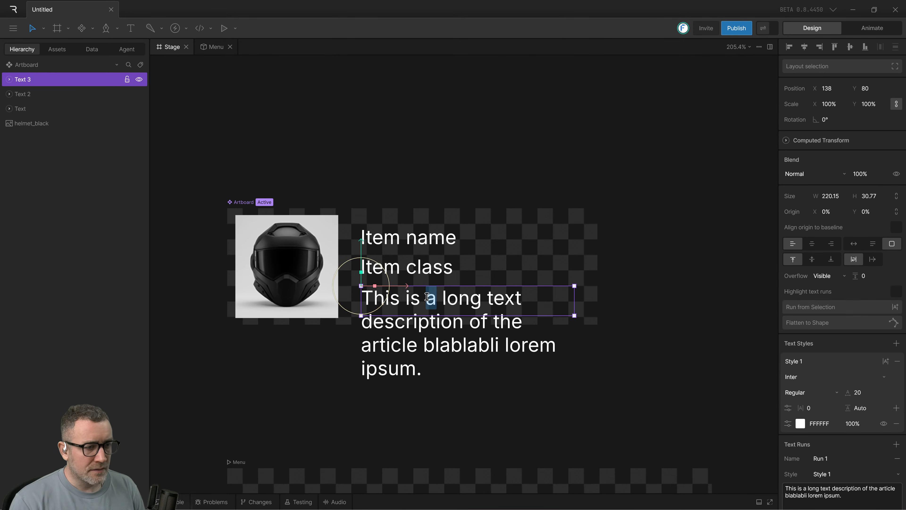
key("ctrl+a")
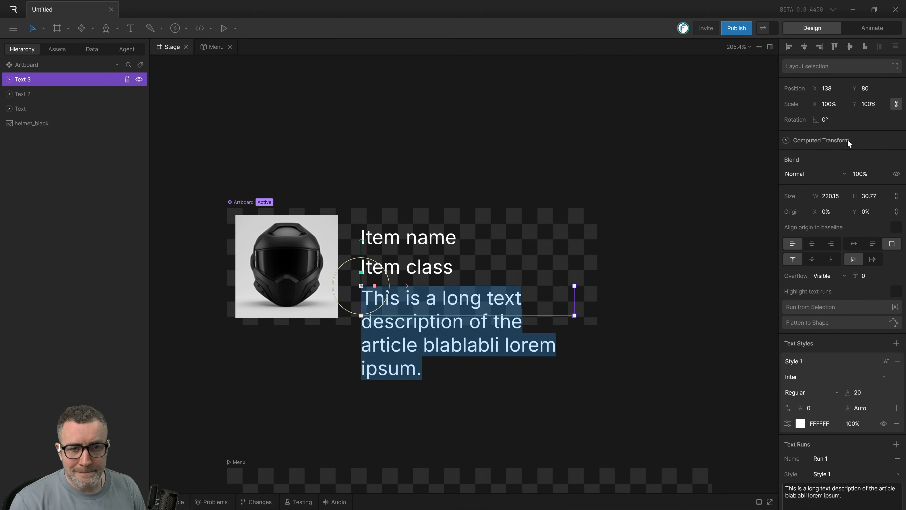
left_click(688, 337)
key("ctrl+super+Left")
key("ctrl+super+Right")
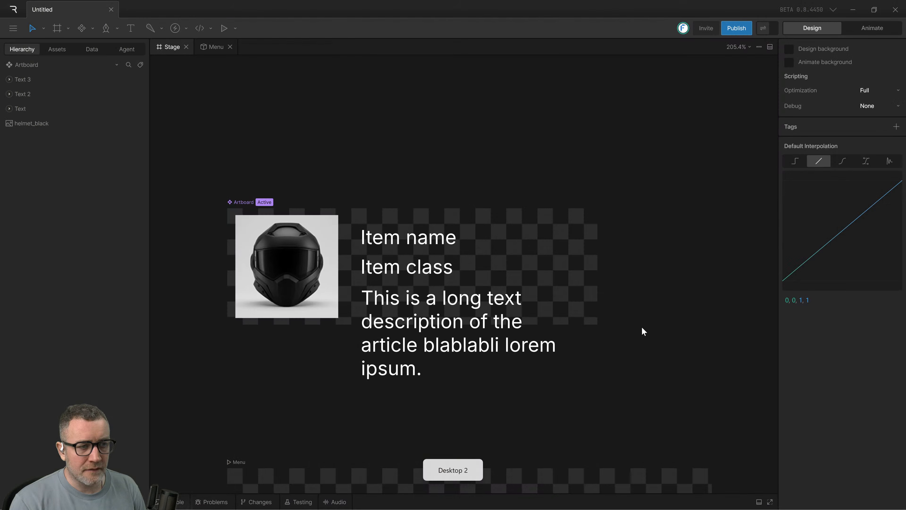
Switch to the Arc browser, watch the tutorial's item name styling part in full screen, and pause it.
key("alt+Tab")
key("space")
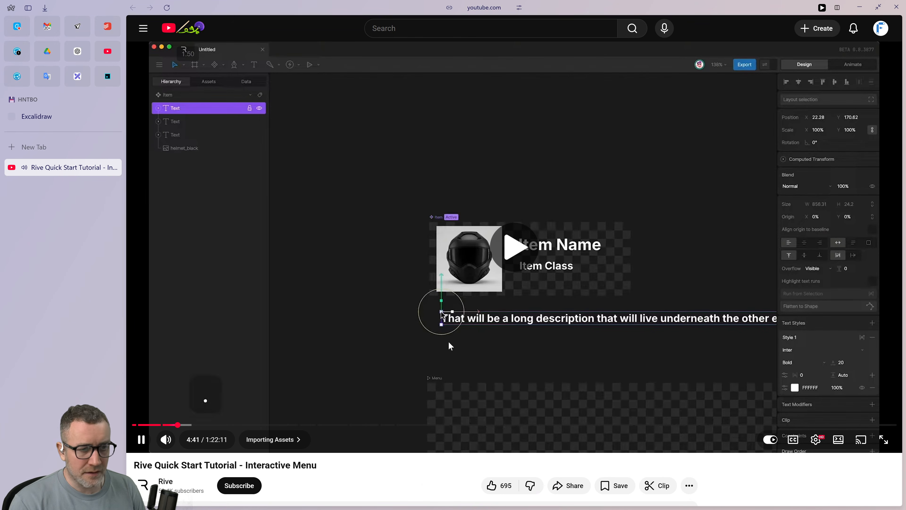
key("f")
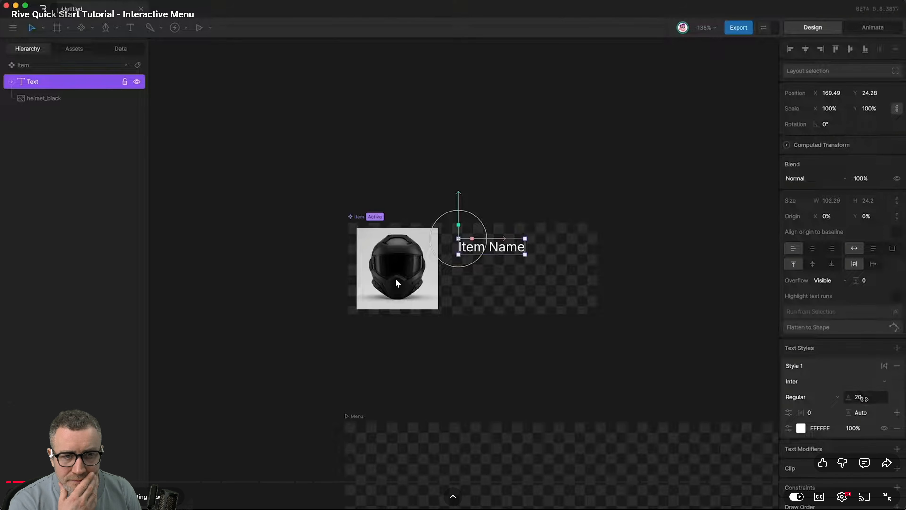
key("space")
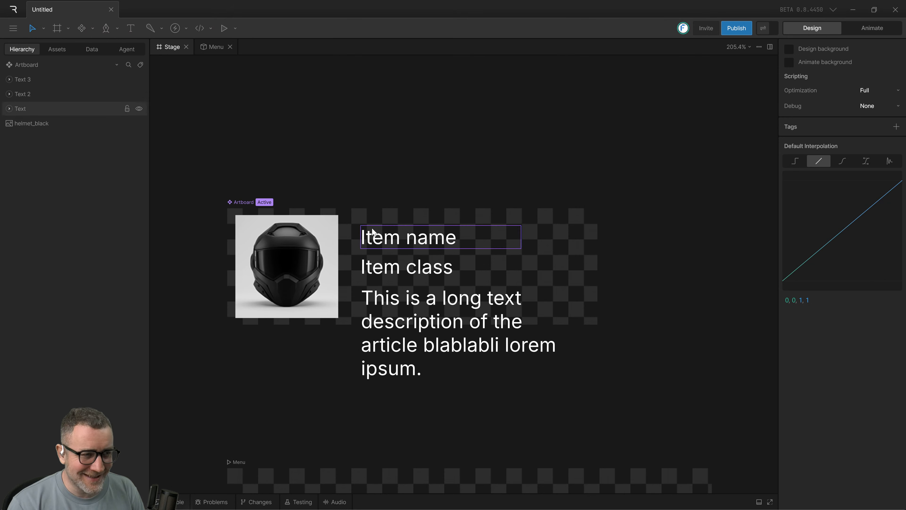
Set the font size of the "Item name" text to 30.
double_click(380, 236)
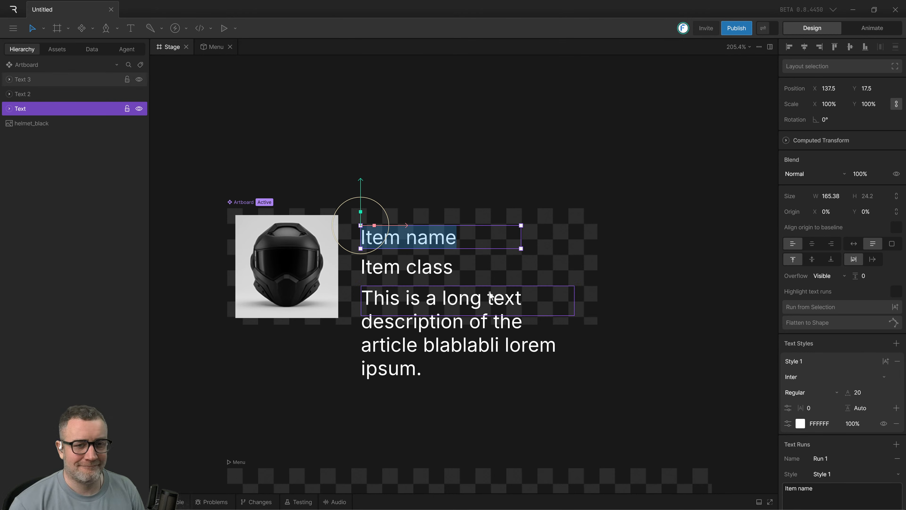
left_click(610, 354)
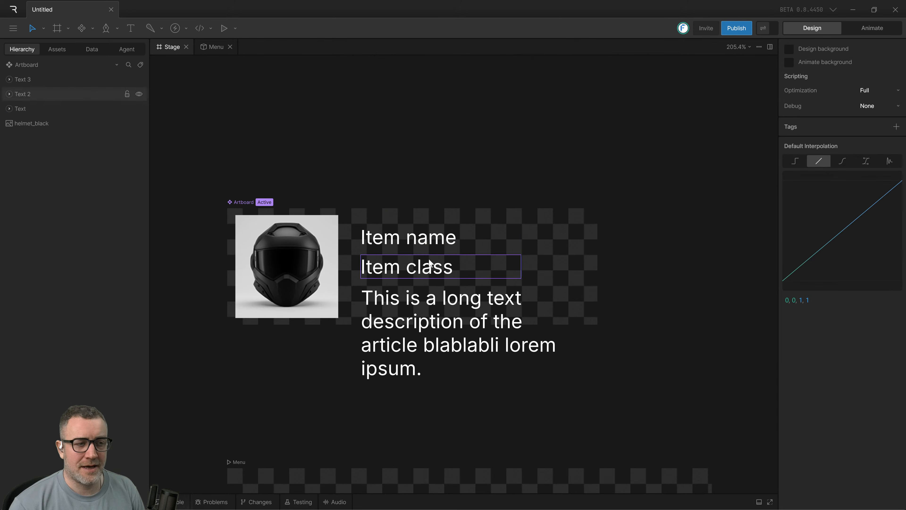
left_click(425, 240)
left_click(425, 240)
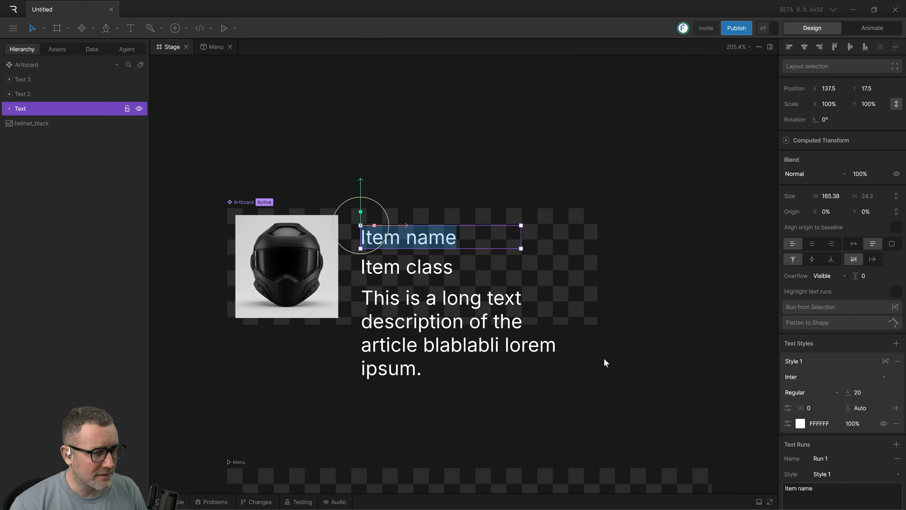
left_click(858, 392)
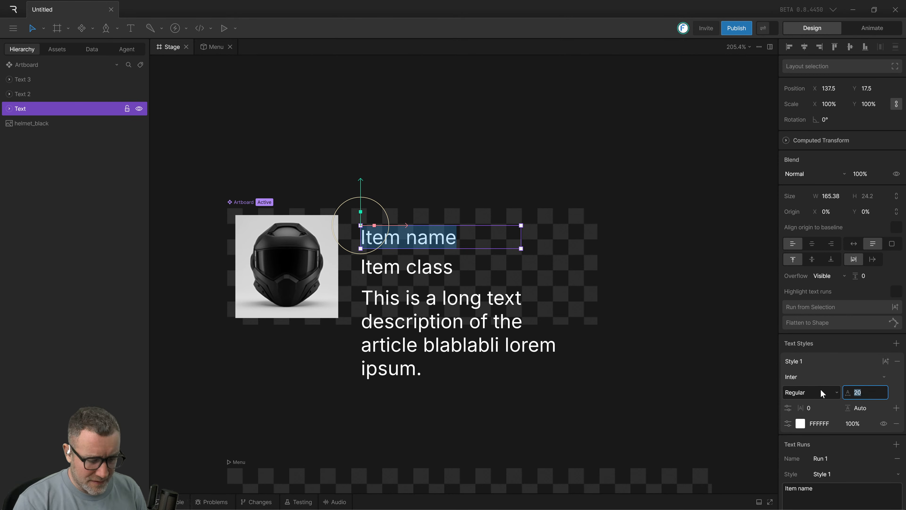
type("30")
key("Return")
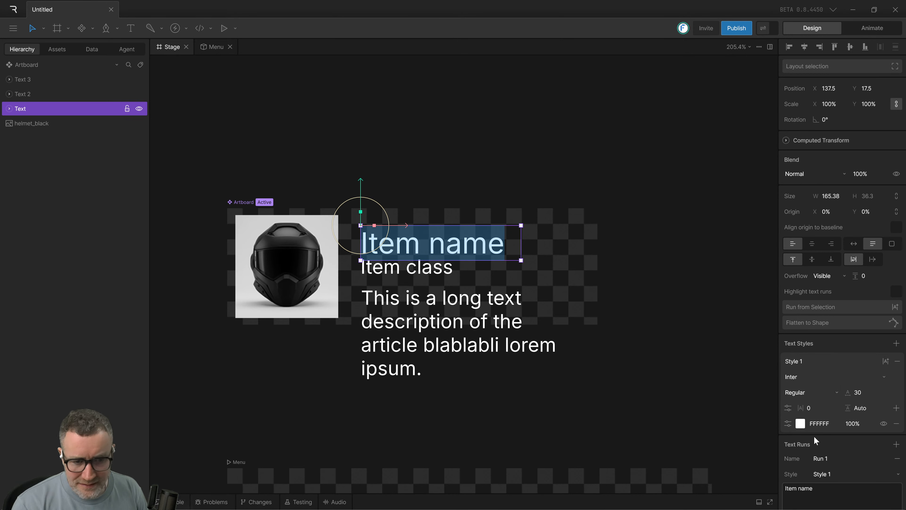
Change the font weight of the "Item name" text to Bold and deselect it.
left_click(801, 377)
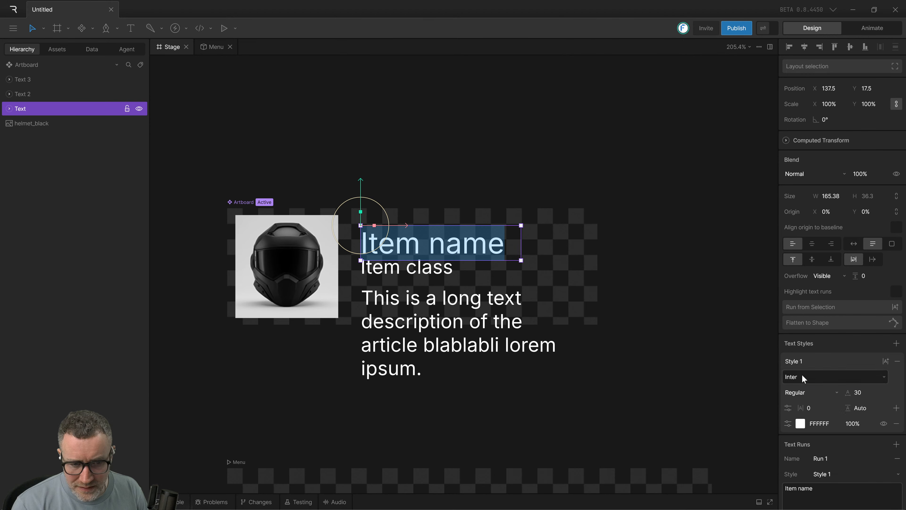
left_click(792, 388)
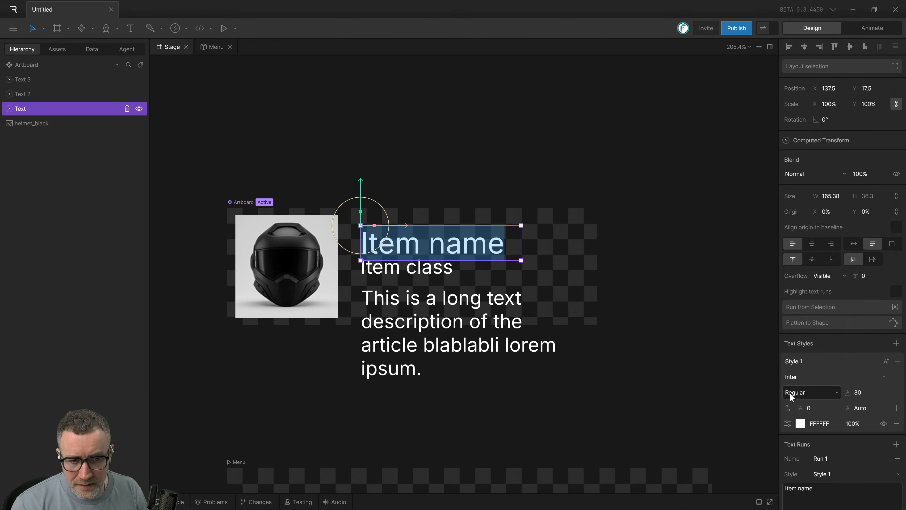
left_click(790, 393)
left_click(802, 468)
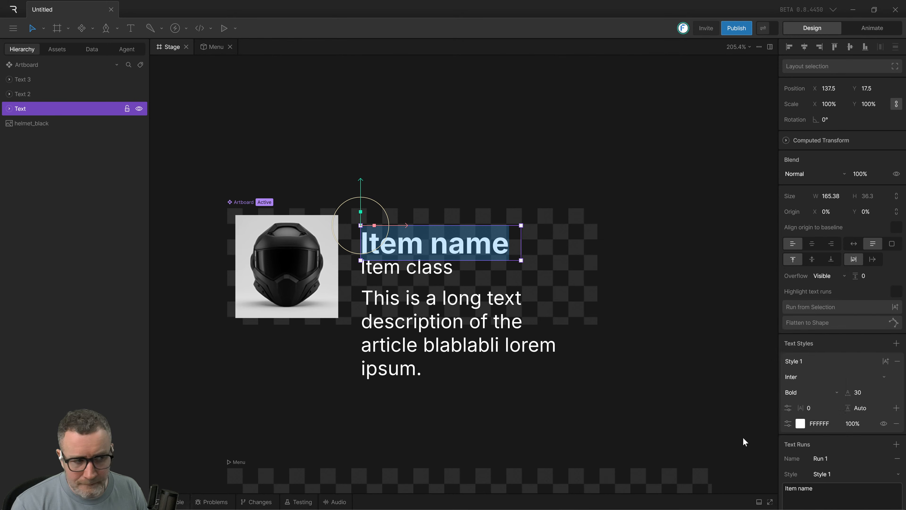
left_click(607, 391)
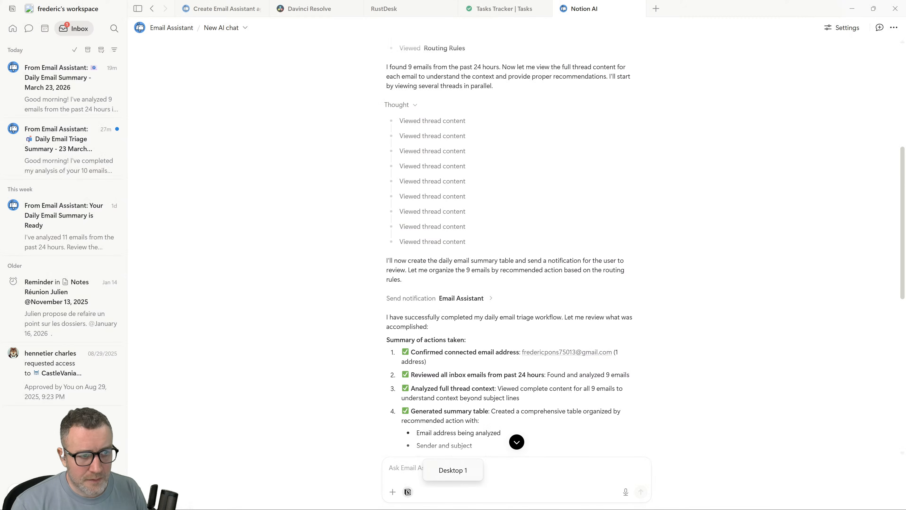
Switch to the Arc browser, watch the tutorial's part on styling the item class and adding the long description, and pause it.
key("ctrl+super+Right")
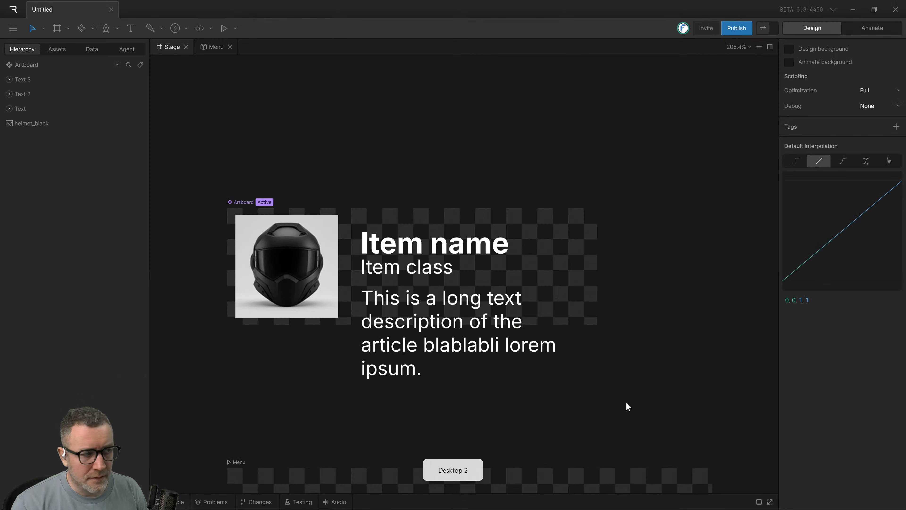
key("alt+Tab")
key("alt+Tab")
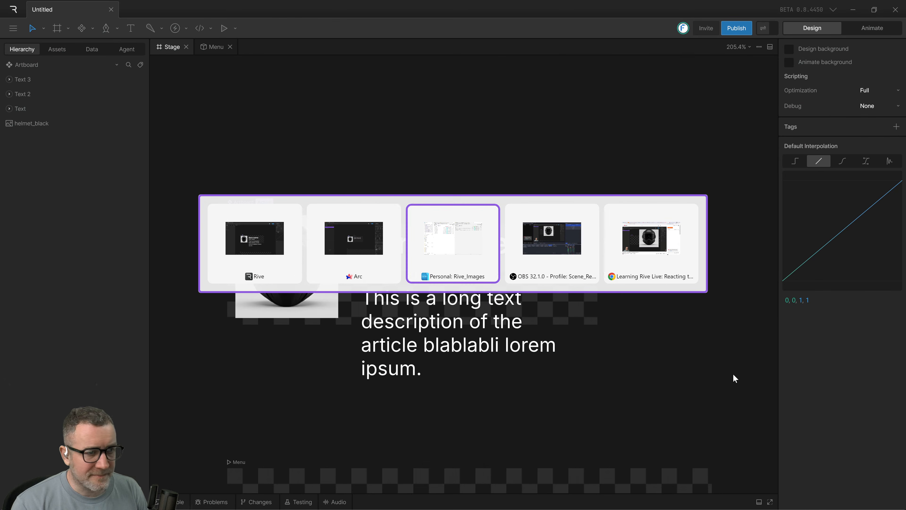
key("alt+Tab")
key("Escape")
key("alt+Tab")
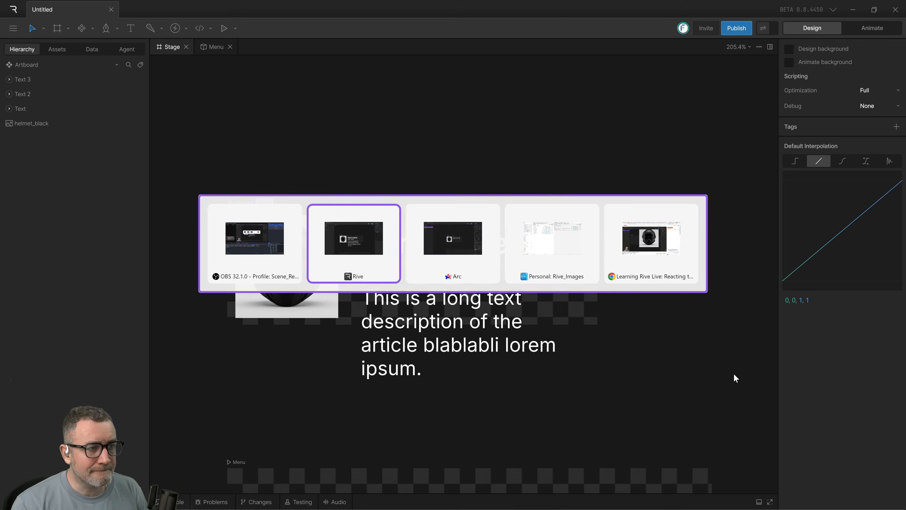
key("alt+Tab")
left_click(734, 374)
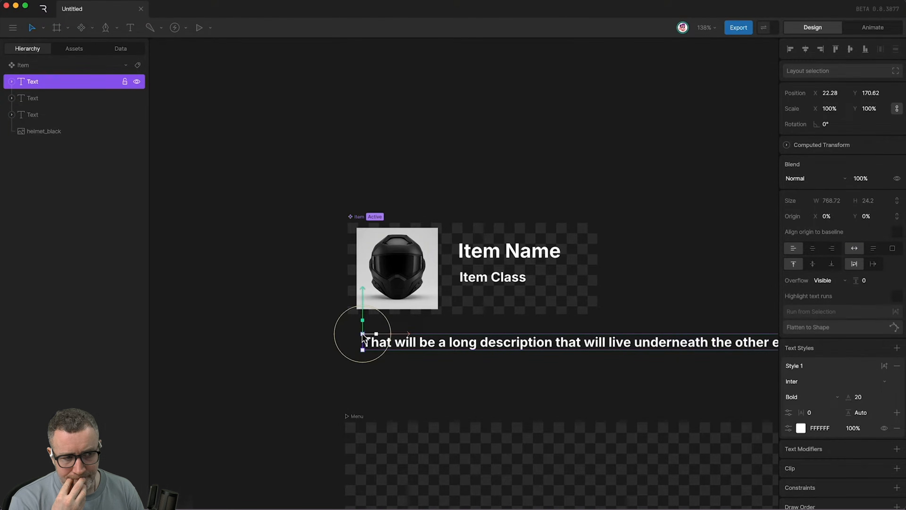
left_click(317, 291)
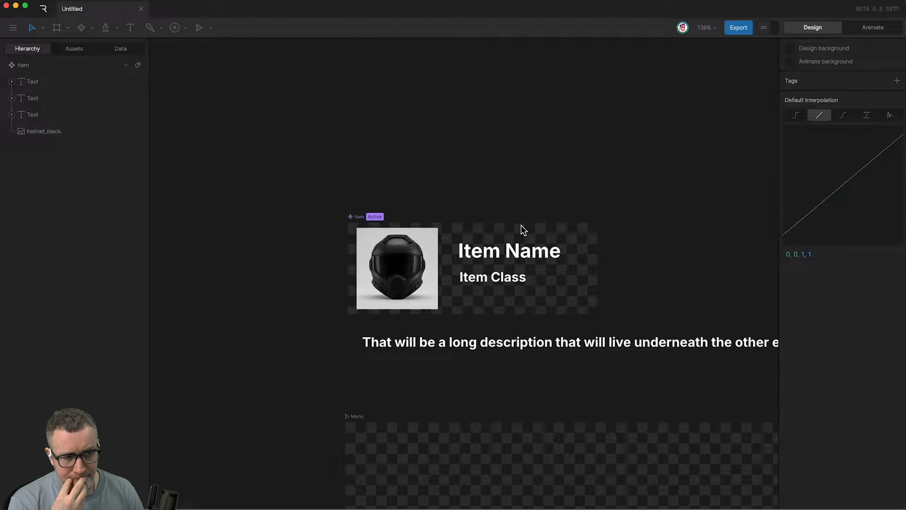
left_click(710, 368)
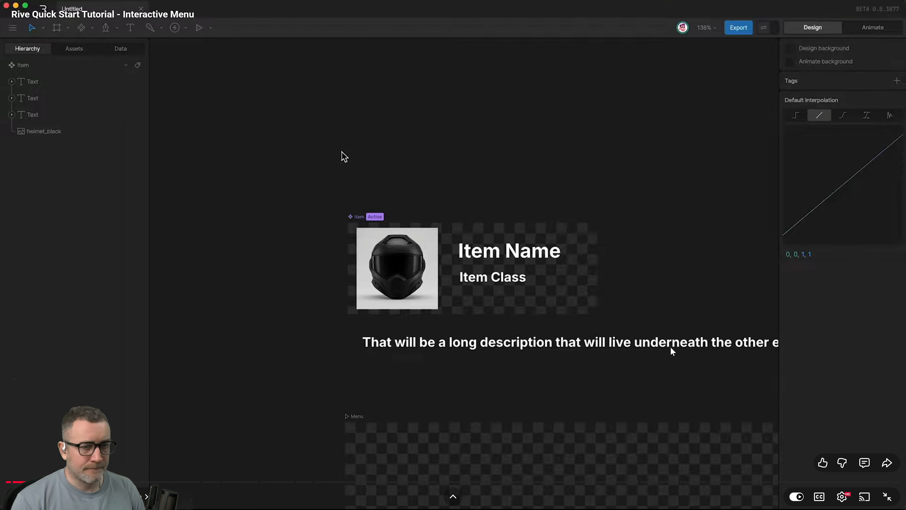
Return to the Rive desktop app, make the "Item class" text Bold and move it slightly down to Y 51.
key("alt+Tab")
key("alt+Tab")
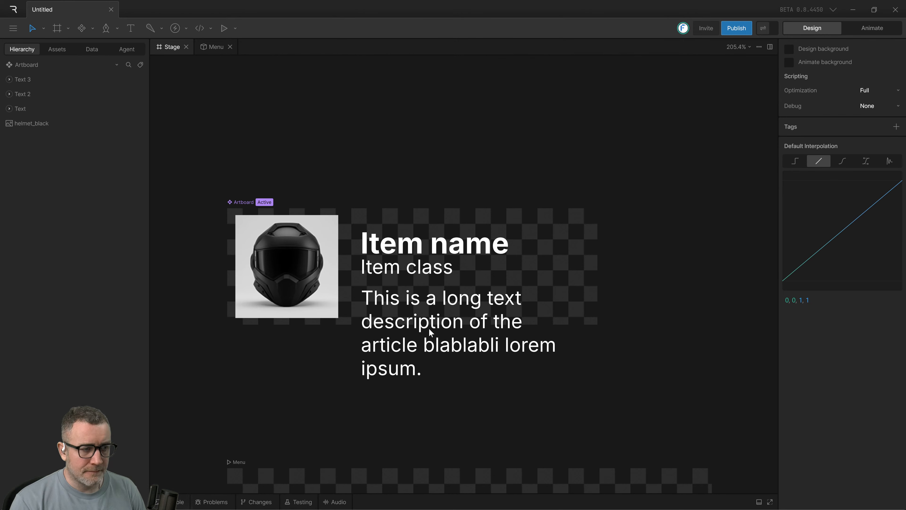
left_click(393, 231)
left_click(413, 275)
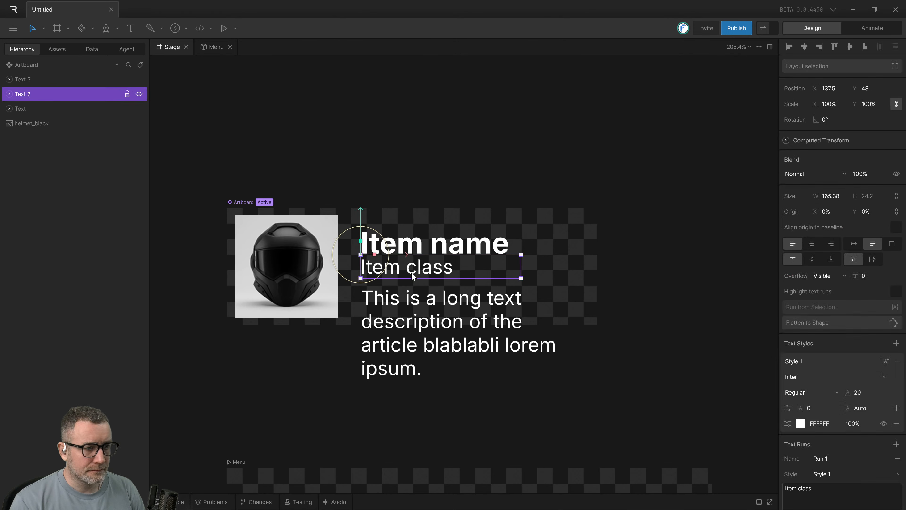
double_click(420, 273)
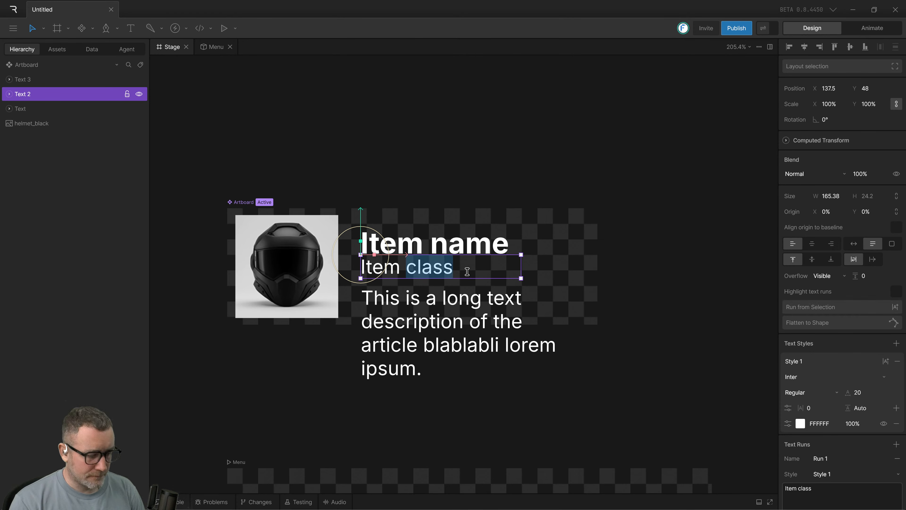
key("ctrl+a")
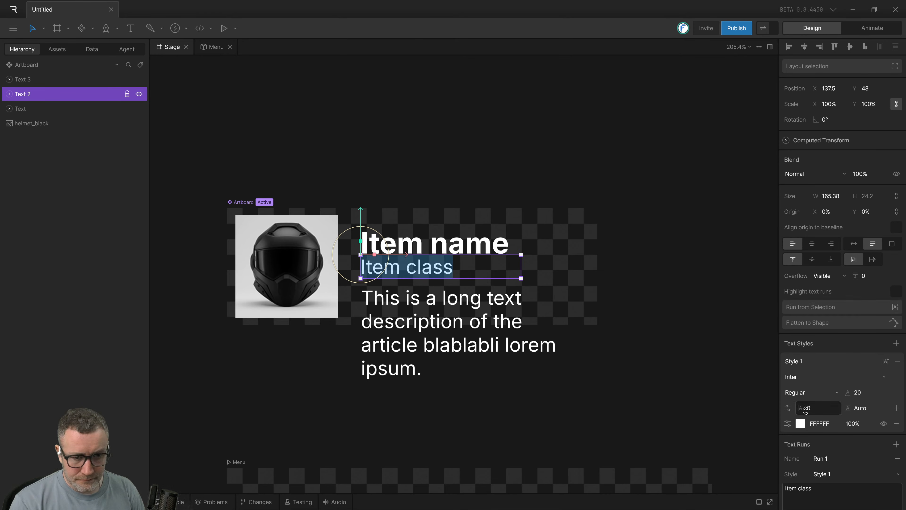
left_click(799, 392)
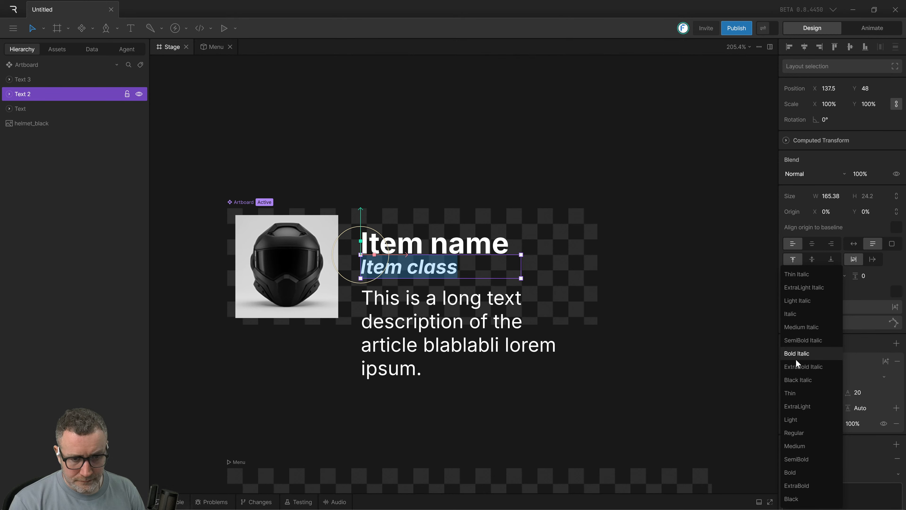
left_click(789, 472)
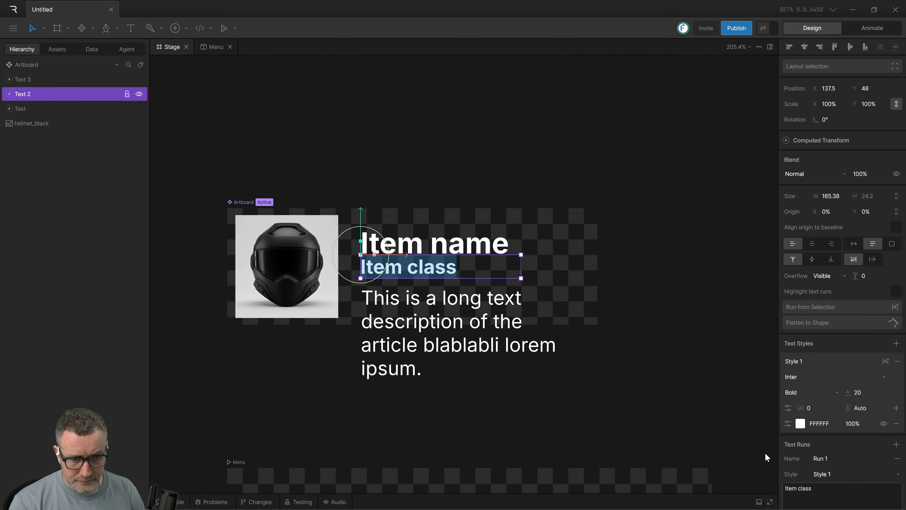
left_click(569, 393)
left_click_drag(385, 267, 386, 273)
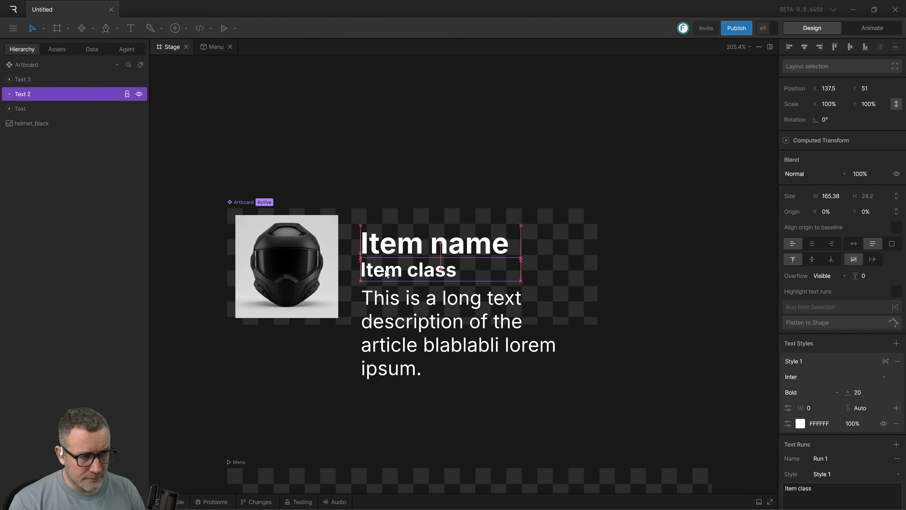
Examine the description text's bounding box and which of its lines can be selected on the stage.
left_click(391, 300)
left_click(394, 338)
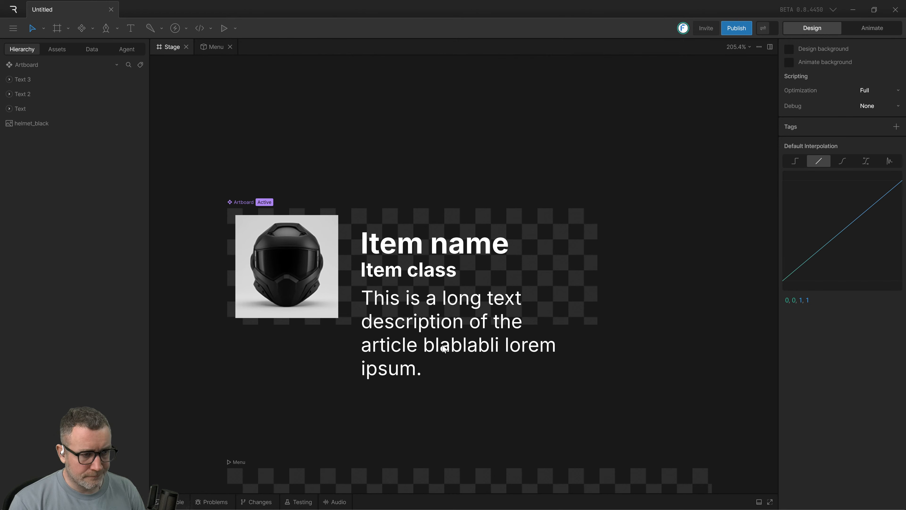
left_click_drag(374, 362, 401, 409)
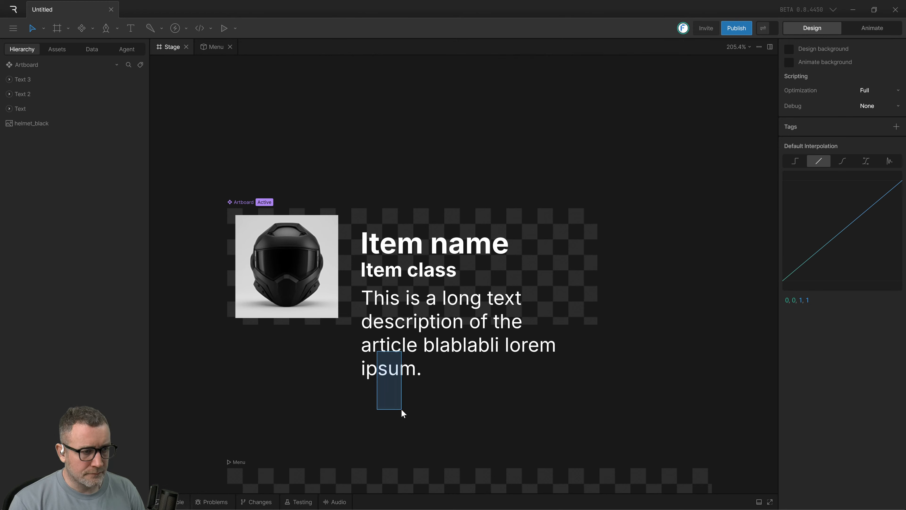
key("ctrl+a")
left_click(439, 366)
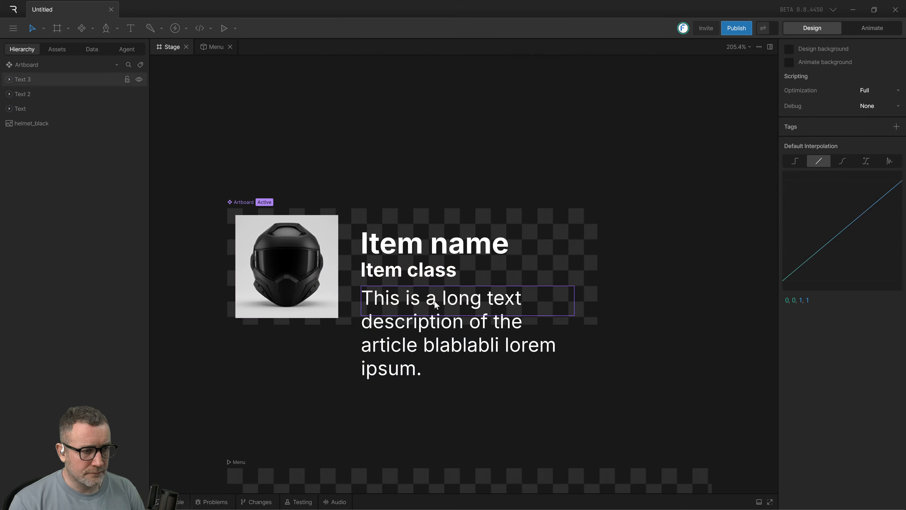
left_click(435, 305)
left_click(439, 355)
left_click(462, 302)
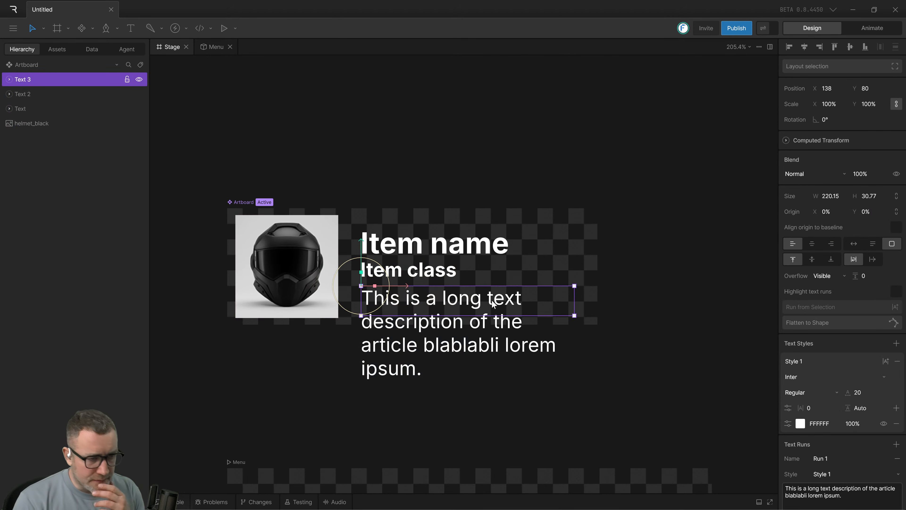
double_click(462, 302)
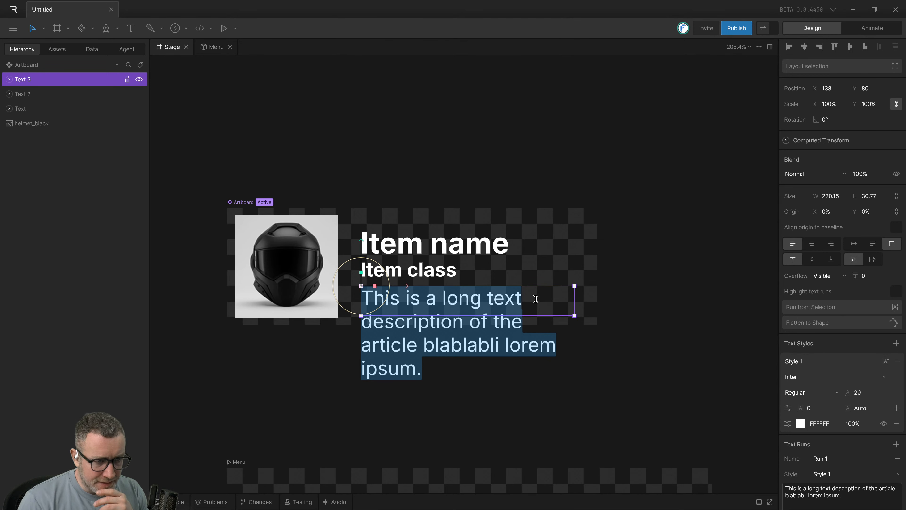
left_click(589, 399)
left_click(499, 294)
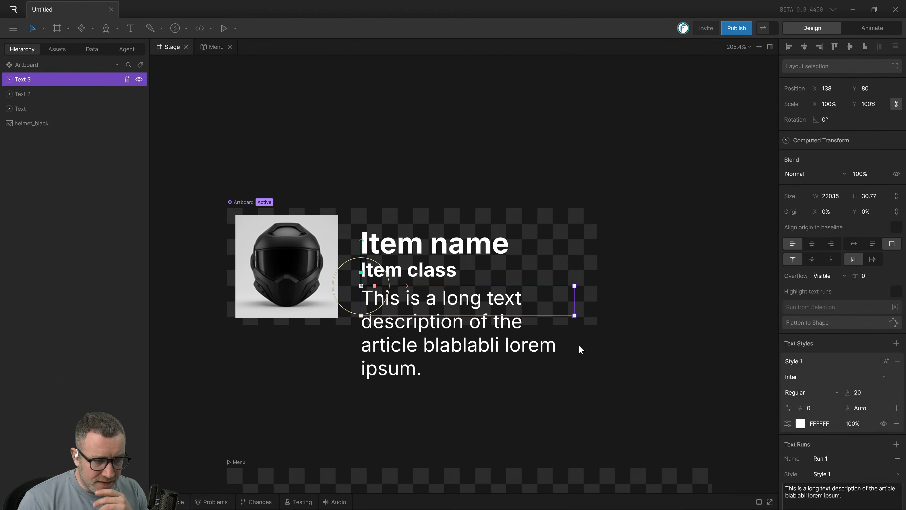
left_click(563, 393)
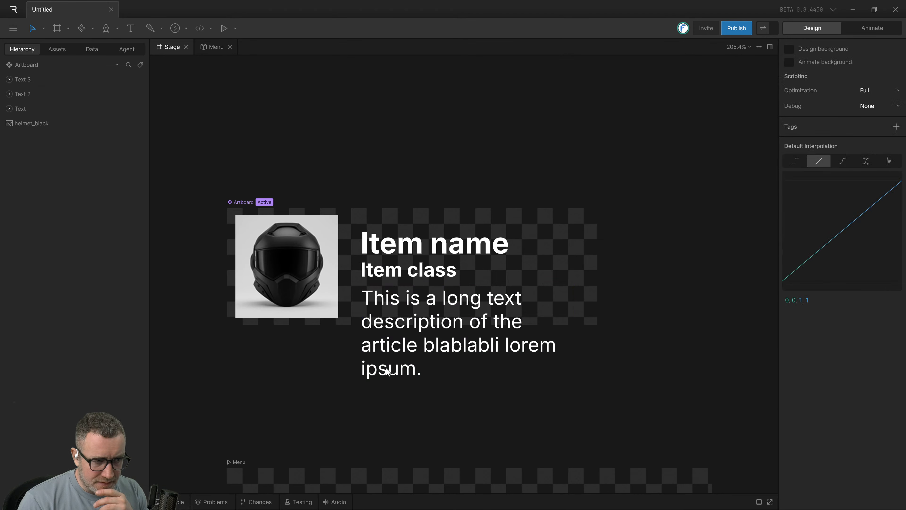
left_click(417, 308)
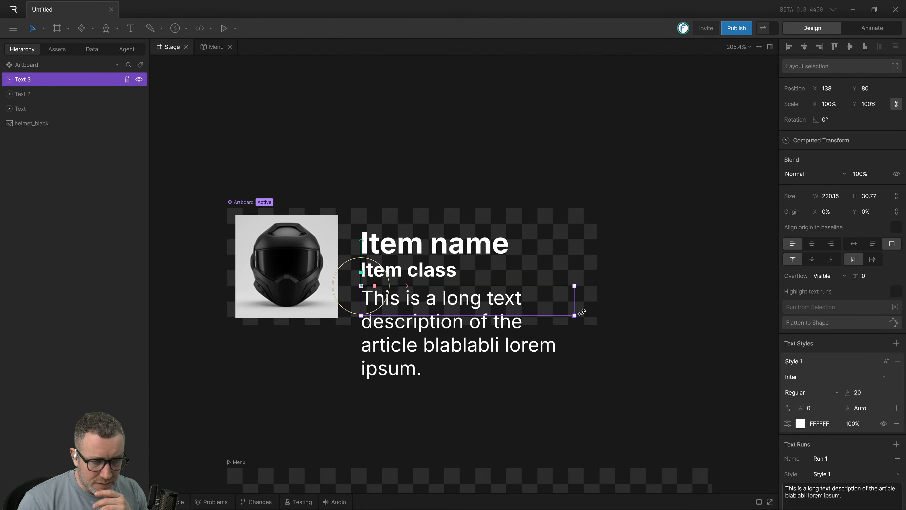
double_click(515, 299)
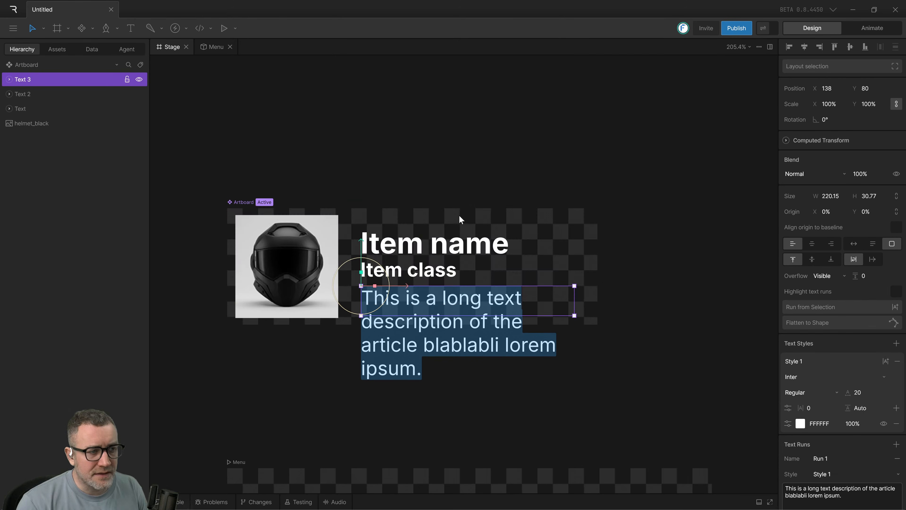
Switch to the Arc browser, watch the tutorial's part on layout tools and selecting the Item artboard, and pause it.
key("alt+Tab")
left_click(451, 231)
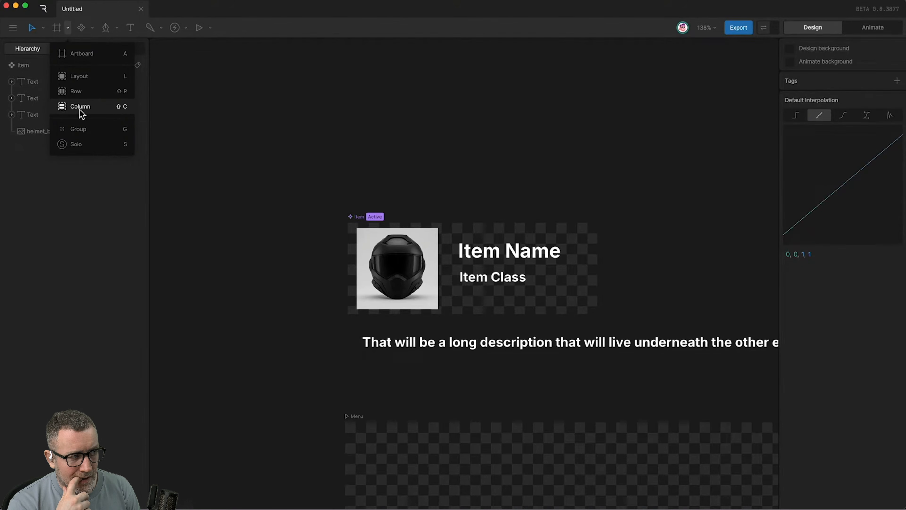
left_click(315, 274)
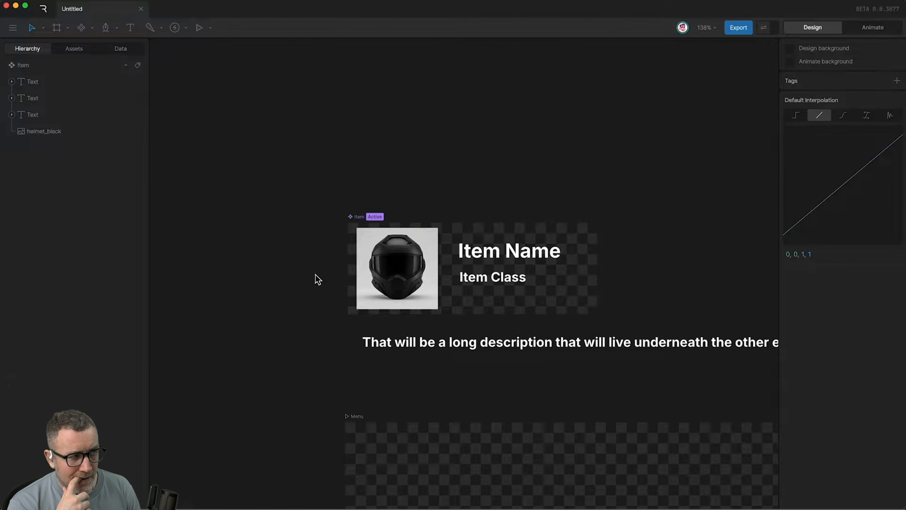
left_click(358, 218)
left_click(356, 417)
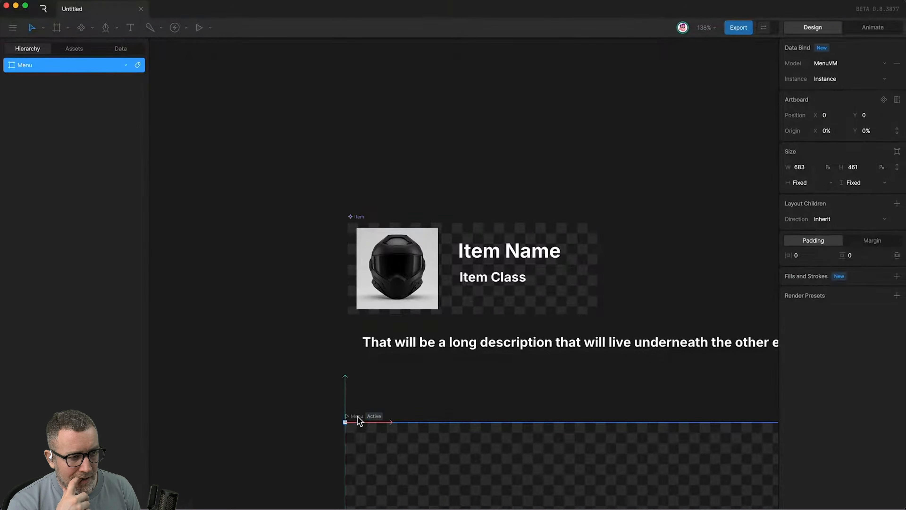
left_click(292, 273)
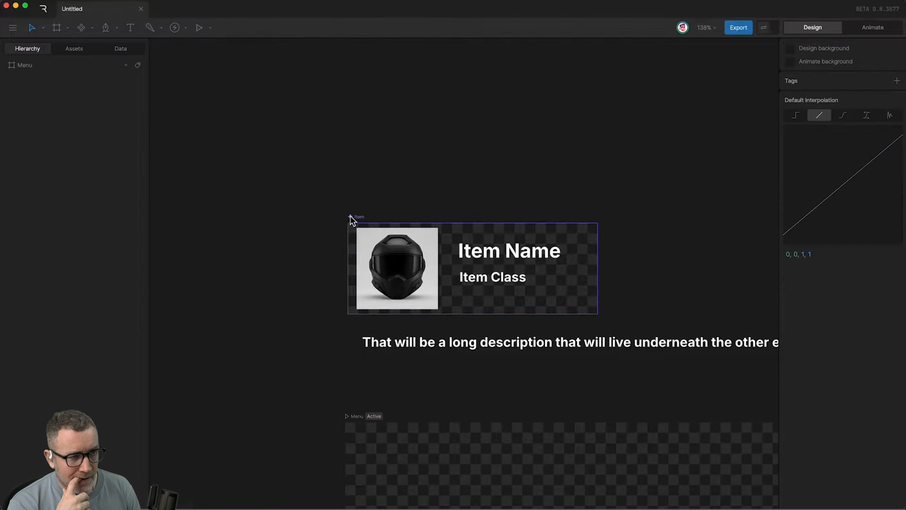
left_click(357, 217)
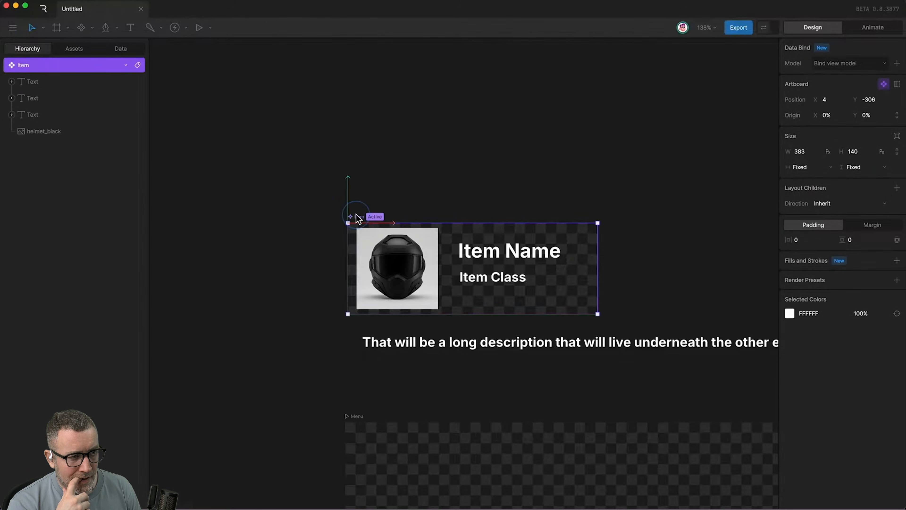
Watch the tutorial's part on wrapping the item name and class texts in a column layout named text column, and pause it.
left_click(452, 229)
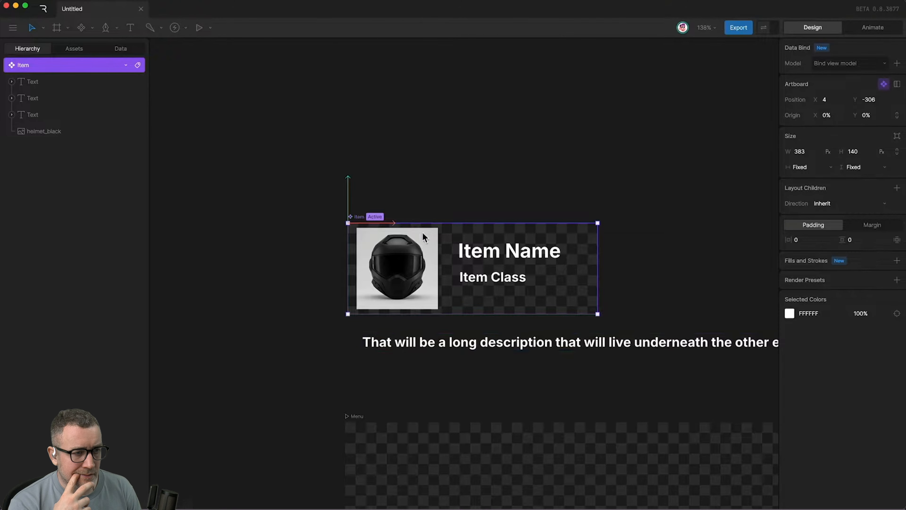
left_click(476, 252)
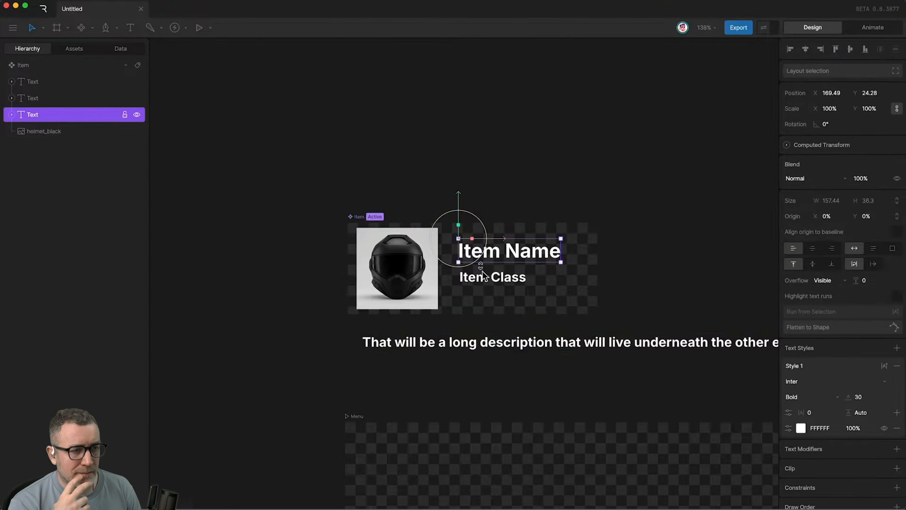
left_click(492, 278, "shift")
key("shift+a")
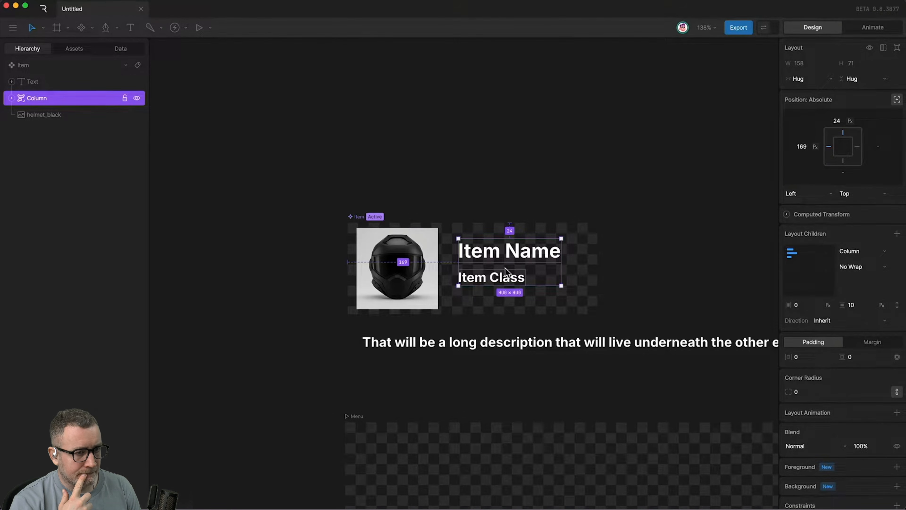
double_click(38, 97)
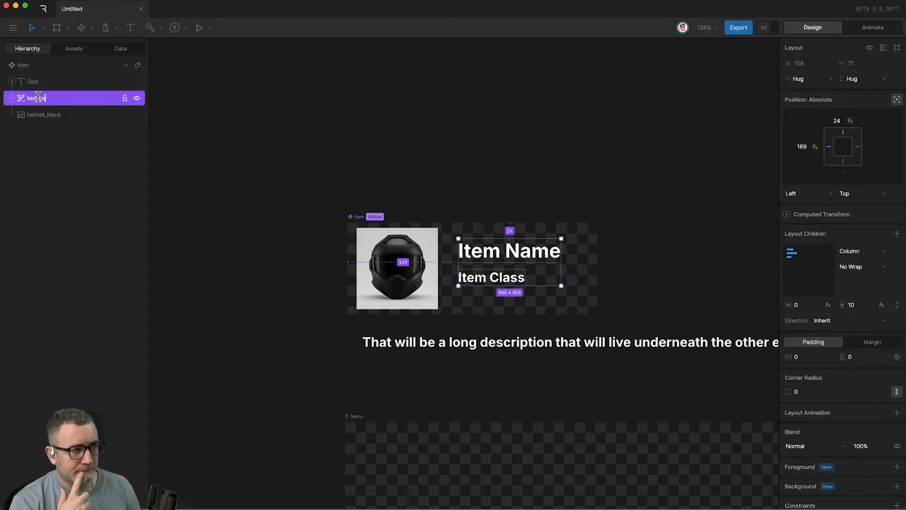
left_click(14, 97)
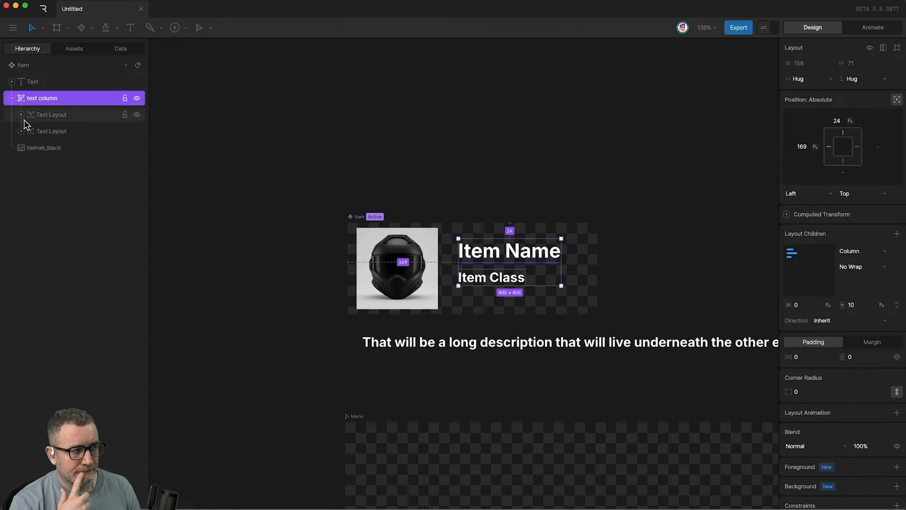
left_click(44, 115)
left_click(45, 132)
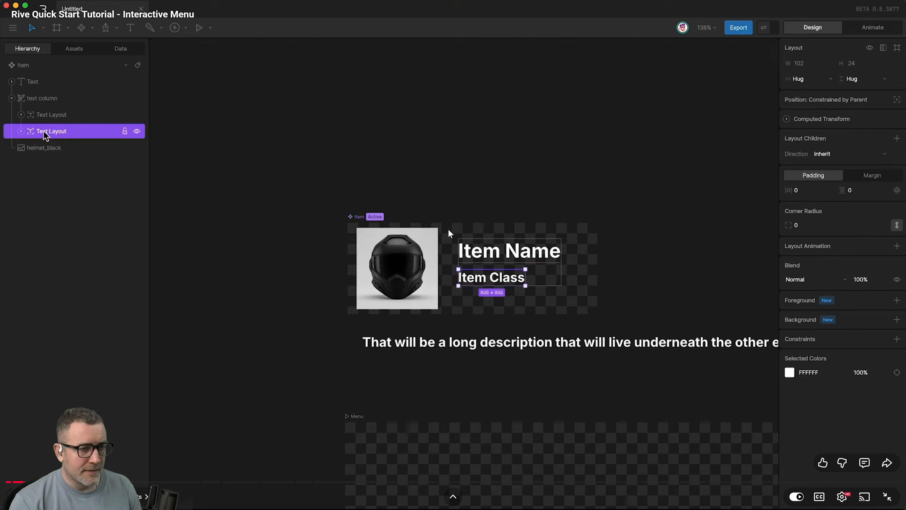
Switch to the Rive desktop app and wrap the "Item name" and "Item class" texts together in a column layout.
key("alt+Tab")
left_click(436, 248)
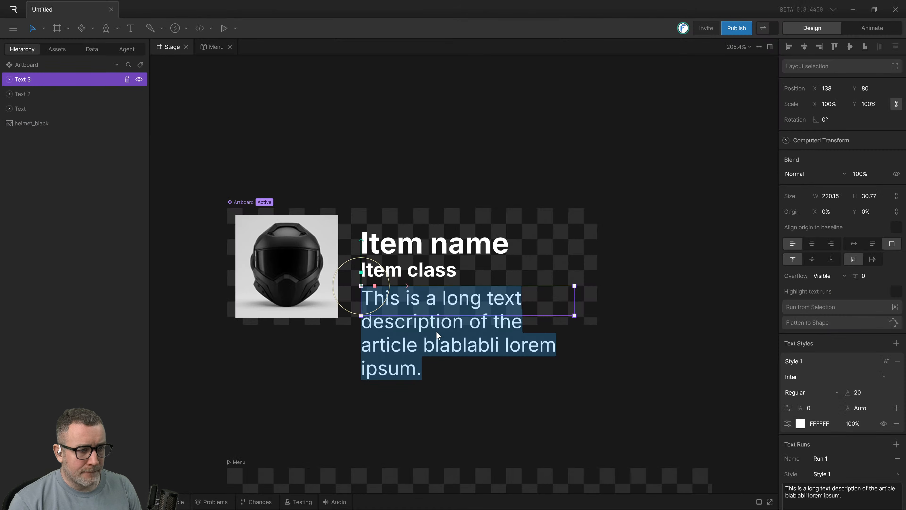
left_click(432, 272)
left_click(424, 247, "shift")
key("shift+a")
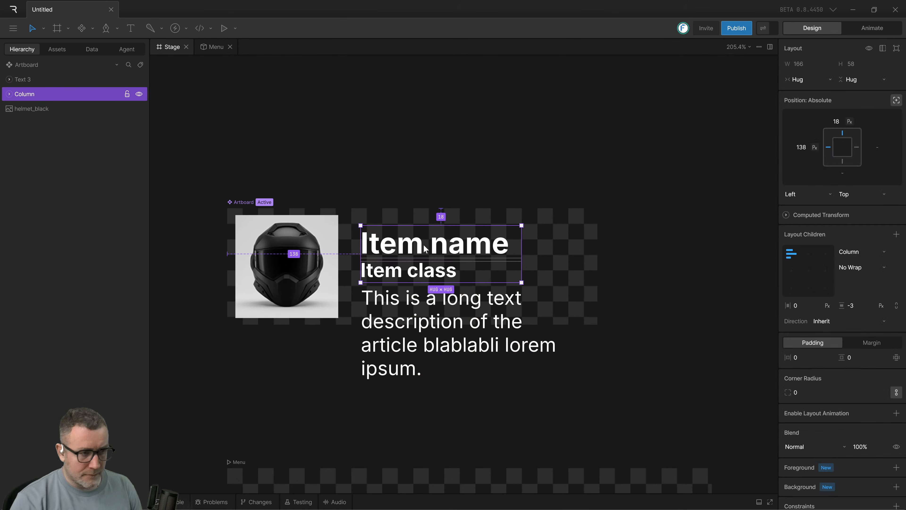
Rename the column layout holding the two item texts as "text column".
double_click(20, 94)
type("text col")
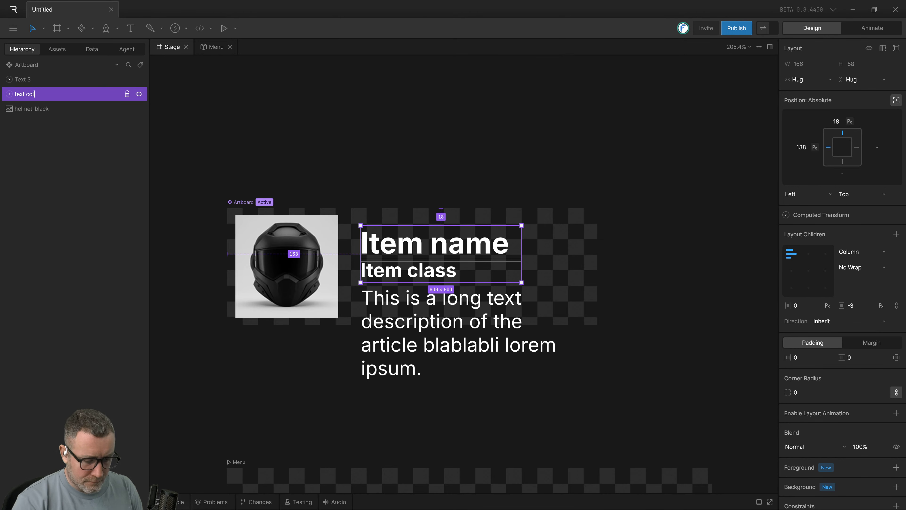
type("umn")
left_click(418, 168)
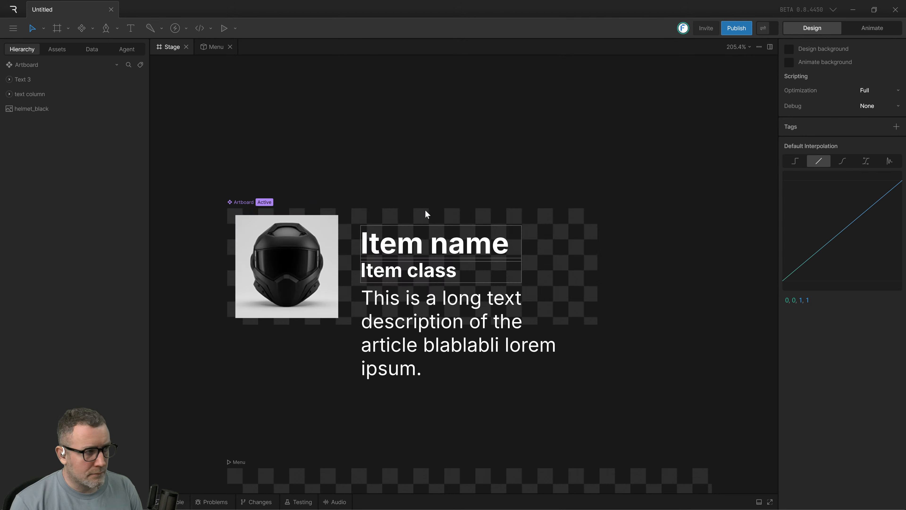
Switch to the Arc browser, watch the tutorial's part on adjusting the column's vertical gap, and pause it.
key("alt+Tab")
key("alt+Tab")
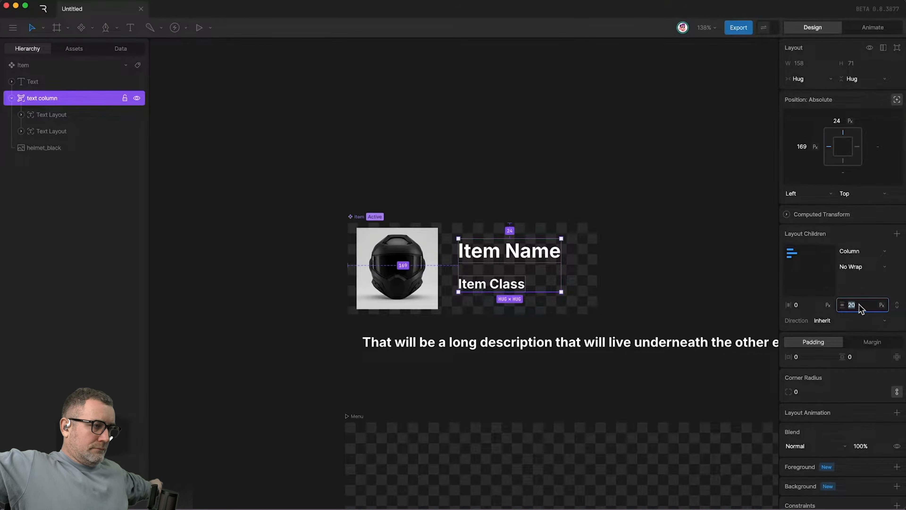
left_click(428, 205)
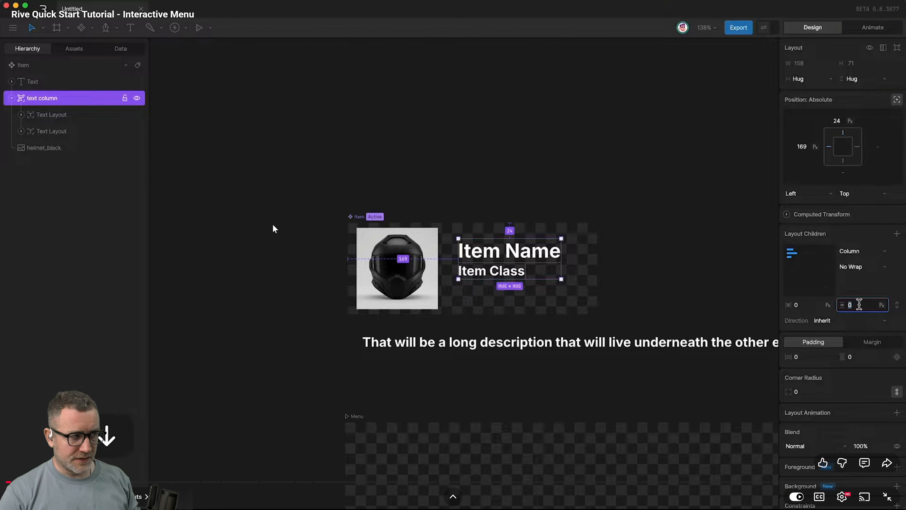
Return to the Rive desktop app and examine the two text layouts nested inside the text column.
key("alt+Tab")
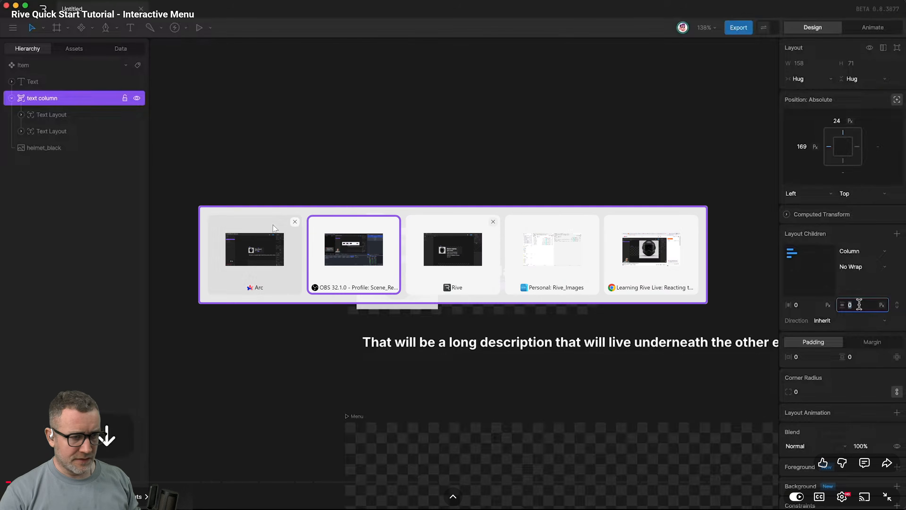
key("alt+Tab")
key("alt+Tab")
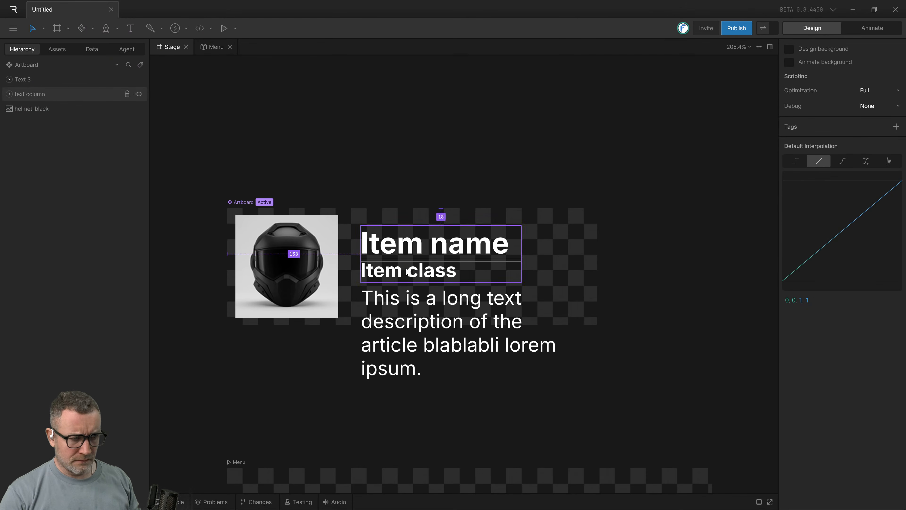
left_click(426, 277)
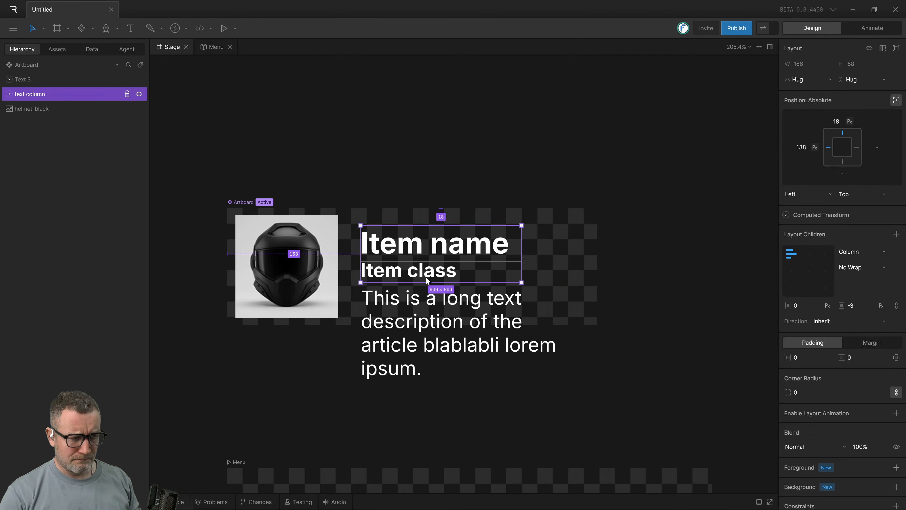
left_click(11, 94)
left_click(42, 123)
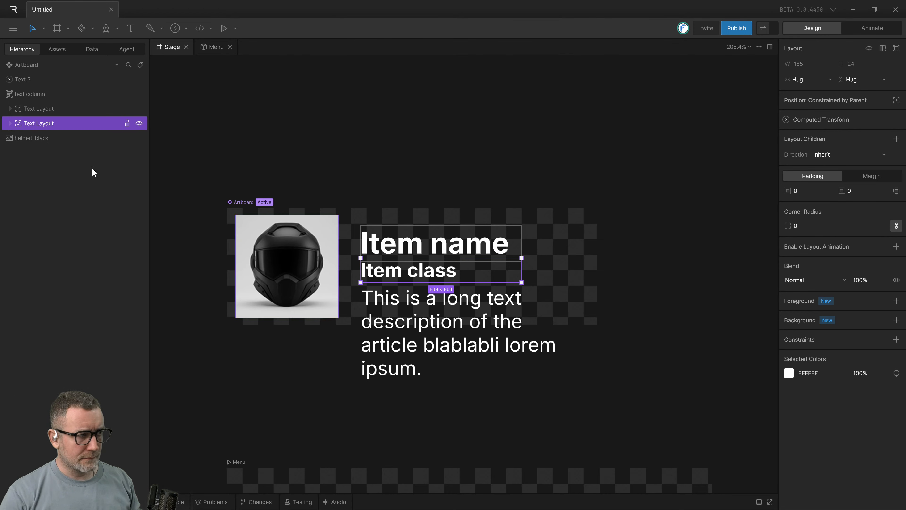
double_click(54, 110)
left_click(59, 123)
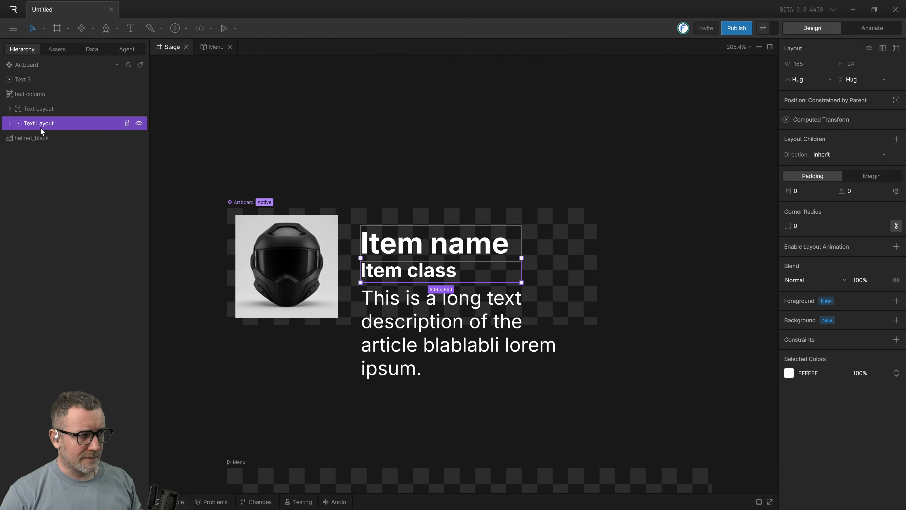
Move the "Item class" text down within its text layout to Y 12.5.
left_click(18, 123)
left_click(33, 138)
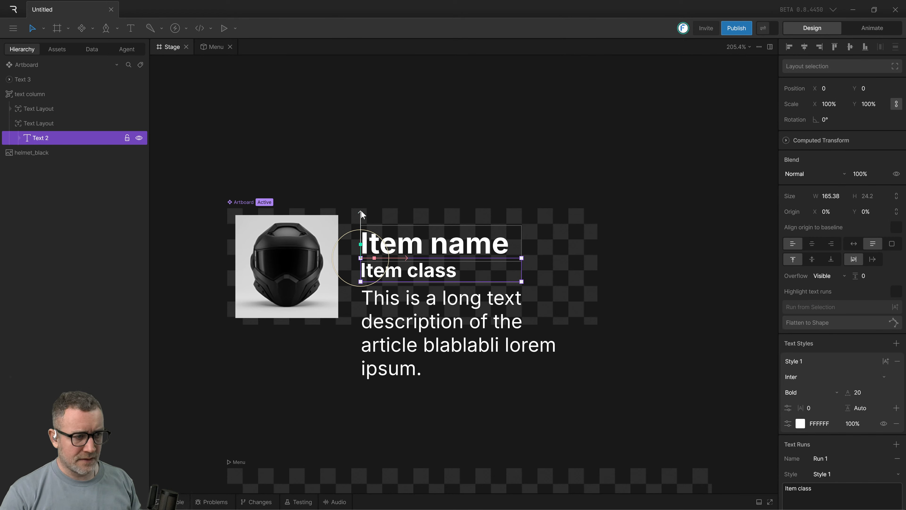
left_click_drag(362, 212, 362, 225)
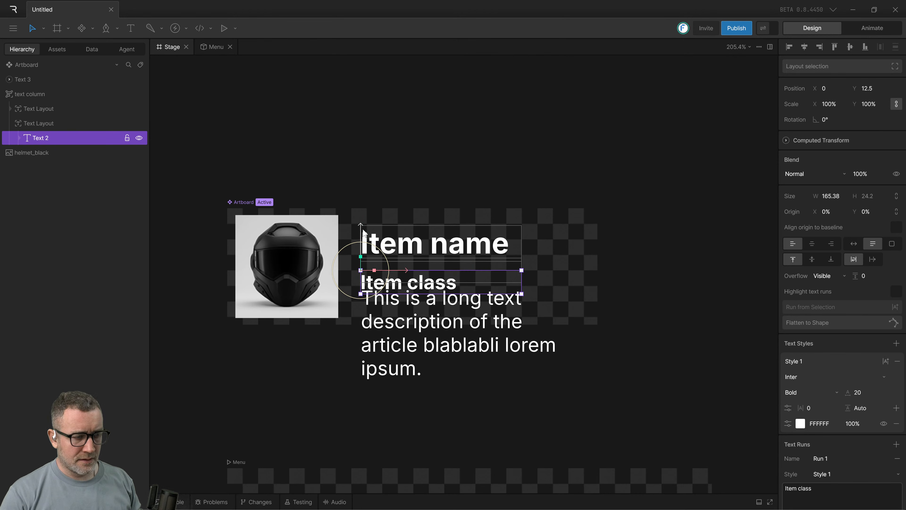
left_click(467, 400)
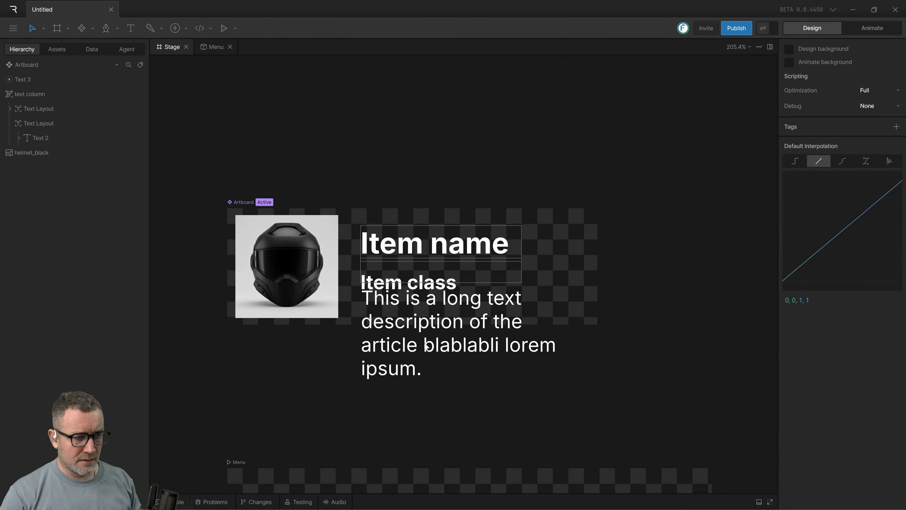
Move the long description text below the item artboard, to about X 137.5, Y 140.5.
left_click_drag(430, 305, 429, 366)
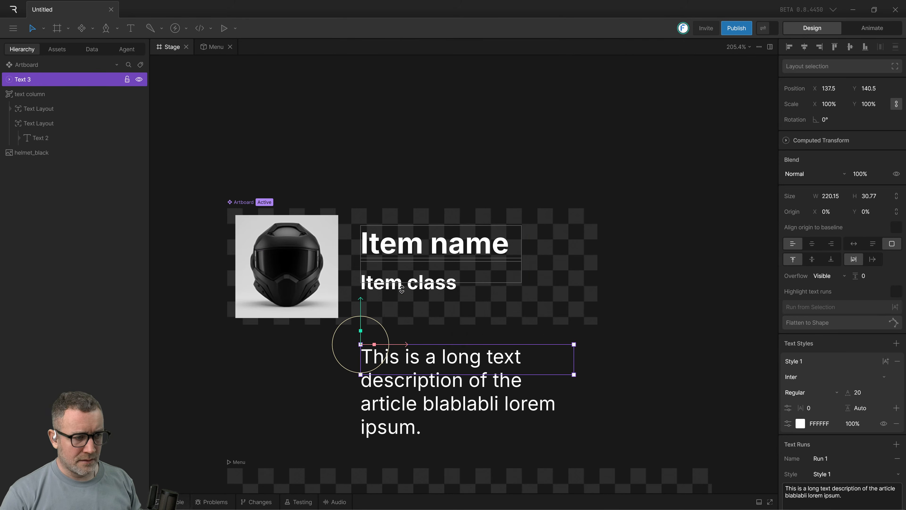
left_click(403, 279)
left_click(590, 321)
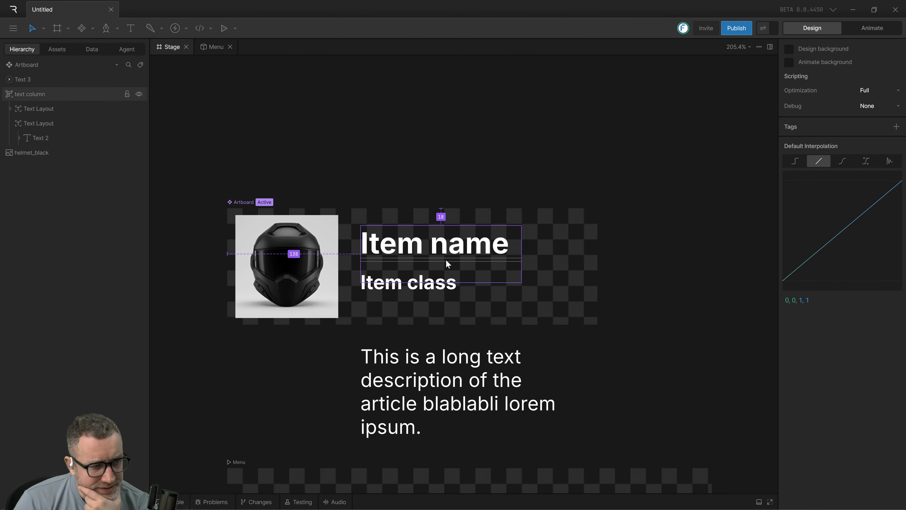
Resize the text column to a fixed height of 59 px from its bottom edge, and extend its top edge slightly upward.
left_click(385, 284)
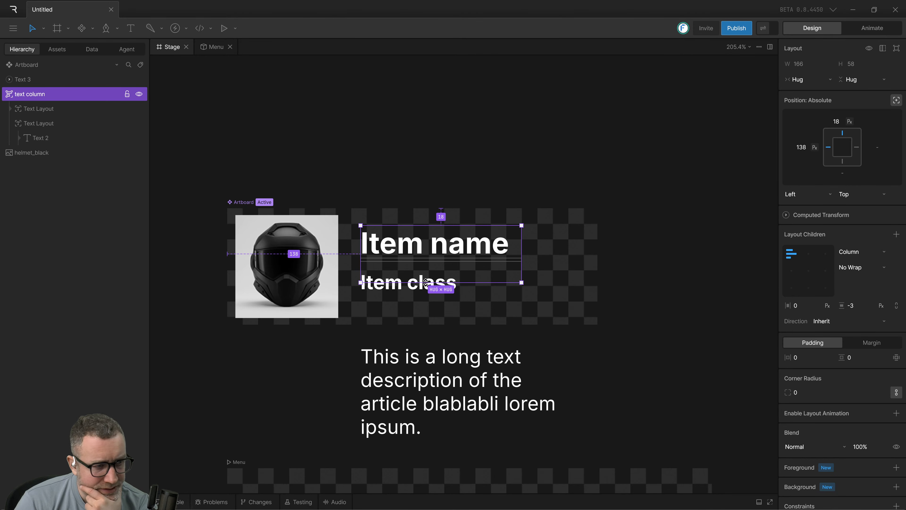
mouse_move(427, 286)
left_mouse_down()
mouse_move(427, 306)
mouse_move(438, 281)
left_mouse_up()
left_click(366, 334)
left_click(33, 99)
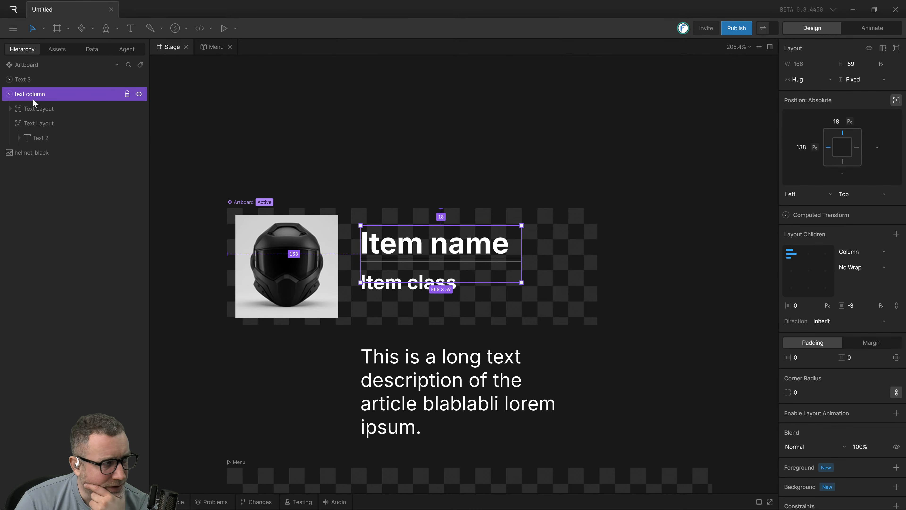
mouse_move(440, 221)
left_mouse_down()
mouse_move(442, 183)
mouse_move(442, 224)
mouse_move(442, 214)
left_mouse_up()
left_click(522, 329)
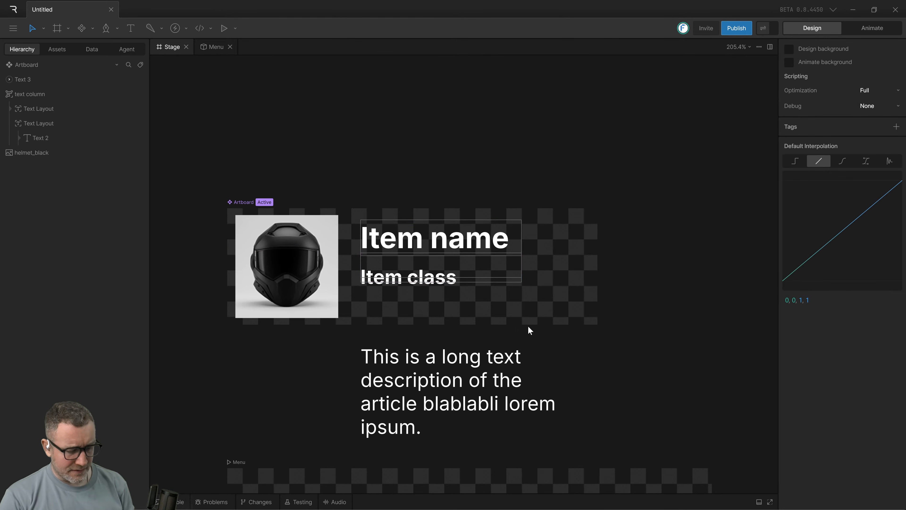
Undo the column resizing, the text moves and the column layout wrapping of the two item texts.
key("ctrl+z")
key("ctrl+z")
key("ctrl+z")
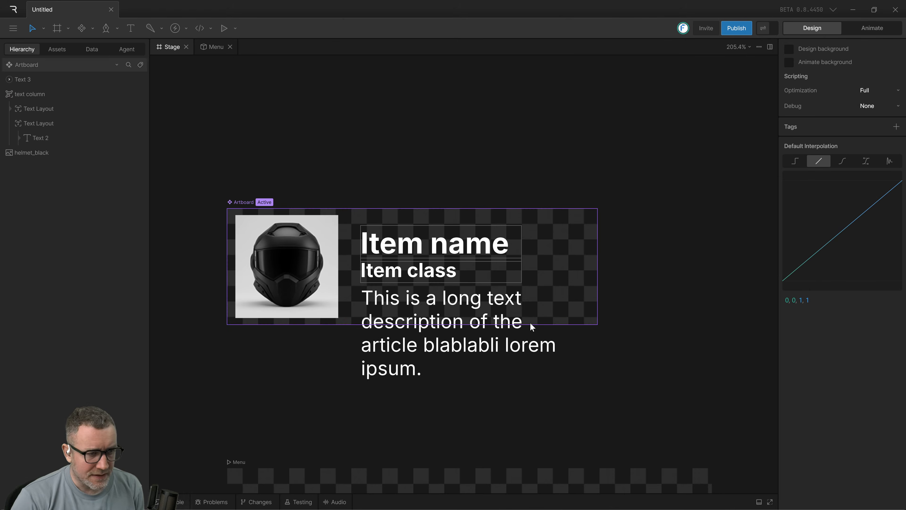
key("ctrl+z")
key("ctrl+z")
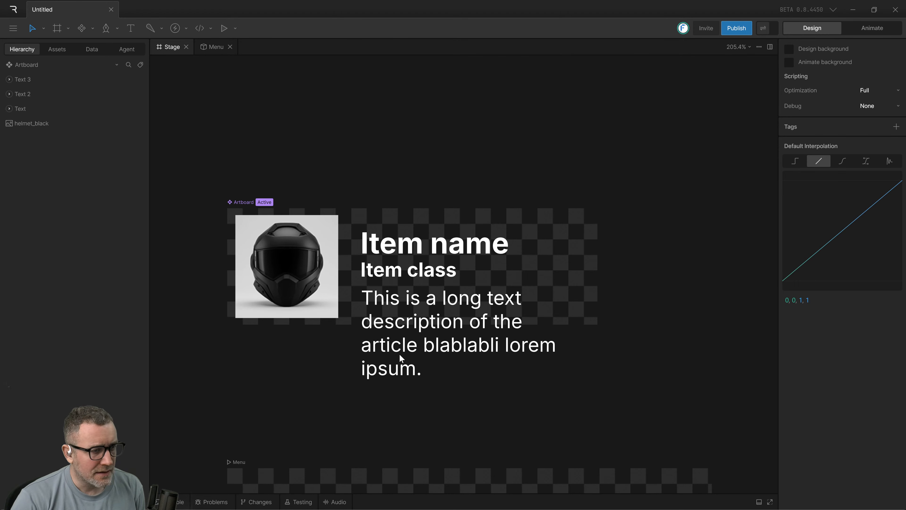
Move the long description text below the item artboard, to about X 162, Y 187.
left_click(399, 353)
left_click_drag(402, 300, 425, 403)
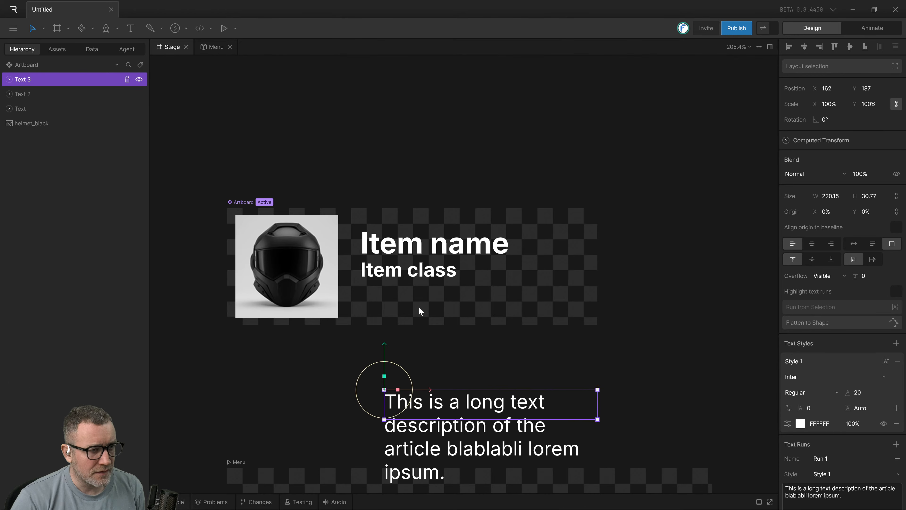
left_click(419, 308)
Move the "Item class" text straight down to about Y 67.5, leaving a gap beneath the "Item name" text.
left_click_drag(498, 256, 550, 140)
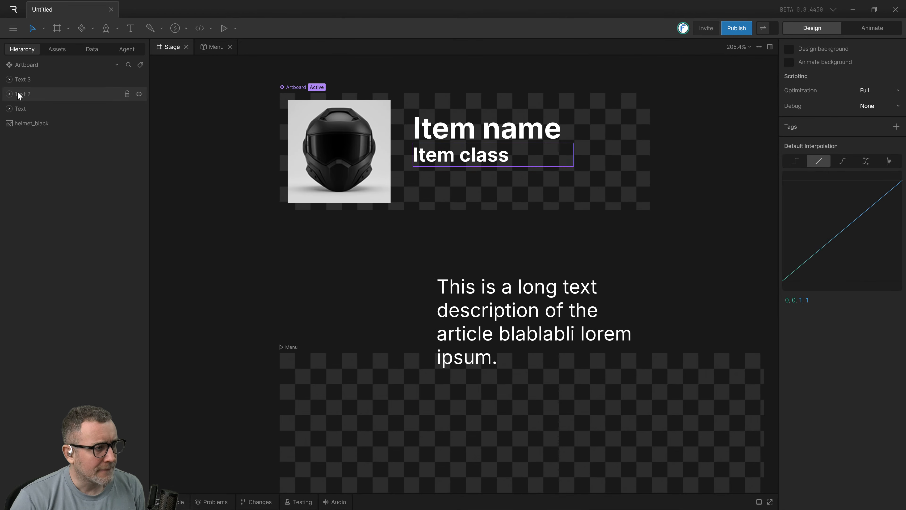
left_click(475, 162)
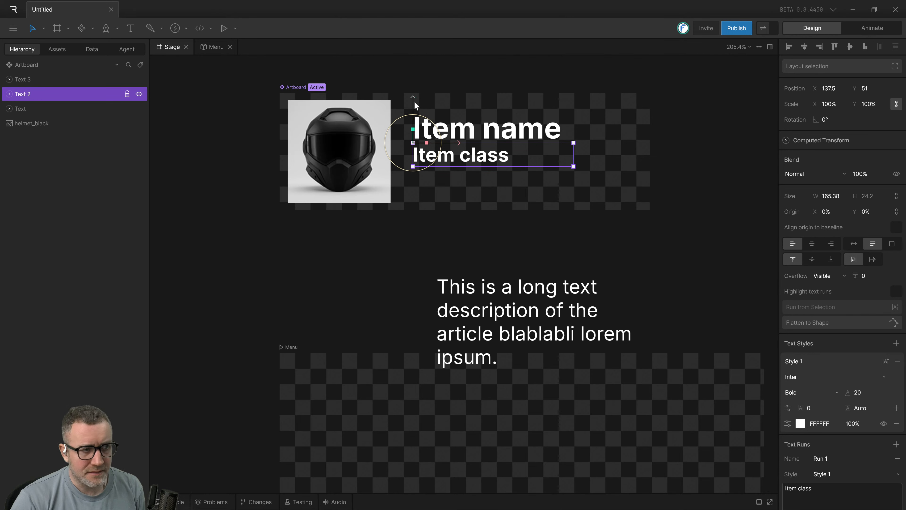
left_click_drag(412, 100, 414, 115)
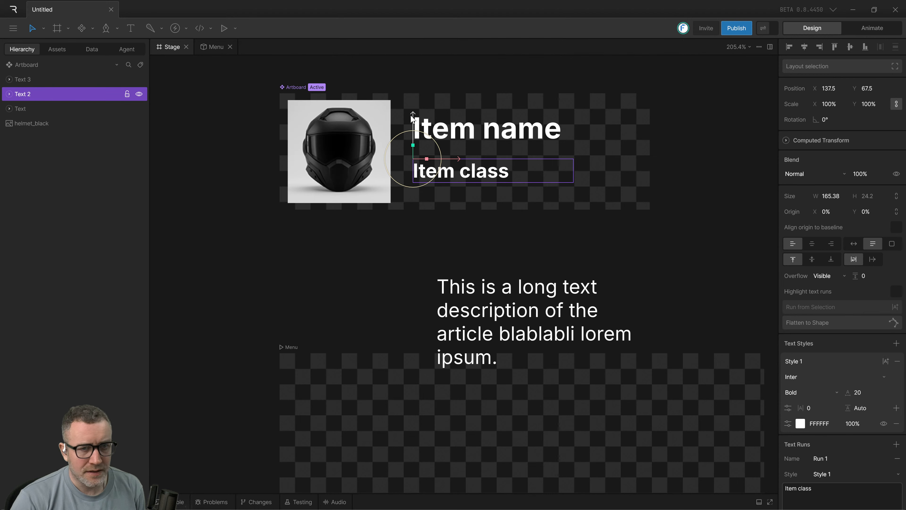
left_click(521, 135)
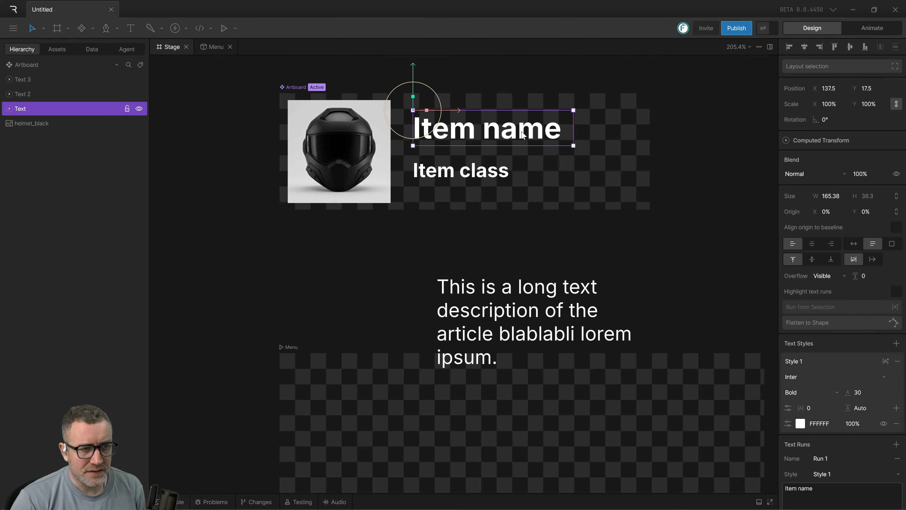
left_click(519, 220)
Add a test text reading "poiwaehrfolialwshedfoillh" below the "Item class" text, at about X 182, Y 112.
left_click_drag(483, 242, 458, 252)
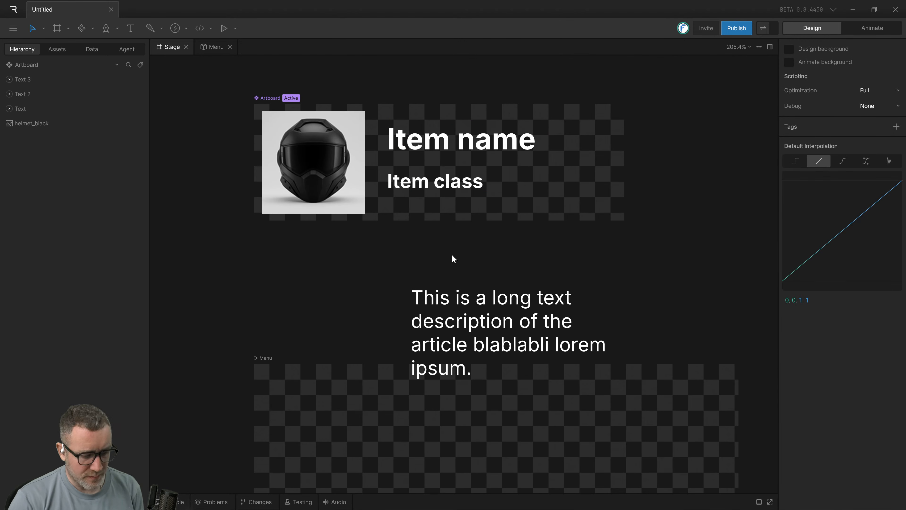
key("t")
left_click(430, 210)
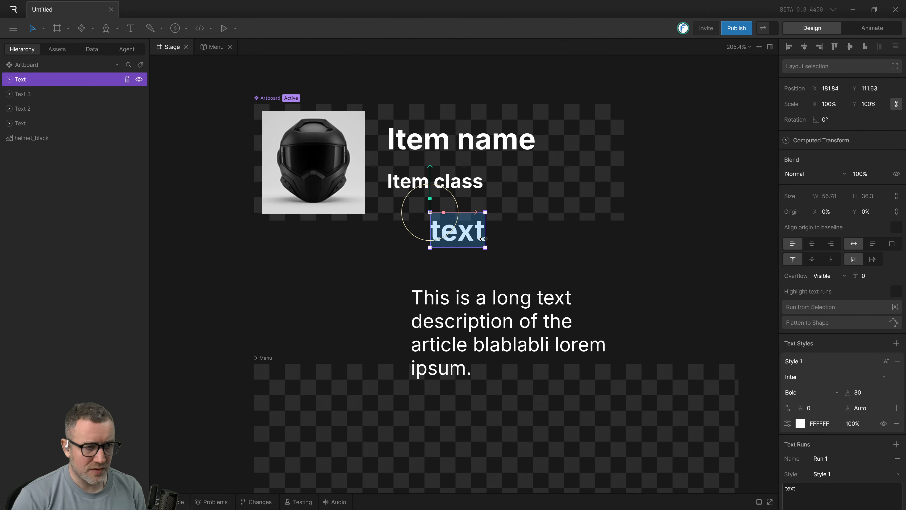
type("poiwaehrfolialwshedfoillh")
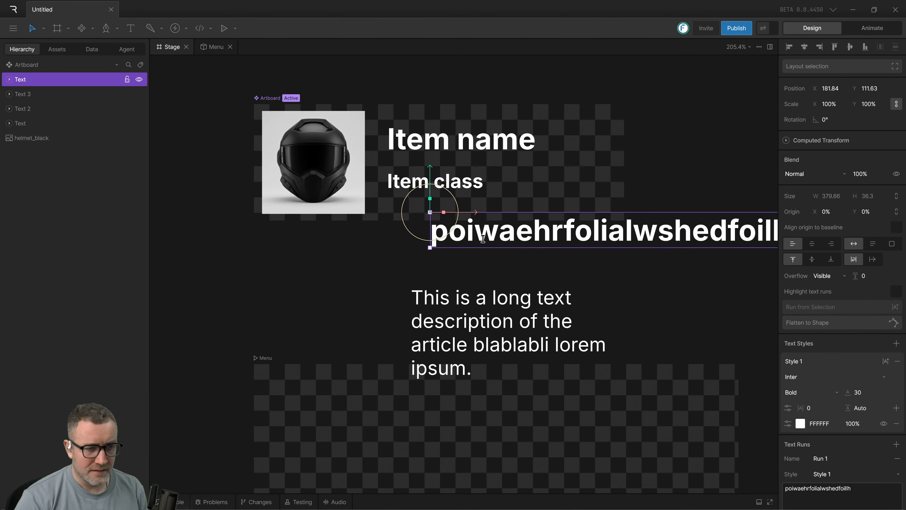
Compare the sizing settings of the long description text with those of the test text and the two item texts.
left_click(410, 282)
scroll(269, 256, "right", 5)
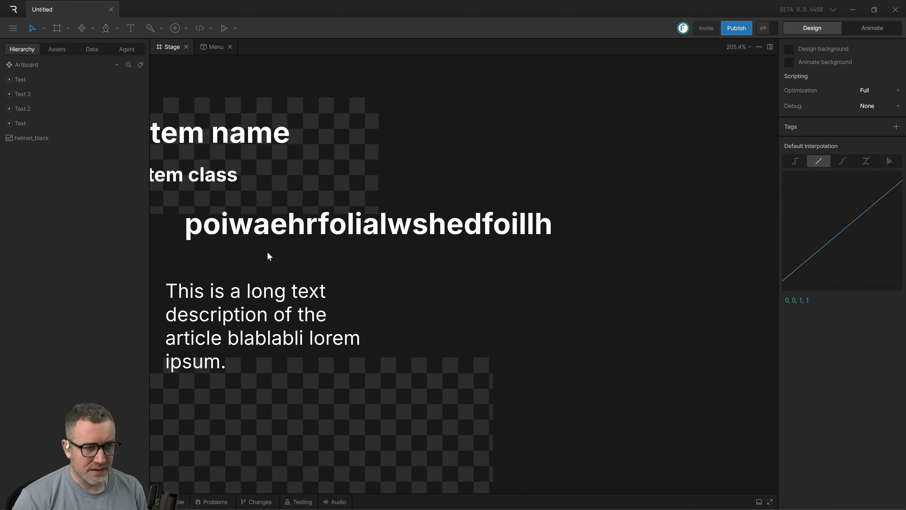
left_click(299, 229)
left_click_drag(300, 253, 443, 286)
left_click(424, 329)
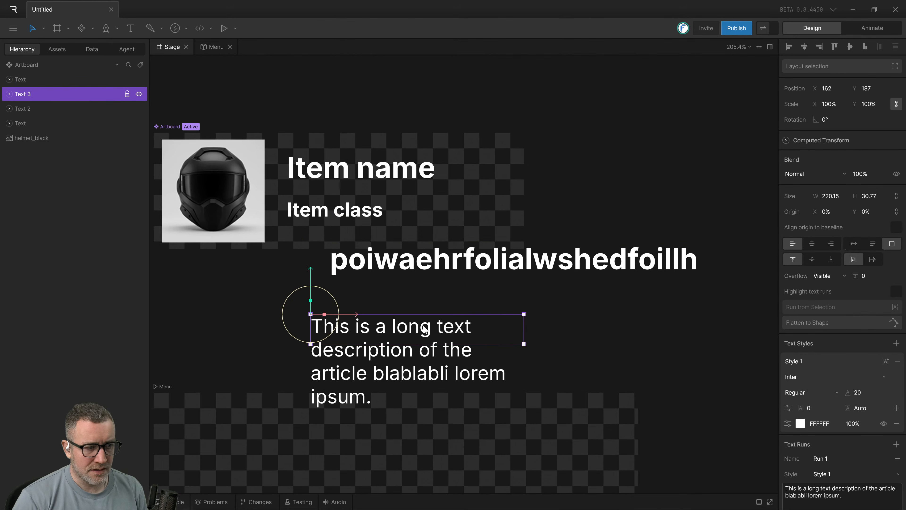
left_click(414, 265)
left_click(354, 337)
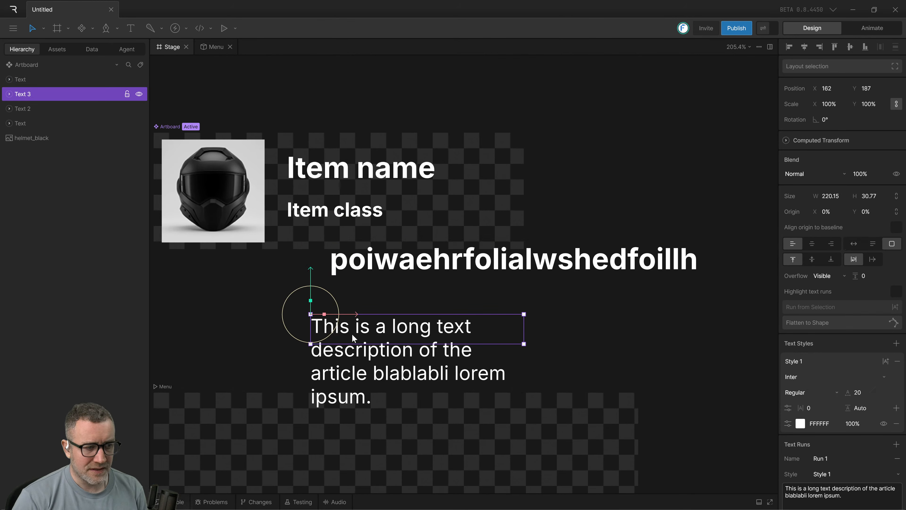
scroll(529, 343, "down", 2)
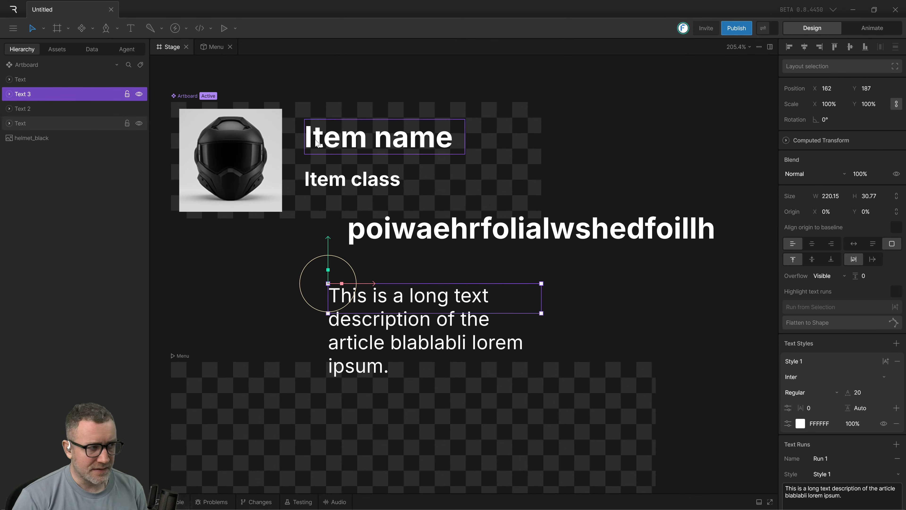
left_click(332, 181)
left_click(341, 147)
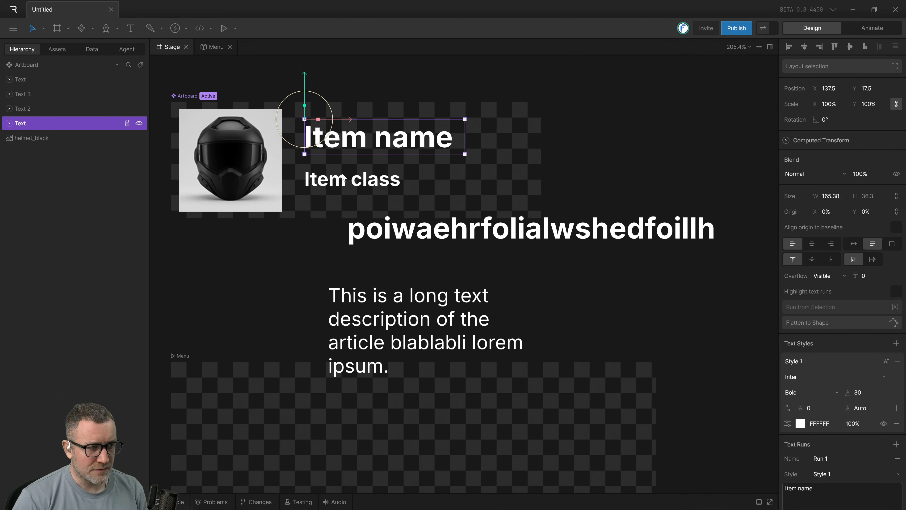
left_click(343, 180)
scroll(549, 302, "down", 4)
left_click(399, 259)
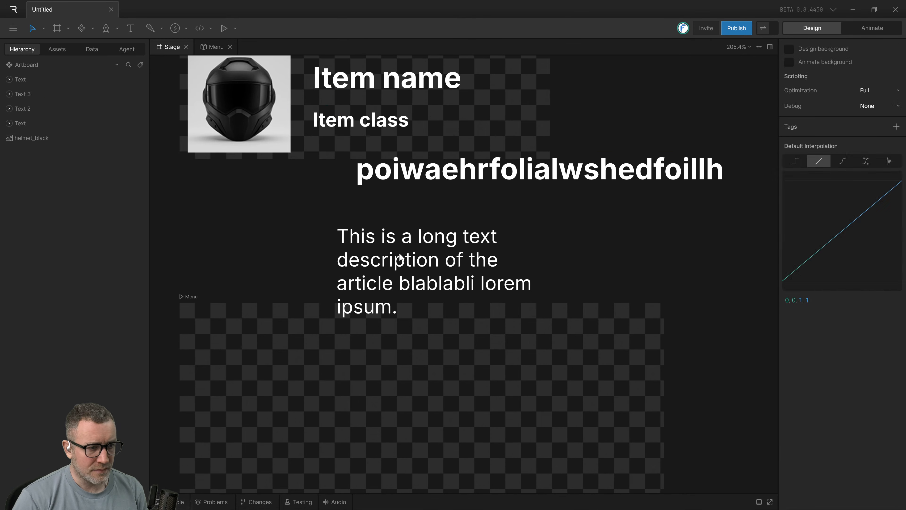
left_click(412, 249)
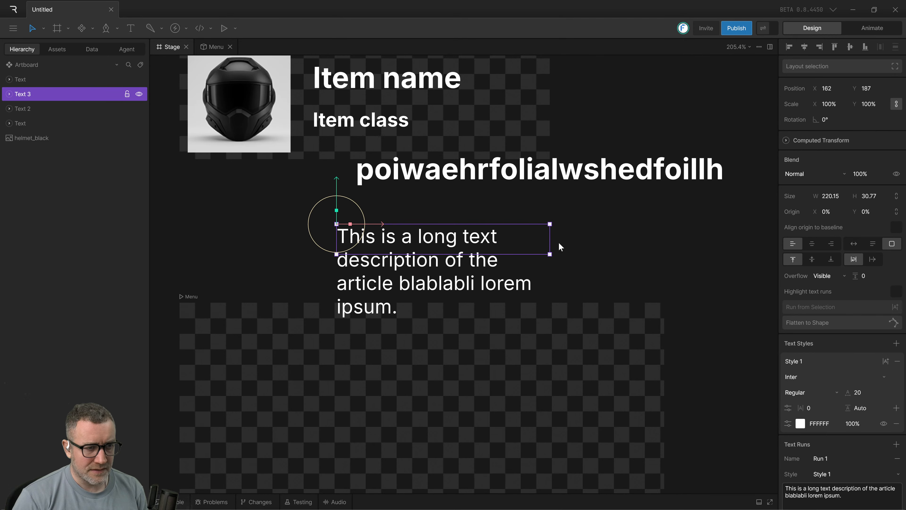
scroll(365, 228, "down", 3)
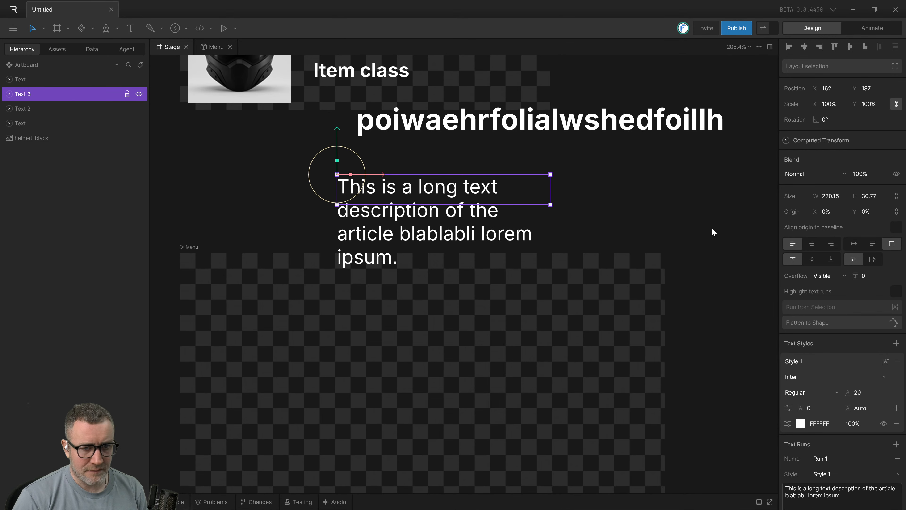
scroll(512, 241, "up", 2)
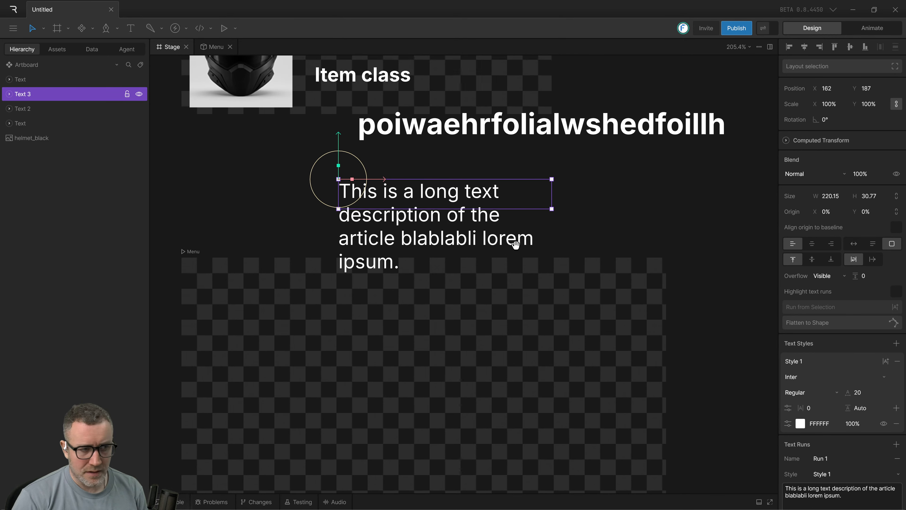
Move the long description text to X 110, Y 174 and compare its fixed sizing with the test text's.
left_click_drag(430, 225, 380, 212)
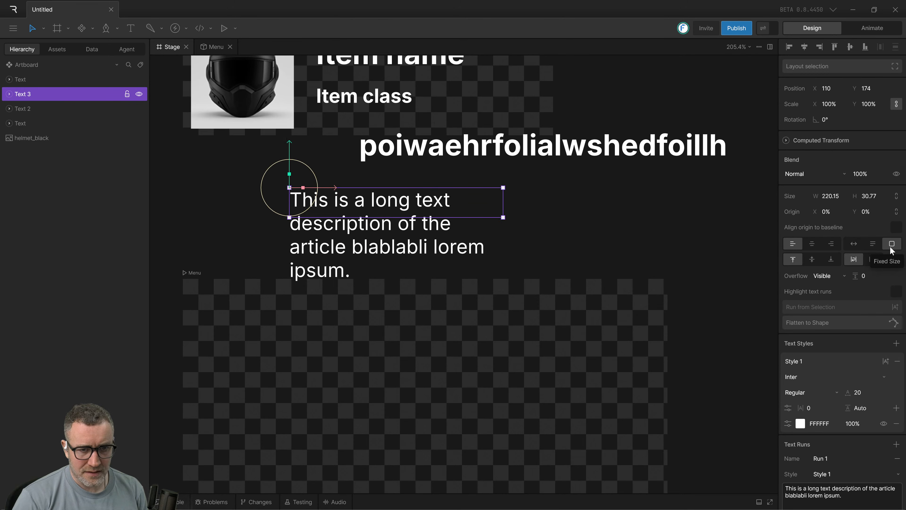
scroll(893, 243, "down", 5)
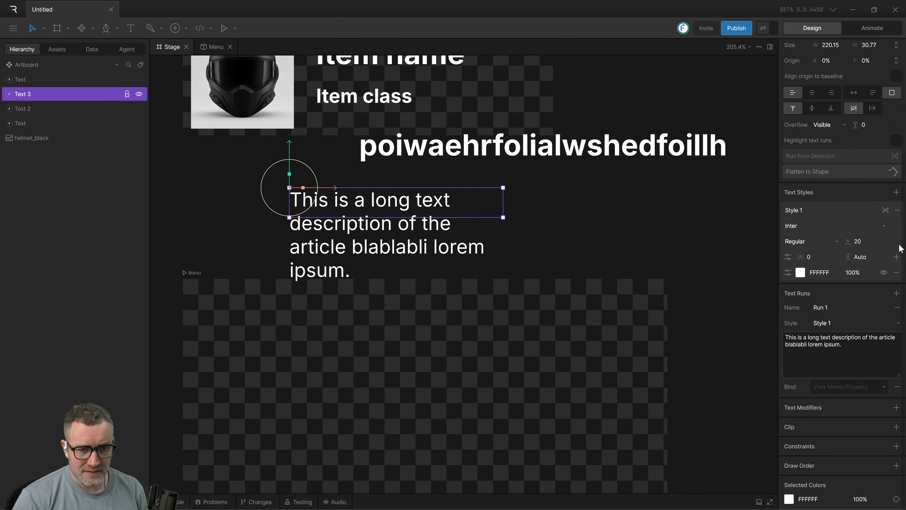
scroll(893, 243, "up", 4)
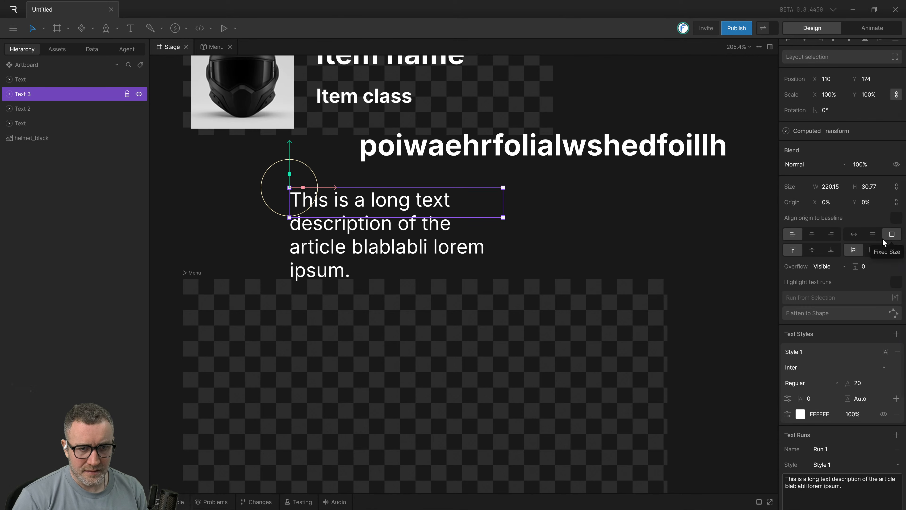
left_click(477, 245)
left_click(460, 216)
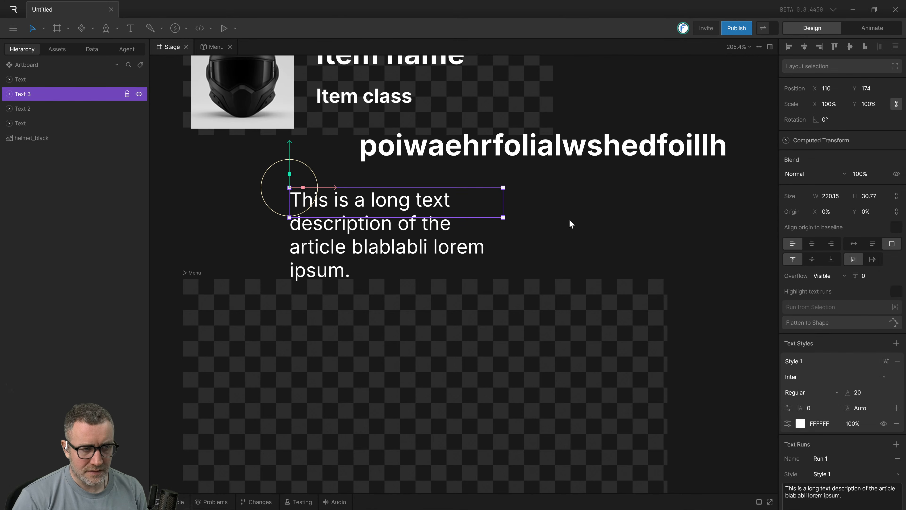
scroll(569, 224, "up", 1)
left_click(544, 159)
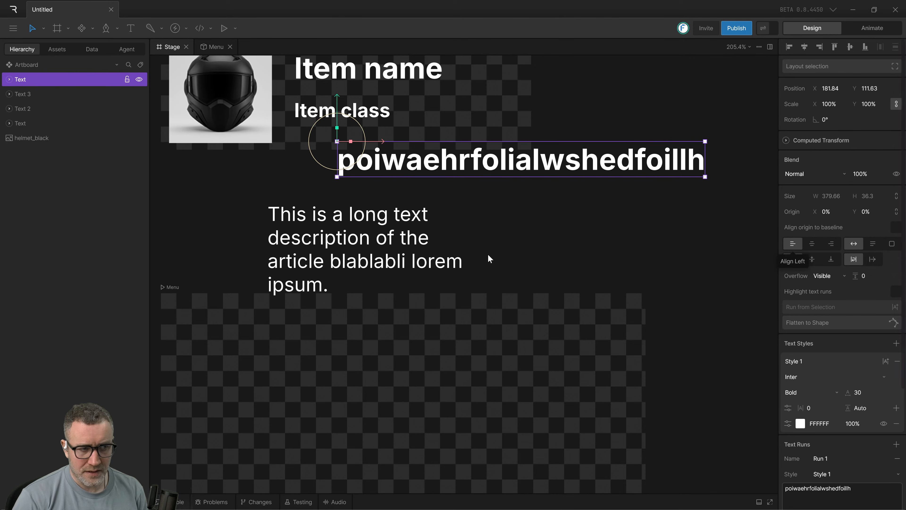
Switch the long description text from fixed size to automatic width so it runs on a single line.
left_click(420, 245)
left_click(851, 244)
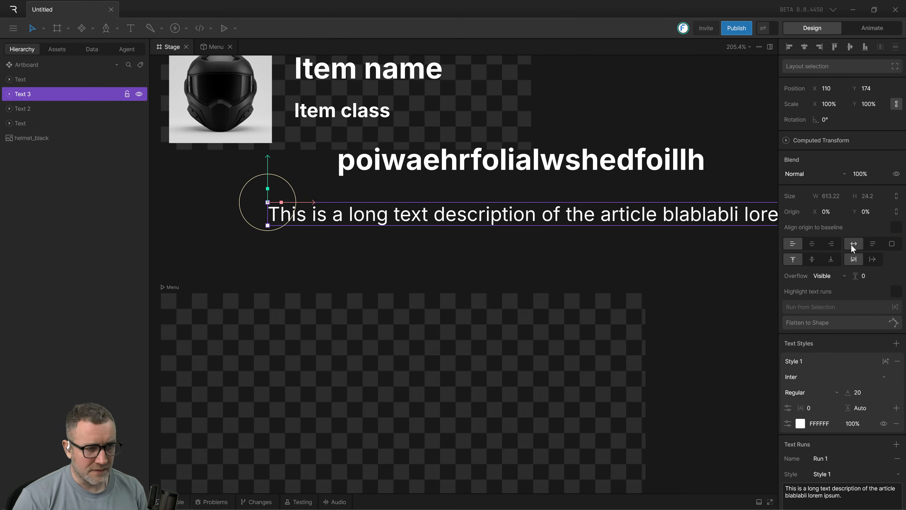
scroll(536, 250, "down", 1)
left_click_drag(538, 250, 405, 312)
scroll(428, 300, "down", 1)
scroll(450, 288, "down", 1)
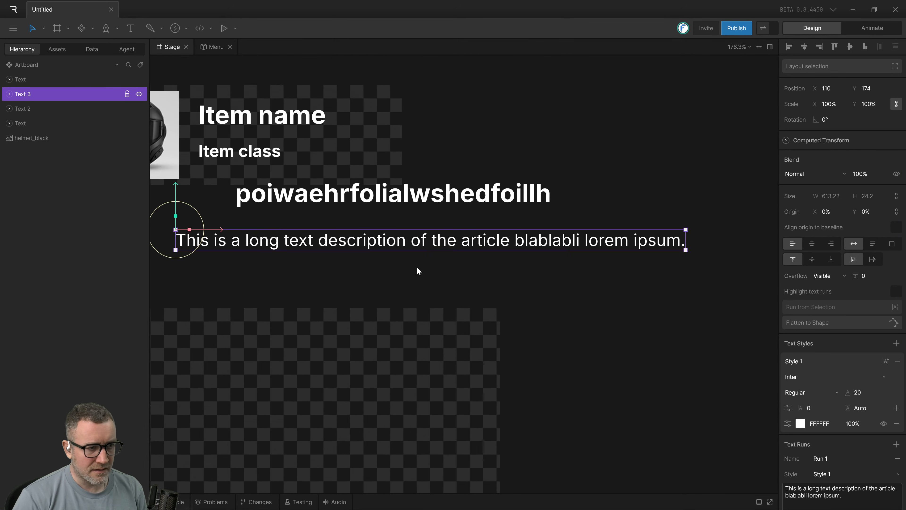
Move the single-line description text to X 164.5, Y 179.
left_click_drag(417, 269, 473, 299)
scroll(494, 288, "down", 1)
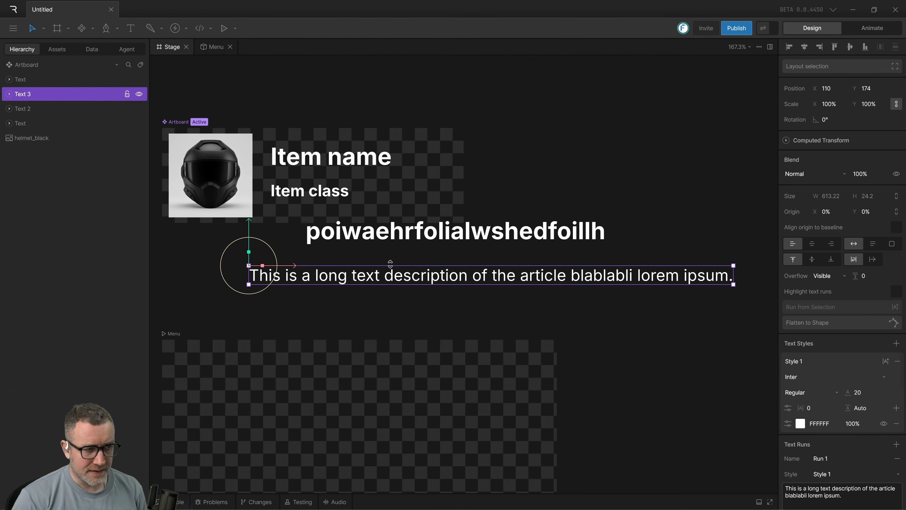
scroll(393, 266, "left", 3)
scroll(392, 266, "up", 1)
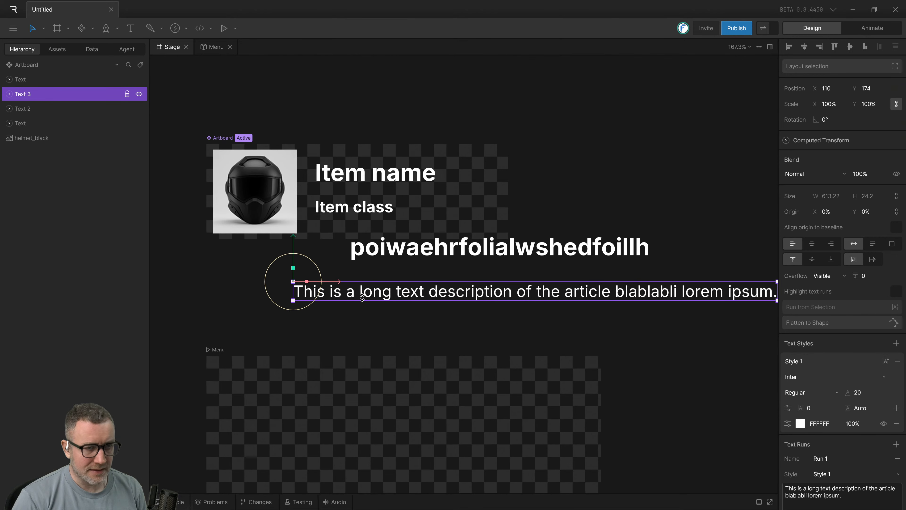
scroll(428, 296, "right", 4)
scroll(428, 296, "down", 3)
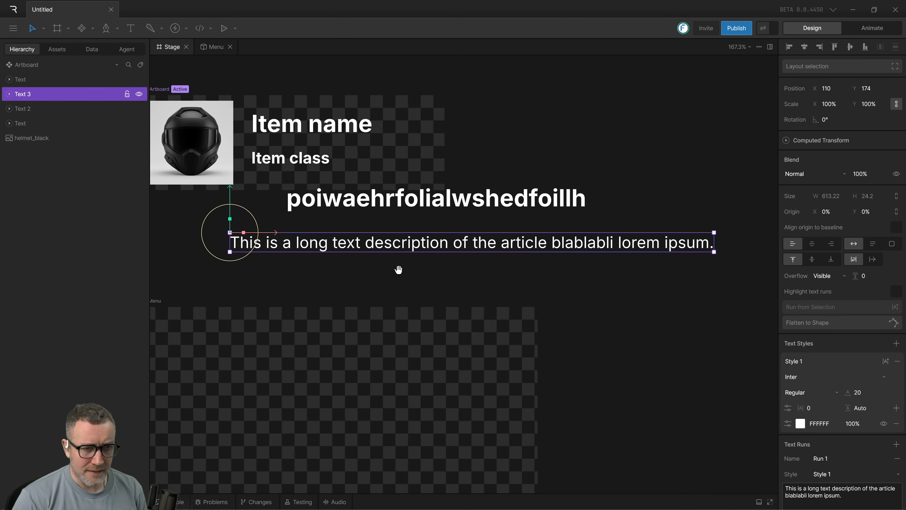
left_click_drag(299, 248, 347, 252)
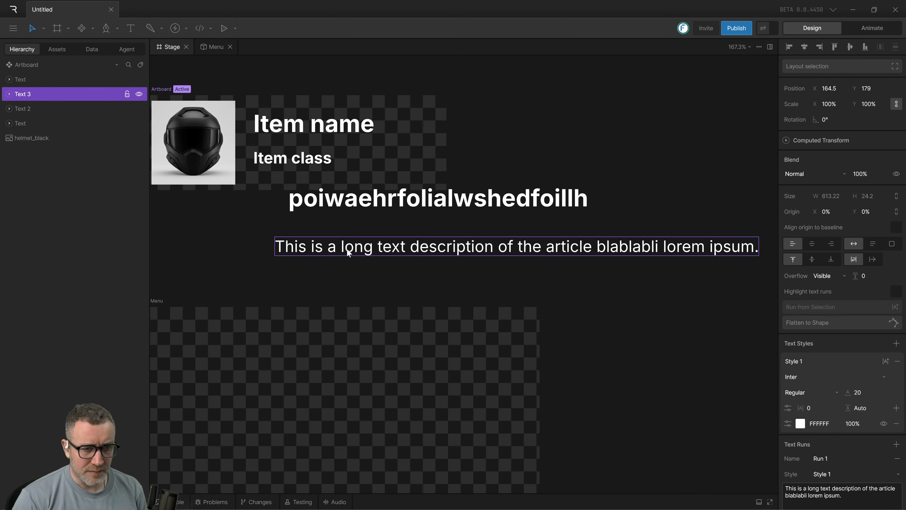
scroll(212, 245, "right", 1)
scroll(269, 261, "left", 3)
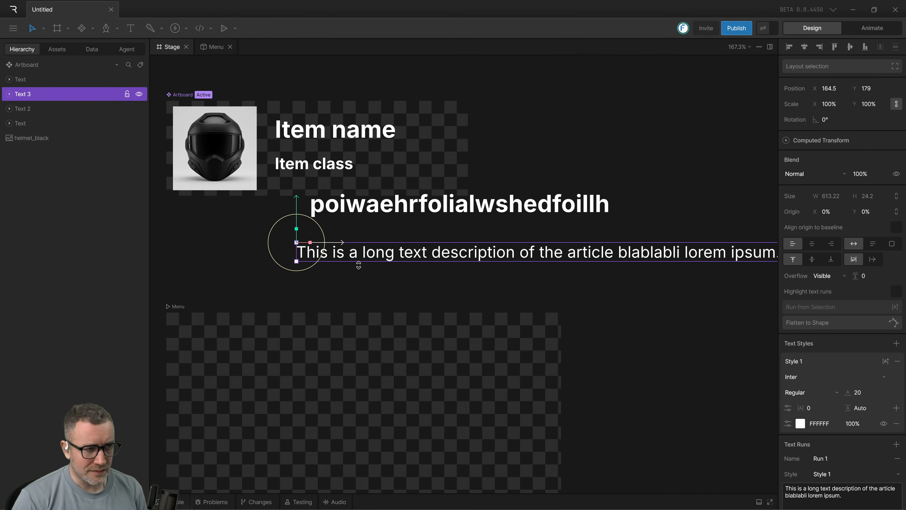
scroll(413, 288, "up", 1)
Line up the test text at X 129, Y 145.5 above the long description text at X 128, Y 194.5.
left_click(360, 219)
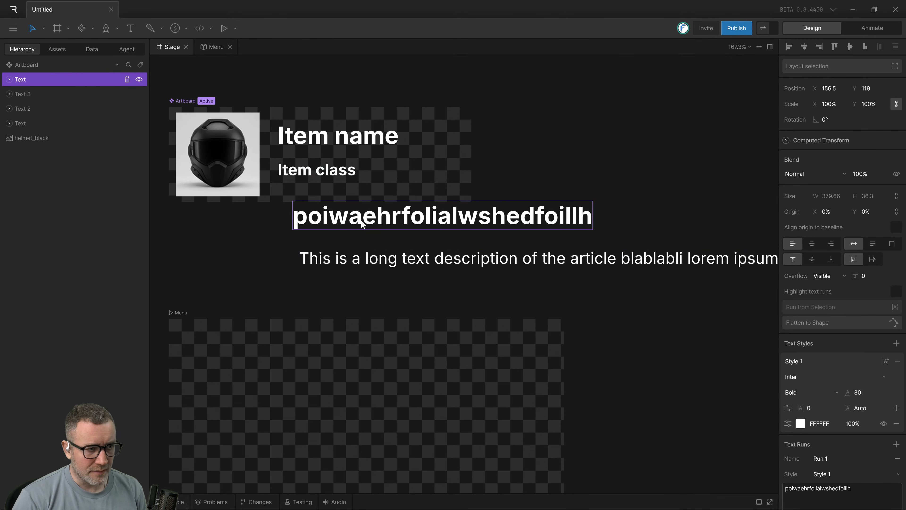
left_click_drag(361, 223, 333, 268)
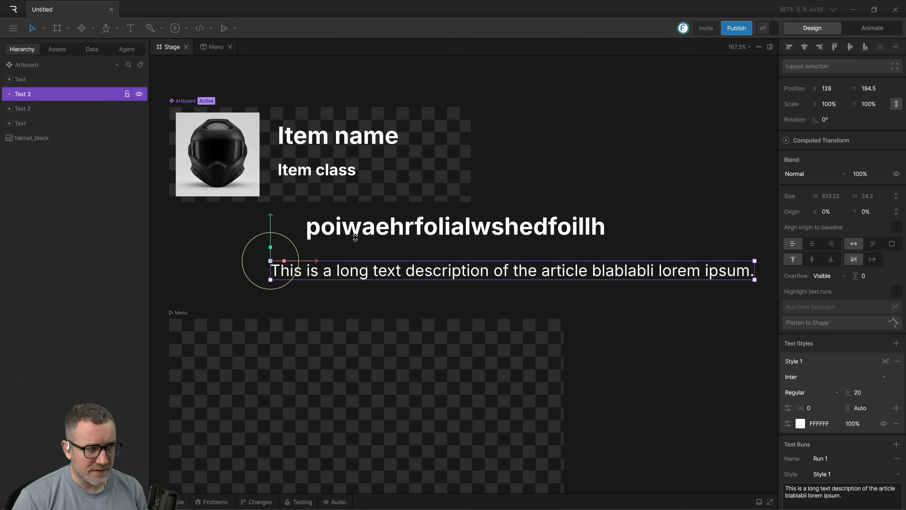
left_click_drag(355, 236, 324, 244)
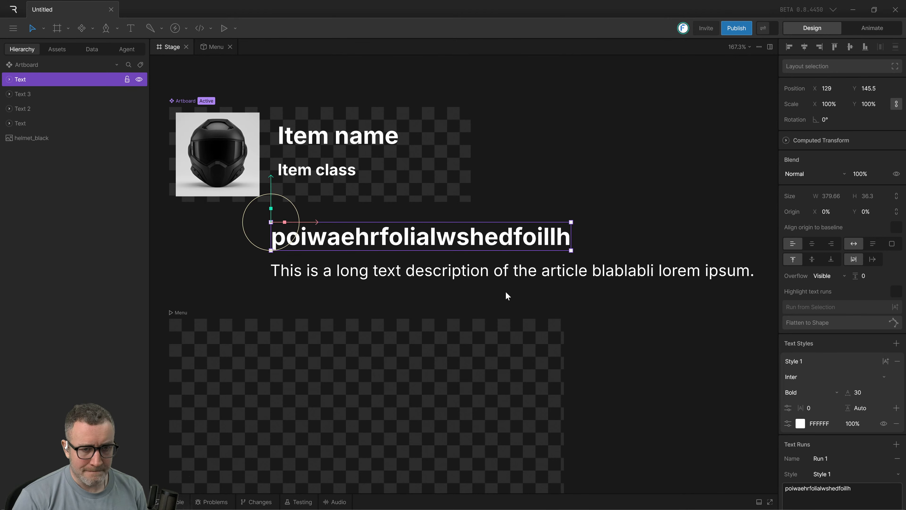
Delete the test text "poiwaehrfolialwshedfoillh" above the long description.
left_click(348, 269)
left_click(354, 242)
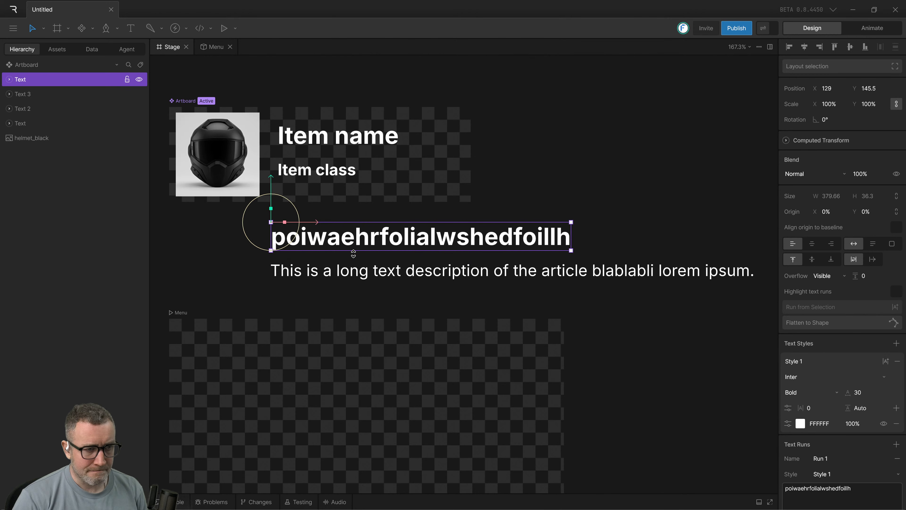
key("Delete")
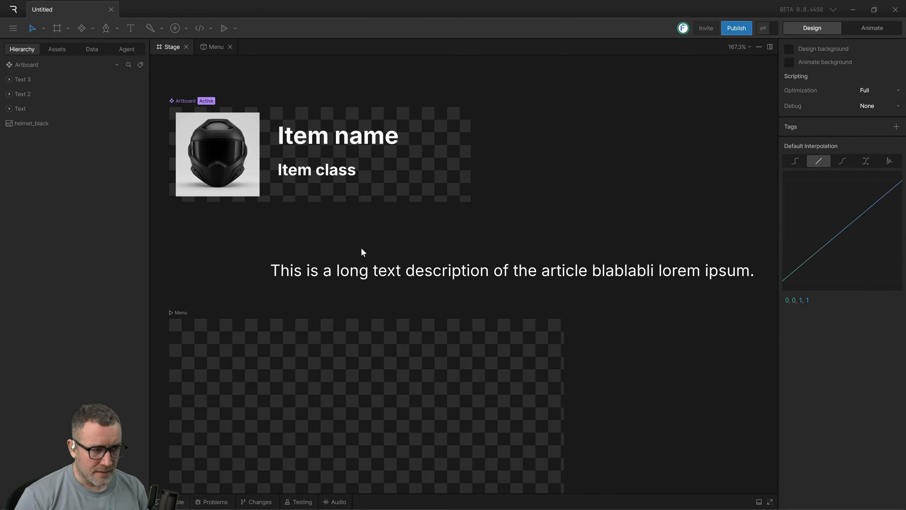
Remove the word "blablabli" from the long description text and move it to X 137.5, Y 164, aligned with the item texts.
left_click(379, 275)
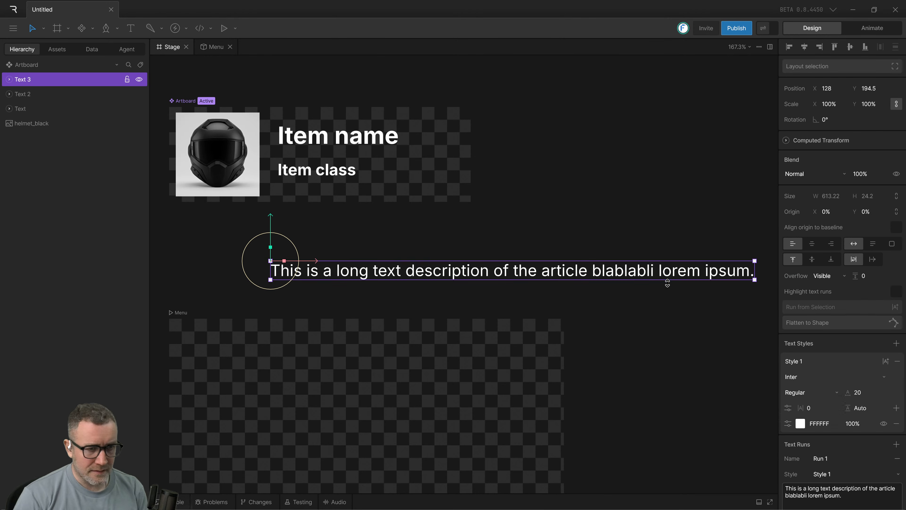
double_click(638, 270)
key("BackSpace")
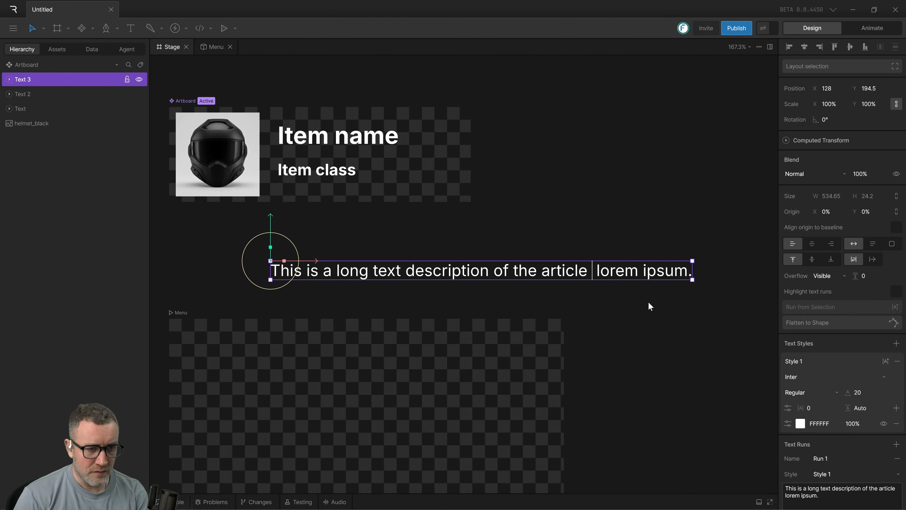
left_click(632, 312)
left_click(344, 276)
left_click_drag(344, 276, 340, 253)
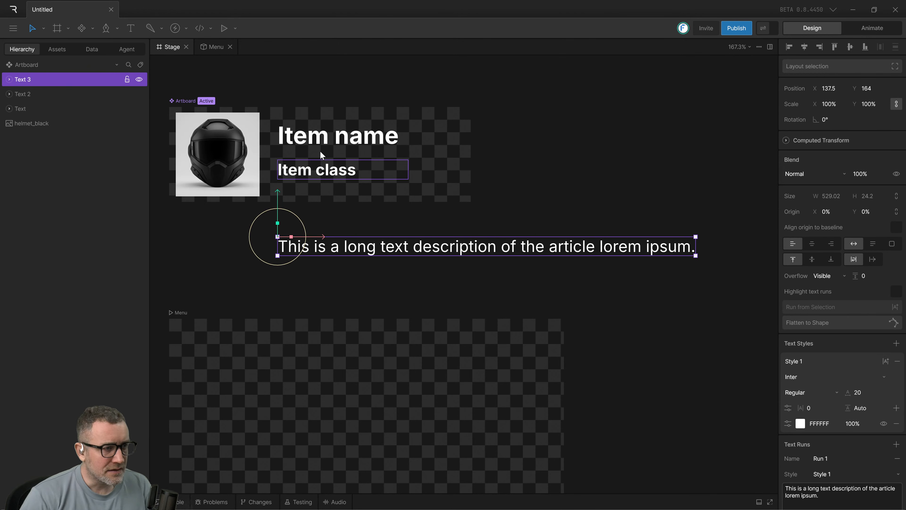
Center the "Item class" text horizontally within its text box.
left_click(321, 162)
left_click(323, 147)
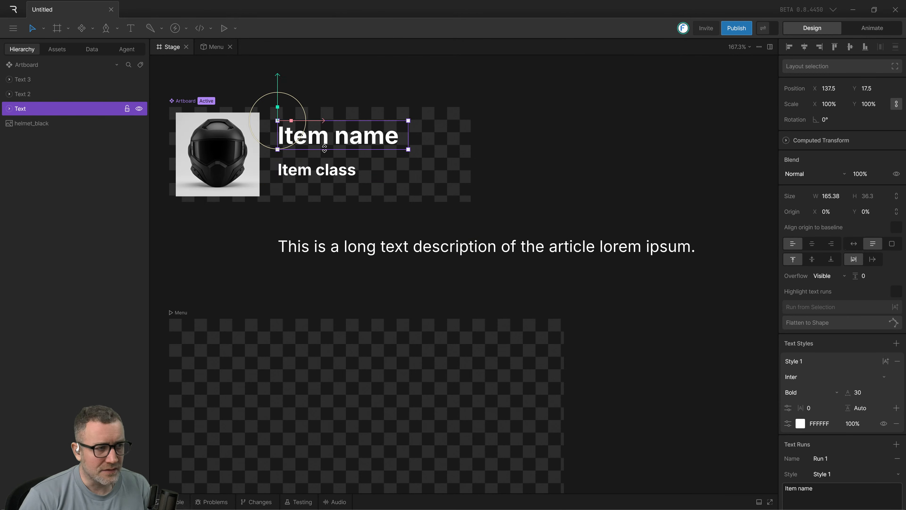
left_click(347, 173)
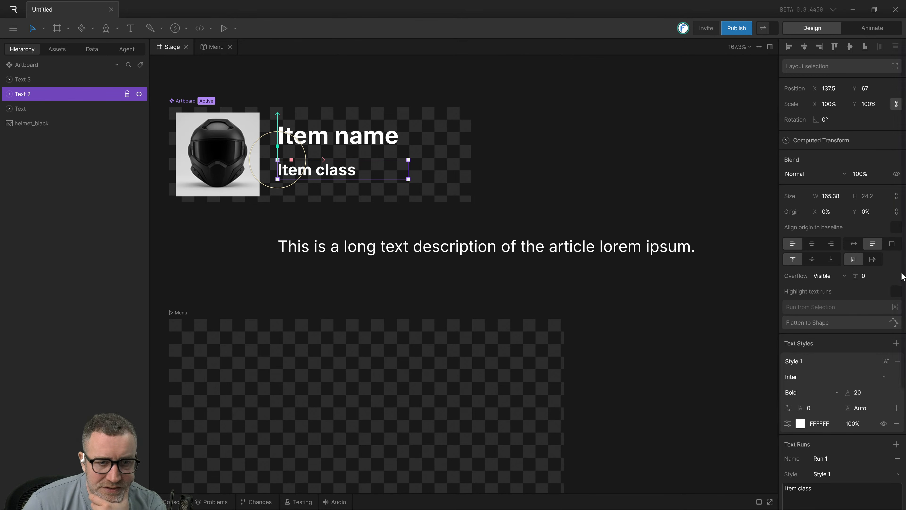
scroll(283, 152, "up", 4)
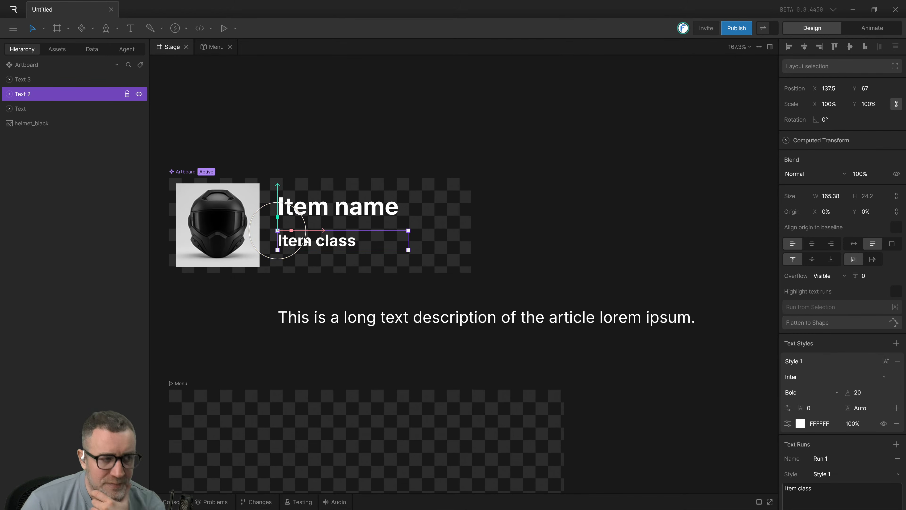
scroll(291, 233, "up", 10)
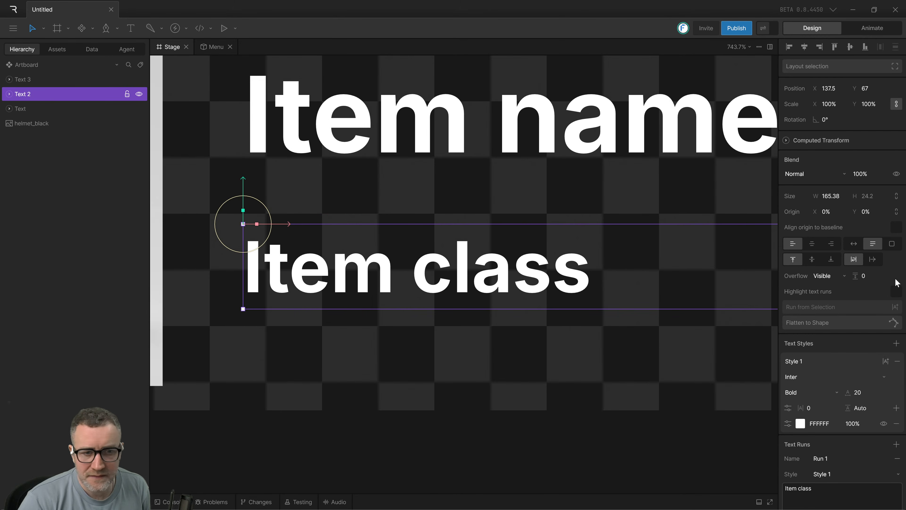
scroll(471, 271, "down", 5)
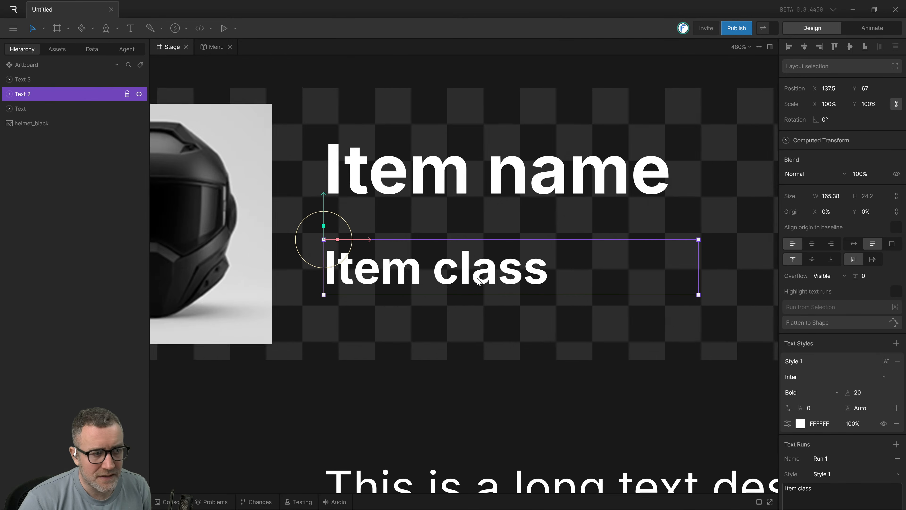
left_click(811, 246)
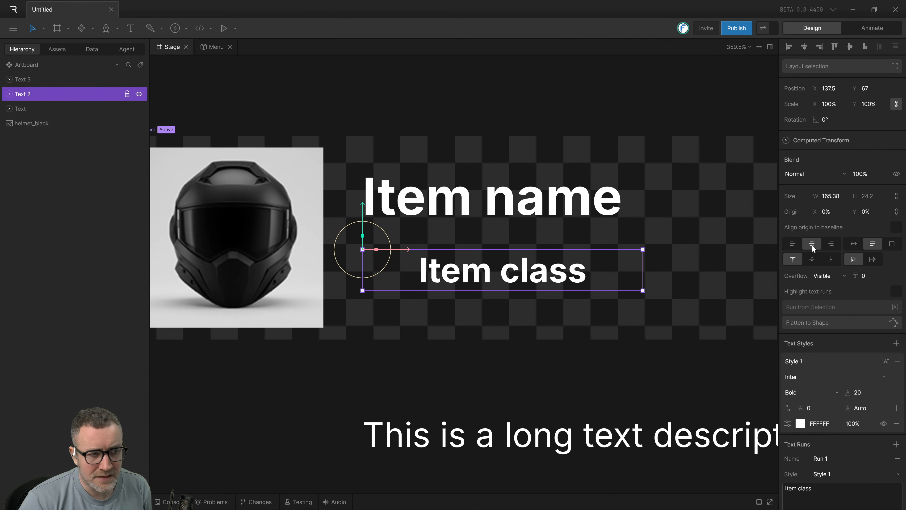
Align the "Item class" text to the left within its text box.
left_click(795, 247)
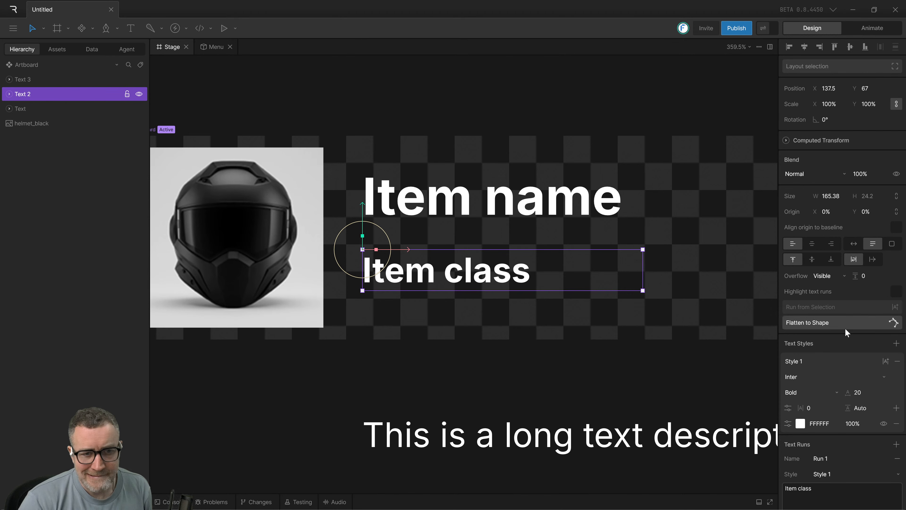
left_click(811, 261)
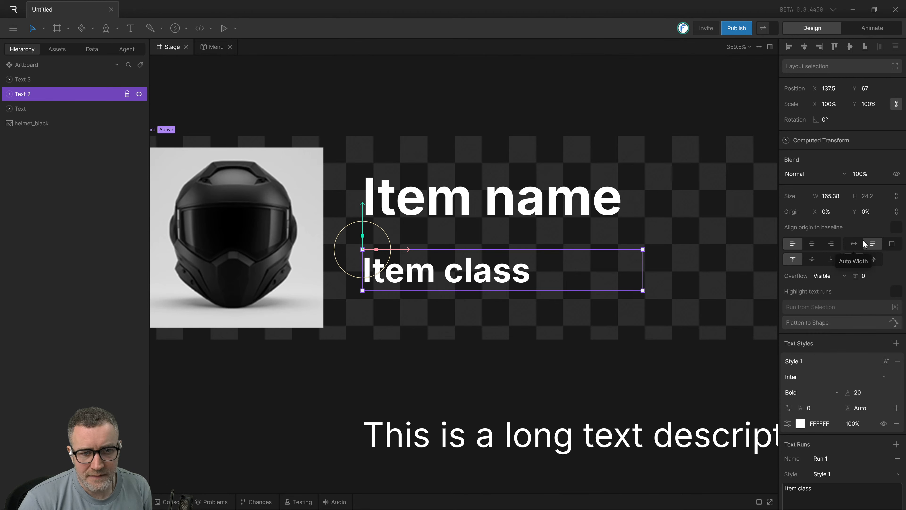
Try aligning the "Item class" text's origin to the baseline and rotating it to about 7.6°, and undo both changes.
left_click(896, 228)
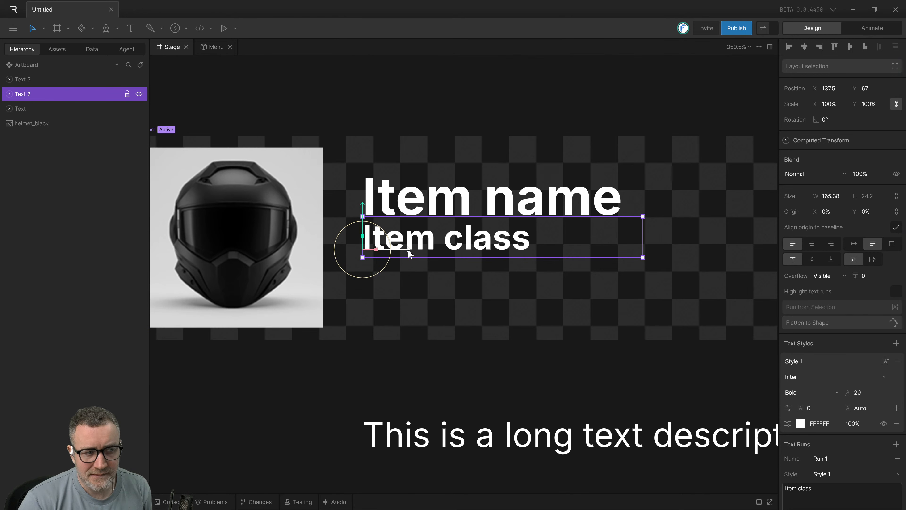
left_click_drag(391, 257, 390, 262)
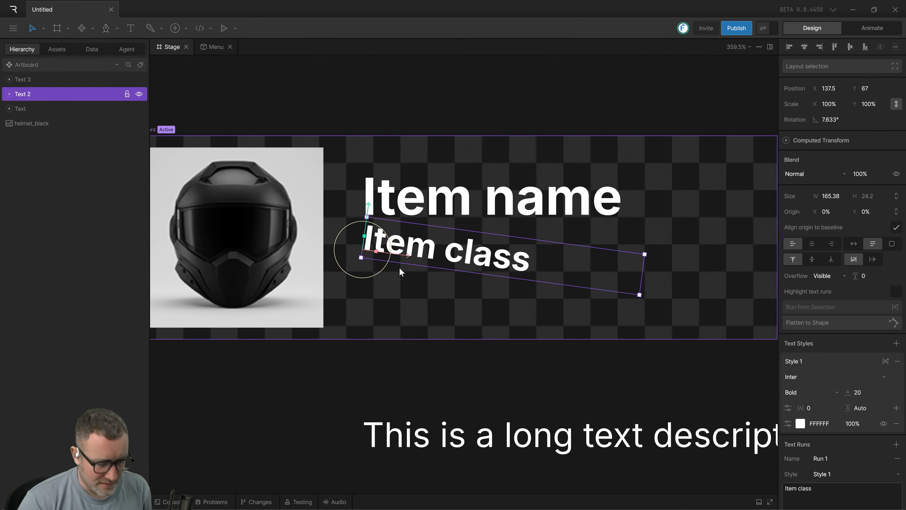
key("ctrl+z")
key("ctrl+z")
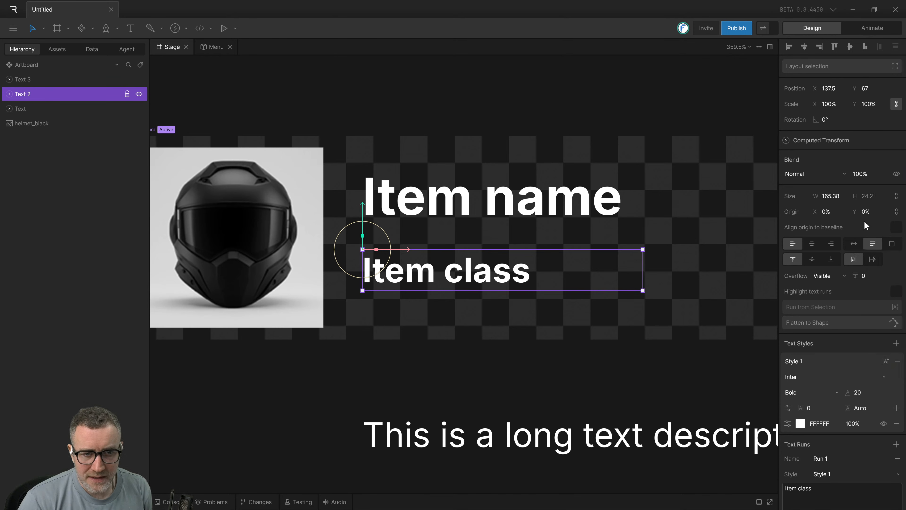
Try an X origin of 31% on the "Item class" text and undo it.
mouse_move(826, 212)
left_mouse_down()
mouse_move(829, 178)
mouse_move(831, 196)
left_mouse_up()
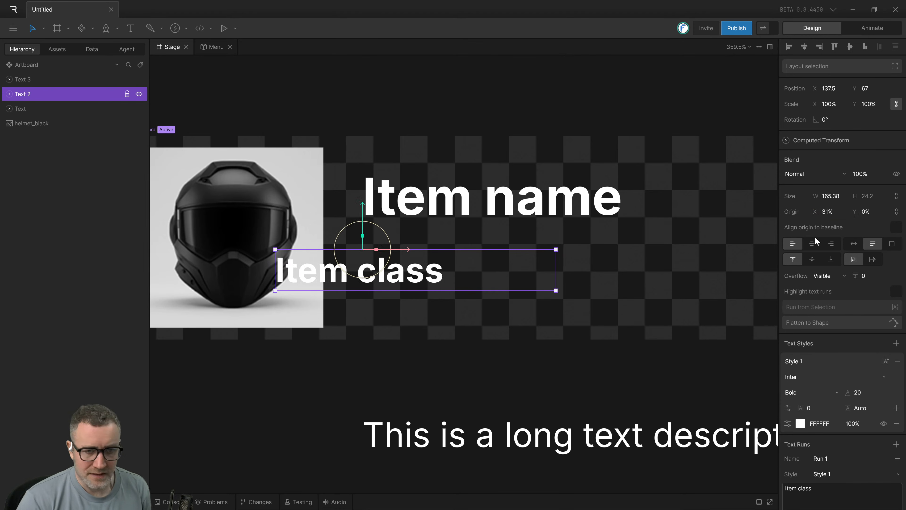
key("ctrl+z")
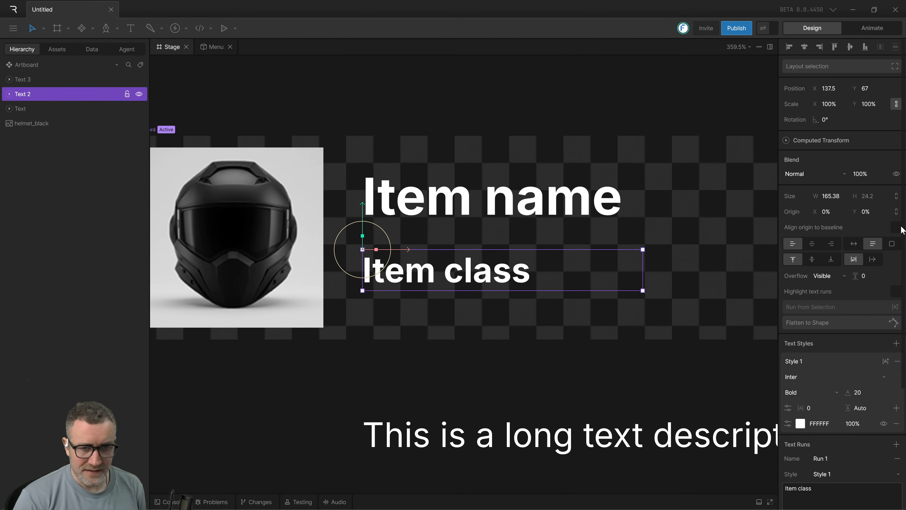
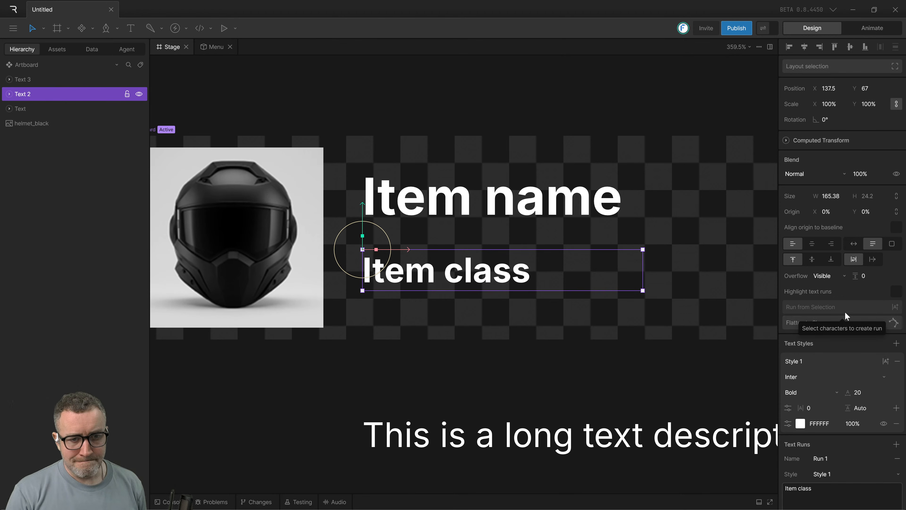
Move the "Item class" text up to Y 51 beneath "Item name" and widen its text box to about 184.
left_click(556, 361)
left_click(402, 281)
left_click_drag(401, 282, 403, 251)
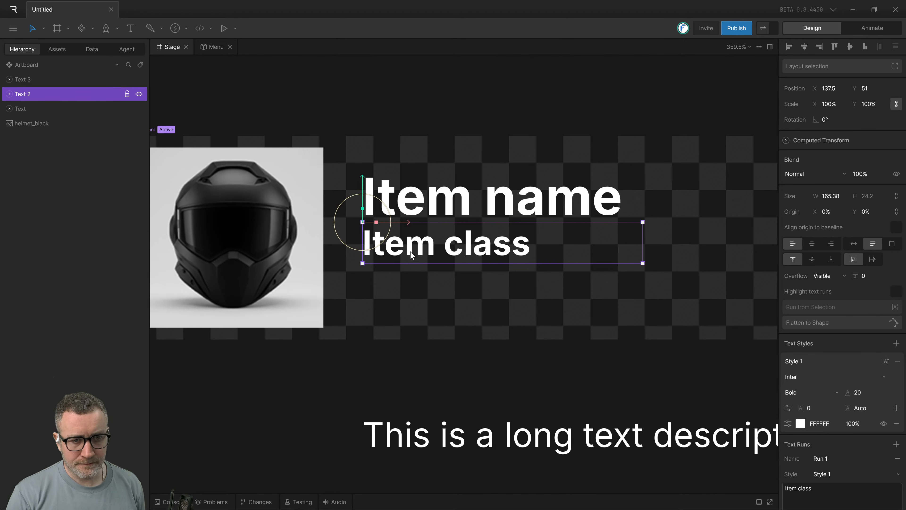
left_click_drag(644, 242, 674, 243)
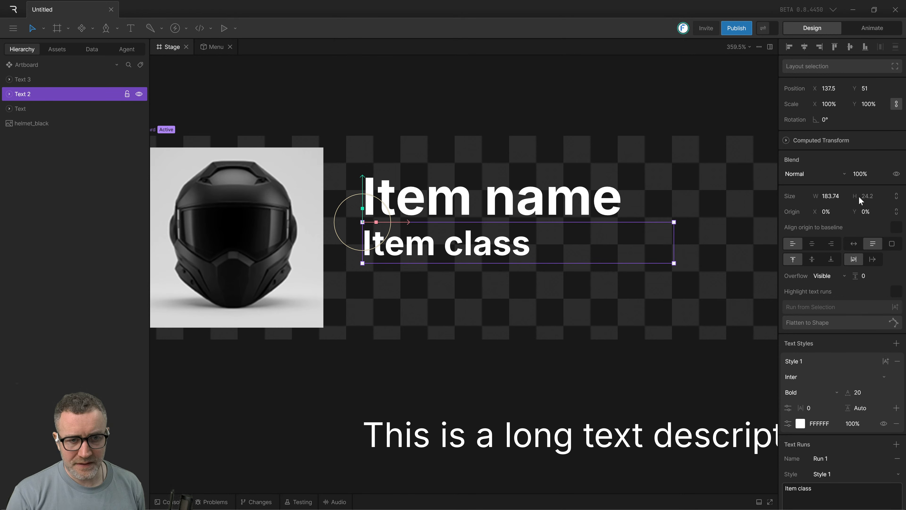
Try an X origin of 1% on the "Item class" text and undo it.
left_click(825, 214)
double_click(826, 212)
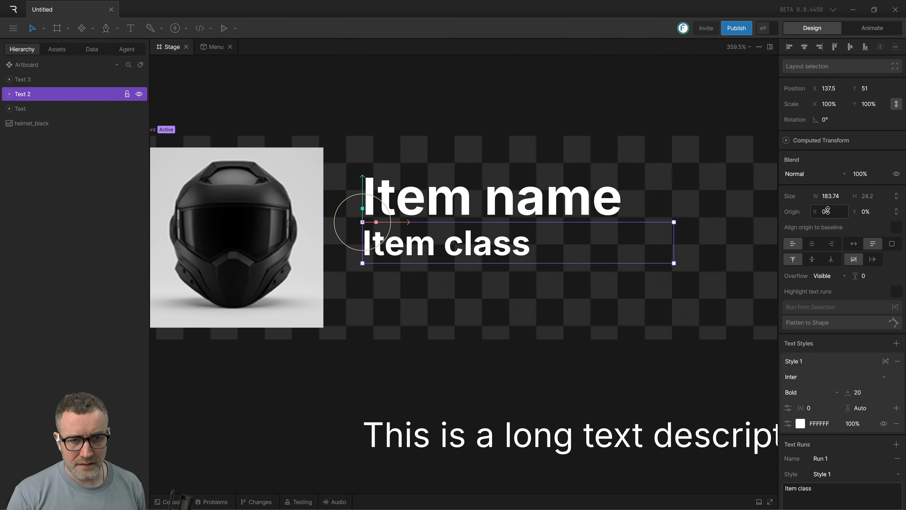
type("6")
key("Return")
left_click_drag(829, 208, 830, 211)
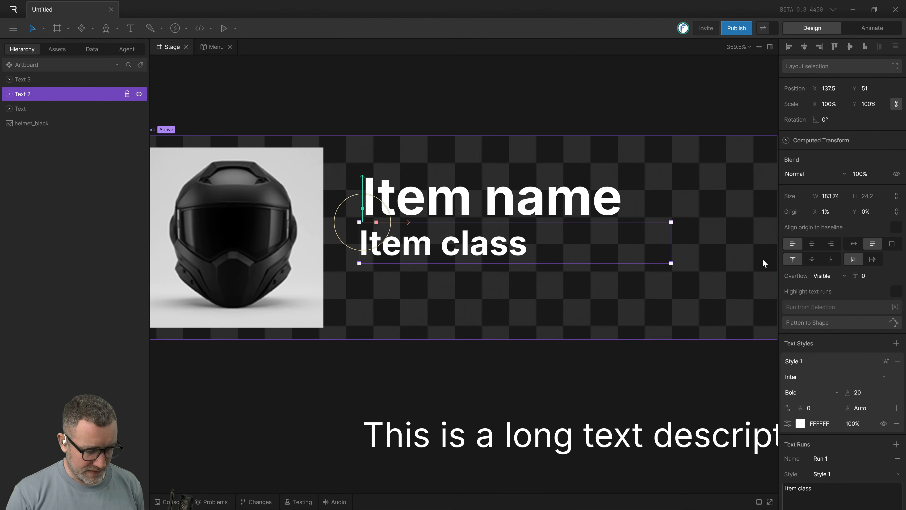
key("ctrl+z")
Set the "Item class" and "Item name" texts to auto width and move "Item class" to Y 54, directly beneath "Item name".
left_click(425, 313)
left_click(441, 233)
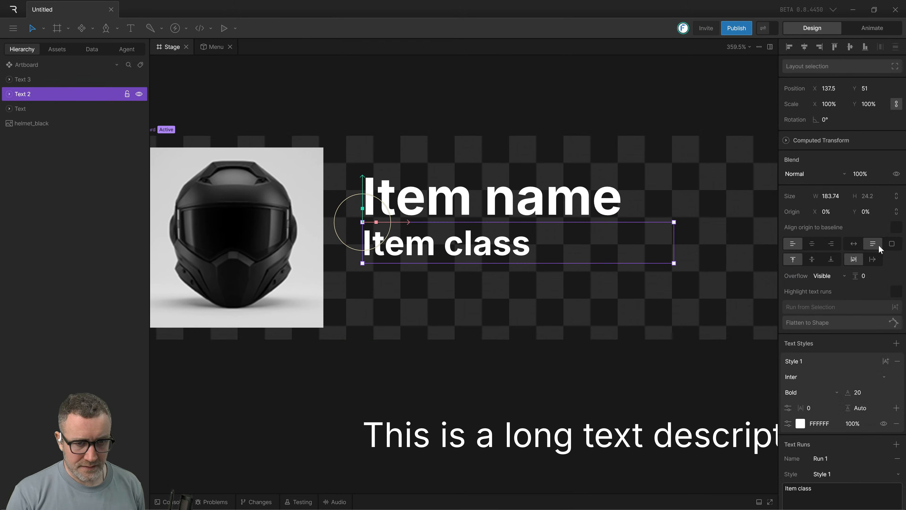
left_click(855, 245)
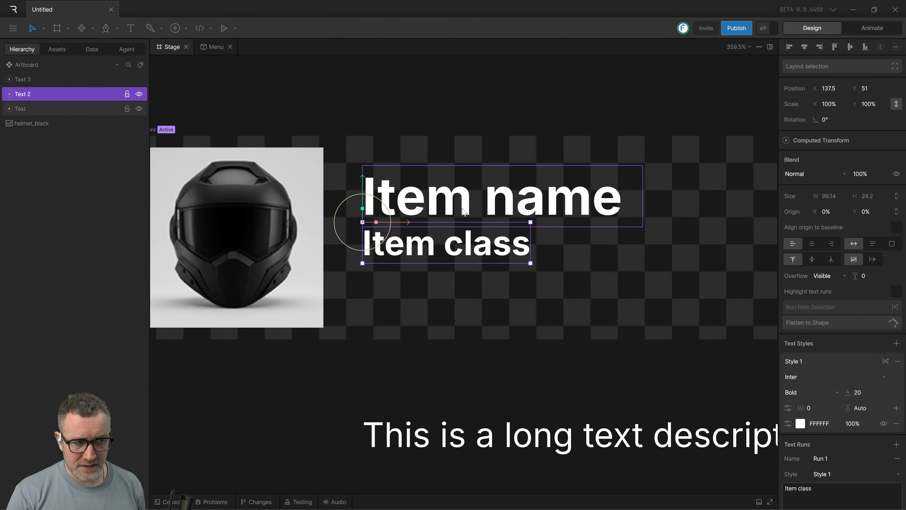
left_click(465, 219)
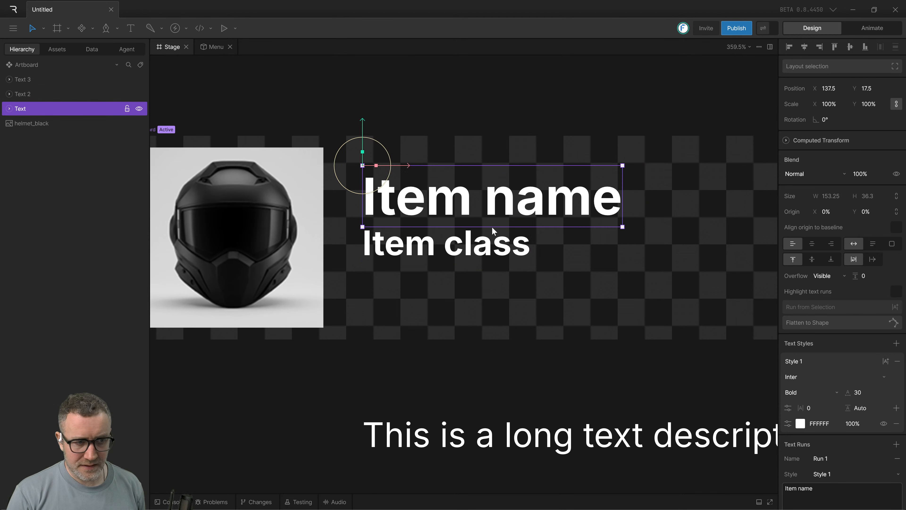
left_click_drag(471, 239, 472, 250)
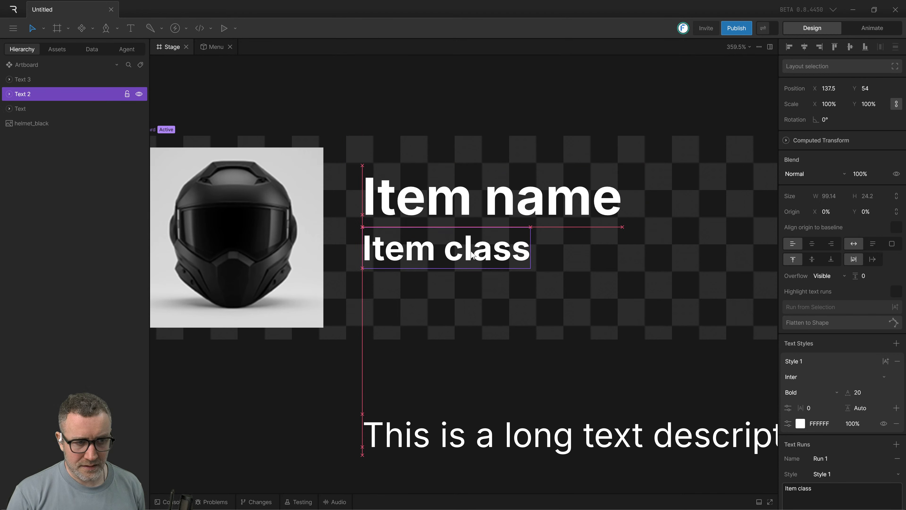
left_click(466, 220)
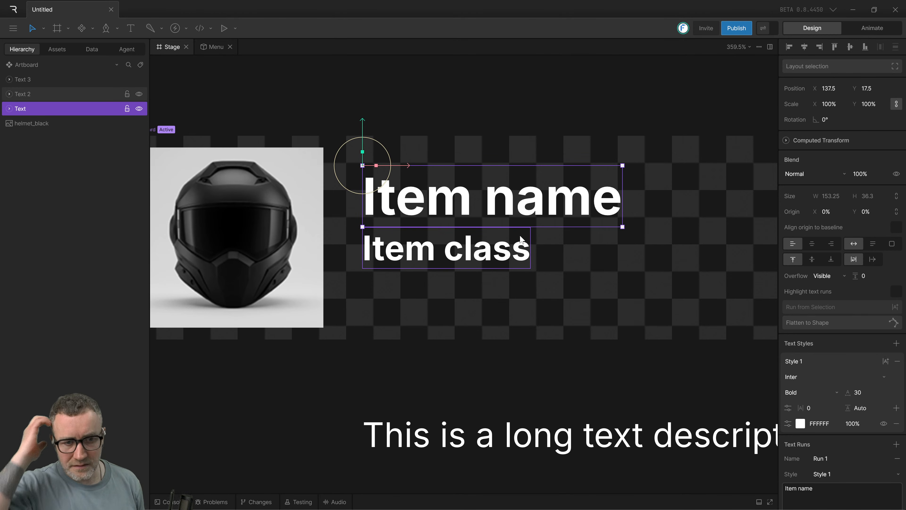
Place a new sample text reading "text" below "Item class", check its default sizing, and delete it.
left_click_drag(470, 360, 430, 294)
left_click(422, 294)
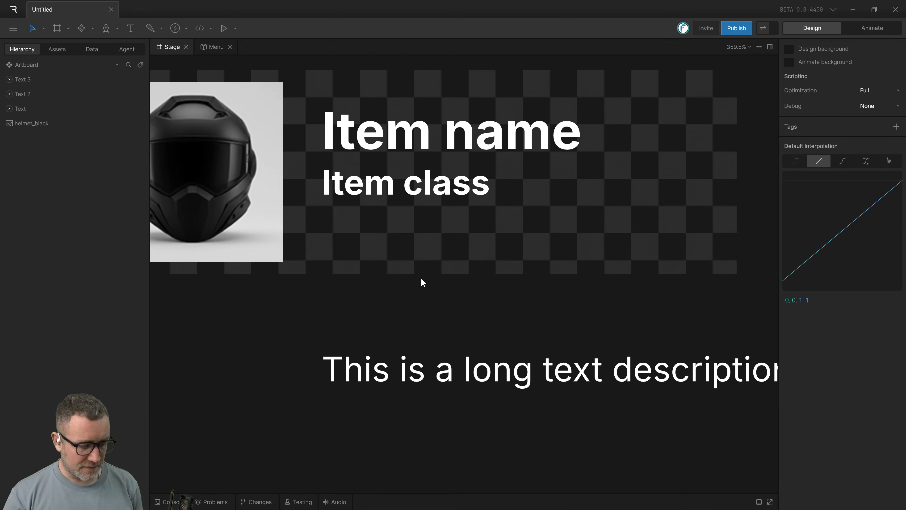
key("t")
left_click(419, 254)
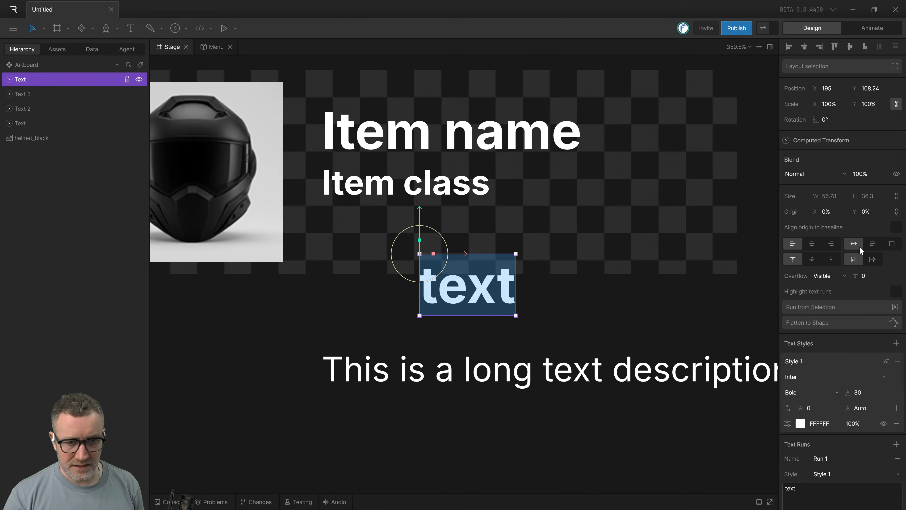
left_click(478, 325)
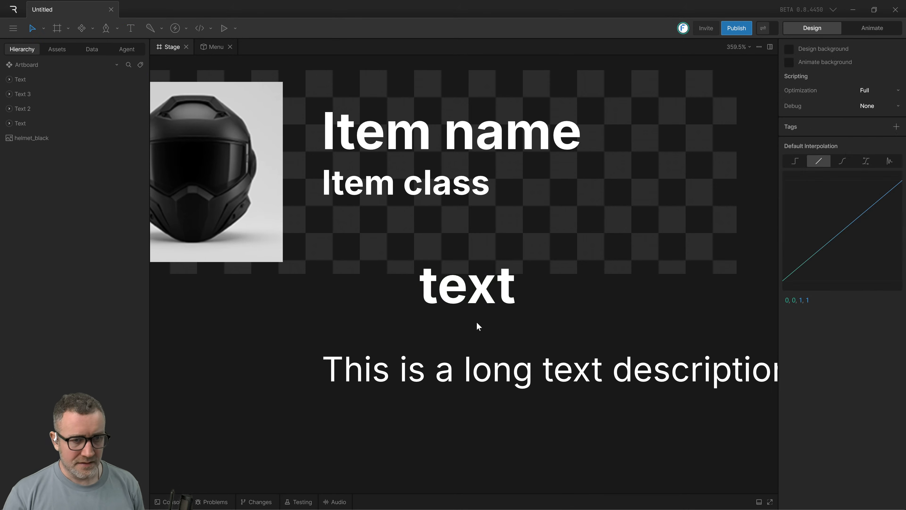
left_click(451, 291)
key("Delete")
scroll(481, 250, "up", 1)
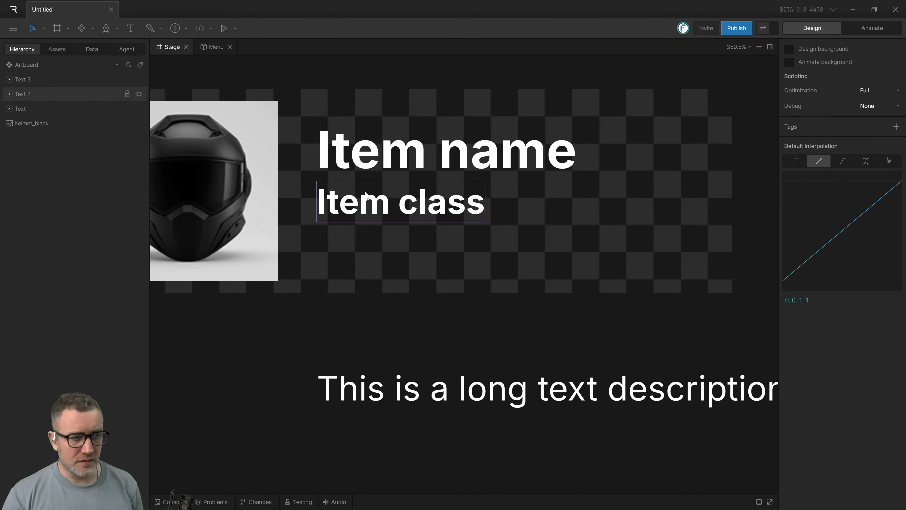
Offset the "Item class" text to about X 172.5, Y 64.5 and wrap it with "Item name" in a column layout.
left_click(370, 158)
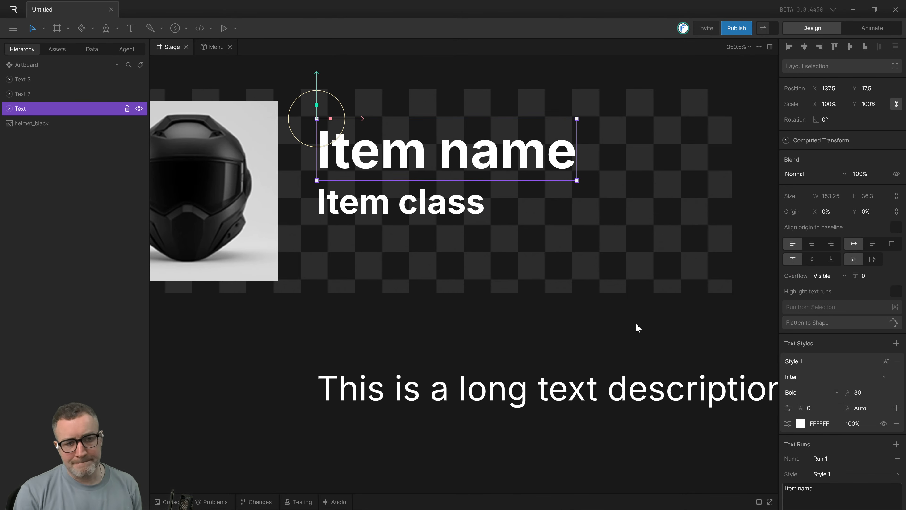
left_click(408, 207, "shift")
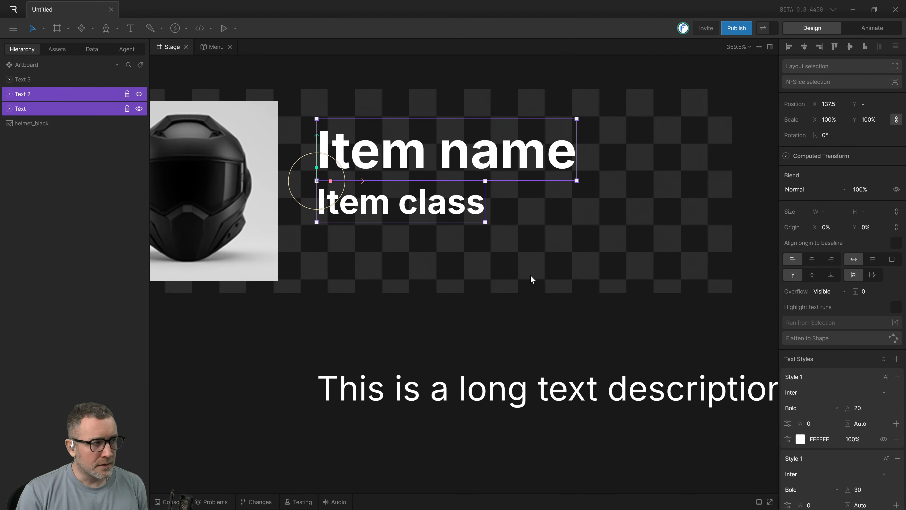
left_click(502, 301)
left_click_drag(430, 208, 490, 225)
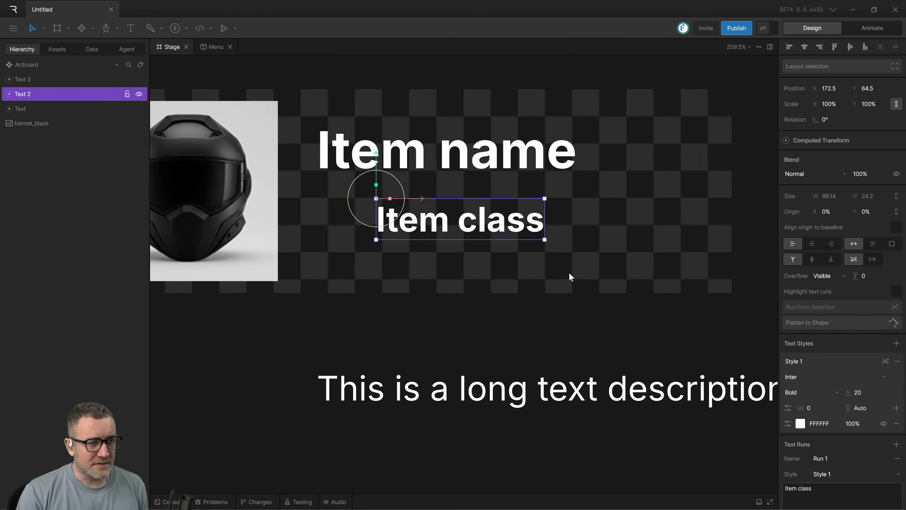
left_click(370, 138, "shift")
key("shift+a")
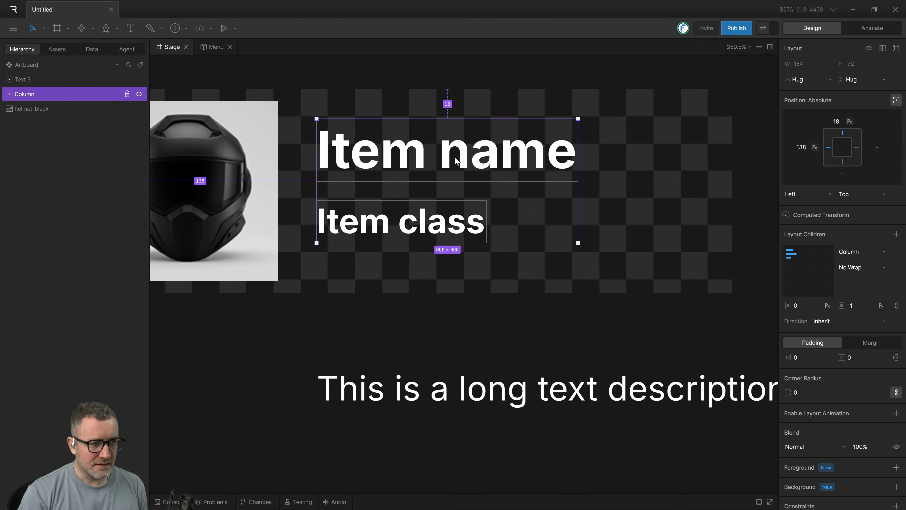
Try aligning the column's children to the top right, and return them to the top left.
left_click(526, 287)
left_click(374, 226)
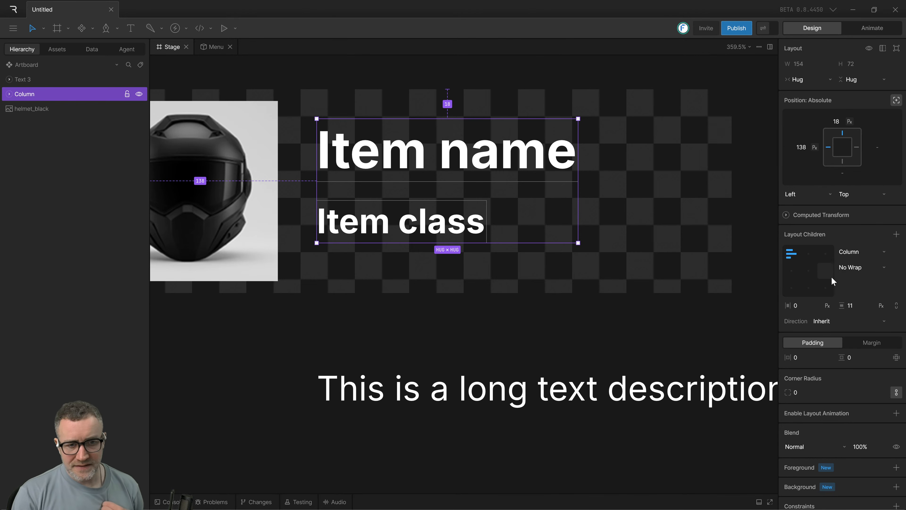
left_click(810, 256)
left_click(821, 254)
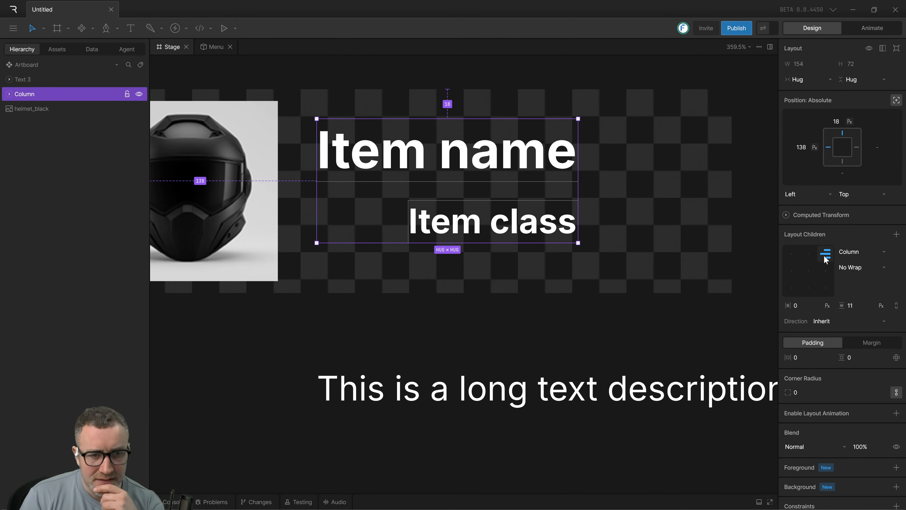
left_click(787, 254)
left_click(573, 297)
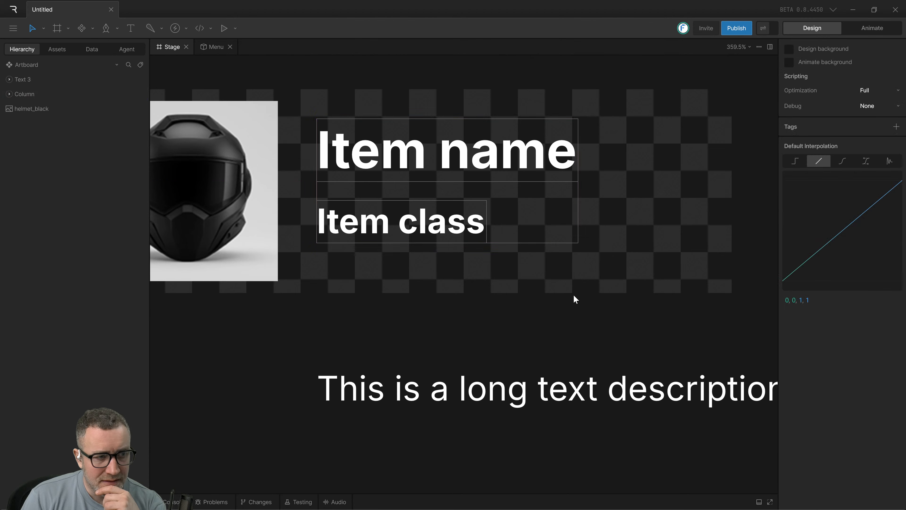
Try a vertical gap of 23 px in the column and set the gap to 12 px.
left_click(390, 228)
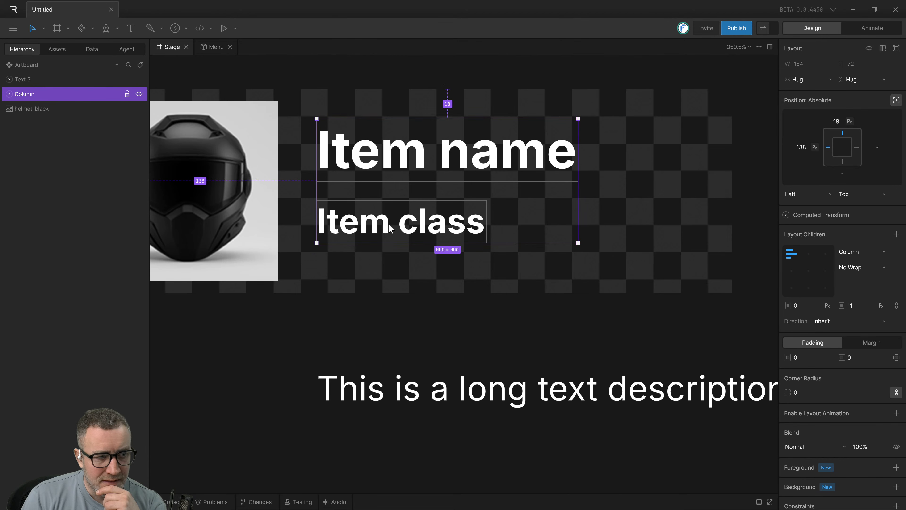
left_click_drag(851, 306, 885, 299)
left_click(849, 309)
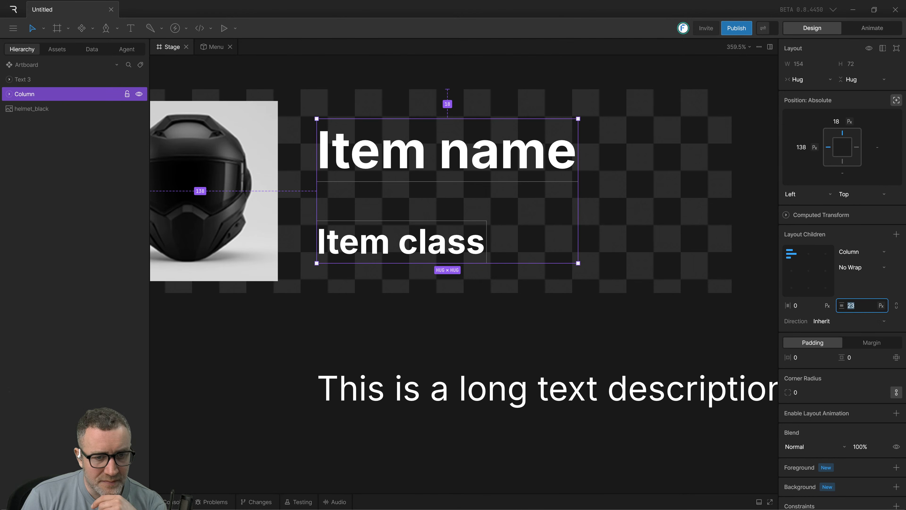
left_click(858, 323)
left_click(853, 306)
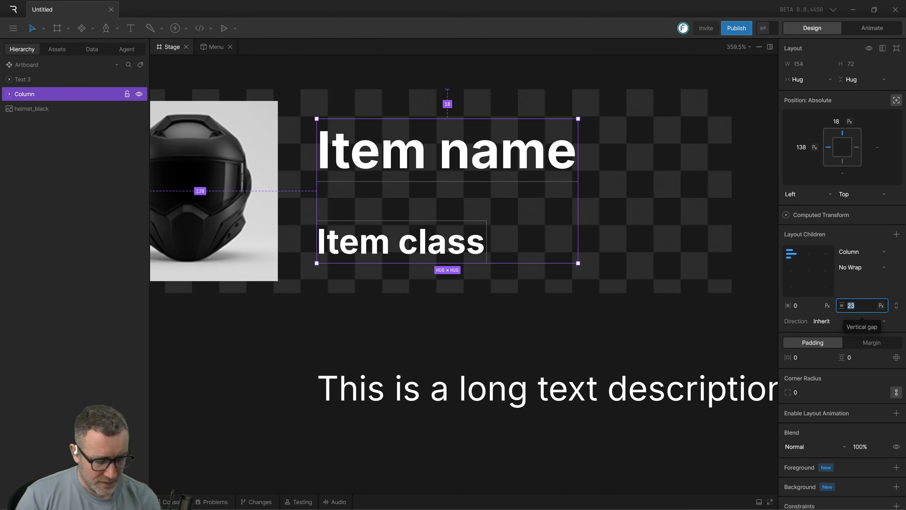
type("12")
key("Return")
left_click(370, 307)
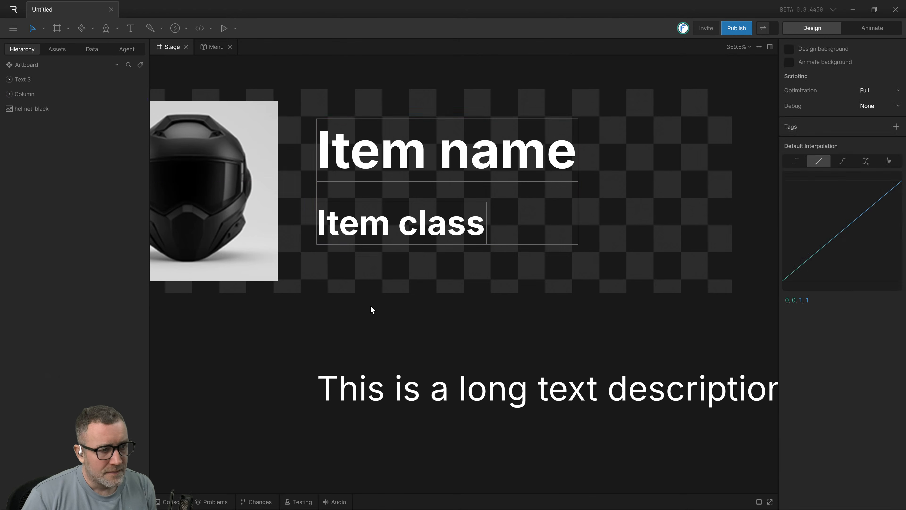
Select the "Item class" text nested in the column's text layout and move it down to about Y 32, outside its layout.
left_click(379, 239)
left_click(9, 94)
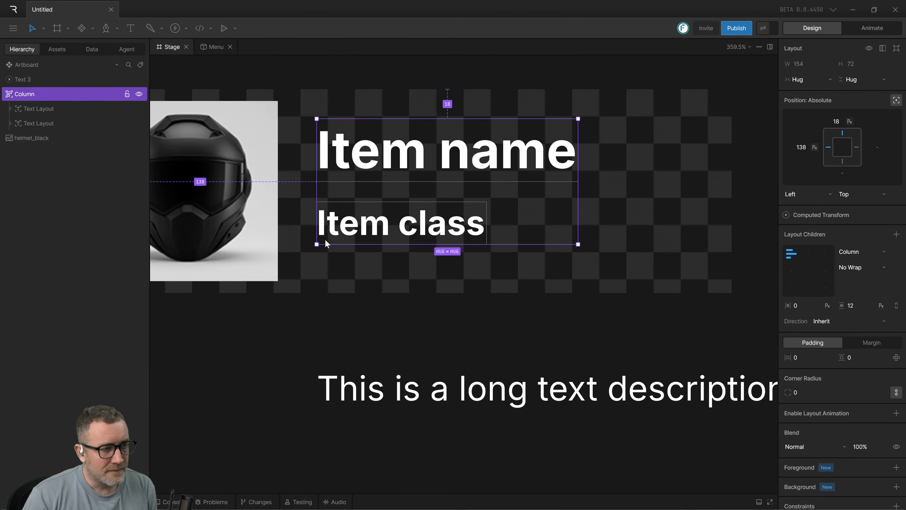
left_click(353, 221)
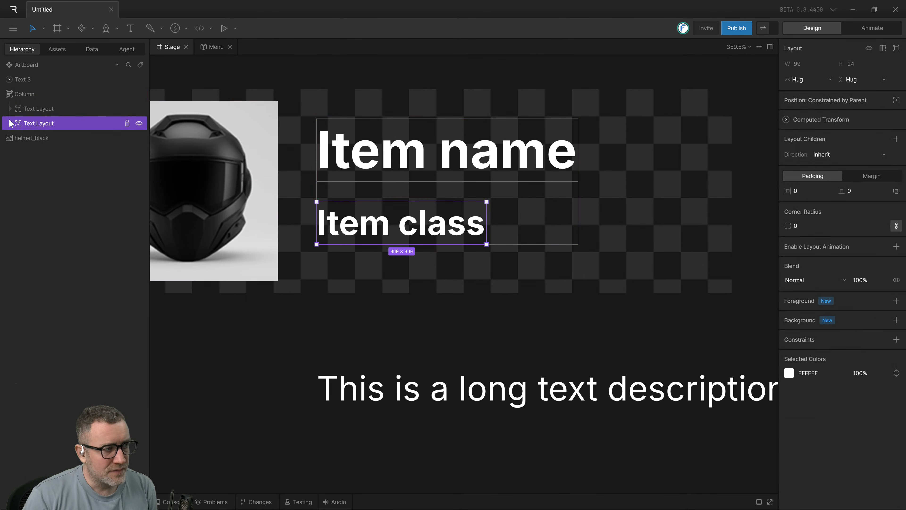
left_click(18, 123)
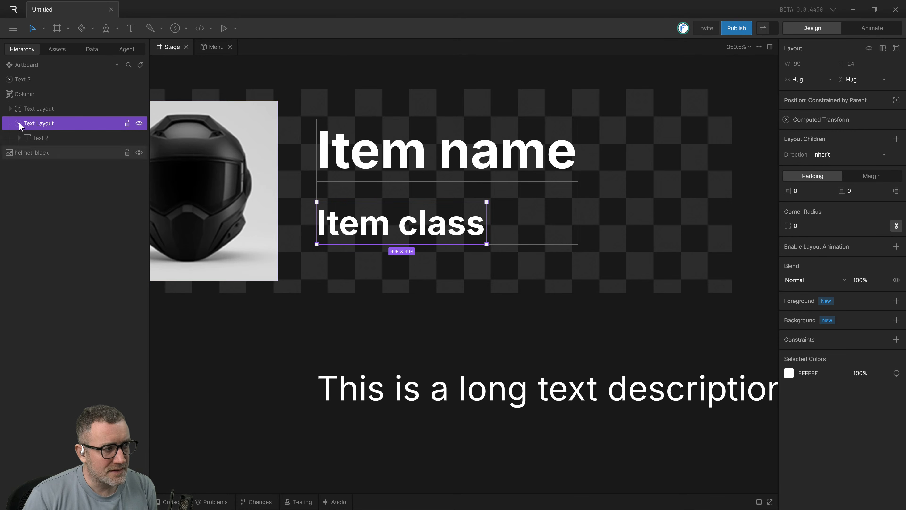
left_click(20, 138)
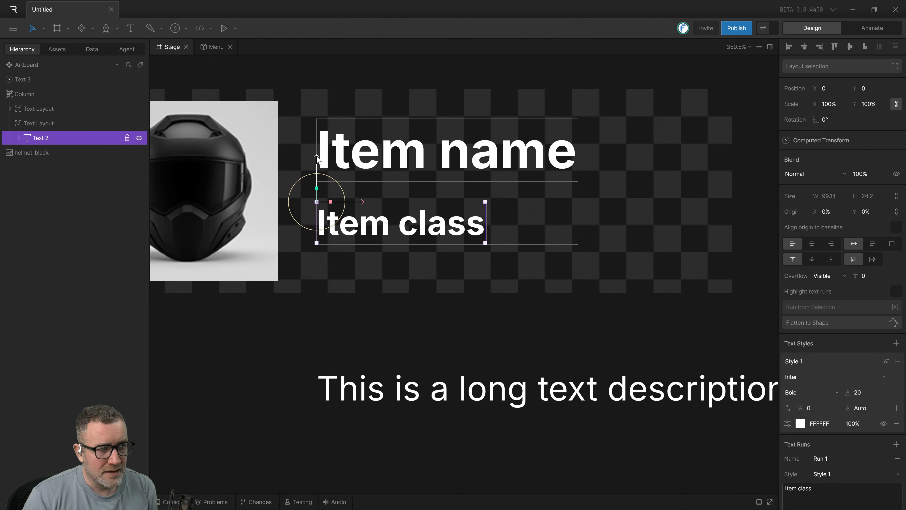
left_click_drag(314, 157, 326, 214)
left_click(387, 331)
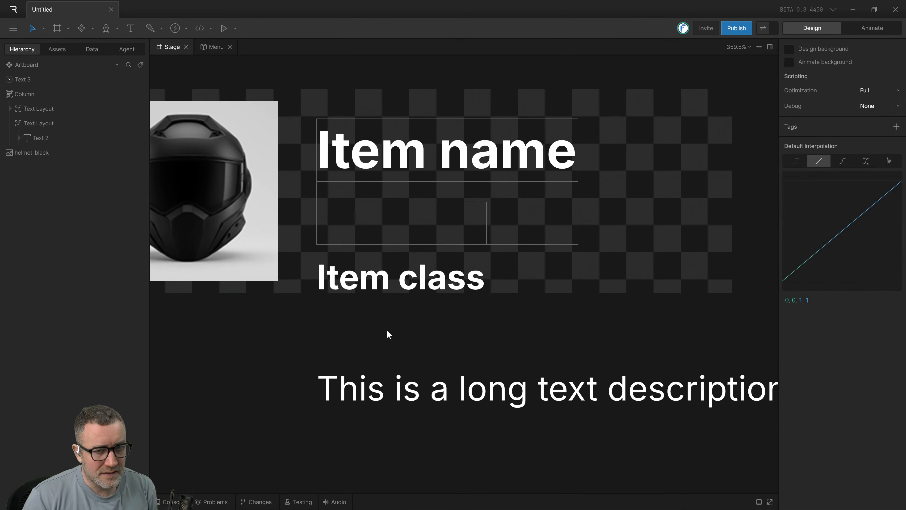
Return the nested "Item class" text to its original place inside its text layout and reselect the column.
left_click(404, 284)
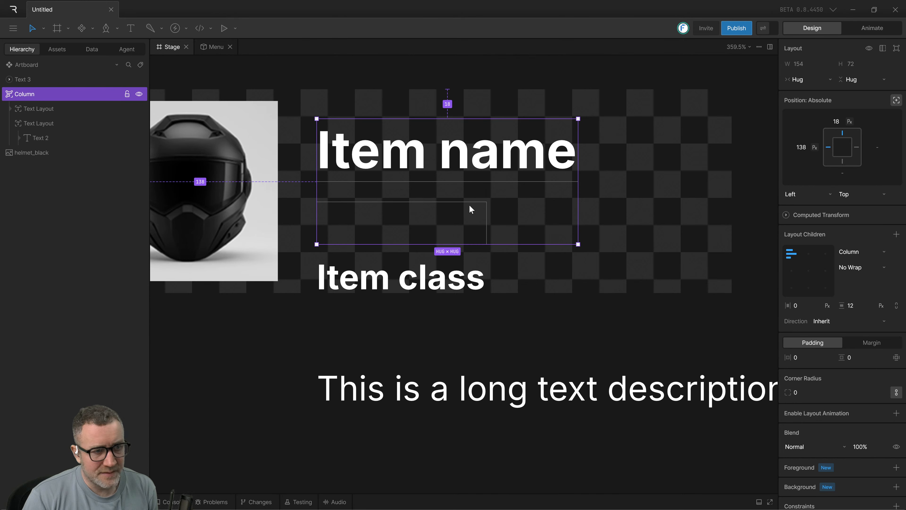
double_click(460, 205)
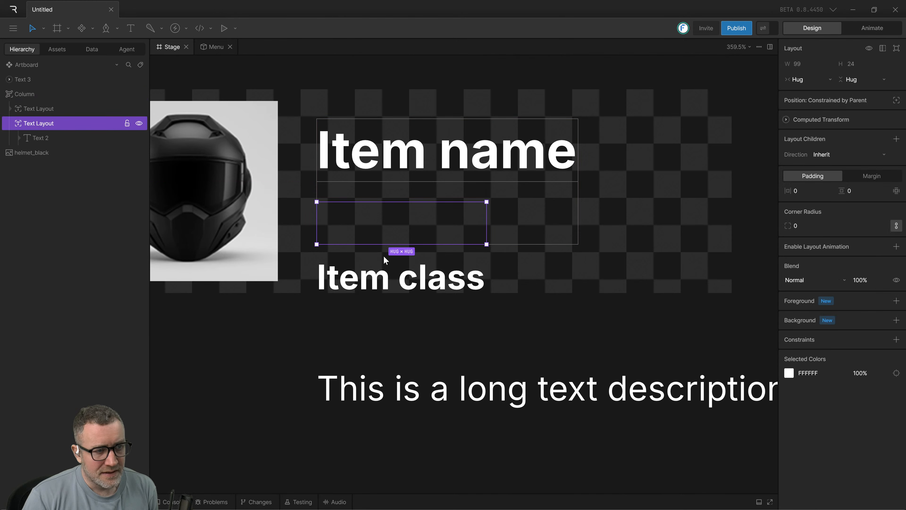
left_click(403, 288)
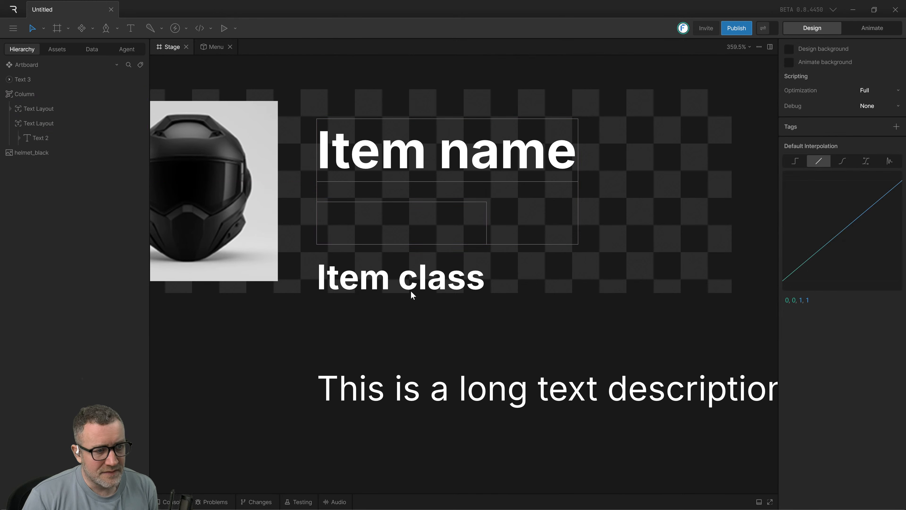
left_click(350, 312)
left_click(45, 138)
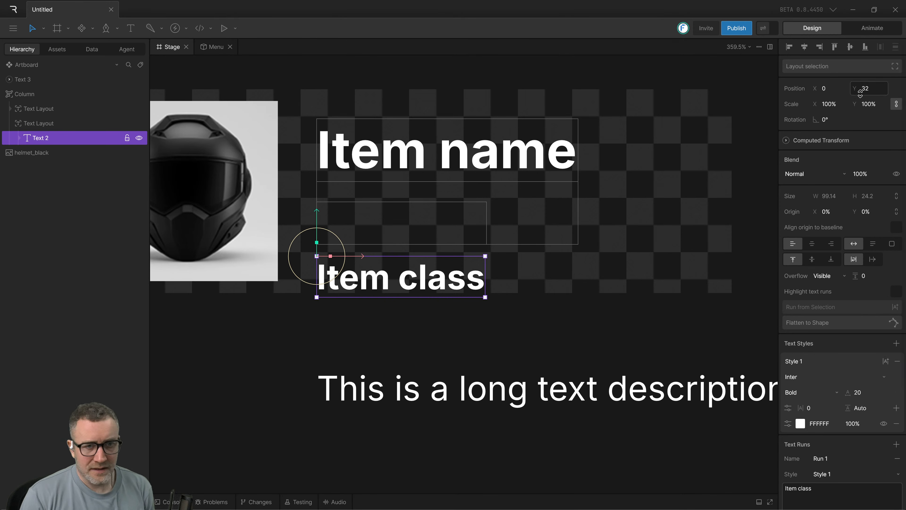
left_click(395, 316)
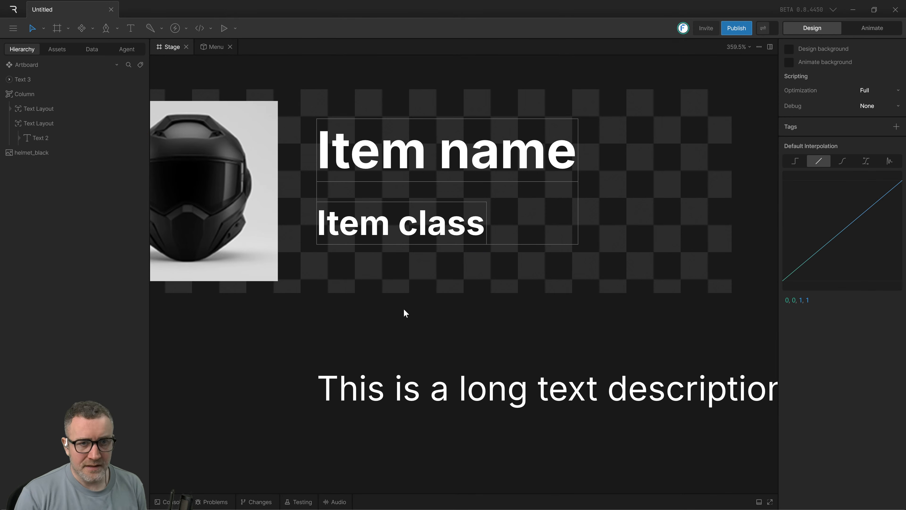
left_click(398, 210)
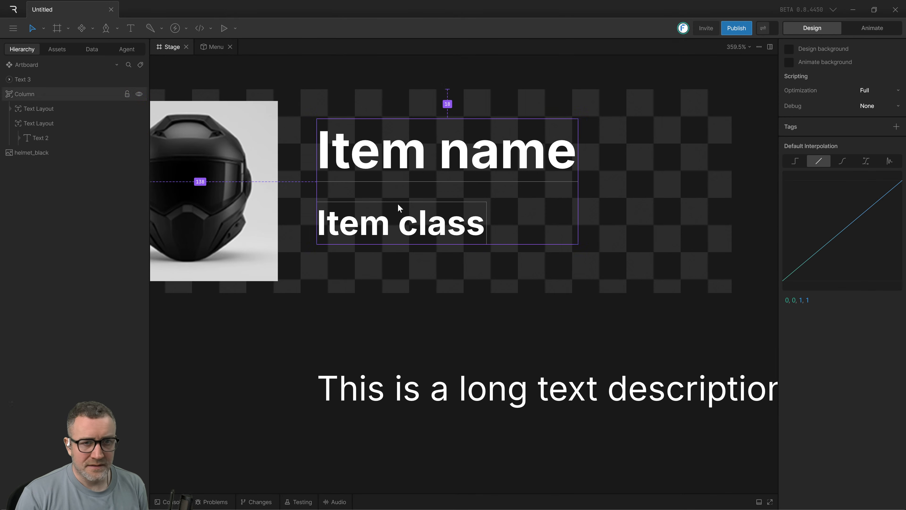
Undo back past the column layout, restoring "Item name" and "Item class" as separate, ungrouped texts.
double_click(372, 229)
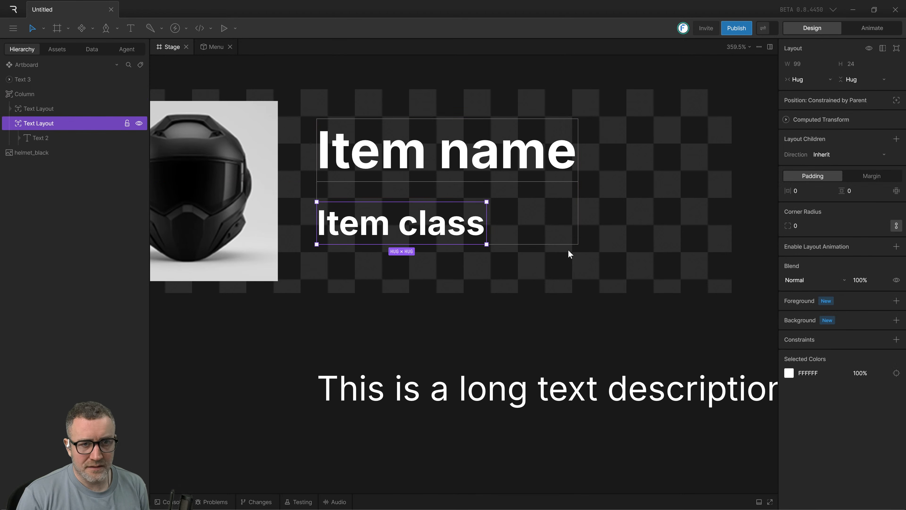
left_click(375, 290)
key("ctrl+z")
key("ctrl+z")
key("ctrl+z")
key("ctrl+z")
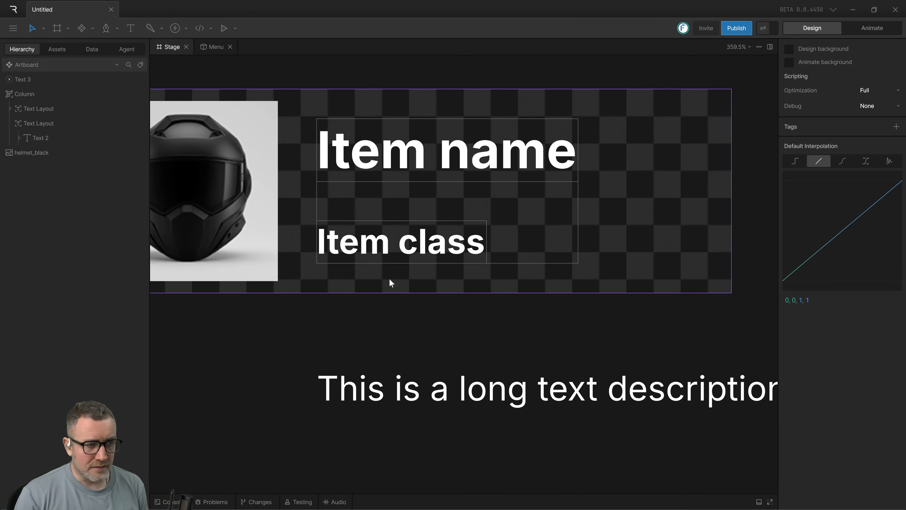
key("ctrl+z")
key("ctrl+z")
key("ctrl+z")
key("ctrl+z")
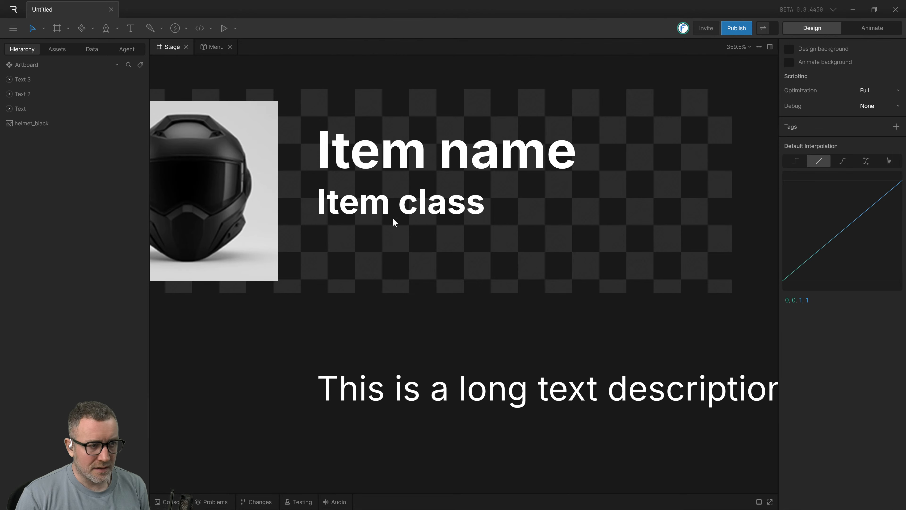
Move the "Item class" text to the right beneath the item name, to about X 183.5, Y 64.5.
left_click(396, 210)
left_click_drag(396, 210, 433, 230)
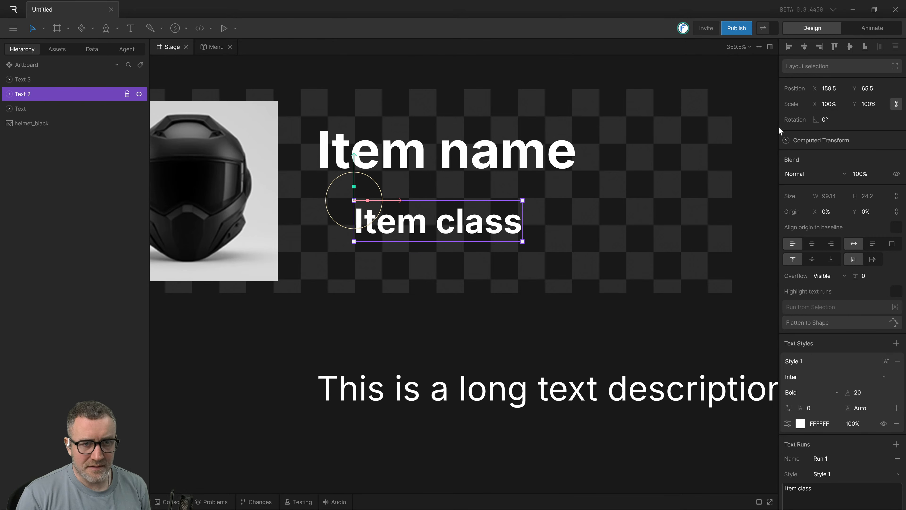
mouse_move(464, 238)
left_mouse_down()
mouse_move(426, 246)
mouse_move(495, 231)
mouse_move(483, 222)
mouse_move(485, 237)
mouse_move(523, 227)
mouse_move(466, 221)
left_mouse_up()
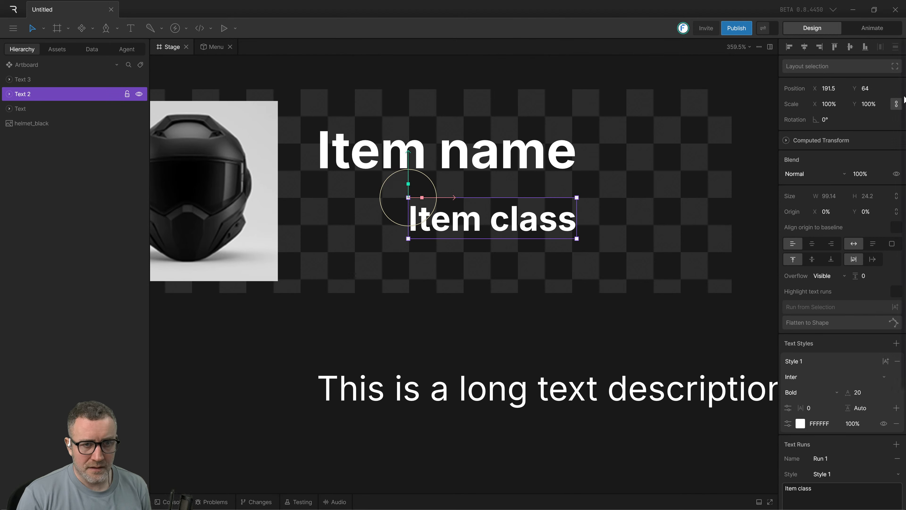
left_click_drag(480, 224, 462, 234)
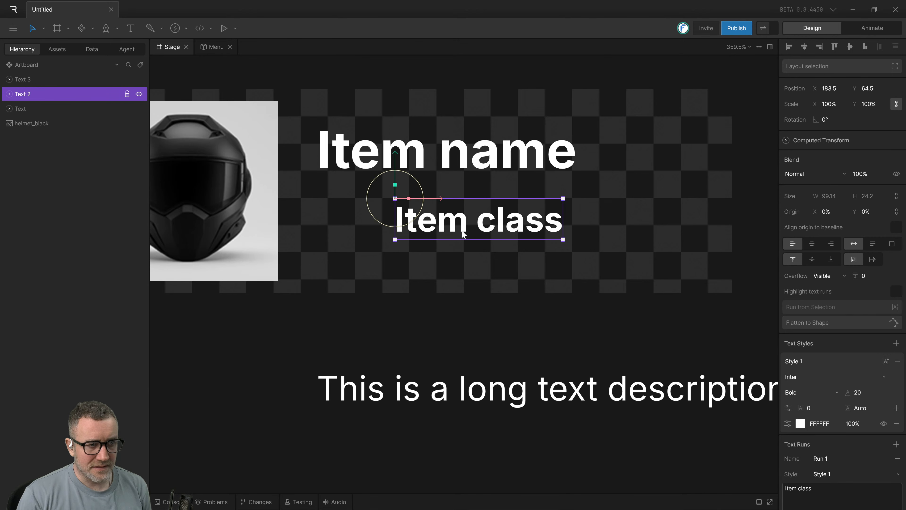
Select the "Item name" and offset "Item class" texts together and wrap them in a column layout.
left_click(310, 320)
left_click_drag(681, 286, 358, 98)
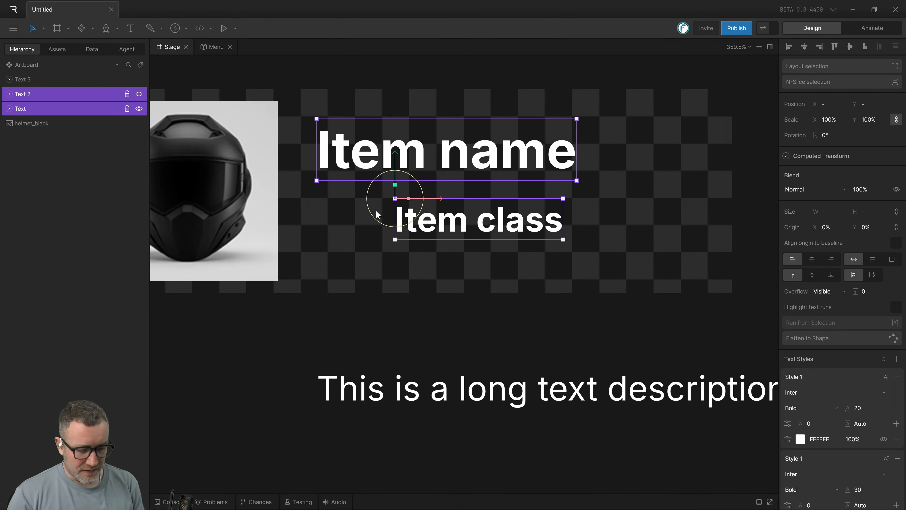
key("shift+a")
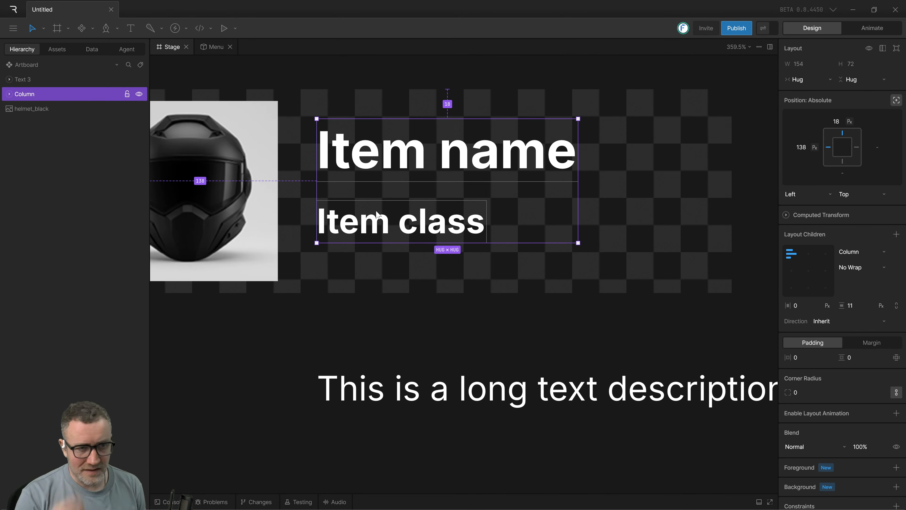
Examine the column's nested text layouts and the properties of the "Item class" text inside its layout.
left_click(335, 329)
left_click(25, 95)
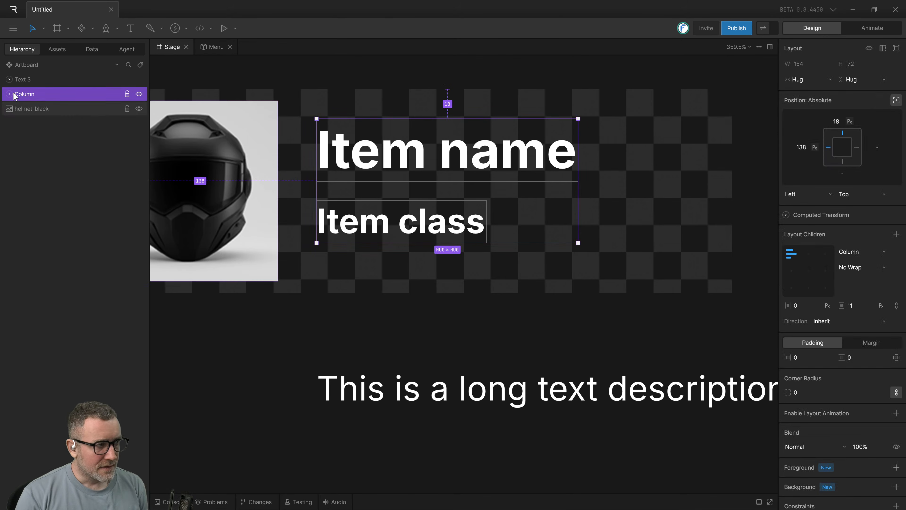
left_click(9, 94)
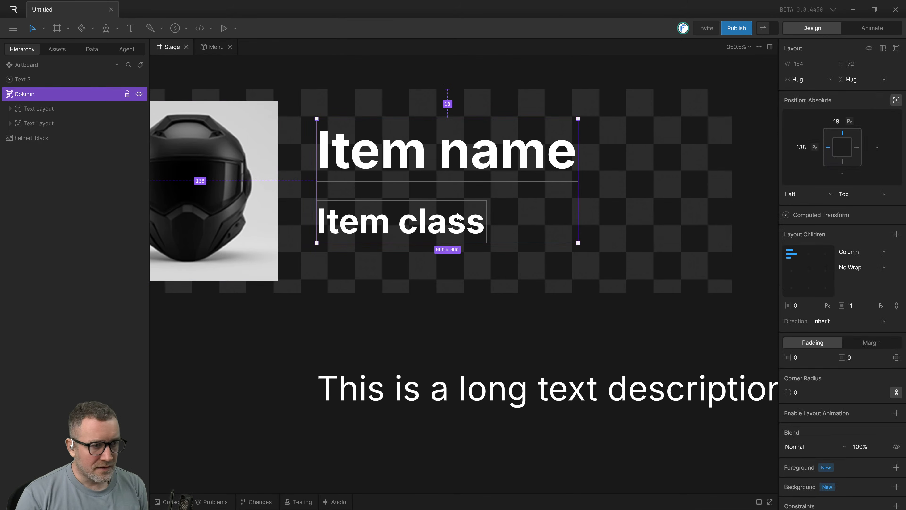
left_click(453, 222)
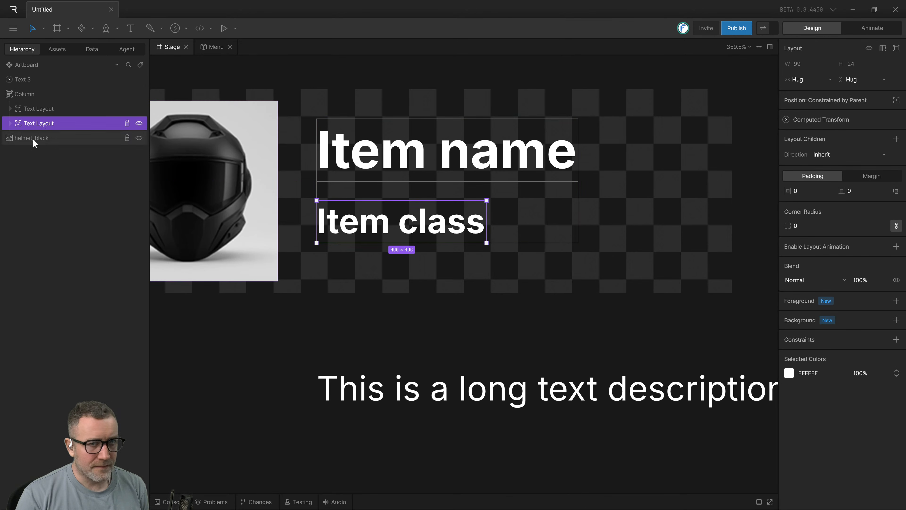
left_click(488, 289)
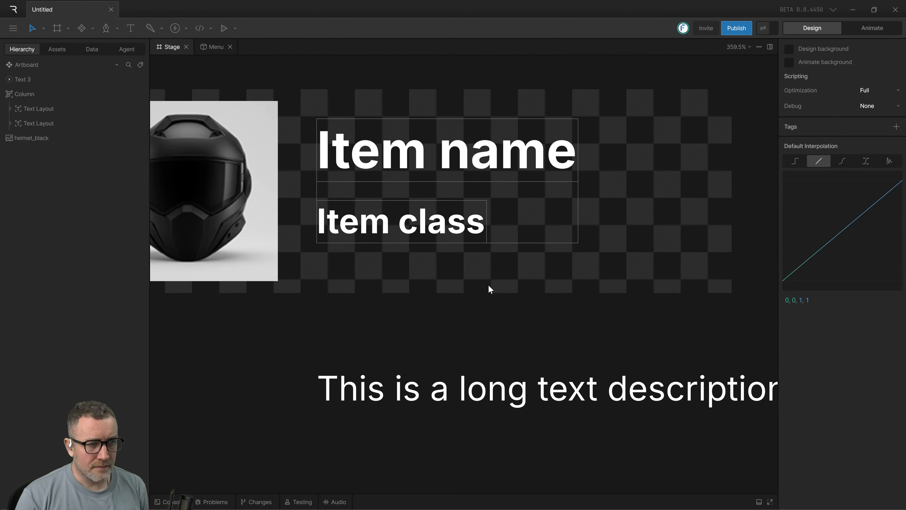
left_click(429, 228)
double_click(429, 228)
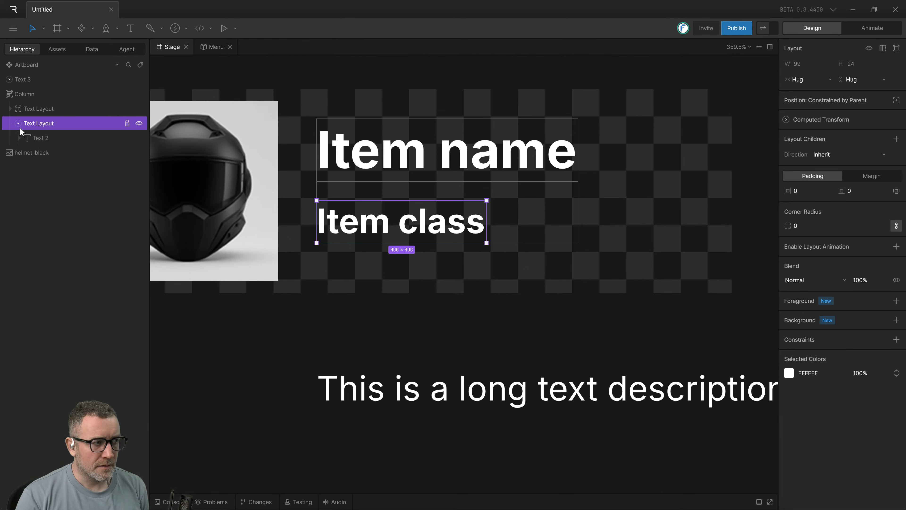
left_click(42, 138)
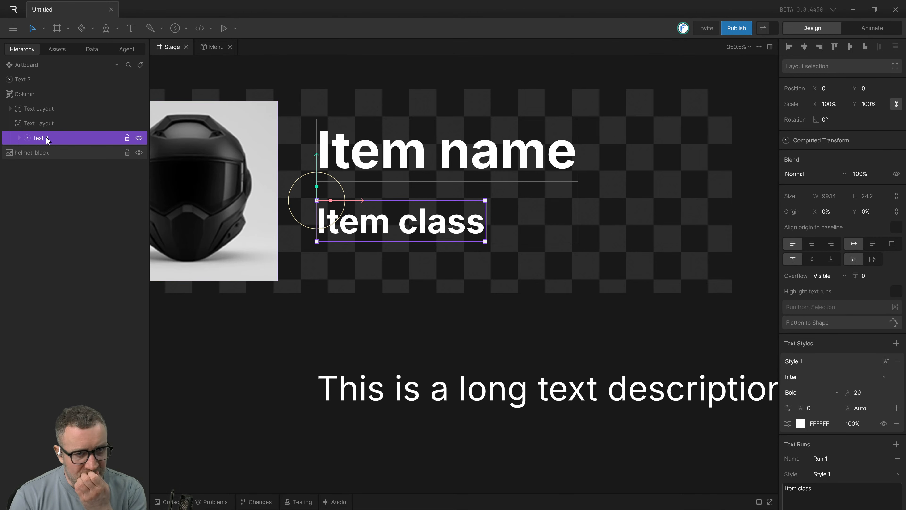
left_click(27, 124)
left_click(19, 124)
left_click(21, 108)
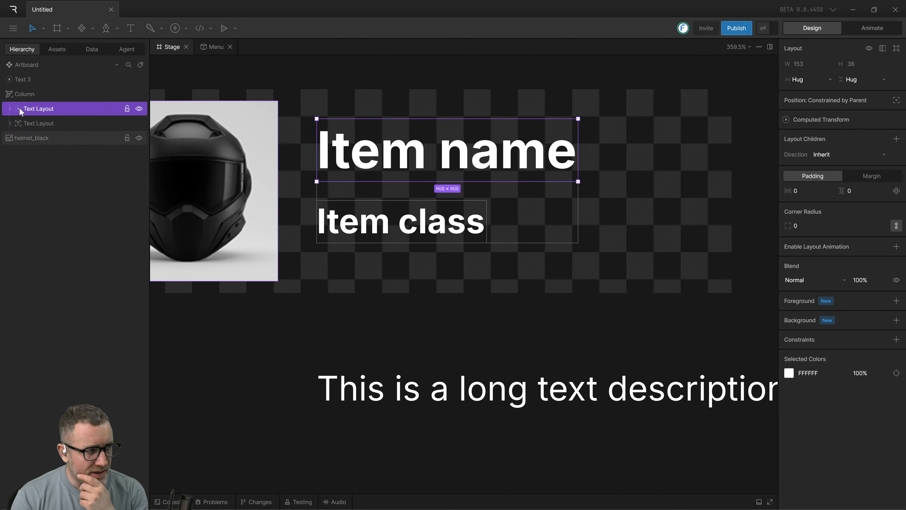
left_click(361, 228)
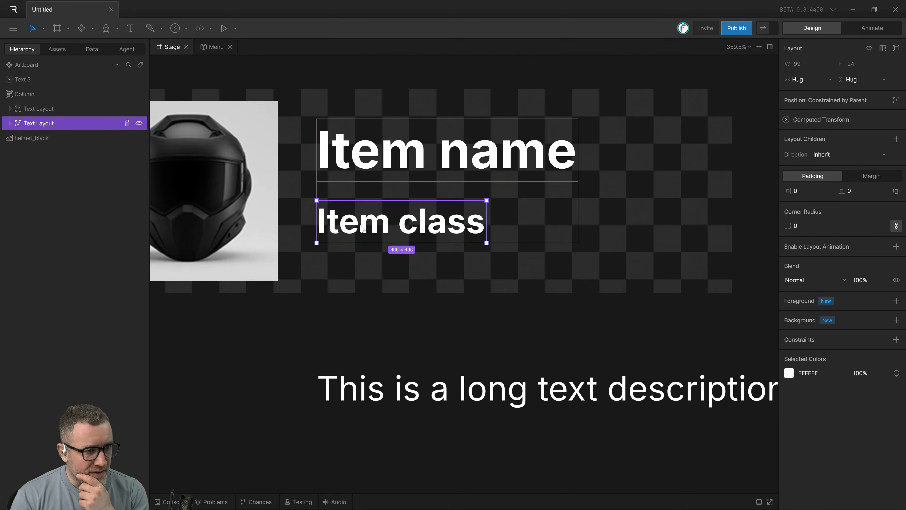
left_click(348, 262)
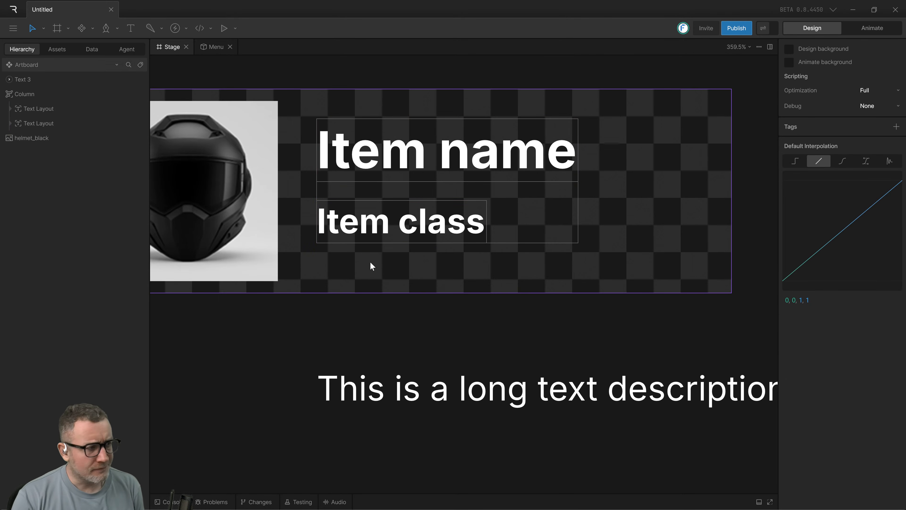
Undo the column layout and the last move of the "Item class" text.
key("ctrl+z")
key("ctrl+z")
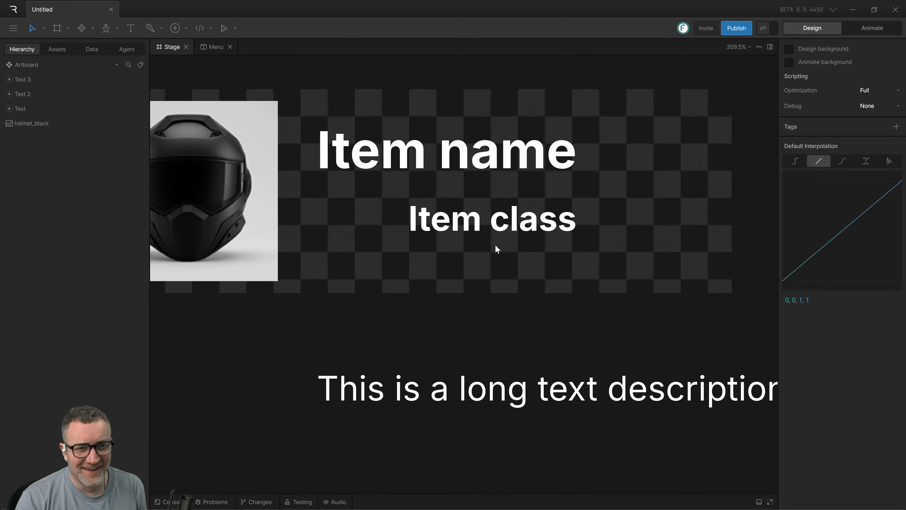
left_click(493, 226)
left_click(584, 312)
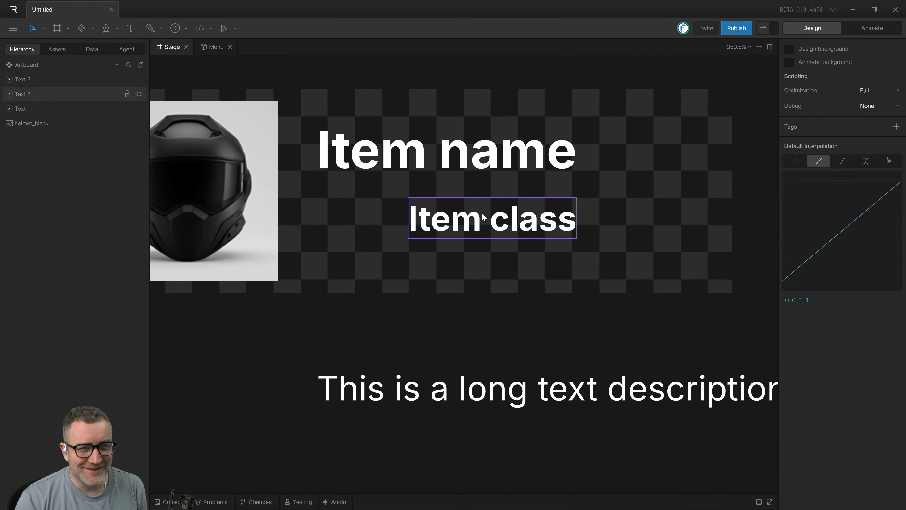
Wrap the "Item class" text alone in a layout, and examine its size limit options and nested text.
left_click(482, 217)
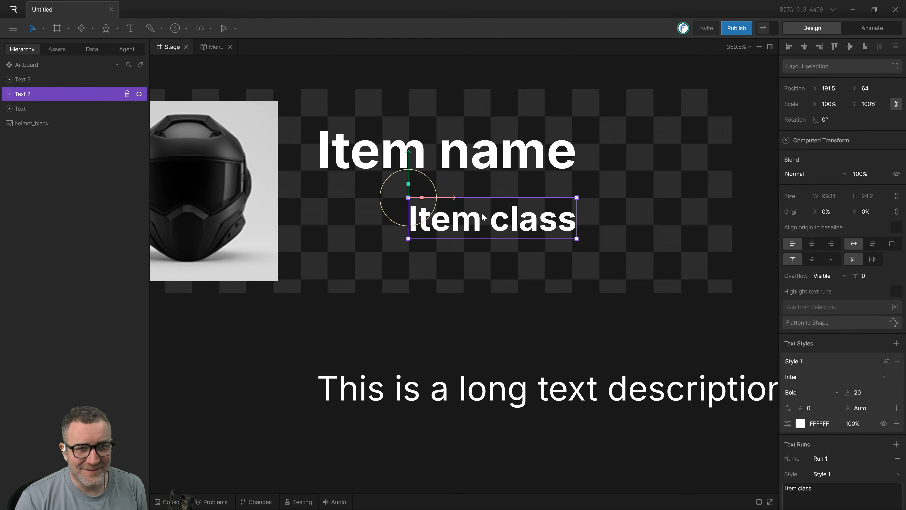
left_click(895, 67)
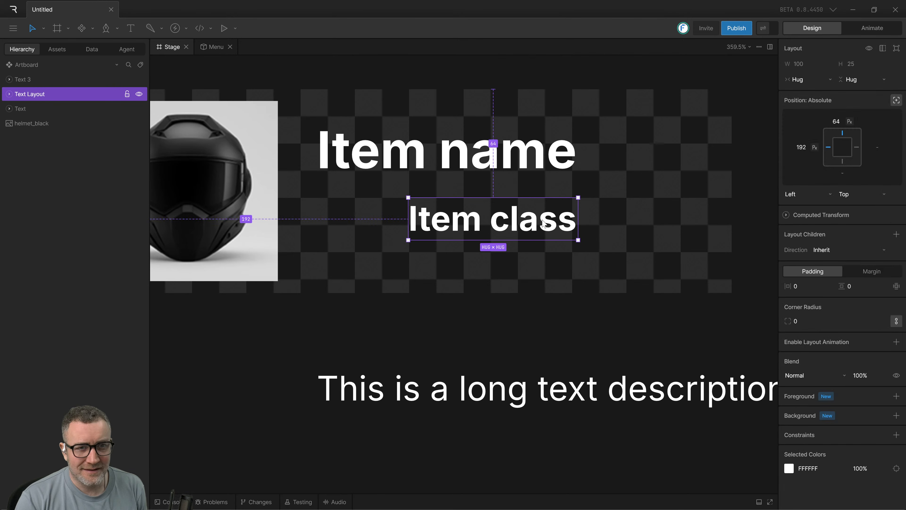
left_click(895, 50)
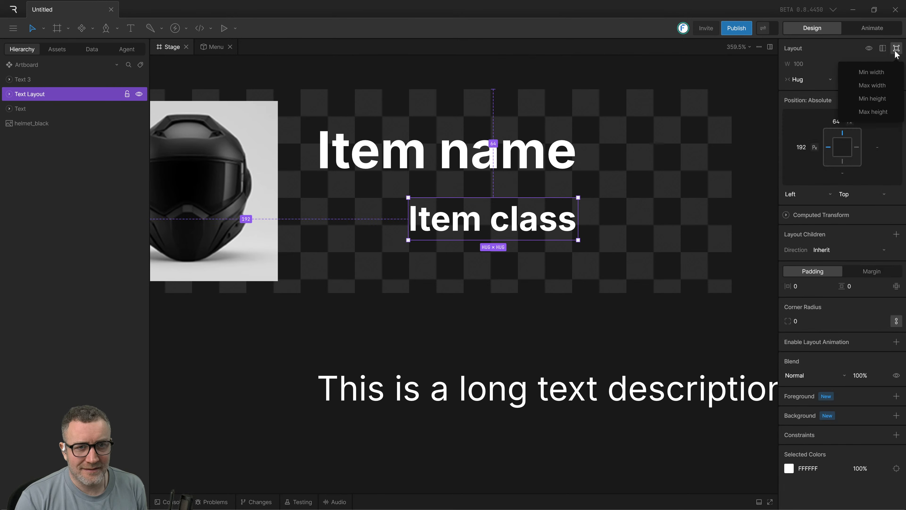
left_click(896, 50)
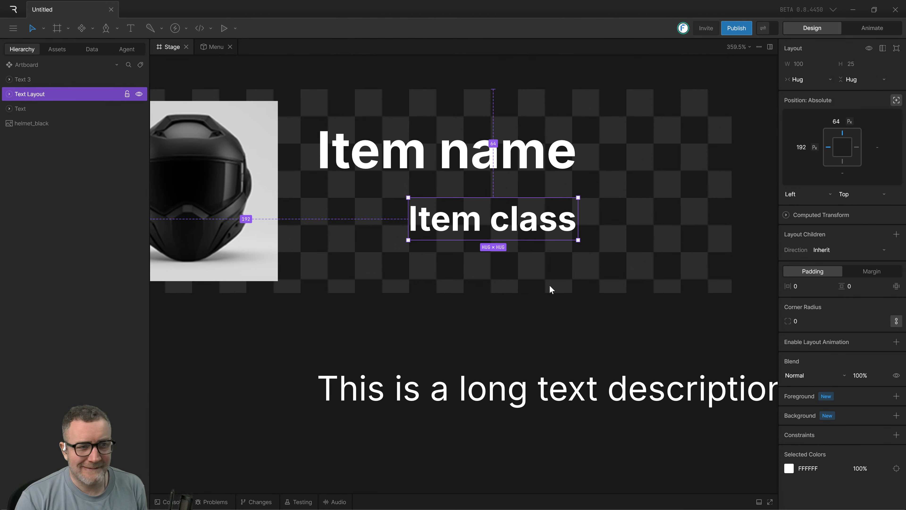
left_click(535, 296)
left_click(474, 225)
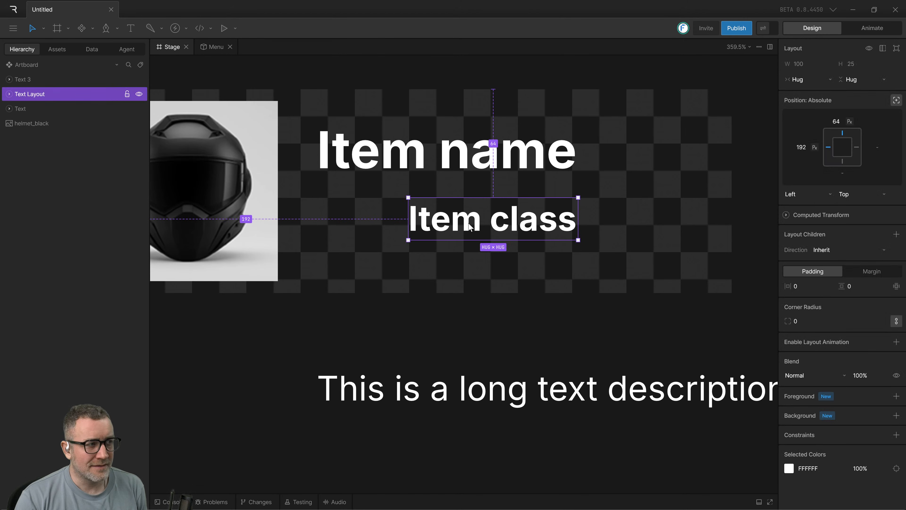
left_click(9, 94)
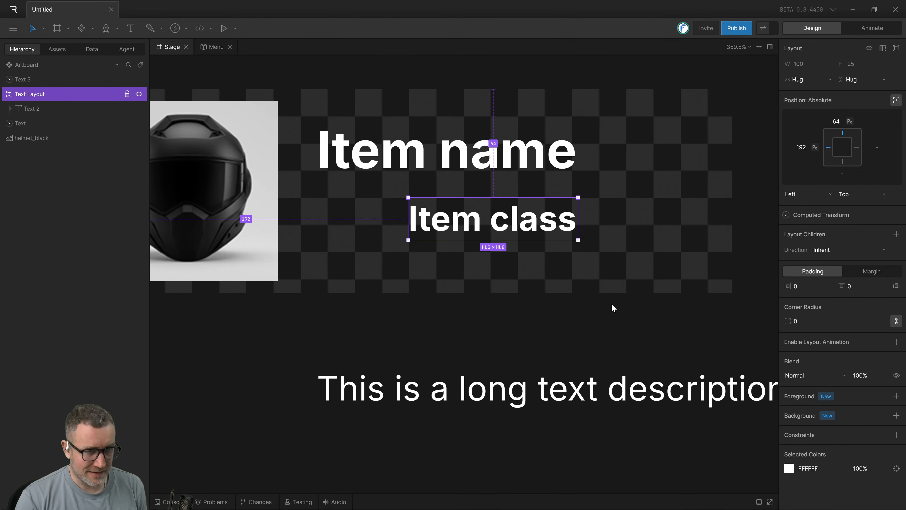
Undo the layout around the "Item class" text and move the text to about X 198, Y 63.5.
key("ctrl+z")
key("ctrl+z")
left_click(472, 222)
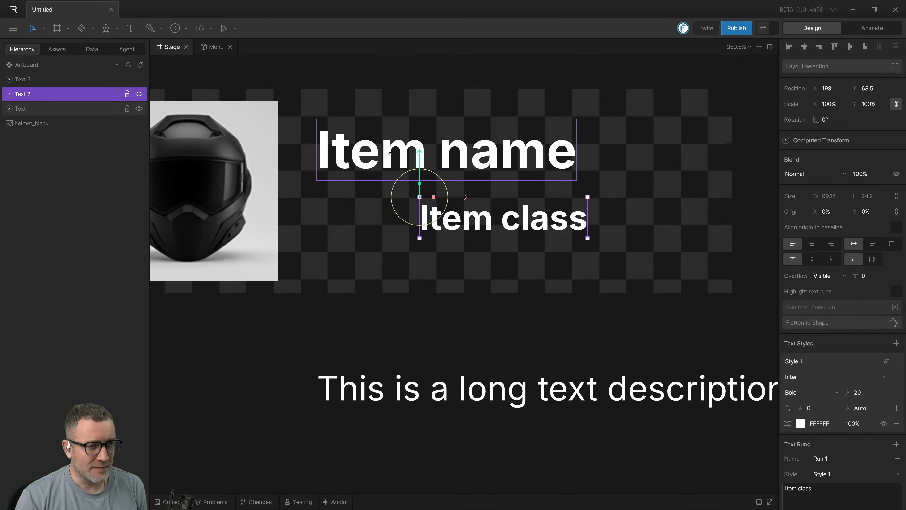
Align the "Item name" text to the artboard's left edge, and left-align it together with the "Item class" text.
left_click(469, 154, "shift")
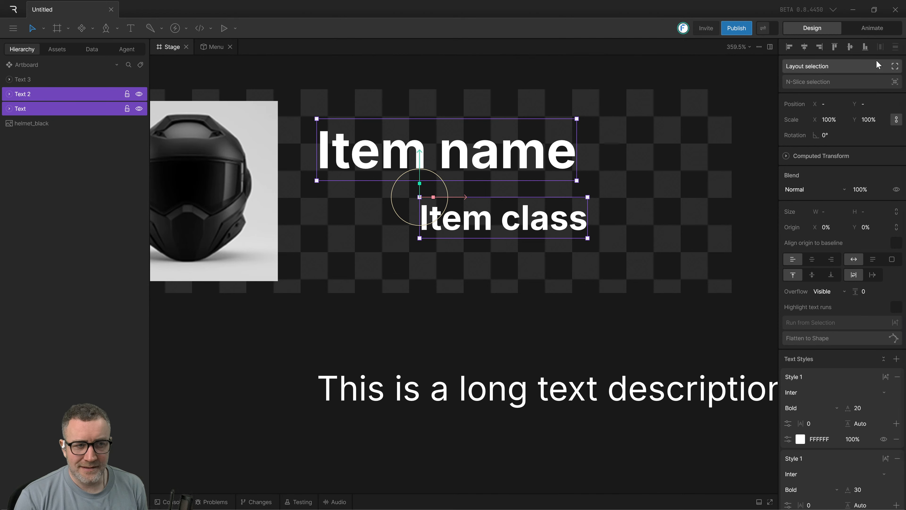
left_click(475, 173, "shift")
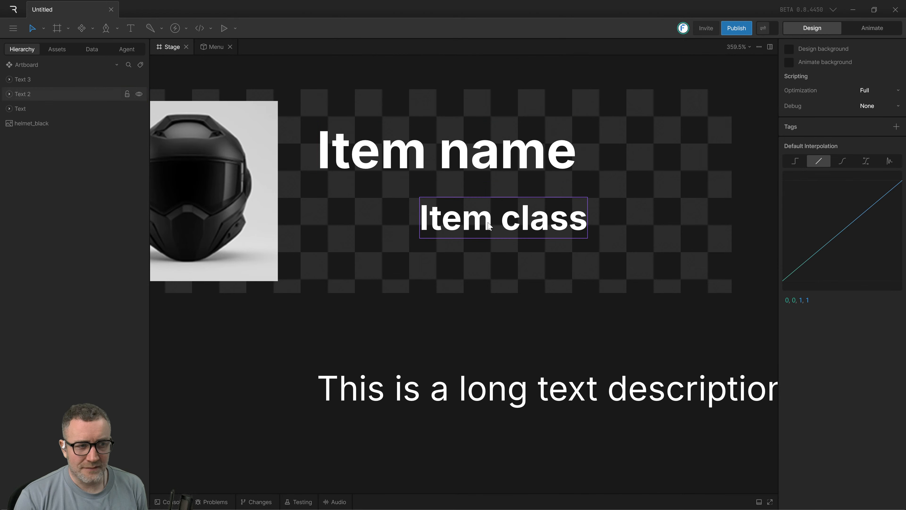
left_click(475, 174)
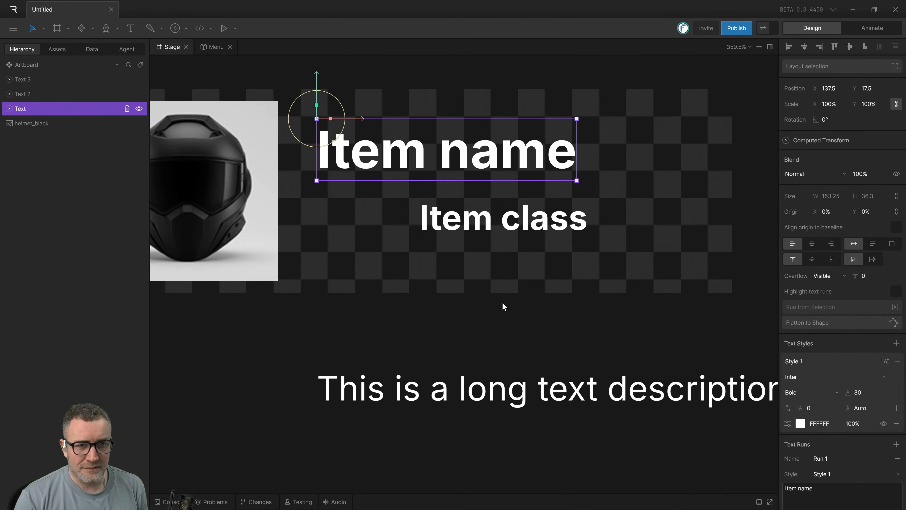
left_click(790, 47)
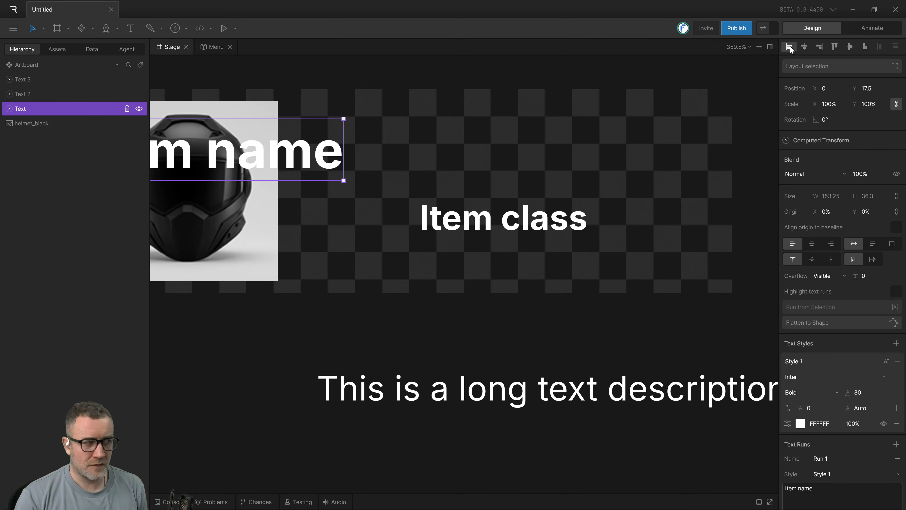
left_click(507, 232, "shift")
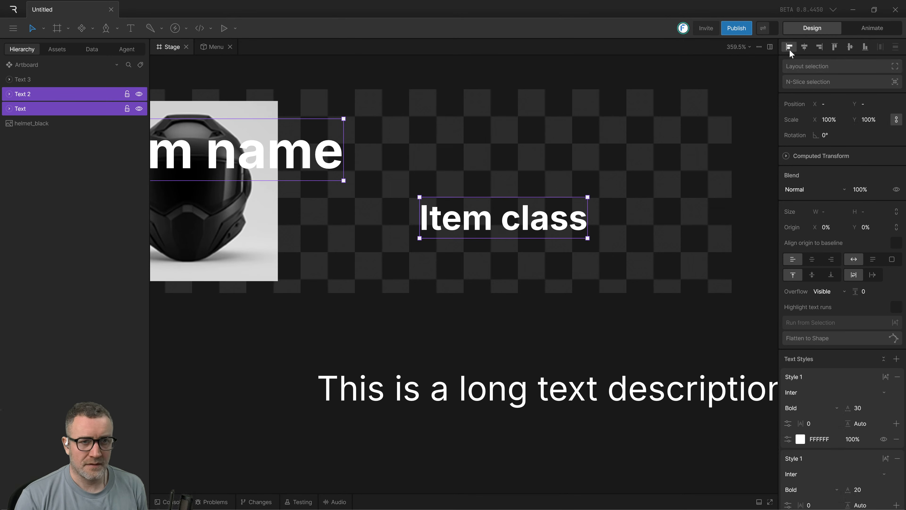
left_click(789, 47)
Move both left-aligned texts together to the right of the helmet image, at about X 161.5.
left_click_drag(256, 159, 529, 164)
left_click(539, 304)
left_click(407, 238)
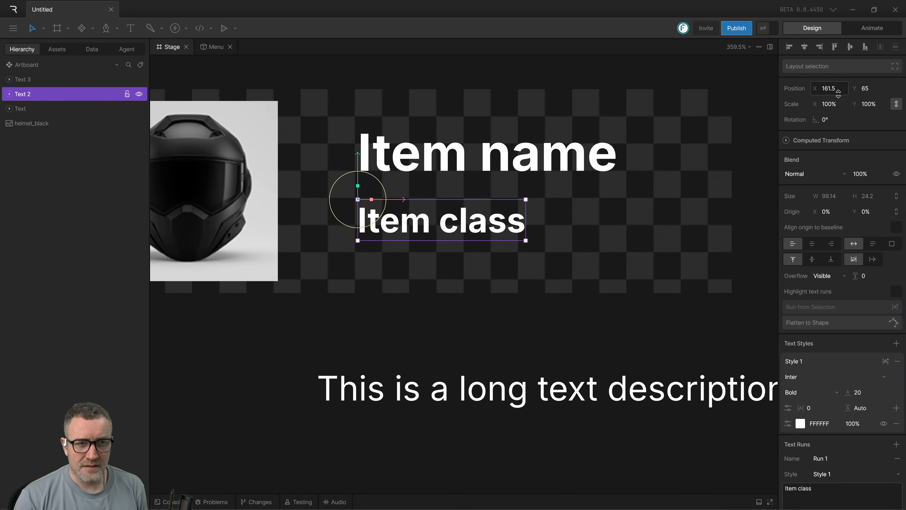
left_click(490, 272)
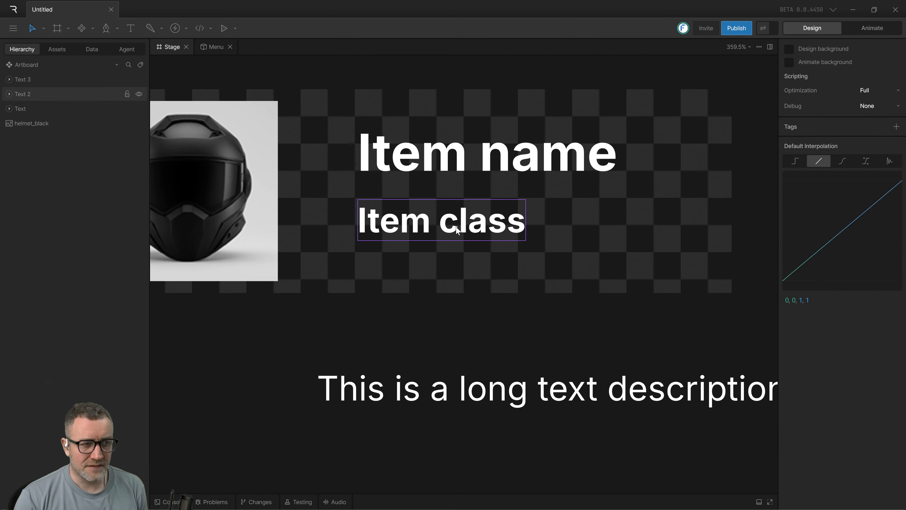
Select the left-aligned "Item class" and "Item name" texts and wrap them in a column layout.
left_click(458, 227)
left_click(447, 172, "shift")
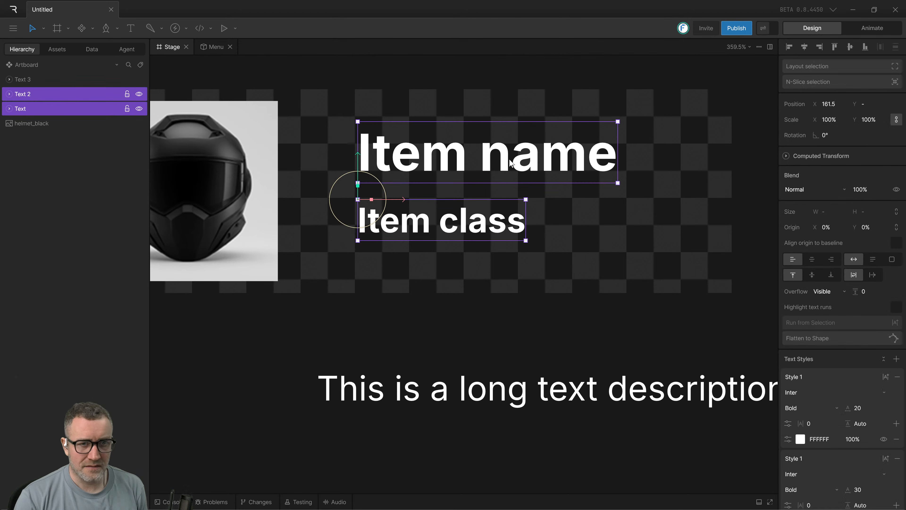
left_click(895, 67)
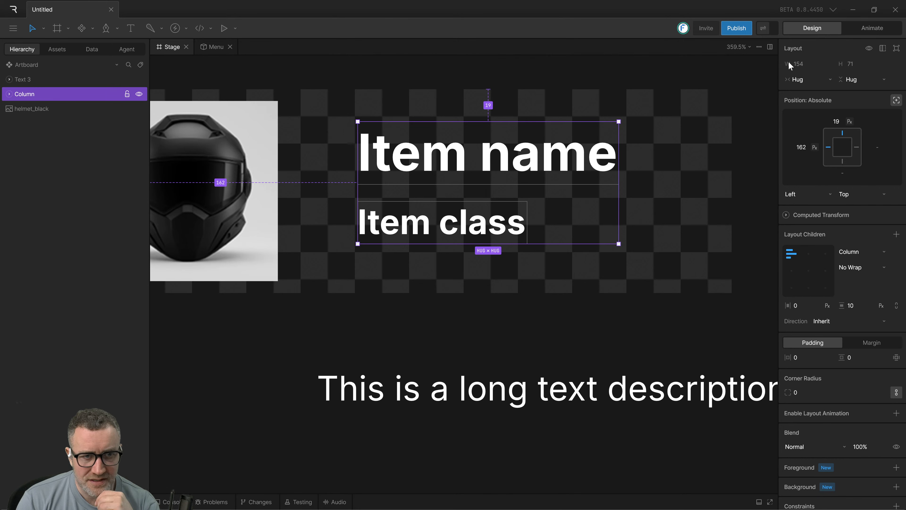
Inspect the column's hierarchy, looking at the two text layouts nested inside it for "Item name" and "Item class".
left_click(445, 281)
left_click(445, 223)
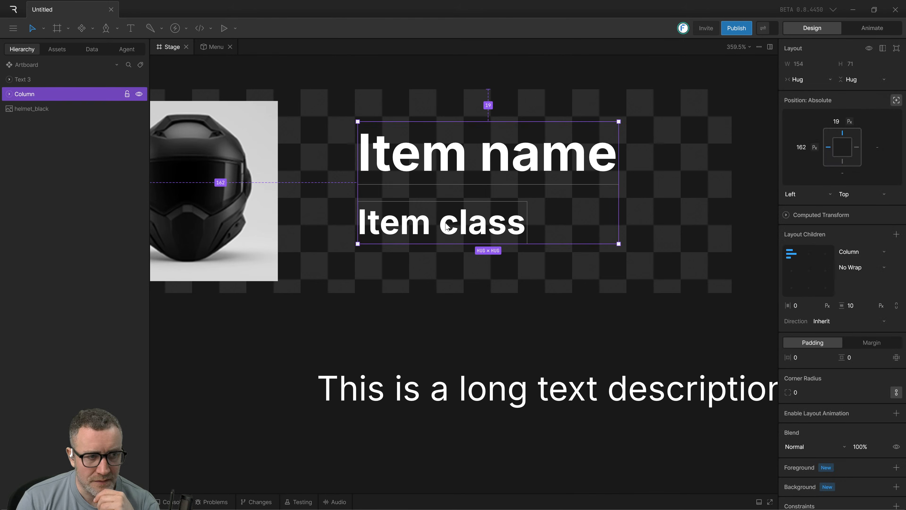
left_click(9, 94)
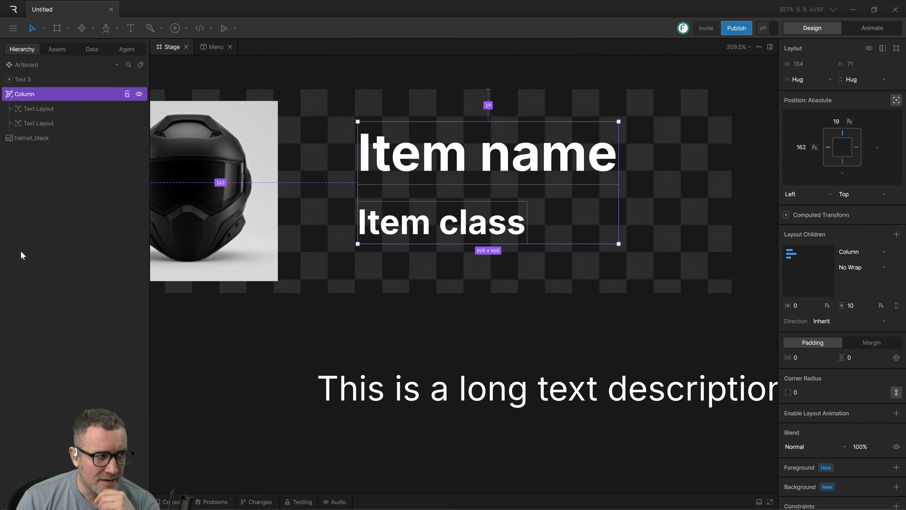
left_click(38, 111)
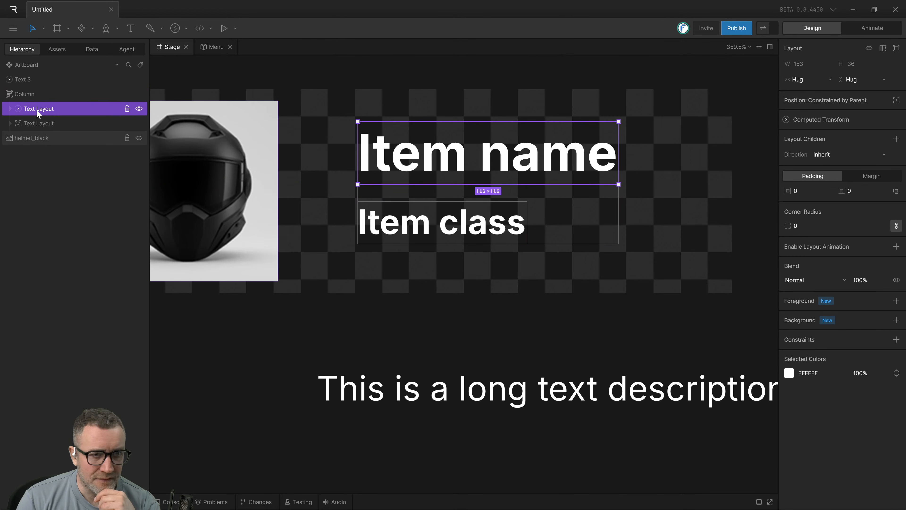
left_click(38, 125)
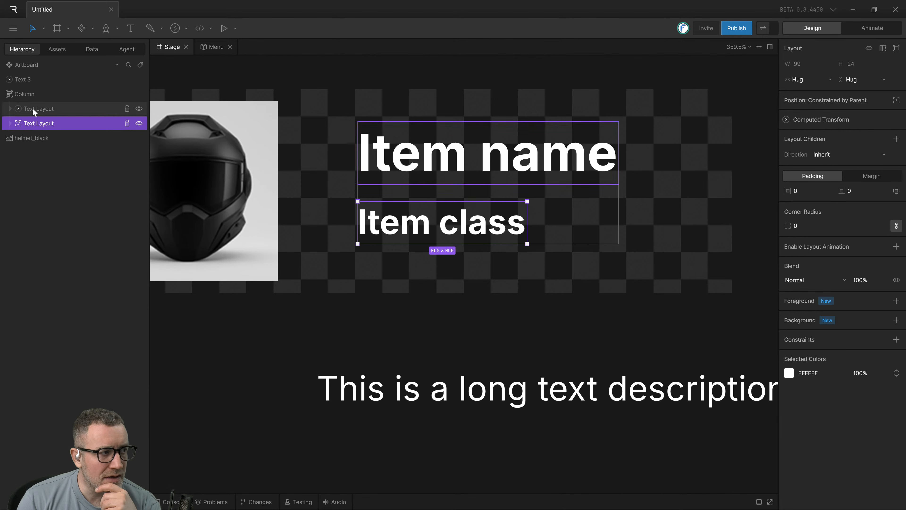
left_click(11, 111)
left_click(11, 124)
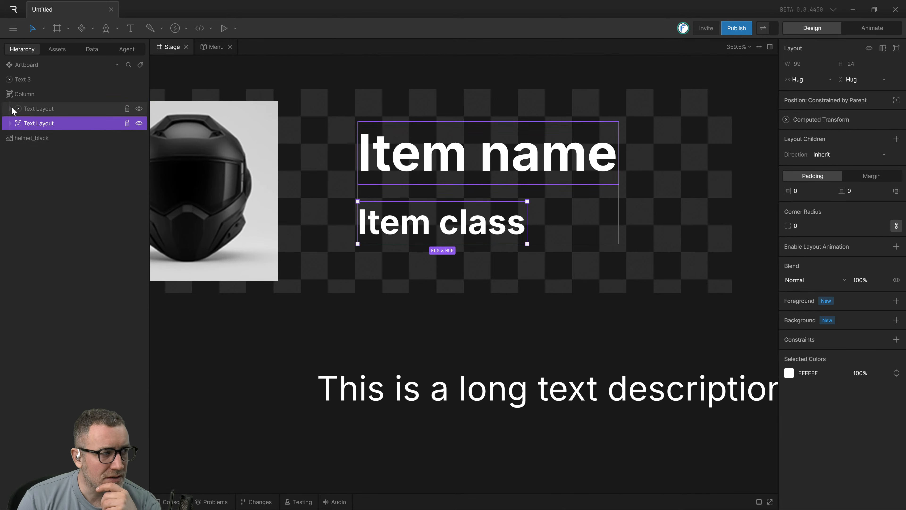
left_click(11, 111)
left_click(18, 126)
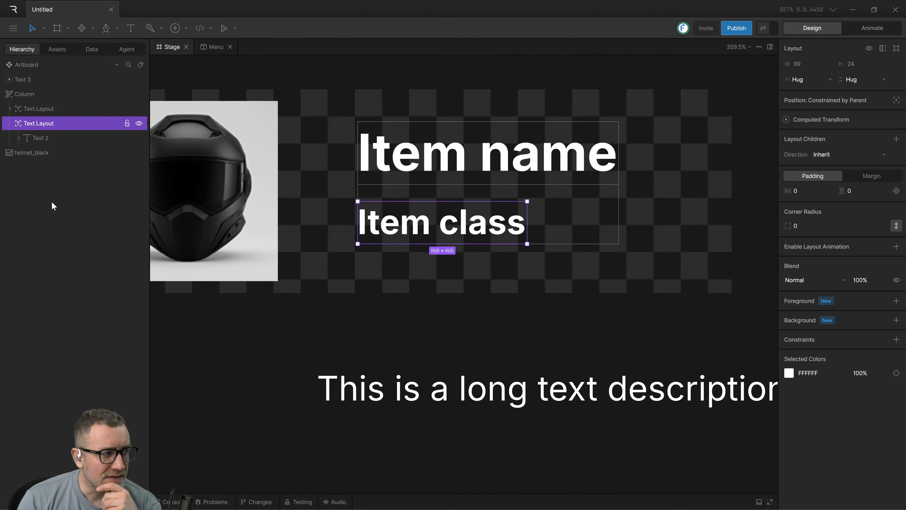
left_click(17, 123)
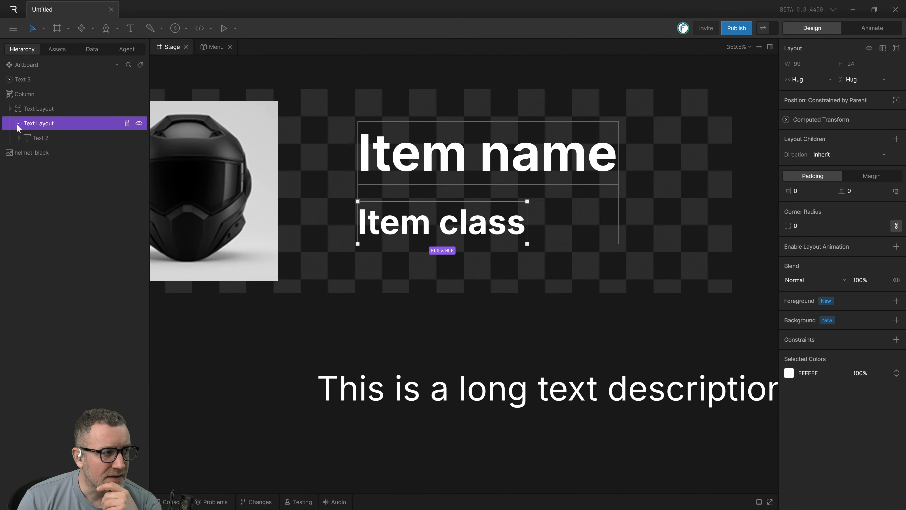
left_click(17, 124)
left_click(536, 287)
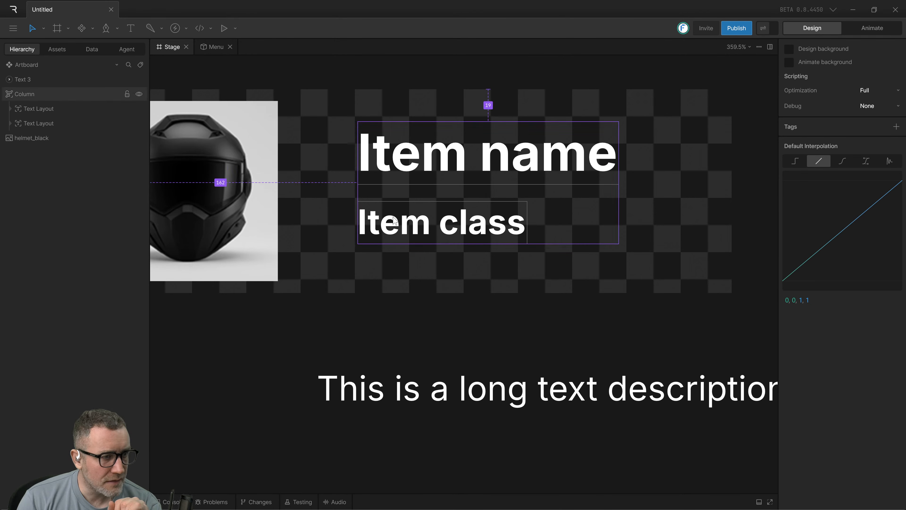
Examine the "Item name" text layout down to its nested text object and text run, comparing their properties.
left_click(428, 202)
left_click(62, 164)
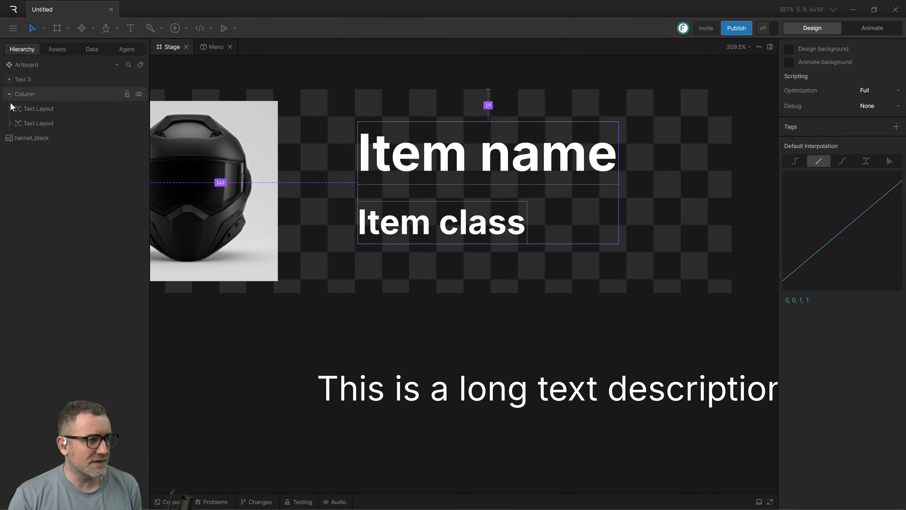
left_click(18, 110)
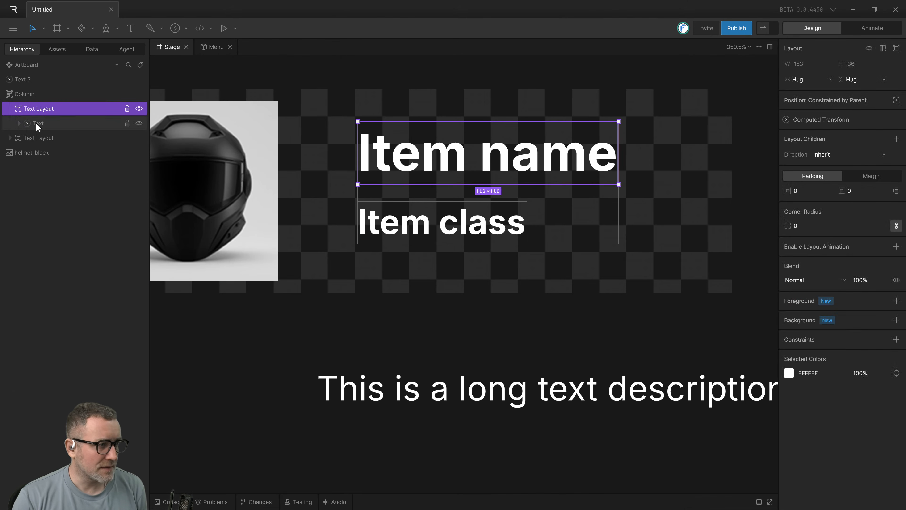
left_click(36, 123)
left_click(27, 123)
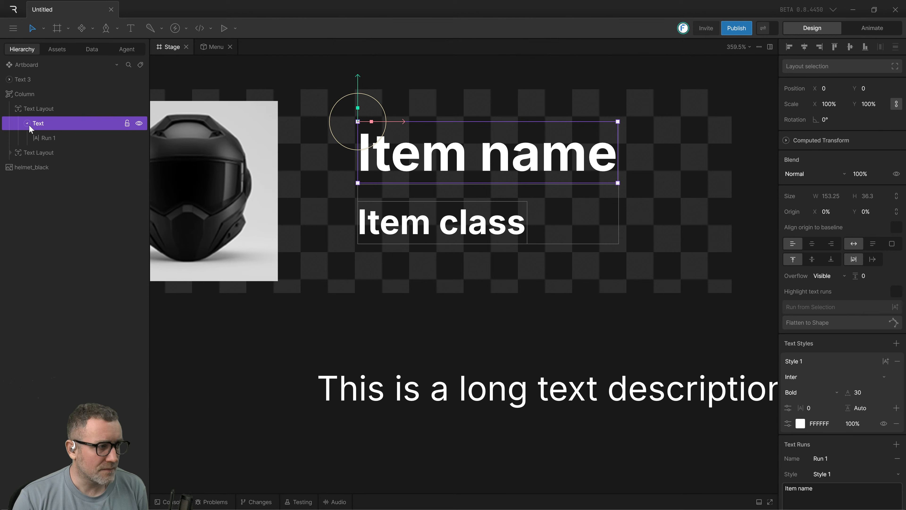
left_click(51, 138)
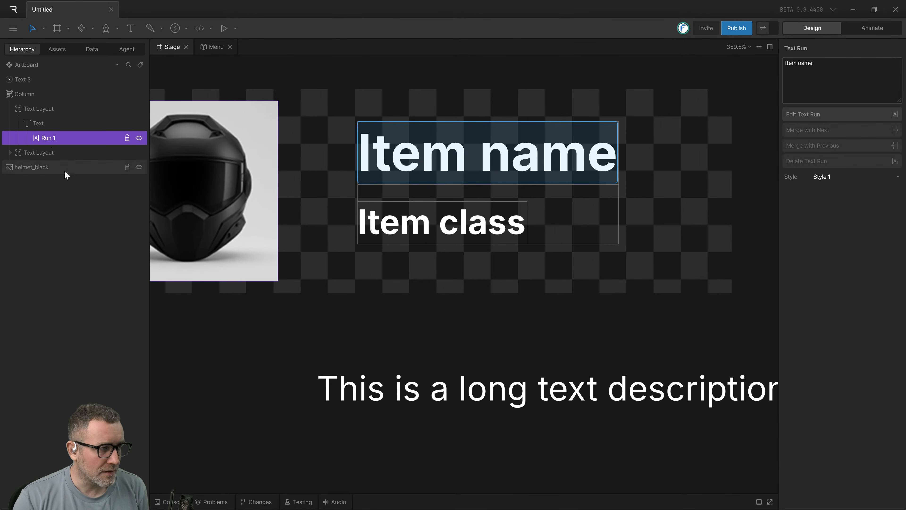
left_click(36, 127)
scroll(299, 235, "left", 3)
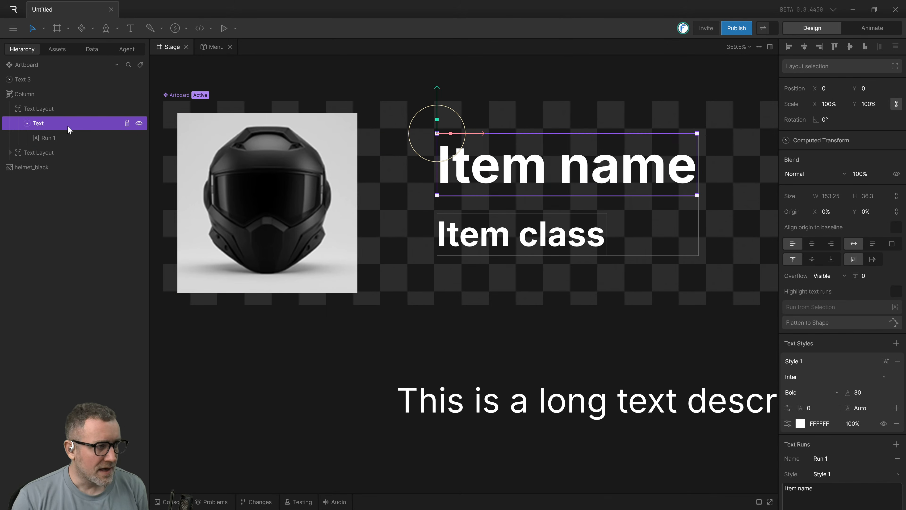
left_click(54, 138)
left_click(52, 123)
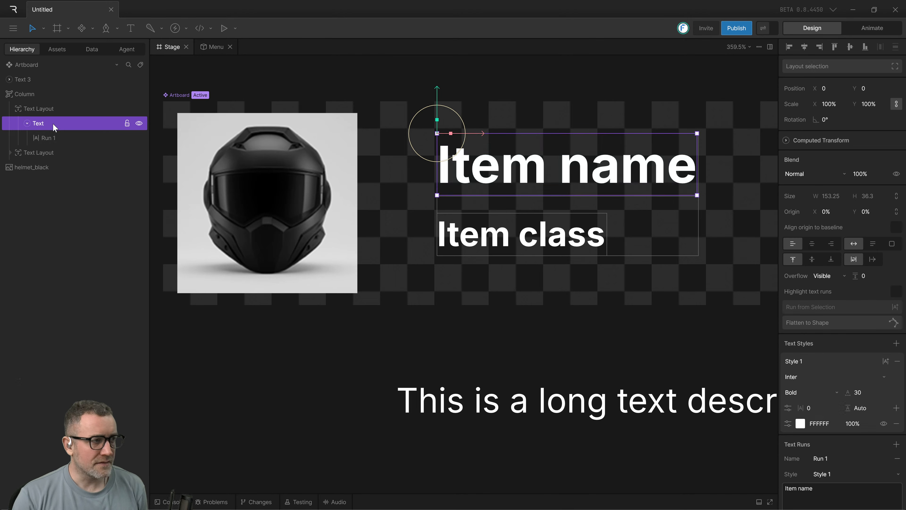
left_click(50, 139)
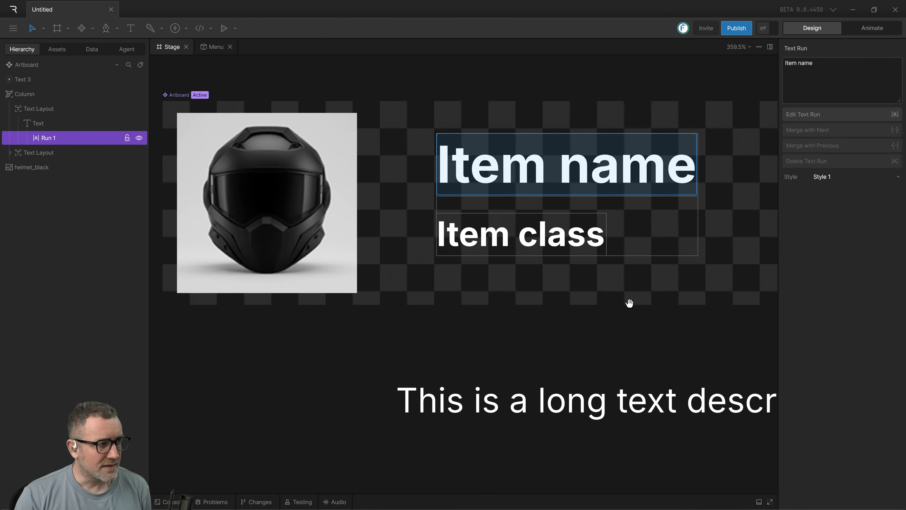
scroll(464, 250, "right", 2)
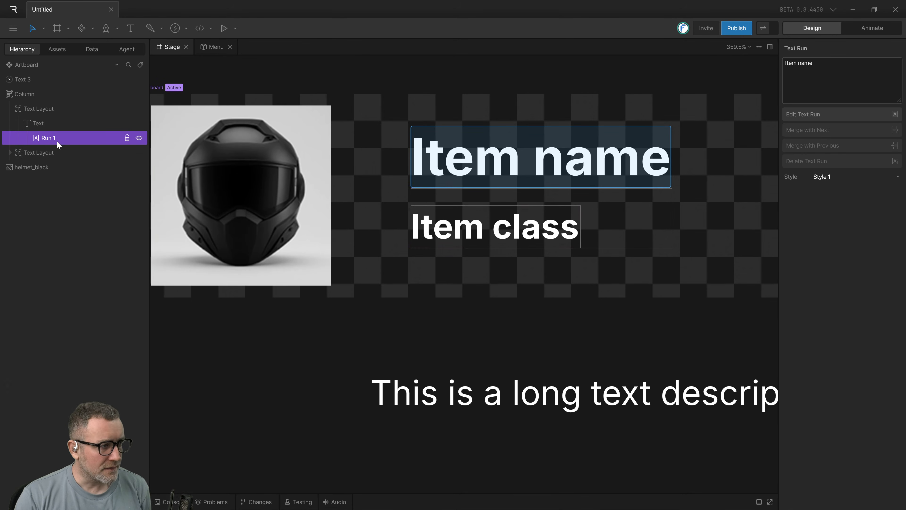
Add a text reading "looking for a rus" below the column layout, at about X 211, Y 115.5.
left_click(604, 293)
key("Tab")
key("Tab")
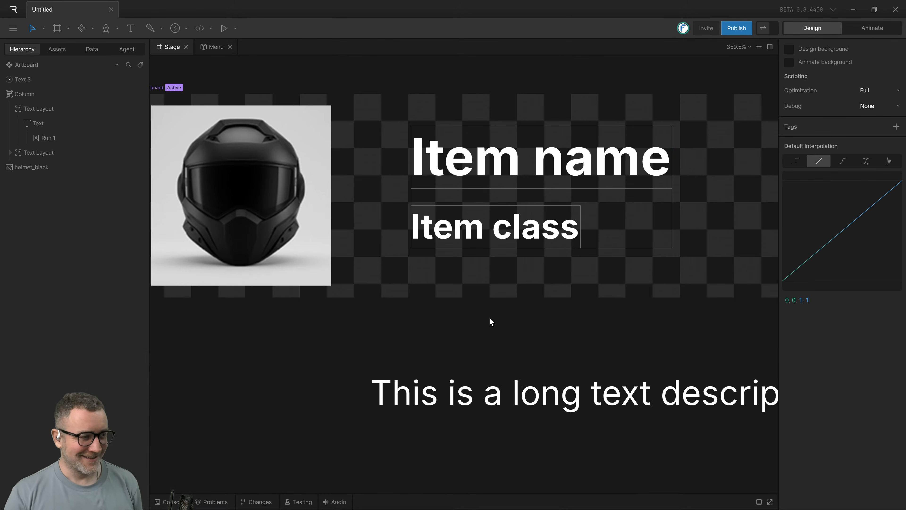
left_click_drag(490, 317, 443, 313)
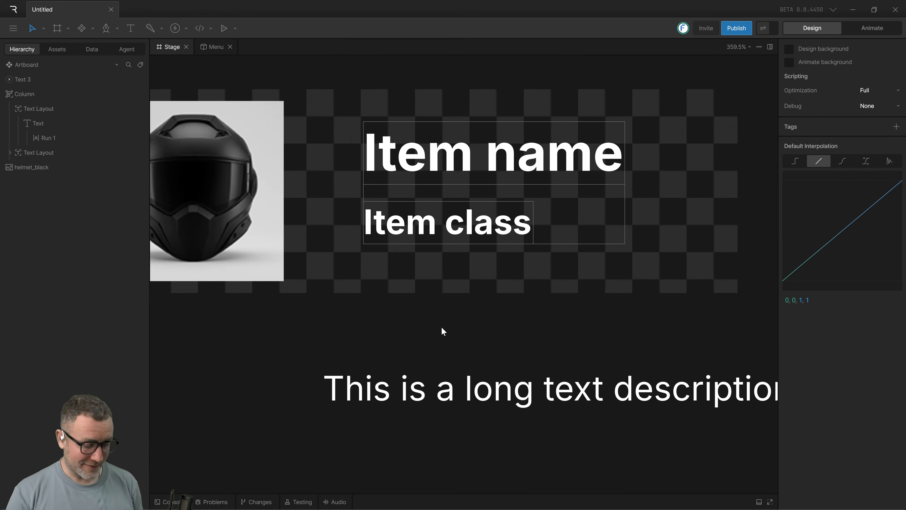
key("t")
left_click(448, 285)
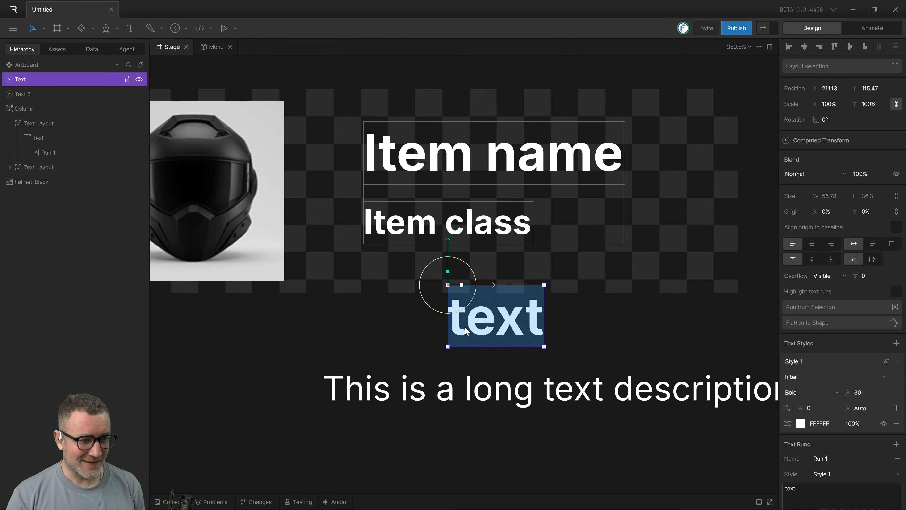
key("Escape")
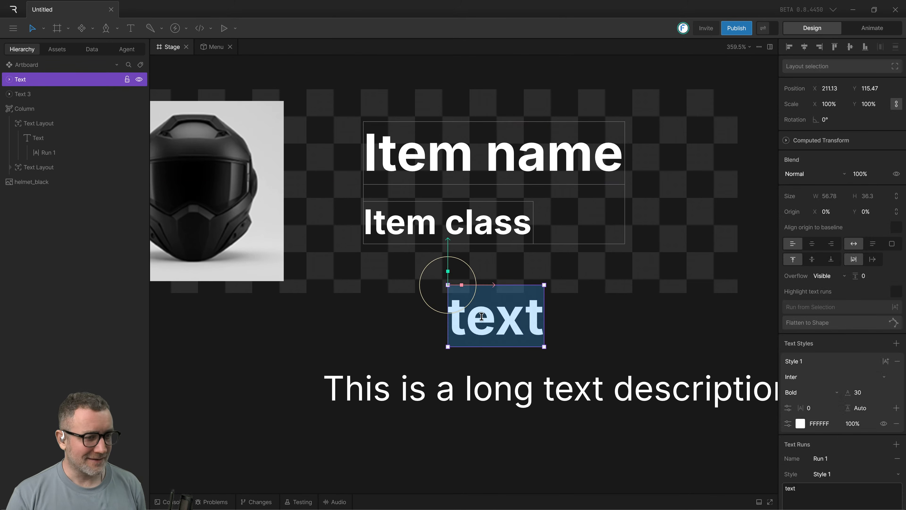
double_click(488, 320)
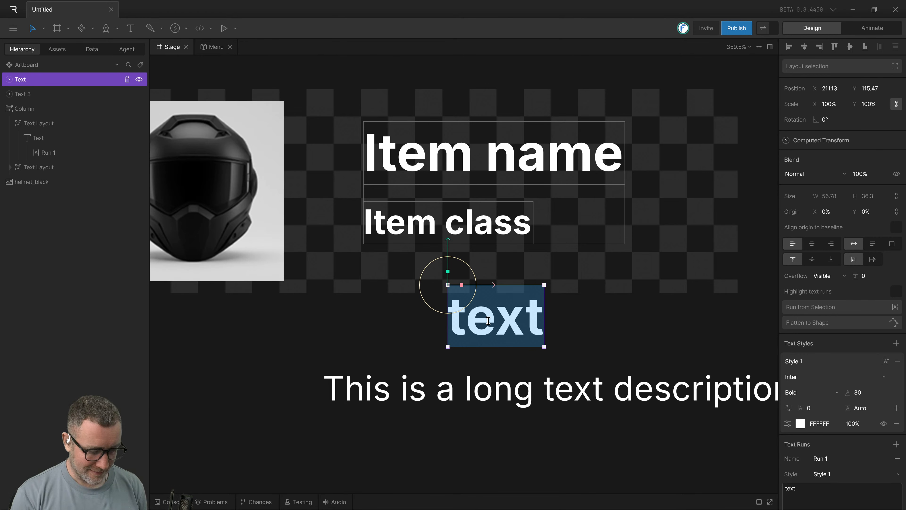
type("look")
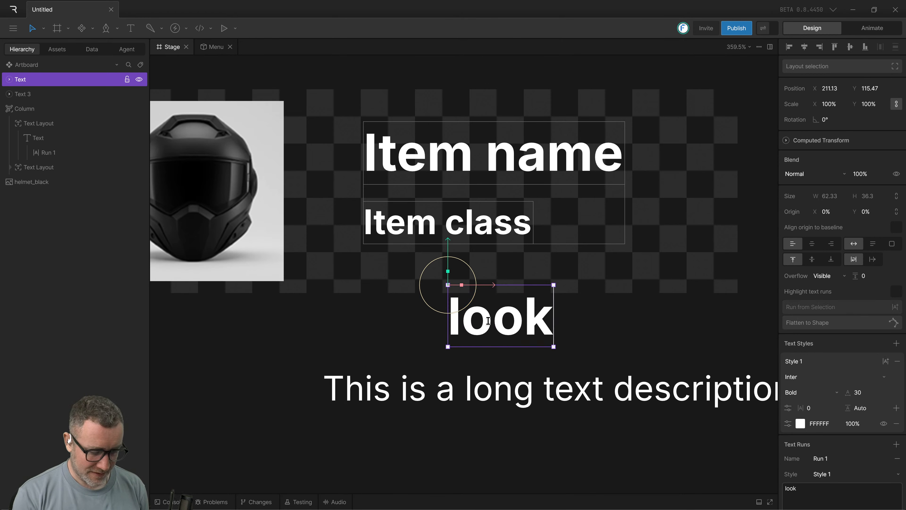
type("ing for")
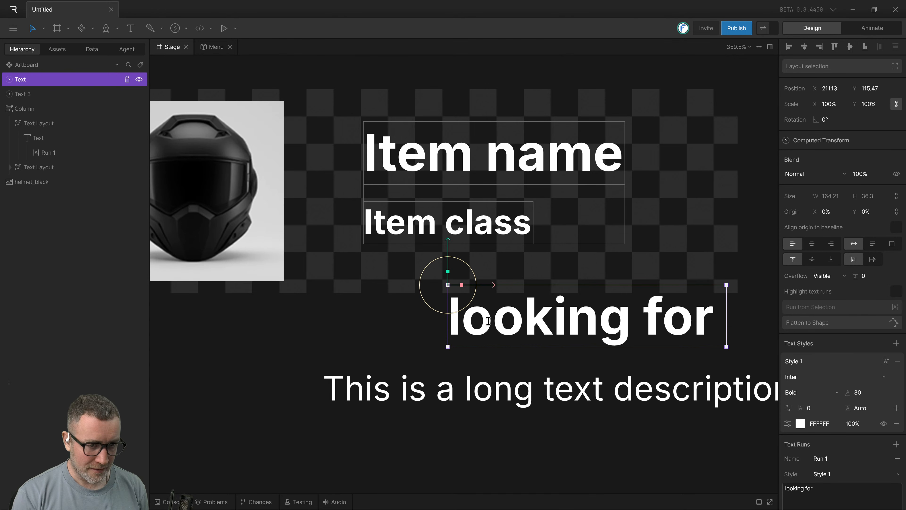
type(" a rus")
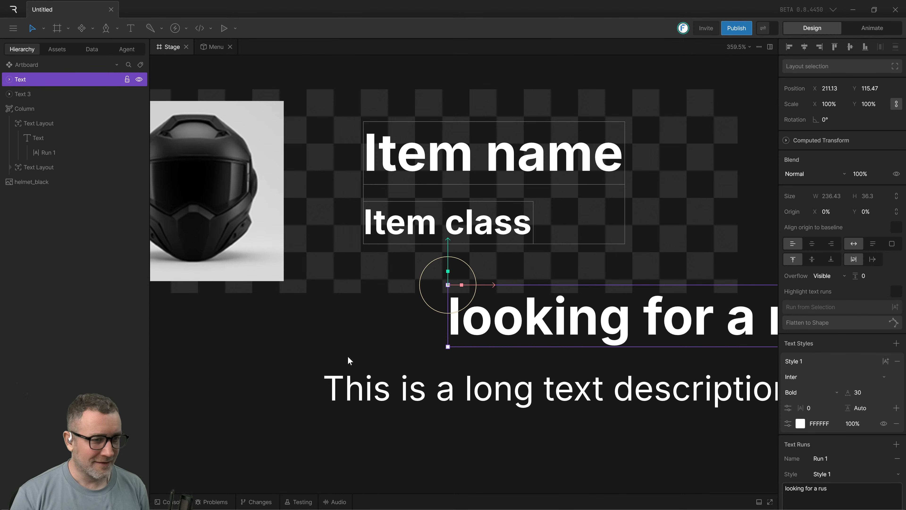
Move the new text horizontally to about X 111, Y 115.5.
left_click_drag(503, 329, 412, 336)
left_click(453, 290)
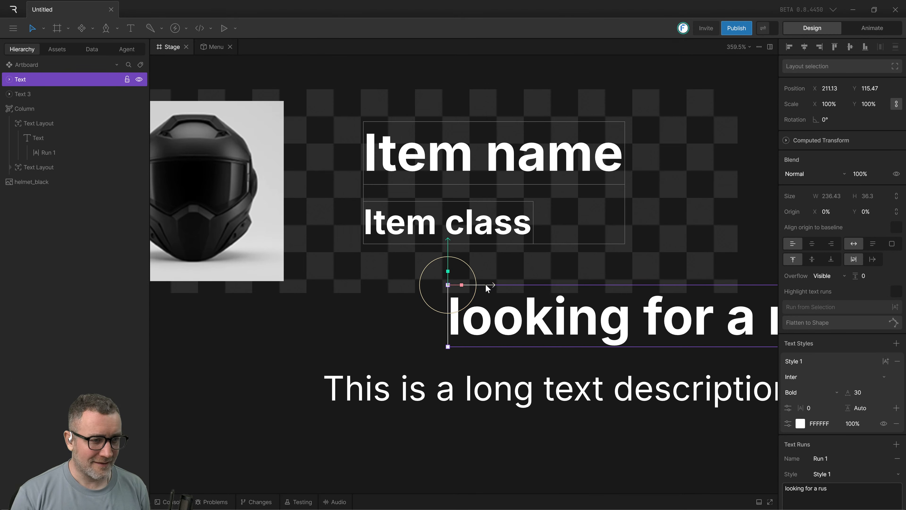
left_click_drag(487, 287, 317, 287)
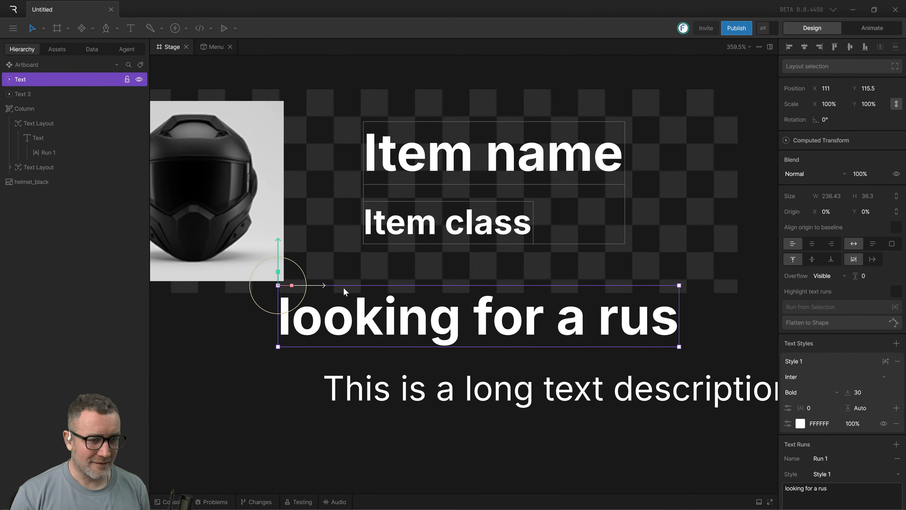
Correct the last letter of the new text so that it reads "looking for a run".
double_click(660, 314)
left_click_drag(660, 315, 682, 316)
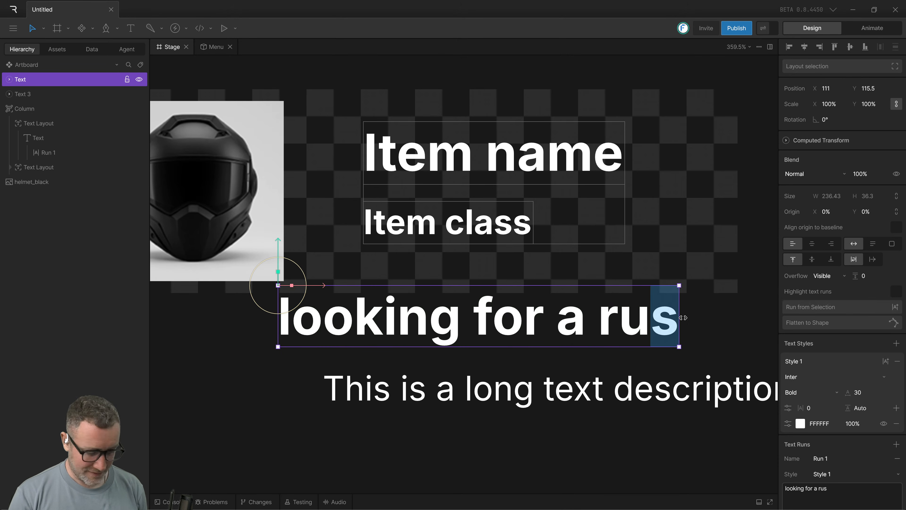
type("n")
left_click(591, 378)
left_click(235, 355)
left_click(296, 321)
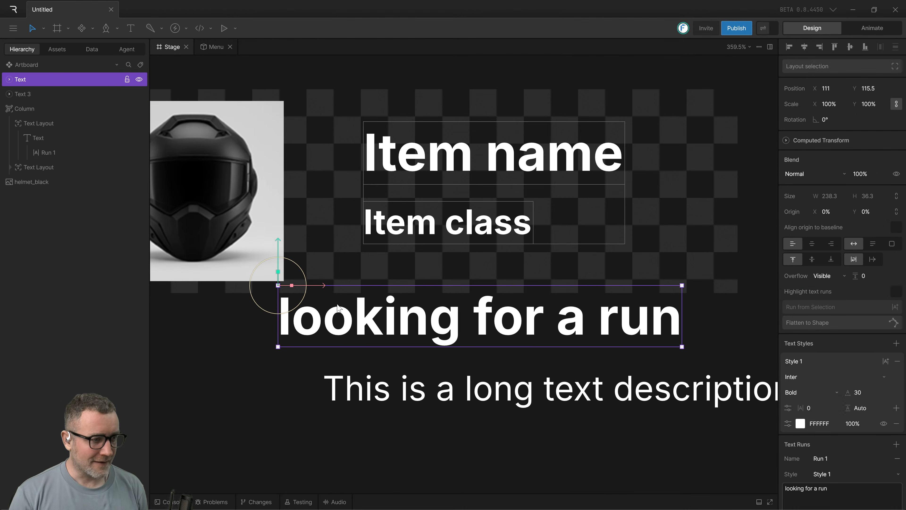
Look at the text run nested under "looking for a run", and move the text to about X 143.5, Y 117.5.
left_click(9, 79)
left_click(29, 94)
double_click(28, 94)
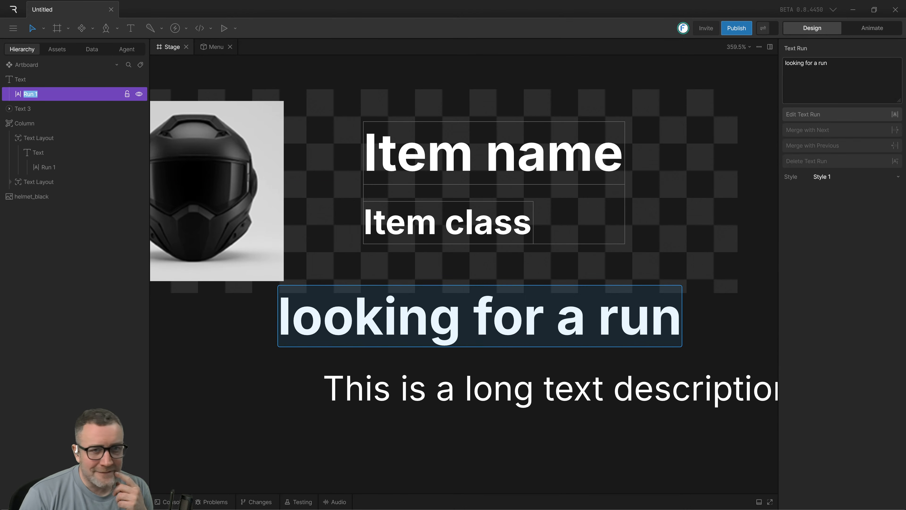
left_click(471, 345)
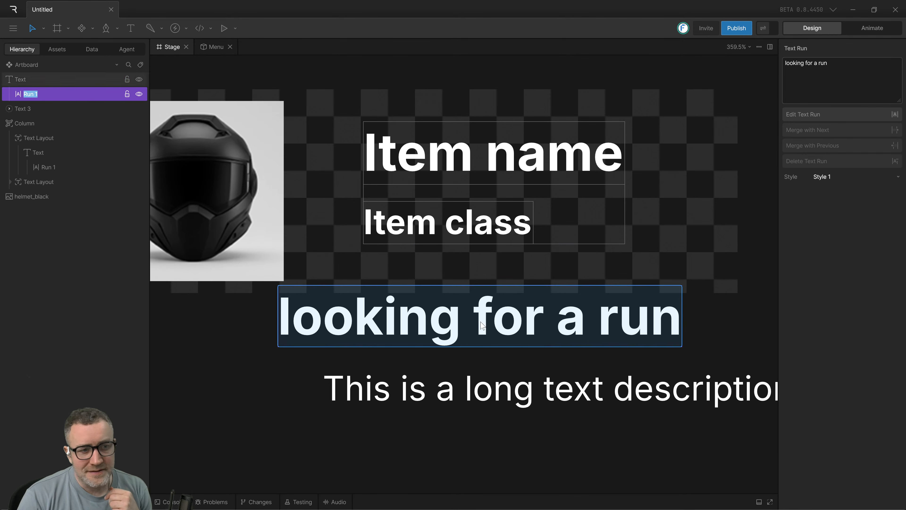
left_click_drag(471, 344, 527, 348)
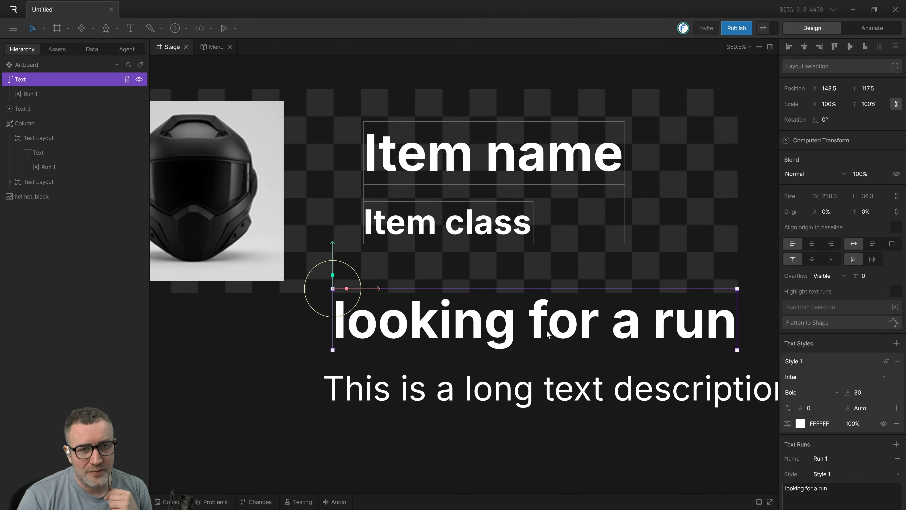
Select the whole "looking for a run" text and examine its text run's content and style settings.
double_click(535, 337)
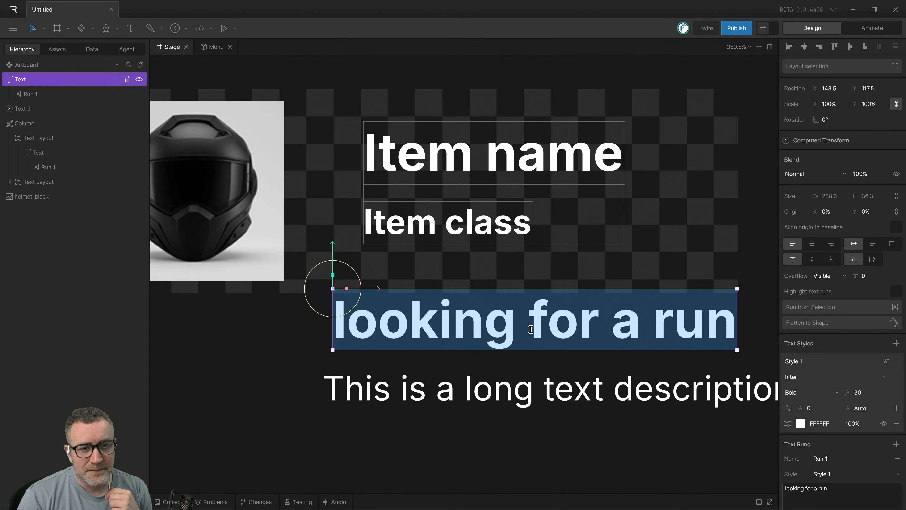
scroll(867, 380, "down", 4)
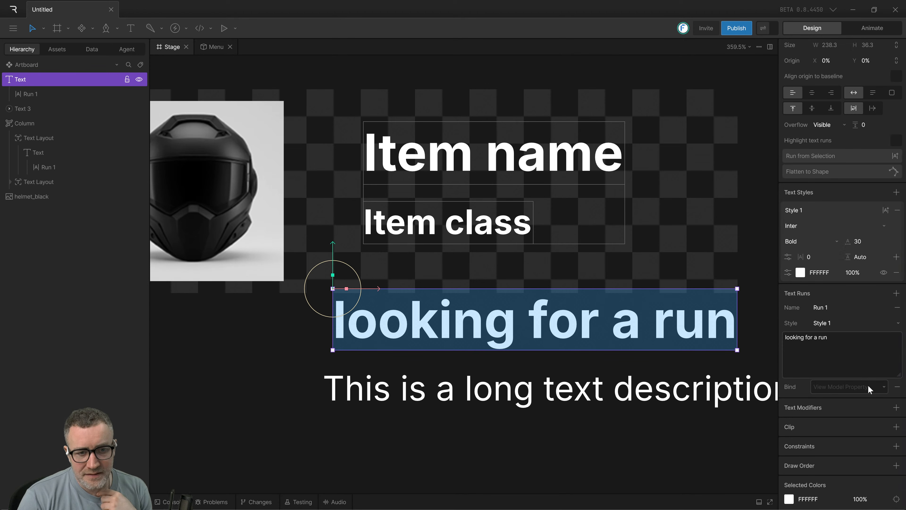
left_click(828, 353)
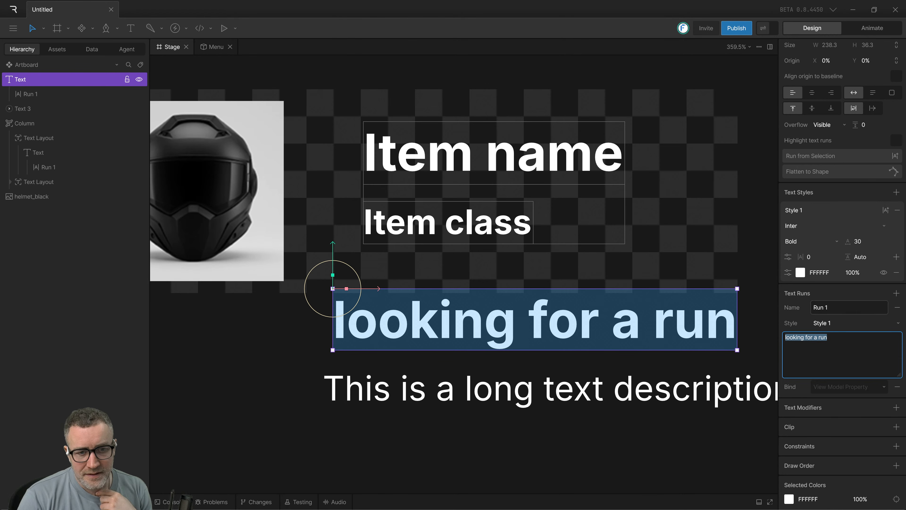
left_click(868, 322)
left_click(867, 324)
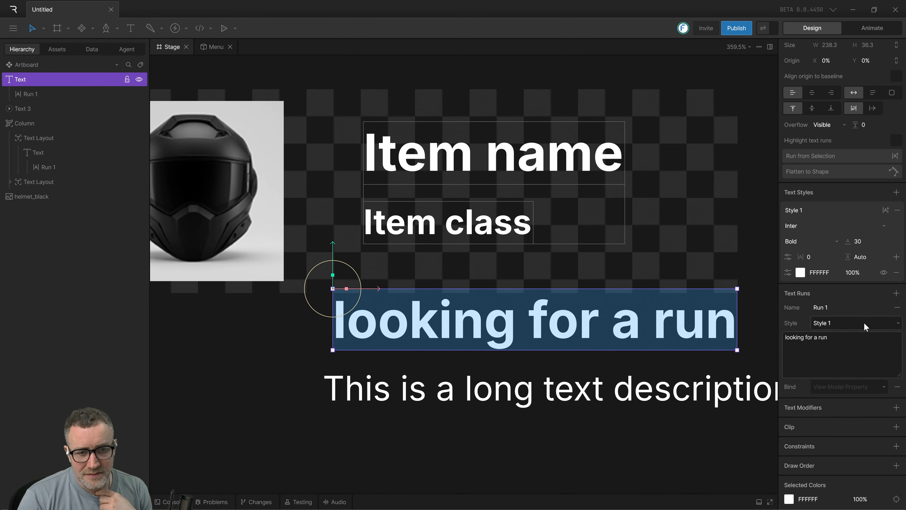
Examine the content of the "looking for a run" text, comparing its nested run with the parent text object.
left_click(326, 353)
left_click(847, 345)
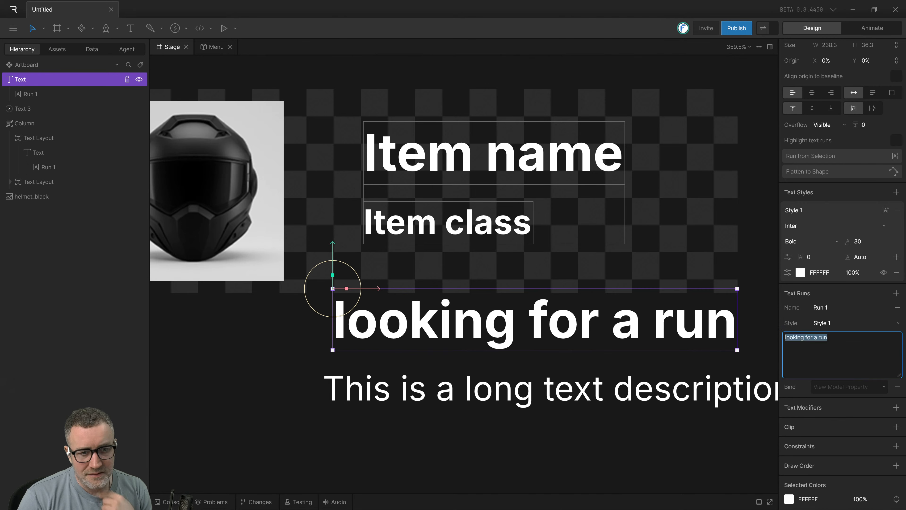
left_click(848, 346)
left_click(89, 94)
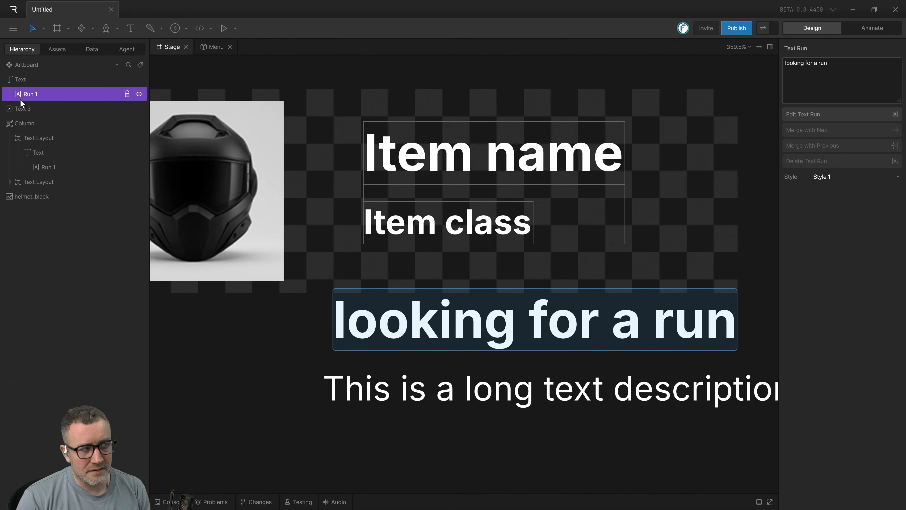
left_click(21, 80)
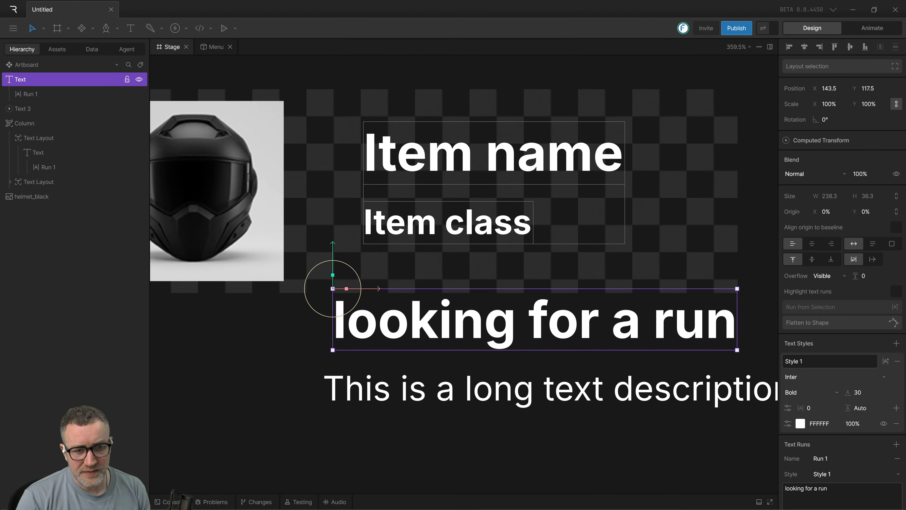
left_click(9, 80)
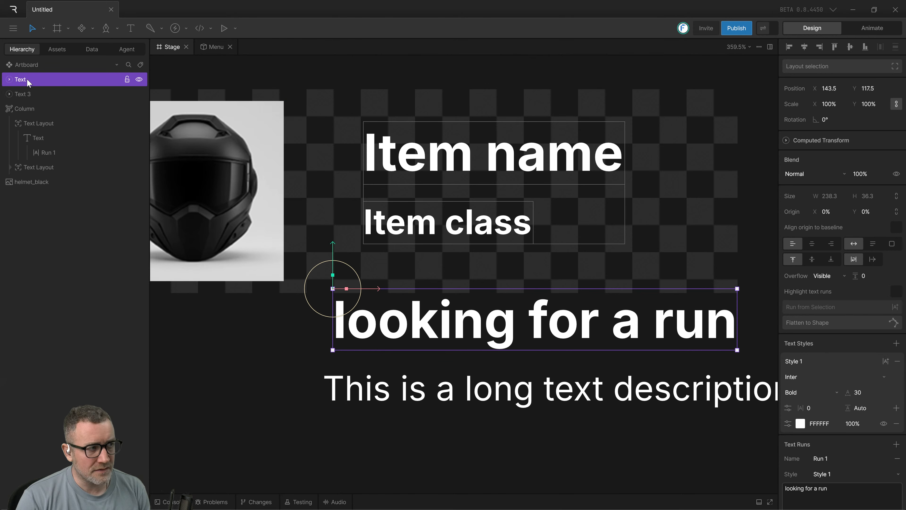
left_click(23, 92)
left_click(20, 81)
key("Return")
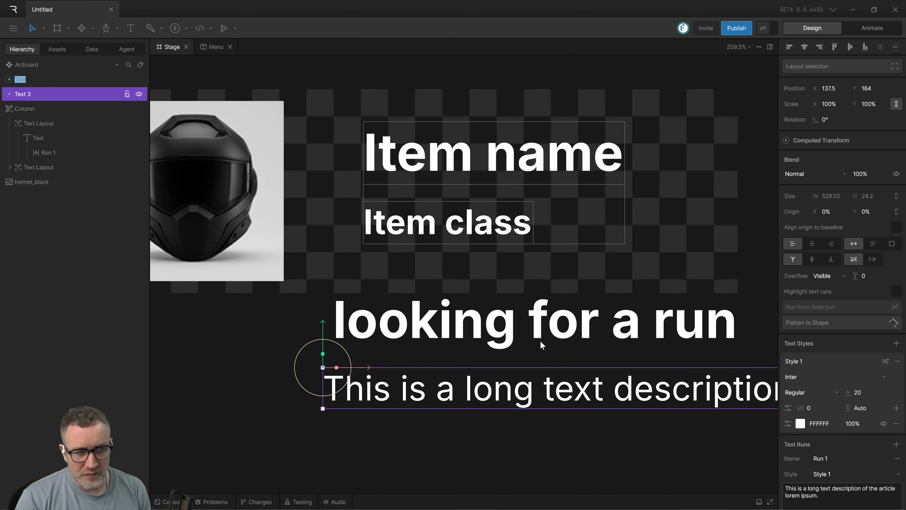
Edit the content of the "looking for a run" text's run to read "looking for a runs".
left_click(489, 333)
left_click(842, 488)
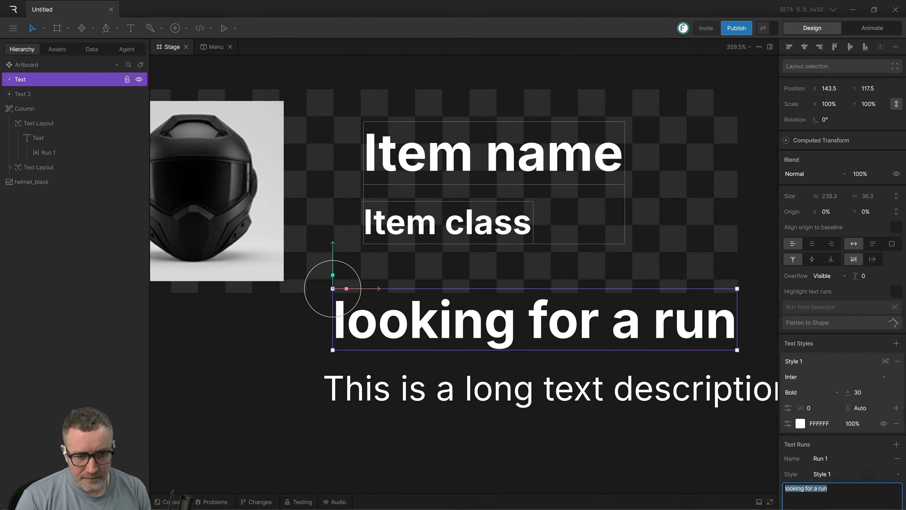
left_click(682, 442)
Remove the trailing "s" directly on the stage so that the text reads "looking for a run".
double_click(741, 325)
left_click_drag(741, 325, 774, 324)
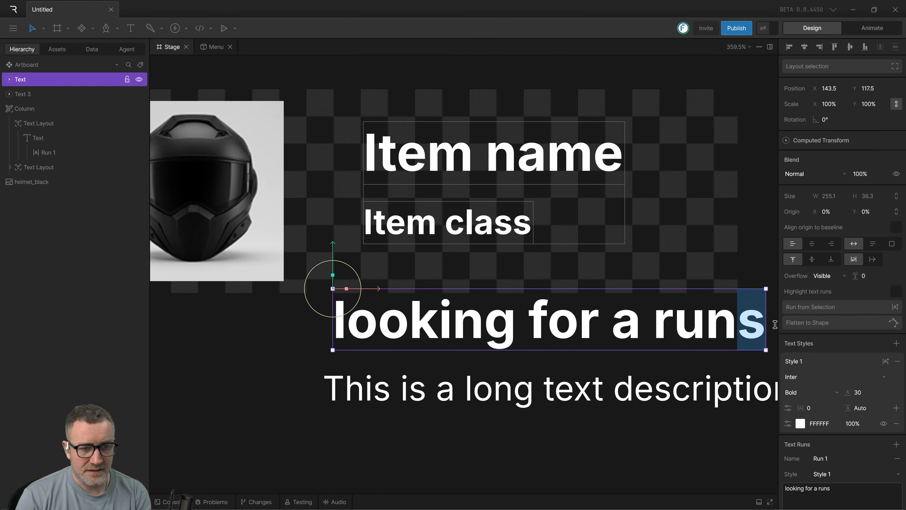
key("BackSpace")
left_click(590, 474)
Delete the "looking for a run" text from the artboard.
left_click(431, 336)
left_click(243, 347)
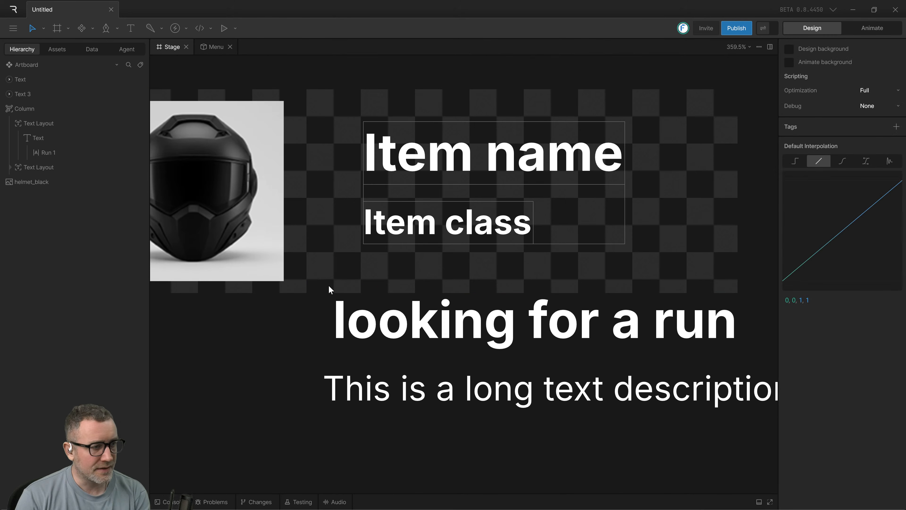
left_click(330, 289)
key("Delete")
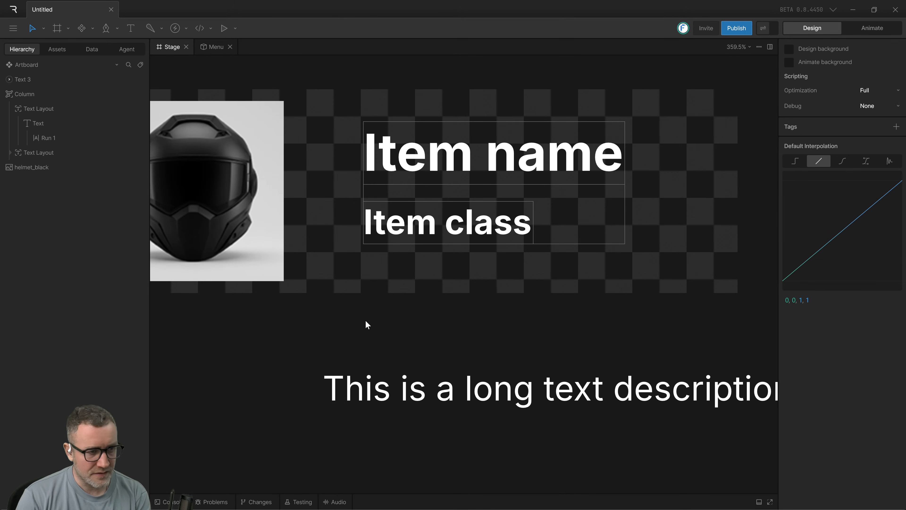
scroll(314, 317, "right", 3)
scroll(353, 330, "down", 2)
scroll(355, 326, "up", 2)
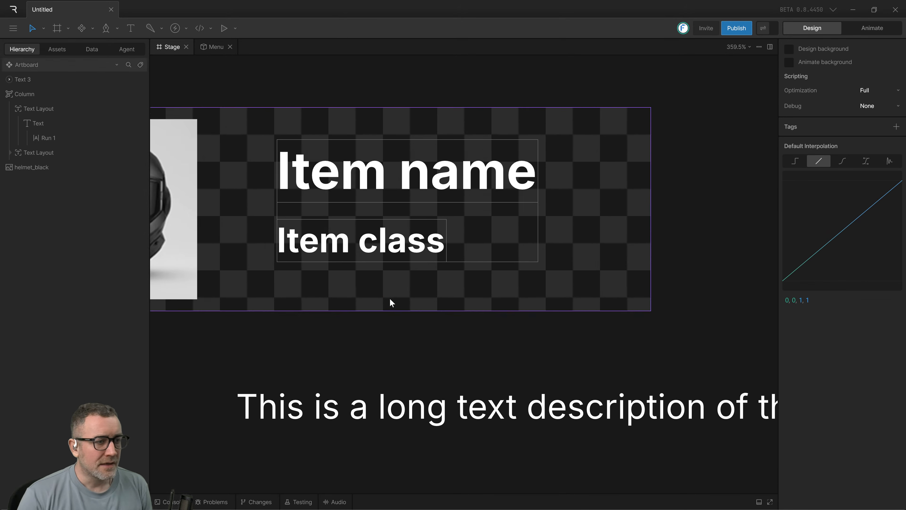
scroll(389, 298, "down", 3)
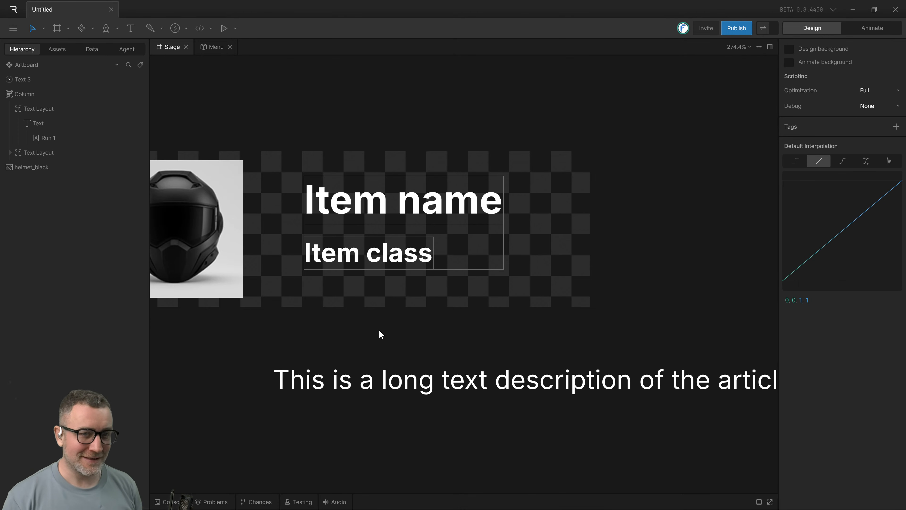
Switch to the Rive Quick Start Tutorial video to check its text column layout, and return to Rive.
key("alt+Tab")
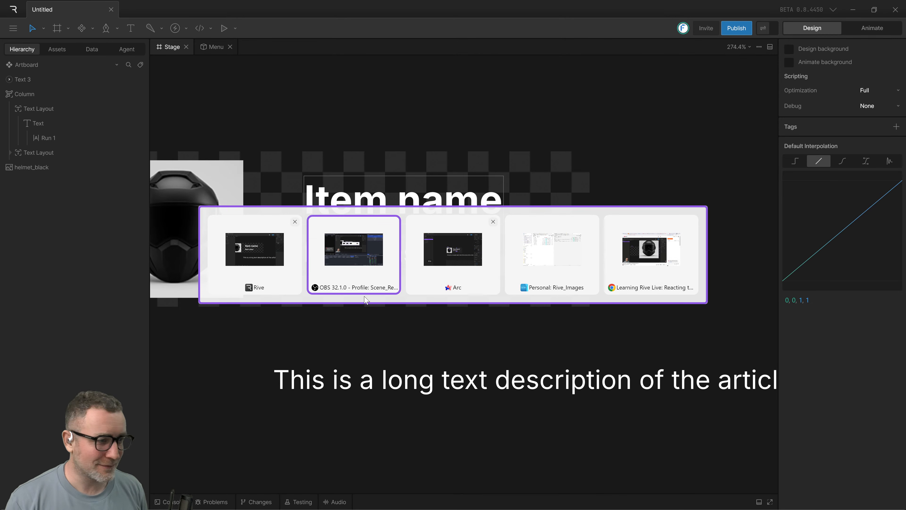
key("alt+Tab")
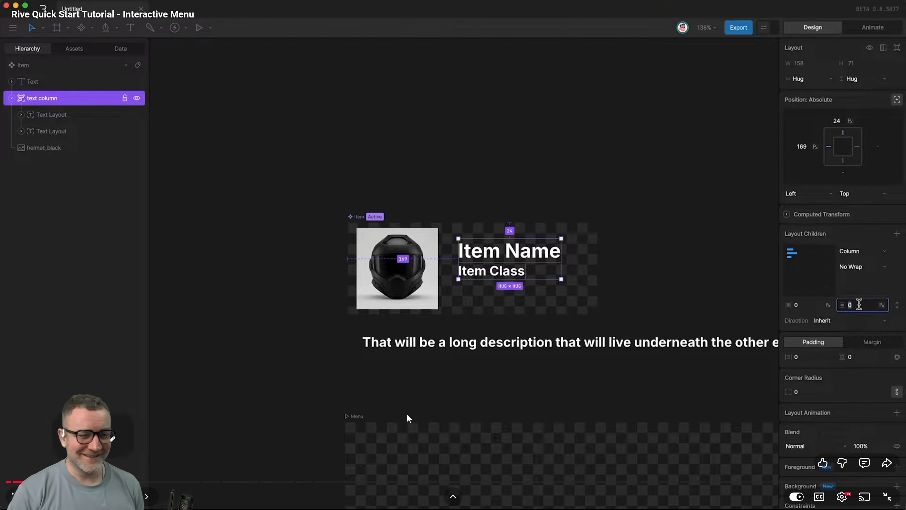
key("alt+Tab")
Examine the layout settings of the column and of the text layout that holds "Item name".
left_click_drag(433, 306, 561, 308)
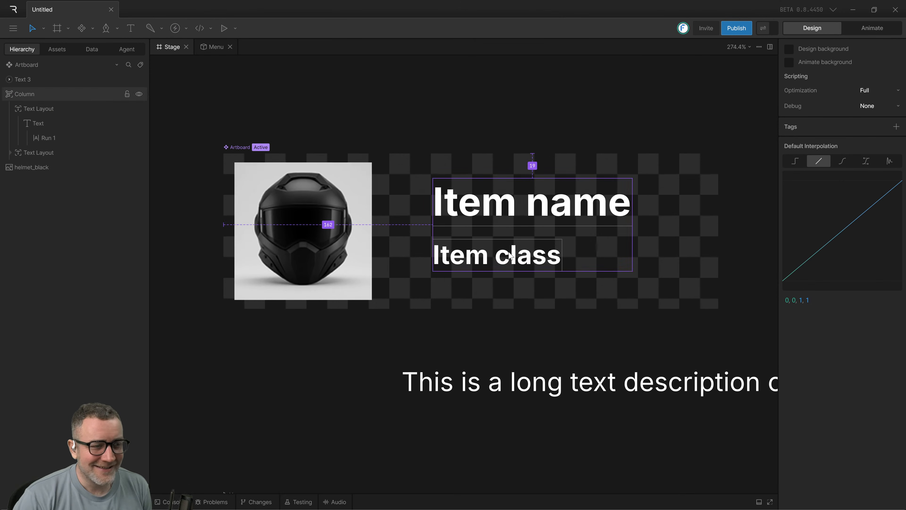
scroll(556, 297, "right", 1)
left_click(517, 233)
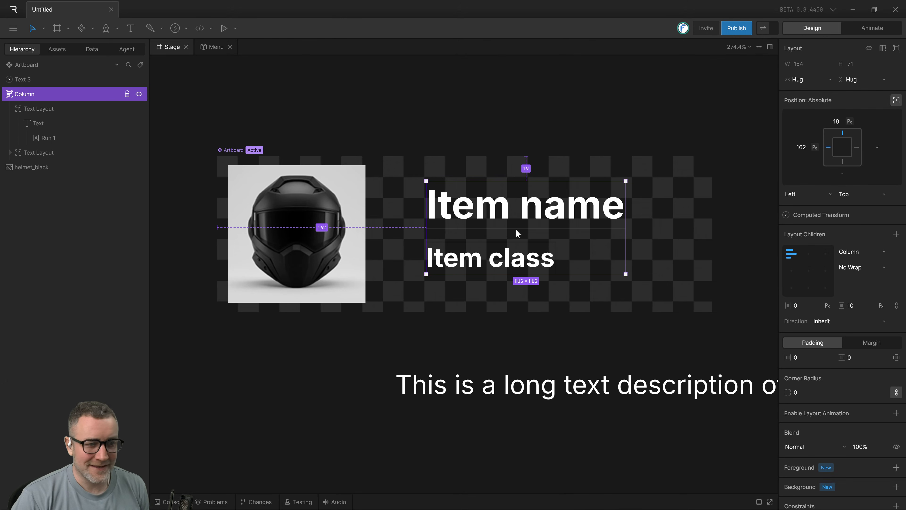
scroll(570, 296, "right", 1)
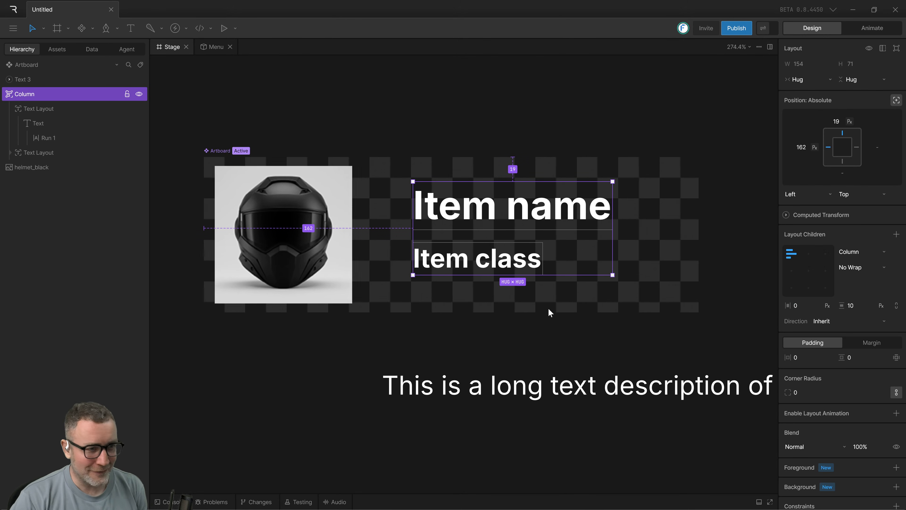
left_click(42, 108)
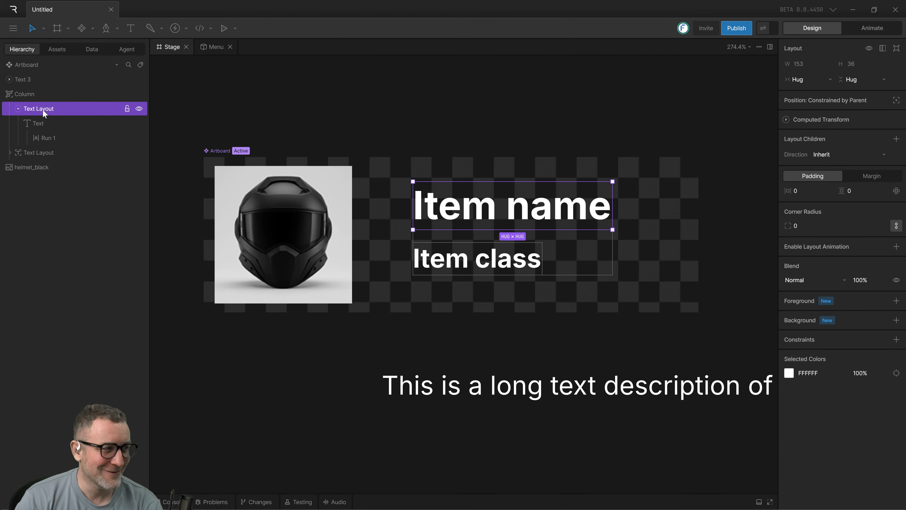
scroll(624, 296, "right", 1)
scroll(624, 296, "up", 1)
scroll(605, 328, "right", 1)
scroll(606, 328, "up", 1)
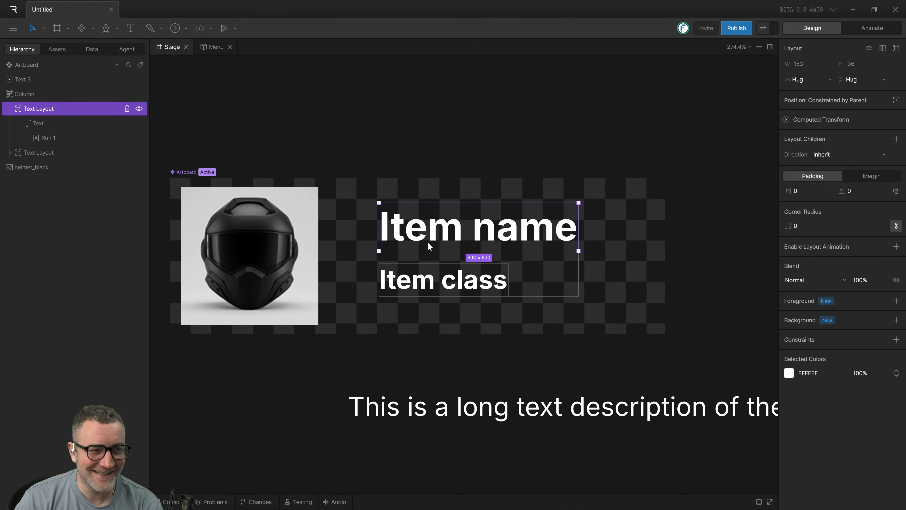
Compare selecting the column through its texts on the stage with selecting the nested "Item name" layout and text in the hierarchy.
left_click(407, 343)
left_click(425, 286)
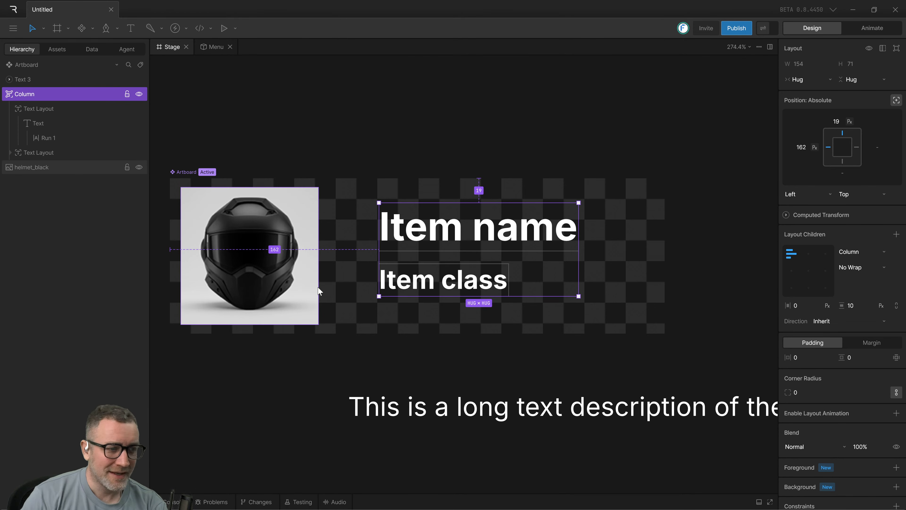
left_click(488, 375)
left_click(476, 289)
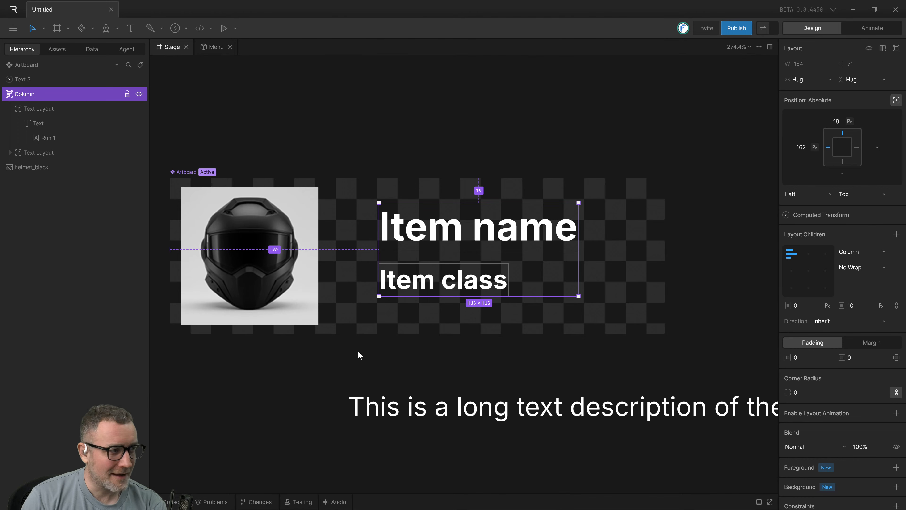
left_click(446, 329)
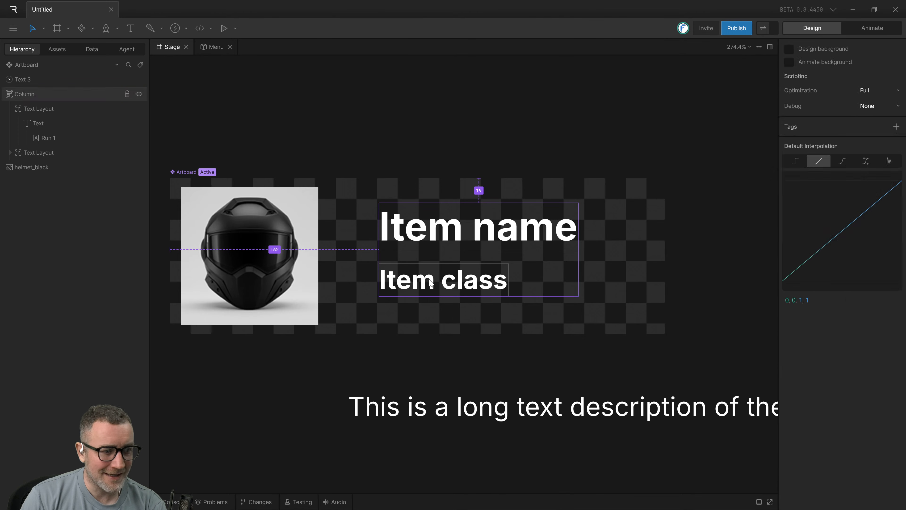
left_click(431, 281)
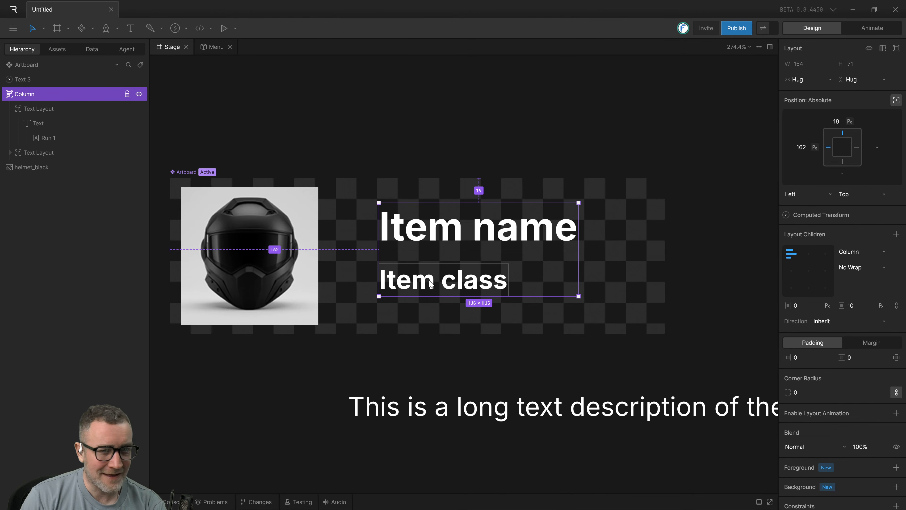
left_click(31, 109)
left_click(25, 93)
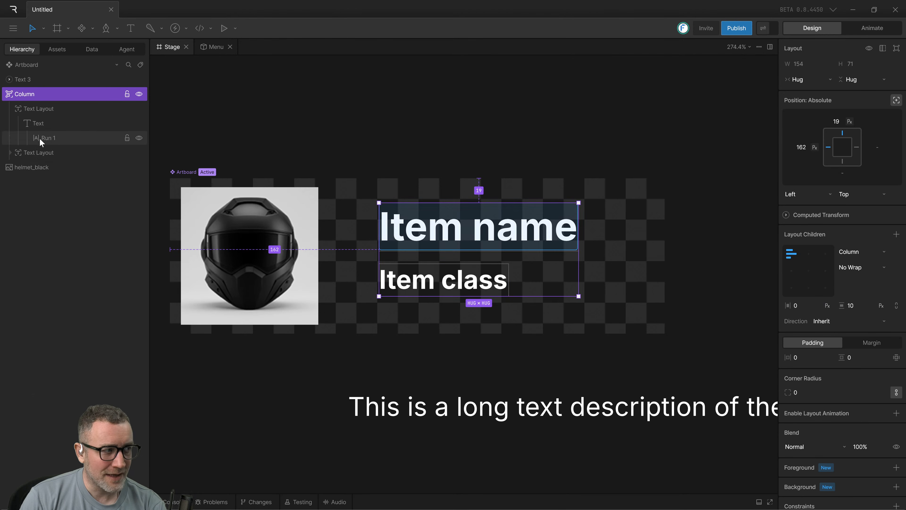
left_click(38, 125)
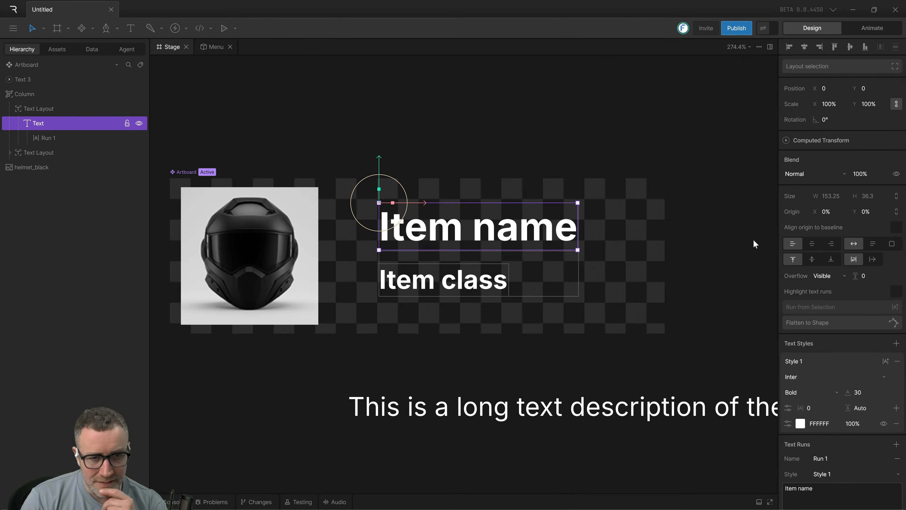
Examine the "Item class" text layout and the Text 2 object nested inside it.
left_click(437, 285)
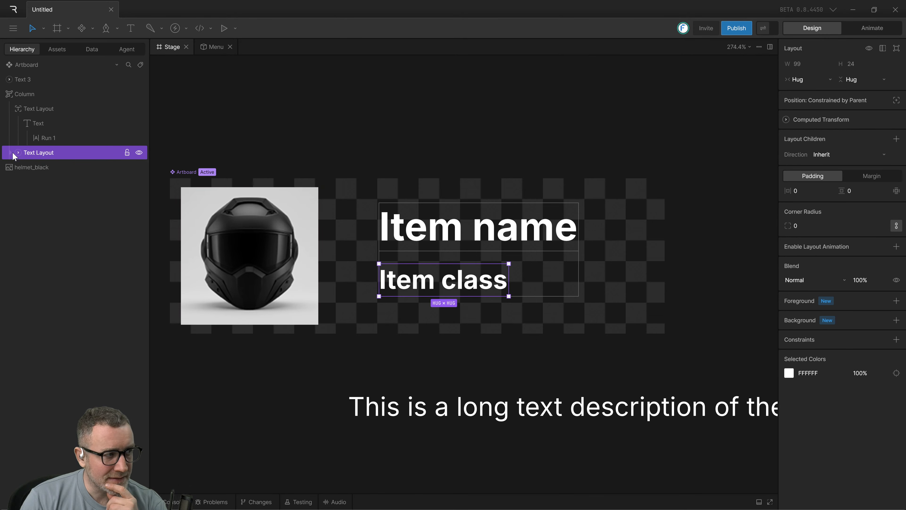
left_click(17, 153)
left_click(36, 166)
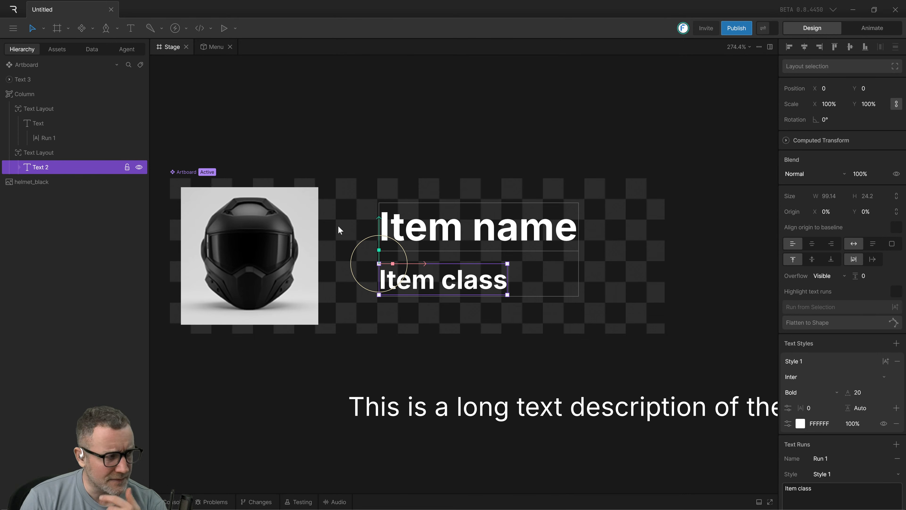
left_click(41, 152)
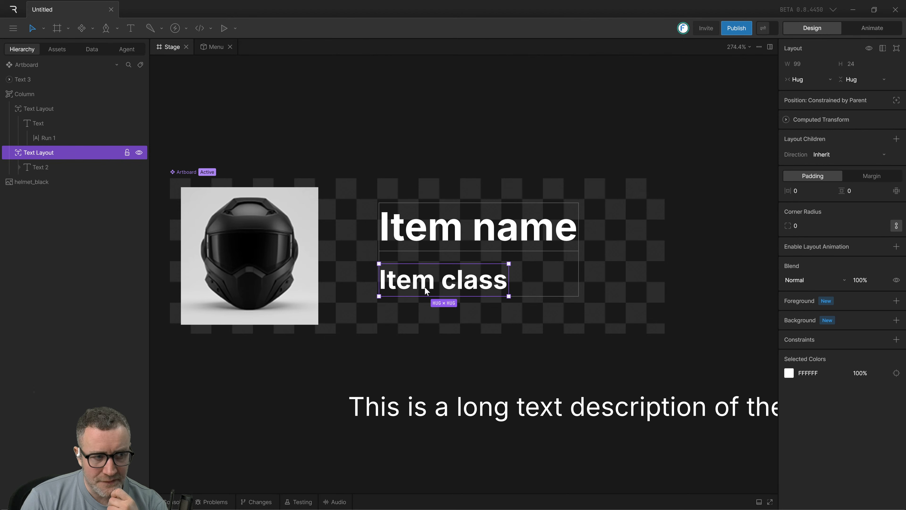
Review the column's hug sizing and child layout settings, and compare them with the standalone long description text.
left_click(411, 350)
left_click(423, 291)
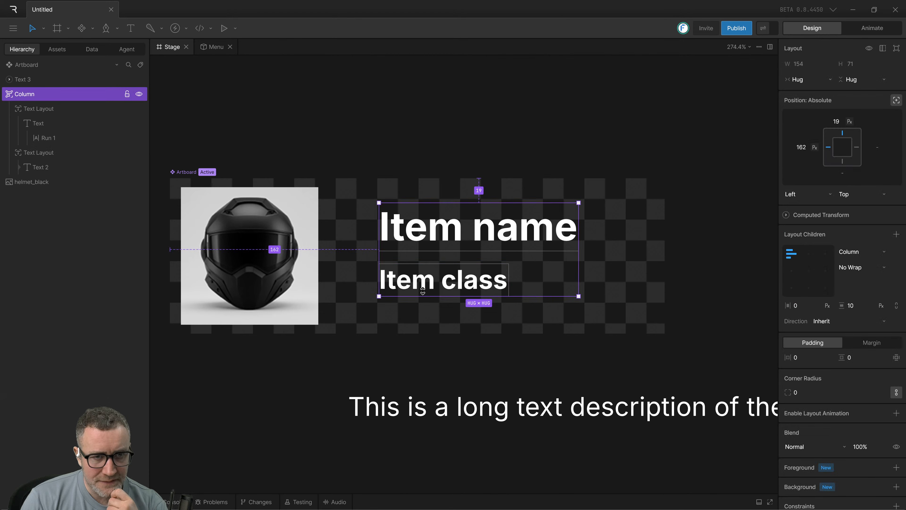
left_click(407, 360)
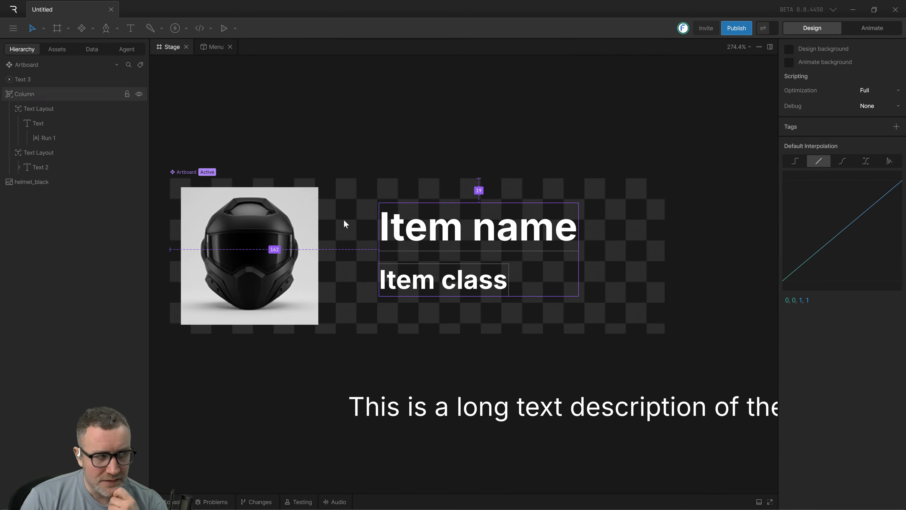
left_click(32, 95)
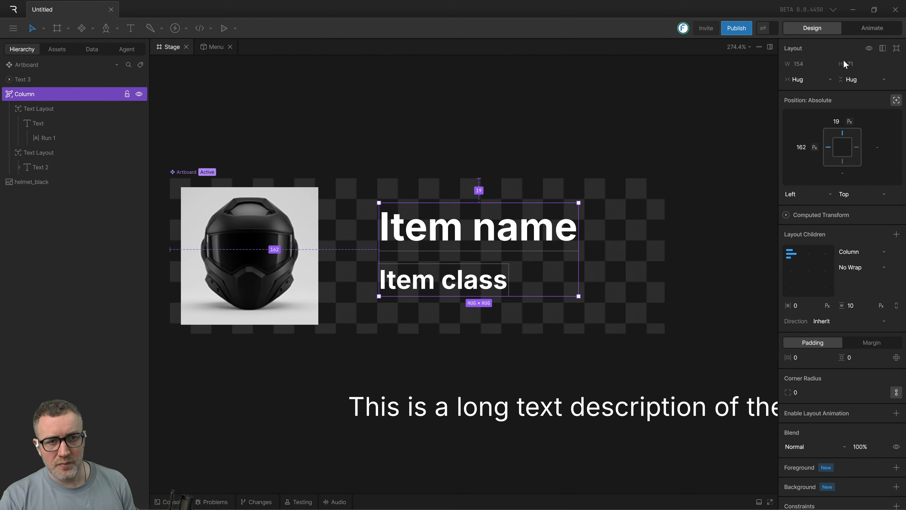
left_click(353, 403)
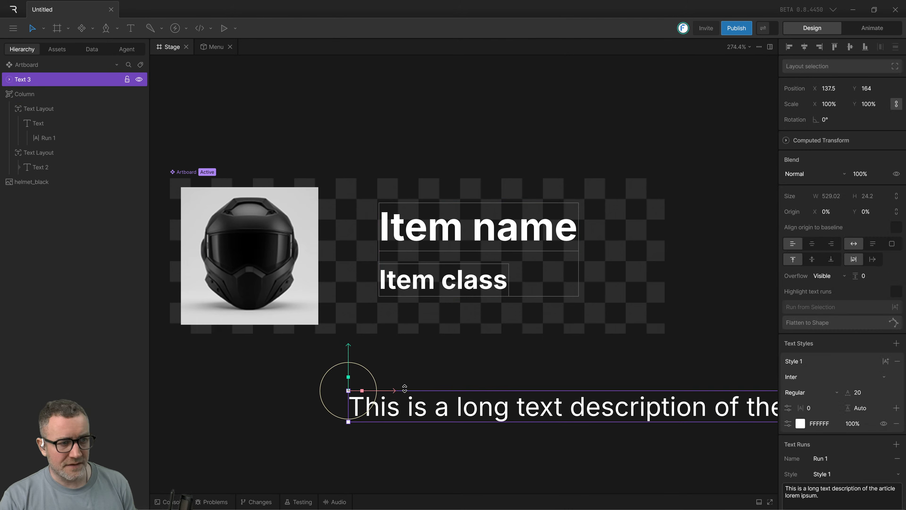
Undo the deletion, the edits and the insertion of the extra "looking for a run" text.
left_click(425, 370)
key("ctrl+z")
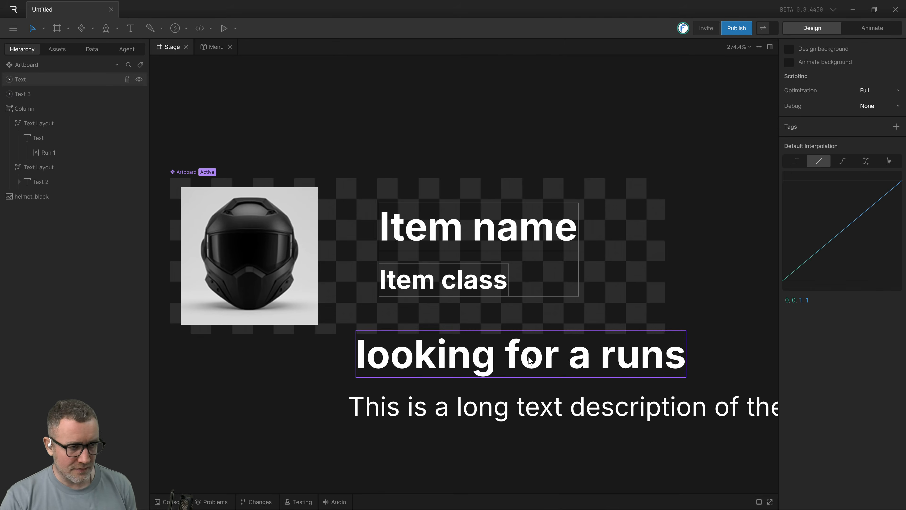
key("ctrl+z")
key("ctrl+z")
Undo back through the column creation so that "Item name" and "Item class" are separate texts again.
key("ctrl+z")
key("ctrl+z")
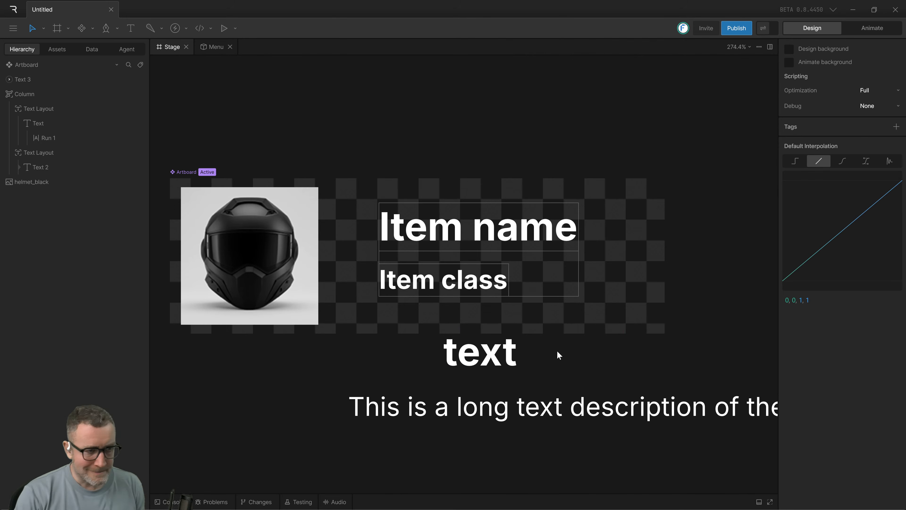
key("ctrl+z")
Undo the alignment moves of the "Item name" and "Item class" texts.
key("ctrl+z")
key("ctrl+z")
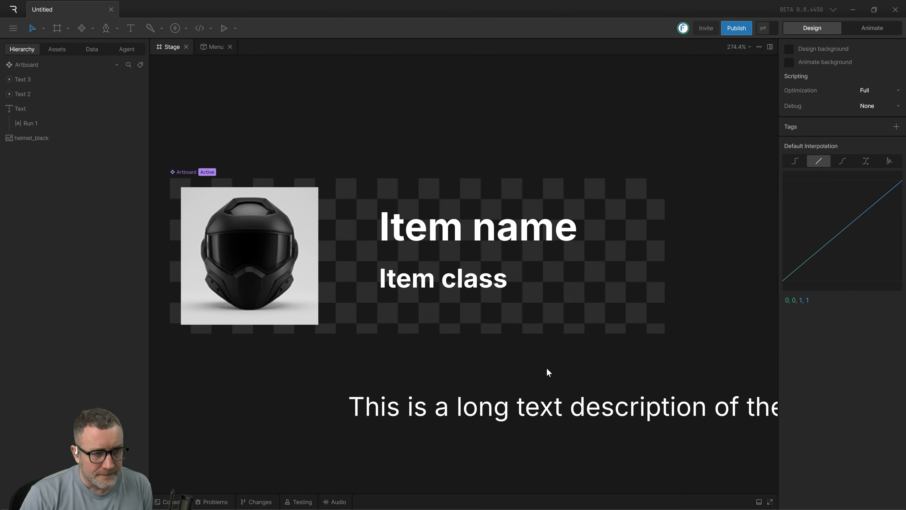
key("ctrl+z")
Undo further back until "Item class" is aligned directly under "Item name".
key("ctrl+z")
key("ctrl+z")
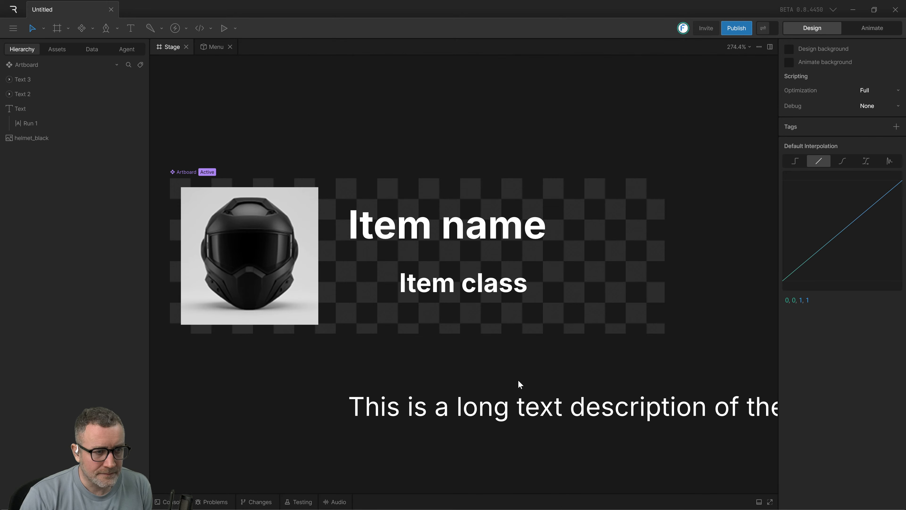
key("ctrl+z")
key("ctrl+z")
key("ctrl+z")
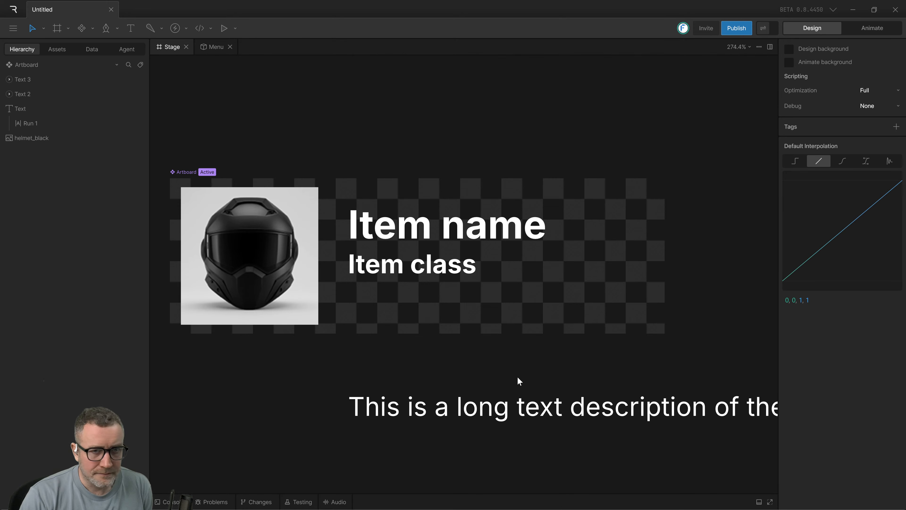
Move the "Item name" and "Item class" texts together slightly down and right, and set their shared X position to 150.
left_click(430, 228)
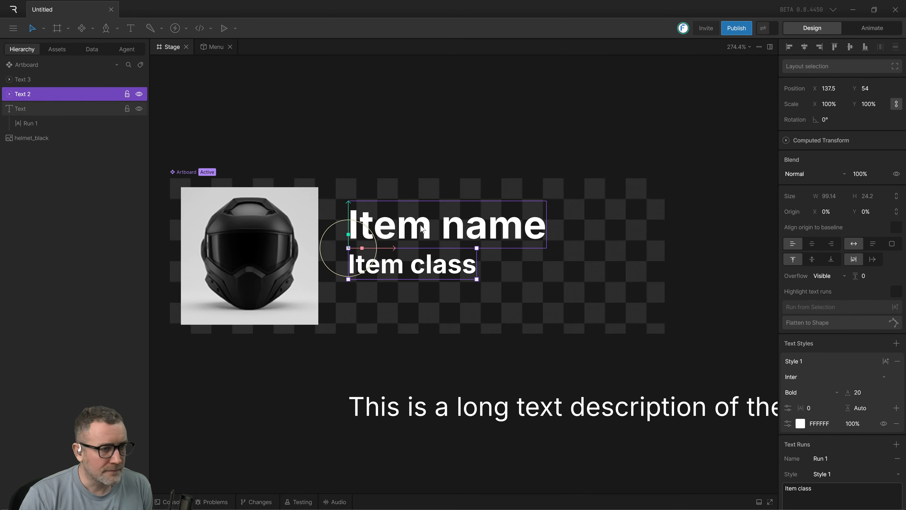
left_click(420, 274, "shift")
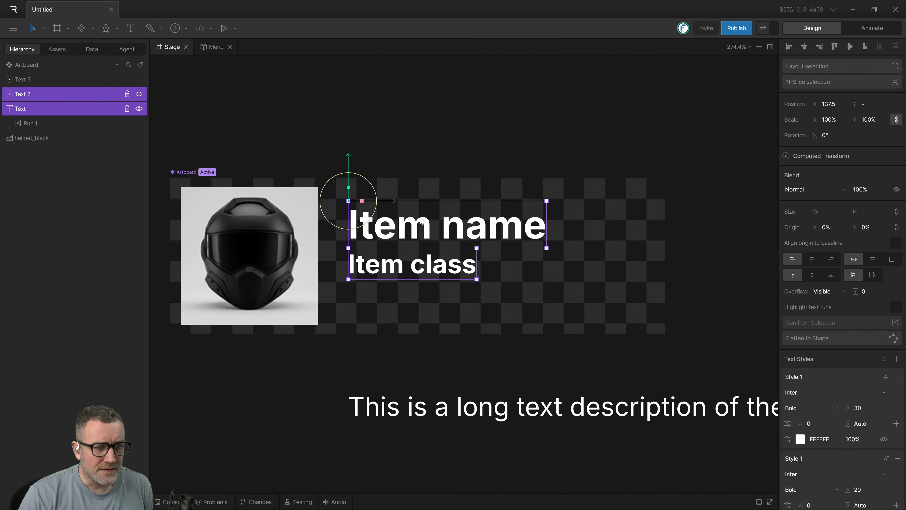
left_click_drag(415, 225, 442, 233)
key("ctrl+z")
key("ctrl+z")
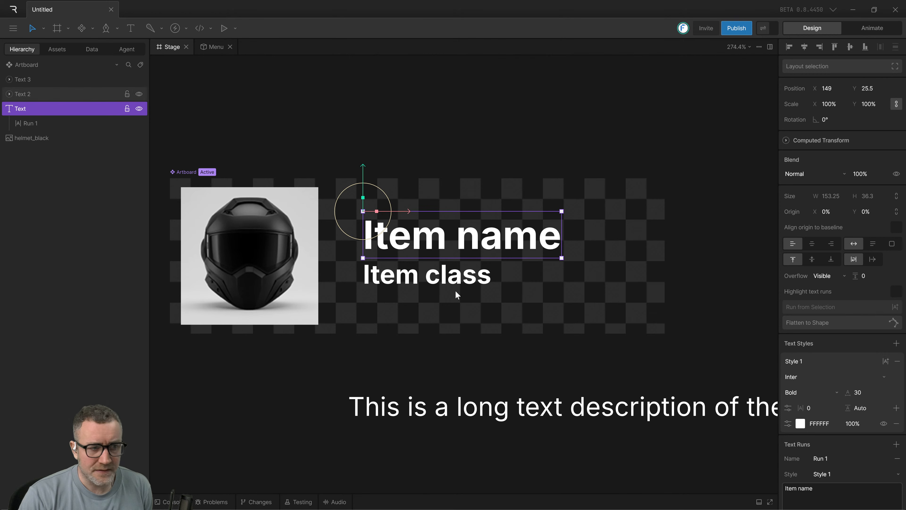
left_click(439, 279, "shift")
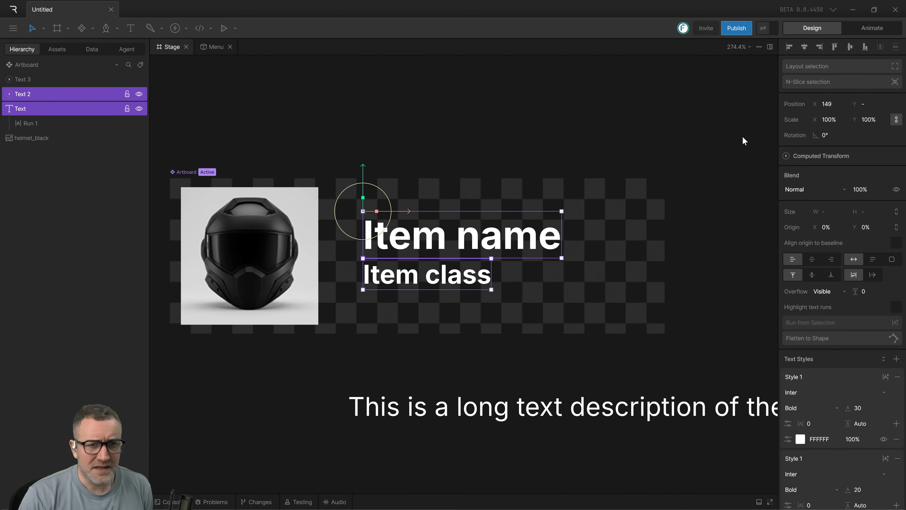
left_click(837, 105)
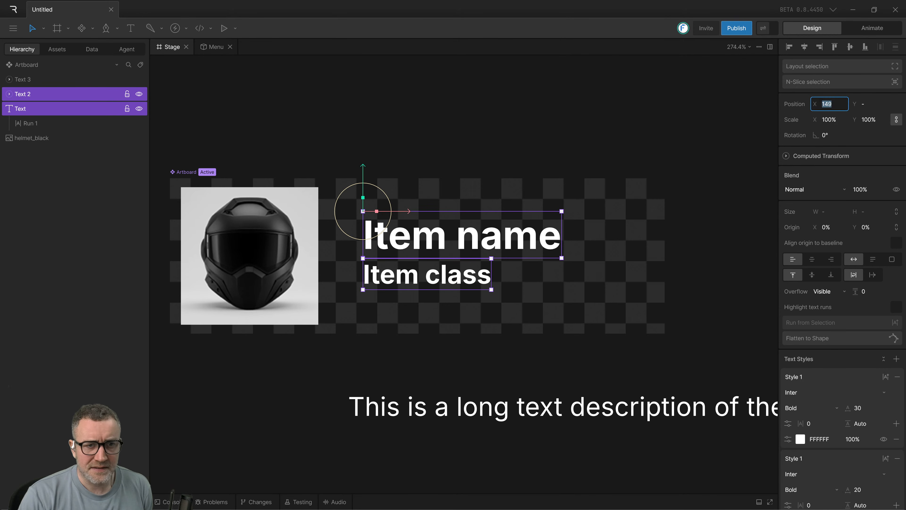
type("150")
key("Return")
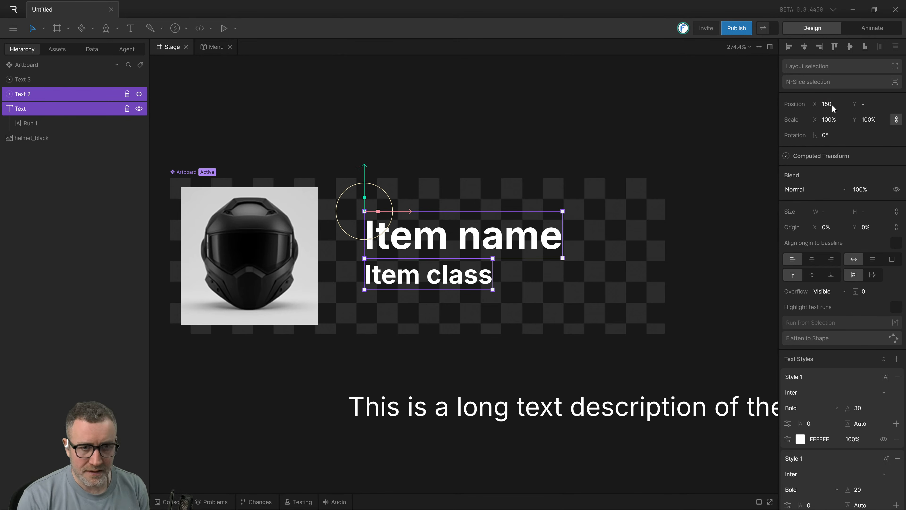
Set the Y position of the "Item name" text to 25.
left_click(588, 244)
left_click(547, 238)
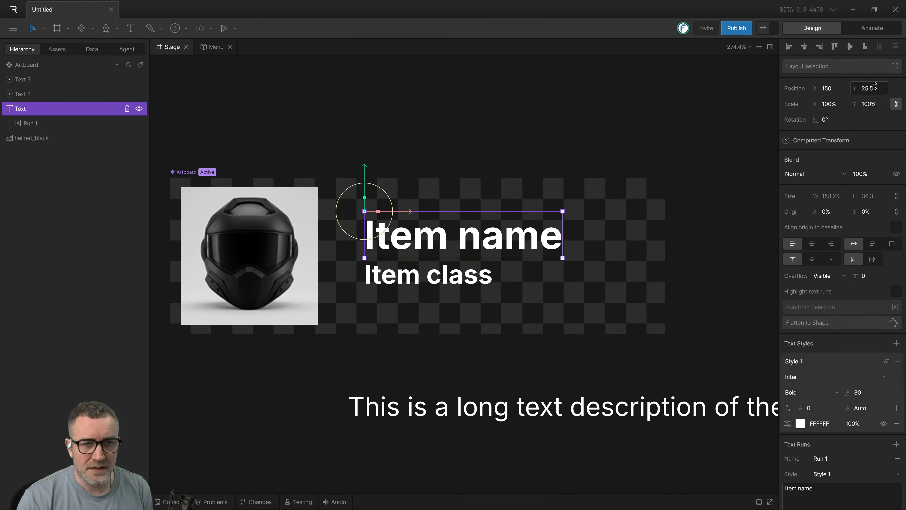
left_click(867, 88)
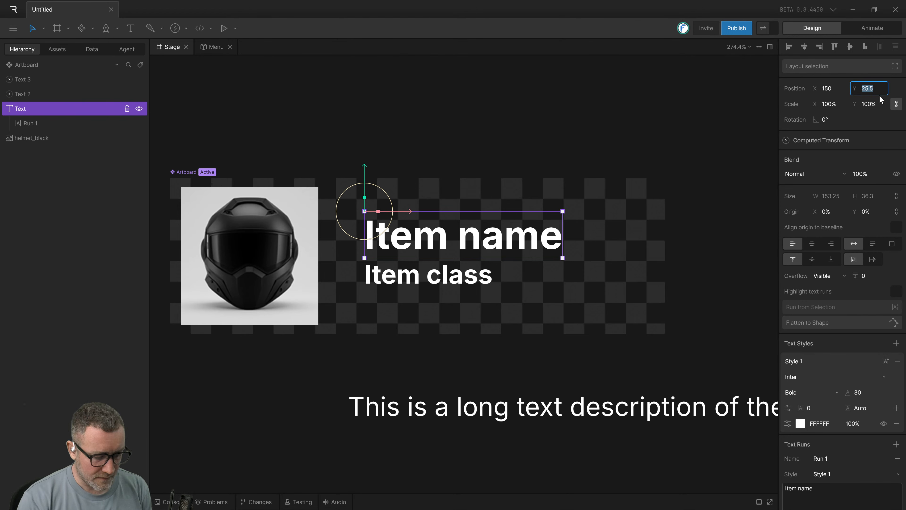
left_click(511, 319)
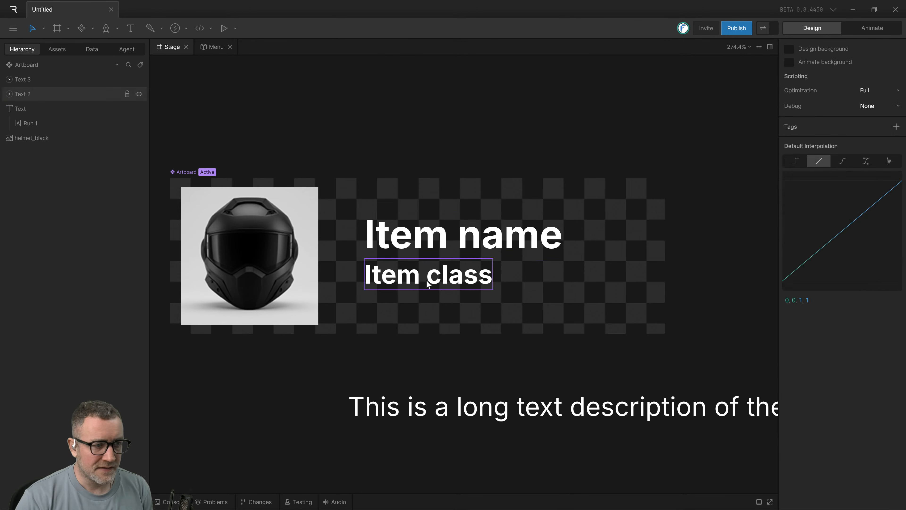
Wrap the "Item name" and "Item class" texts together in a hug-sized column layout.
left_click(428, 284)
left_click(445, 246, "shift")
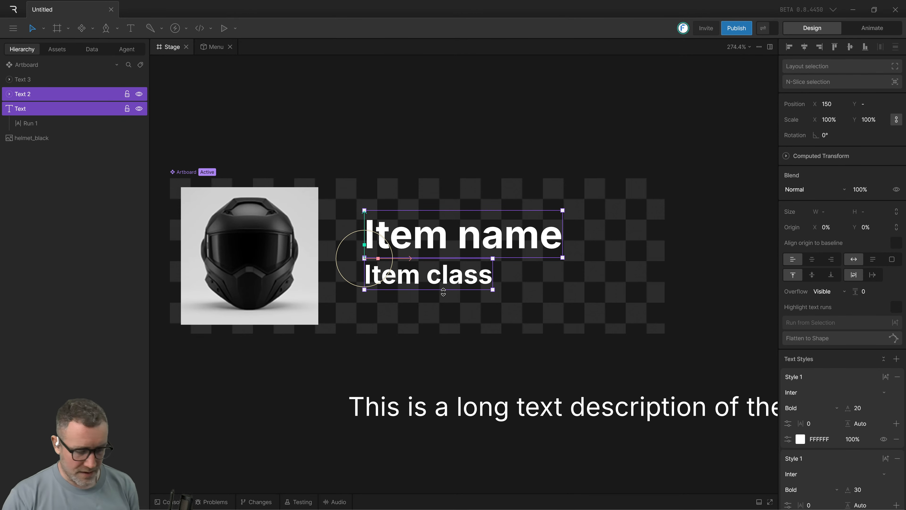
key("ctrl+shift+l")
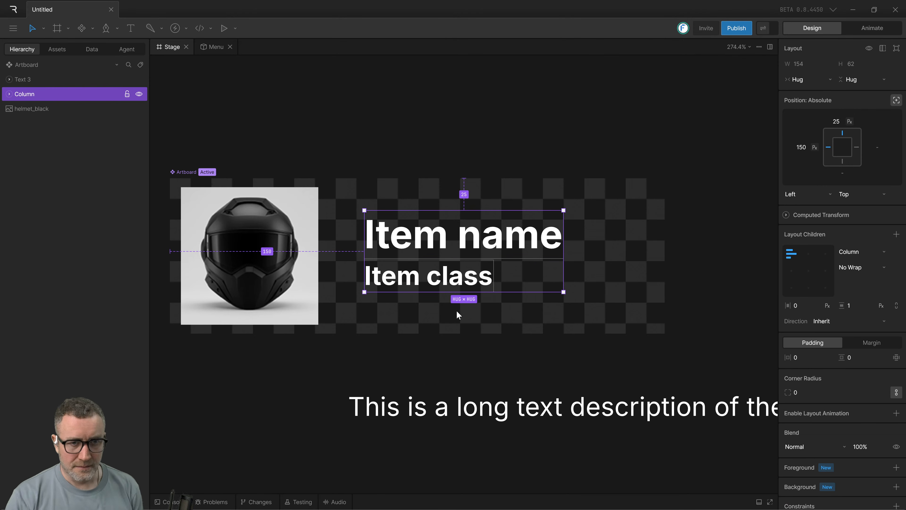
left_click(464, 330)
left_click(444, 238)
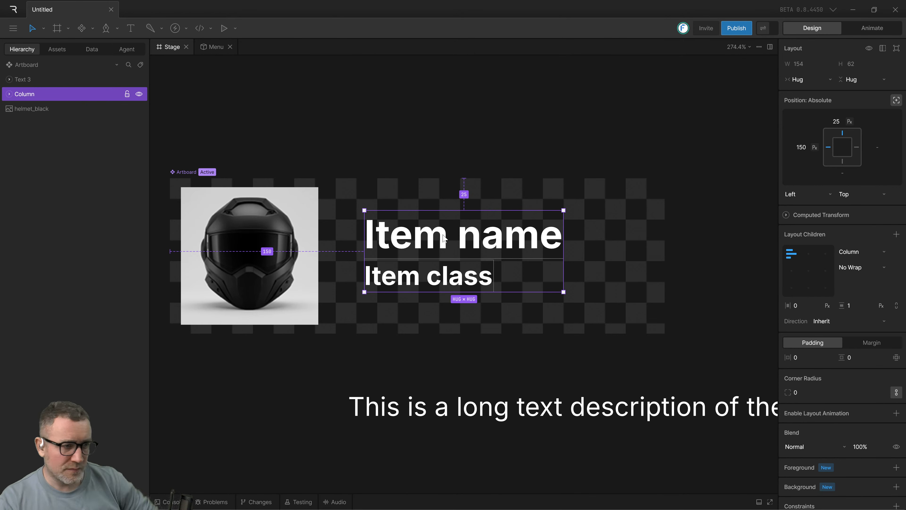
left_click(457, 360)
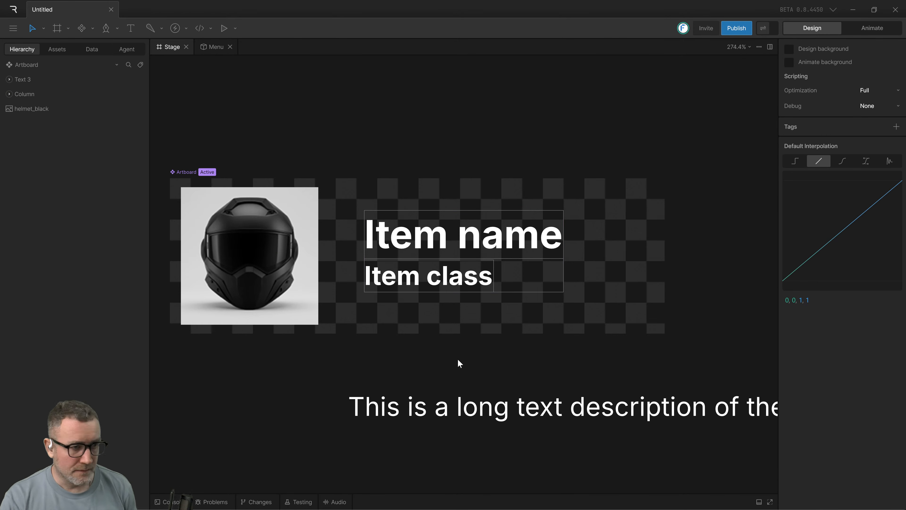
Undo and redo the column wrapping to compare both states, and finish with the two texts separate.
key("ctrl+z")
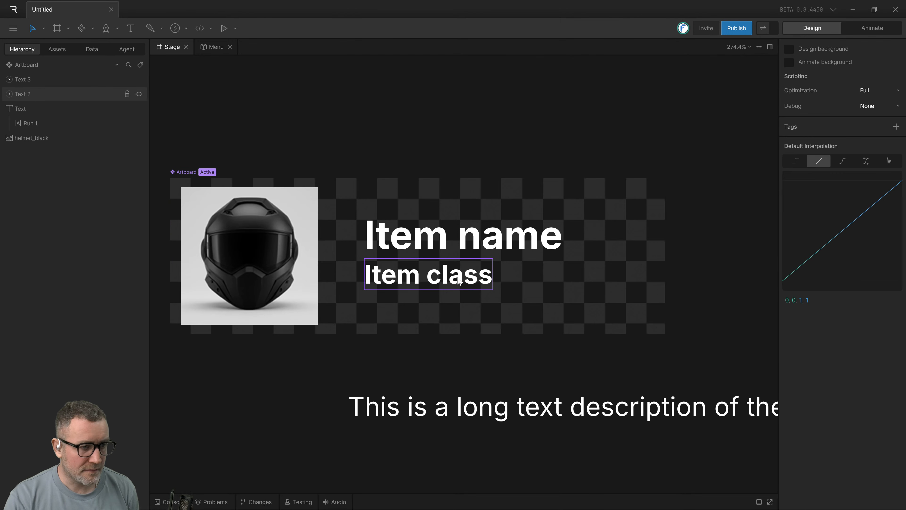
key("ctrl+shift+z")
key("ctrl+shift+z")
left_click(446, 319)
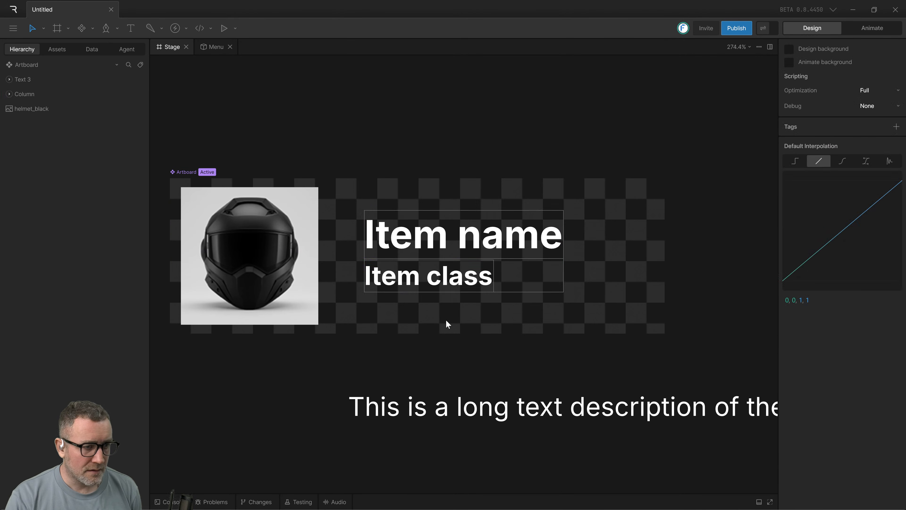
key("ctrl+z")
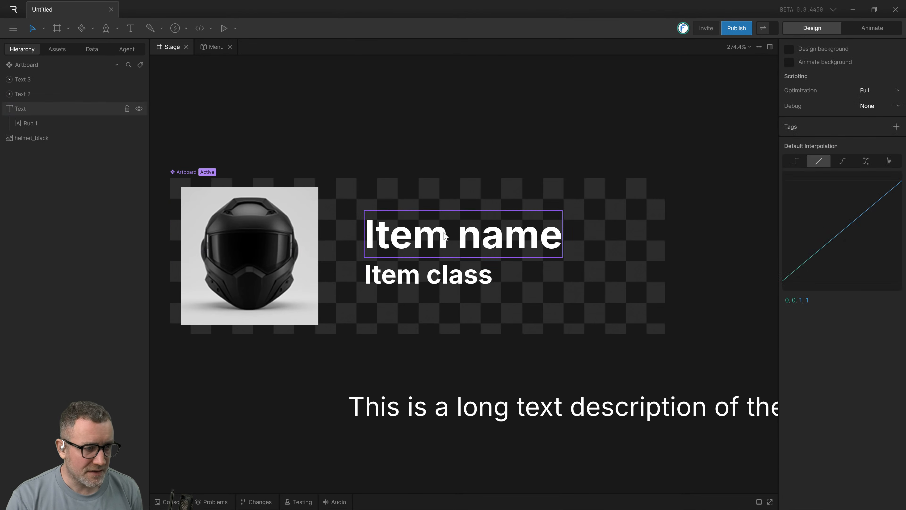
Select "Item name" and "Item class" individually to check their positions, and wrap both in a column layout again.
left_click(419, 231)
left_click(428, 274)
left_click(425, 247)
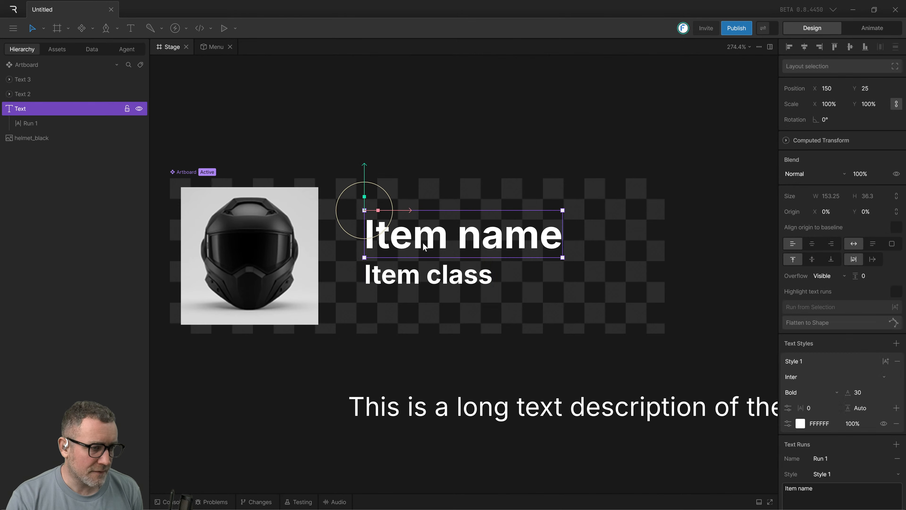
left_click(428, 275)
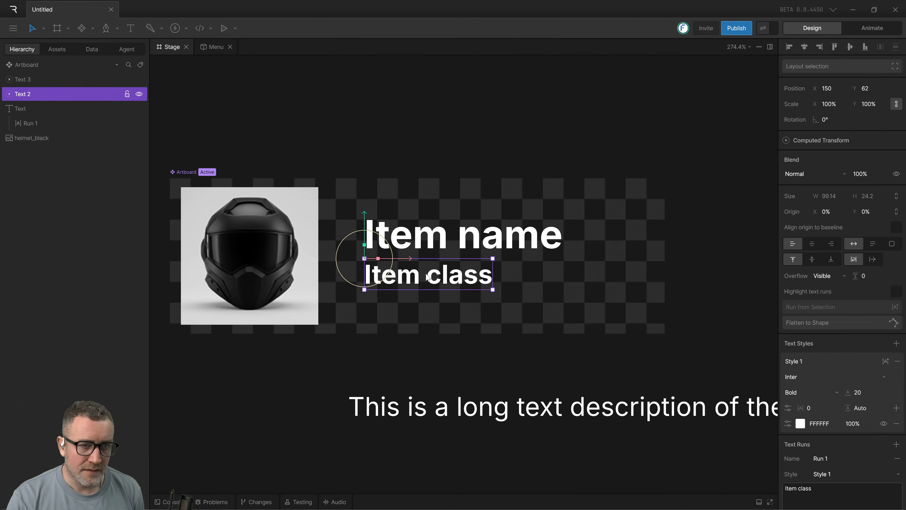
left_click(422, 301)
left_click(416, 282)
left_click(431, 242)
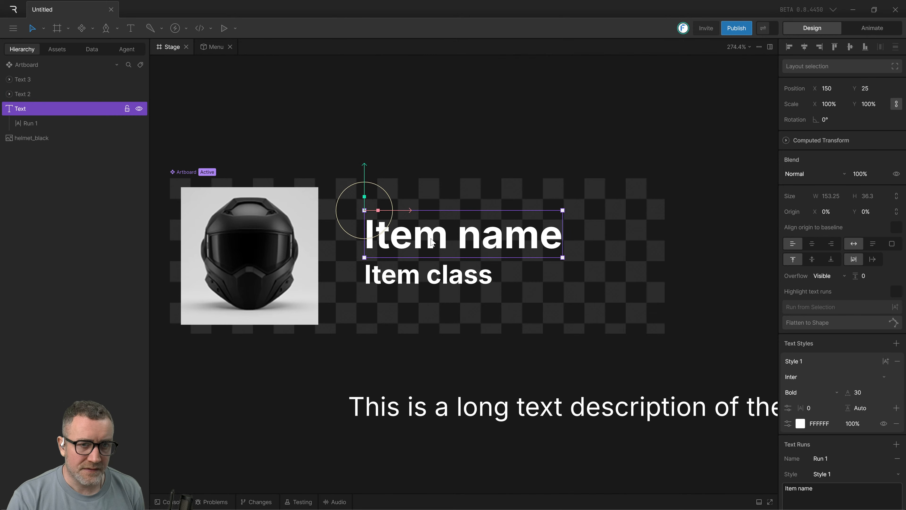
left_click(428, 274, "shift")
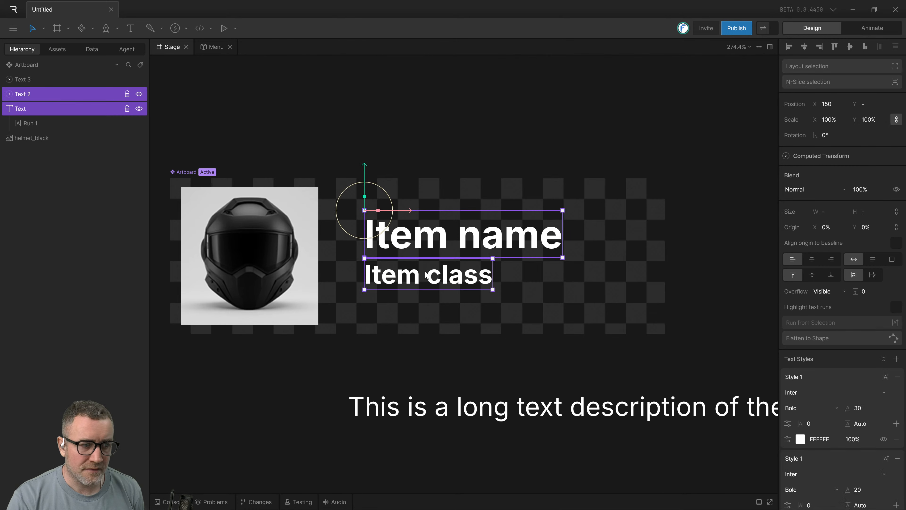
key("shift+a")
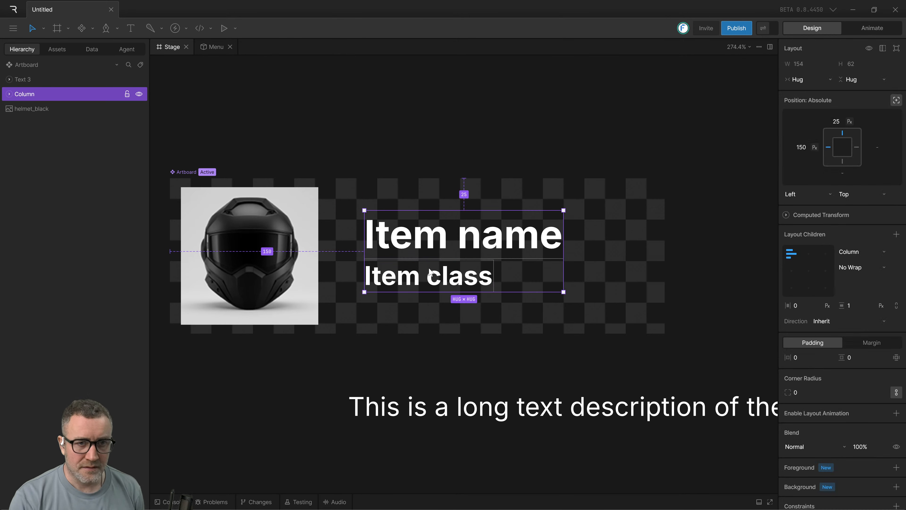
Inspect the column and the text layout nested around "Item name", and undo the column creation.
left_click(542, 325)
left_click(477, 242)
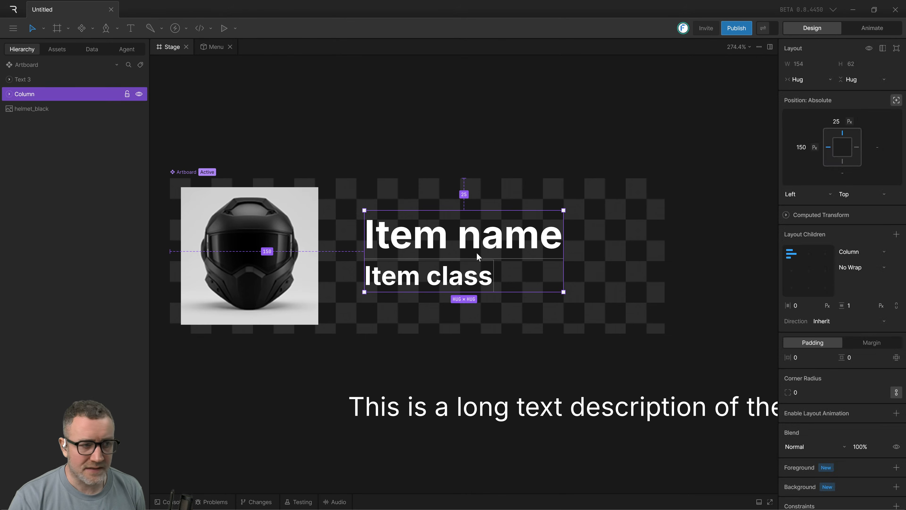
left_click(477, 242)
left_click(474, 266)
left_click(458, 250)
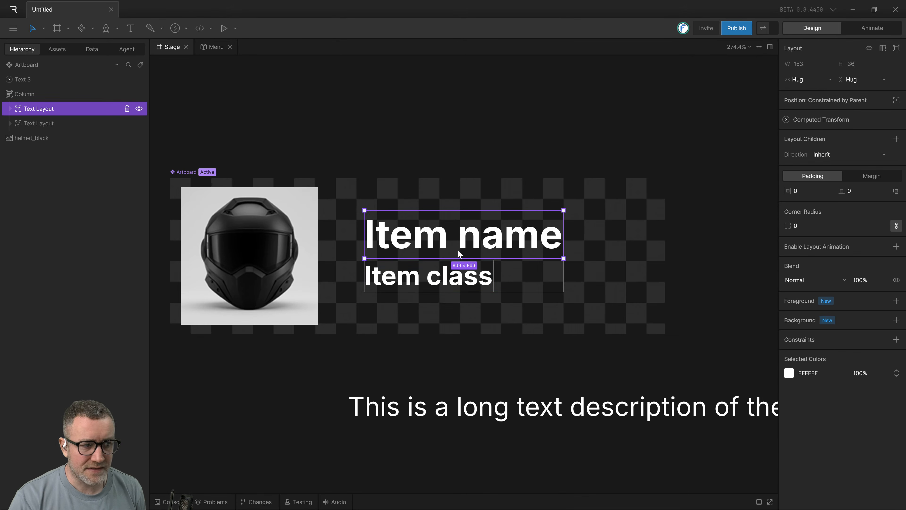
left_click(31, 94)
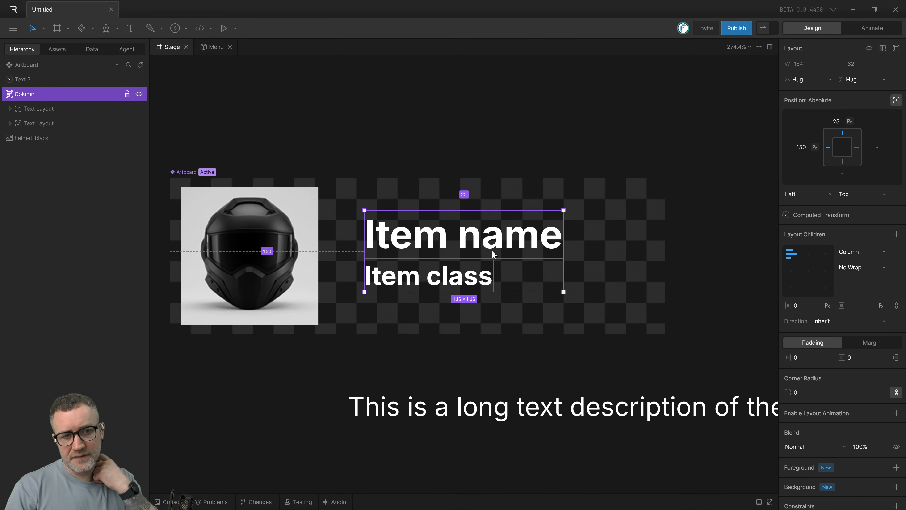
left_click(481, 325)
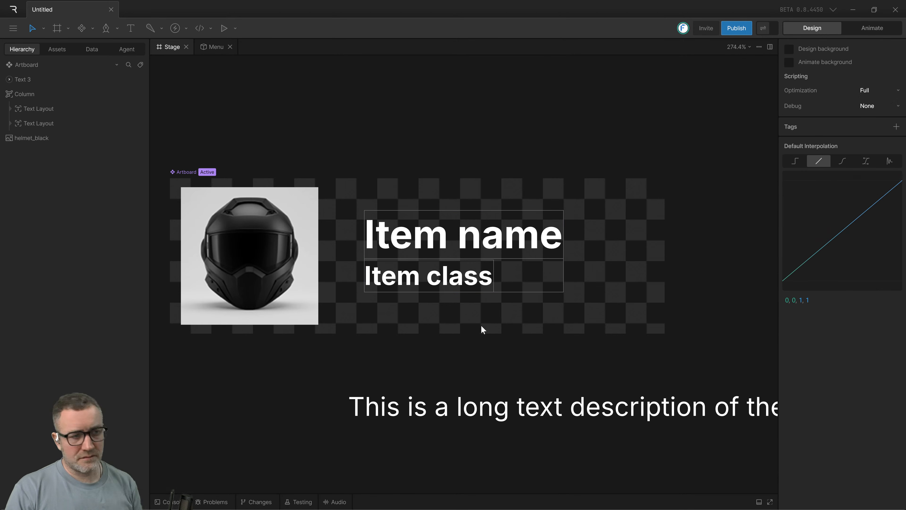
key("ctrl+z")
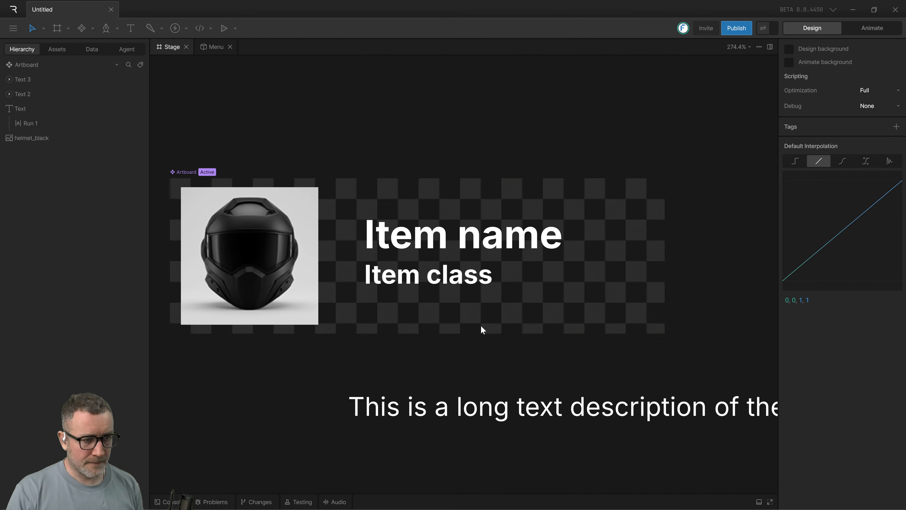
Move the "Item class" text further below "Item name" and set its Y position to 75.
left_click(443, 276)
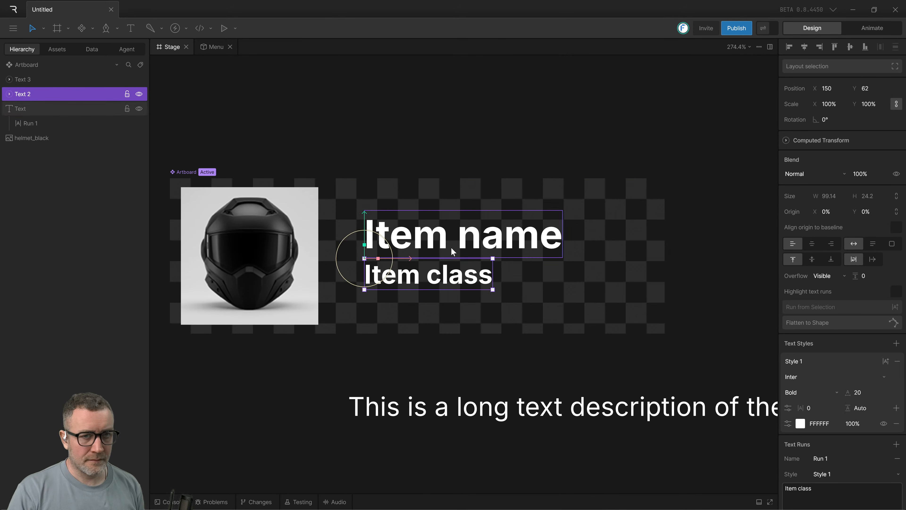
left_click(453, 246)
left_click(438, 279)
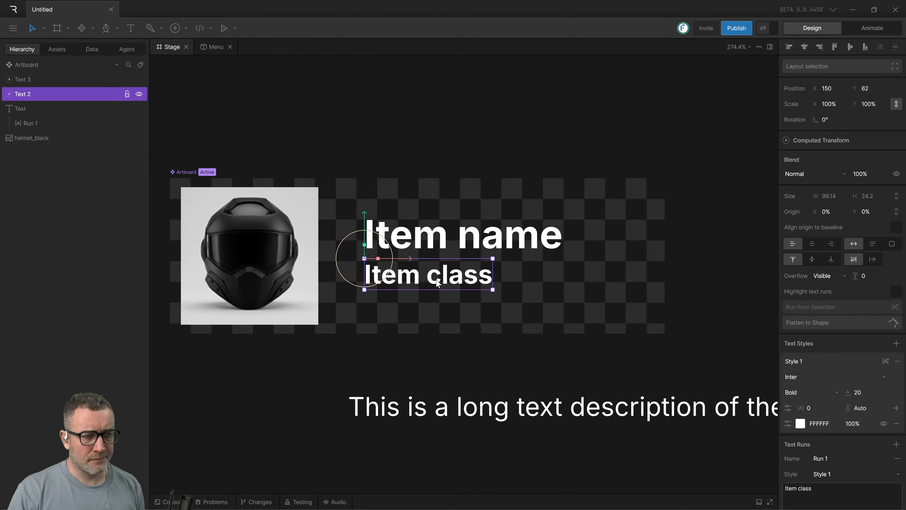
left_click_drag(438, 282, 438, 295)
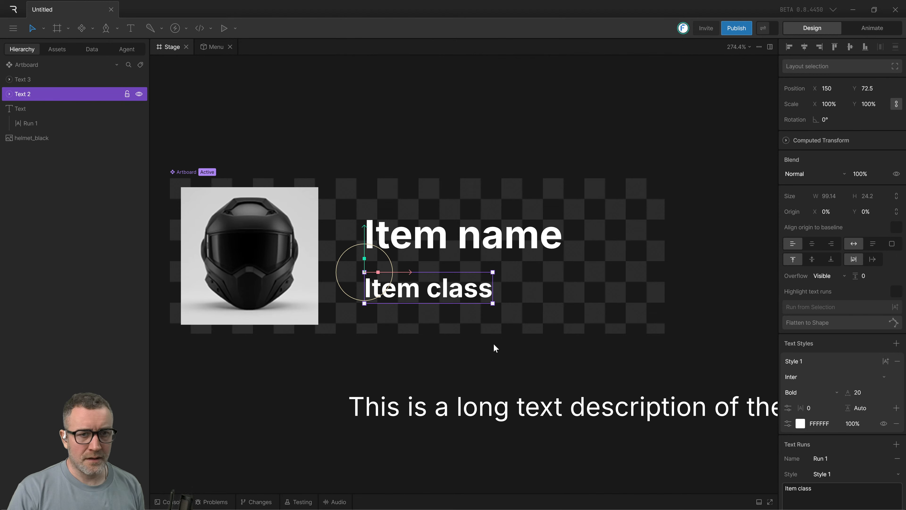
left_click(869, 91)
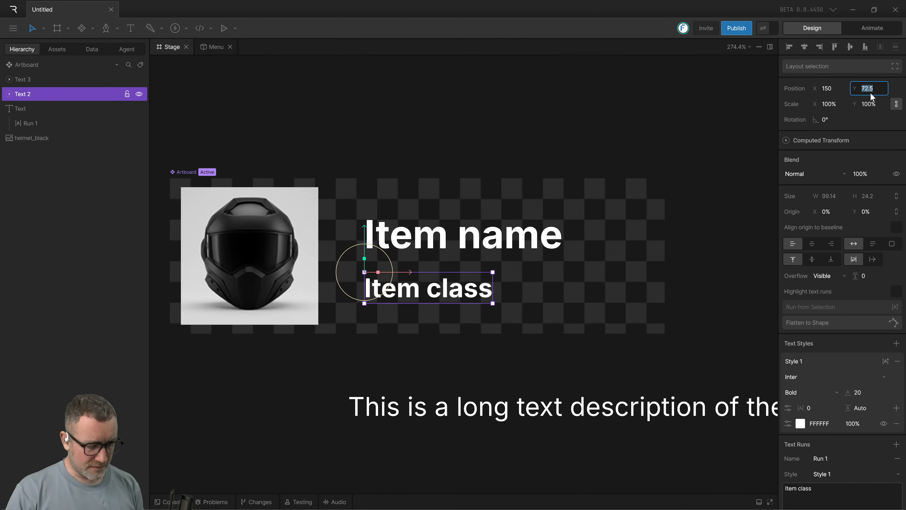
type("75")
key("Return")
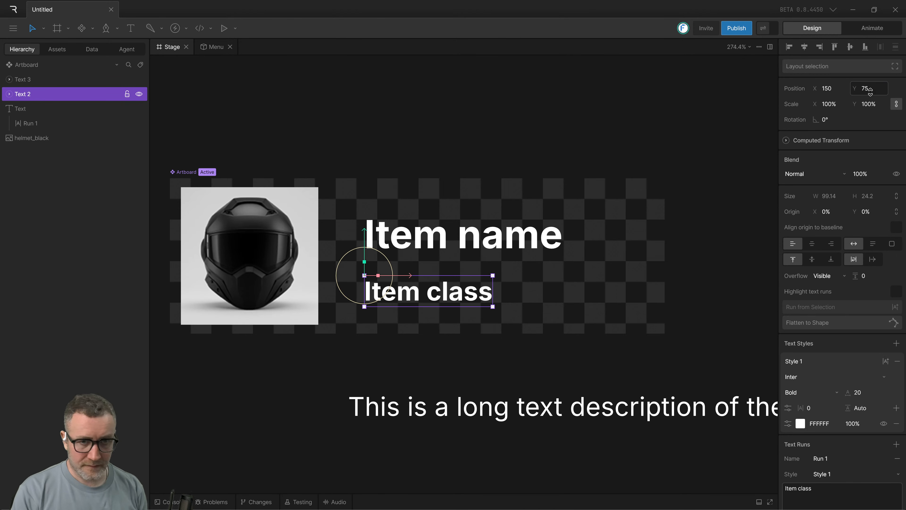
Convert the more widely spaced "Item name" and "Item class" texts into one column layout.
left_click(542, 351)
left_click(383, 291)
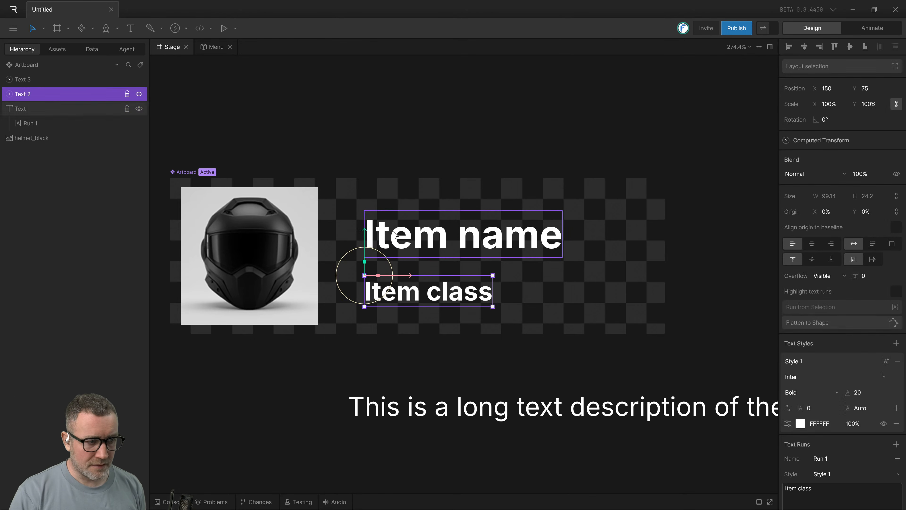
left_click(393, 234, "shift")
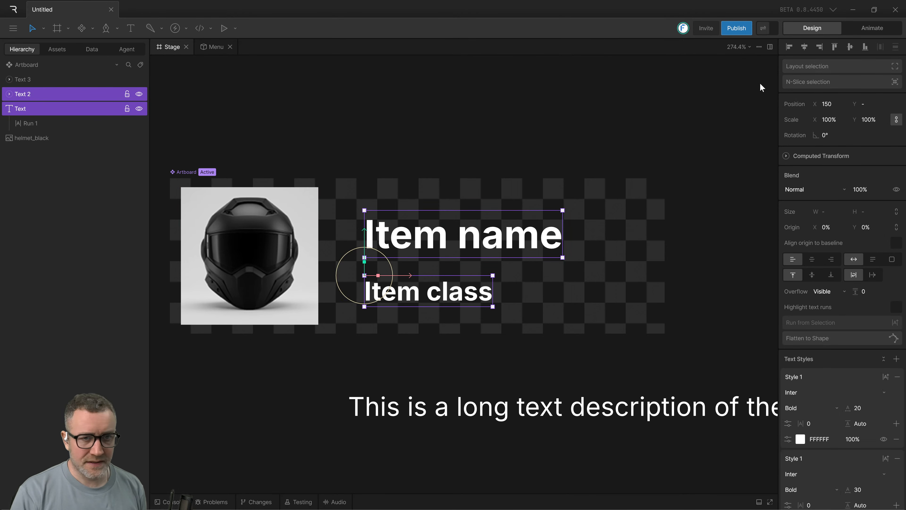
left_click(899, 66)
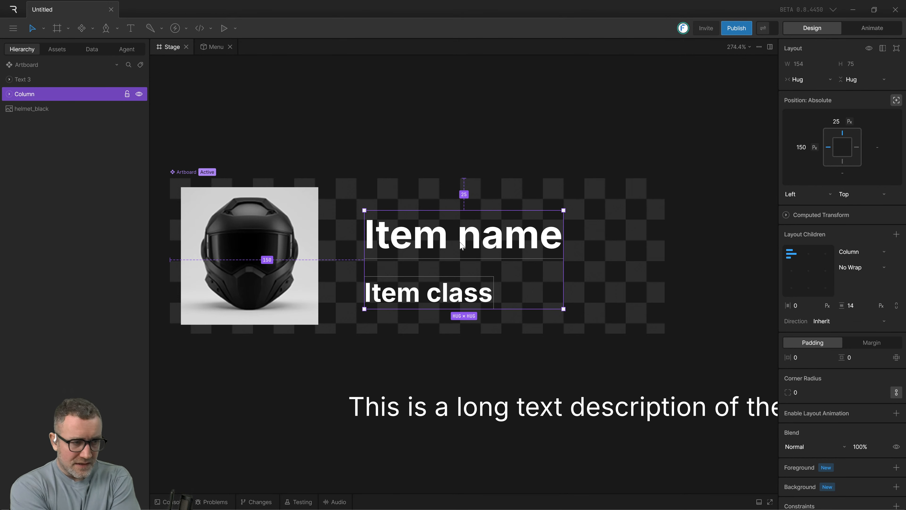
Select the column around "Item name" and "Item class" to check it, and undo its creation.
left_click(416, 335)
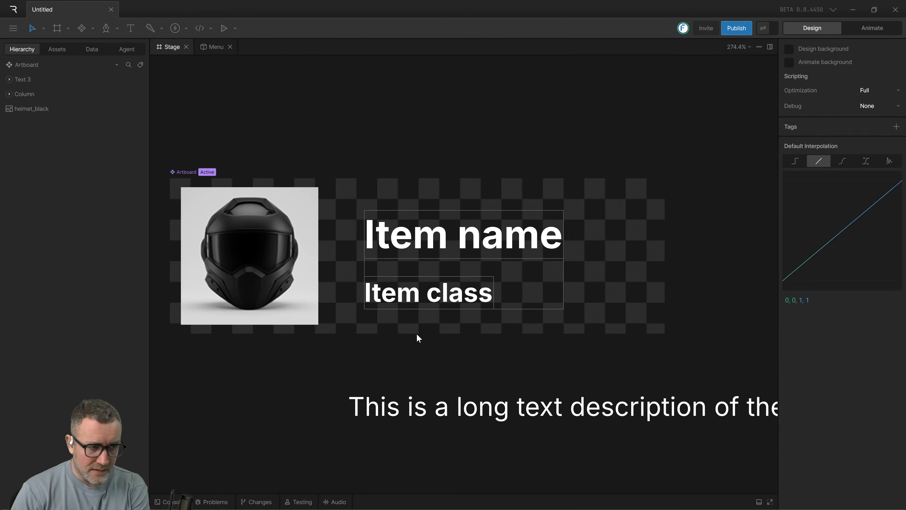
left_click(406, 298)
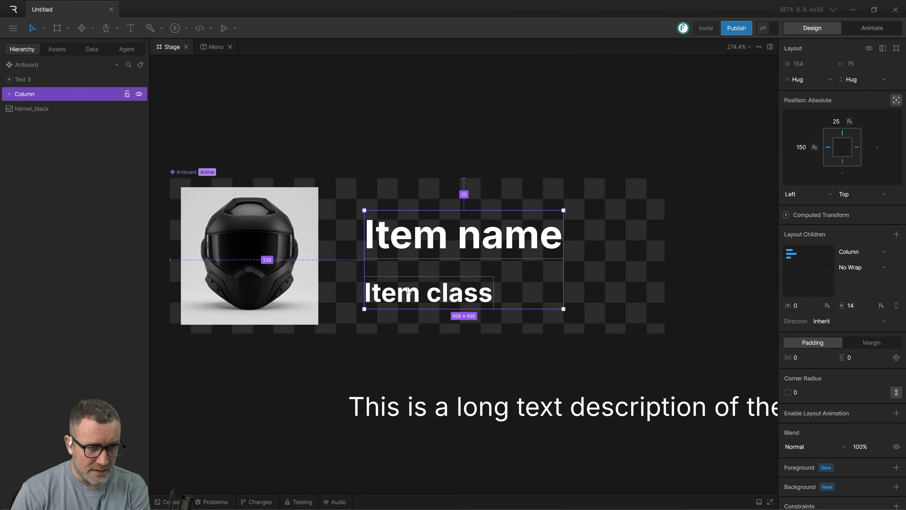
left_click(409, 335)
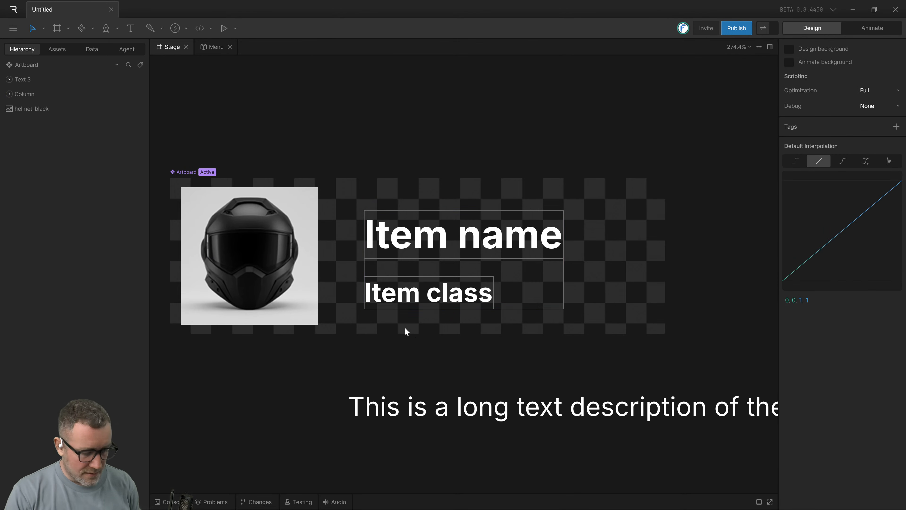
key("ctrl+z")
Move the "Item class" text below the artboard's helmet image area to Y position 115.
left_click(411, 300)
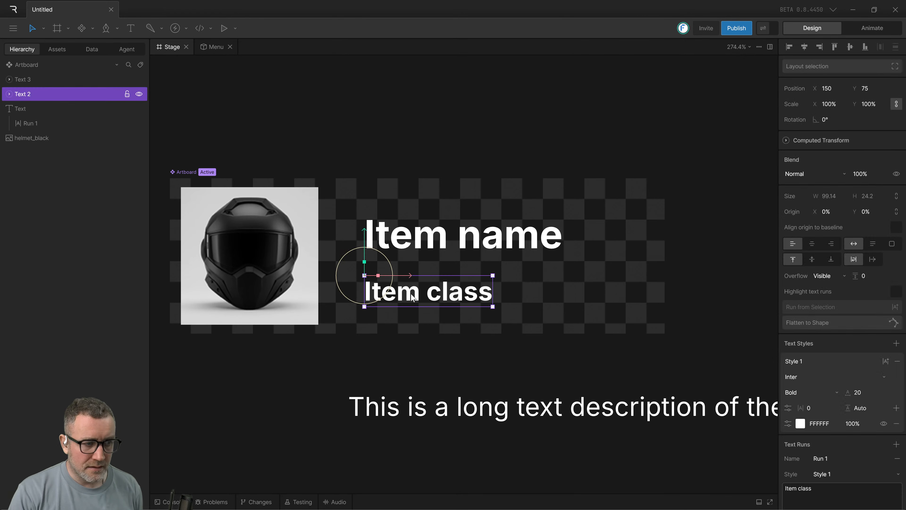
left_click(414, 339)
left_click(413, 295)
left_click_drag(413, 294, 417, 348)
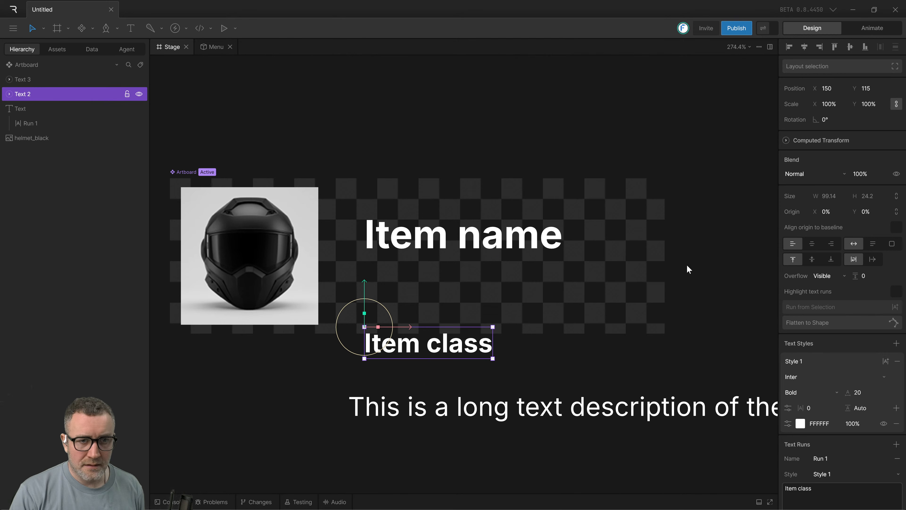
Wrap "Item name" and the lowered "Item class" in a column layout and expand the column in the hierarchy.
left_click(479, 249, "shift")
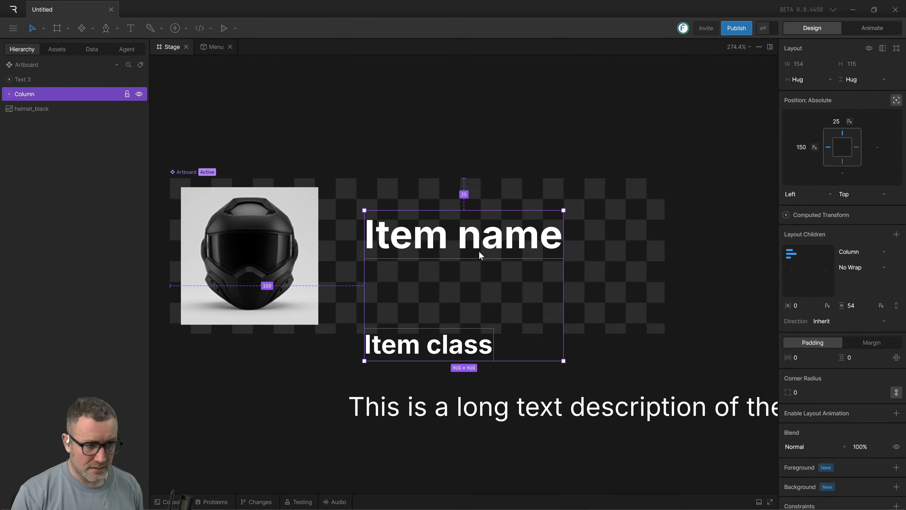
key("shift+a")
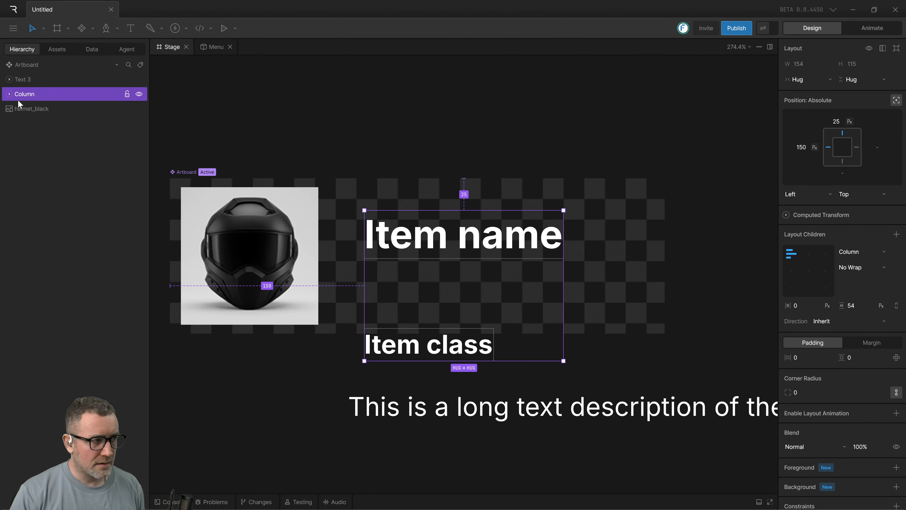
left_click(8, 94)
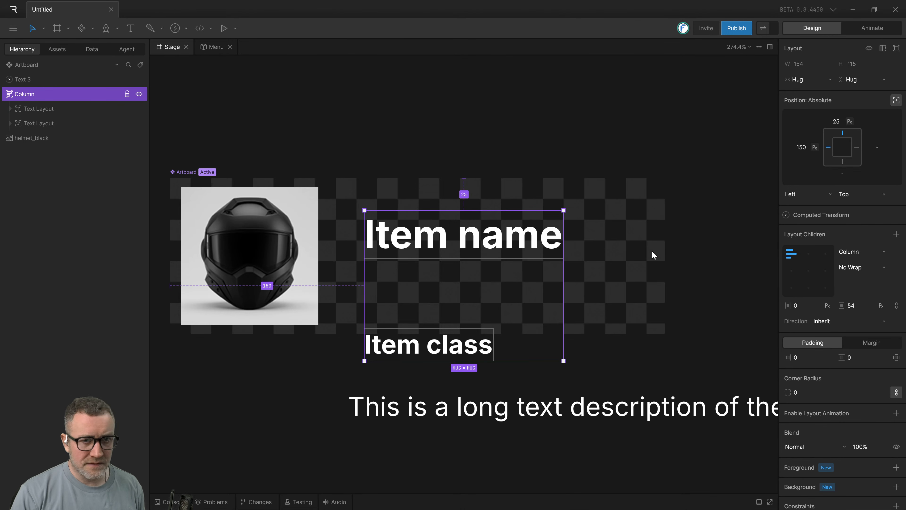
Move the column around the artboard beside the helmet, ending at left offset 212 and top offset 2.
left_click(607, 317)
left_click(476, 248)
left_click_drag(473, 245, 482, 217)
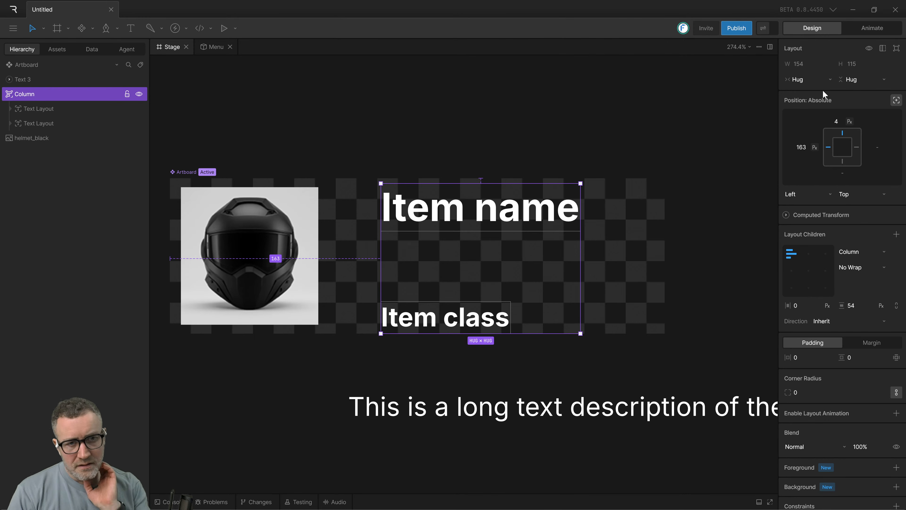
left_click_drag(492, 228, 567, 229)
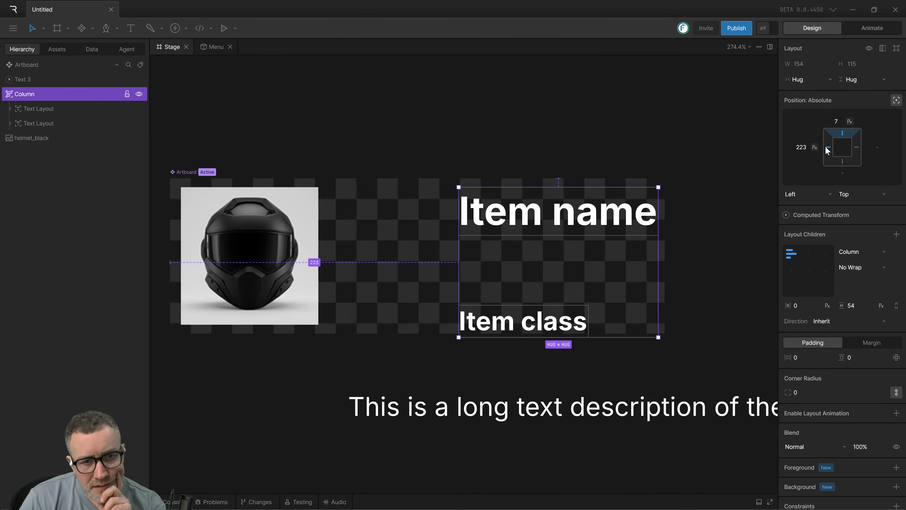
left_click_drag(570, 217, 542, 219)
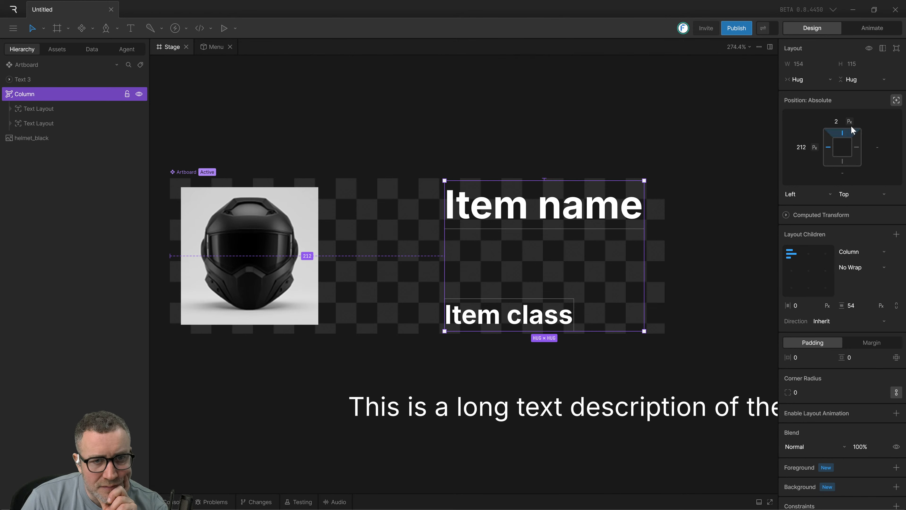
Switch the column's position to parent-constrained and back to absolute, and move it to left offset 176 and top offset 4.
left_click(896, 100)
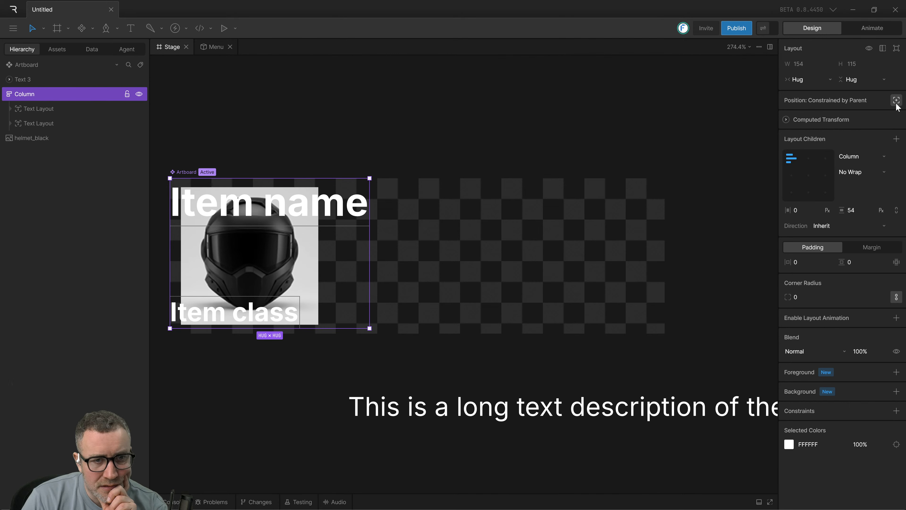
left_click(896, 101)
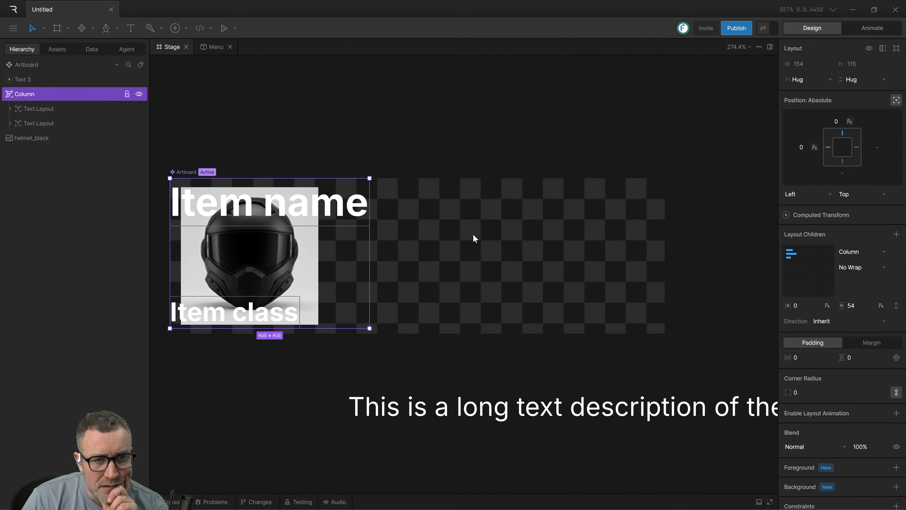
left_click_drag(285, 207, 549, 219)
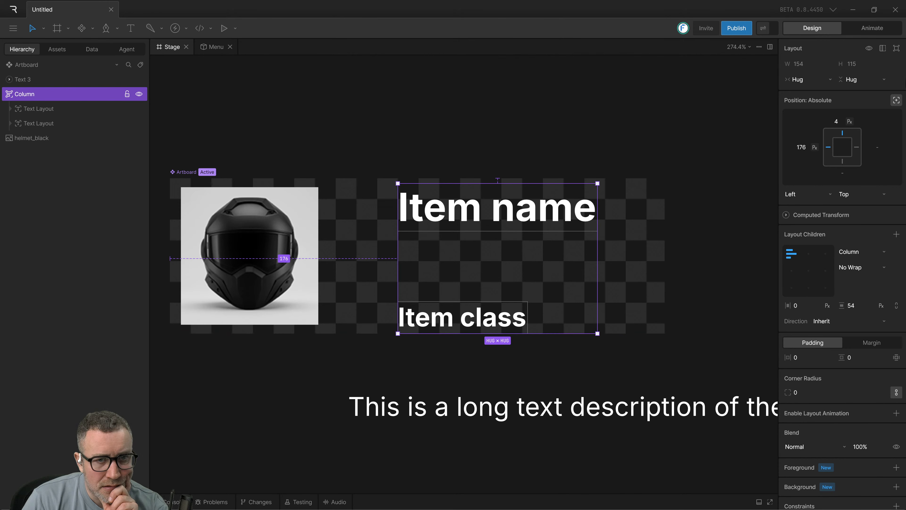
Check which height and width sizing options the column offers without changing them.
left_click(842, 80)
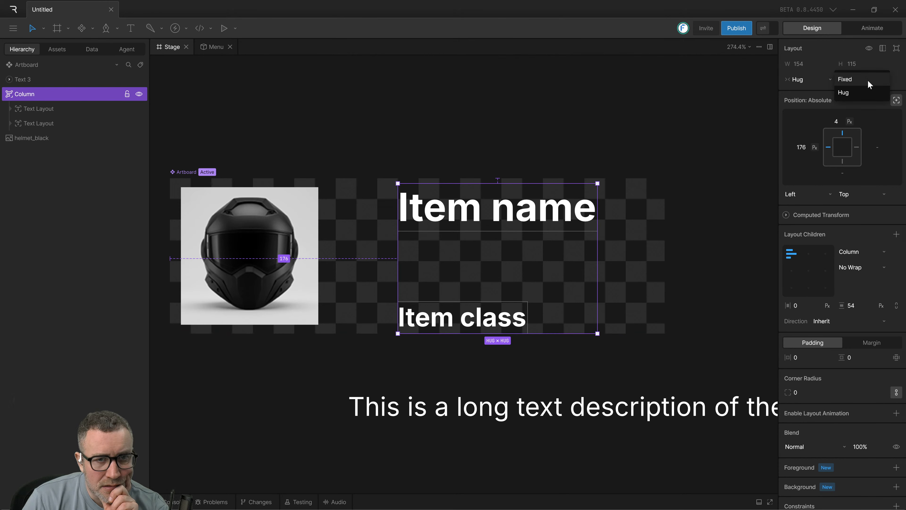
left_click(874, 64)
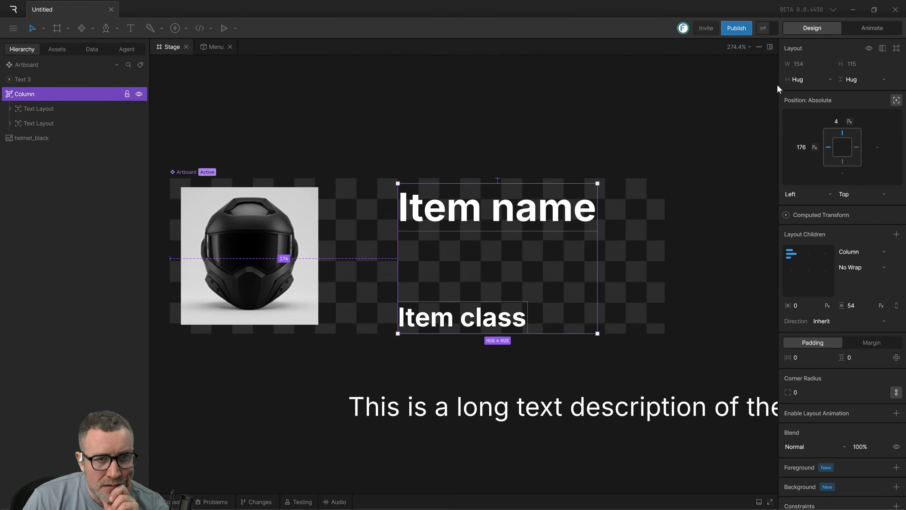
left_click(820, 79)
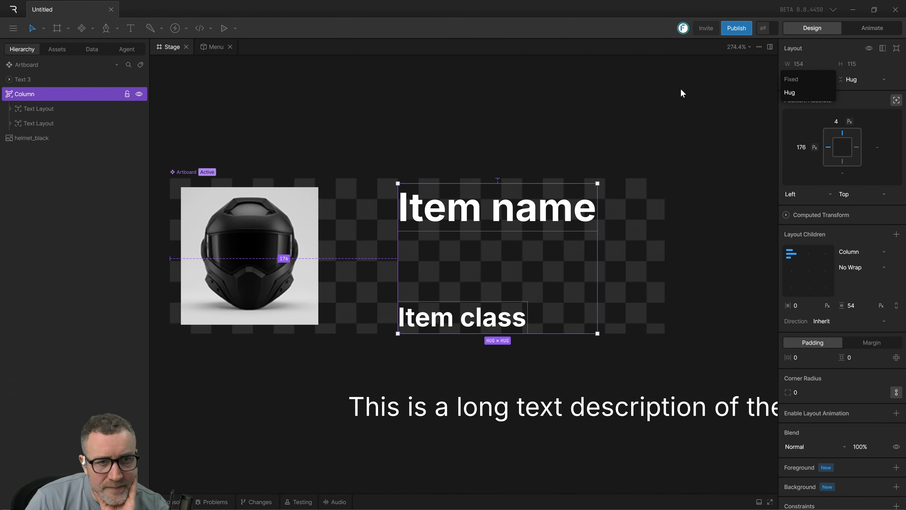
left_click(666, 98)
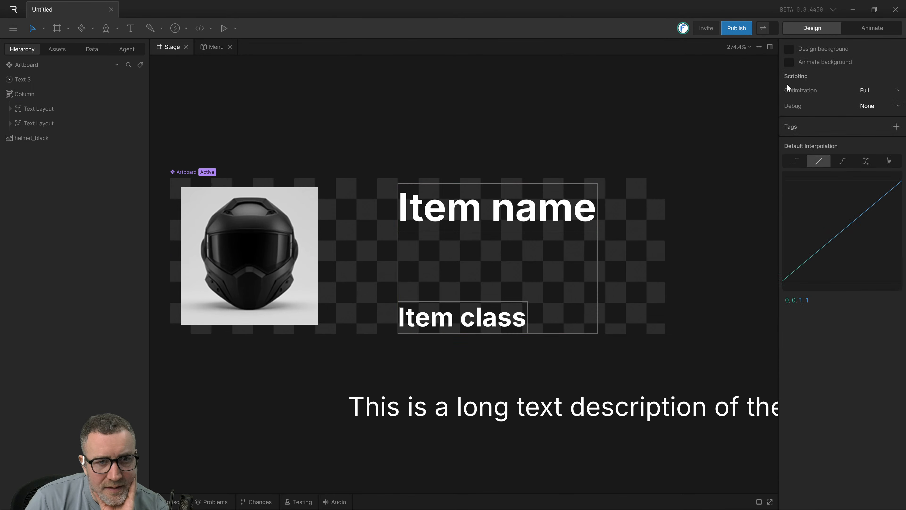
Reselect the column and move it closer to the helmet, to left offset 160 and top offset 4.
left_click(491, 246)
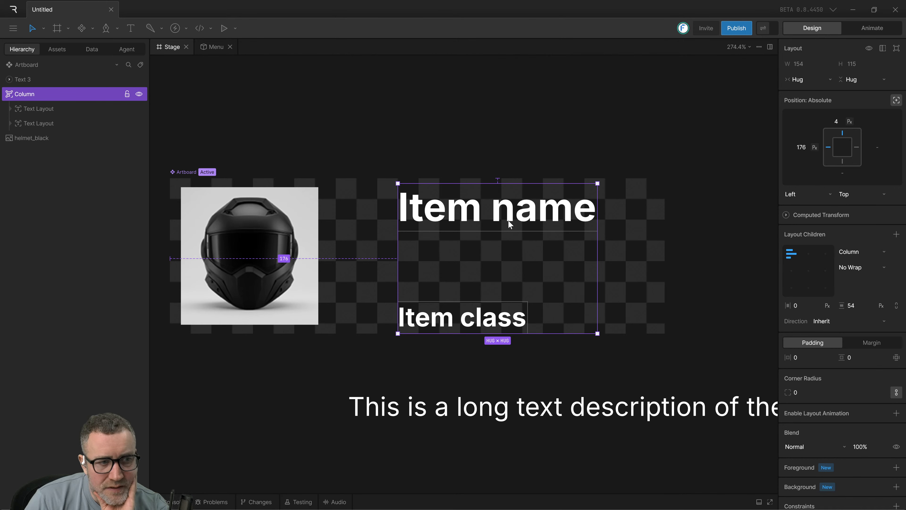
left_click_drag(509, 224, 485, 228)
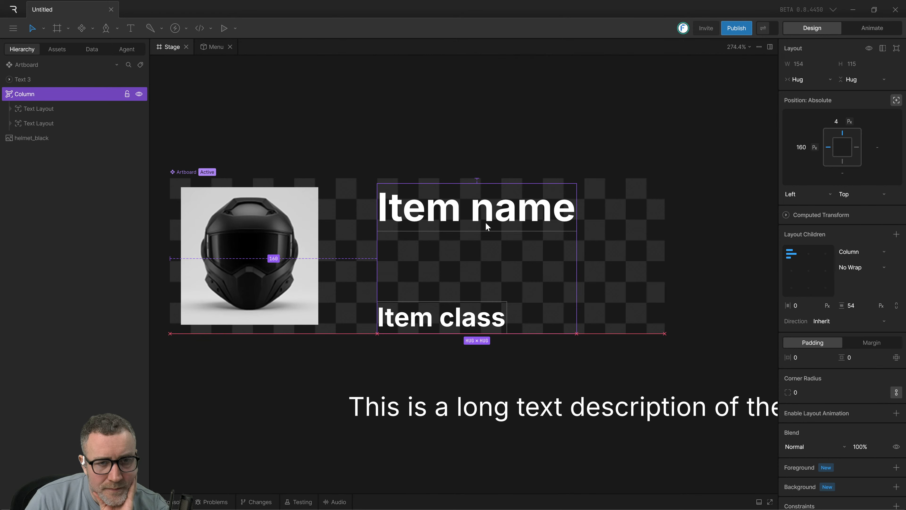
left_click_drag(485, 222, 485, 222)
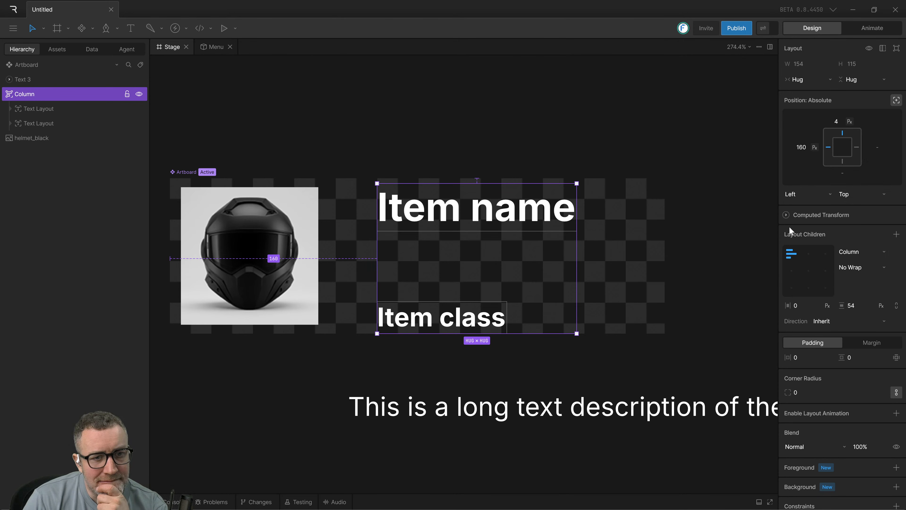
Expand the column's computed transform and move the column around the artboard to compare its world, artboard and local coordinates.
left_click(785, 216)
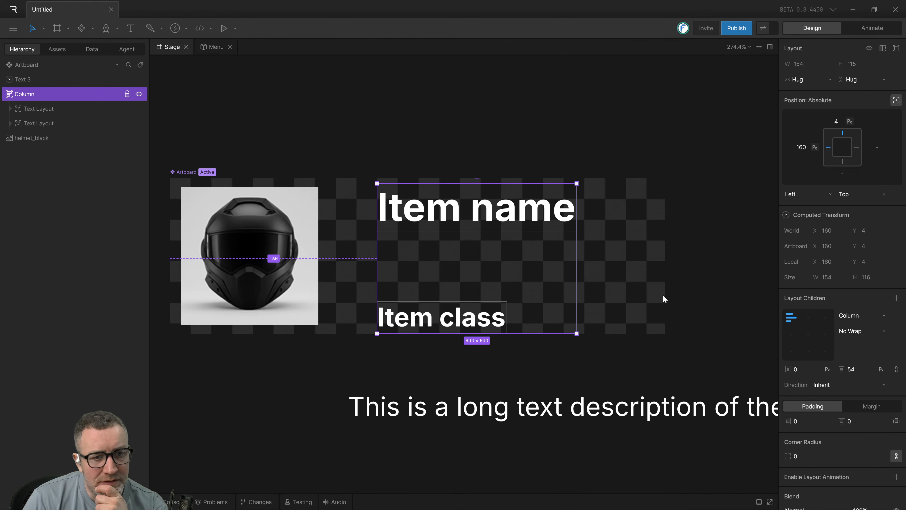
left_click_drag(645, 293, 615, 241)
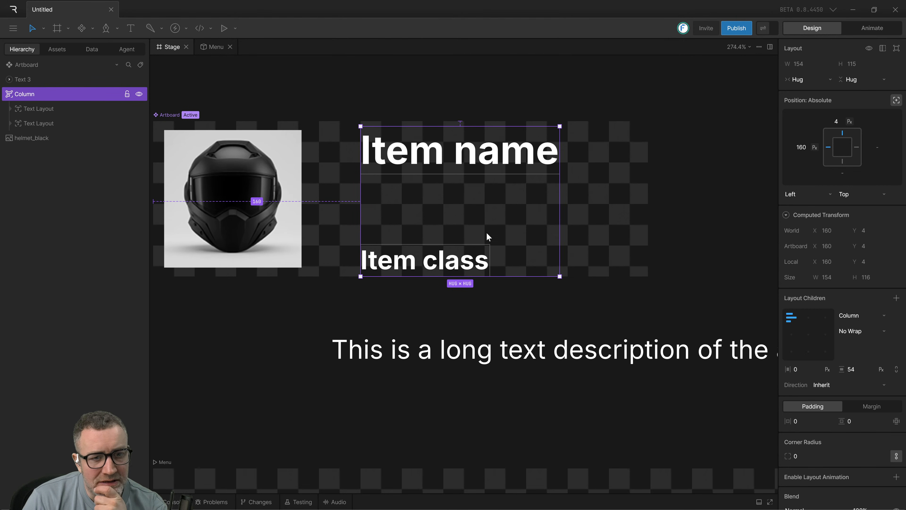
left_click_drag(658, 212, 660, 263)
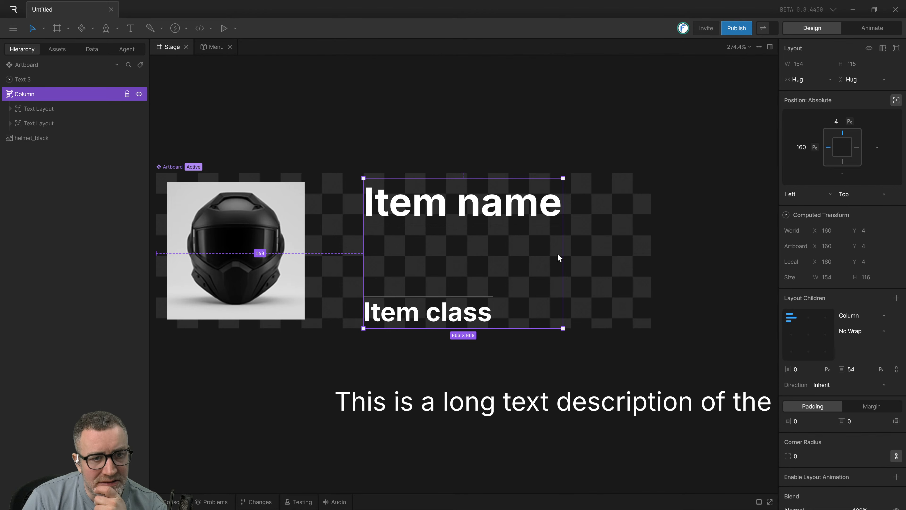
left_click_drag(433, 213, 485, 236)
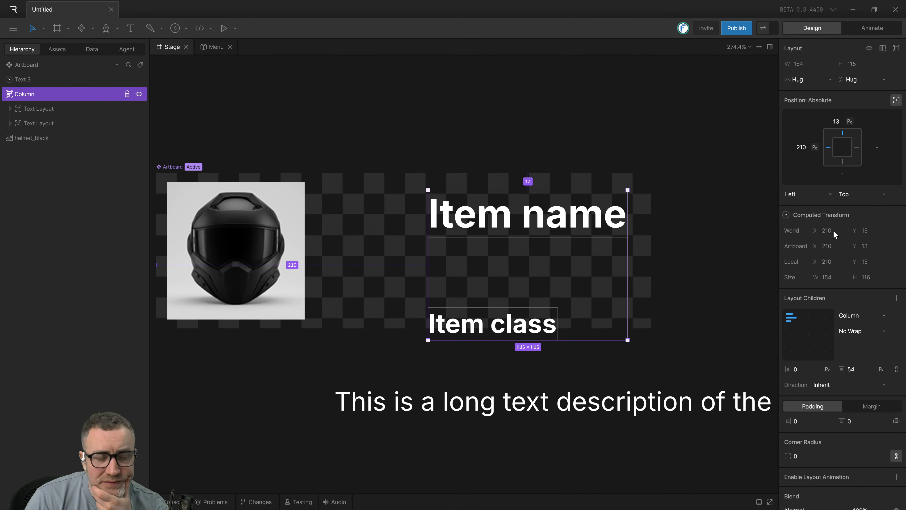
left_click_drag(516, 227, 445, 235)
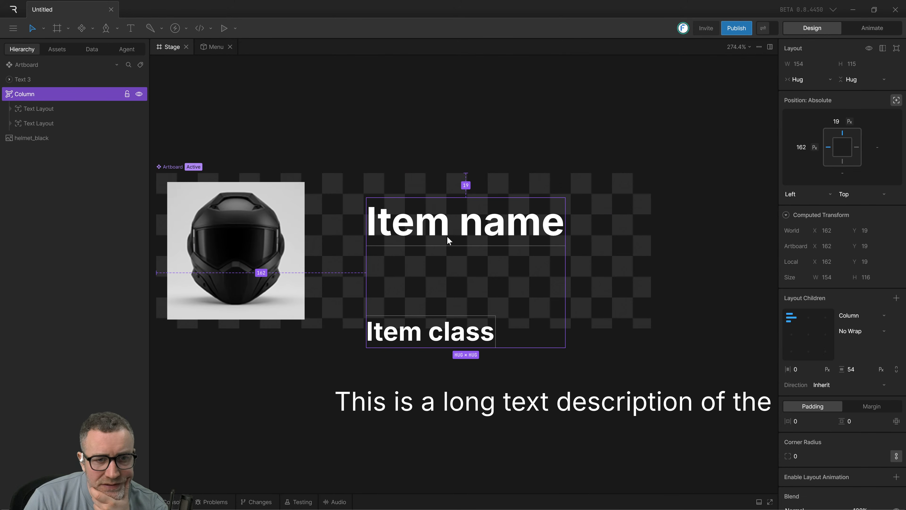
left_click_drag(559, 219, 457, 237)
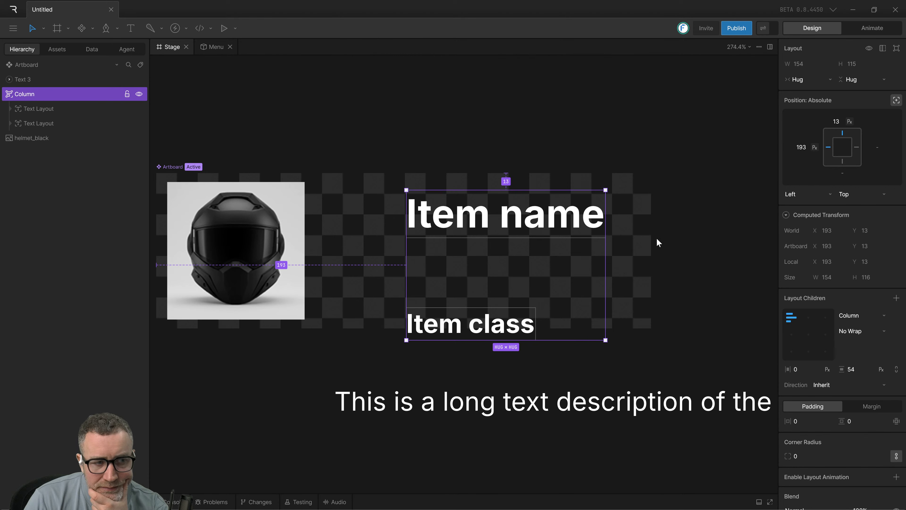
left_click_drag(504, 243, 477, 235)
Undo the column's moves one after another, back through its placement at the artboard's origin.
key("ctrl+z")
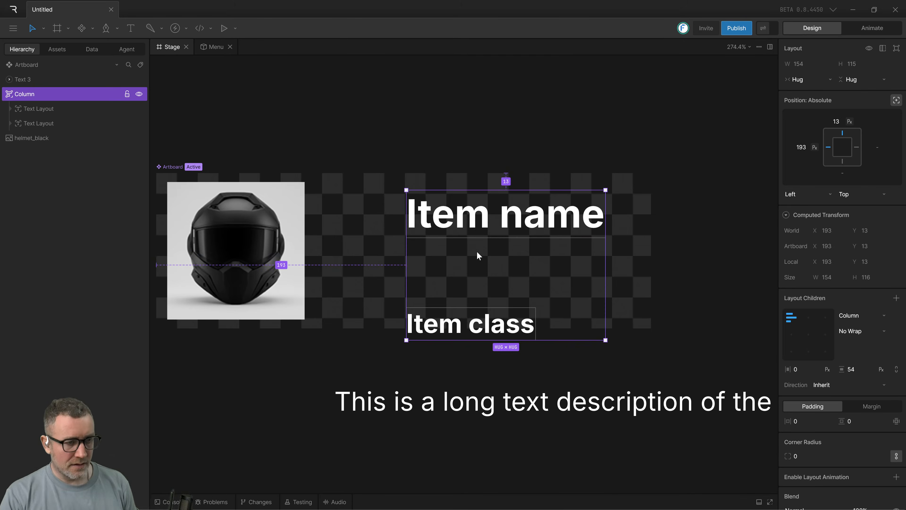
key("ctrl+z")
key("ctrl+z")
key("ctrl+z")
key("ctrl+z")
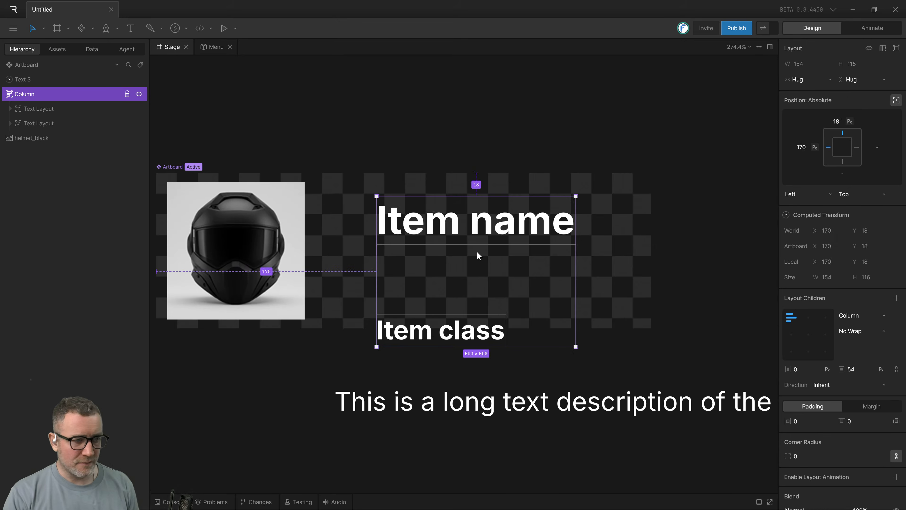
key("ctrl+z")
key("ctrl+z")
key("ctrl+z")
key("ctrl+z")
key("ctrl+z")
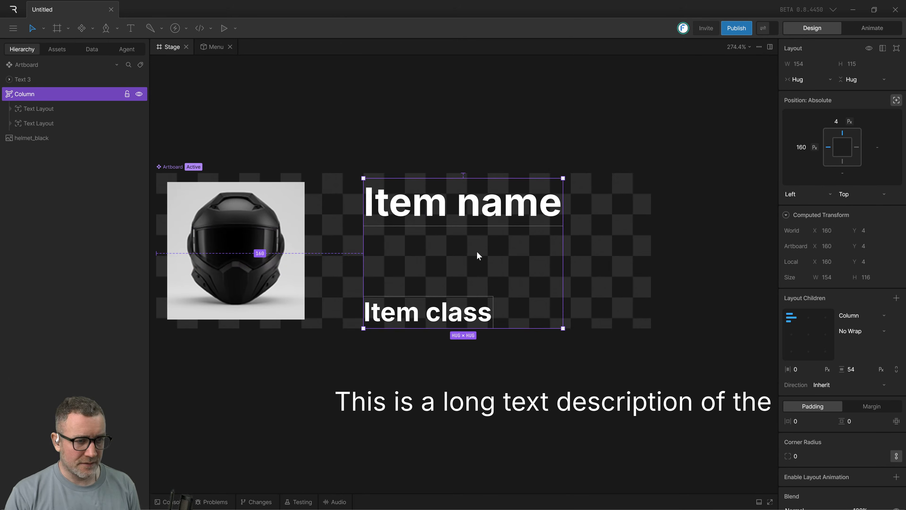
key("ctrl+z")
key("ctrl+z")
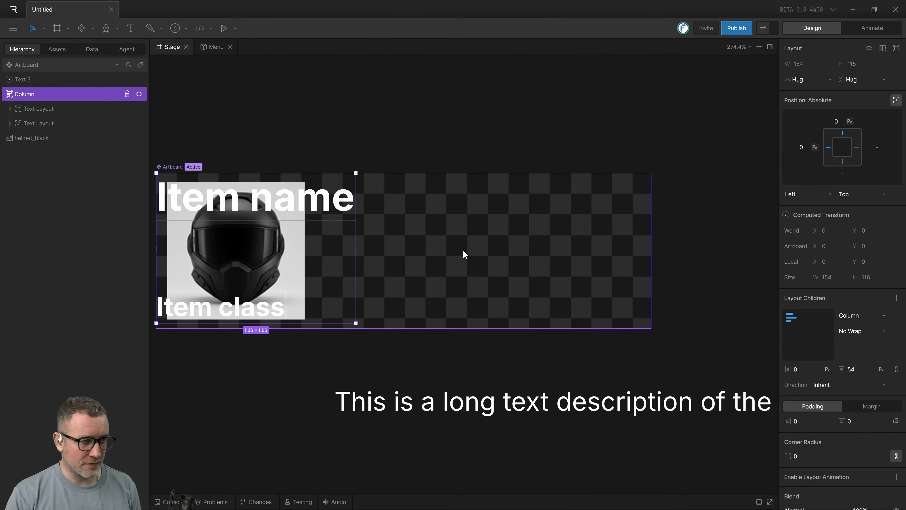
key("ctrl+z")
Redo several of the undone column moves.
key("ctrl+shift+z")
key("ctrl+shift+z")
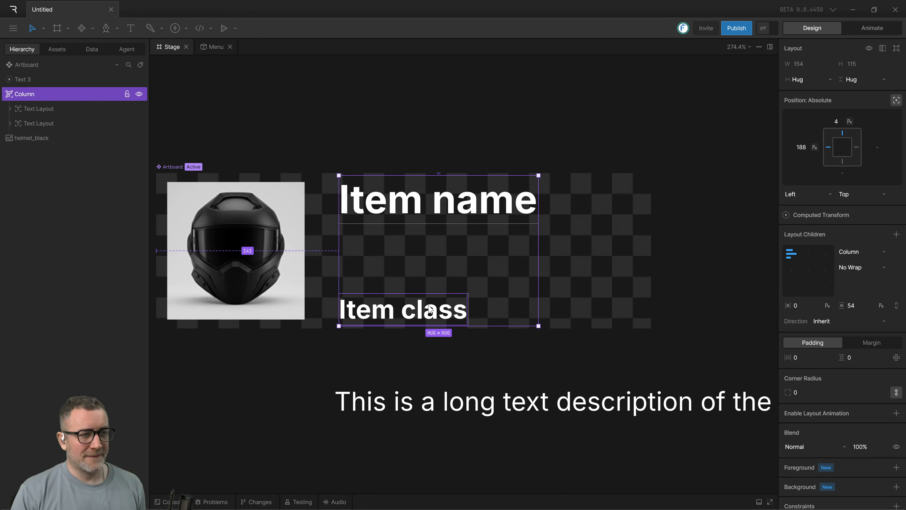
key("ctrl+shift+z")
key("ctrl+shift+z")
key("ctrl+shift+z")
key("ctrl+shift+z")
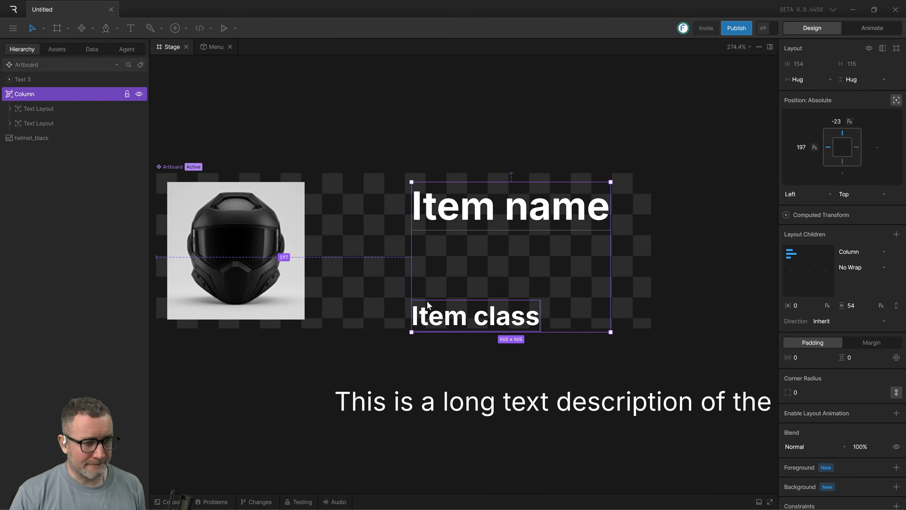
key("ctrl+shift+z")
Undo the column moves, the column layout and the lowering of "Item class", restoring the two separate texts.
key("ctrl+z")
key("ctrl+z")
key("ctrl+z")
key("ctrl+z")
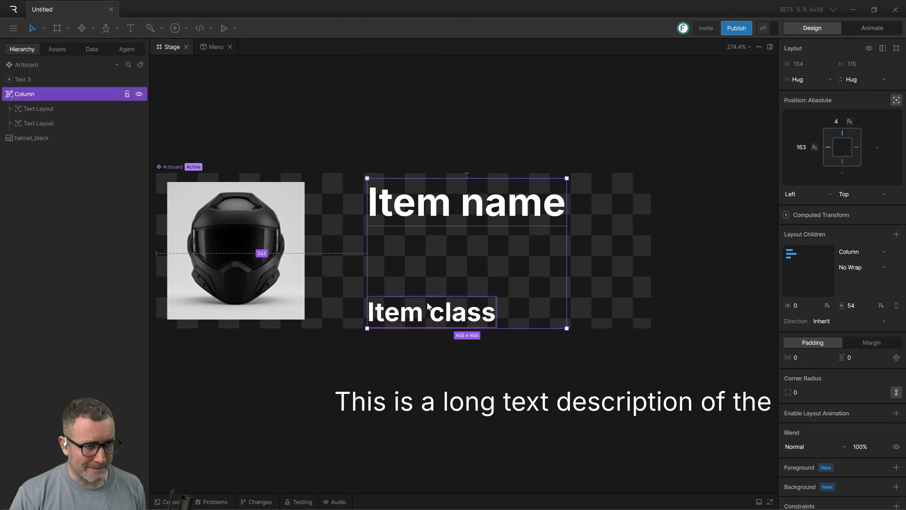
key("ctrl+z")
key("ctrl+z")
key("ctrl+z")
key("ctrl+z")
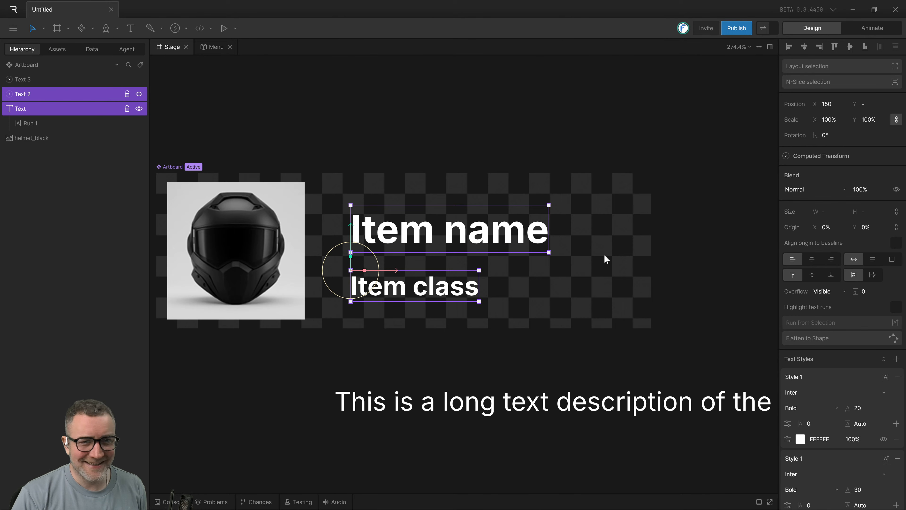
Check the "Item name" and "Item class" texts individually and wrap both in a column layout.
left_click(404, 293)
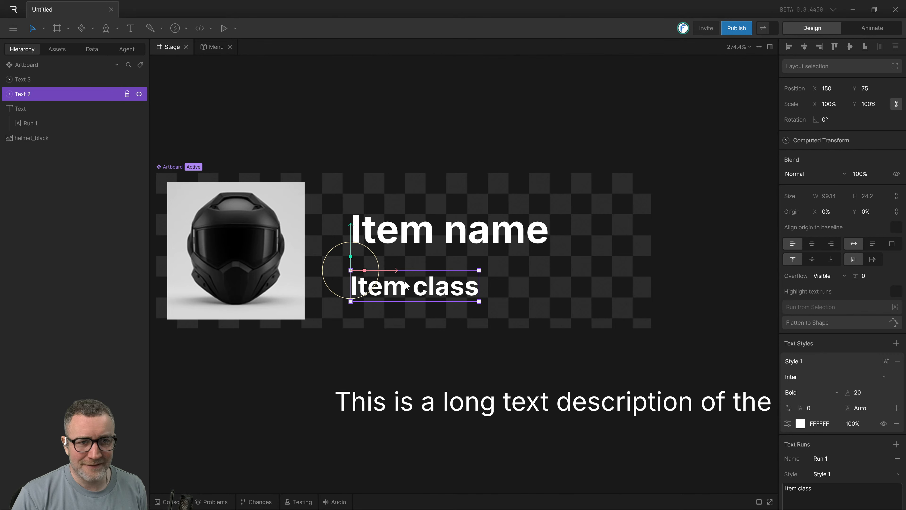
left_click(408, 243)
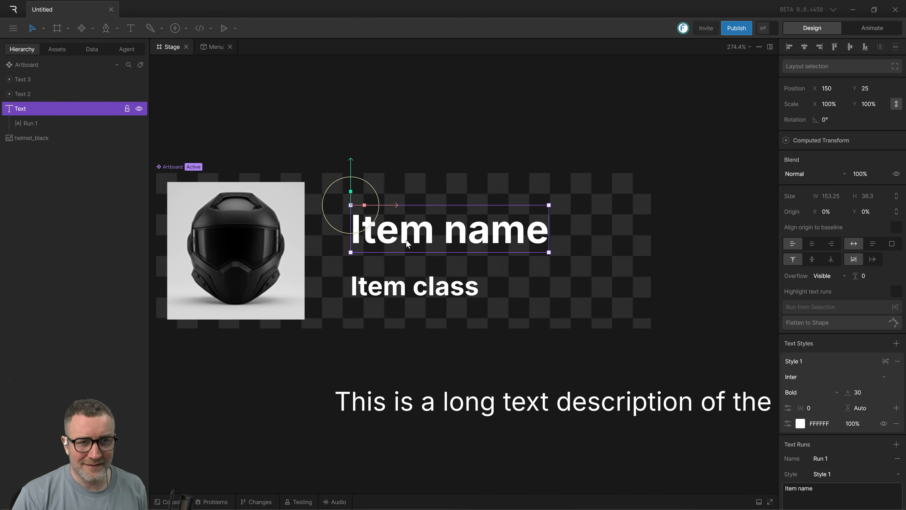
left_click(413, 285)
left_click(413, 239)
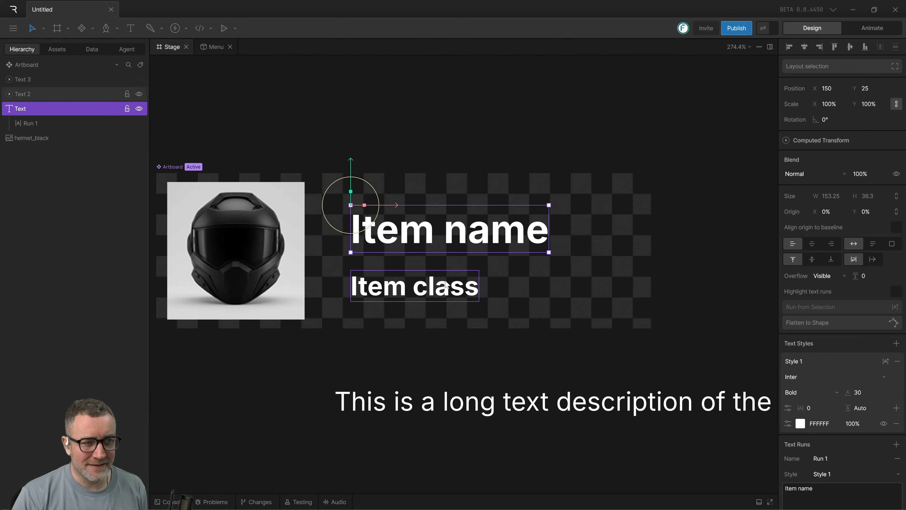
left_click(431, 312)
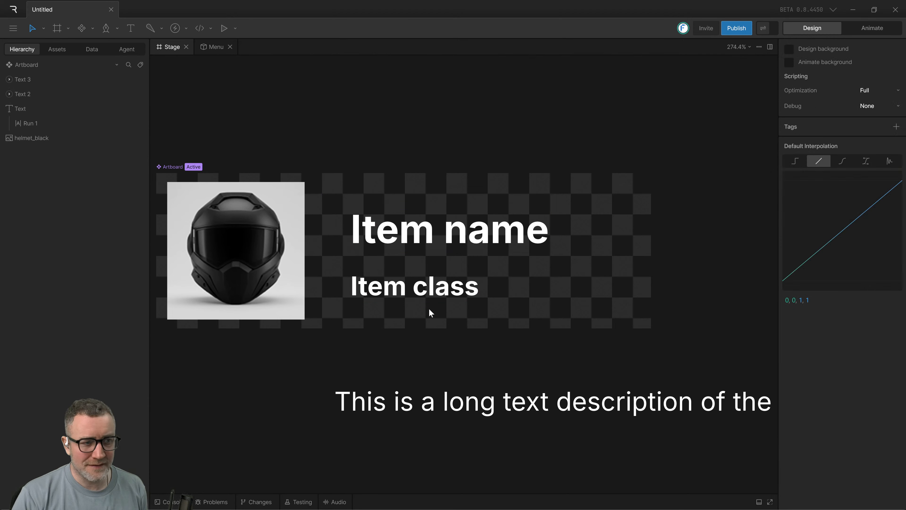
left_click(428, 288)
left_click(428, 239, "shift")
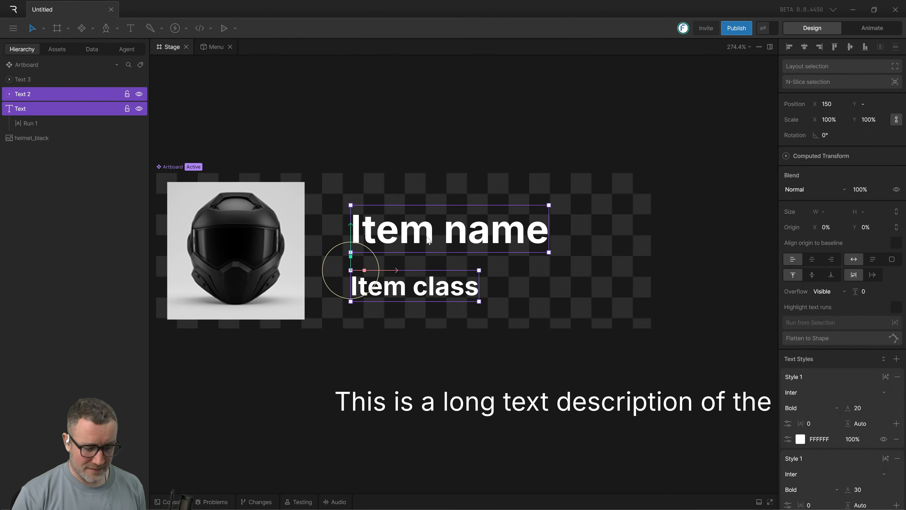
key("shift+a")
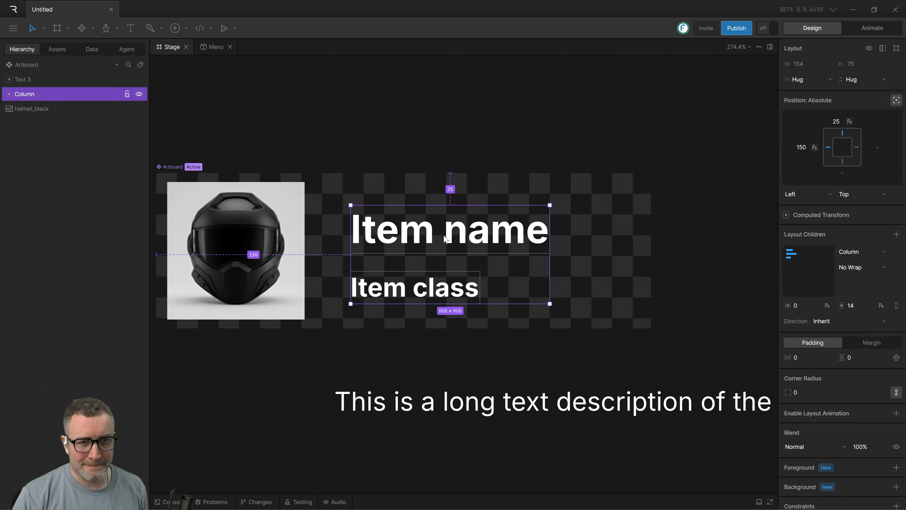
Expand the column's computed transform and move the column to about X 159, Y 17 on the artboard.
left_click(786, 216)
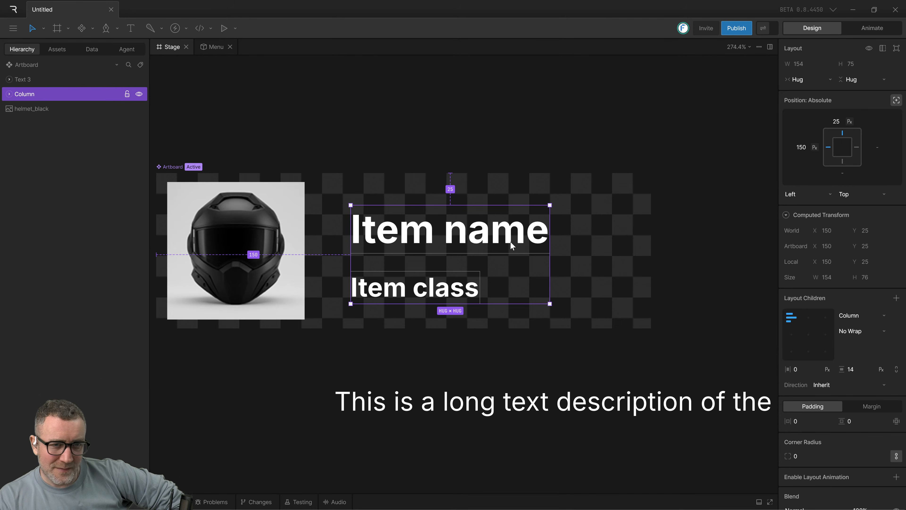
left_click_drag(510, 242, 462, 244)
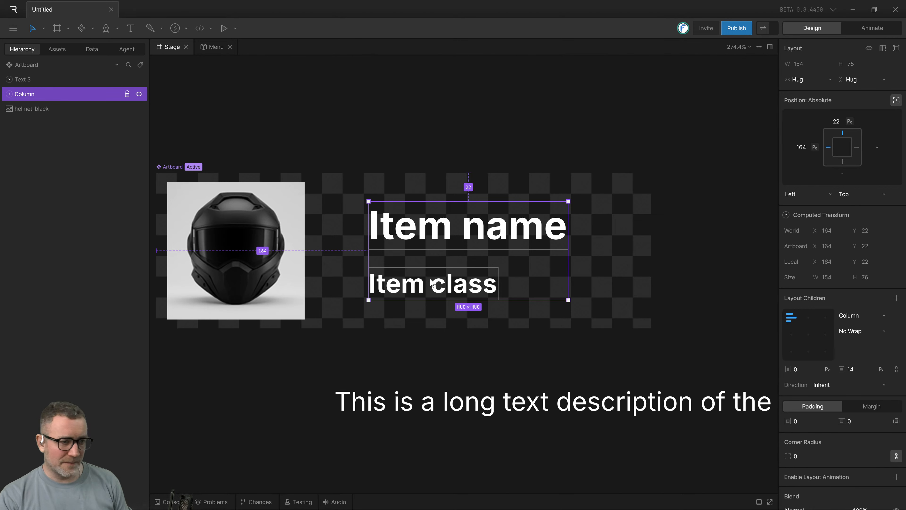
left_click_drag(402, 234, 397, 228)
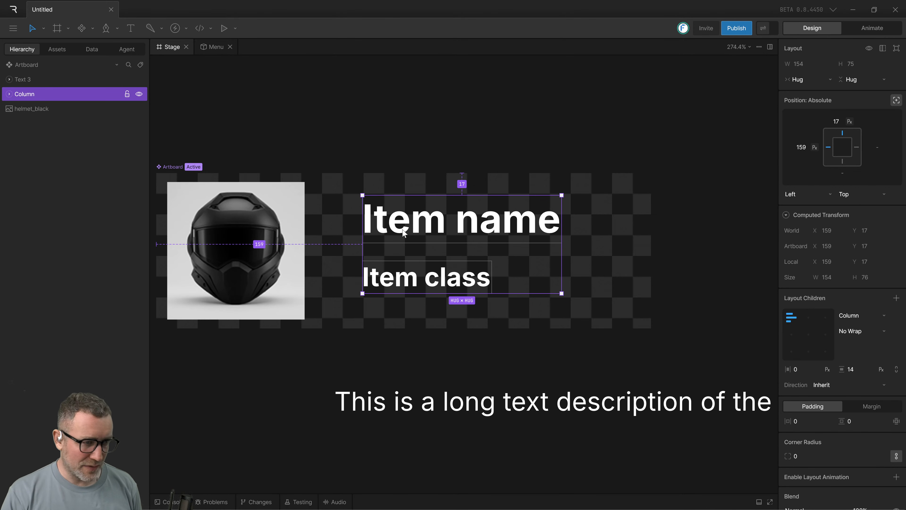
Expand the column in the hierarchy and compare the computed transforms of its two text layouts with the column's own position.
left_click(9, 93)
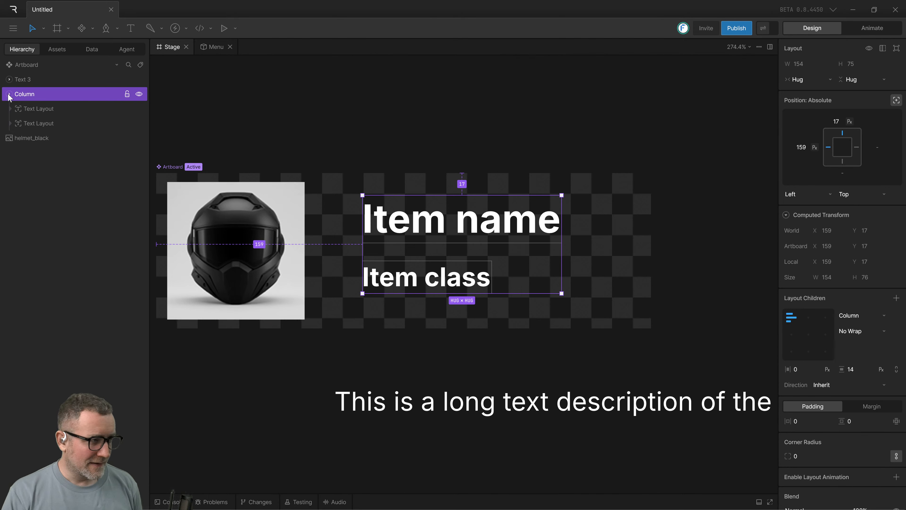
left_click(47, 124)
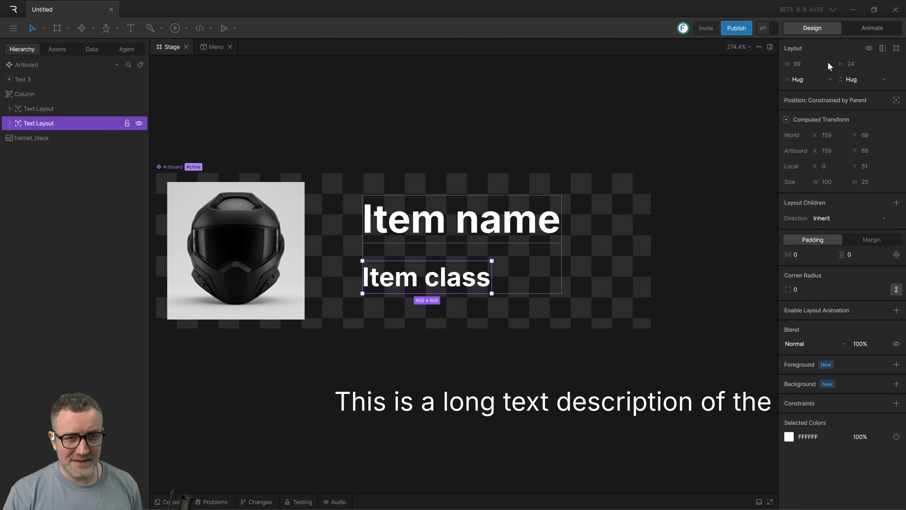
left_click(482, 230)
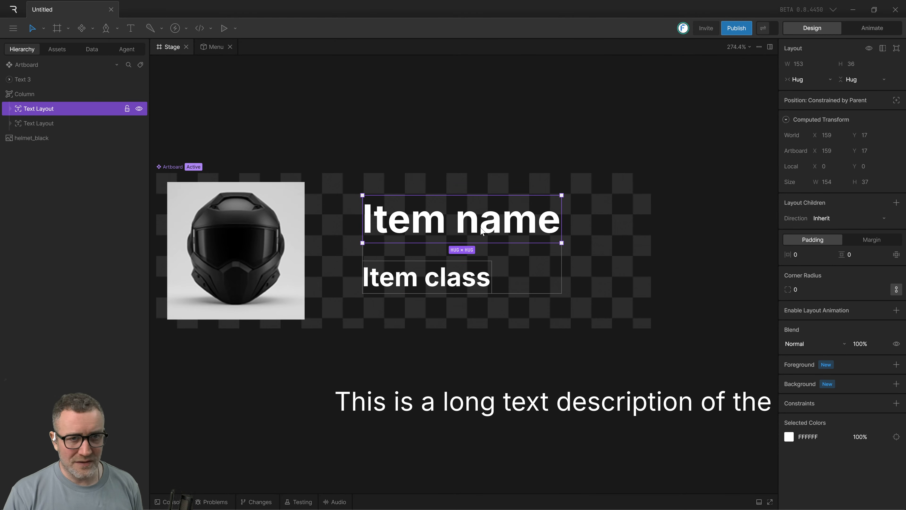
left_click(458, 282)
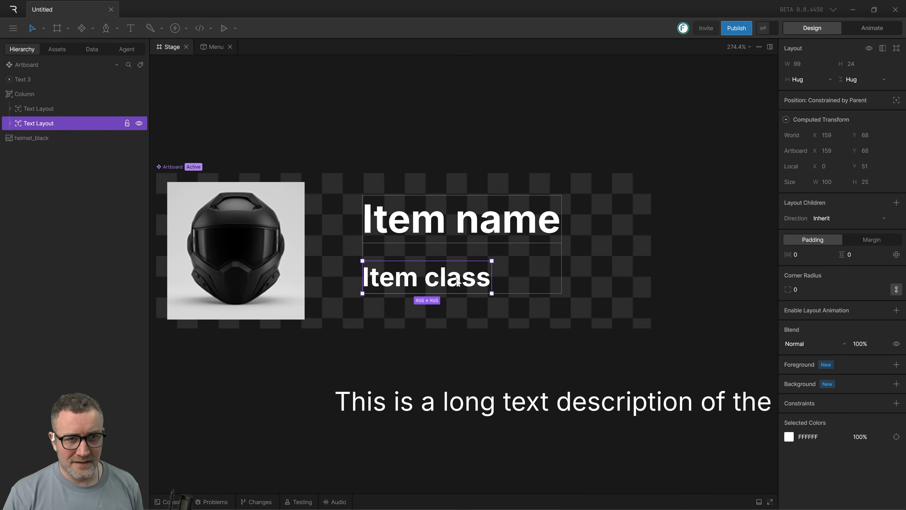
left_click(471, 249)
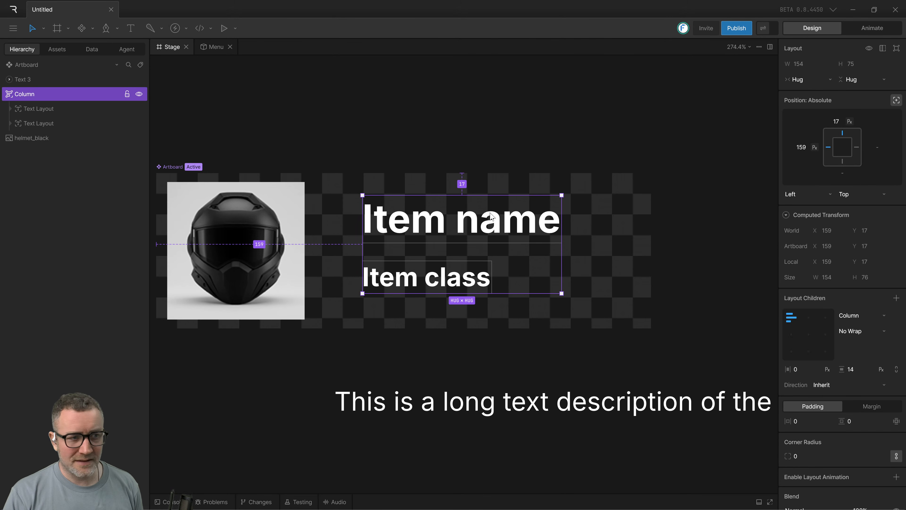
left_click(528, 348)
left_click(433, 288)
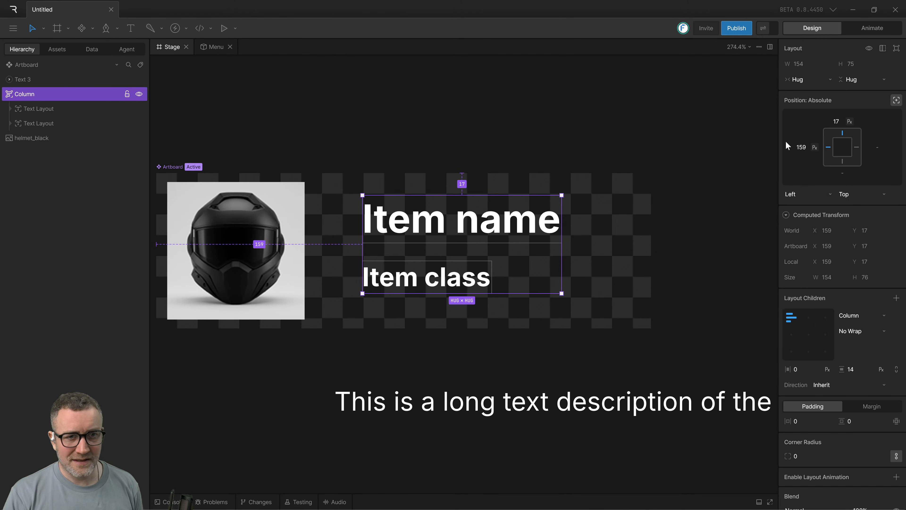
left_click(37, 114)
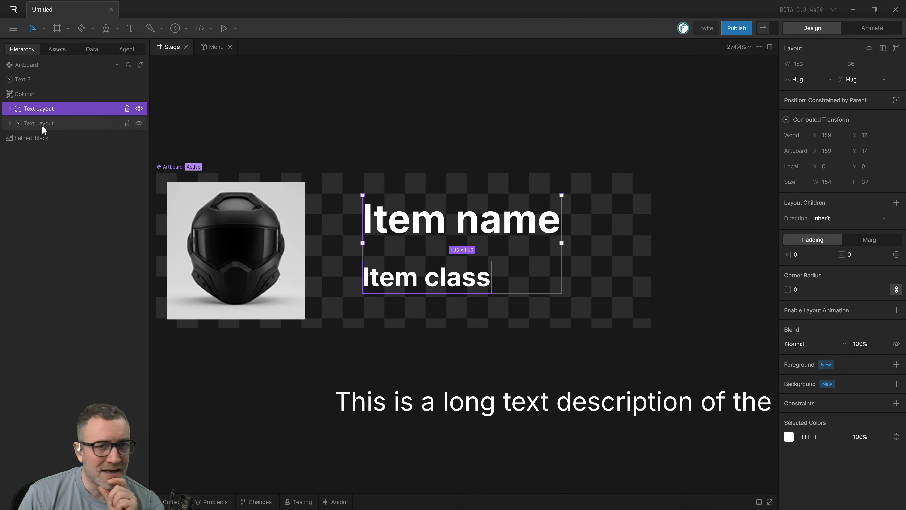
left_click(42, 125)
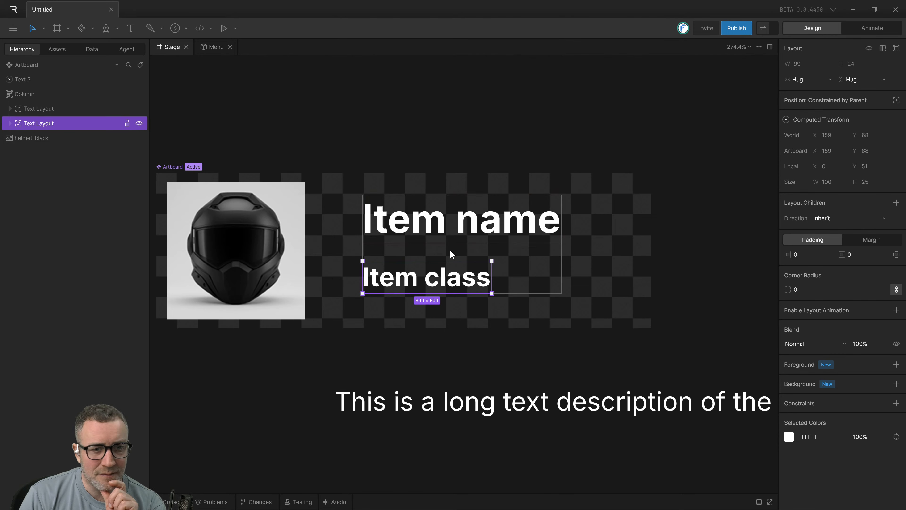
left_click(445, 237)
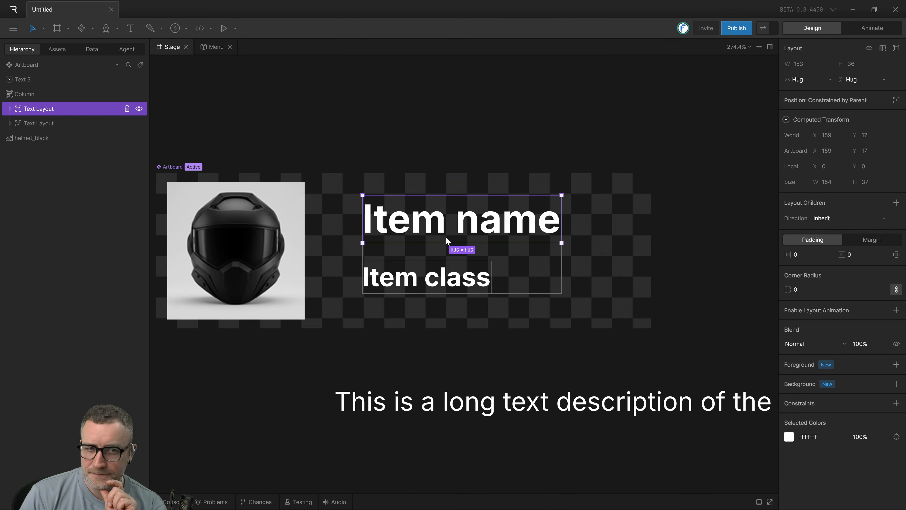
Try vertical gaps of 15 px and 20 px between the column's two text layouts.
left_click(25, 94)
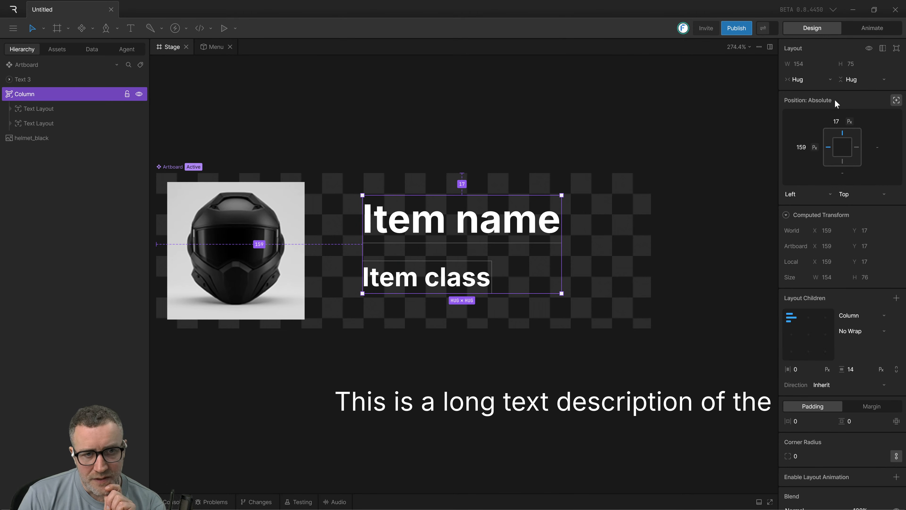
left_click(857, 369)
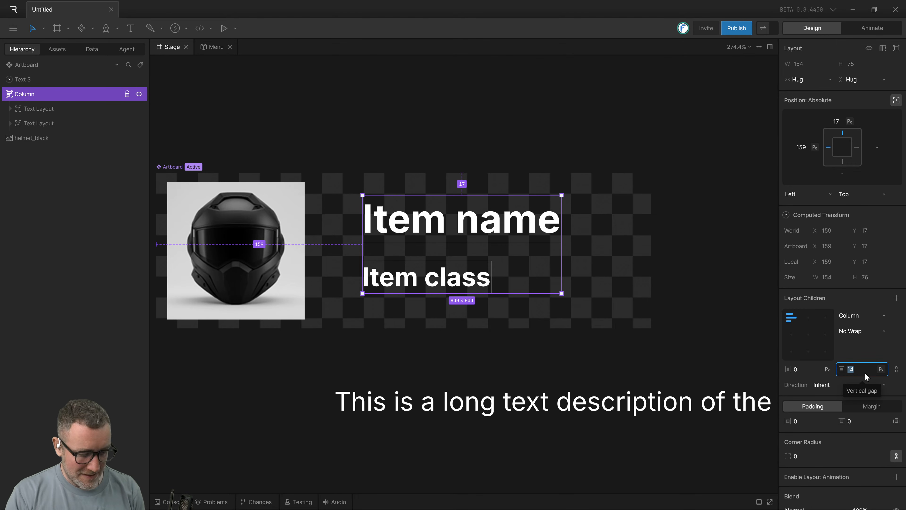
left_click(721, 359)
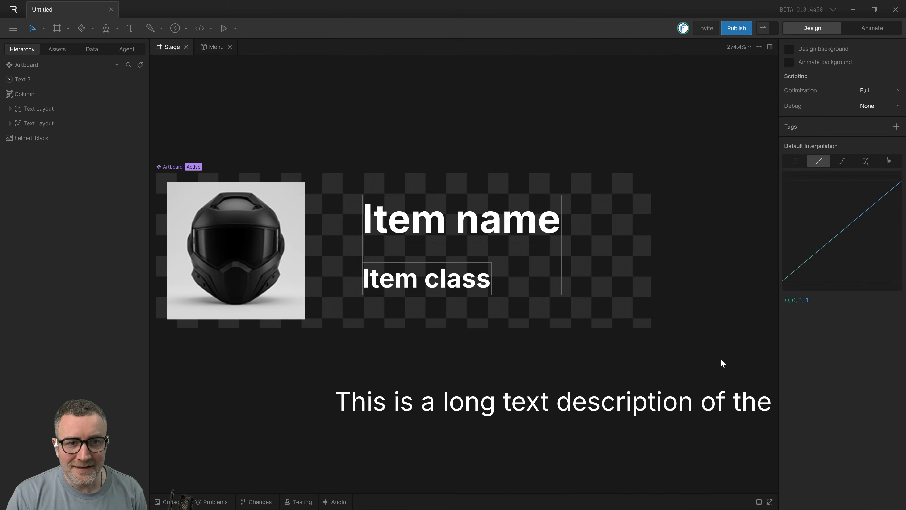
left_click(549, 291)
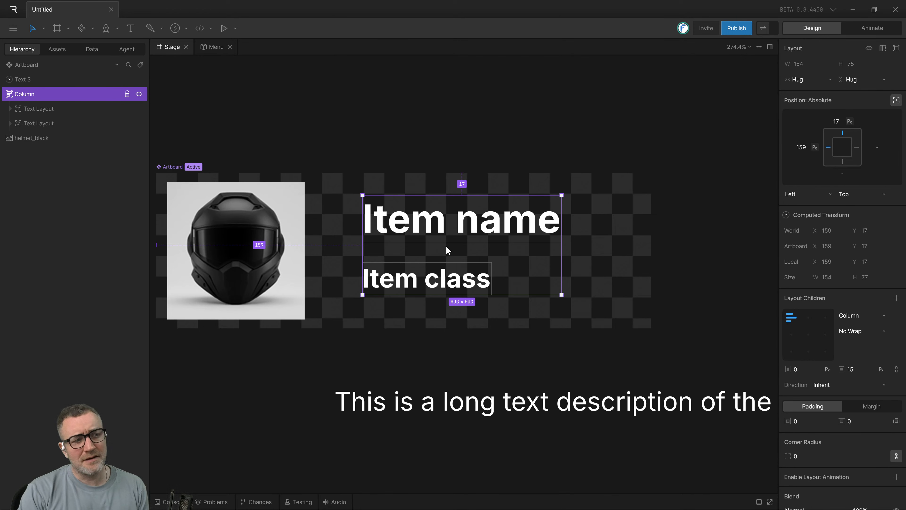
left_click(854, 370)
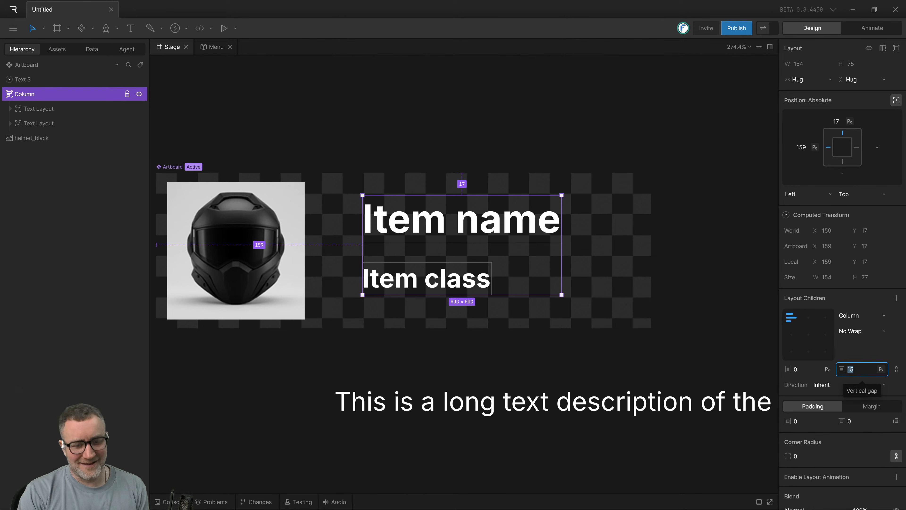
type("20")
key("Return")
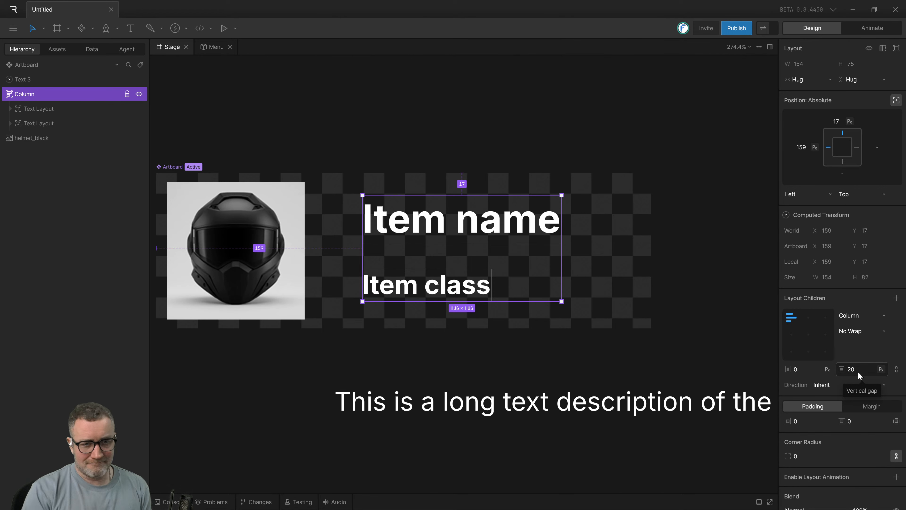
Set the column's vertical gap to 14 px and try 10 px in its place.
left_click(860, 369)
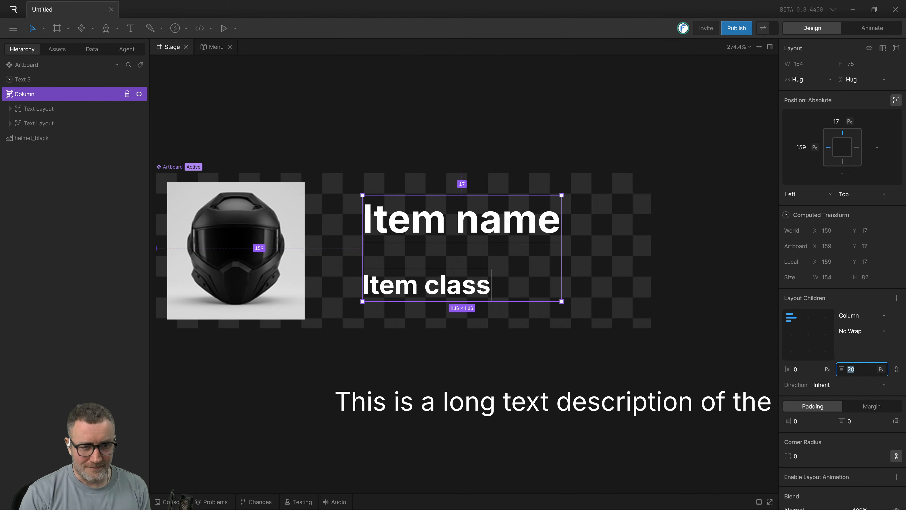
type("14")
key("Return")
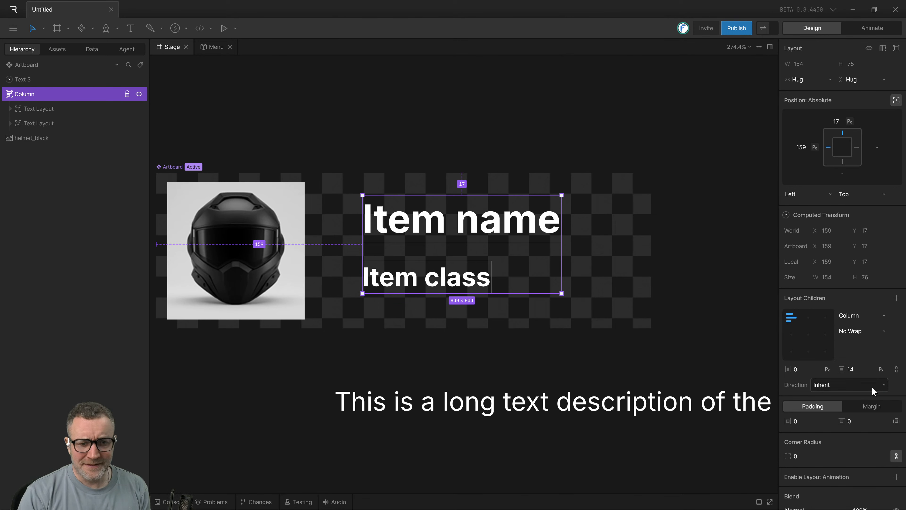
left_click(851, 369)
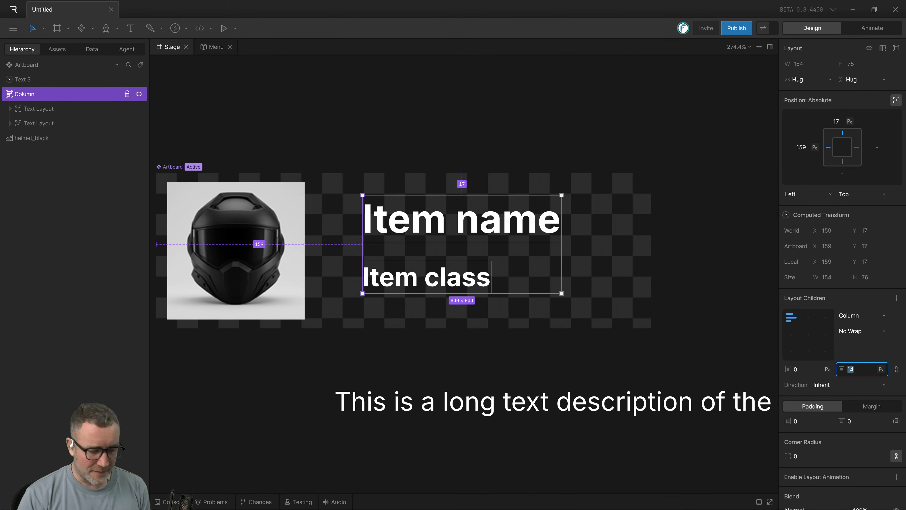
type("10")
key("Return")
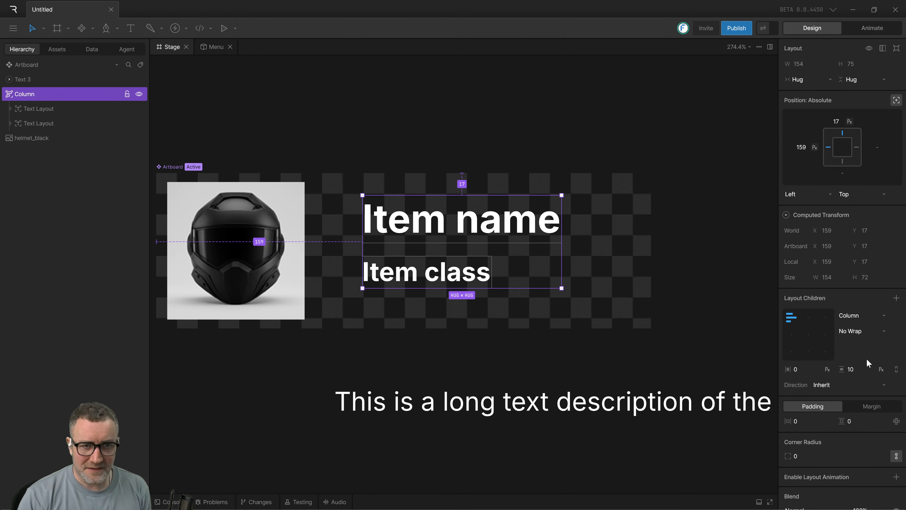
Set the column's vertical gap to 14 px and deselect the column.
left_click(856, 369)
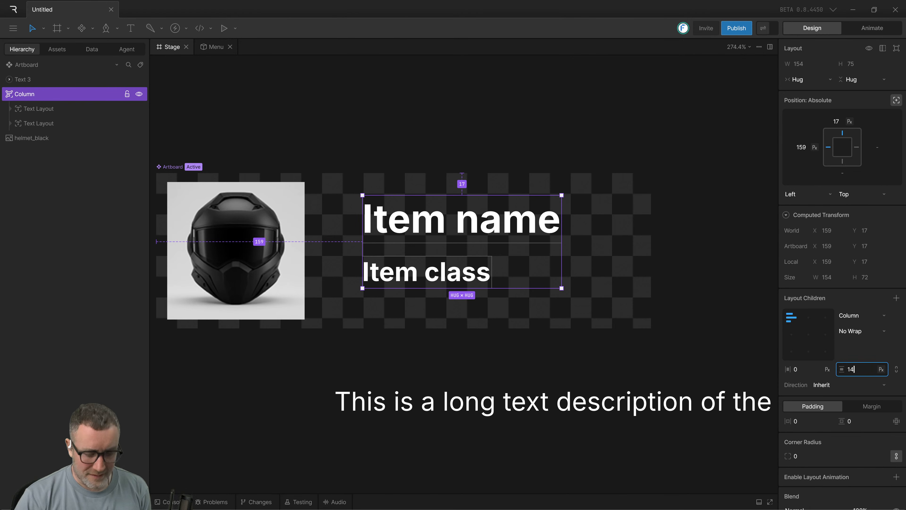
key("Return")
left_click(642, 348)
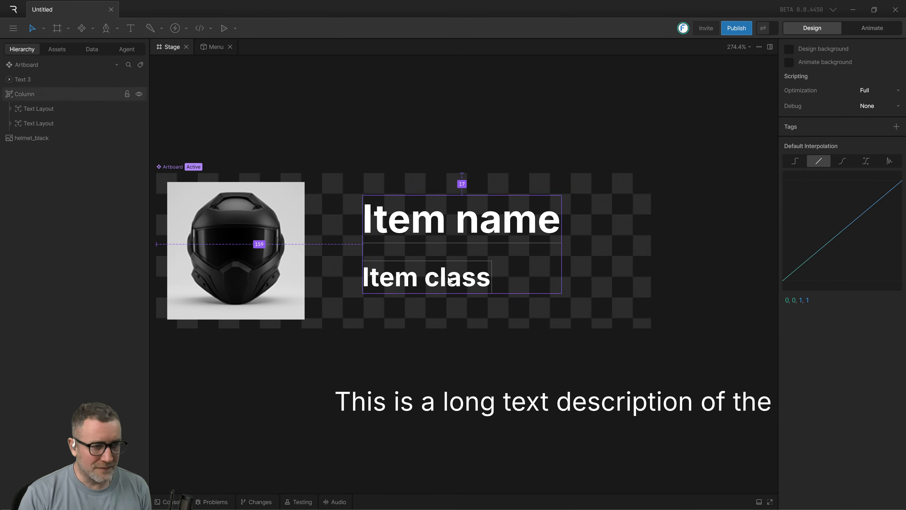
Examine the position settings of the column's text layouts and try to move "Item name" freely inside the column.
double_click(427, 235)
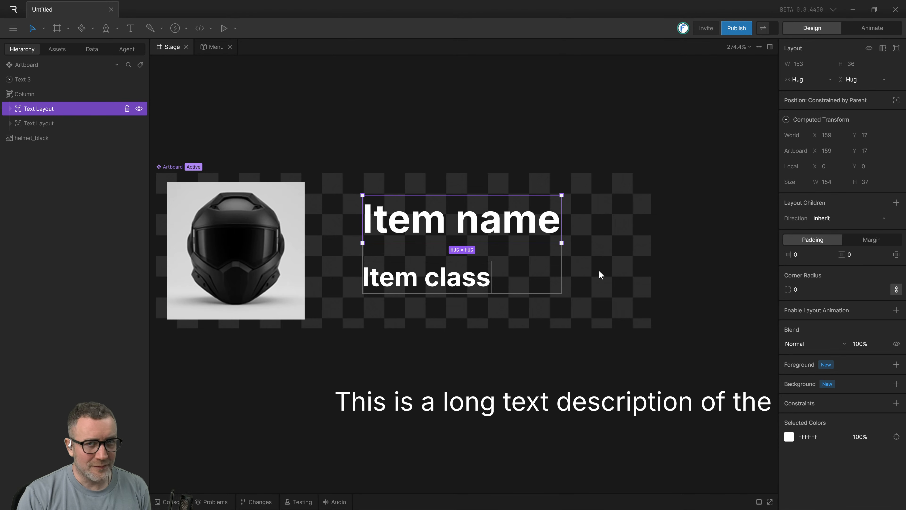
scroll(464, 311, "right", 1)
left_click(424, 291)
left_click(457, 212)
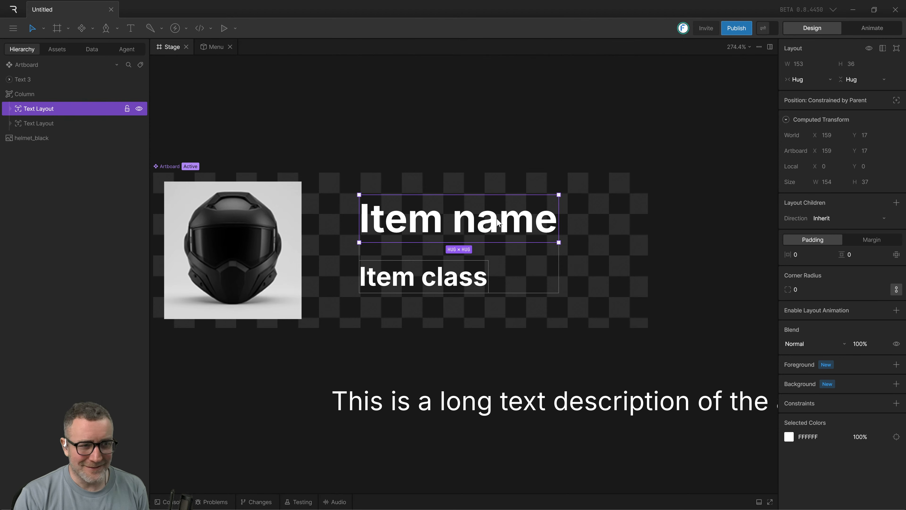
left_click_drag(455, 230, 432, 232)
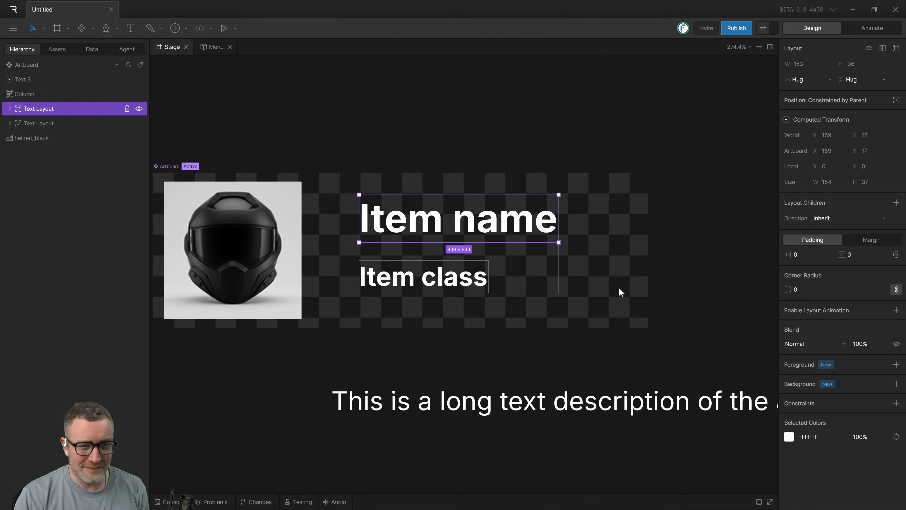
scroll(621, 292, "down", 2)
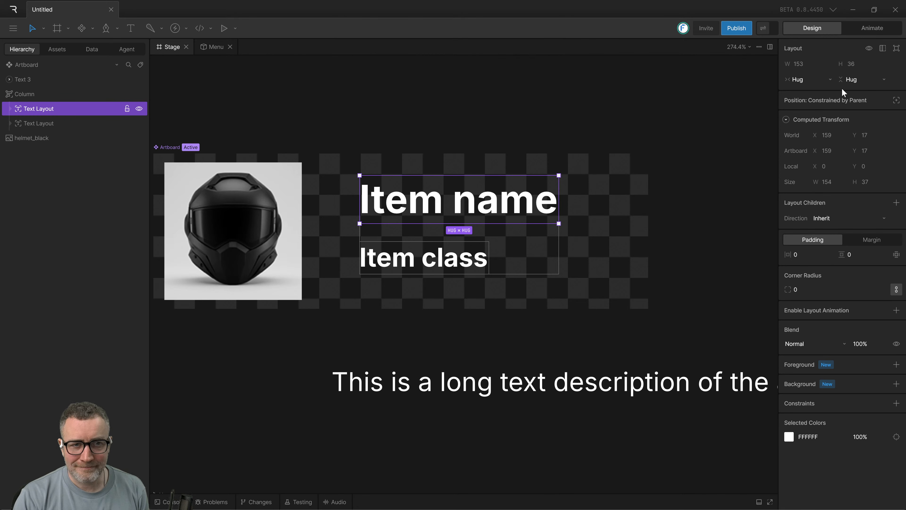
left_click(544, 293)
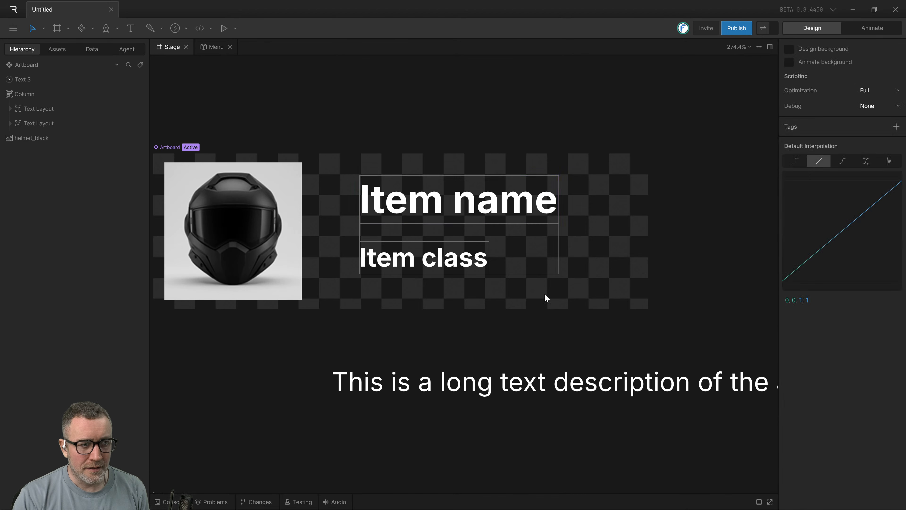
Move the text column closer to the helmet image, at X 131, Y 10, and check the tutorial video for its gap setting.
left_click_drag(434, 203, 400, 191)
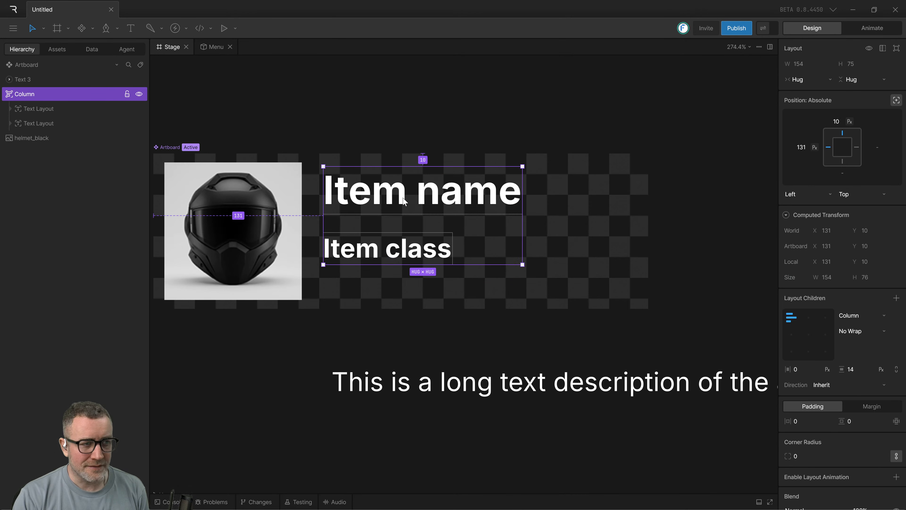
key("alt+Tab")
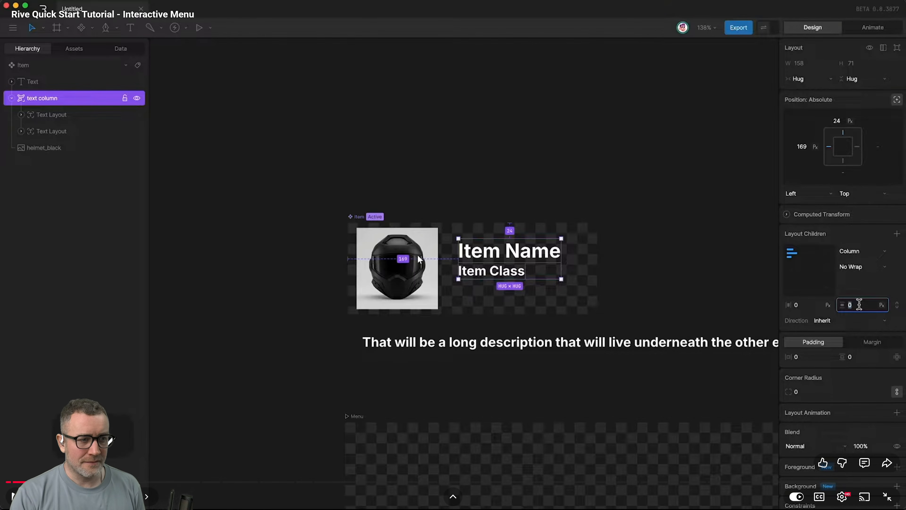
left_click(428, 323)
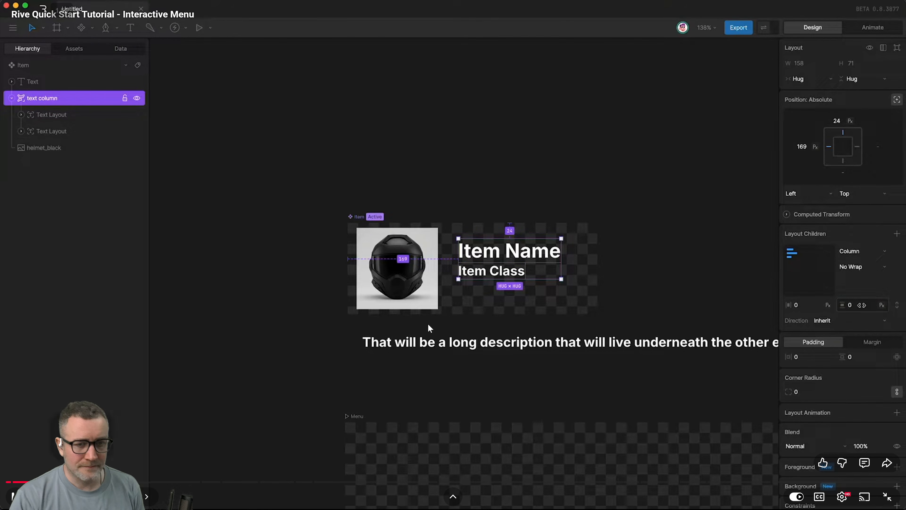
left_click(428, 324)
key("alt+Tab")
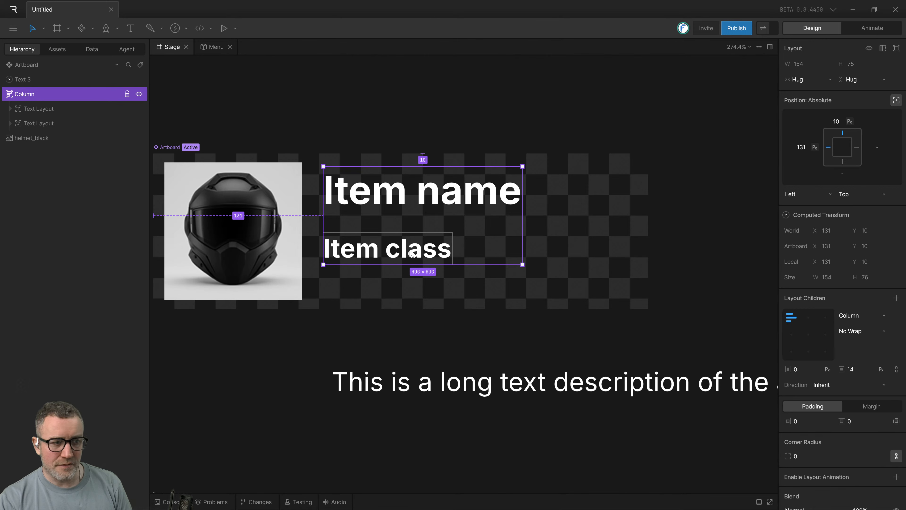
Set the column's vertical gap to 0 px and deselect the column.
left_click(859, 373)
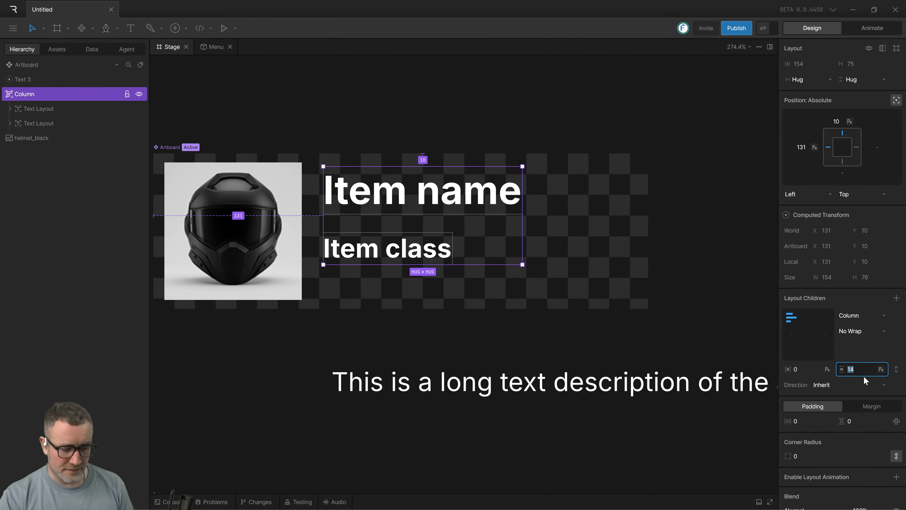
type("0")
left_click(695, 313)
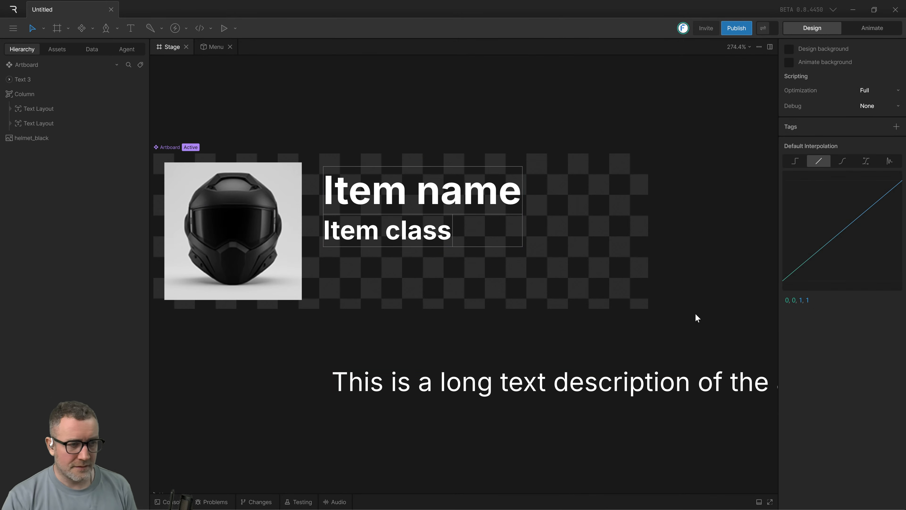
Switch to the tutorial video and watch how the image and text column are wrapped in a named row.
key("alt+Tab")
left_click(399, 353)
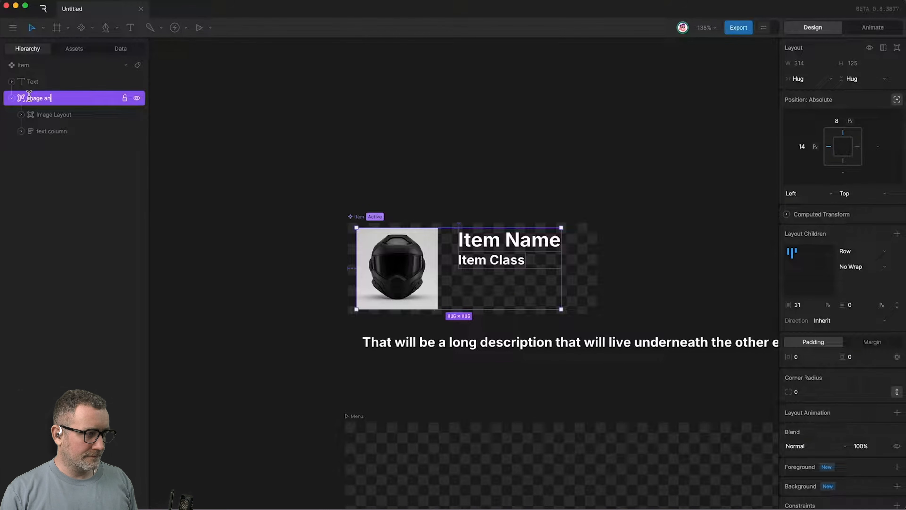
left_click(387, 347)
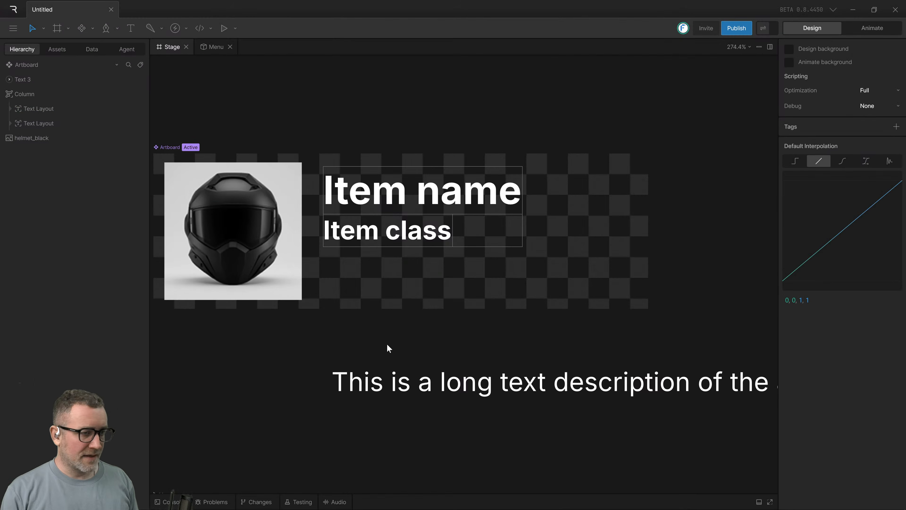
Wrap the helmet image and the text column together in a row layout named "Image + Text Row".
left_click_drag(403, 316, 527, 326)
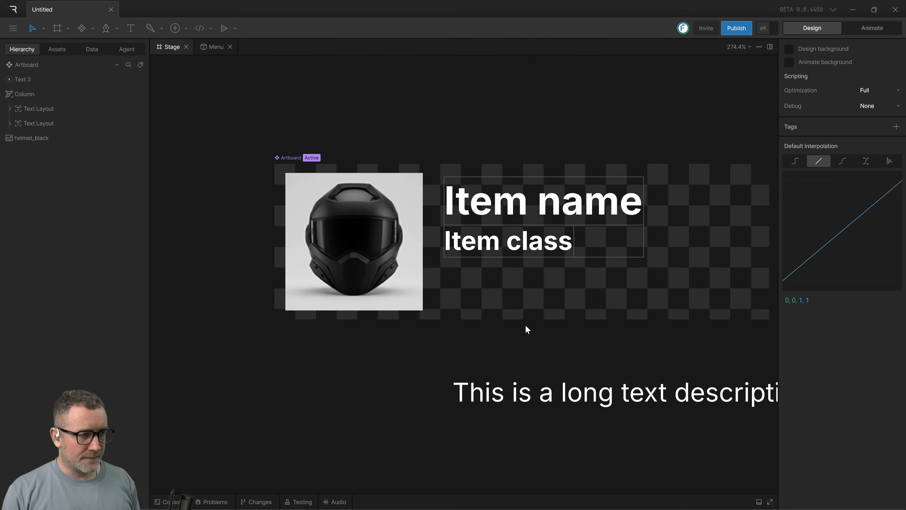
left_click(376, 242)
left_click(543, 217, "shift")
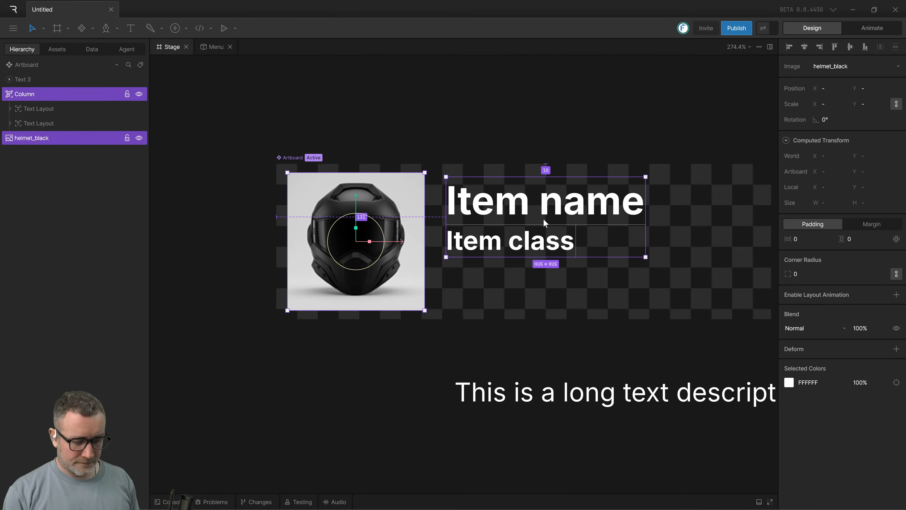
key("shift+a")
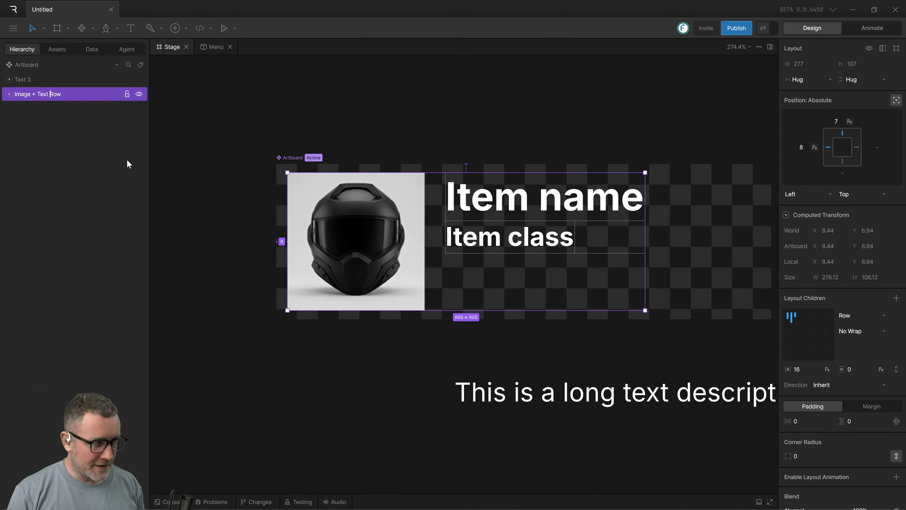
left_click(237, 210)
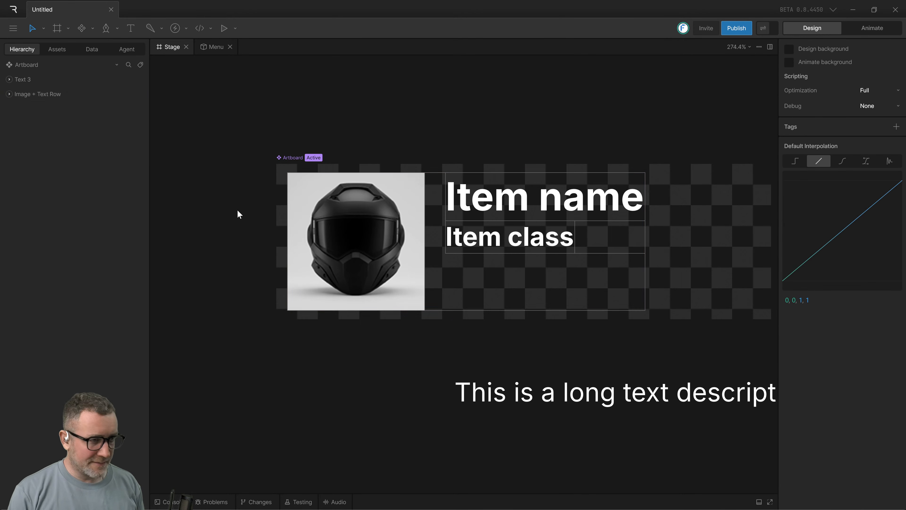
Watch the tutorial video's part on adjusting the row's horizontal gap and wrapping the row and description in an item column.
left_click(492, 302)
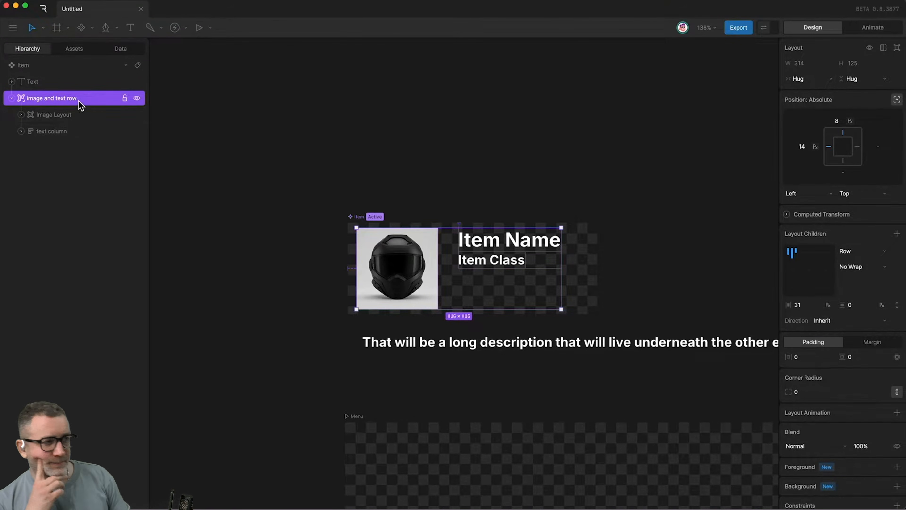
left_click(797, 305)
key("shift+Up")
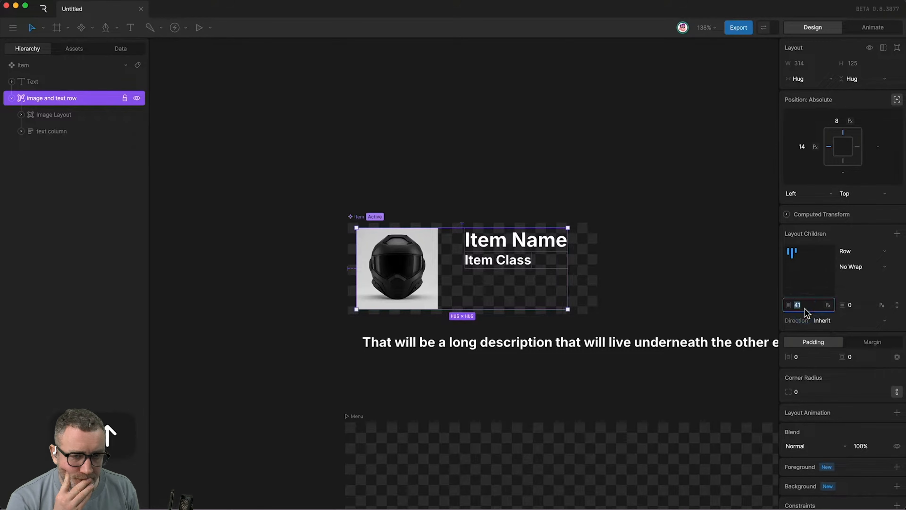
left_click(476, 277)
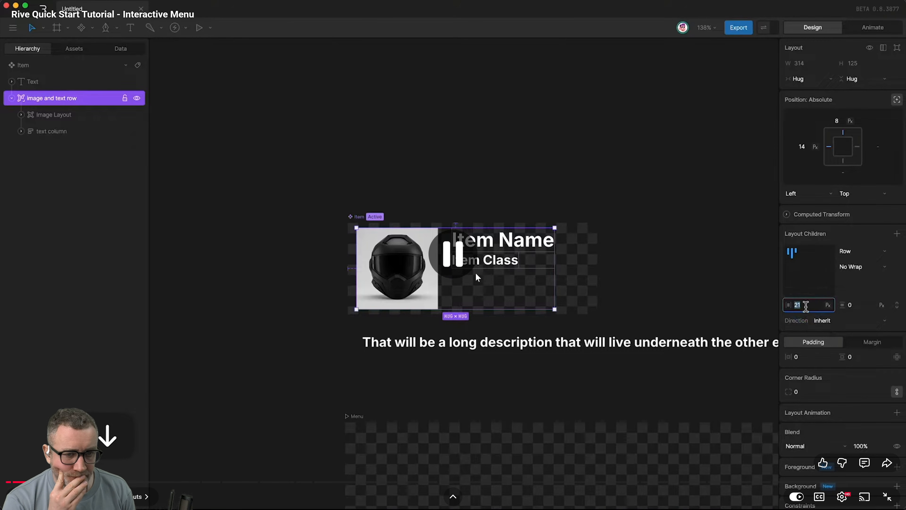
left_click(477, 277)
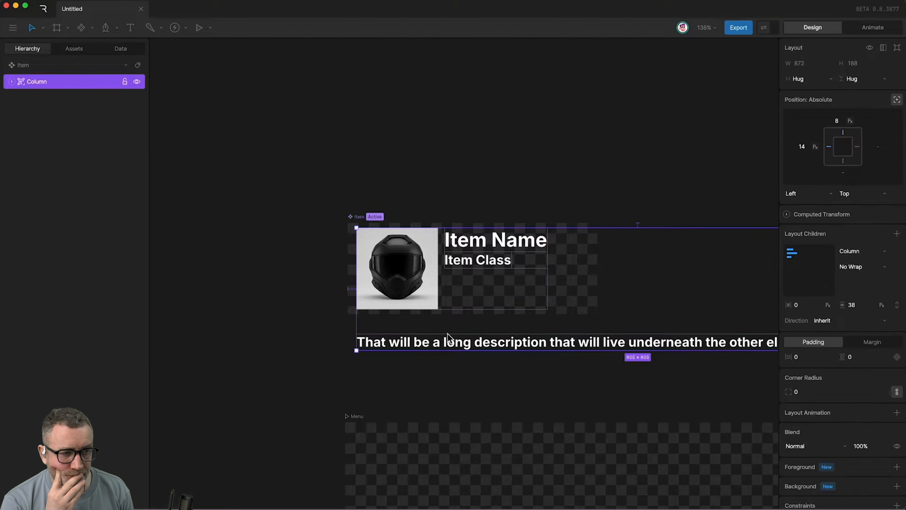
double_click(39, 83)
type("It")
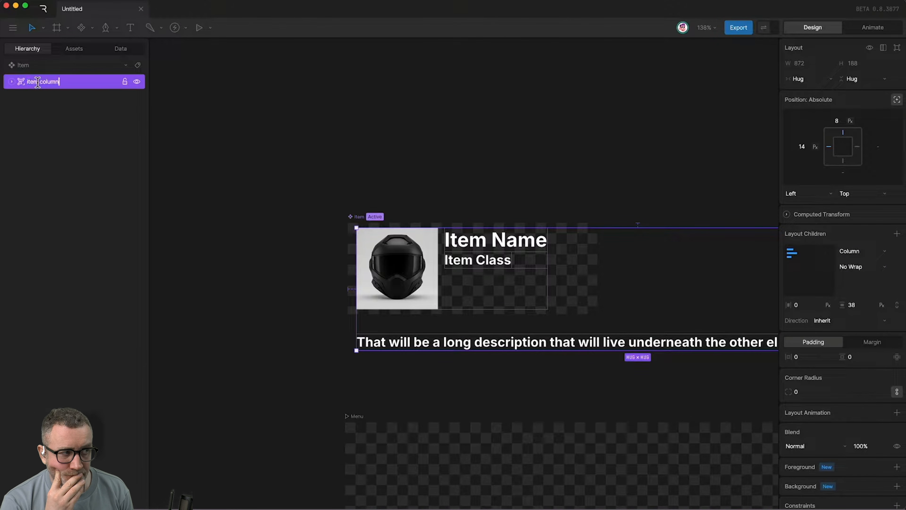
left_click(476, 274)
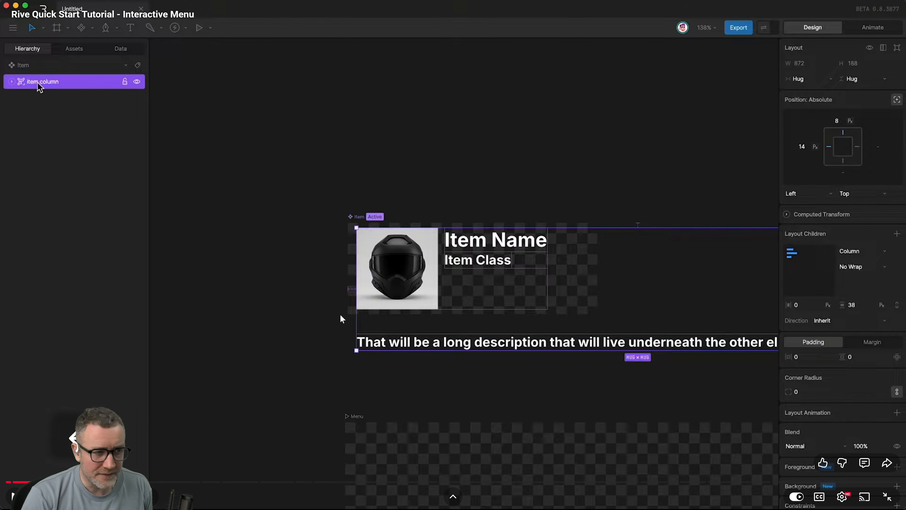
left_click(223, 232)
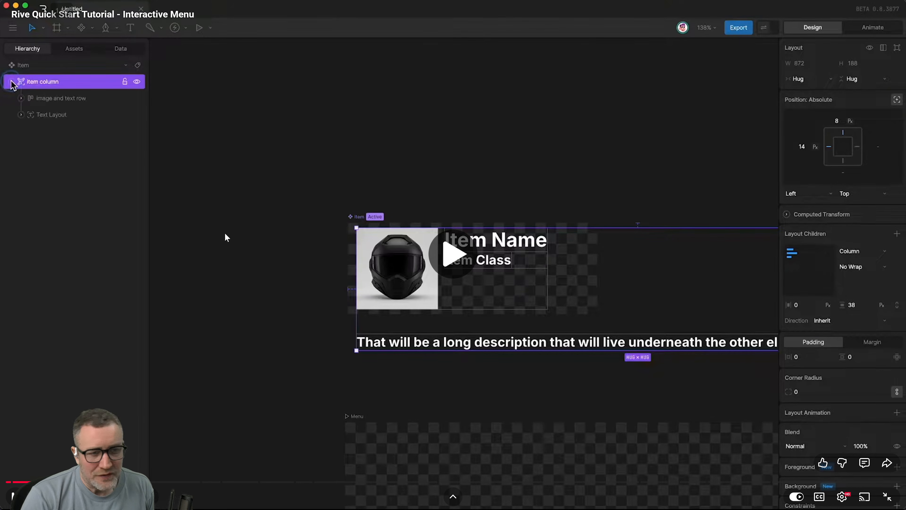
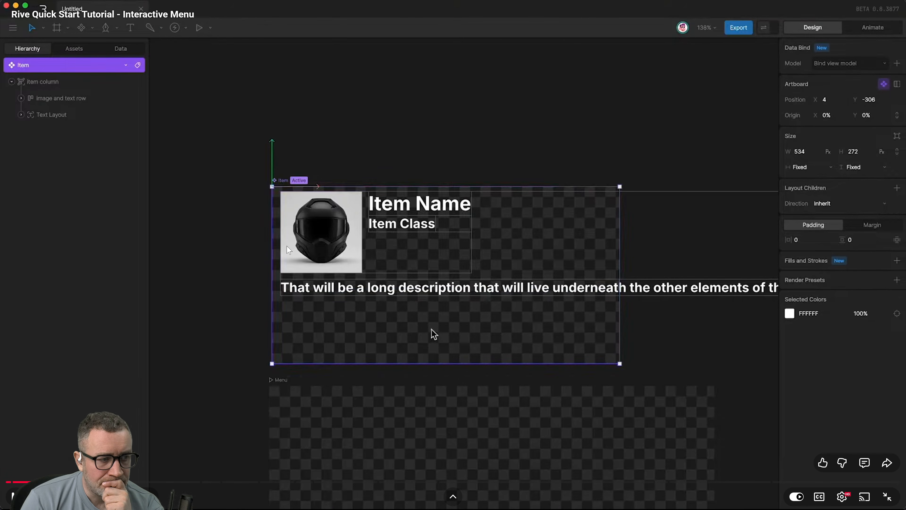
Switch to Rive and replace "lorem ipsum." in the description text with "that should be much longer tofit theone seen in thetutorial".
left_click(304, 318)
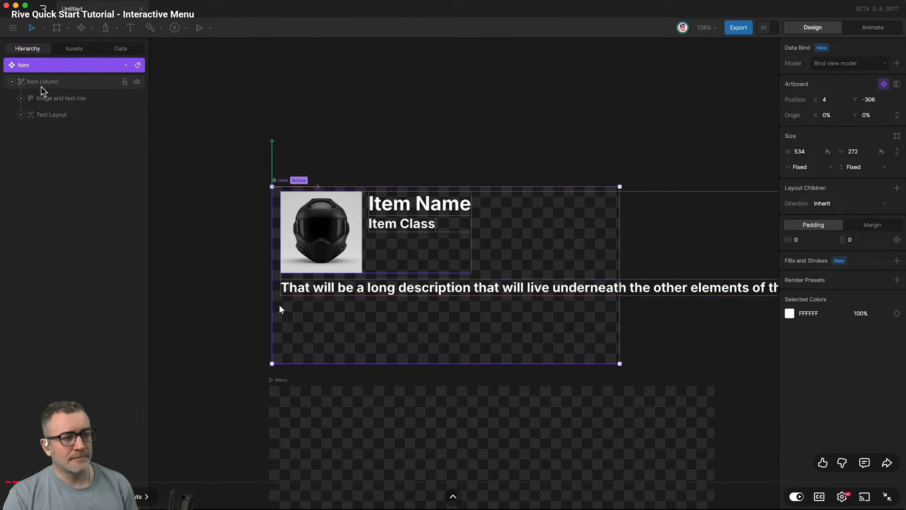
key("alt+Tab")
scroll(548, 350, "down", 3)
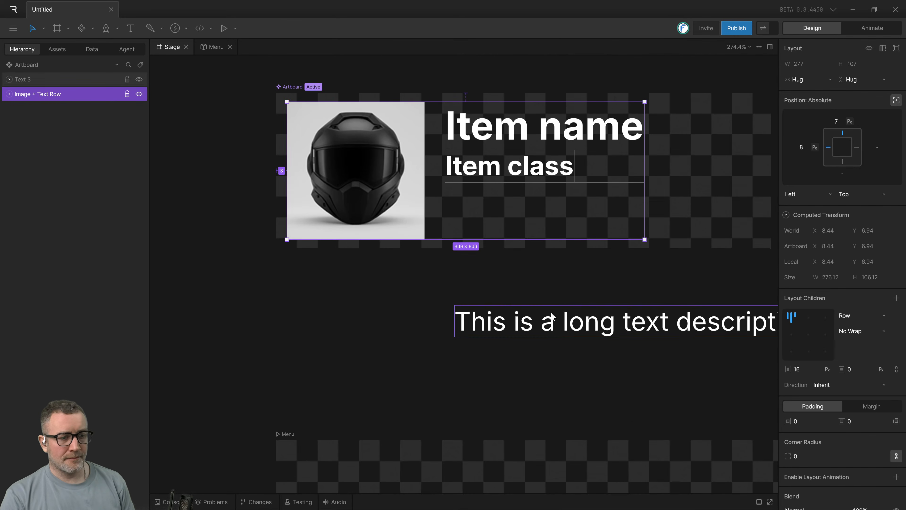
scroll(572, 285, "down", 10)
scroll(574, 294, "up", 5)
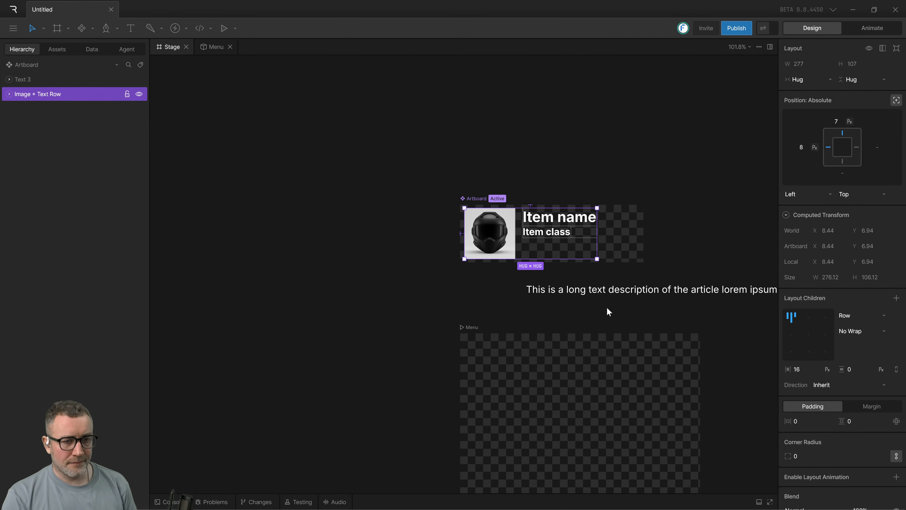
scroll(607, 309, "right", 5)
left_click(492, 314)
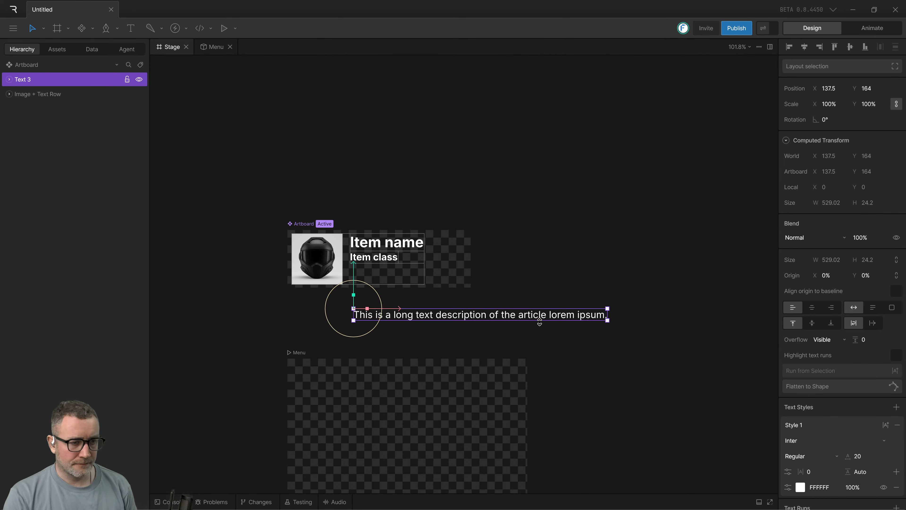
left_click(534, 335)
double_click(389, 318)
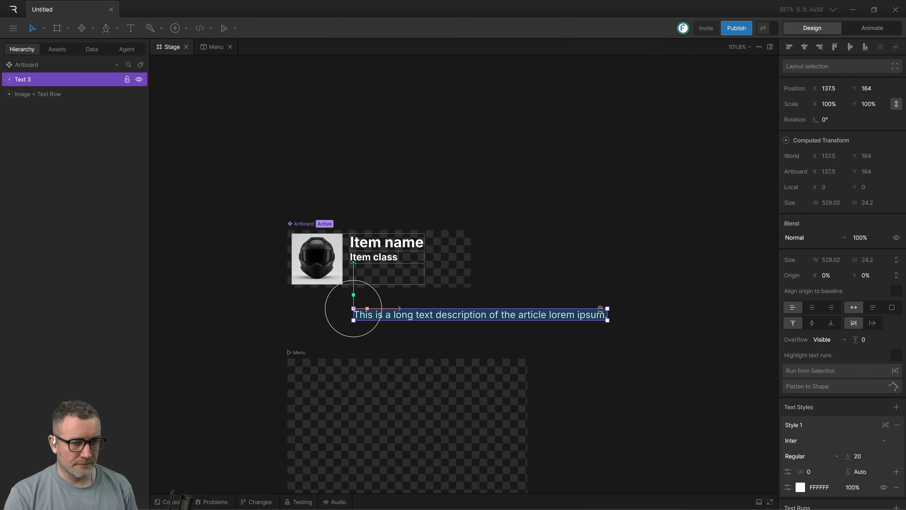
left_click_drag(548, 314, 627, 316)
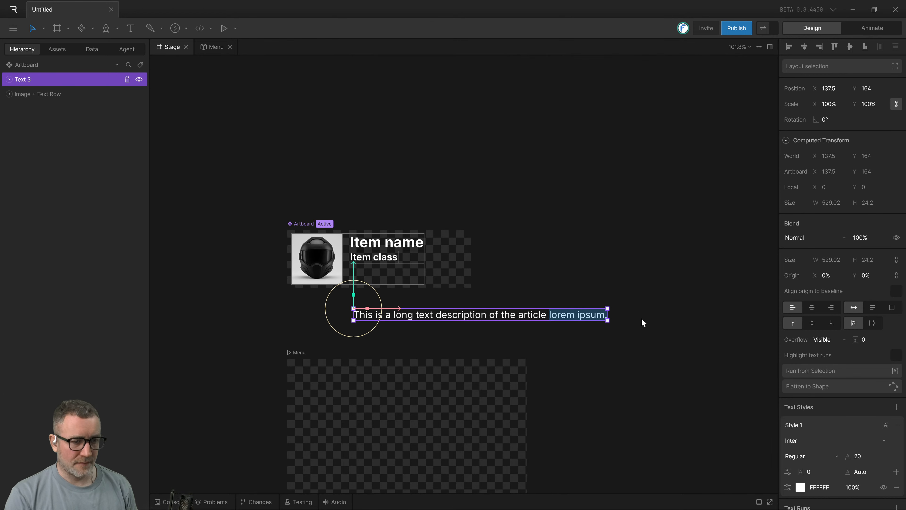
type("that sh")
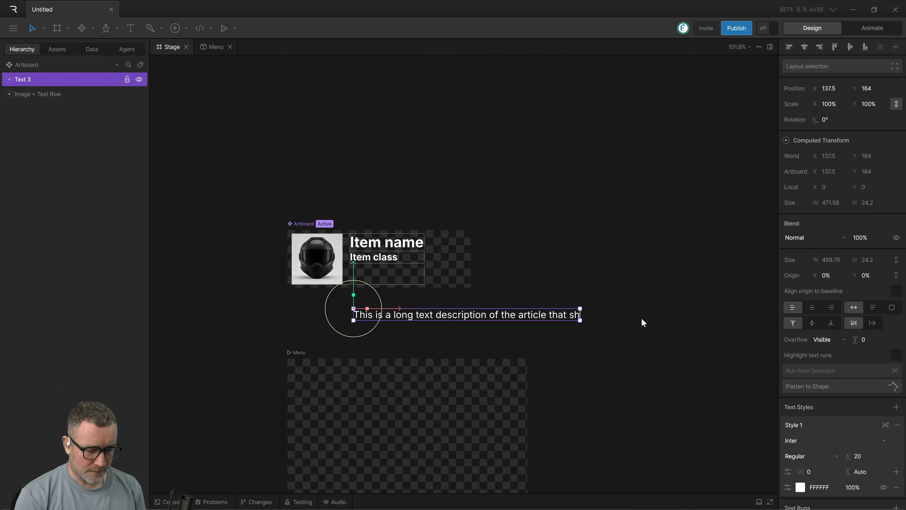
type("oulf")
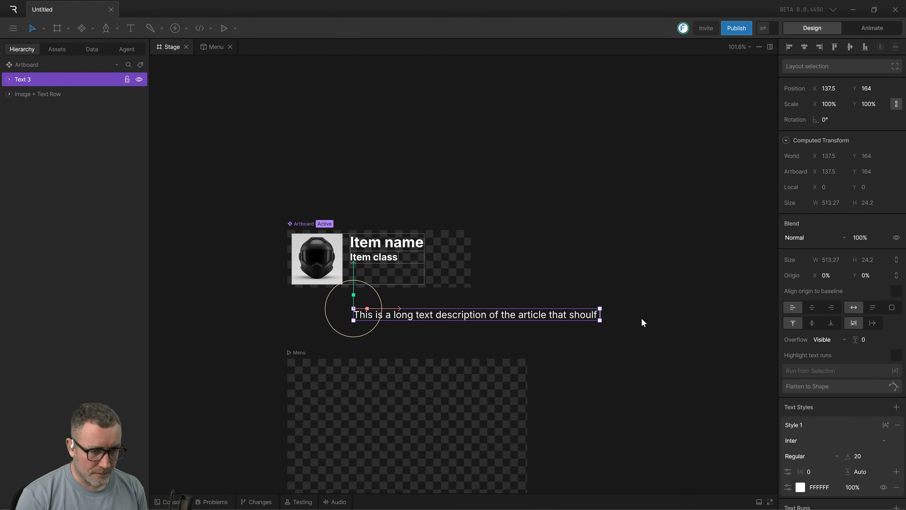
key("BackSpace")
key("BackSpace")
type("d be")
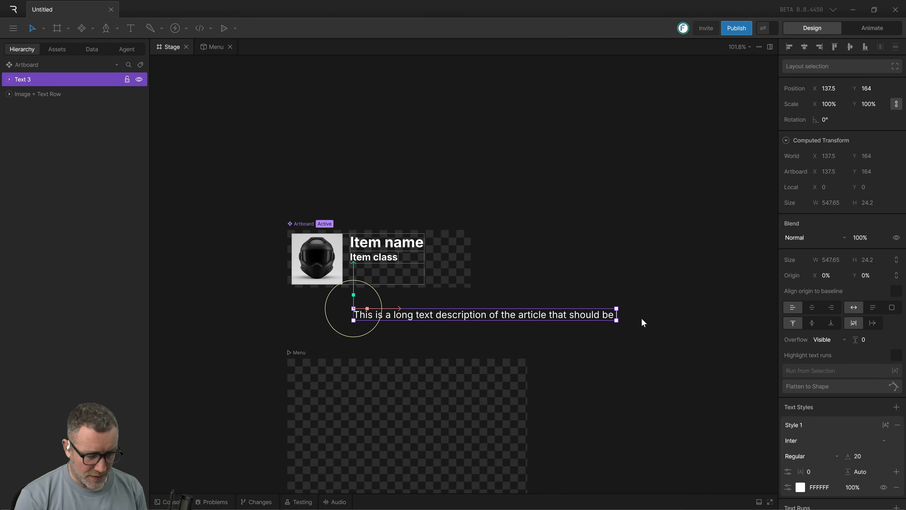
type(" much")
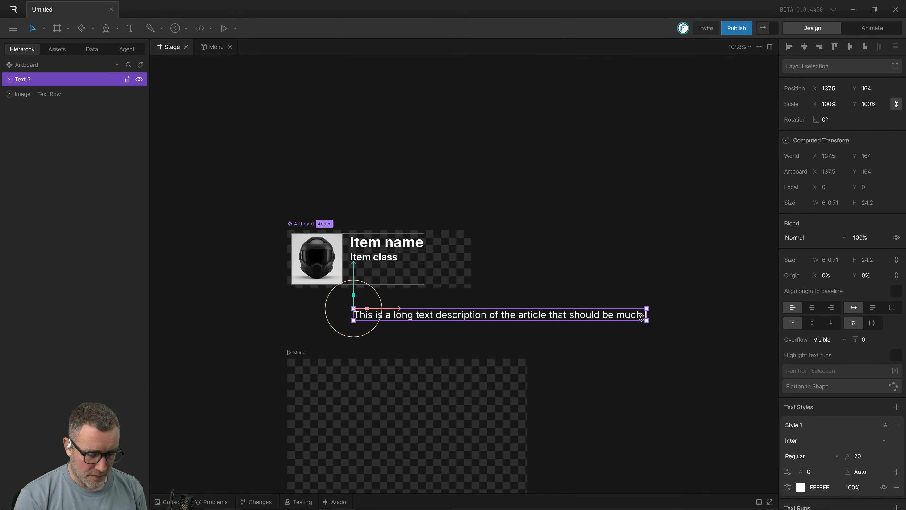
type(" longer to")
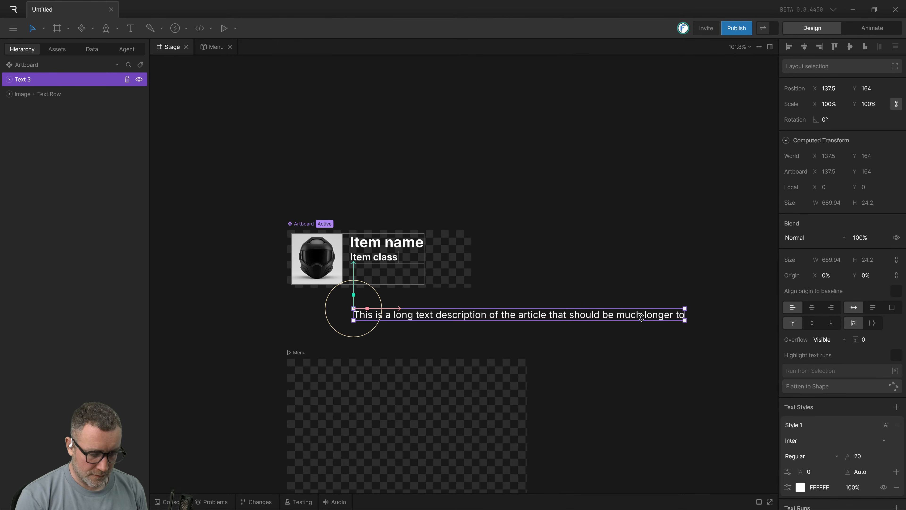
type("fit the")
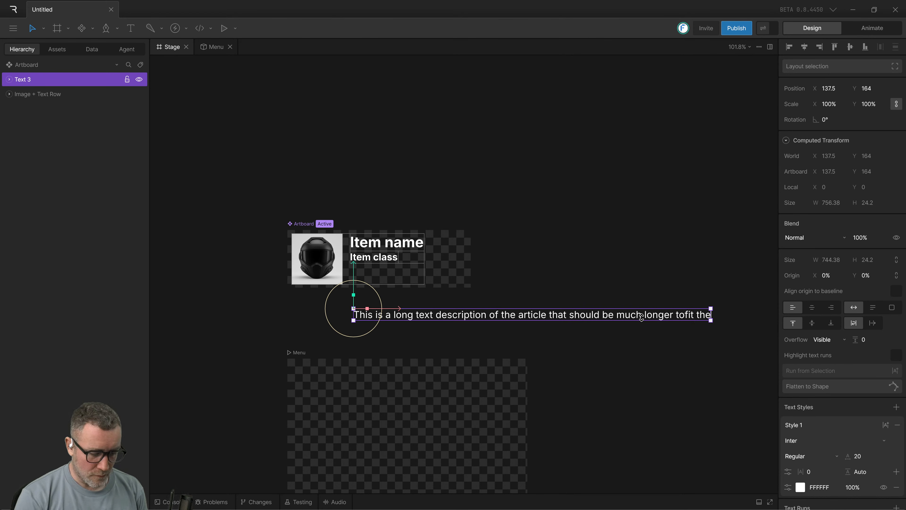
type("one seen")
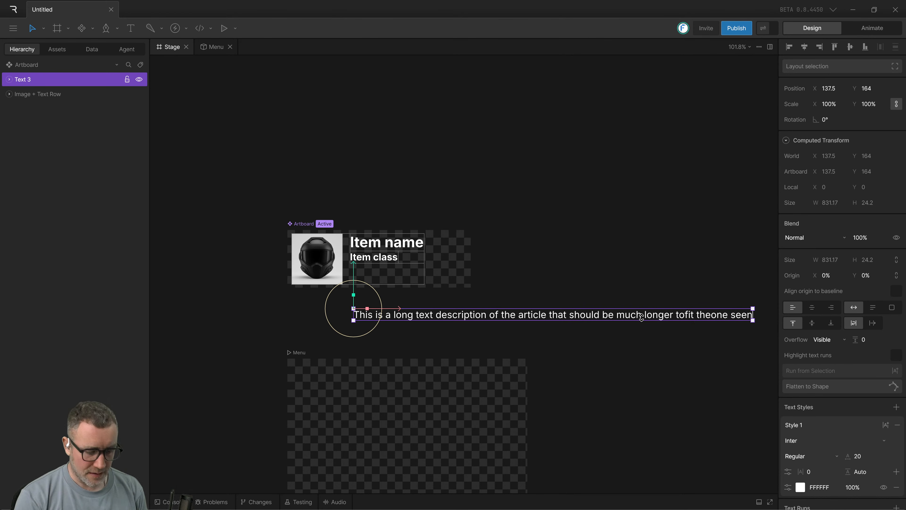
type(" in the")
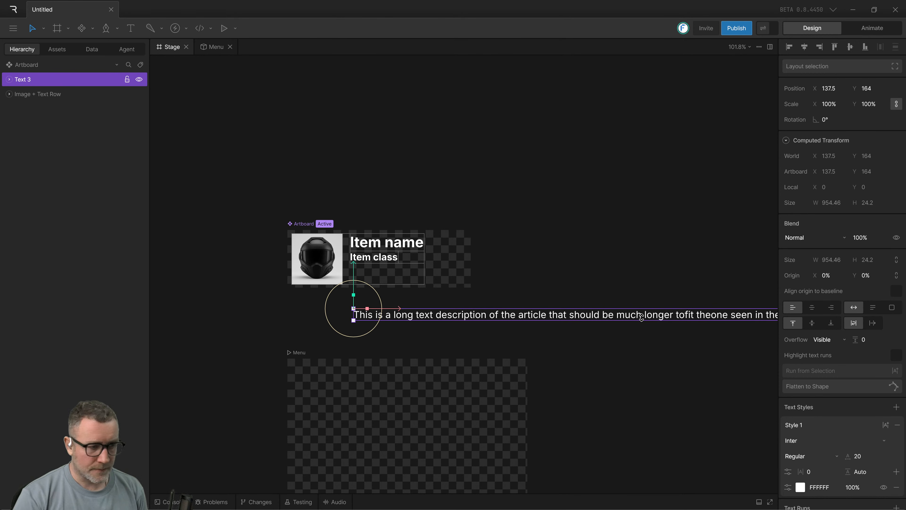
left_click(618, 347)
Move the description text under the helmet image, aligned to its left edge, and wrap it with the Image + Text Row in a column layout.
left_click_drag(537, 319, 475, 309)
left_click_drag(237, 327, 385, 242)
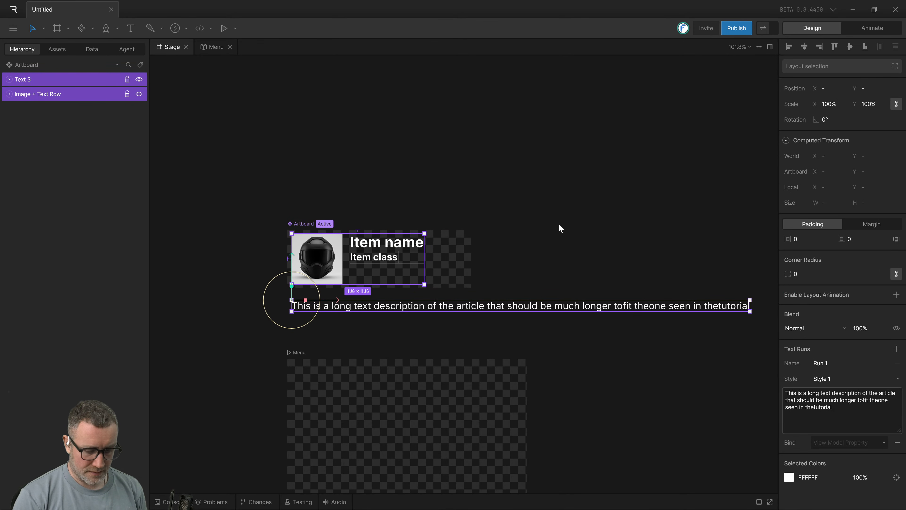
key("shift+a")
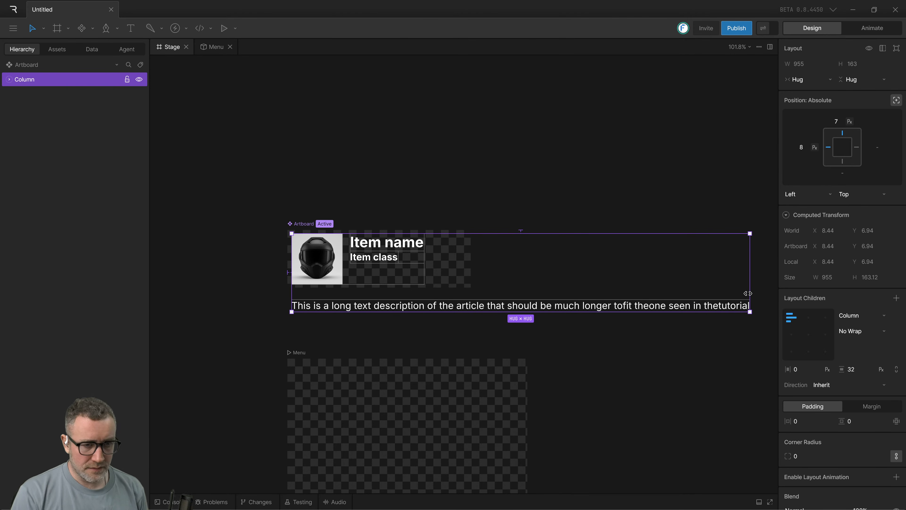
Insert the missing space before "tutorial" in the description text.
double_click(718, 309)
double_click(719, 309)
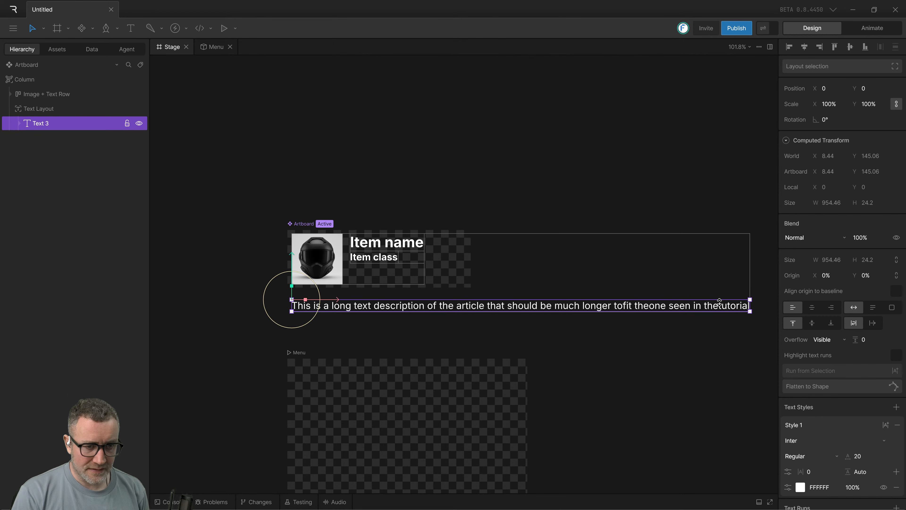
double_click(439, 305)
key("ctrl+Right")
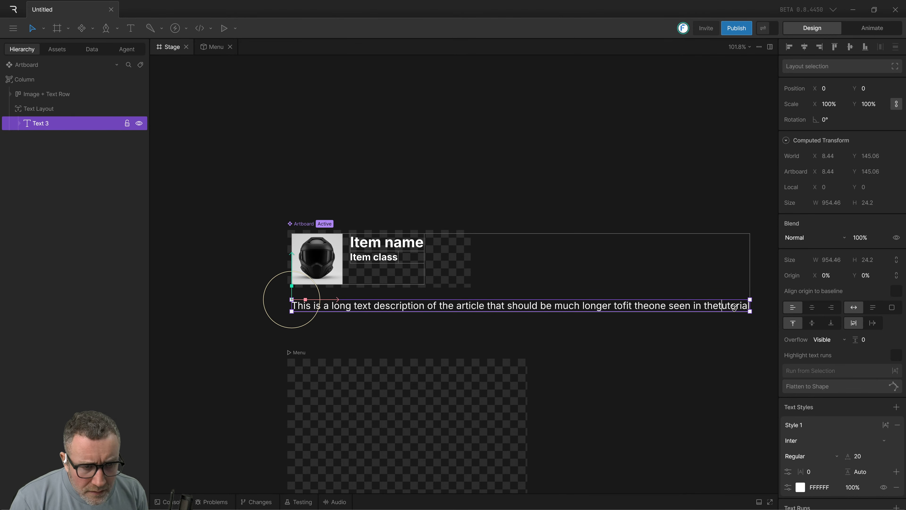
left_click(764, 341)
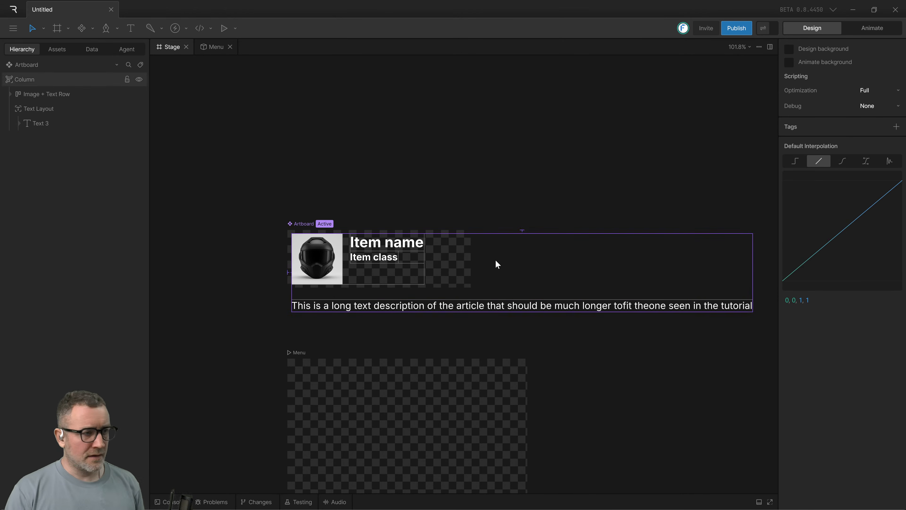
Switch to the tutorial video and check how its item column fits within the Item artboard.
key("alt+Tab")
left_click(411, 207)
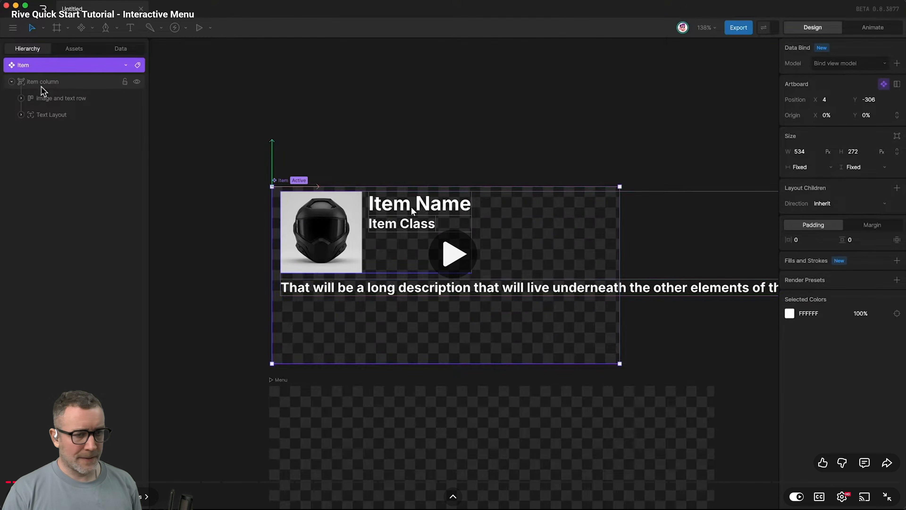
key("alt+Tab")
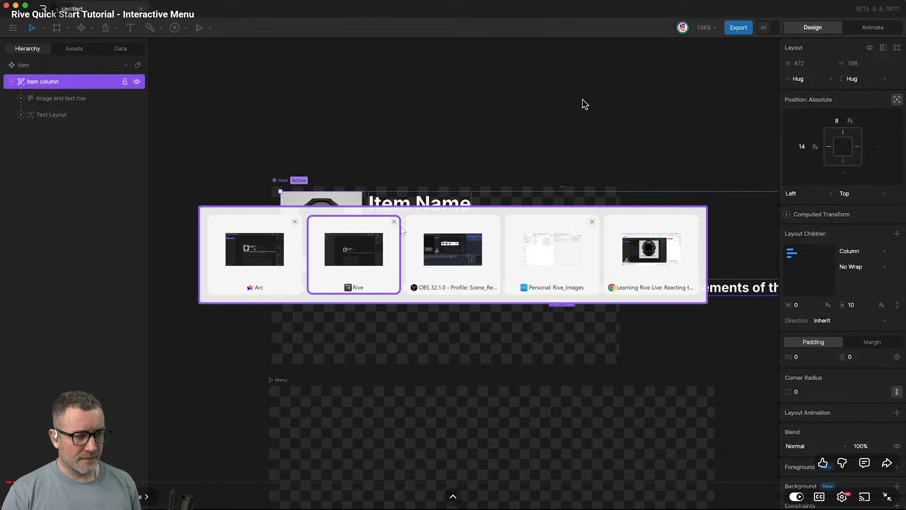
Return to Rive and enlarge the item artboard in width and height so it extends below the description text.
left_click(442, 307)
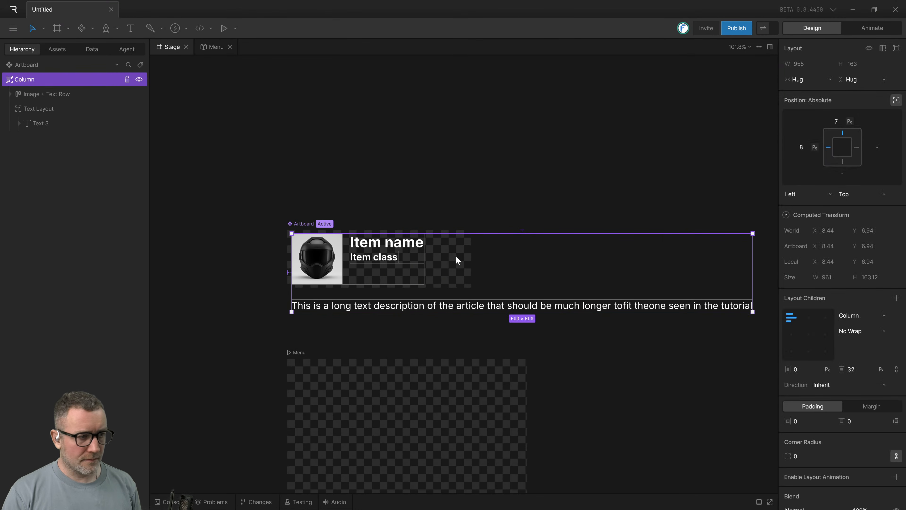
left_click(39, 65)
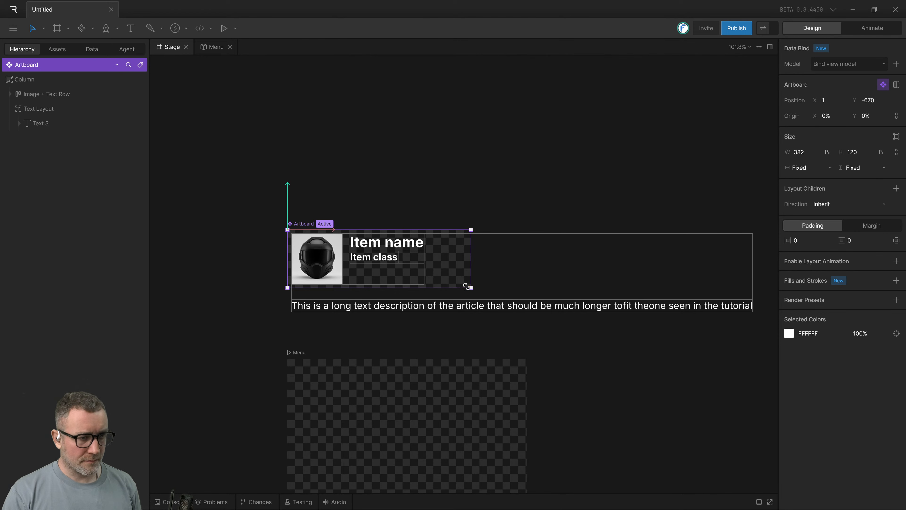
left_click_drag(471, 288, 498, 329)
Switch to the tutorial video and watch the part on zeroing the item column's position and giving it fixed width and height.
key("alt+Tab")
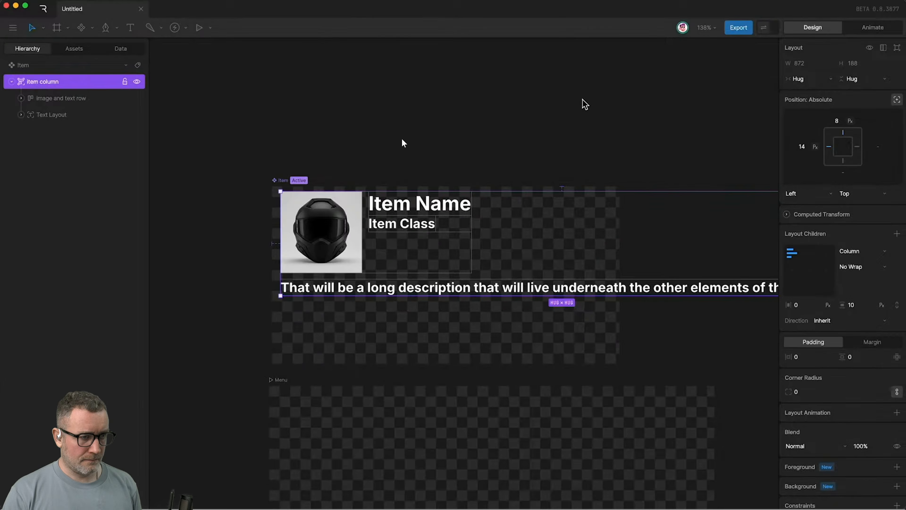
left_click(382, 189)
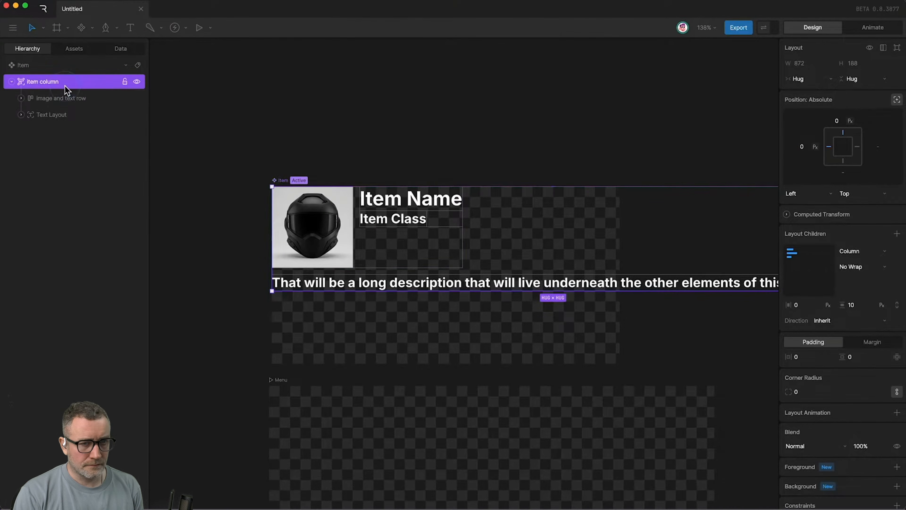
scroll(494, 245, "down", 1)
scroll(494, 246, "right", 1)
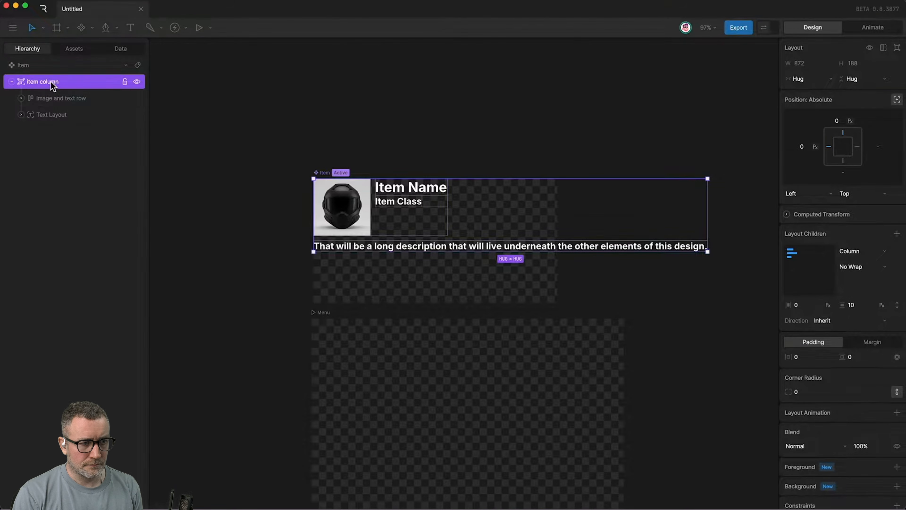
left_click(808, 78)
left_click(809, 79)
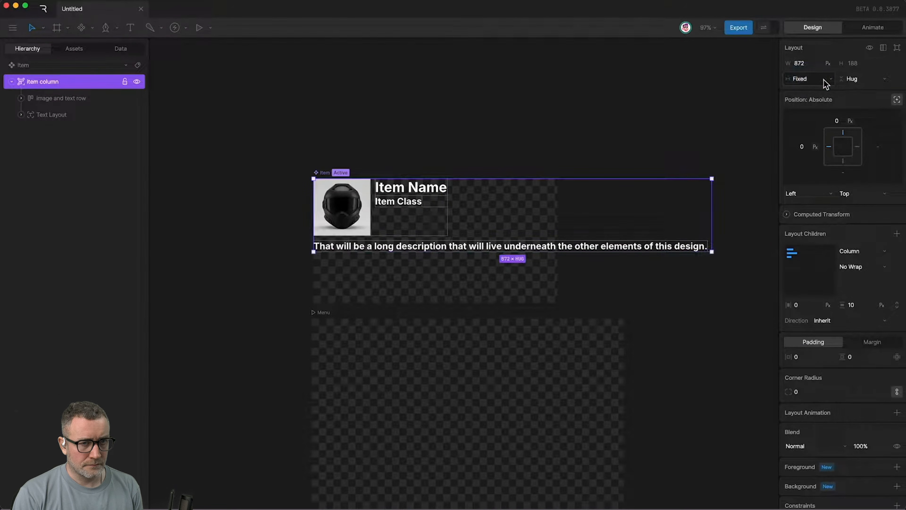
left_click(851, 78)
left_click(846, 79)
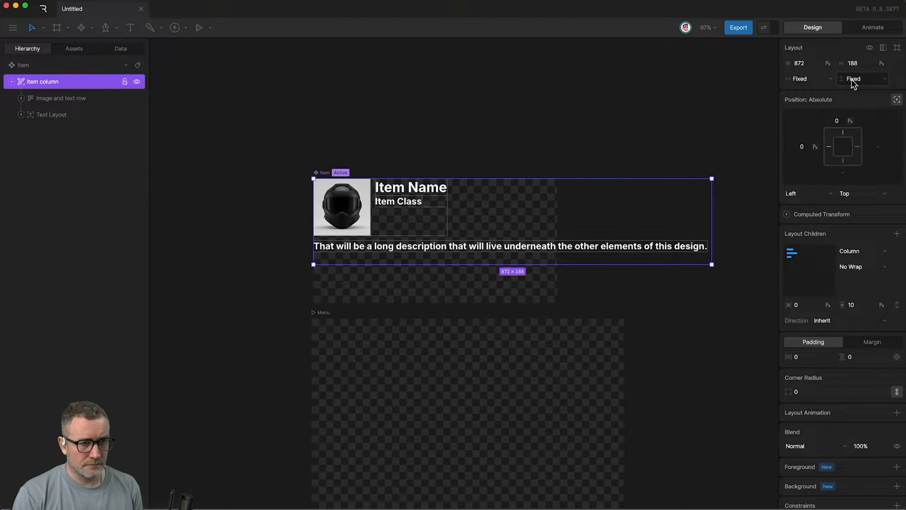
left_click_drag(807, 65, 586, 124)
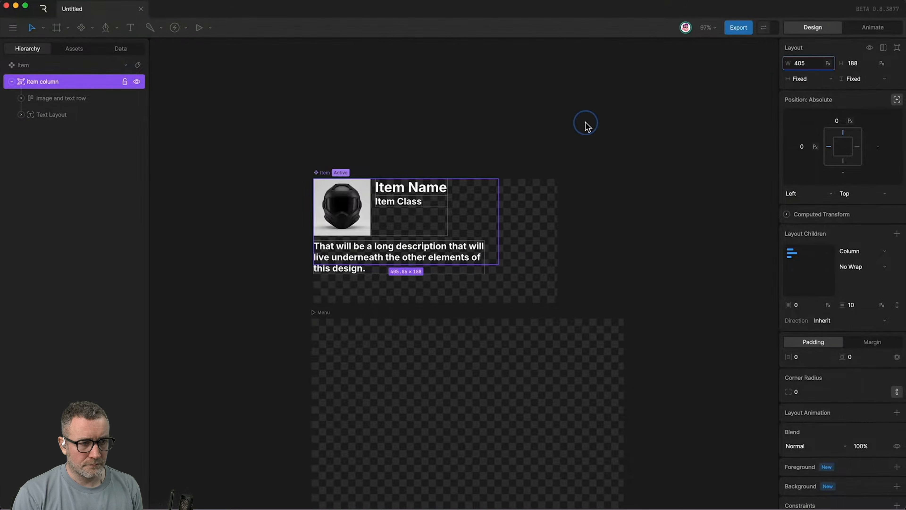
left_click_drag(850, 63, 880, 44)
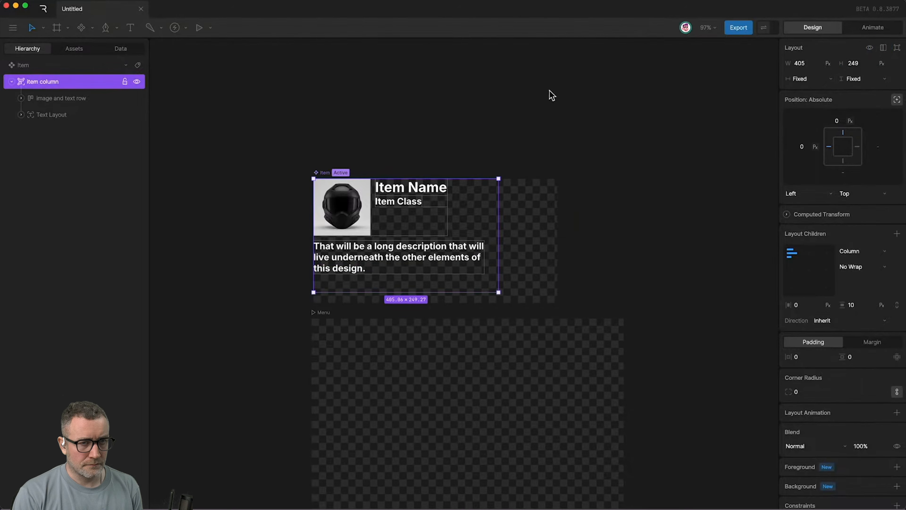
Watch the tutorial video's part on resizing the artboard and making the item column's width and height percentage-based.
left_click(324, 172)
left_click_drag(557, 303, 578, 301)
left_click(77, 83)
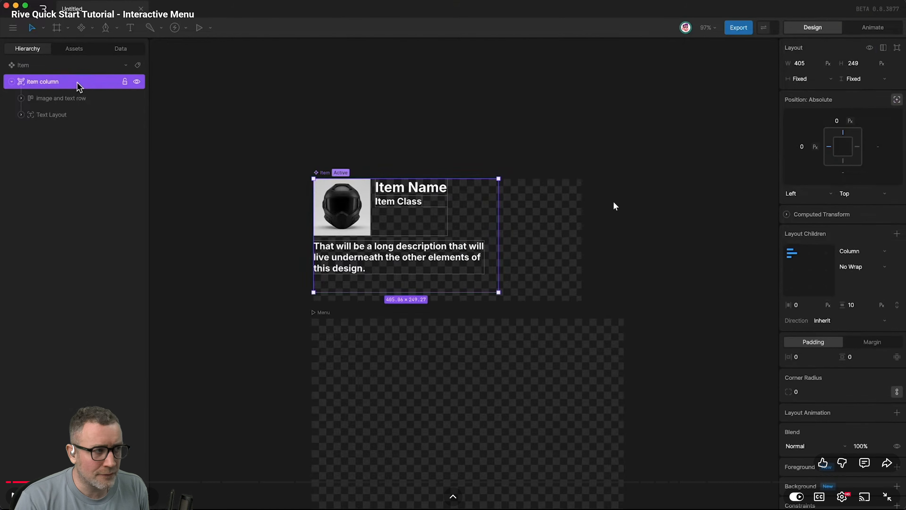
left_click(395, 153)
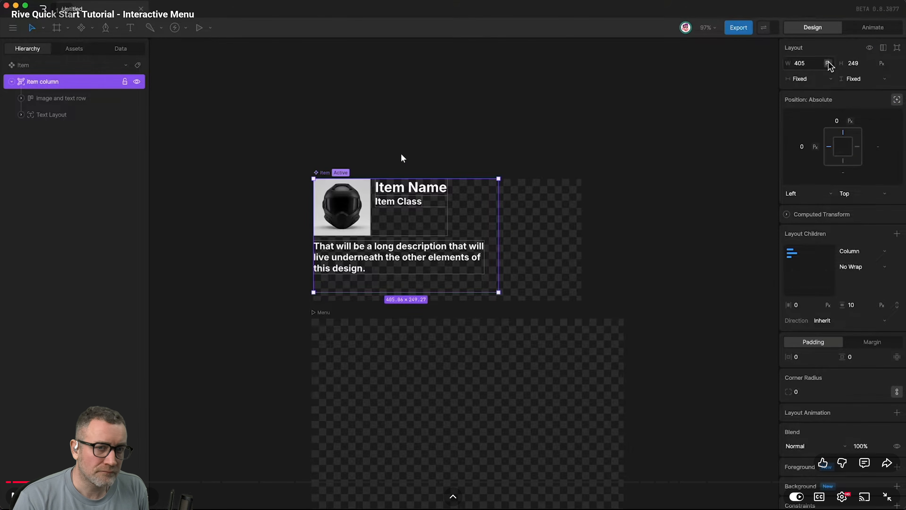
left_click(401, 155)
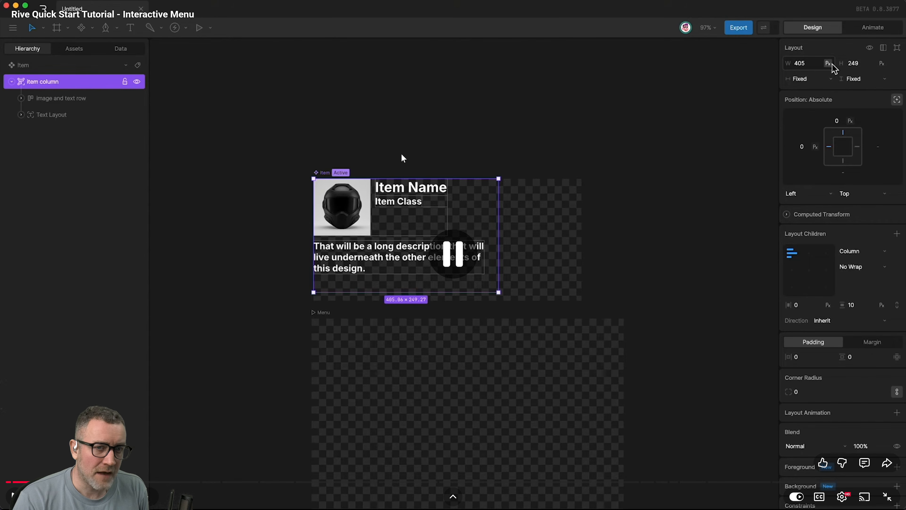
left_click(593, 164)
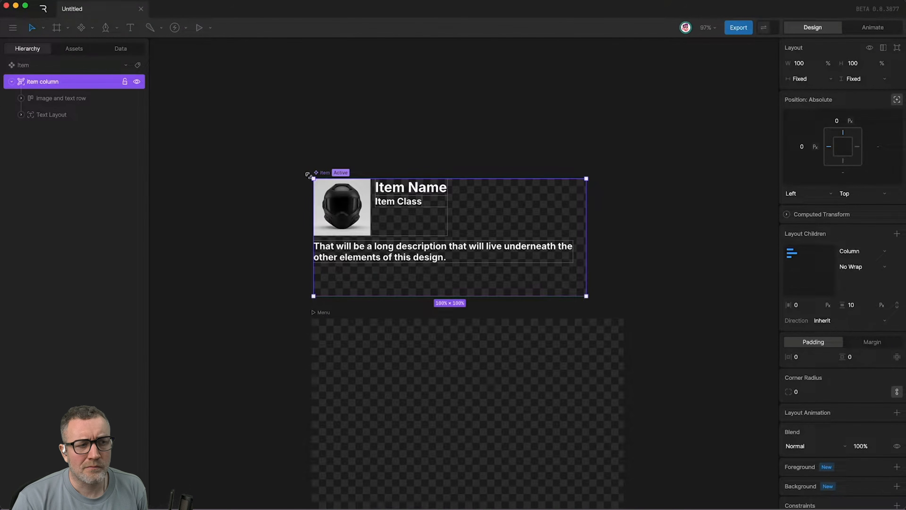
left_click(601, 168)
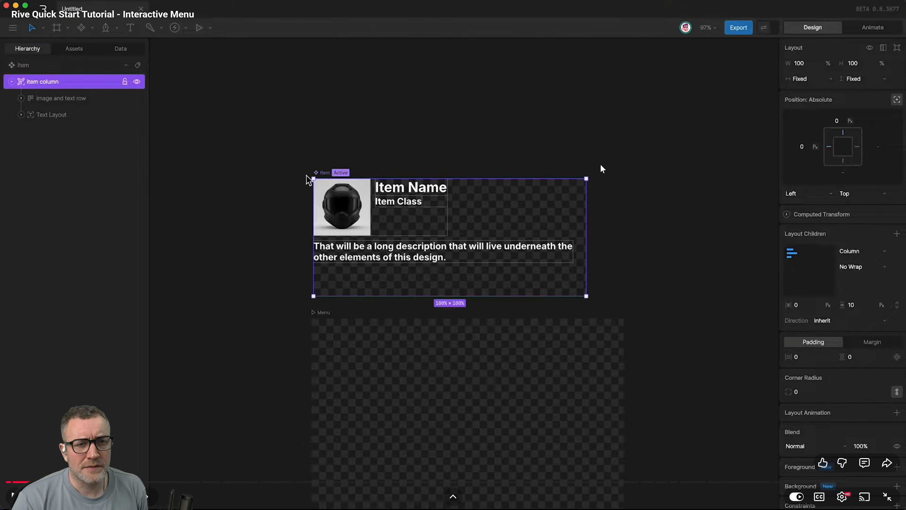
Return from the tutorial video to Rive and set the column's top and left position offsets to 0 px.
left_click(600, 165)
left_click(600, 165)
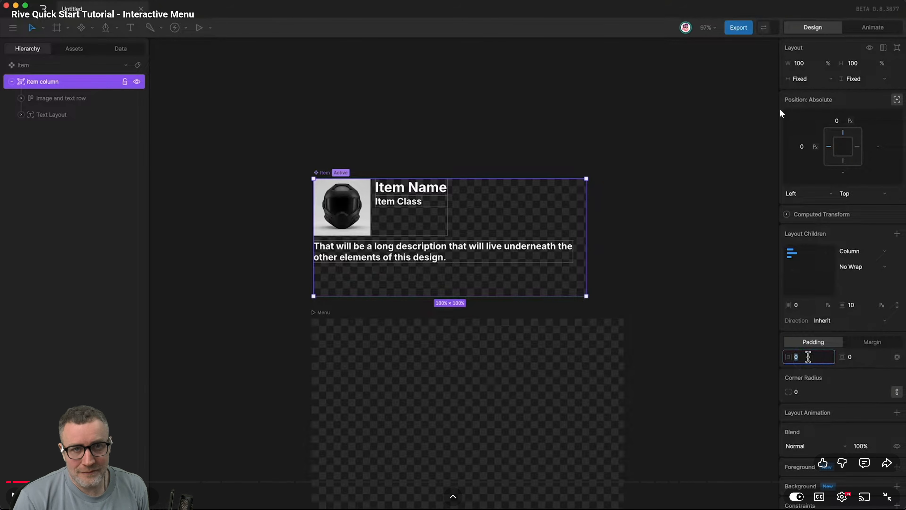
key("alt+Tab")
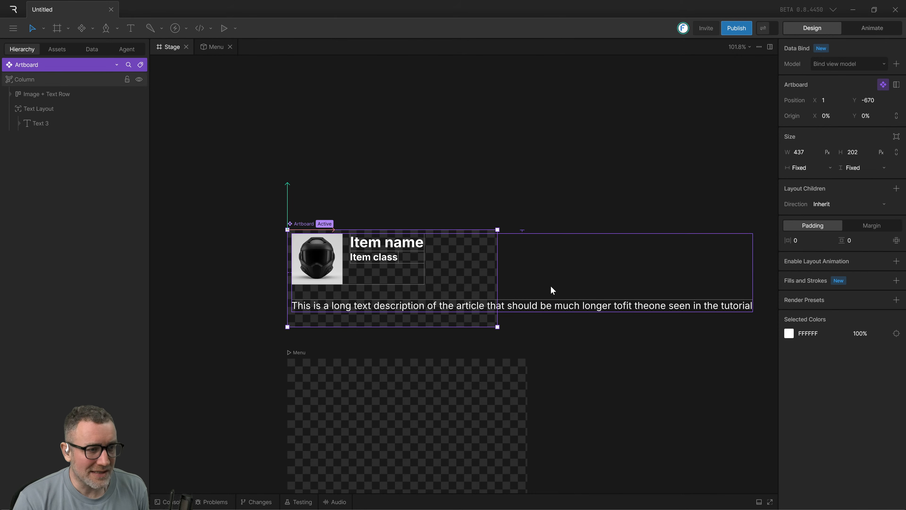
left_click(570, 344)
left_click(378, 305)
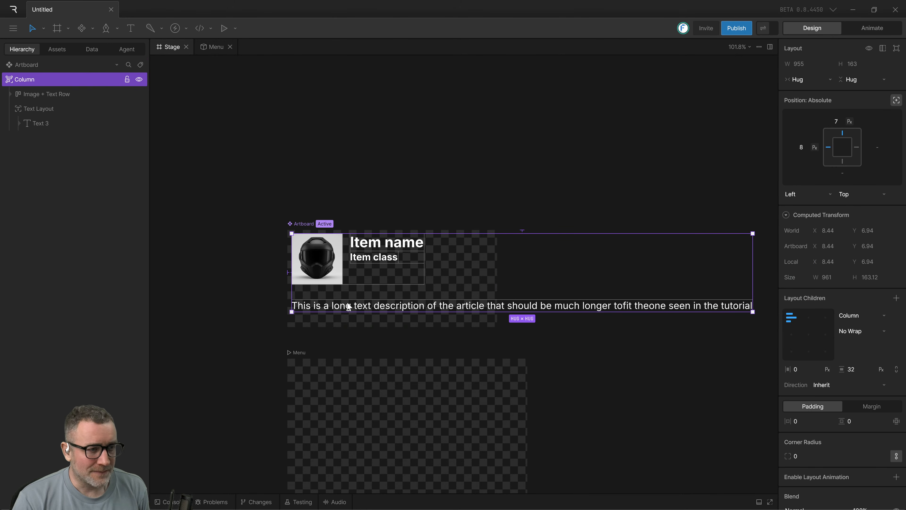
left_click(836, 122)
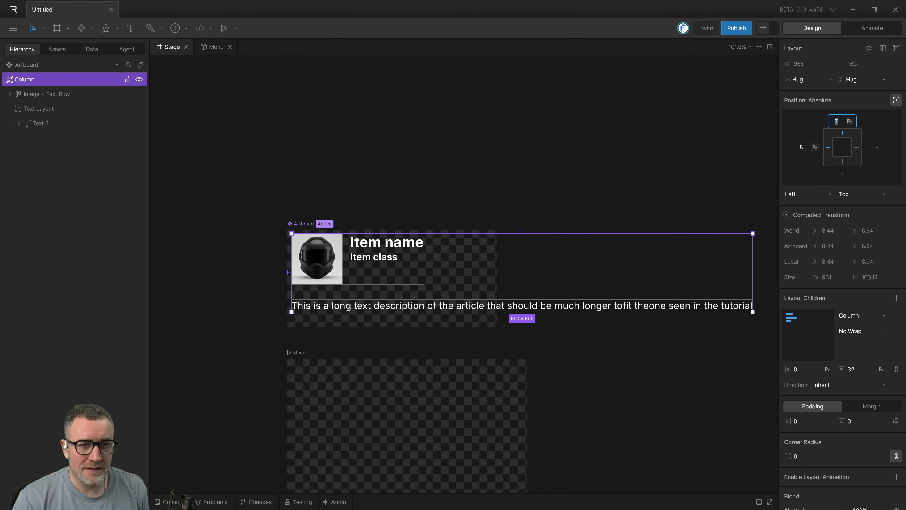
type("0")
key("Tab")
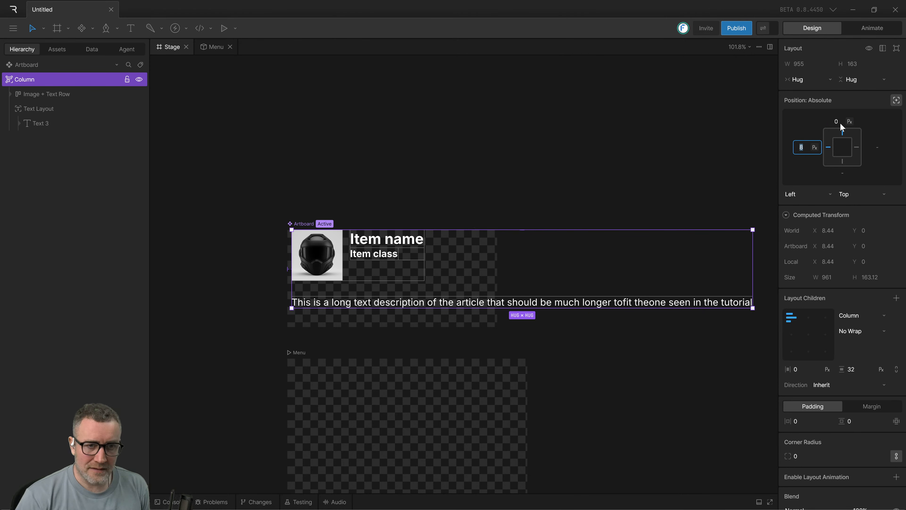
type("0")
key("Return")
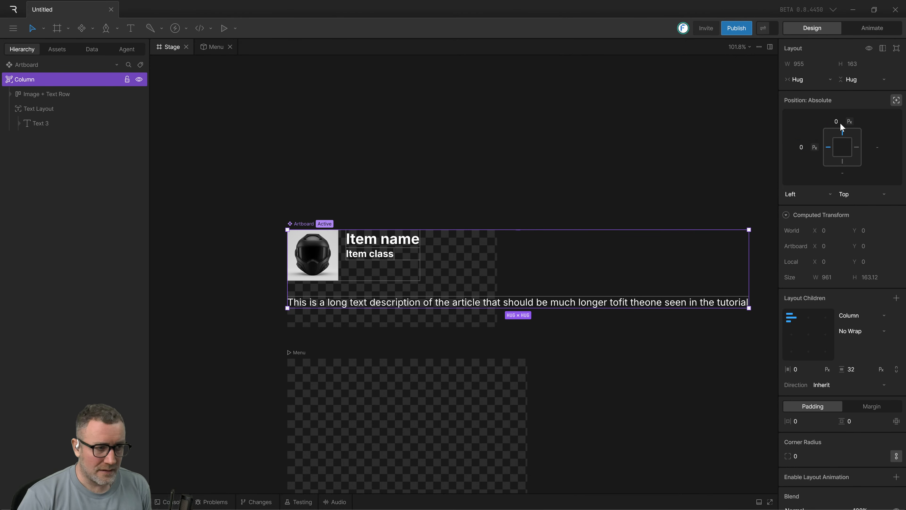
Set the column's vertical gap between its children to 0 px.
left_click(499, 343)
scroll(549, 281, "down", 2)
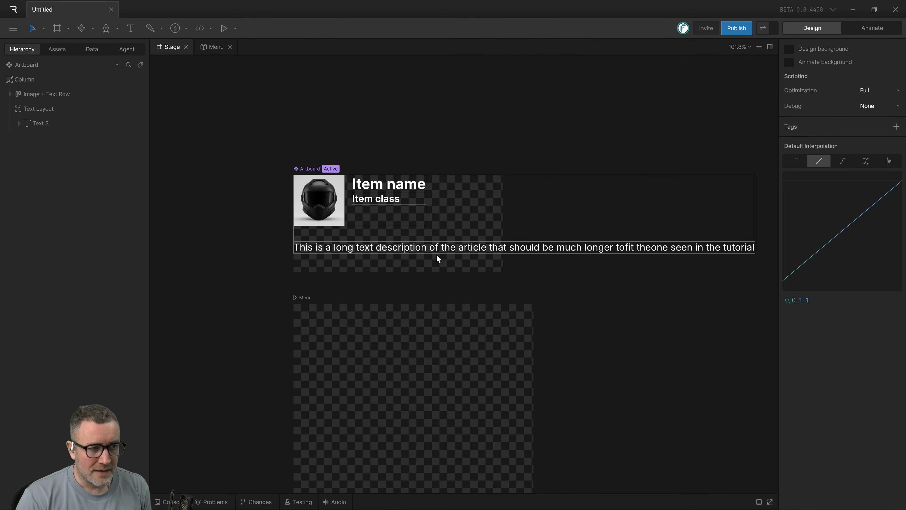
left_click(425, 250)
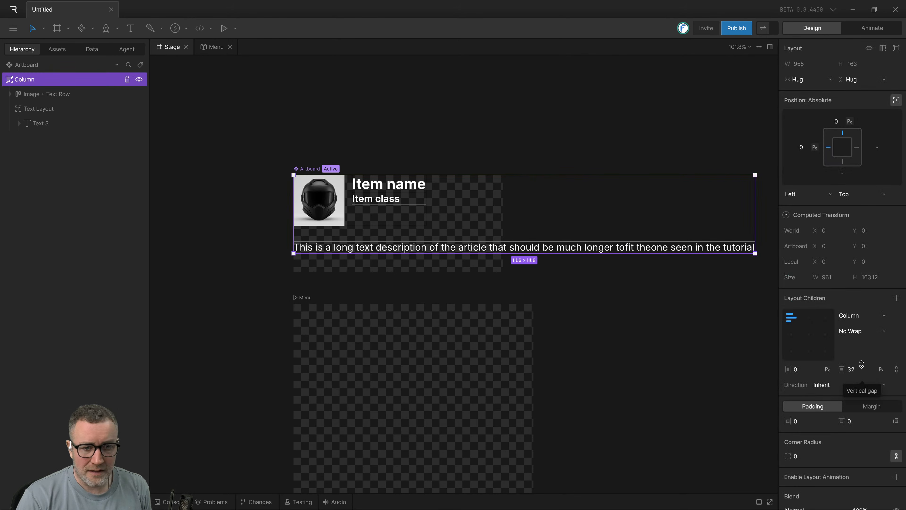
left_click(851, 369)
type("0")
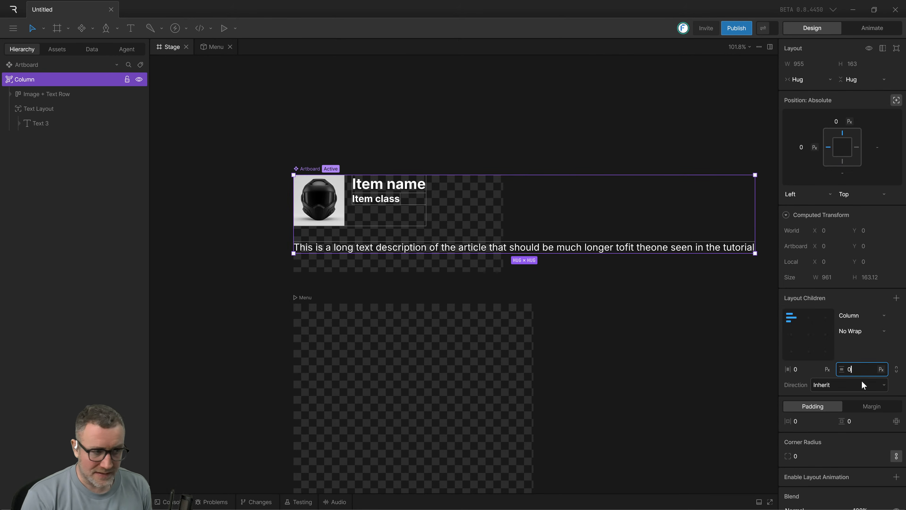
key("Return")
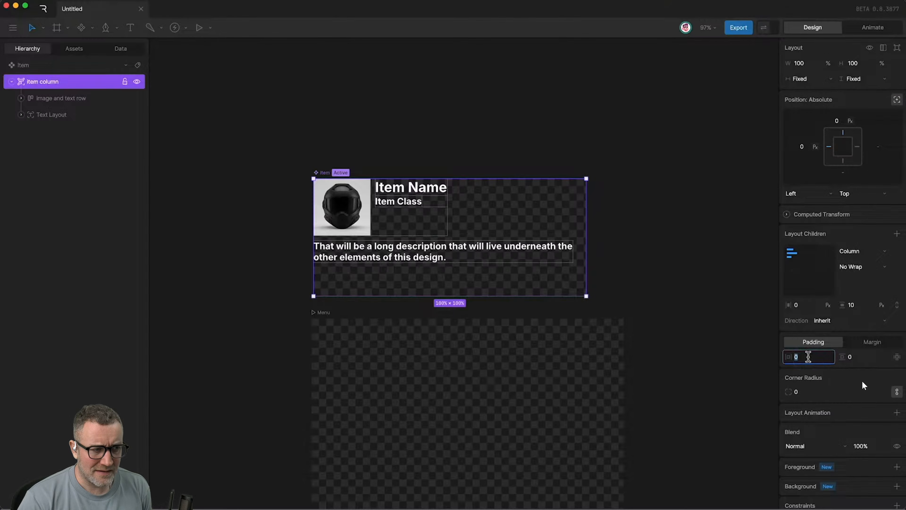
Check the gap used in the tutorial video and set the column's vertical gap to 10 px in Rive.
key("super+Tab")
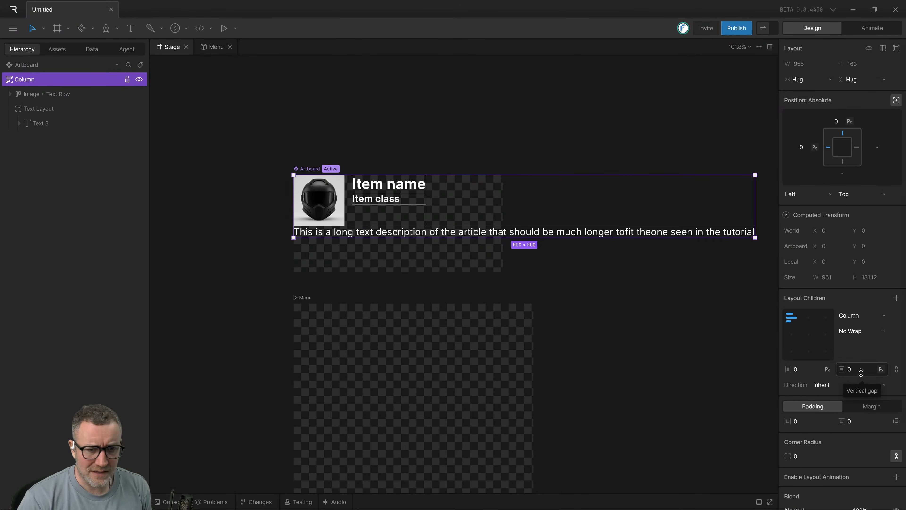
left_click(861, 374)
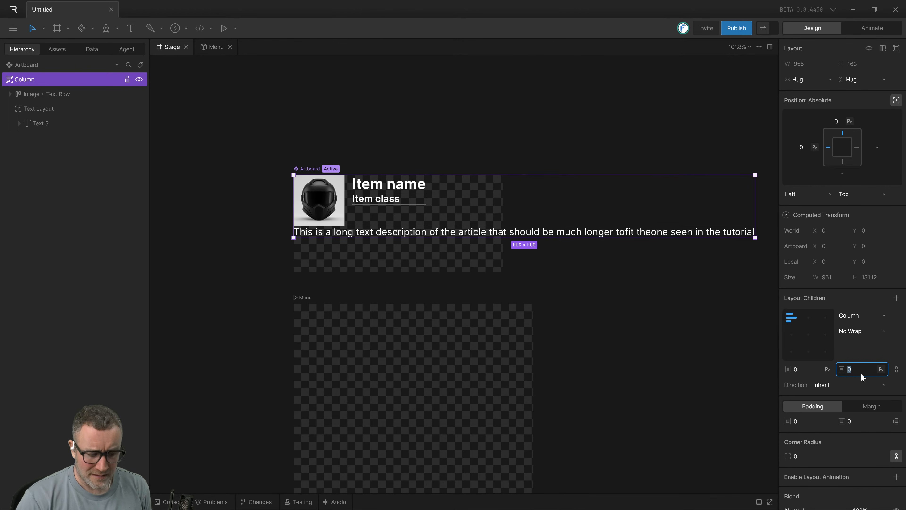
type("10")
key("Return")
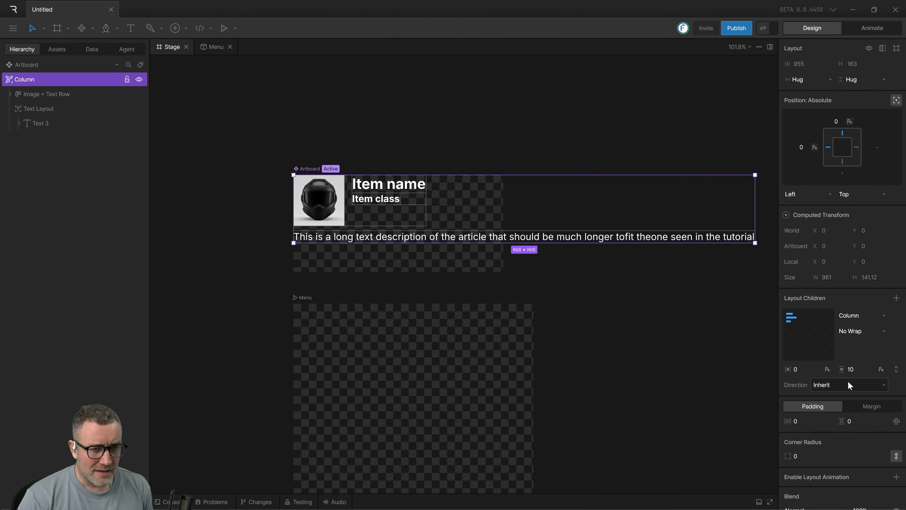
left_click(654, 343)
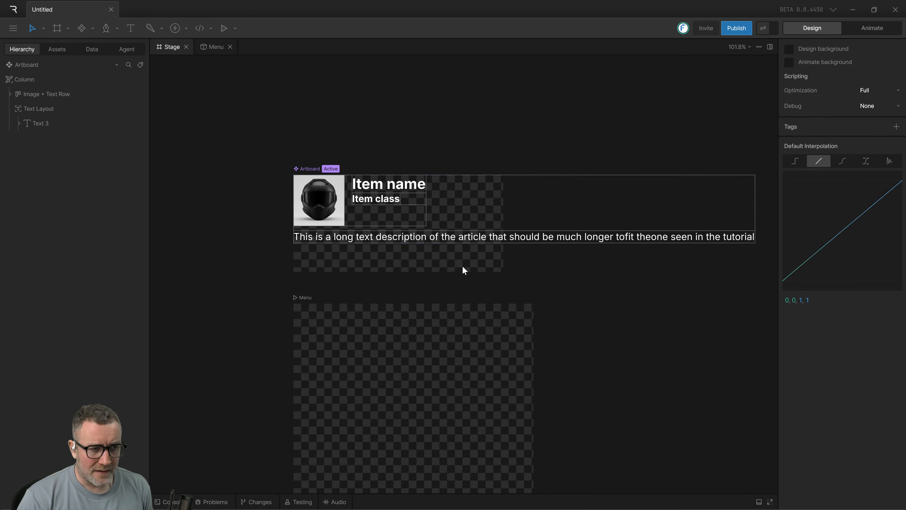
Change the column's width and height sizing from Hug to Fixed.
left_click(510, 236)
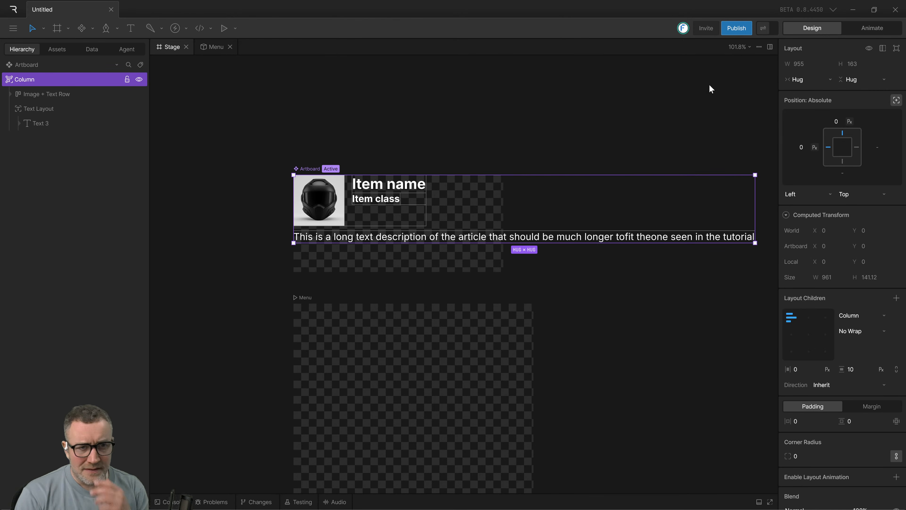
left_click(807, 79)
left_click(793, 89)
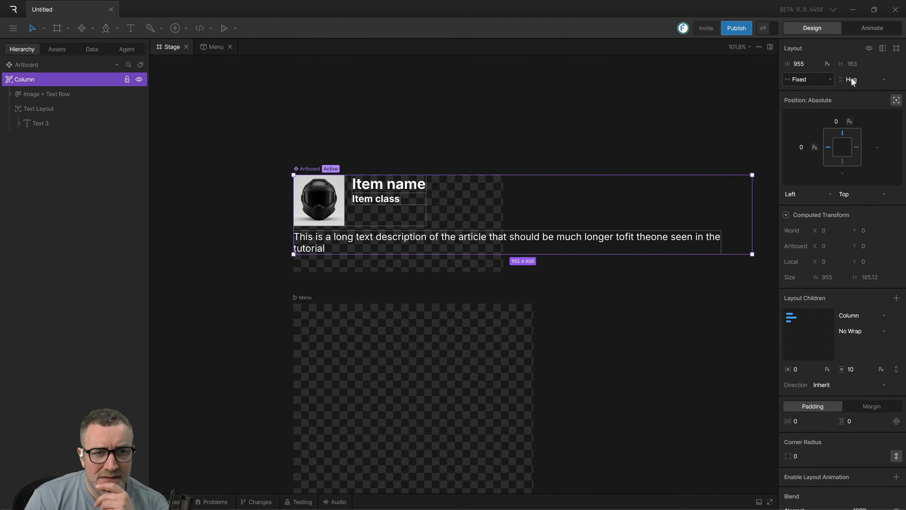
left_click(852, 81)
left_click(851, 78)
left_click(582, 304)
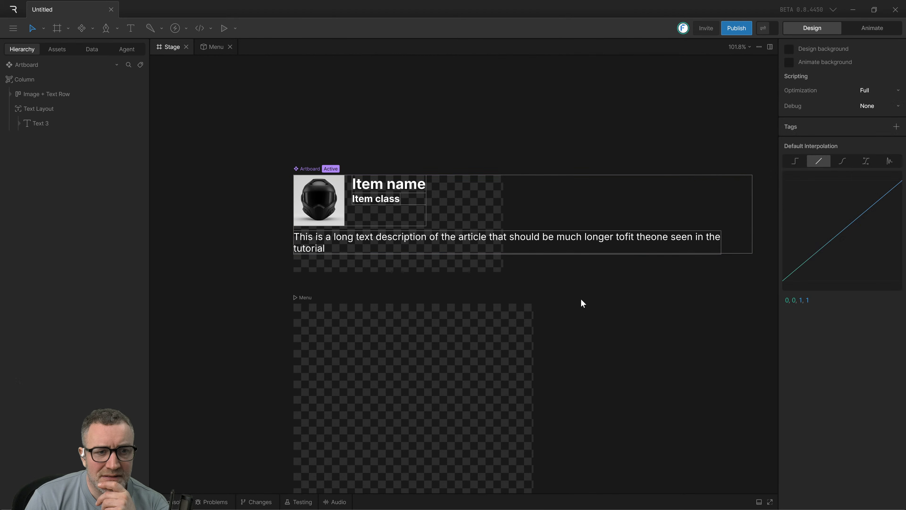
Switch the unit of the column's fixed width from pixels to percent.
left_click(633, 246)
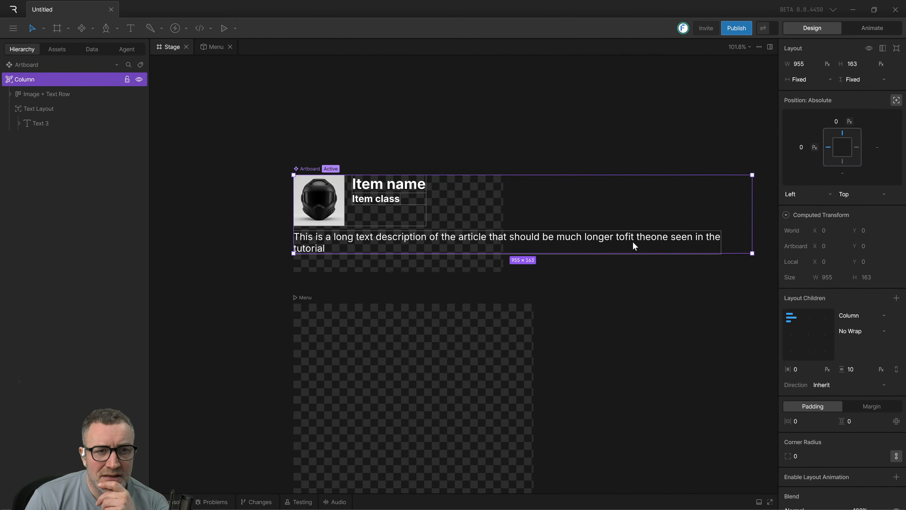
left_click(827, 66)
left_click(813, 63)
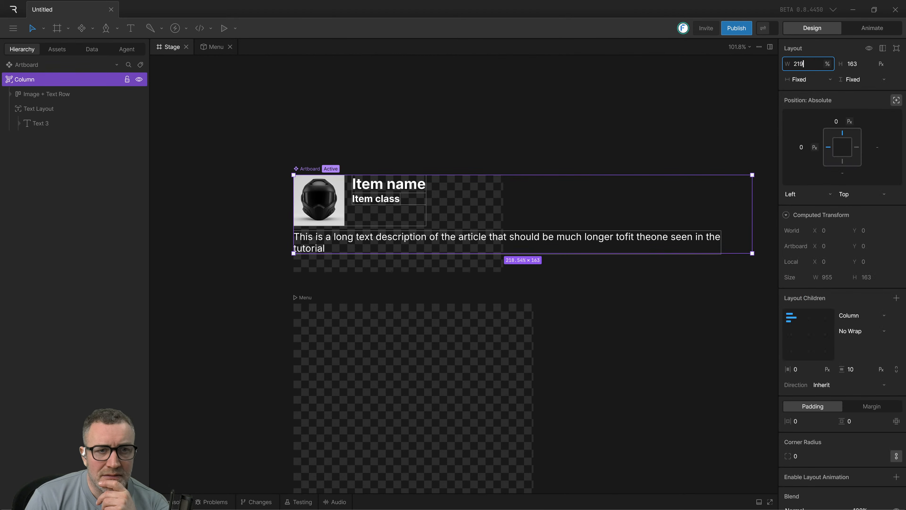
left_click(755, 121)
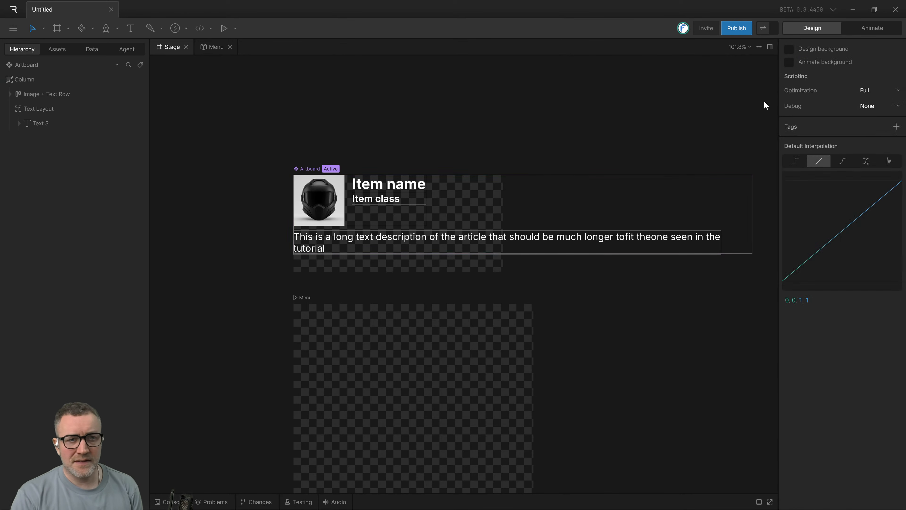
left_click(467, 251)
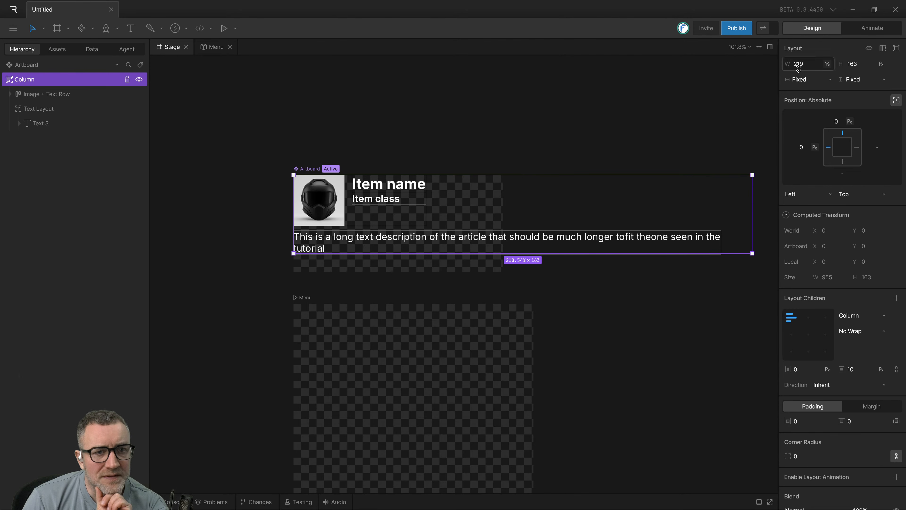
left_click(640, 116)
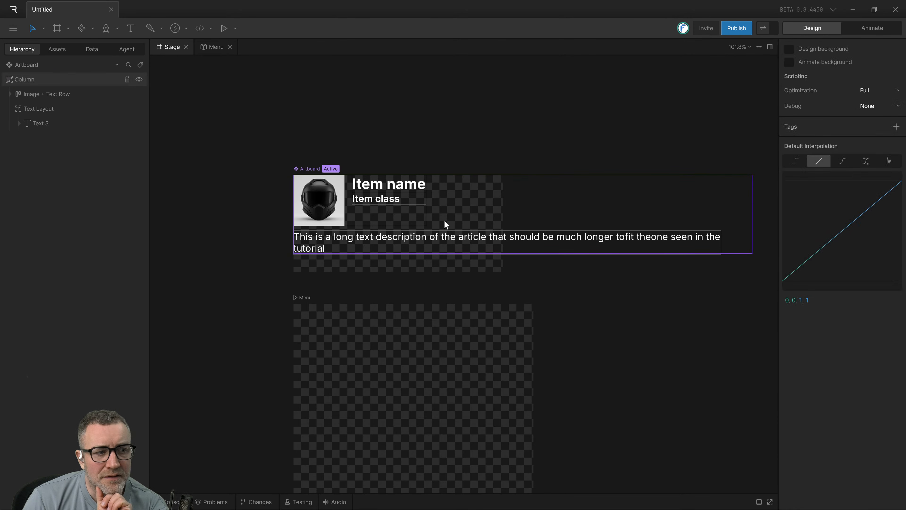
Set the column's width to 100% and its height to 100 px.
left_click(432, 246)
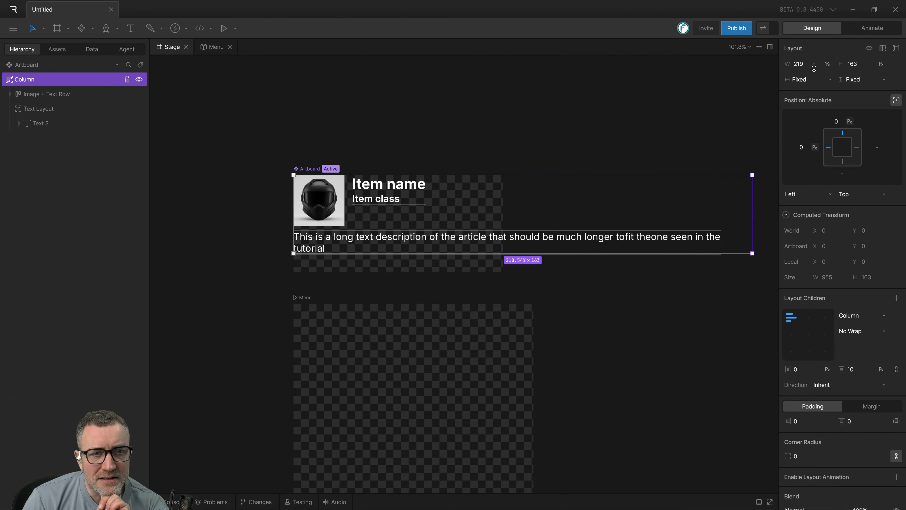
left_click(806, 65)
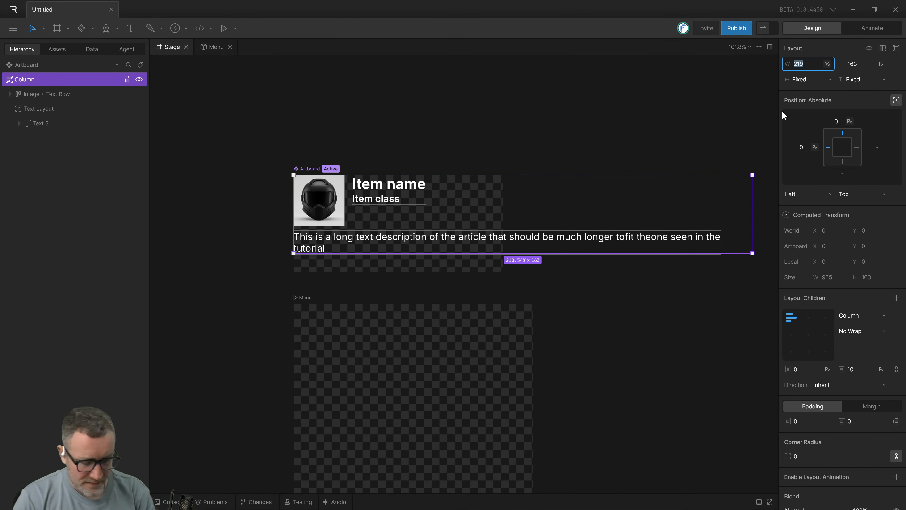
type("100")
key("Tab")
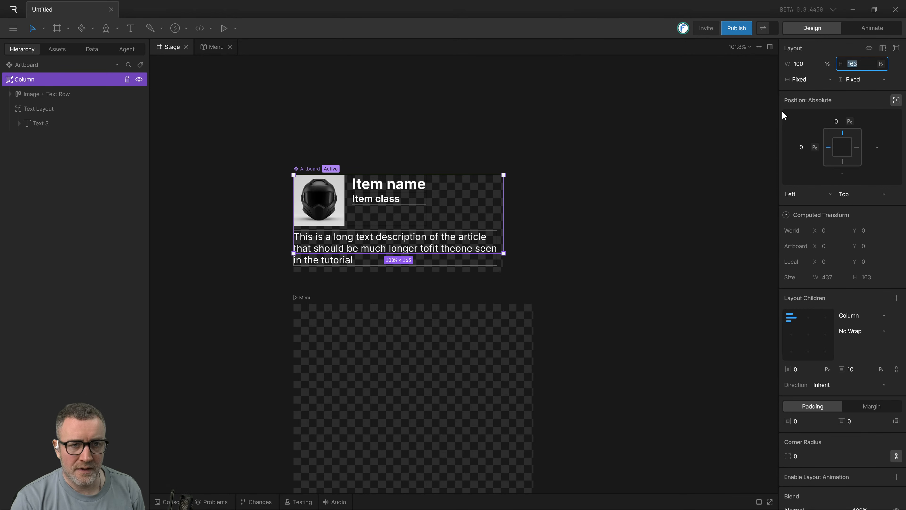
type("100")
key("Return")
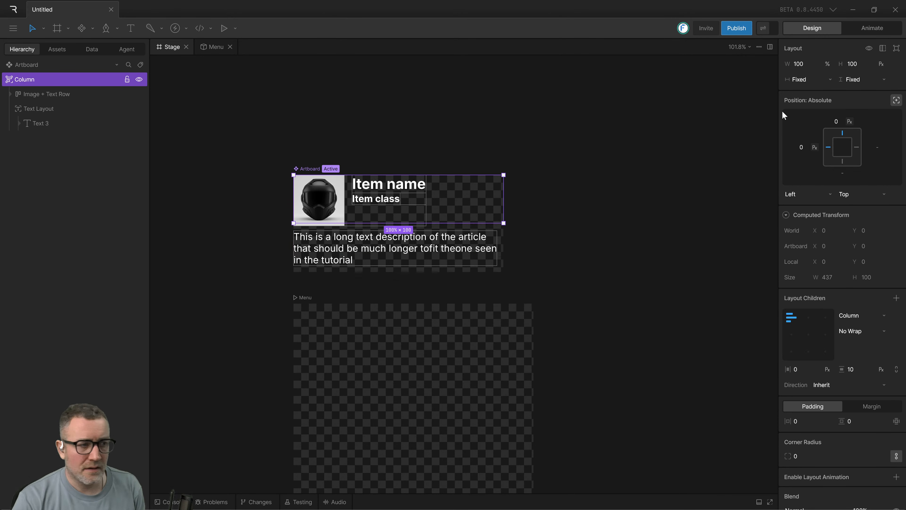
Examine how the column's bounds and the description's text layout fit within the item artboard.
left_click(680, 173)
left_click(381, 256)
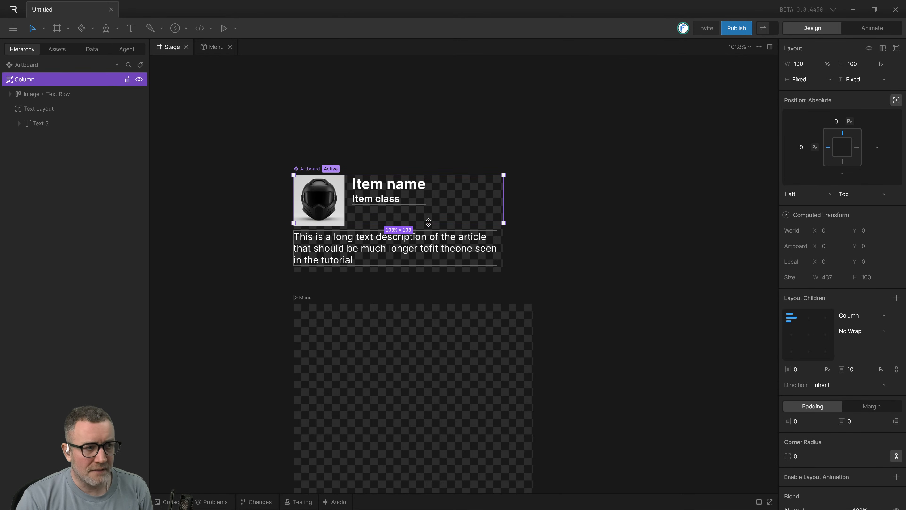
left_click_drag(534, 229, 567, 221)
left_click(572, 228)
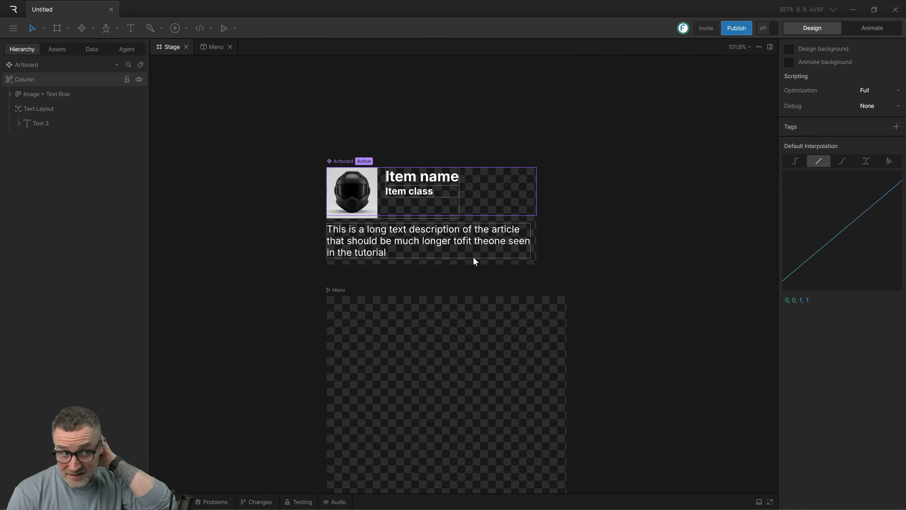
scroll(563, 235, "left", 3)
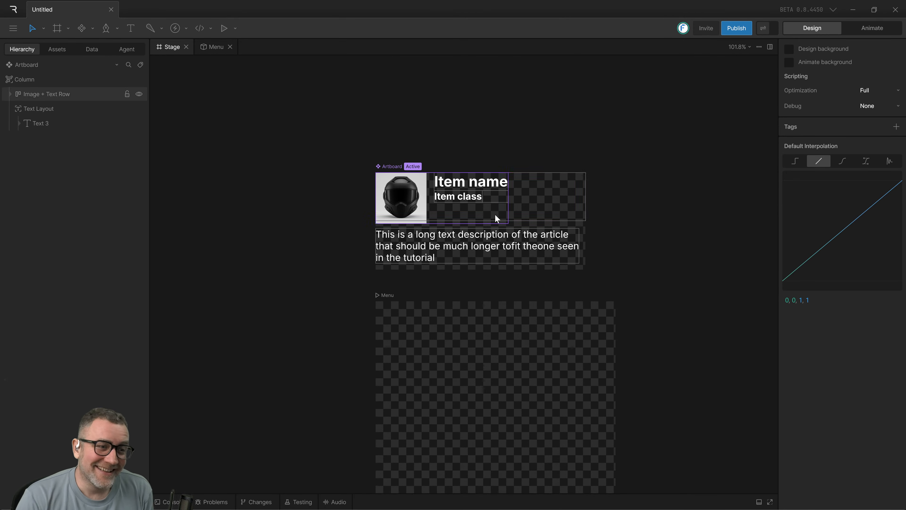
scroll(494, 214, "up", 5)
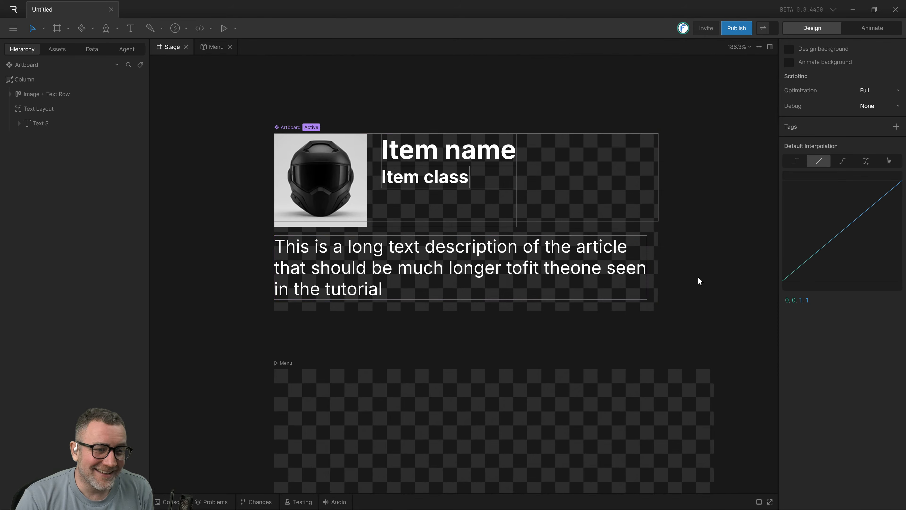
left_click_drag(698, 277, 667, 262)
left_click(578, 274)
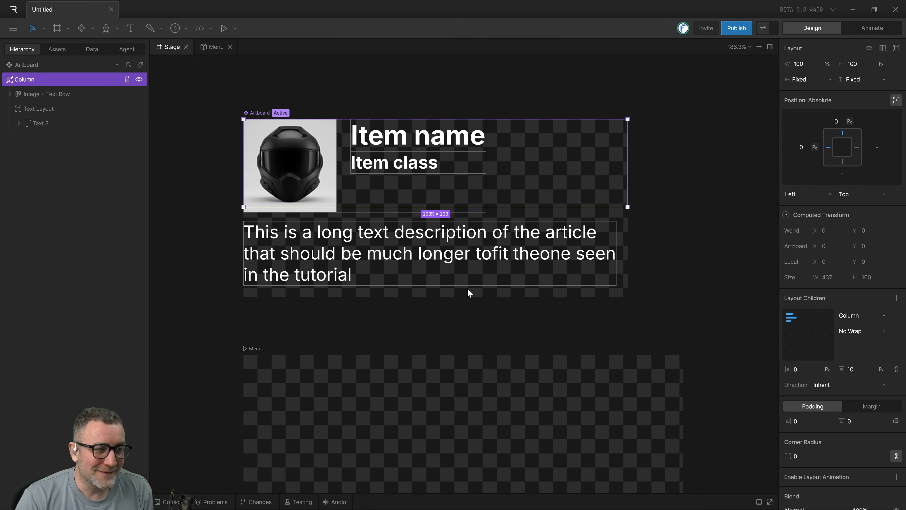
left_click(550, 256)
left_click(492, 299)
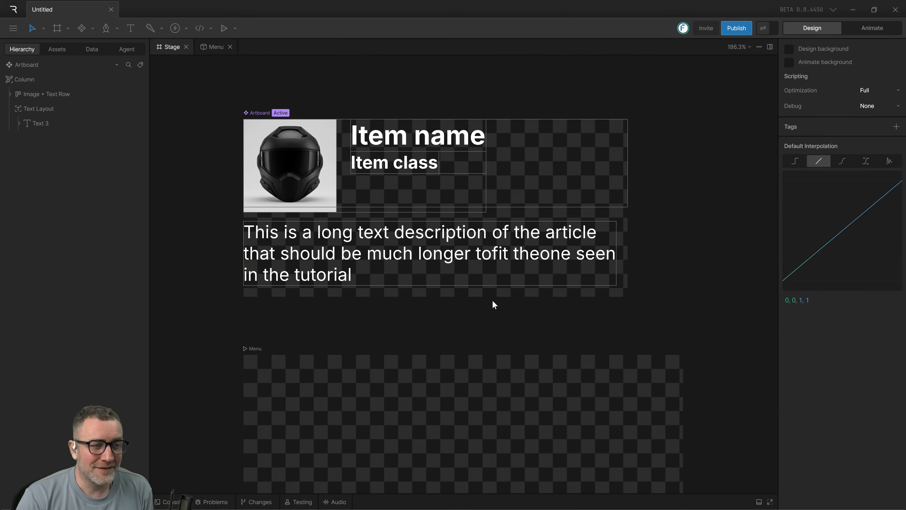
left_click(514, 275)
left_click(516, 288)
left_click(515, 283)
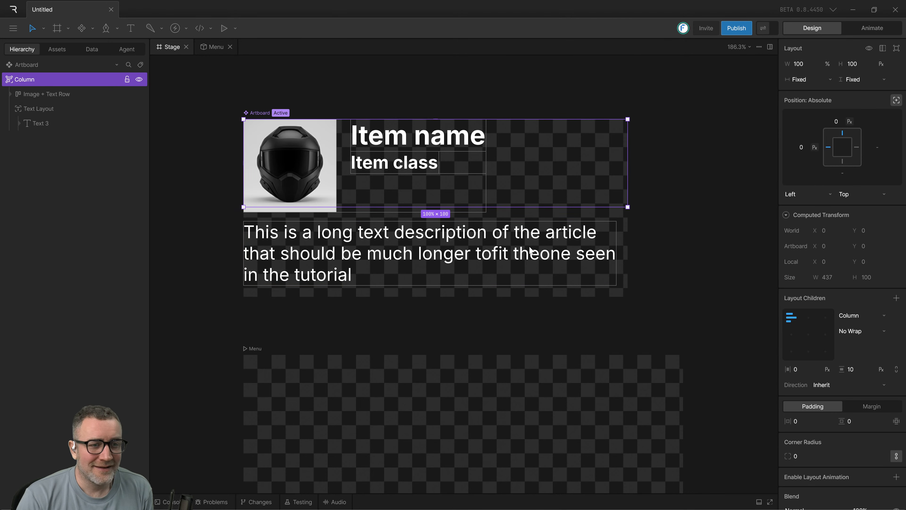
left_click(585, 238)
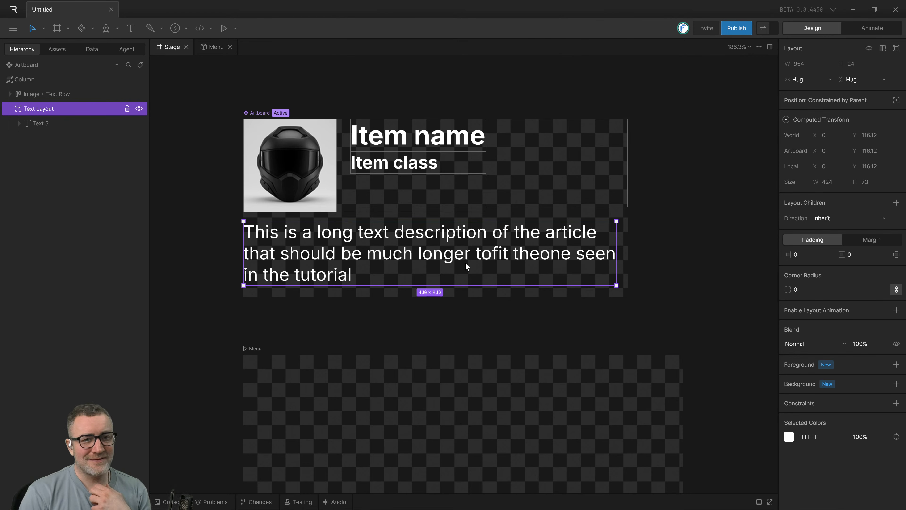
left_click(205, 319)
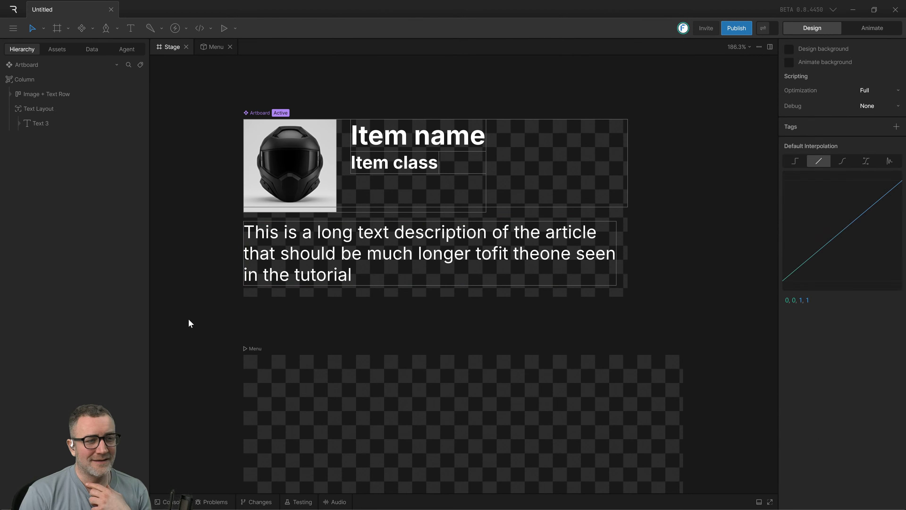
left_click(305, 274)
left_click(221, 312)
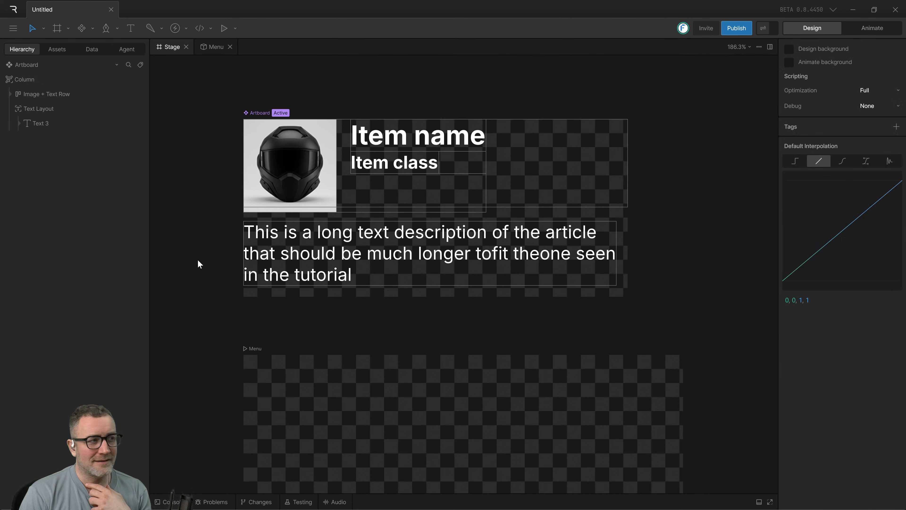
left_click(20, 80)
left_click(34, 97)
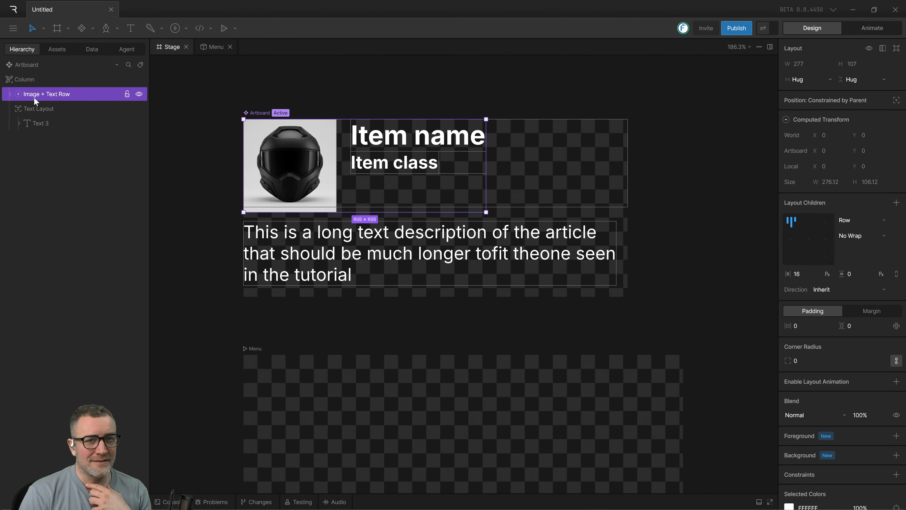
left_click(33, 83)
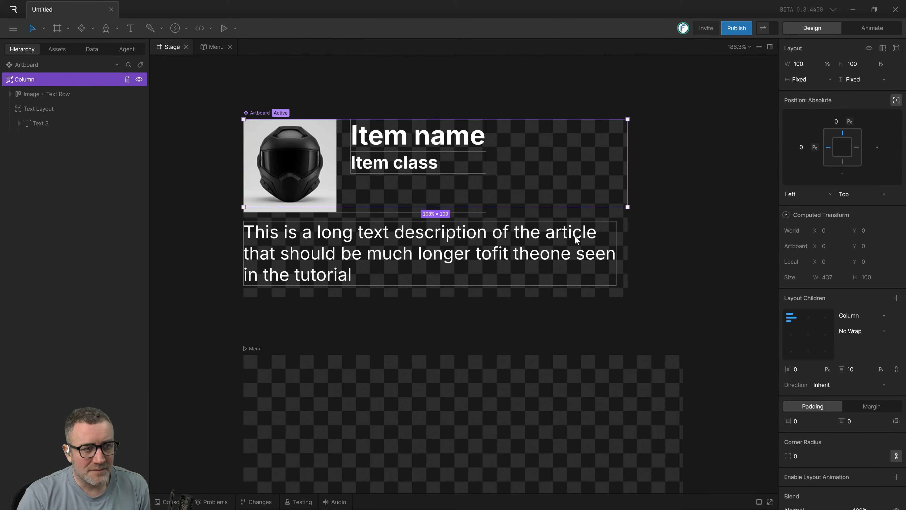
Switch to the Quick Start Tutorial video, watch how the item column gets its padding, and return to the Rive file.
key("alt+Tab")
left_click(485, 290)
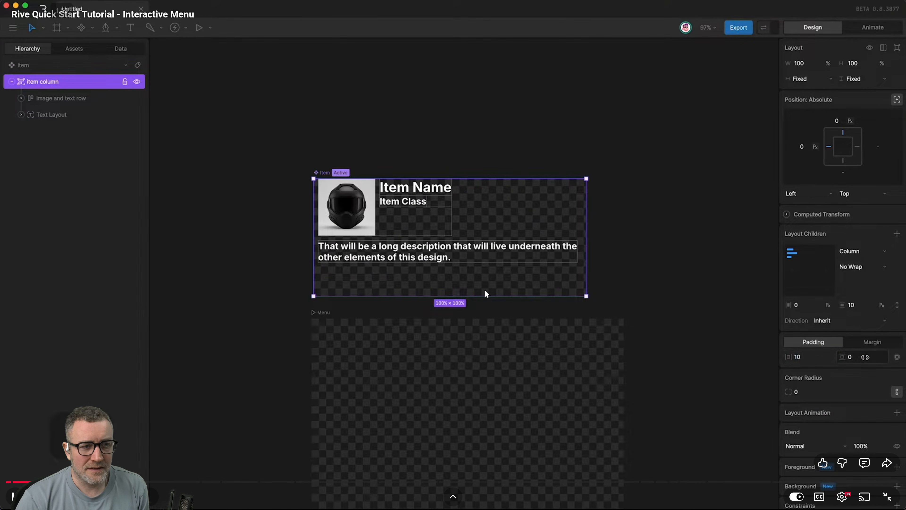
left_click(484, 289)
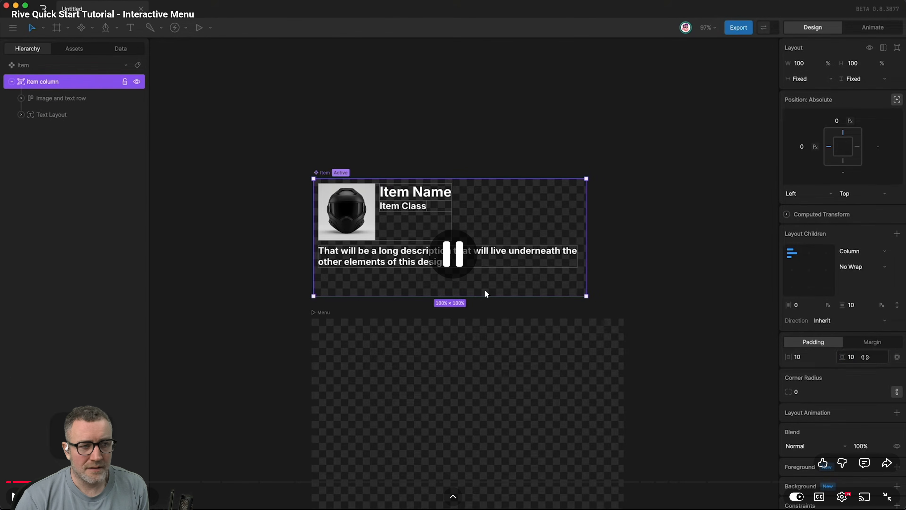
key("alt+Tab")
key("alt+Tab")
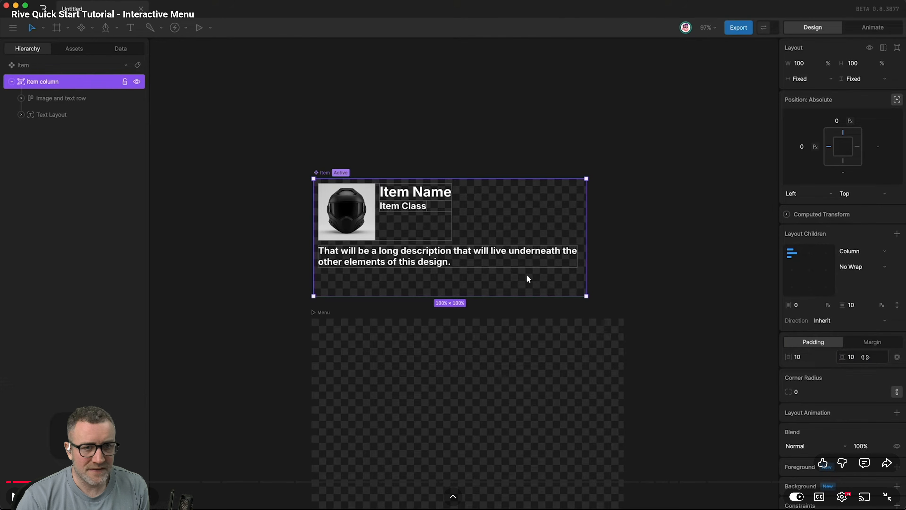
key("alt+Tab")
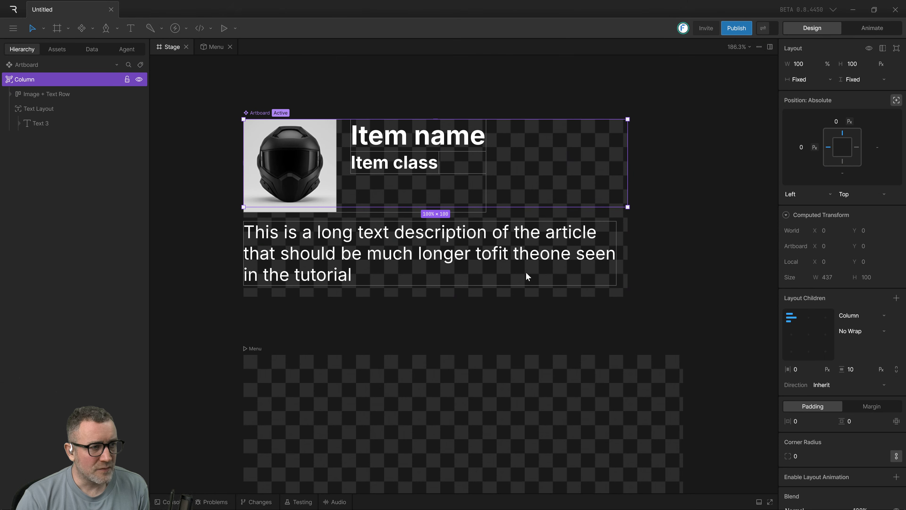
Rename the item artboard's top-level column layout as "Item Column".
double_click(24, 80)
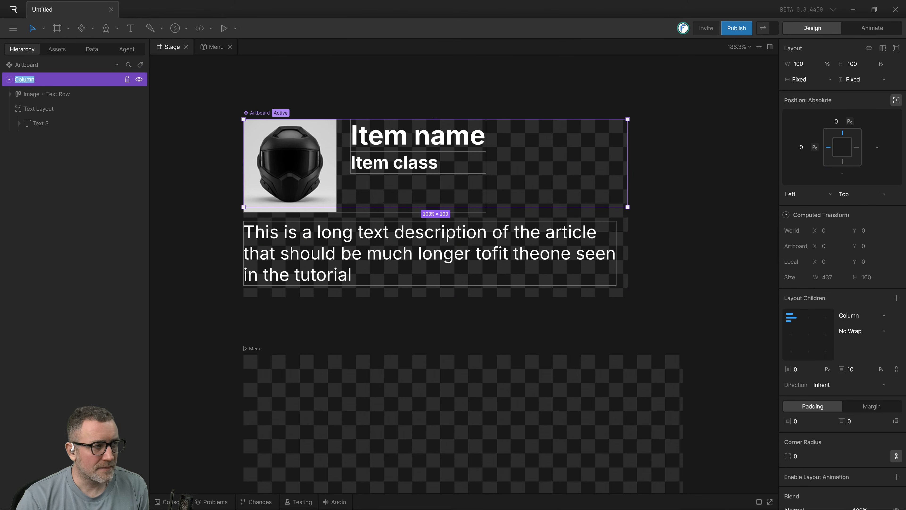
left_click(17, 79)
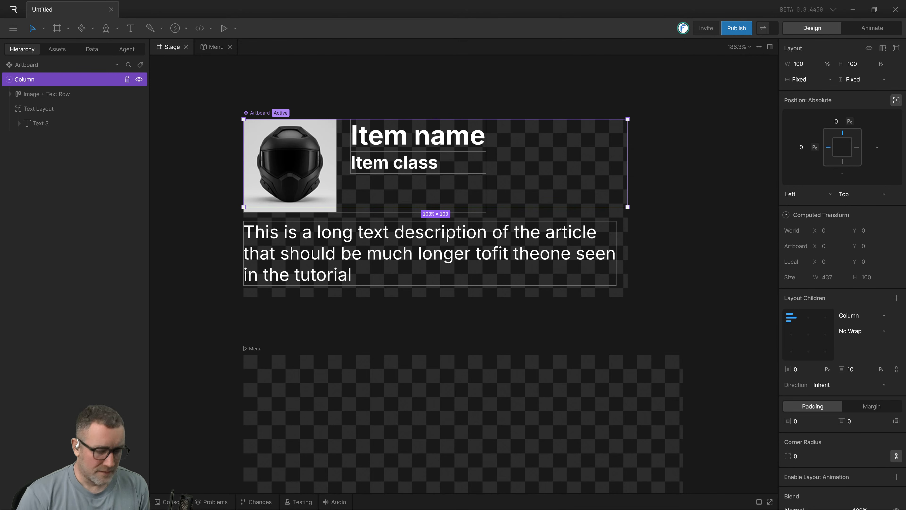
type("Item")
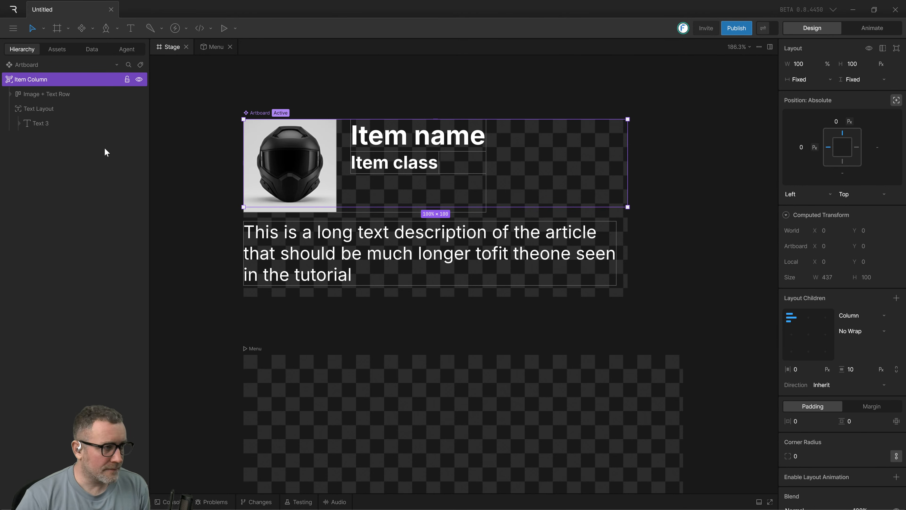
left_click(199, 154)
left_click(384, 193)
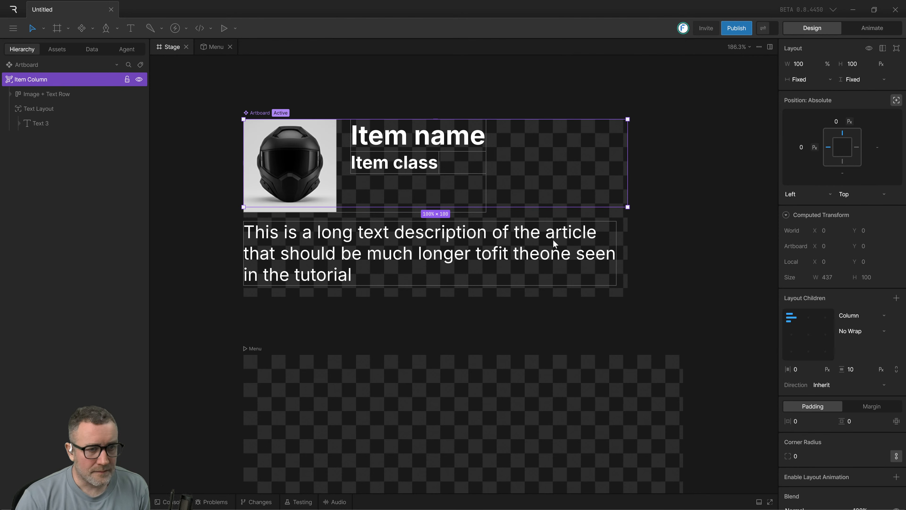
Try a horizontal and vertical padding of 10 on the description's text layout, and undo it.
left_click_drag(216, 121, 722, 281)
left_click(552, 278)
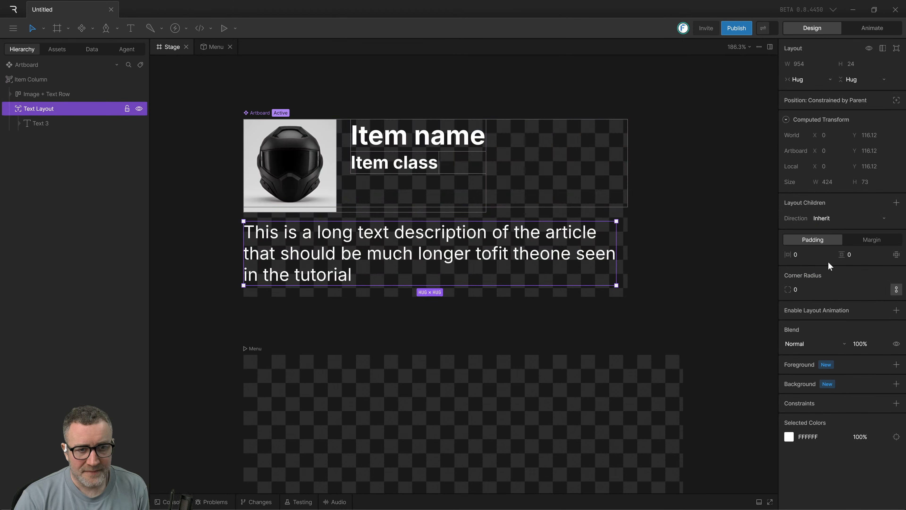
left_click(804, 262)
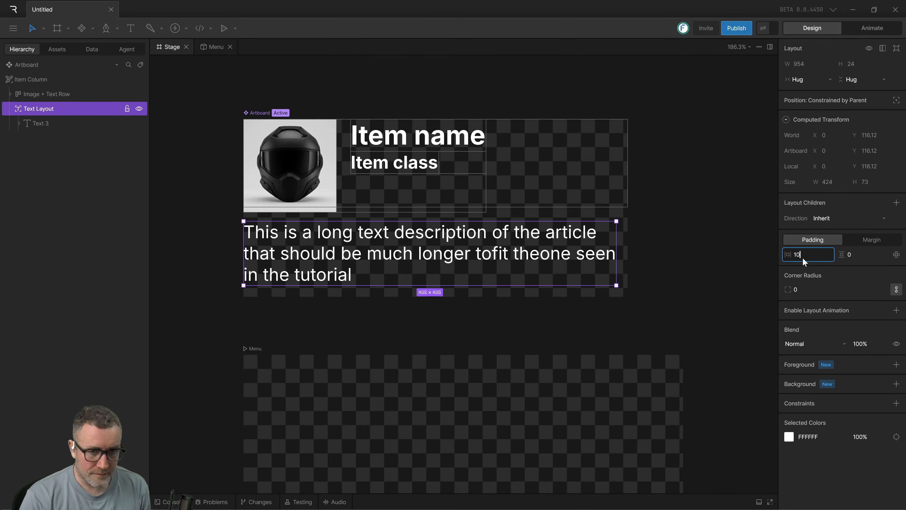
key("Tab")
type("10")
key("Return")
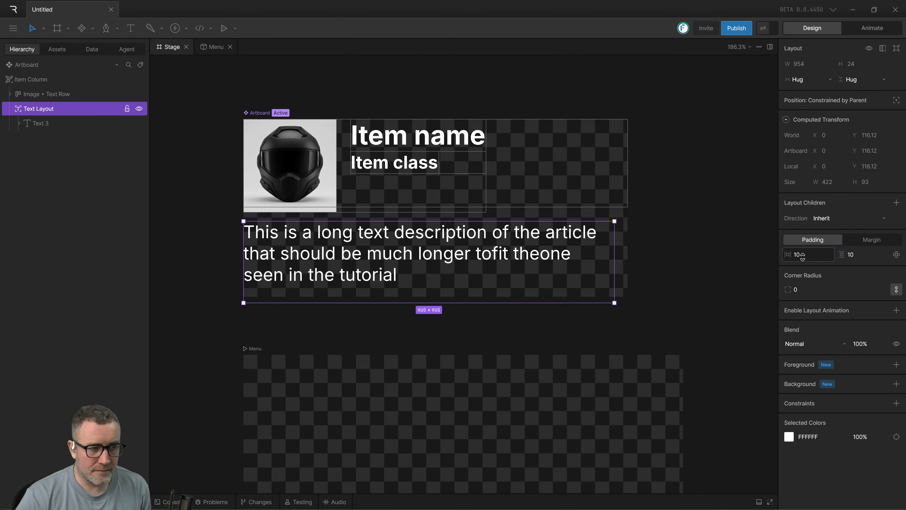
key("ctrl+z")
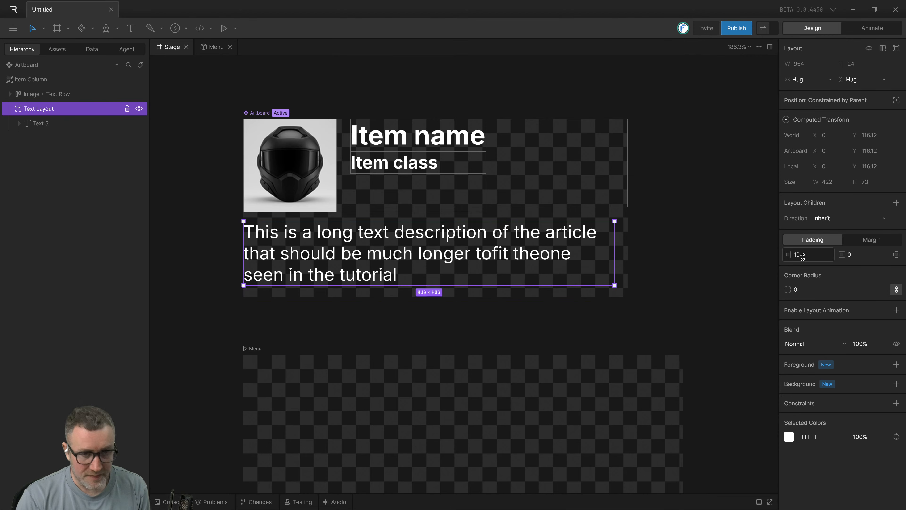
left_click(712, 257)
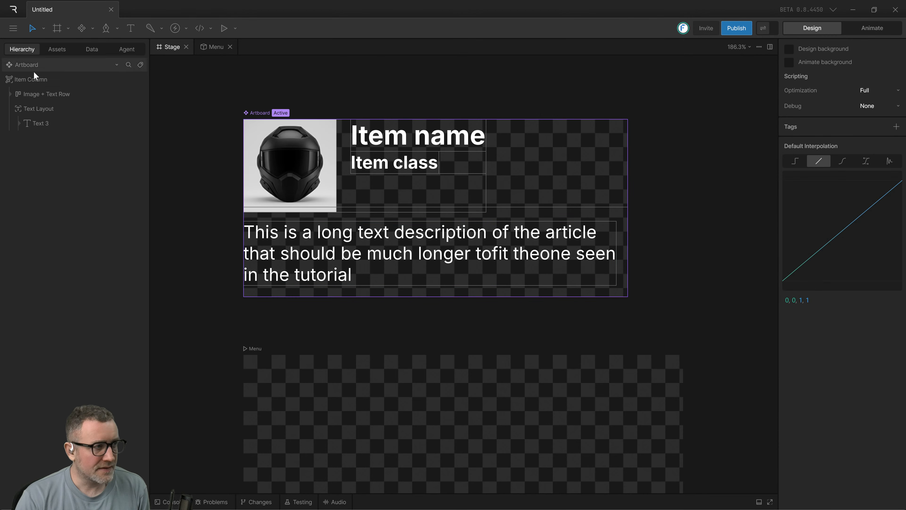
Set the Item Column's horizontal and vertical padding to 10.
left_click(32, 79)
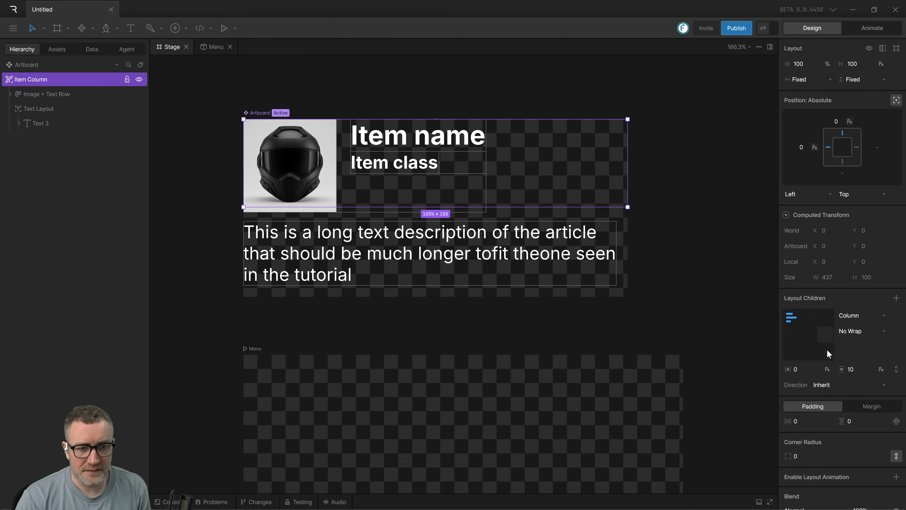
left_click(804, 425)
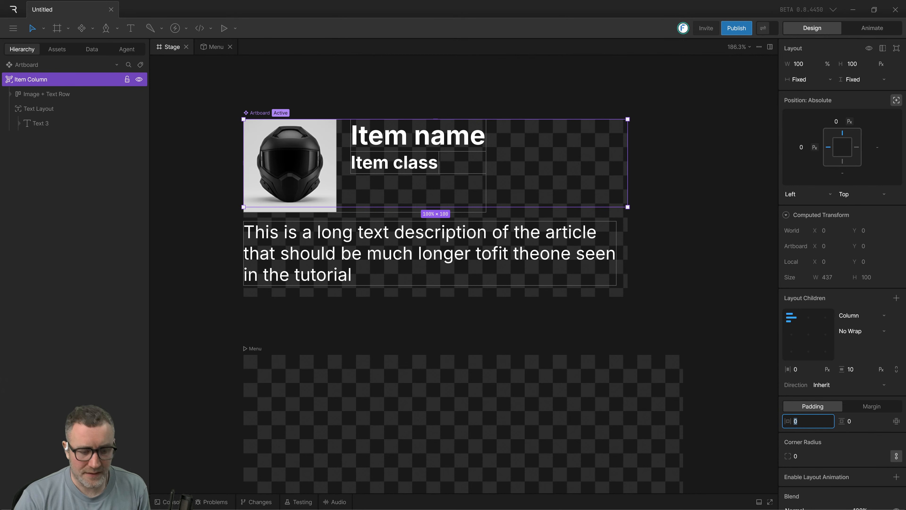
type("10")
key("Tab")
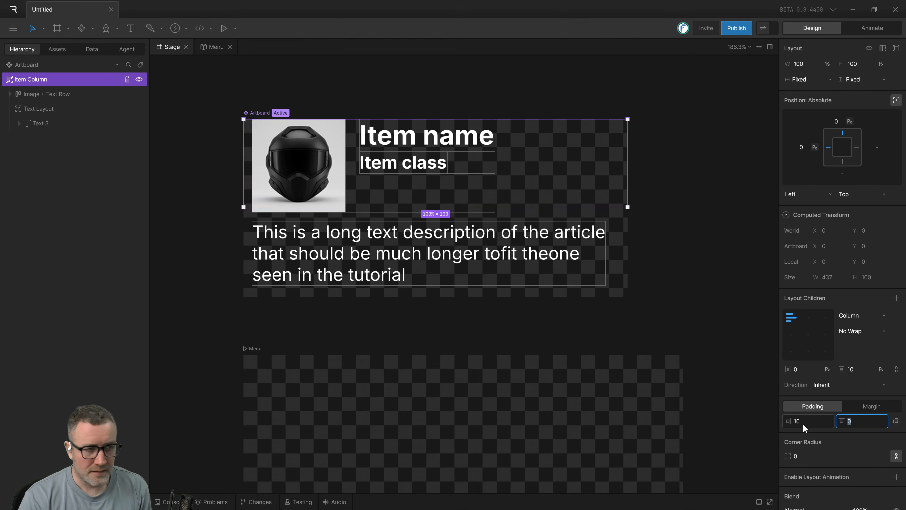
type("10")
key("Return")
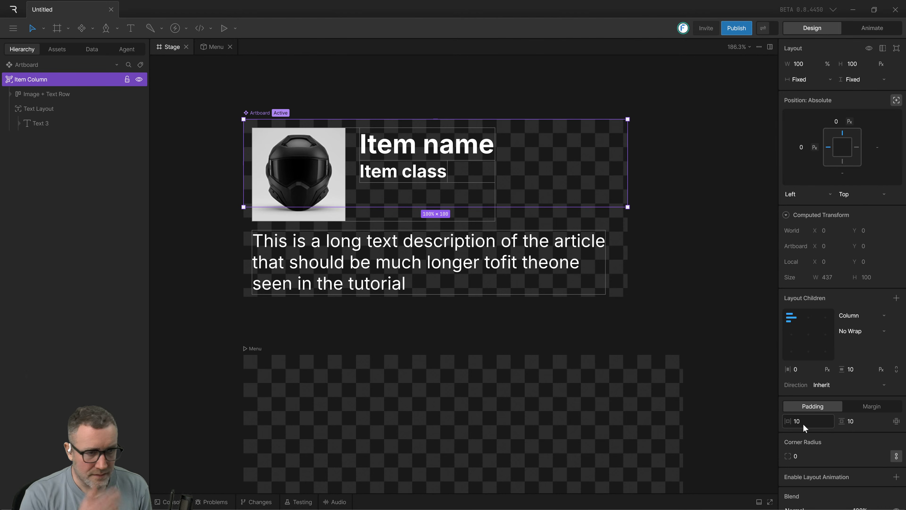
left_click(660, 270)
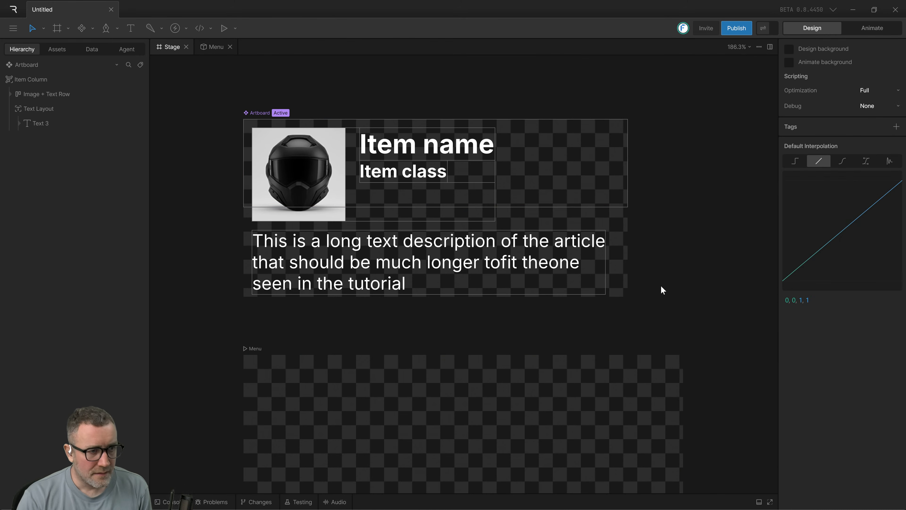
Watch in the tutorial video how the text layout is wrapped in a row named "text description", and return to Rive.
scroll(660, 285, "down", 1)
key("alt+Tab")
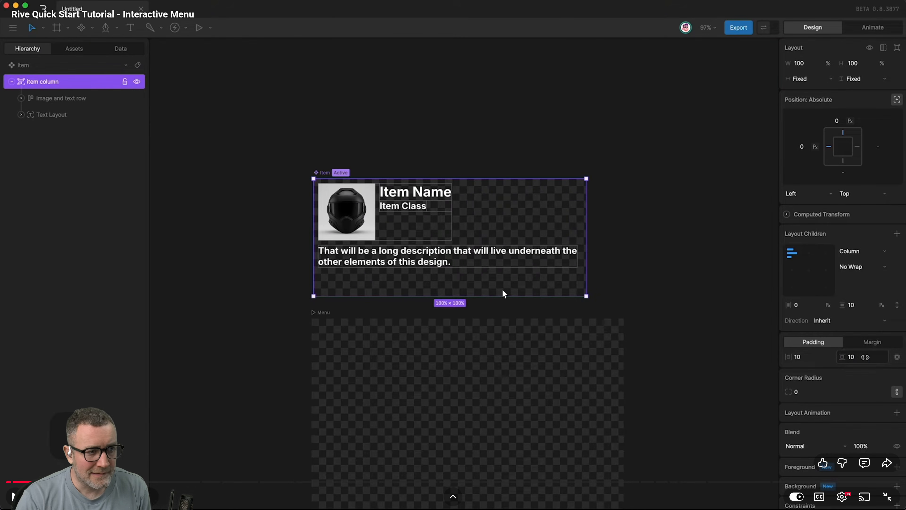
left_click(502, 301)
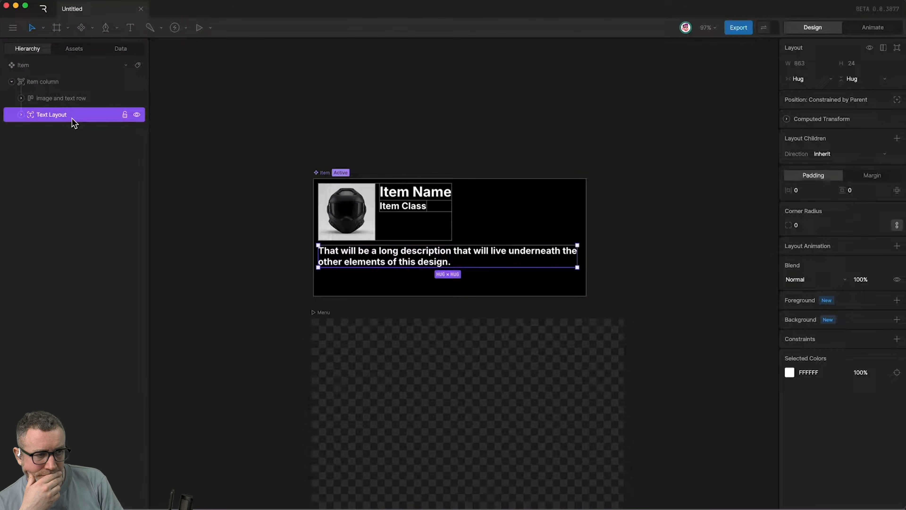
key("shift+l")
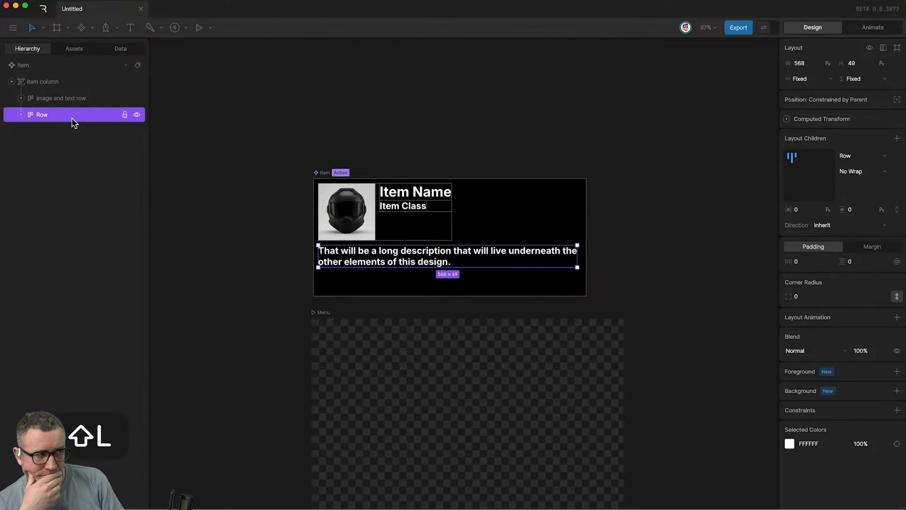
double_click(38, 114)
type("text description")
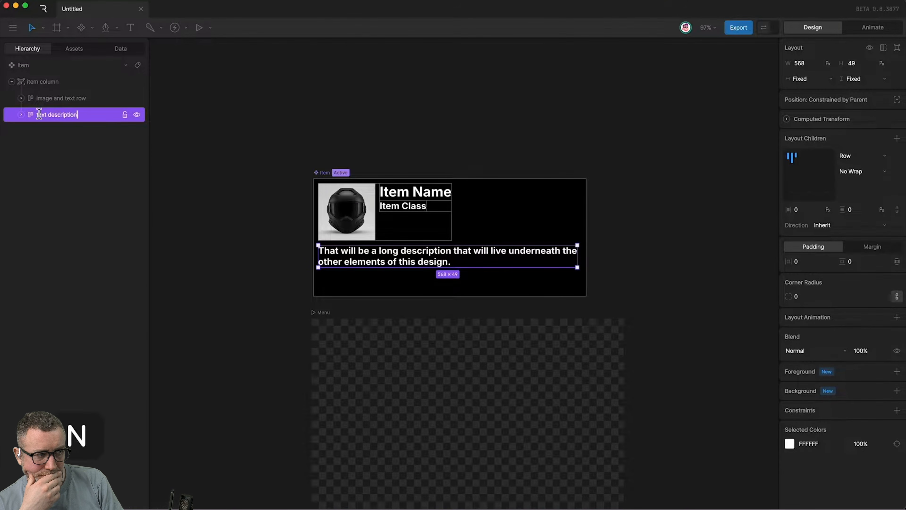
key("Return")
key("alt+Tab")
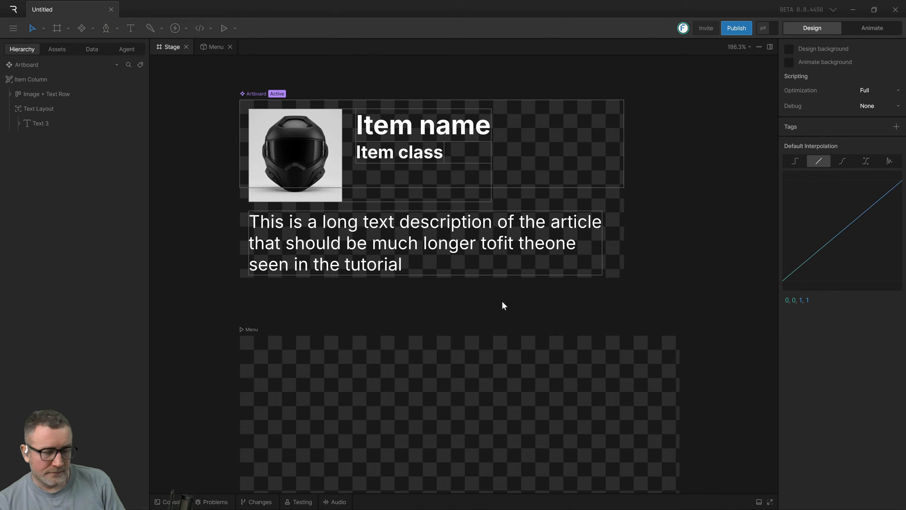
Compare the Item Column and its hierarchy with the tutorial video's version of the item component.
scroll(649, 227, "down", 5)
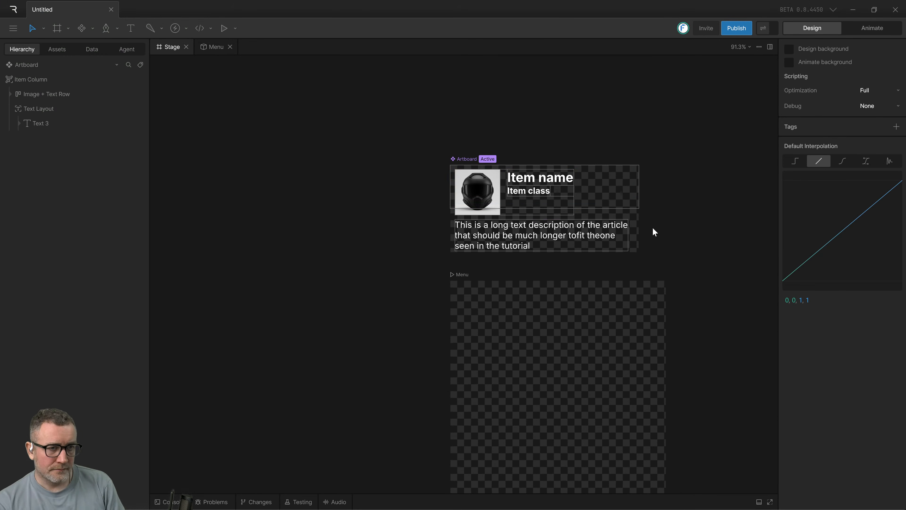
left_click(587, 203)
mouse_move(328, 123)
left_mouse_down()
mouse_move(738, 263)
mouse_move(628, 274)
left_mouse_up()
left_click(33, 94)
left_click(35, 79)
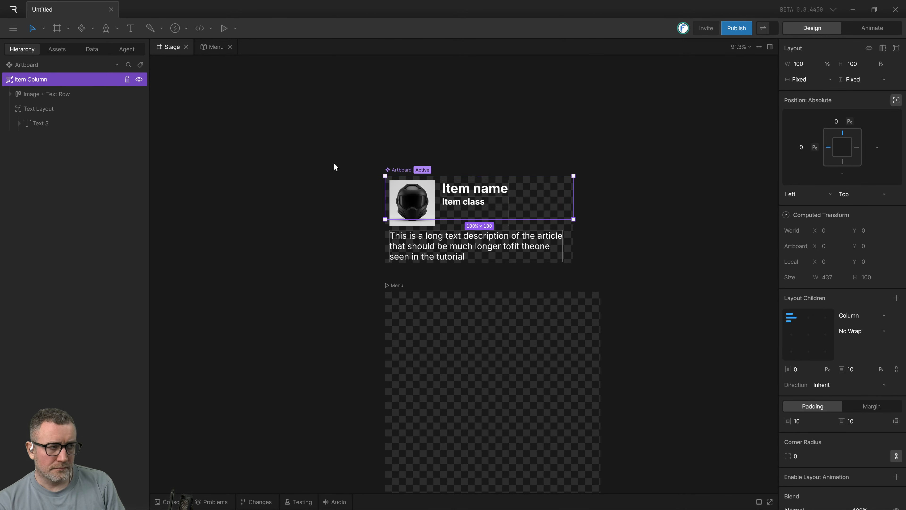
key("alt+Tab")
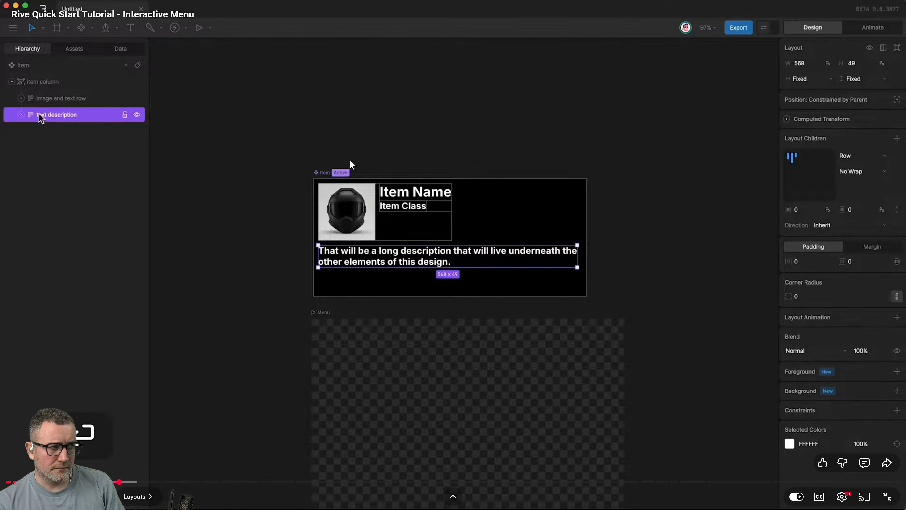
key("alt+Tab")
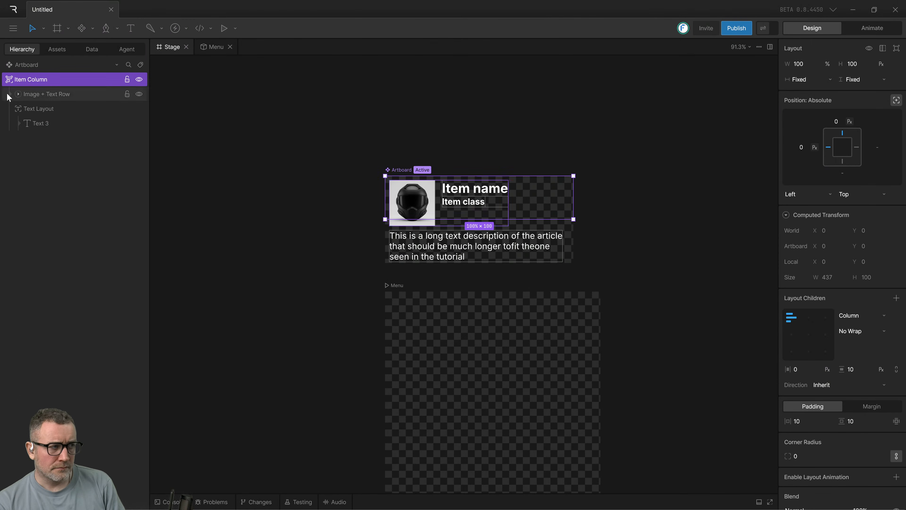
Collapse the Text Layout in the hierarchy so its text child is hidden.
left_click(9, 80)
left_click(9, 81)
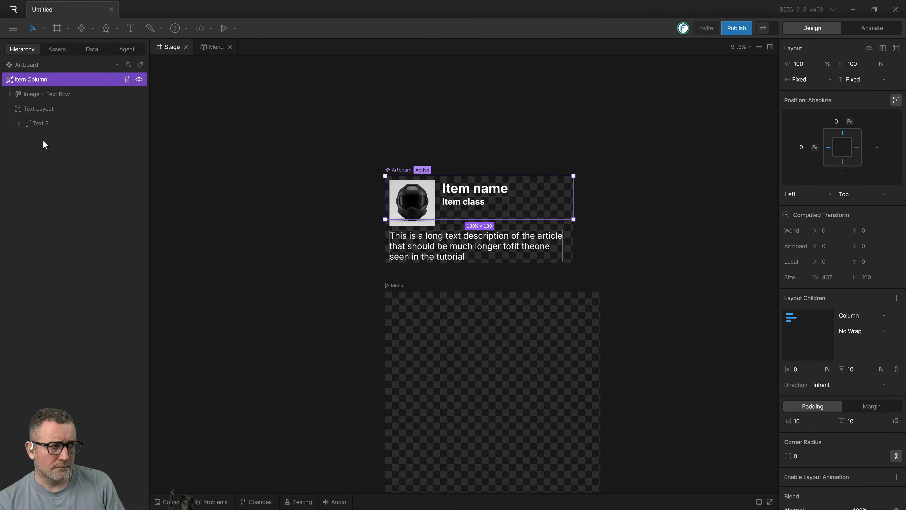
left_click(45, 125)
left_click(15, 111)
left_click(16, 110)
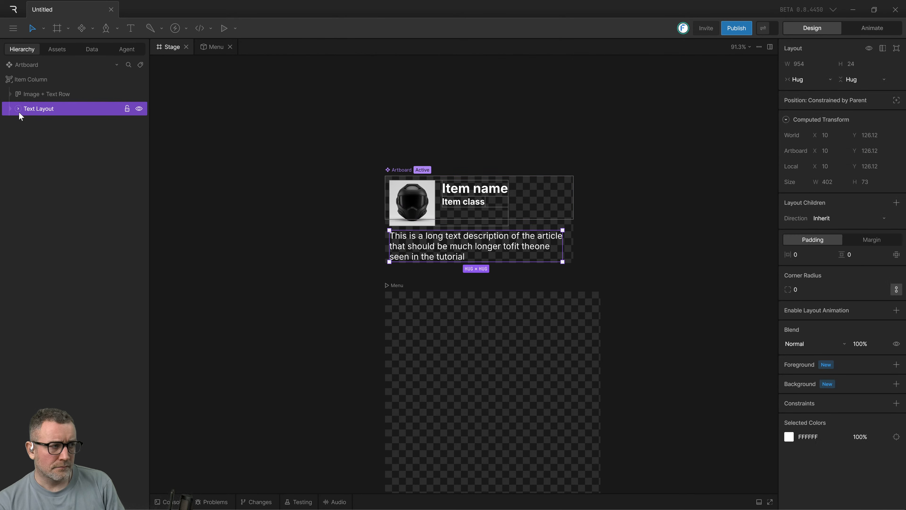
Try adding a background fill to the Item Column.
left_click(33, 81)
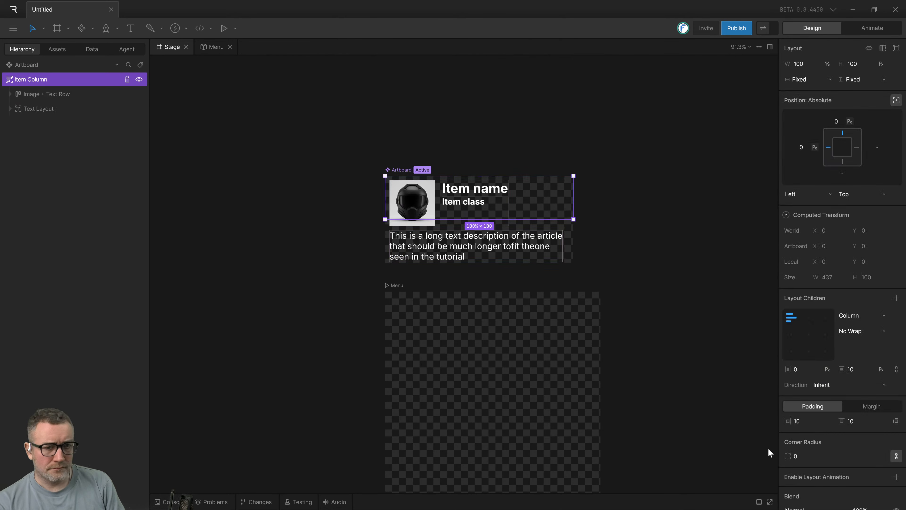
scroll(885, 378, "down", 3)
scroll(856, 500, "down", 1)
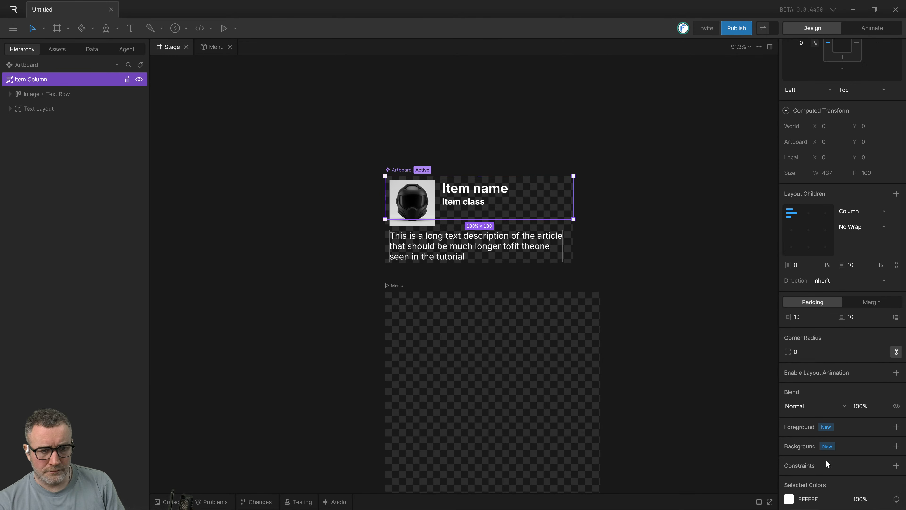
left_click(896, 446)
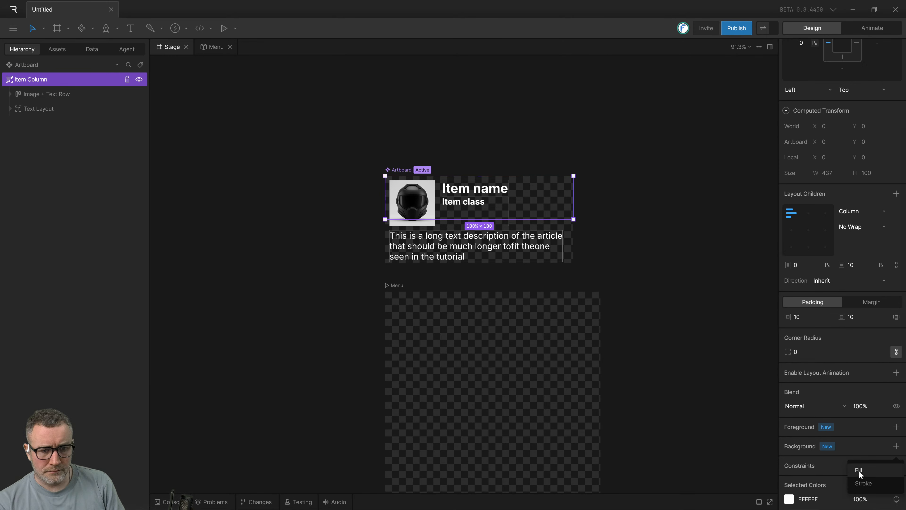
left_click(870, 471)
left_click(690, 270)
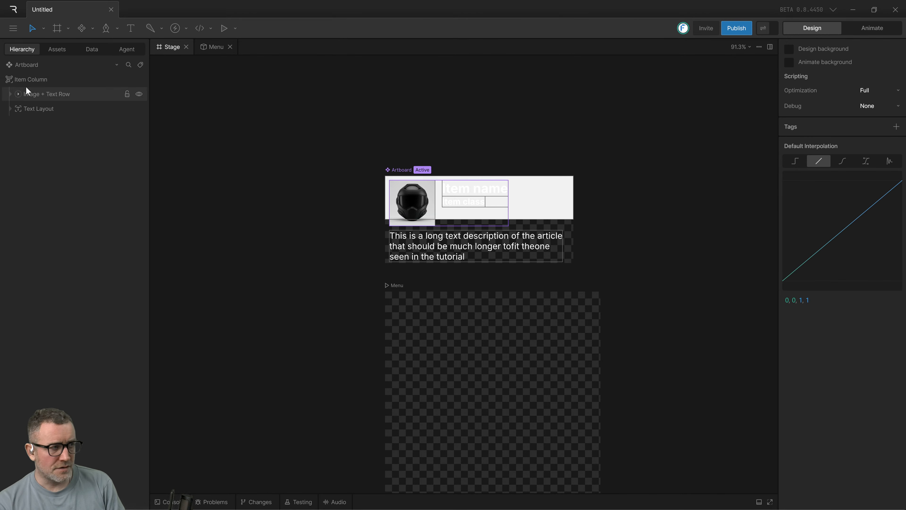
Remove the background fill from the Item Column.
left_click(28, 79)
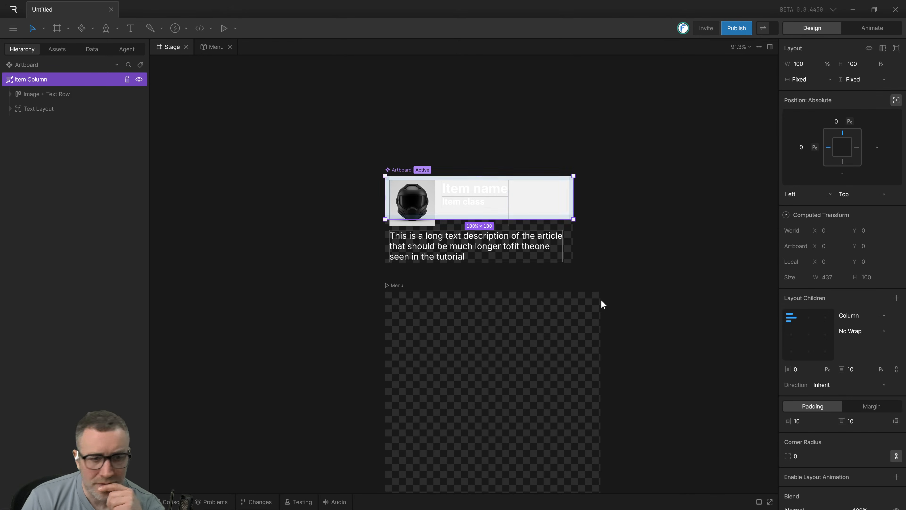
left_click(613, 292)
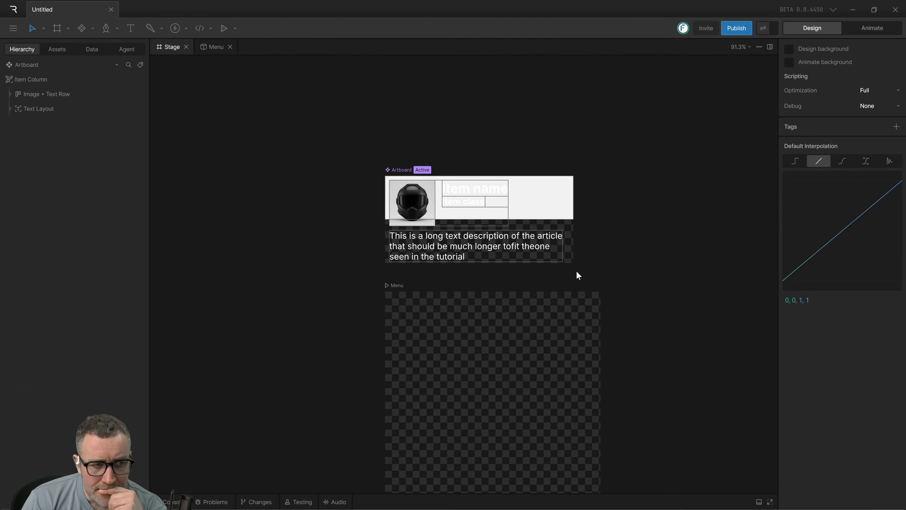
left_click(539, 198)
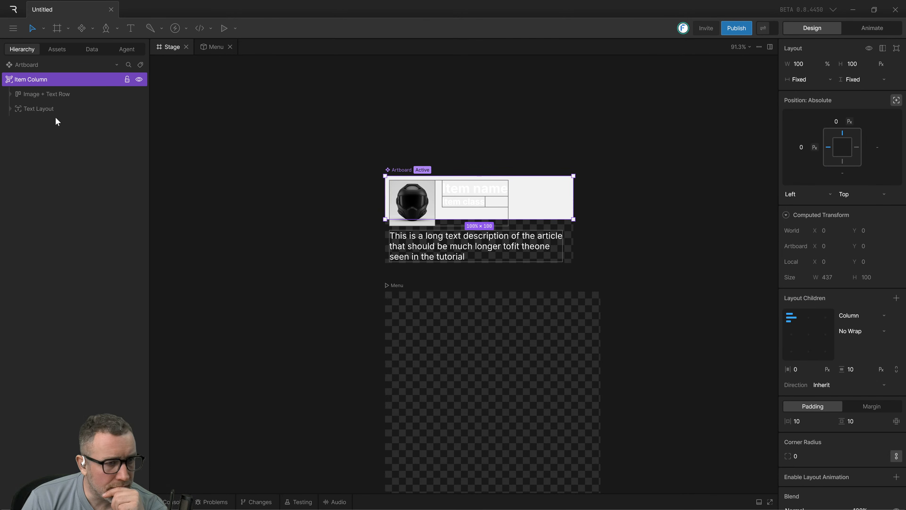
scroll(811, 372, "down", 4)
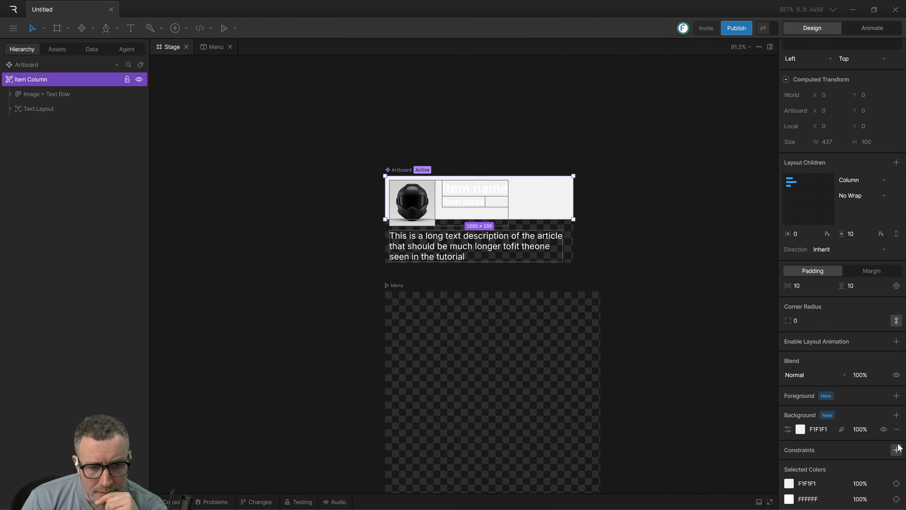
left_click(896, 429)
left_click(661, 306)
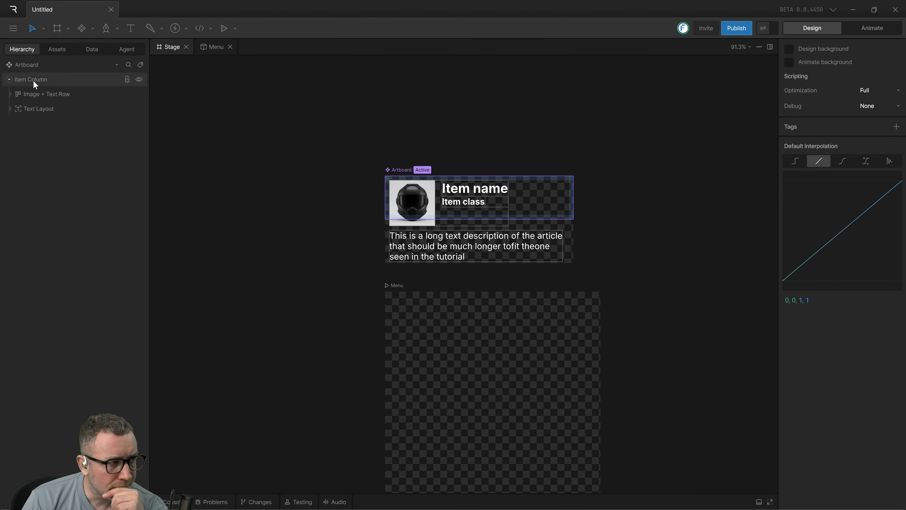
Stretch the Item Column down to the artboard's lower edge, making it 202 px high at 100% width.
left_click(29, 109)
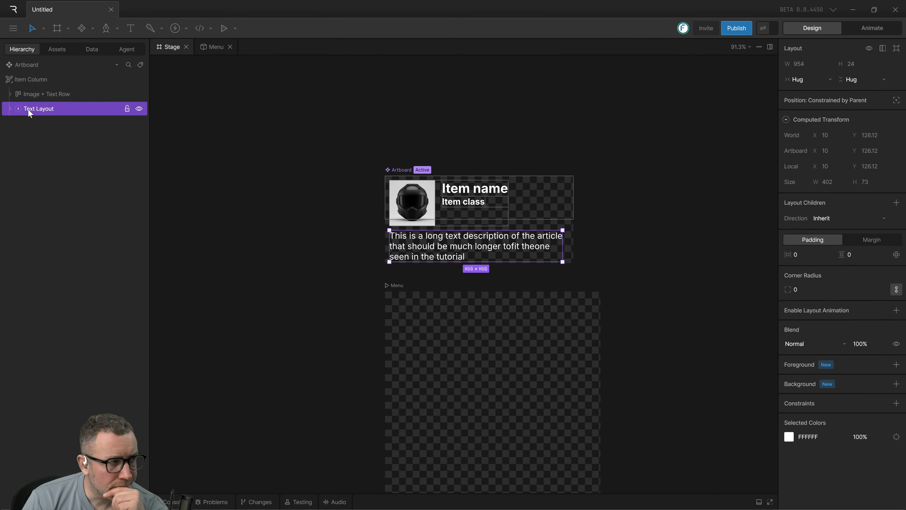
left_click(13, 79)
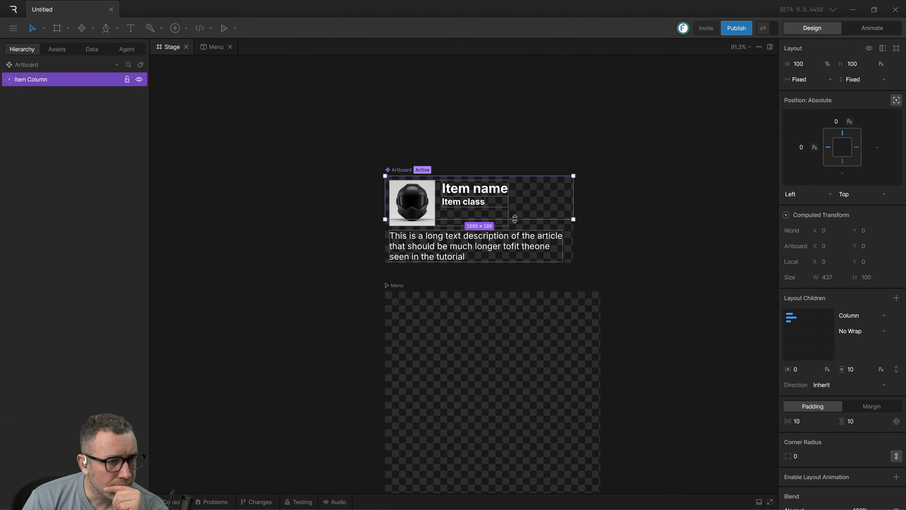
left_click(606, 232)
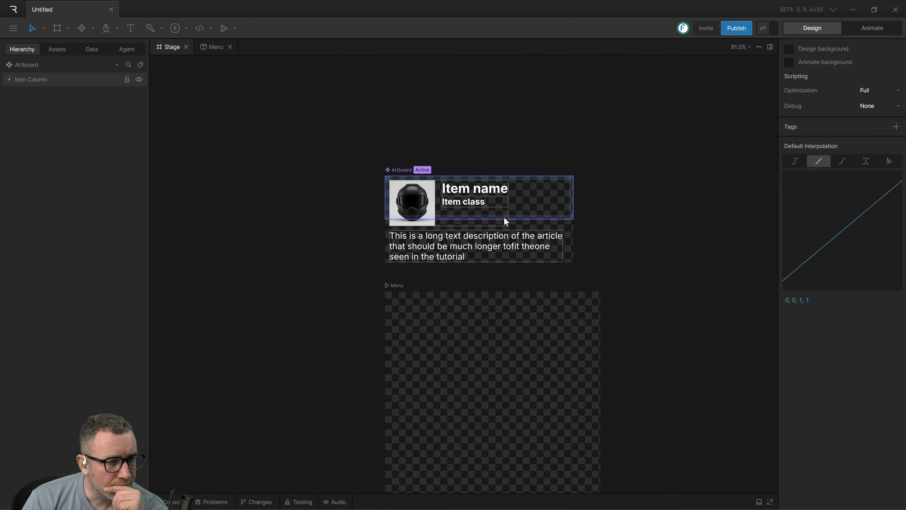
left_click(571, 213)
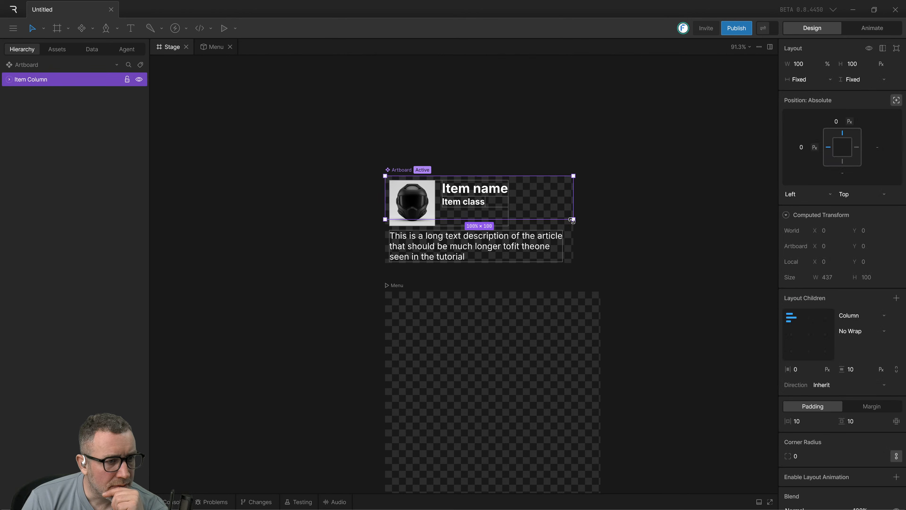
left_click_drag(571, 220, 571, 264)
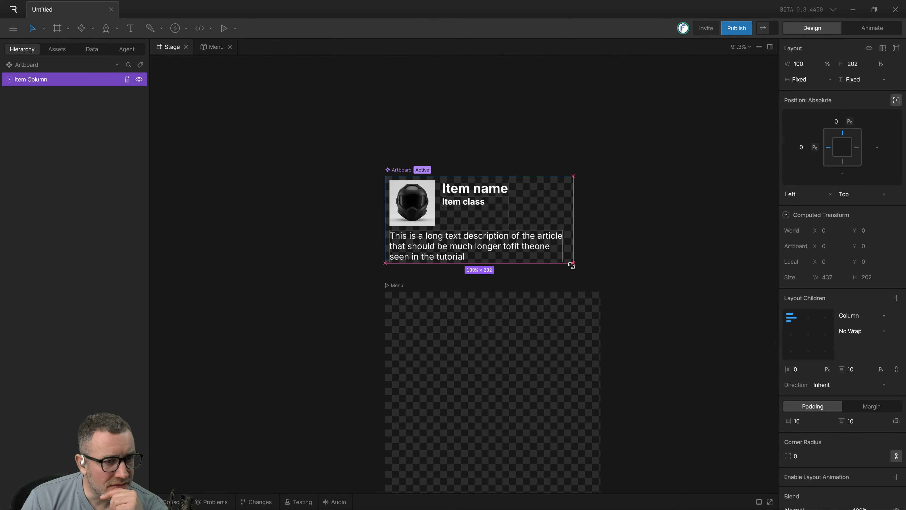
left_click(619, 269)
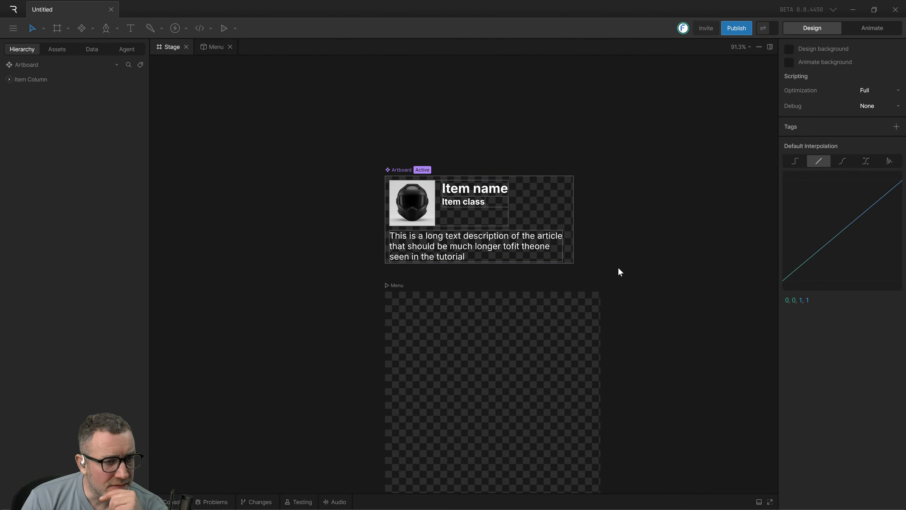
left_click(570, 263)
mouse_move(573, 235)
left_mouse_down()
mouse_move(469, 248)
mouse_move(688, 228)
mouse_move(643, 228)
mouse_move(604, 242)
mouse_move(657, 239)
mouse_move(573, 236)
left_mouse_up()
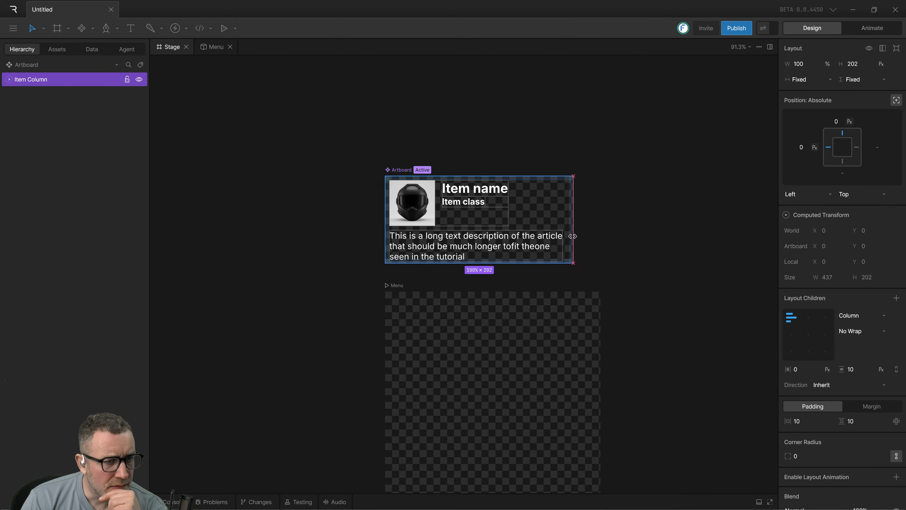
left_click(590, 250)
Add a solid background fill to the Item Column and make it black.
left_click(555, 220)
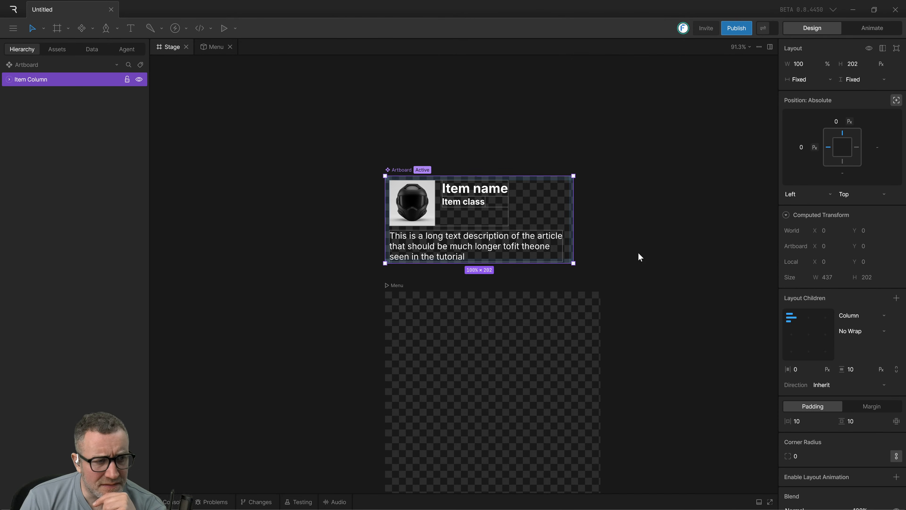
scroll(882, 475, "down", 3)
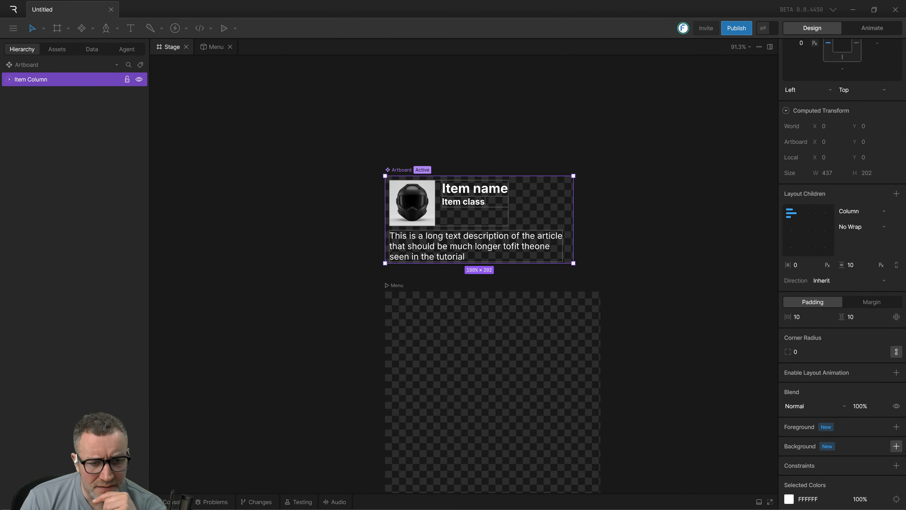
left_click(896, 446)
left_click(865, 471)
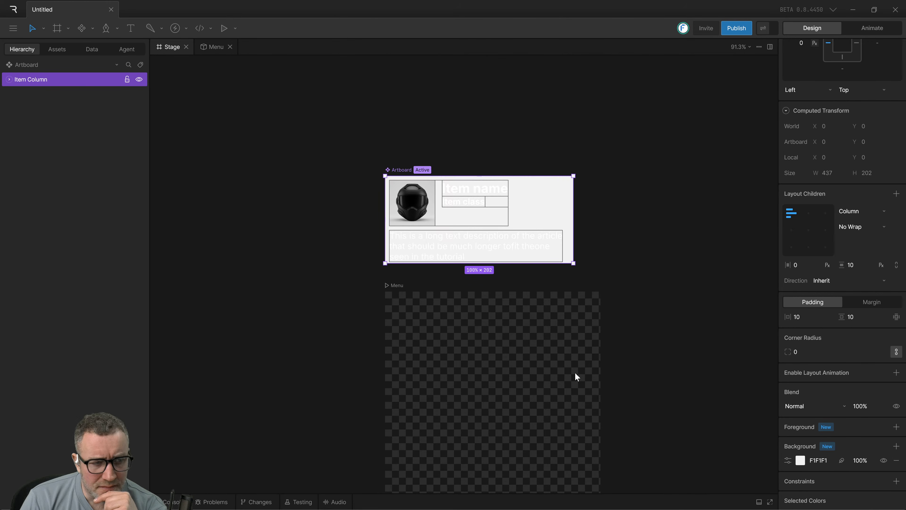
left_click(801, 460)
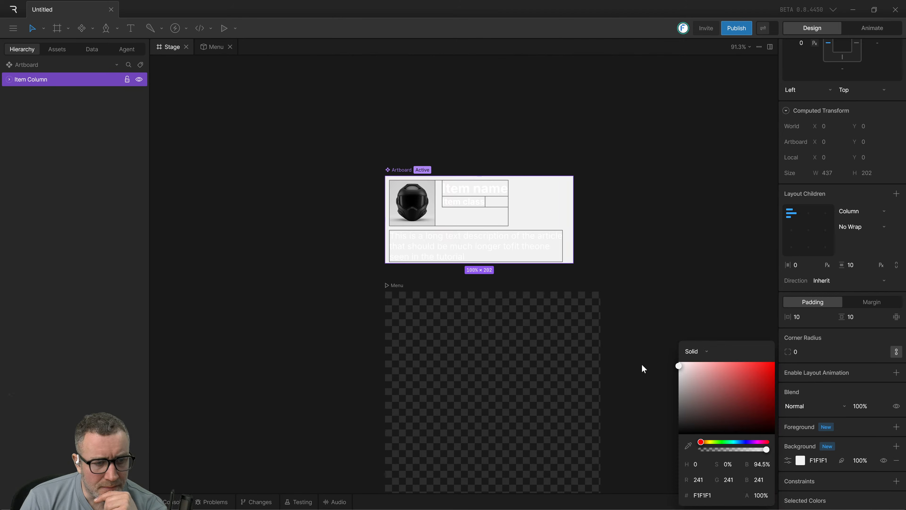
left_click_drag(695, 387, 659, 466)
left_click(638, 294)
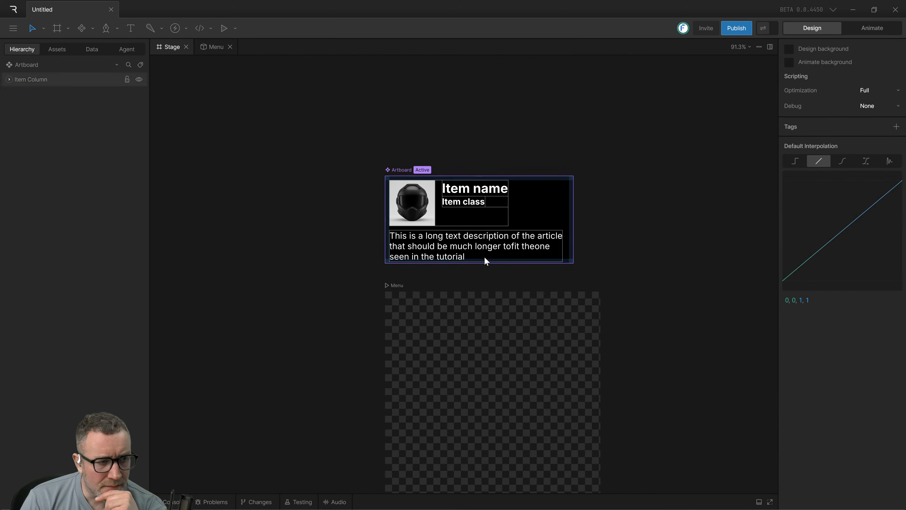
Set the font size of the long description text under the helmet image to 15.
left_click(463, 256)
left_click(460, 252)
left_click(460, 251)
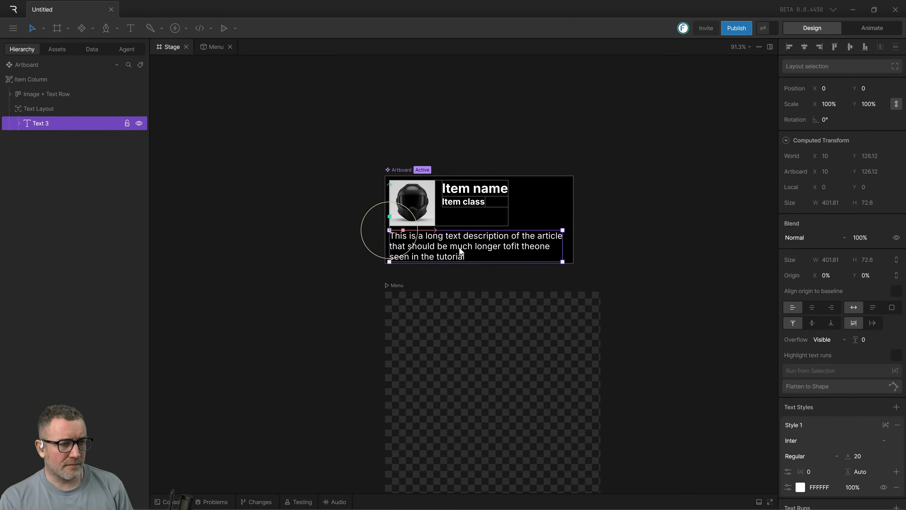
double_click(460, 252)
key("ctrl+a")
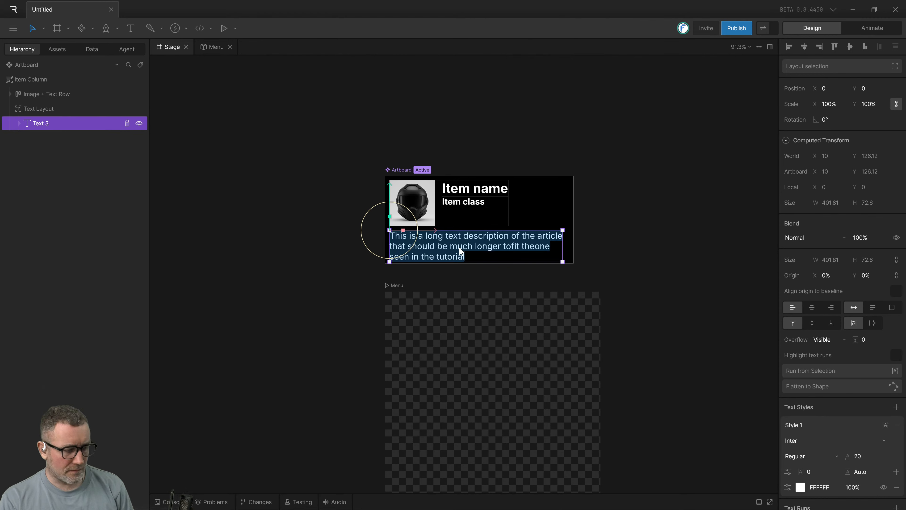
scroll(851, 446, "down", 6)
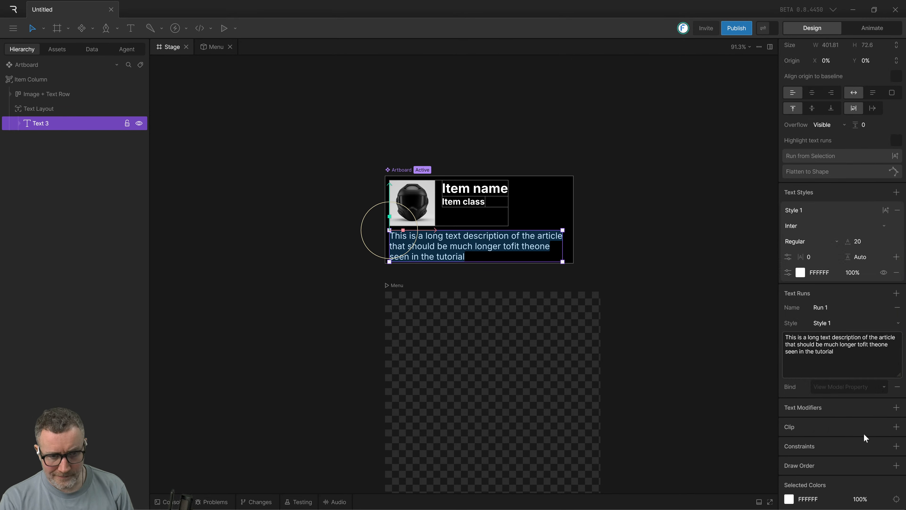
scroll(864, 439, "up", 4)
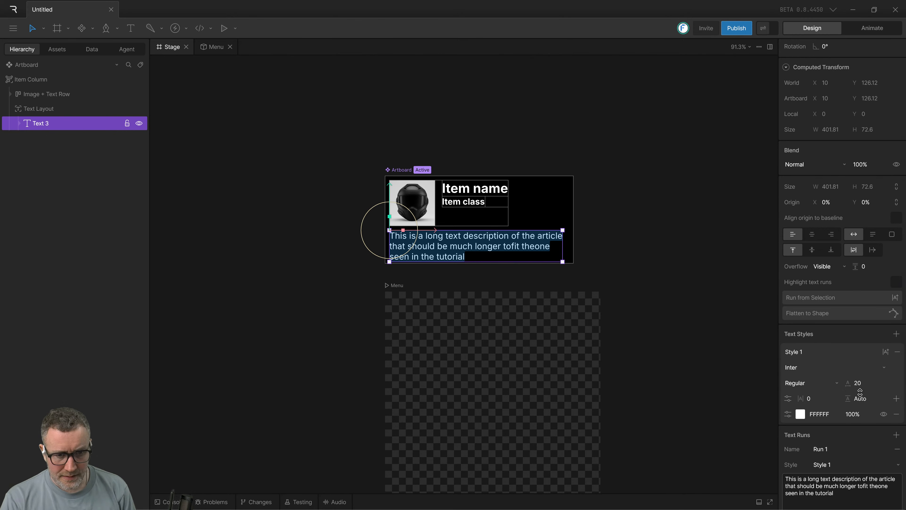
left_click(860, 384)
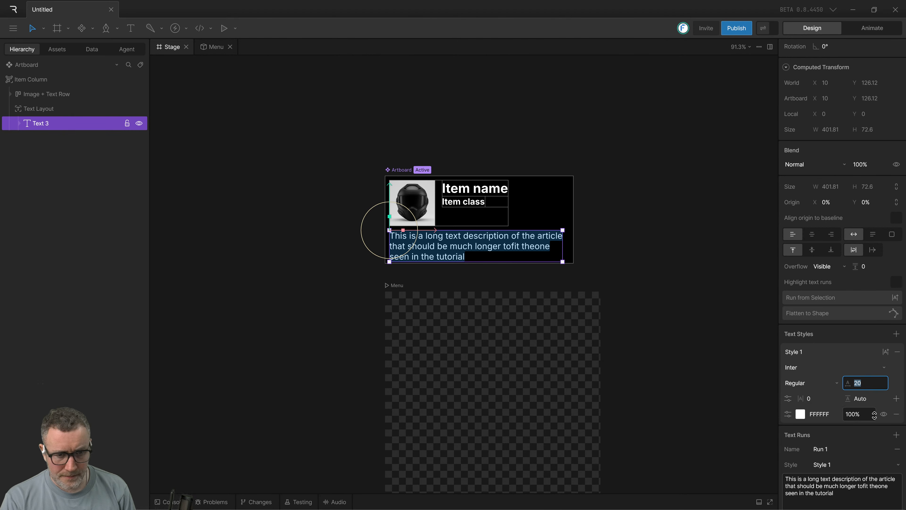
type("15")
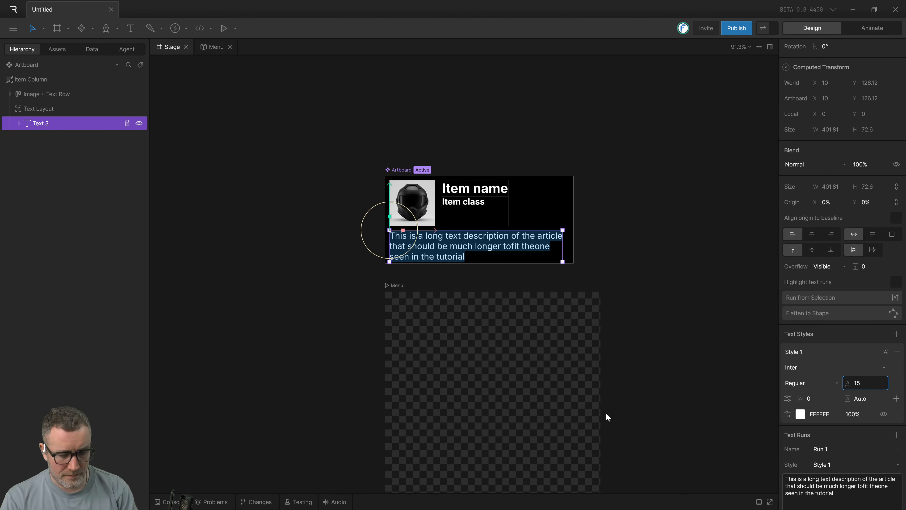
key("Return")
left_click(650, 391)
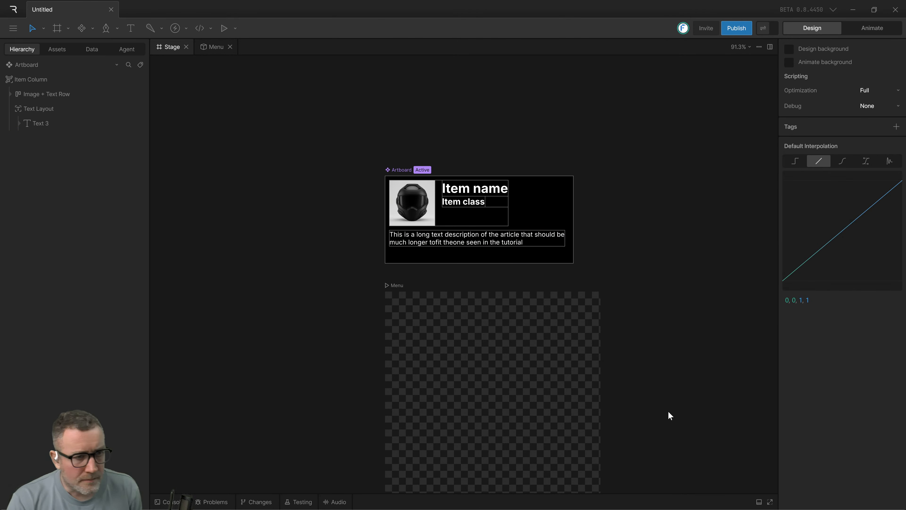
Watch in the tutorial video how the "text description" row's sizing and padding are set up, and return to Rive.
key("alt+Tab")
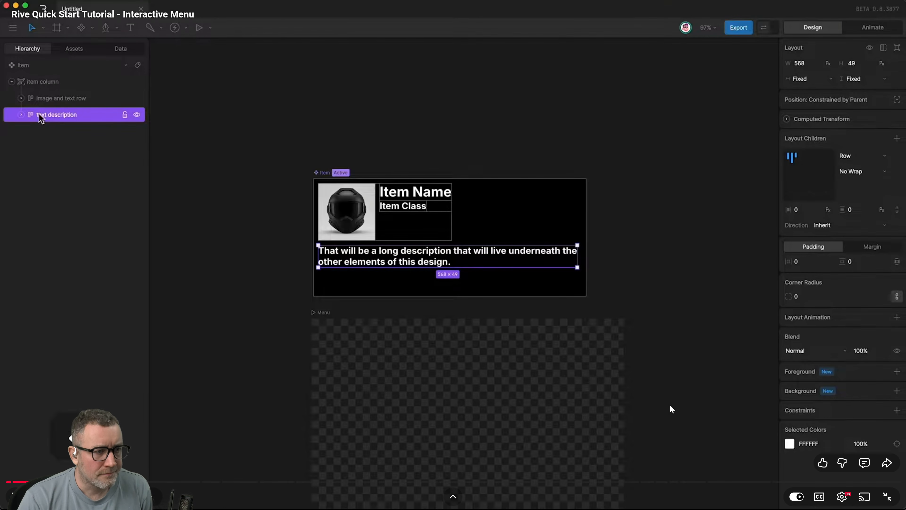
key("alt+Tab")
left_click(459, 242)
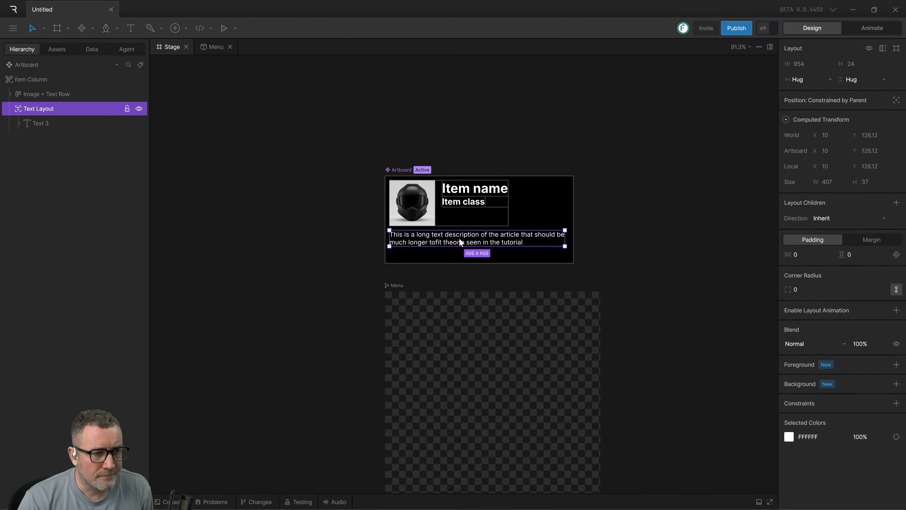
left_click(459, 241)
key("alt+Tab")
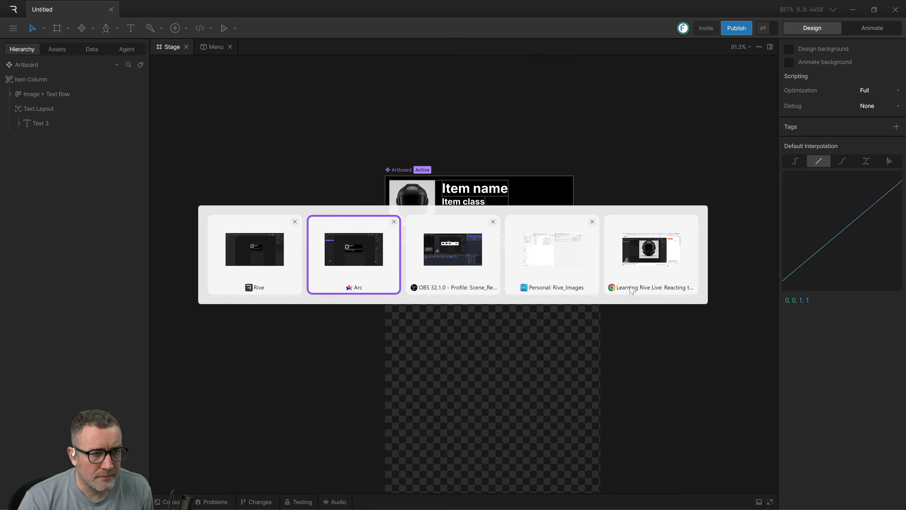
left_click(448, 299)
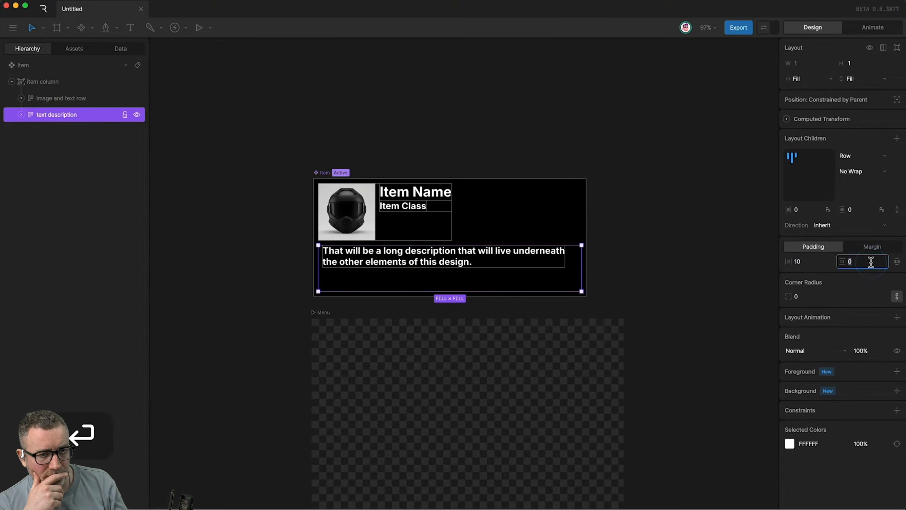
left_click(449, 299)
key("alt+Tab")
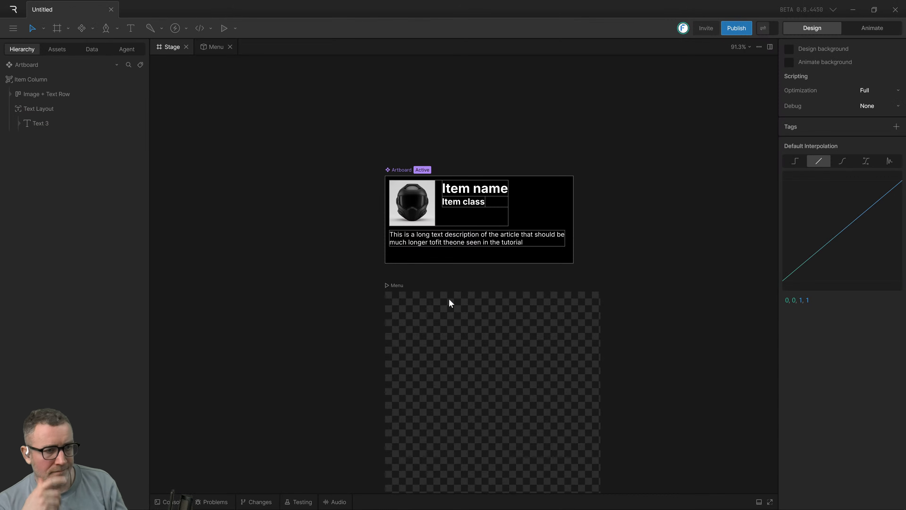
key("alt+Tab")
Examine the sizing, padding and background settings of the Item Column, the Image + Text Row and the Text Layout.
left_click(446, 249)
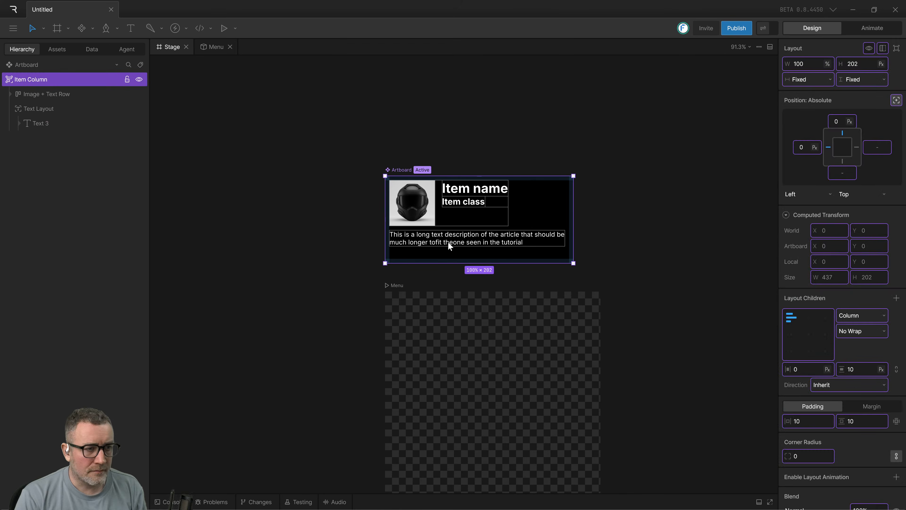
left_click(670, 243)
left_click(551, 243)
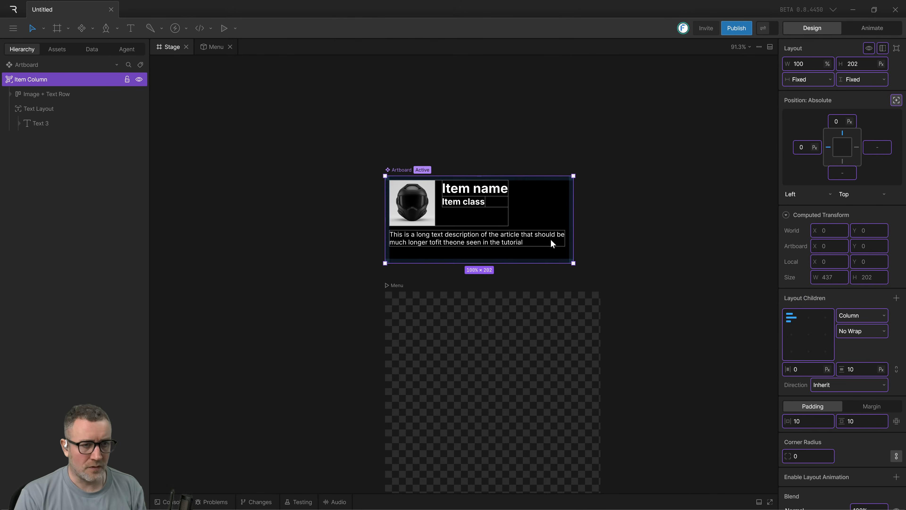
left_click(14, 112)
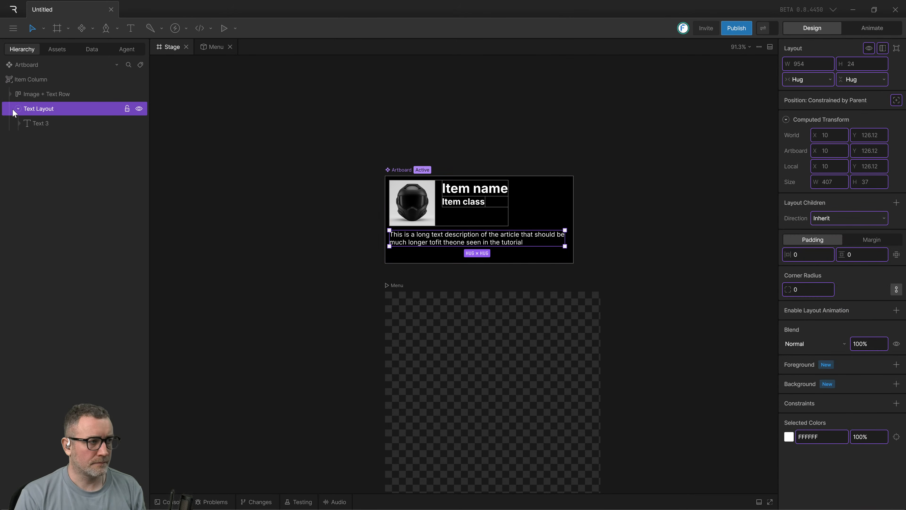
left_click(18, 109)
left_click(246, 147)
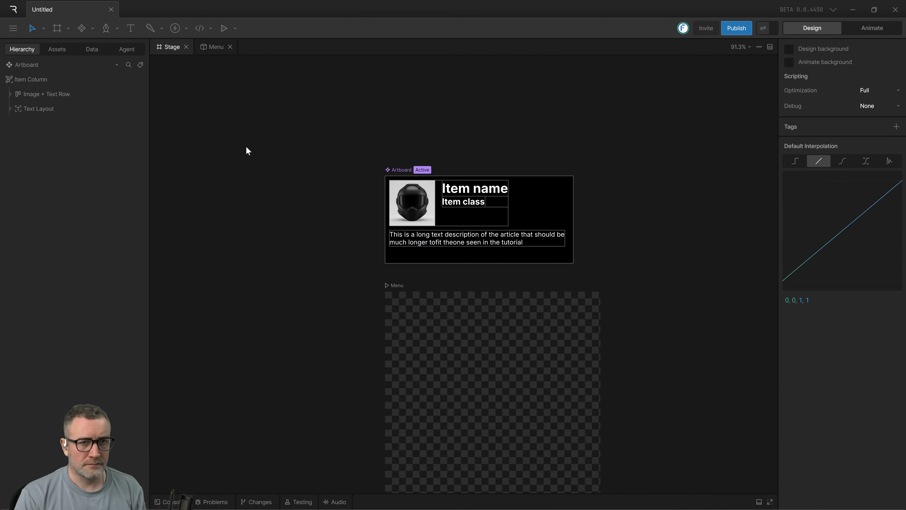
left_click_drag(334, 171, 214, 175)
left_click(348, 236)
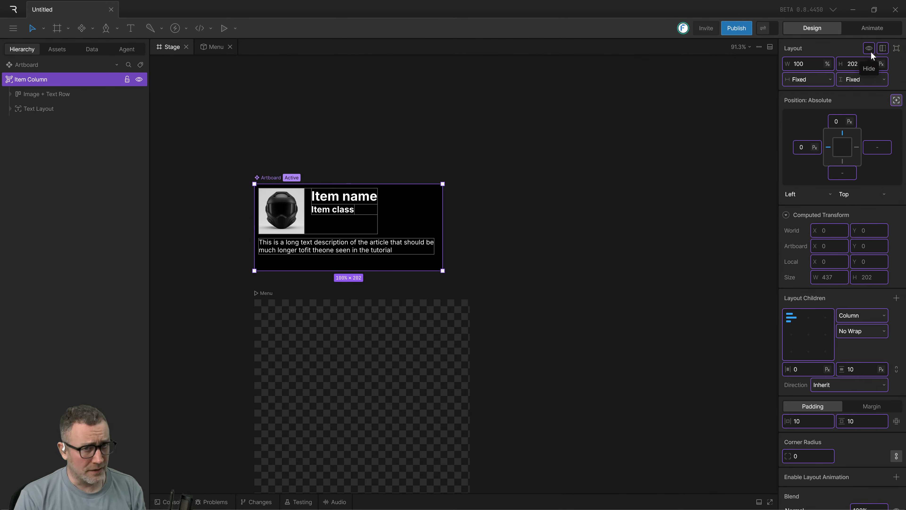
scroll(834, 335, "down", 4)
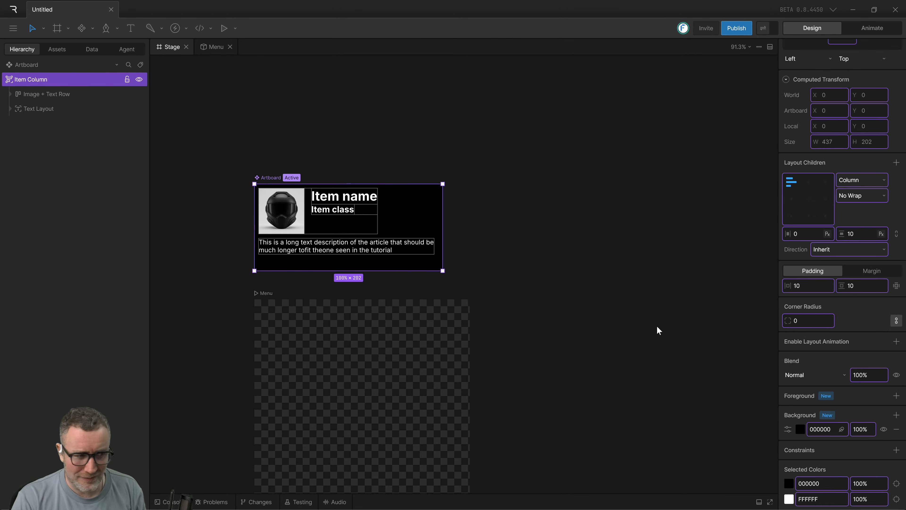
left_click_drag(657, 291, 722, 302)
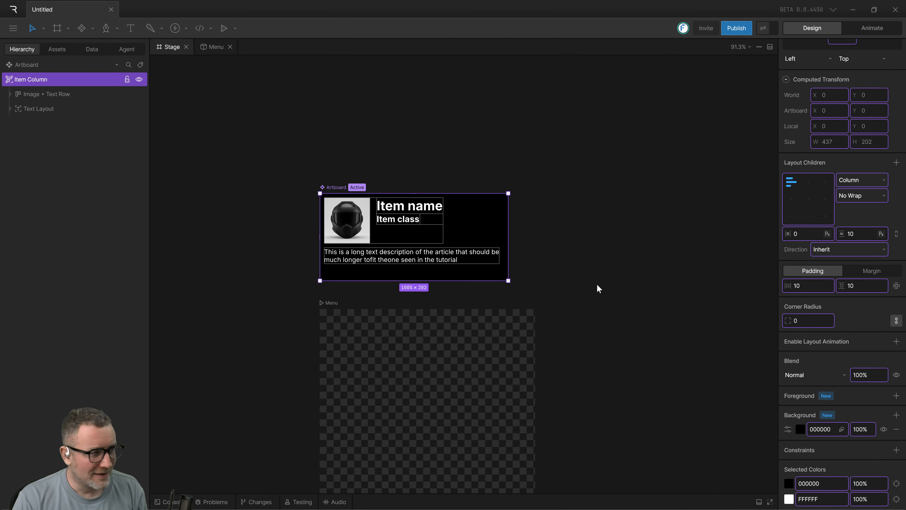
left_click(35, 93)
left_click(36, 79)
left_click(35, 92)
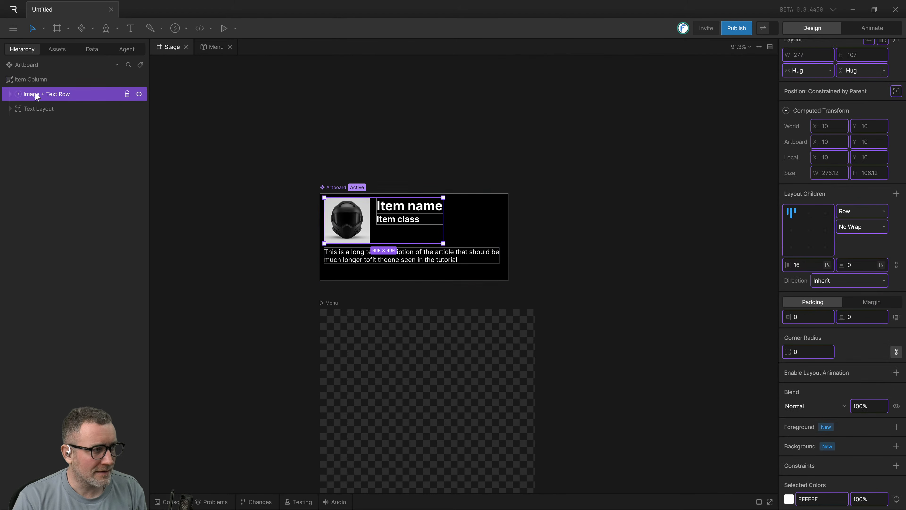
left_click(22, 67)
left_click(36, 80)
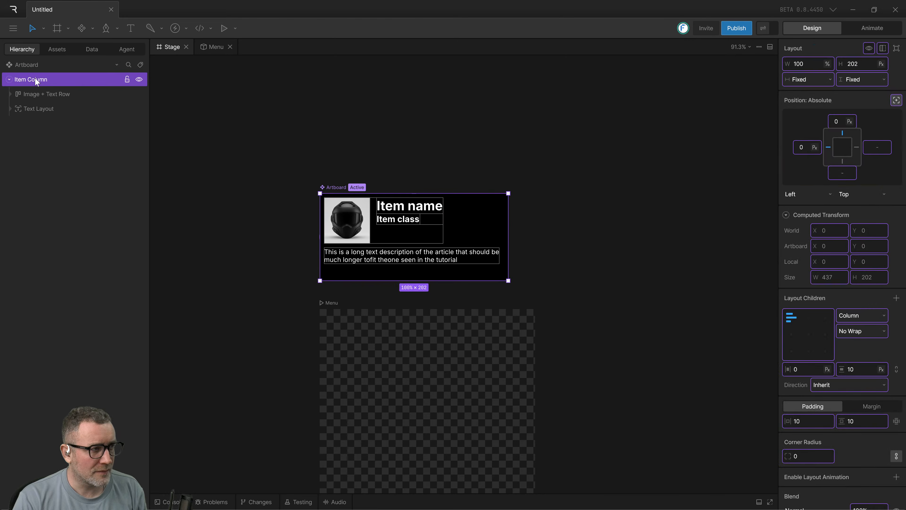
left_click(42, 93)
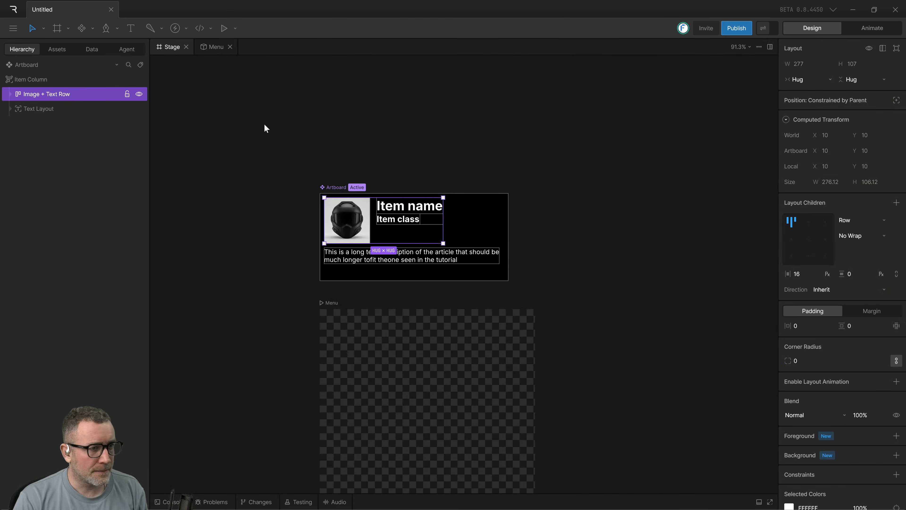
Watch in the tutorial video how a background fill is added to the "text description" row, and return to Rive.
key("alt+Tab")
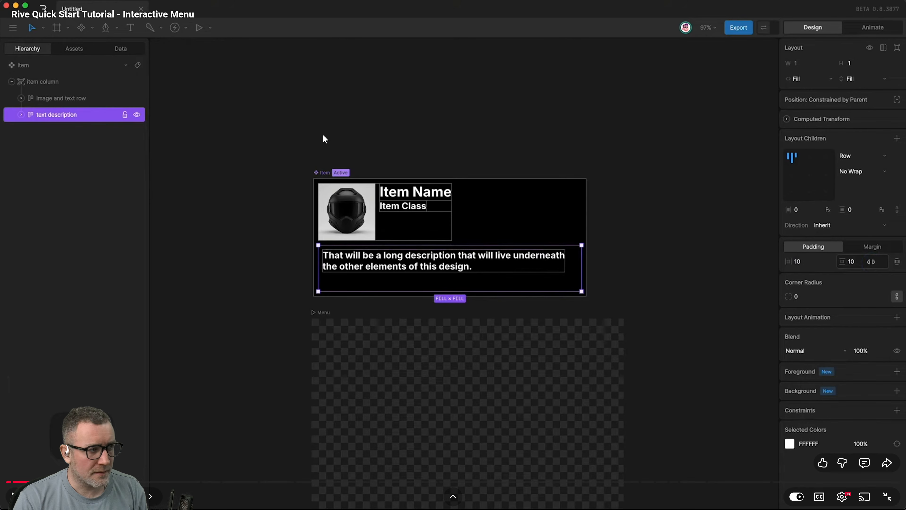
left_click(322, 134)
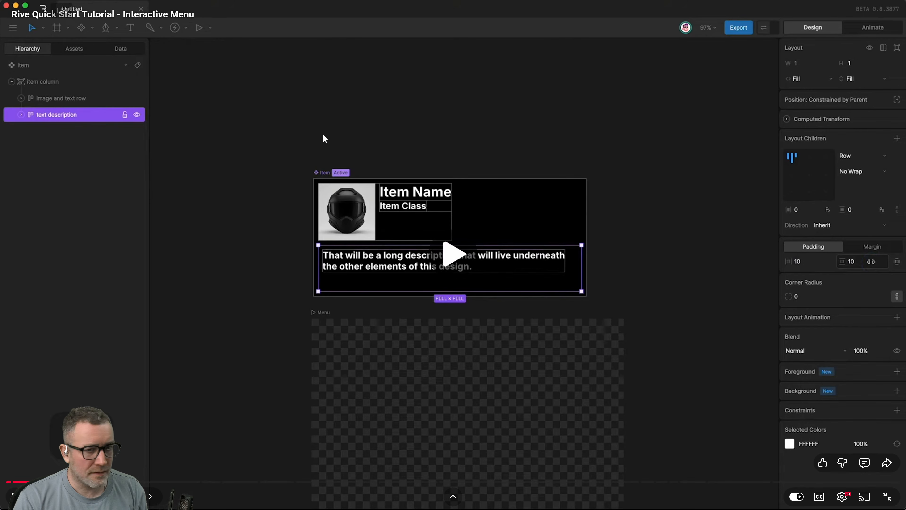
left_click(304, 136)
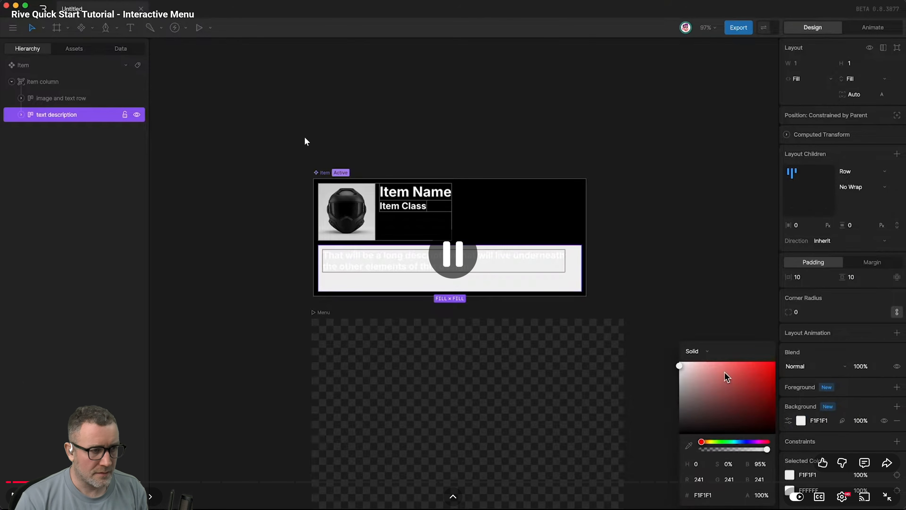
key("alt+Tab")
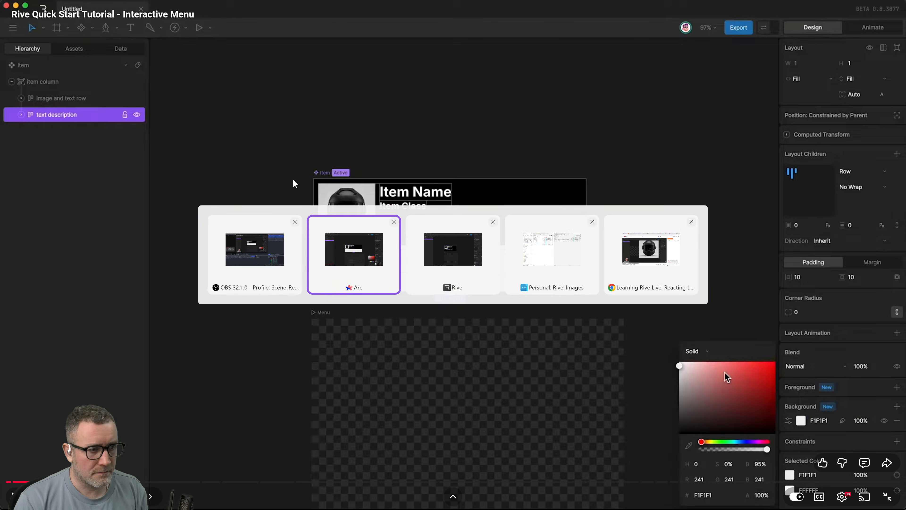
key("alt+Tab")
left_click(451, 260)
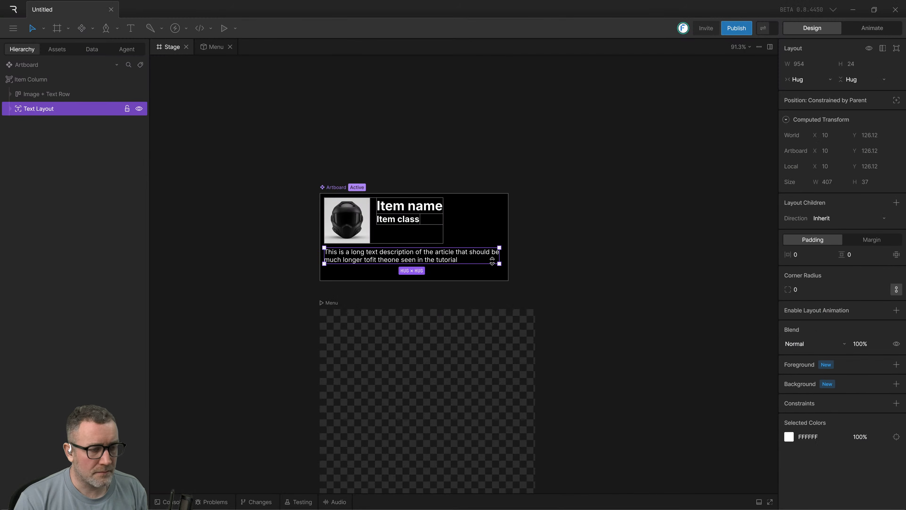
Set both the width and the height sizing of the Text Layout to Fill.
left_click(823, 79)
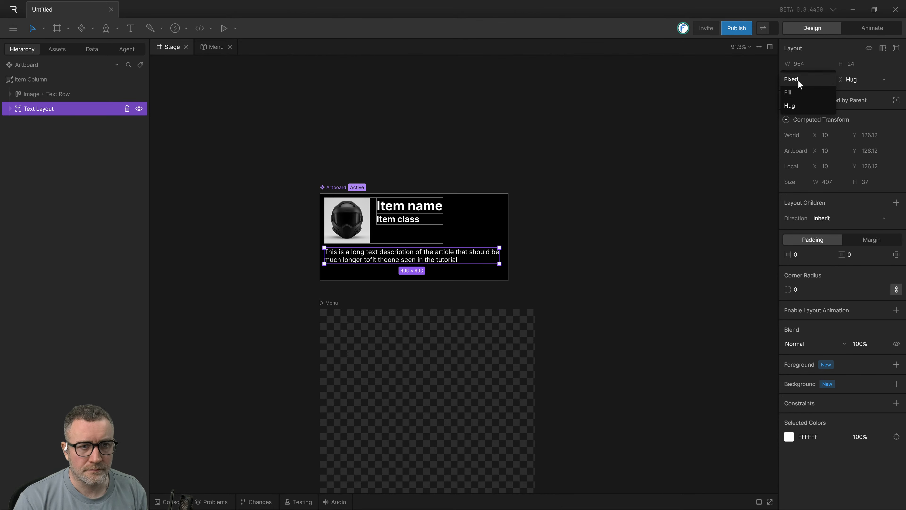
left_click(795, 92)
left_click(853, 79)
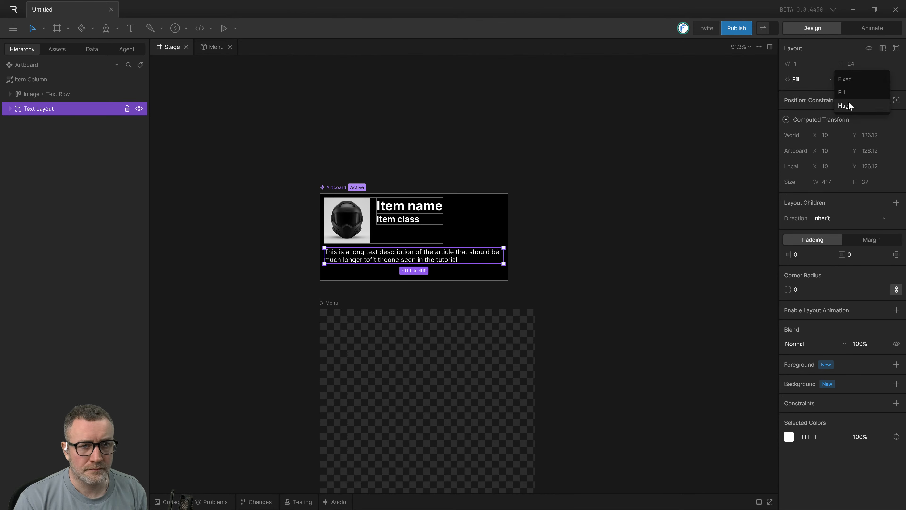
left_click(850, 93)
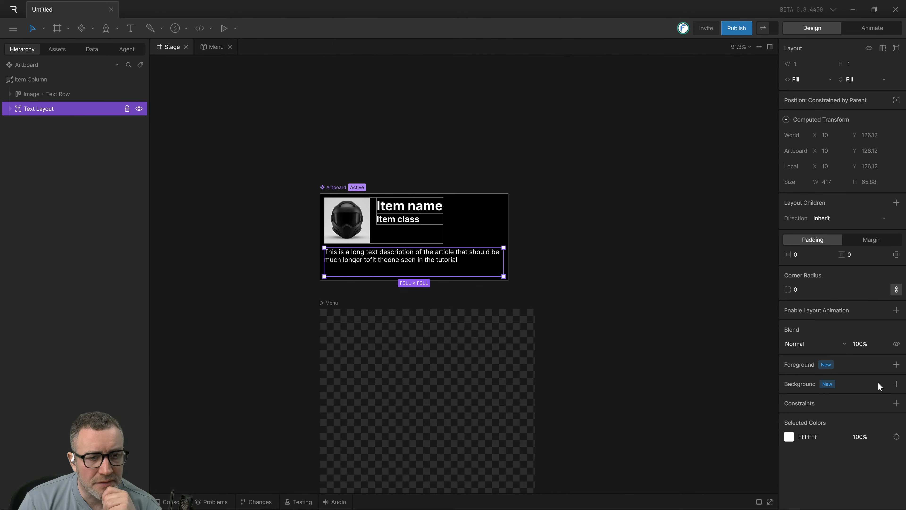
Add a solid background fill to the Text Layout and make it dark grey, 2A2A2A.
left_click(896, 384)
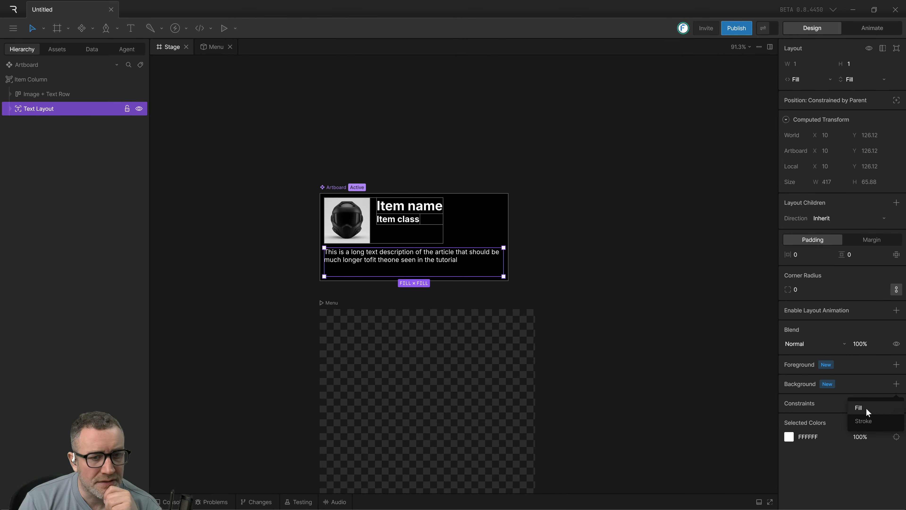
left_click(859, 407)
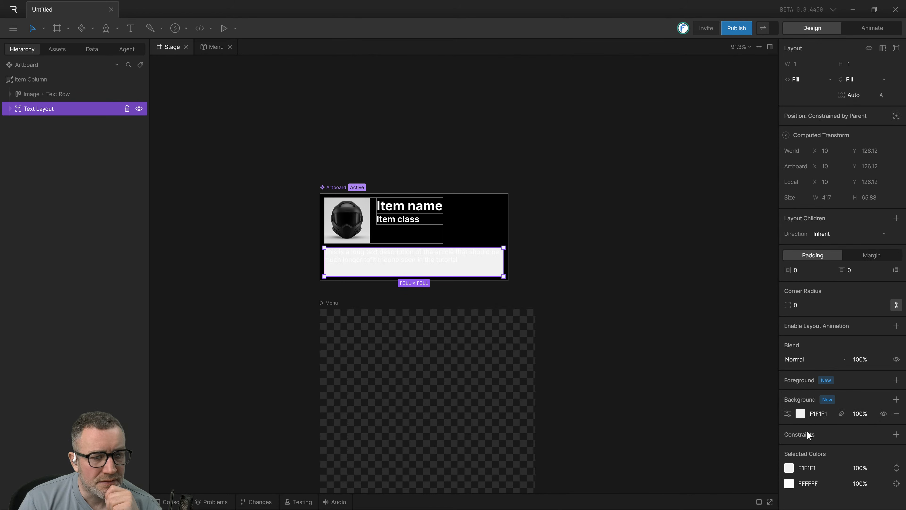
left_click(801, 413)
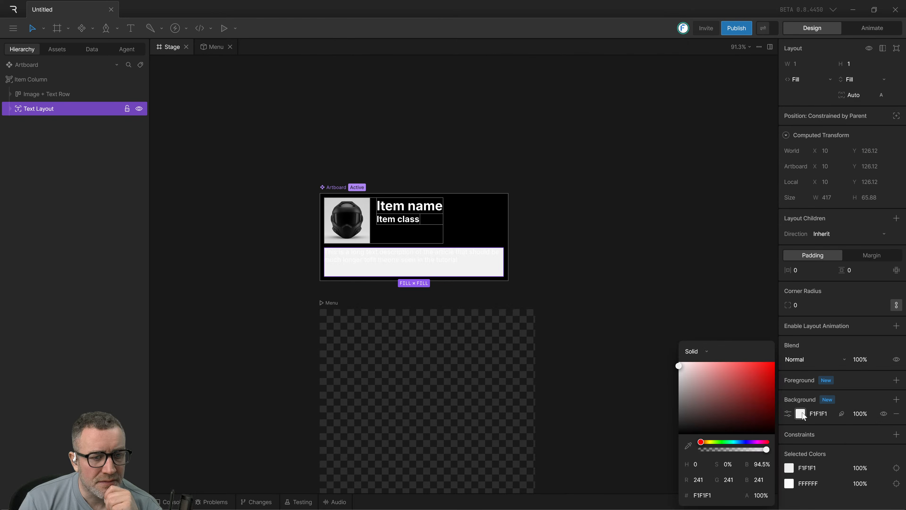
left_click_drag(683, 396, 659, 422)
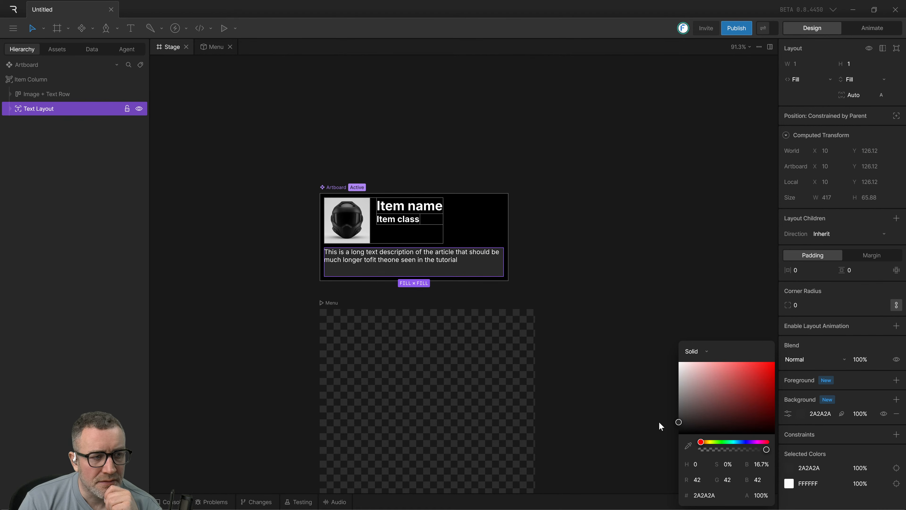
left_click(603, 399)
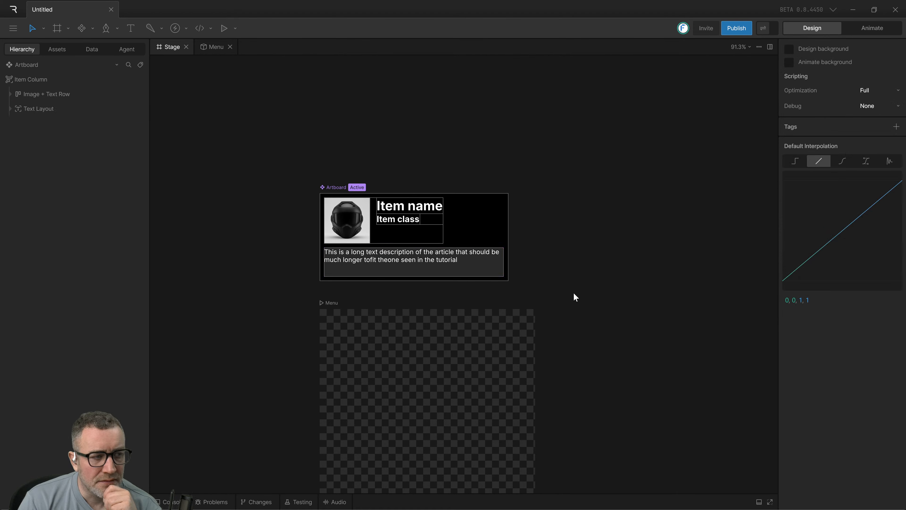
Set the Text Layout's horizontal and vertical padding to 10.
left_click(429, 269)
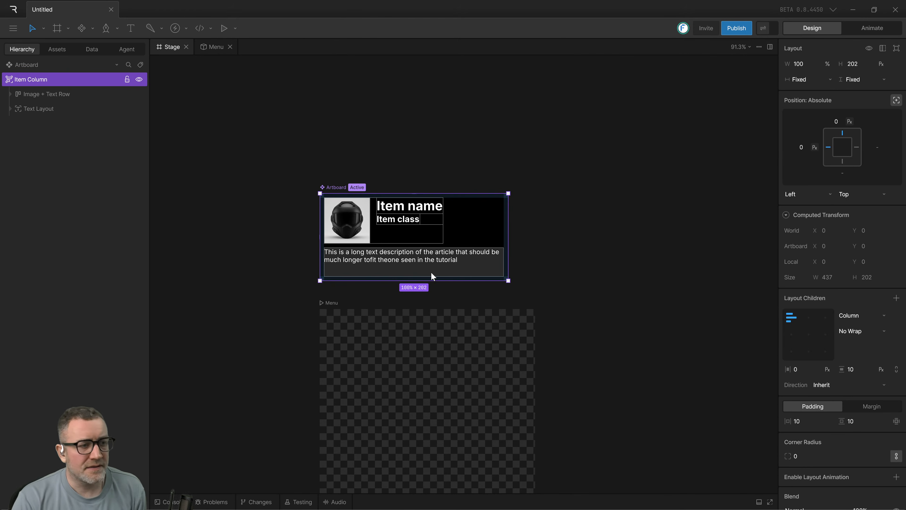
left_click(19, 95)
left_click(18, 108)
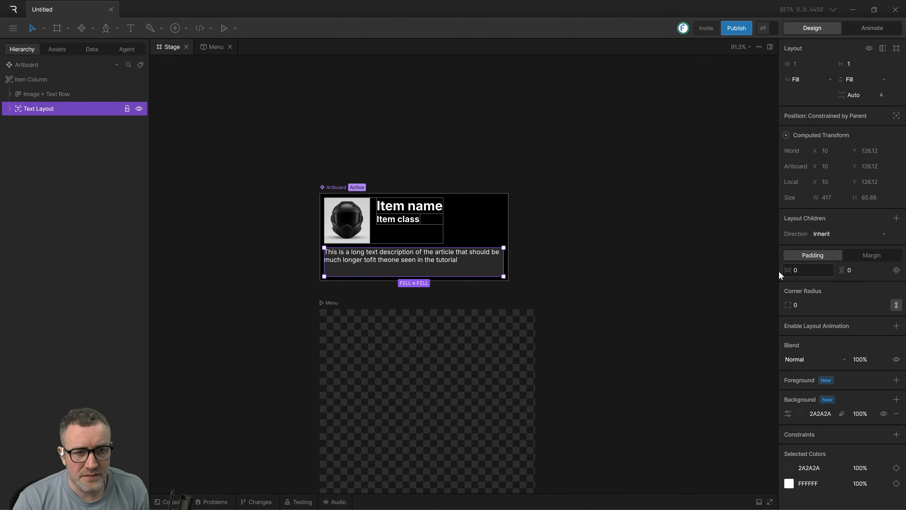
left_click(795, 270)
type("10")
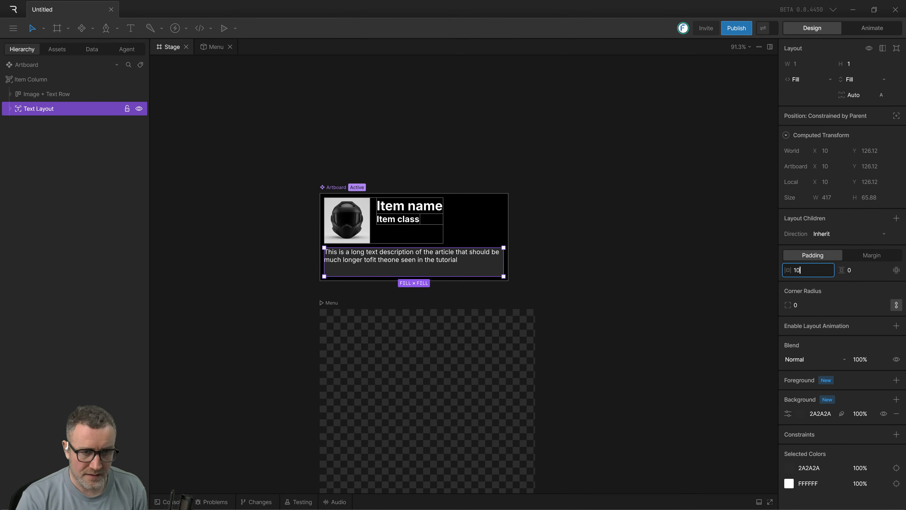
key("Tab")
type("10")
key("Return")
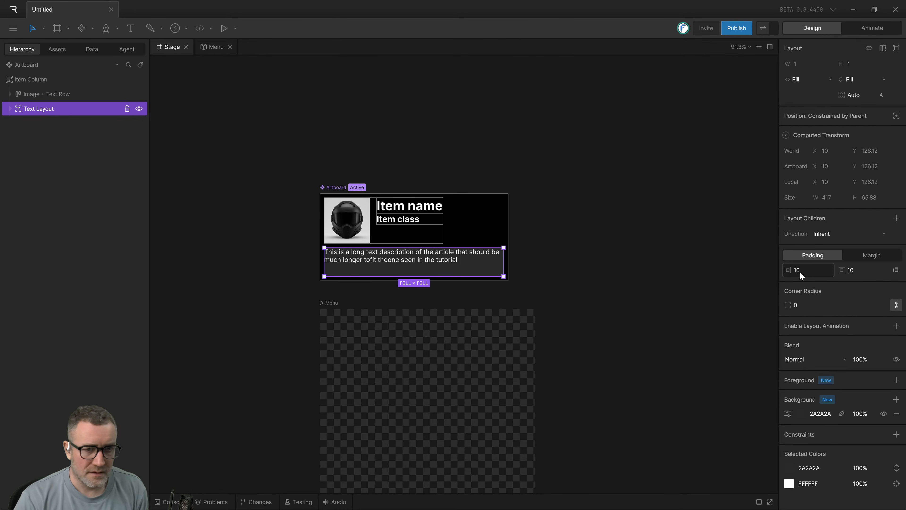
left_click(708, 288)
Wrap the Text Layout in a new row inside the Item Column and select the Text Layout within that row.
left_click(442, 255)
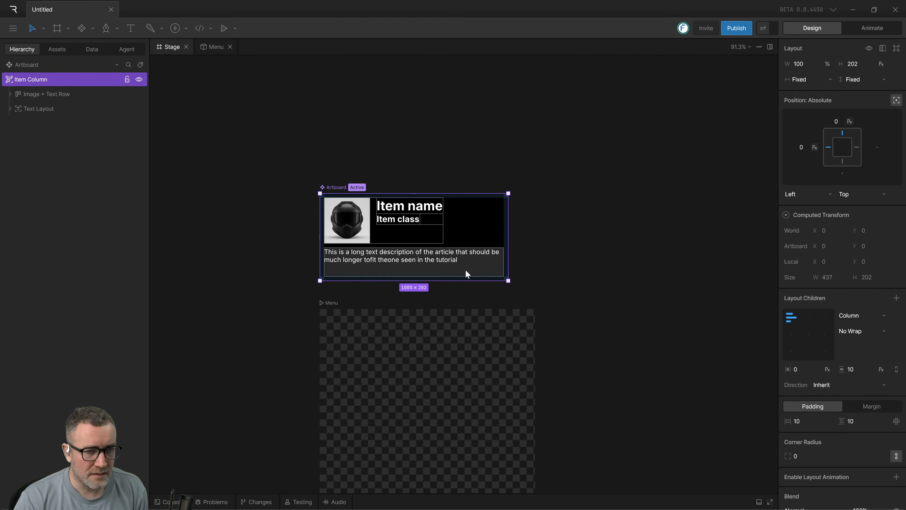
left_click(58, 113)
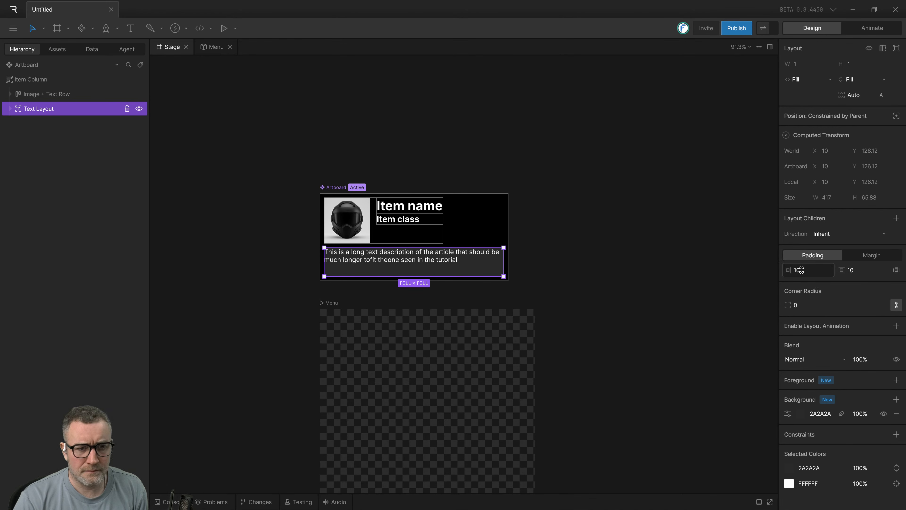
left_click(672, 289)
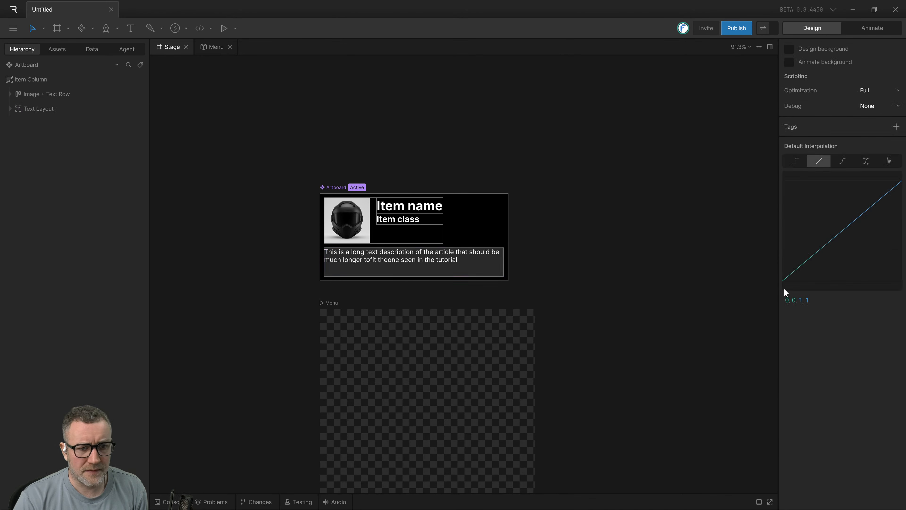
left_click(438, 264)
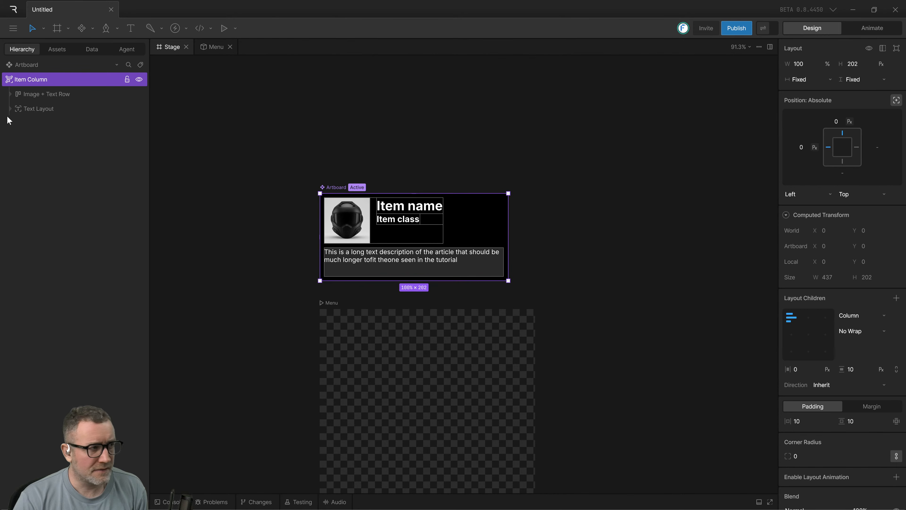
left_click(32, 109)
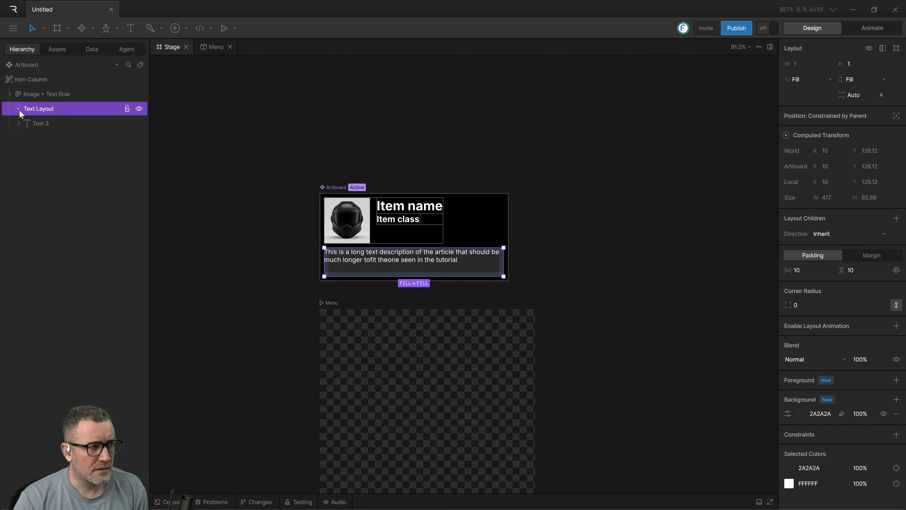
left_click(33, 81)
left_click(36, 109)
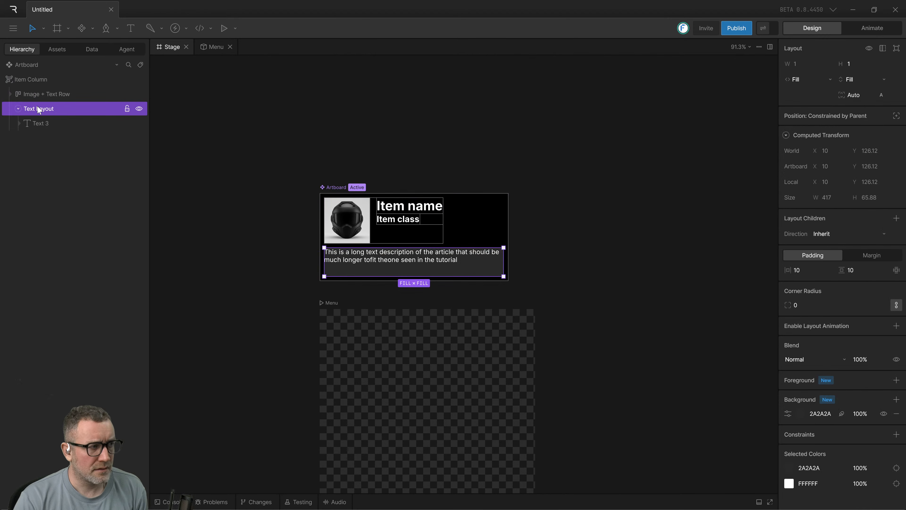
key("shift+a")
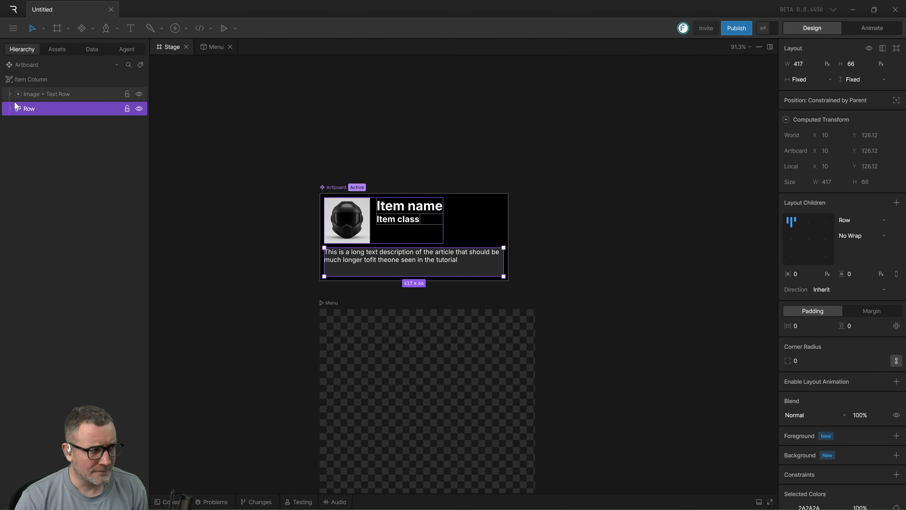
left_click(18, 109)
left_click(46, 123)
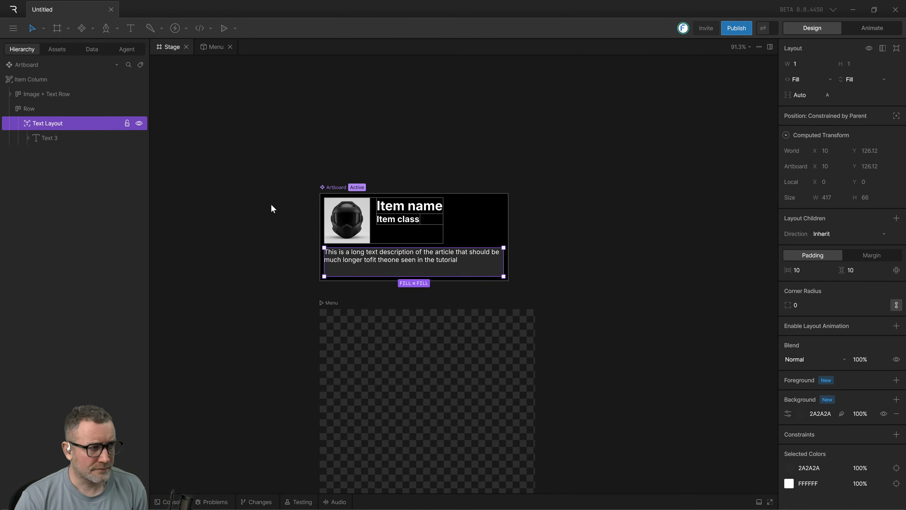
Remove the Text Layout's background fill and give the Row a solid dark grey background, 2C2C2C, instead.
left_click(896, 414)
left_click(54, 110)
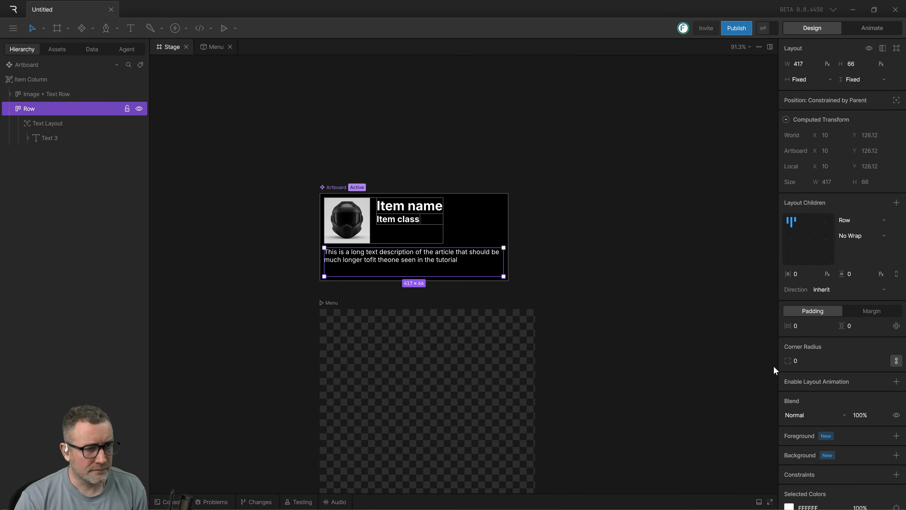
left_click(896, 454)
left_click(874, 480)
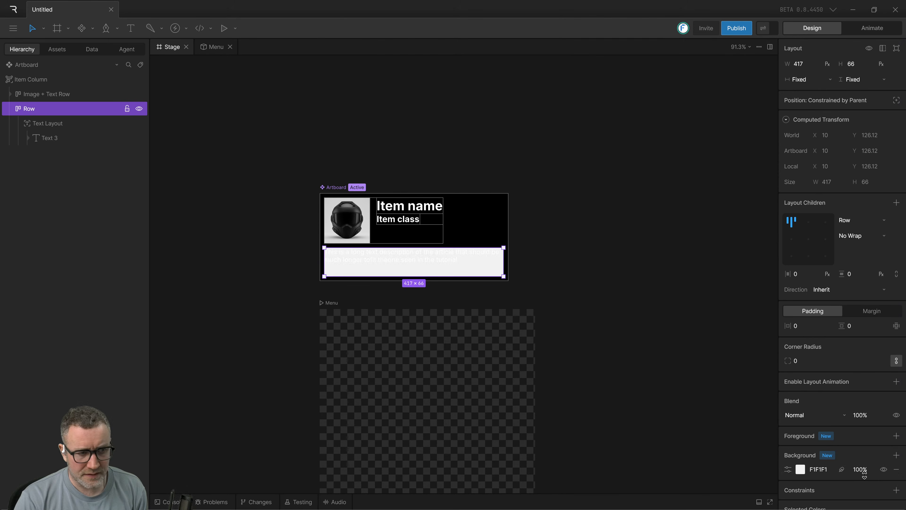
left_click(799, 469)
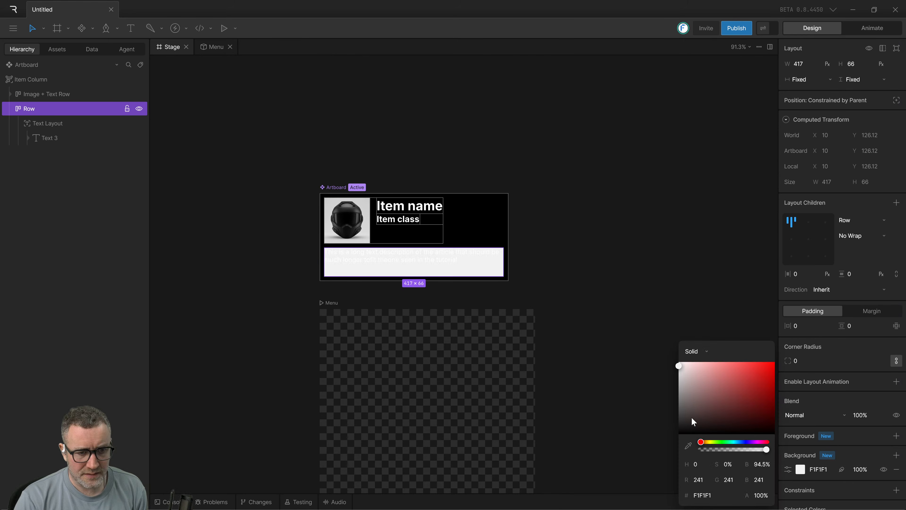
left_click_drag(692, 421, 657, 425)
left_click(606, 398)
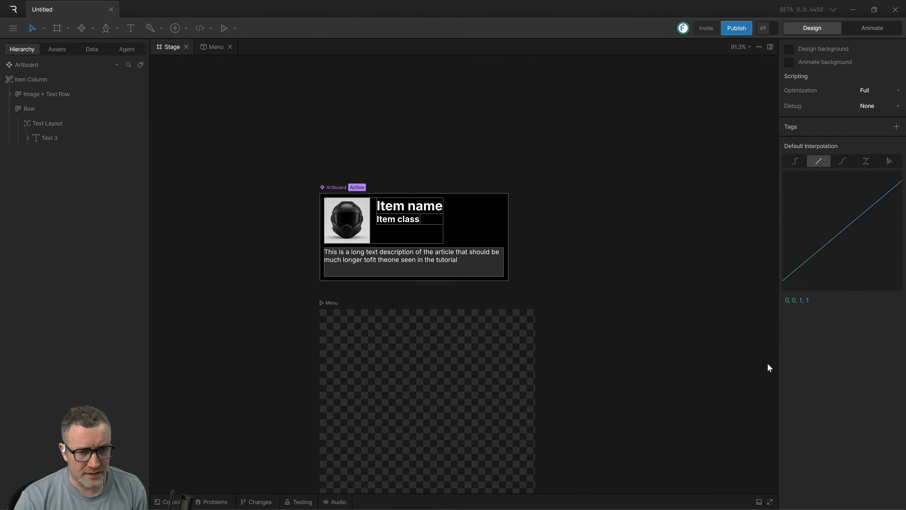
Set the Row's horizontal and vertical padding to 10.
left_click(402, 230)
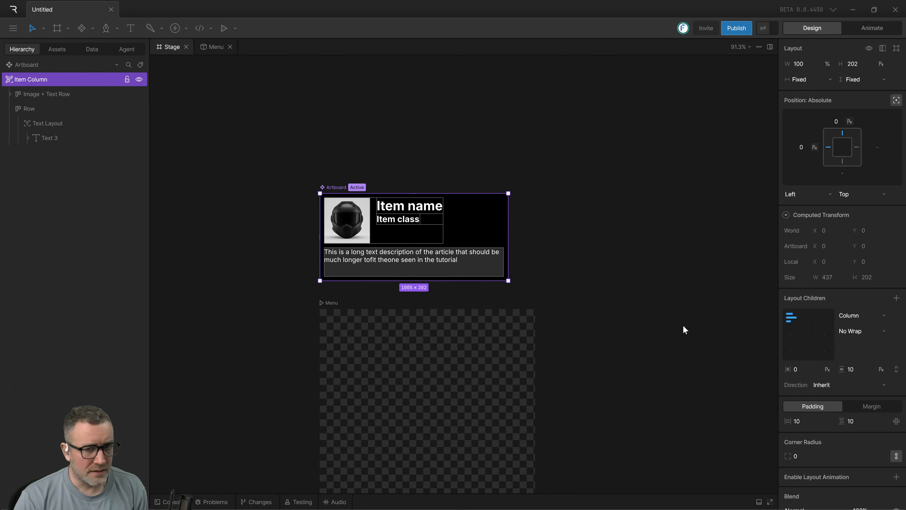
left_click(28, 110)
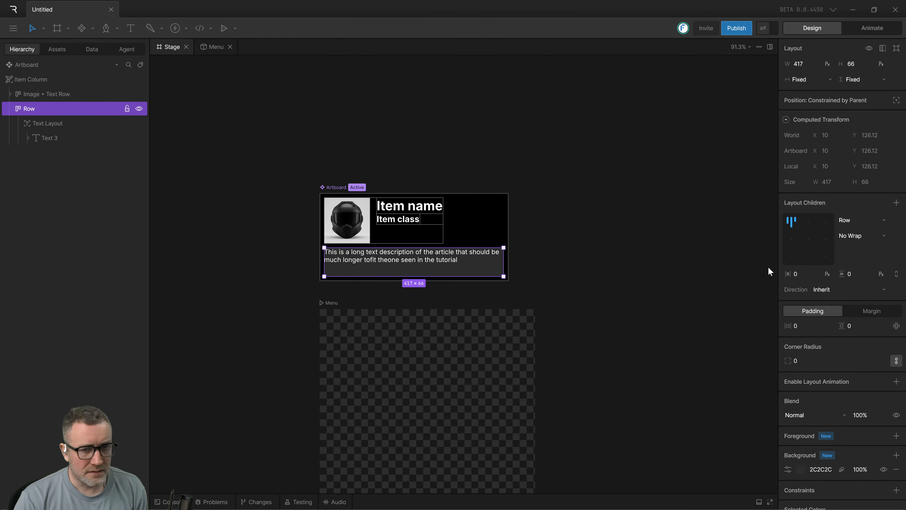
left_click(795, 325)
type("10")
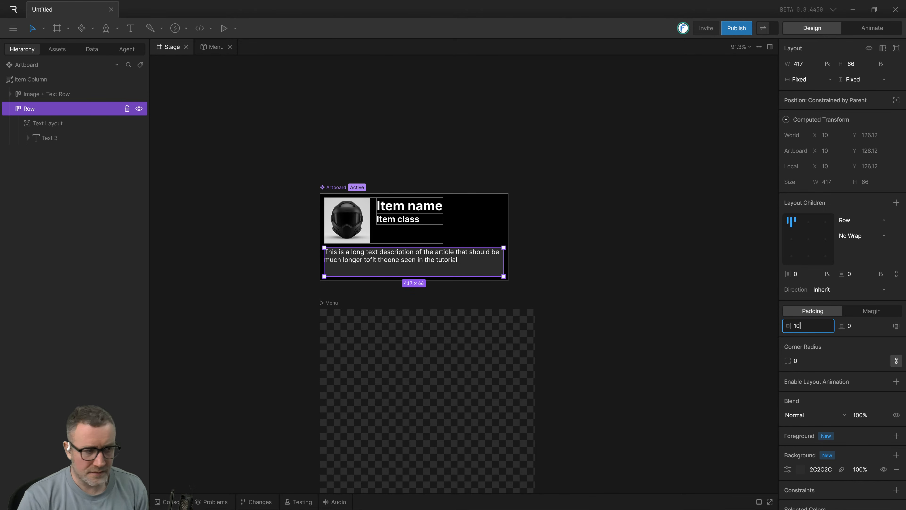
key("Tab")
type("10")
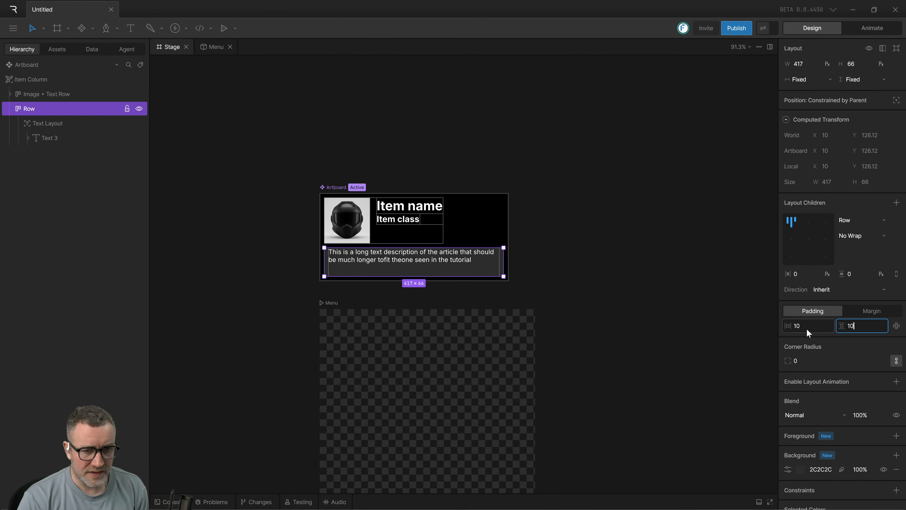
key("Return")
left_click(621, 282)
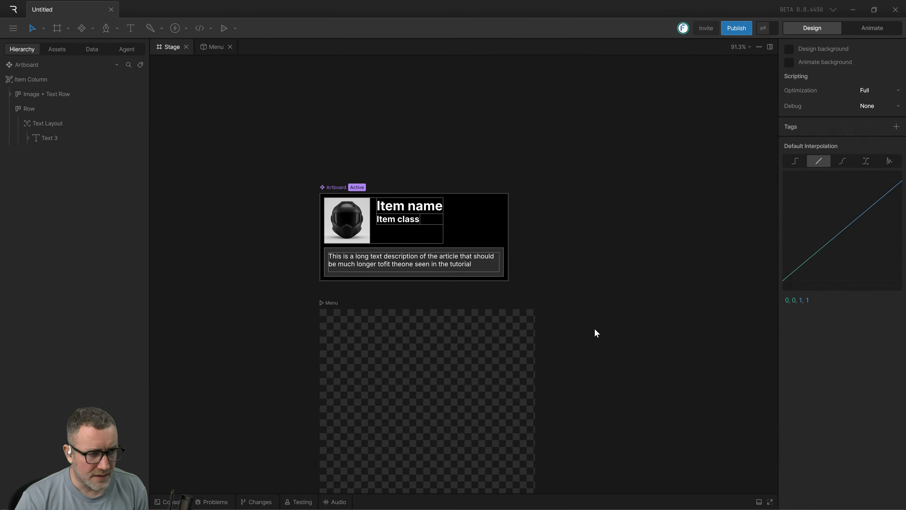
Examine the item component up close, checking the spacing around the description text inside its row.
left_click(409, 272)
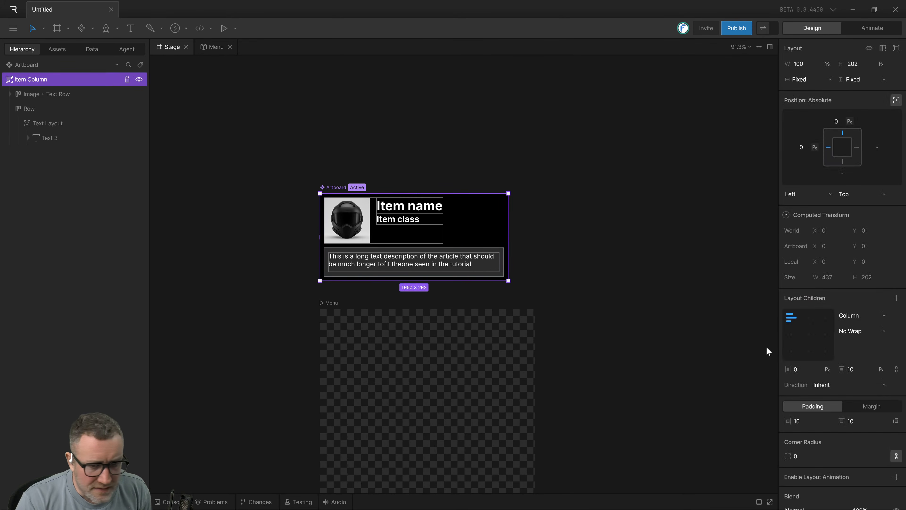
scroll(407, 273, "up", 5)
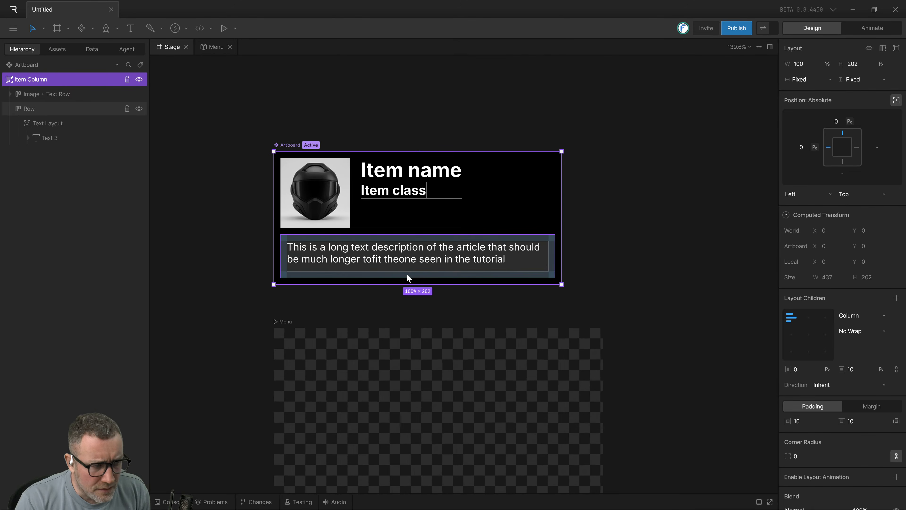
scroll(466, 255, "up", 4)
left_click(589, 332)
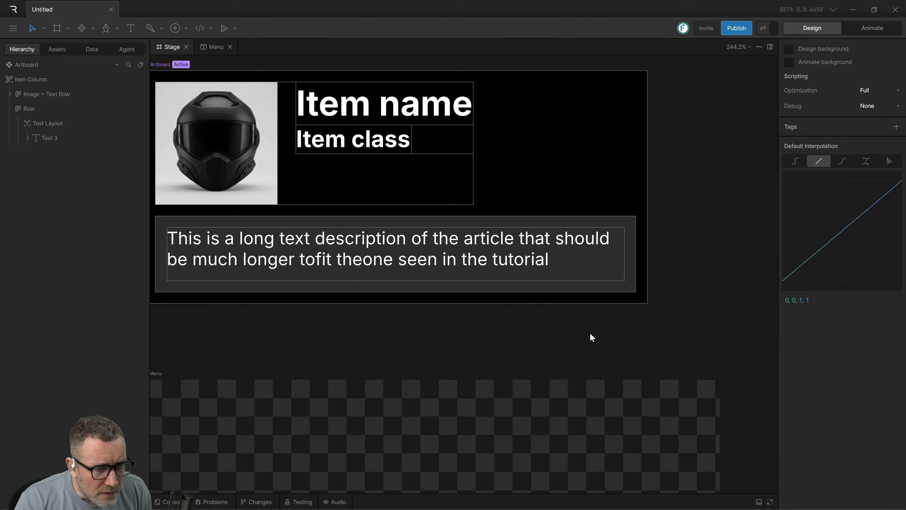
scroll(590, 333, "down", 1)
scroll(489, 214, "down", 3)
left_click_drag(441, 256, 455, 260)
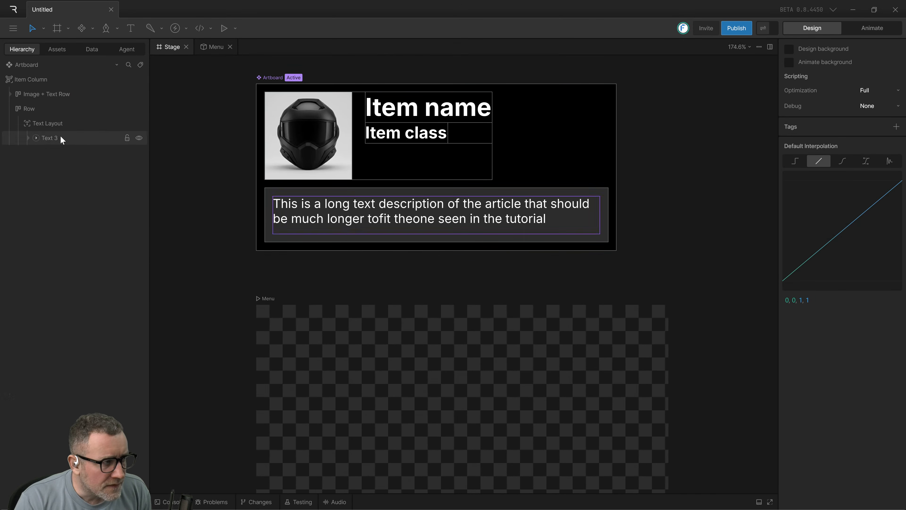
left_click(33, 108)
left_click(179, 180)
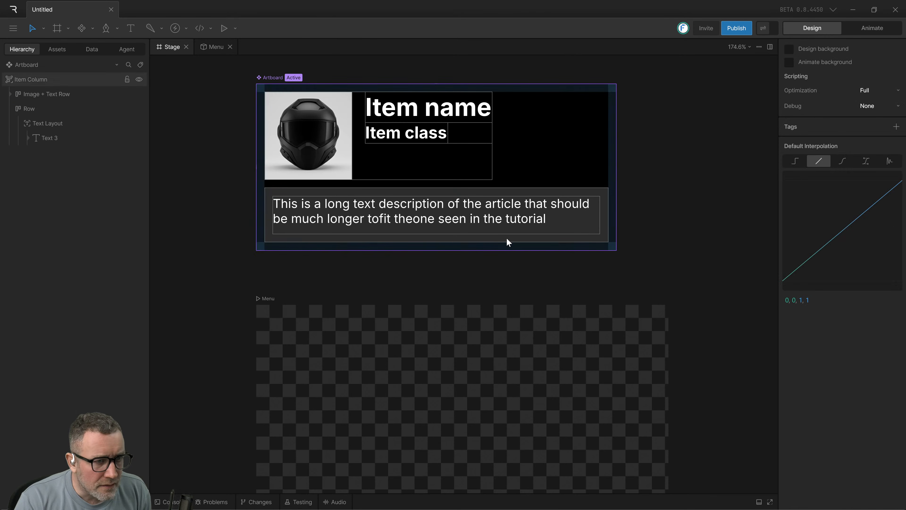
Compare the layout settings of the Row and Text Layout, and review the text style and run settings of Text 3.
left_click(49, 121)
left_click(28, 108)
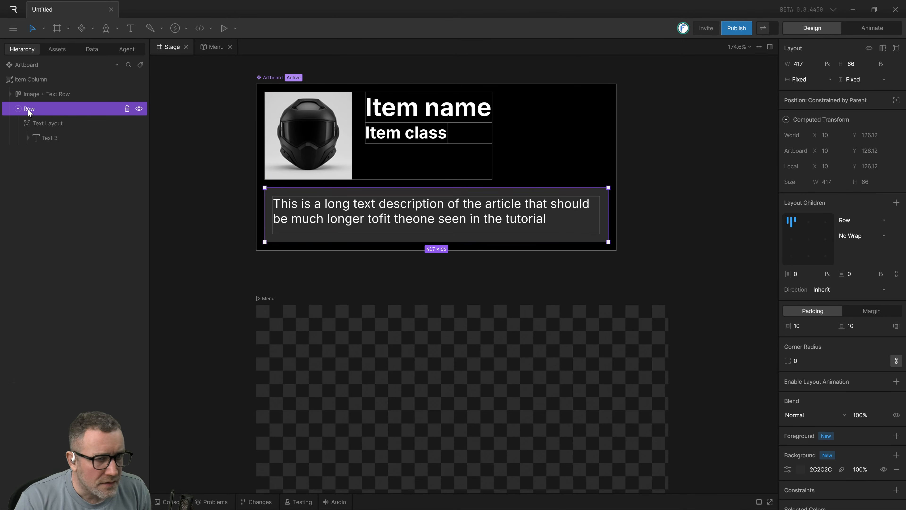
left_click(43, 123)
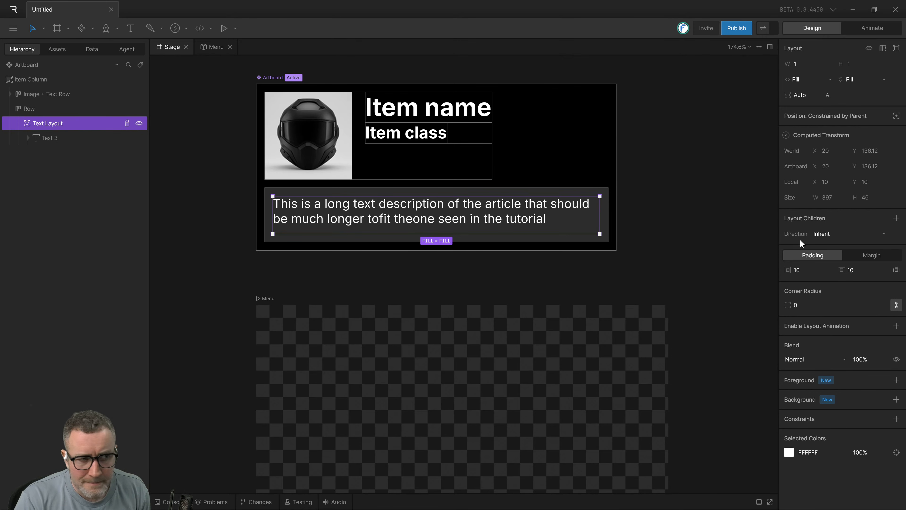
left_click(696, 280)
left_click(545, 210)
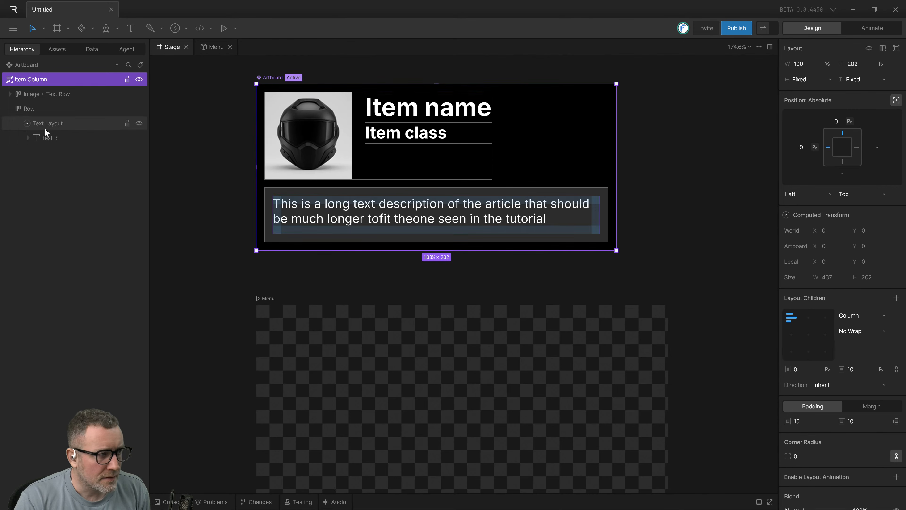
left_click(46, 136)
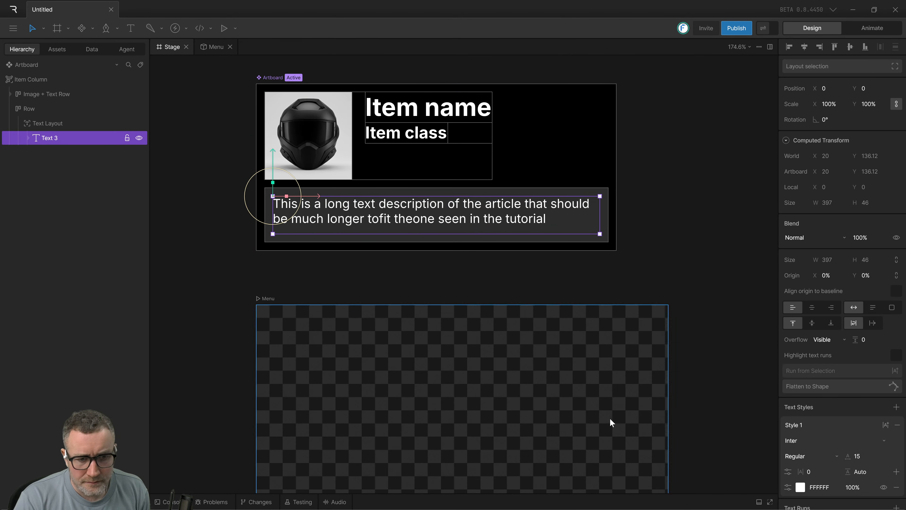
double_click(856, 426)
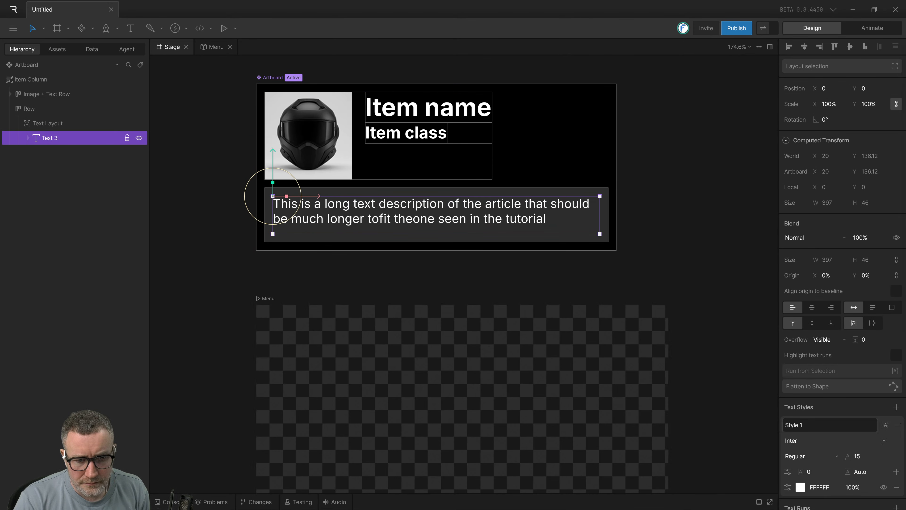
key("Return")
scroll(842, 286, "down", 4)
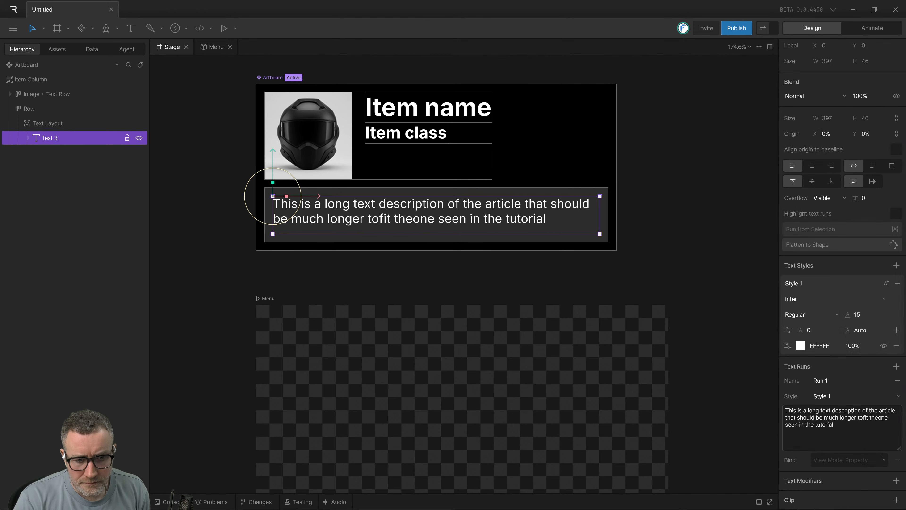
scroll(893, 468, "down", 2)
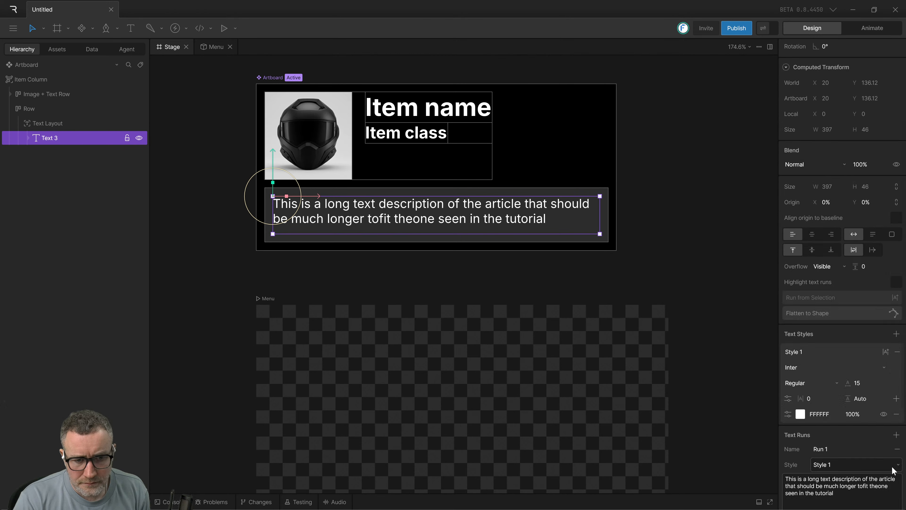
scroll(894, 468, "up", 4)
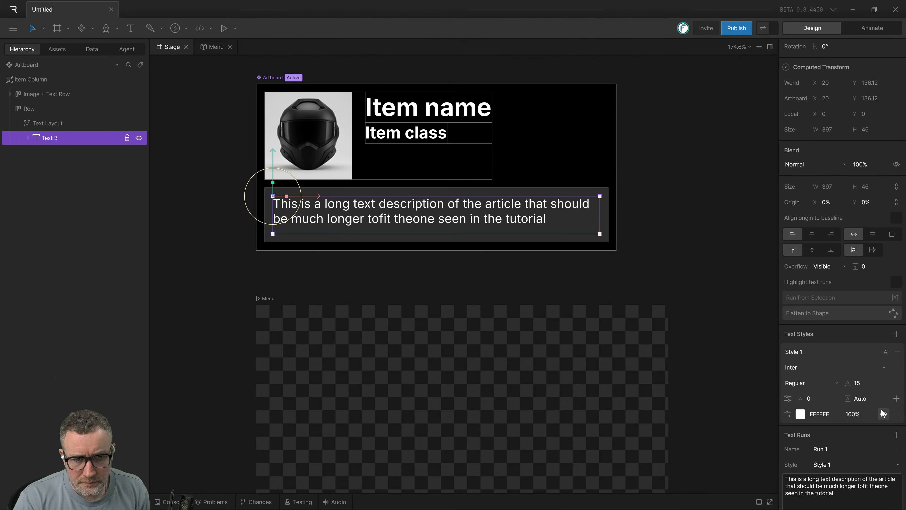
left_click(57, 125)
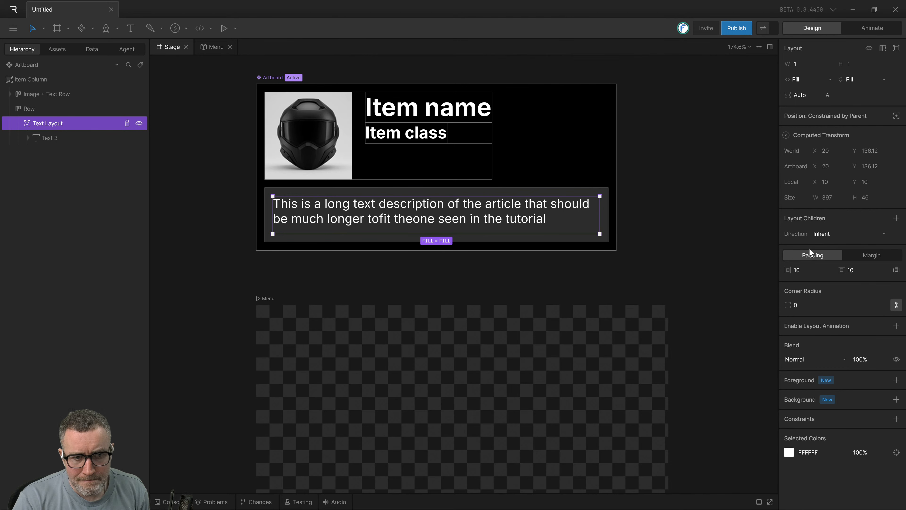
Remove the Row's background fill and check the padding settings of the Text Layout inside it.
left_click(45, 108)
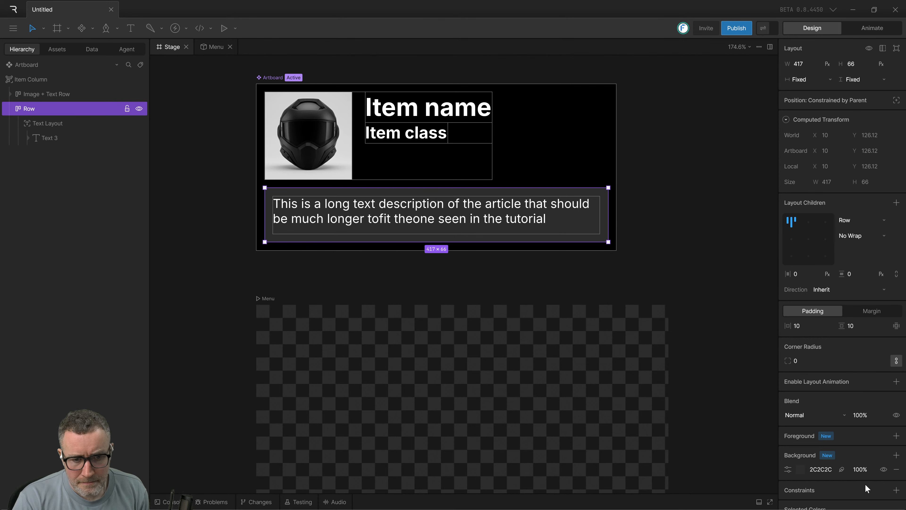
left_click(896, 469)
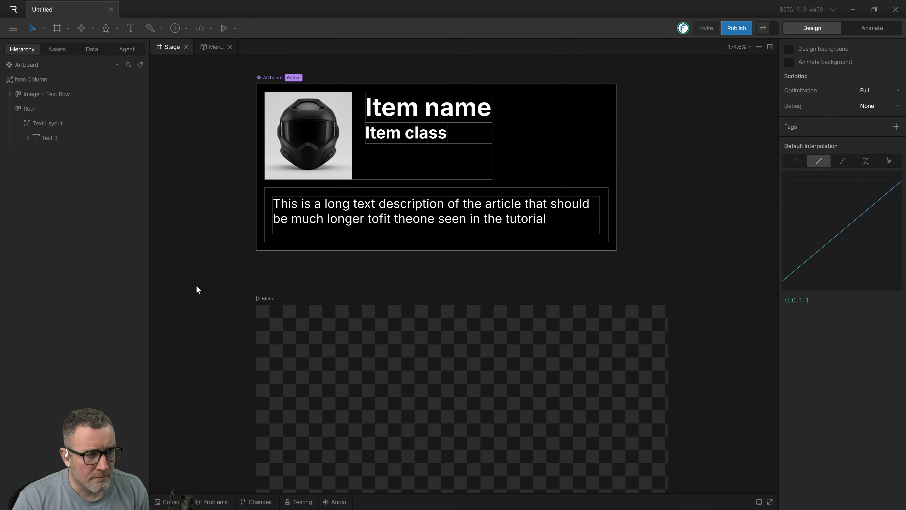
left_click(47, 124)
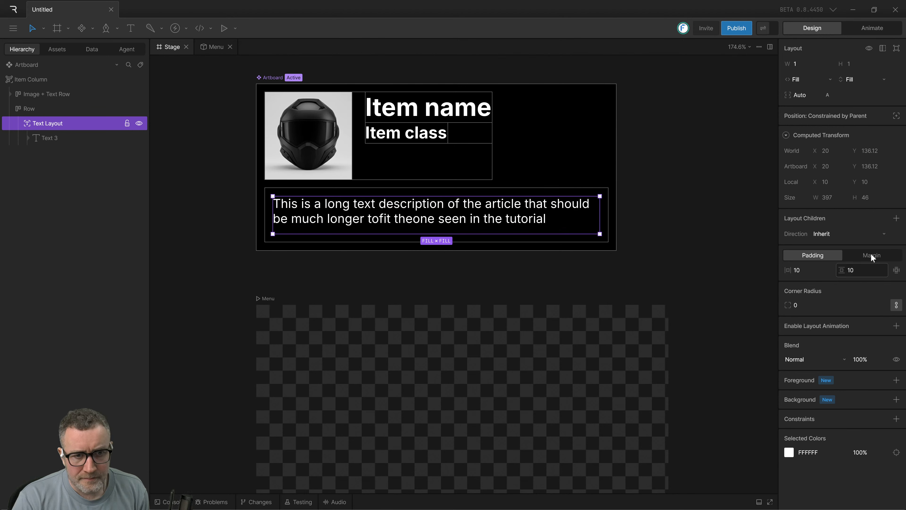
left_click(678, 213)
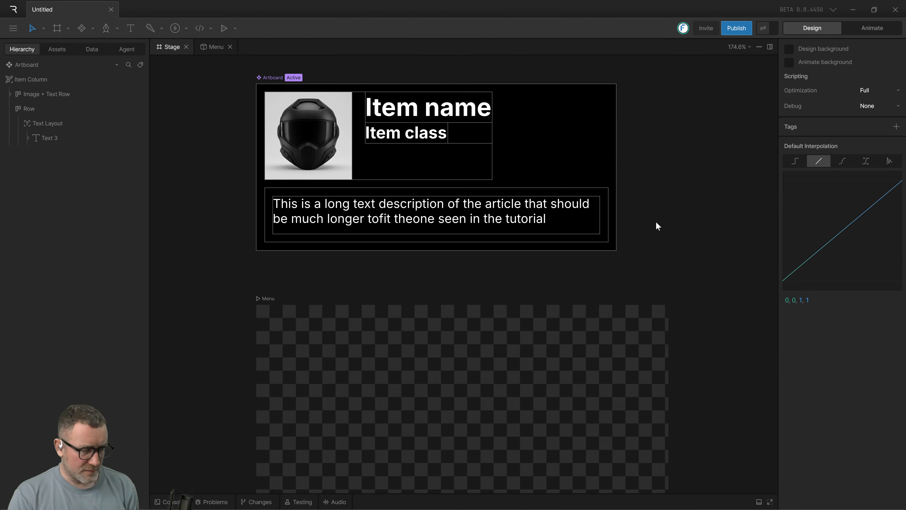
Undo the removal of the Row's background, stepping back and forth through the edit history to compare its fill and padding states.
key("ctrl+z")
key("ctrl+z")
key("ctrl+z")
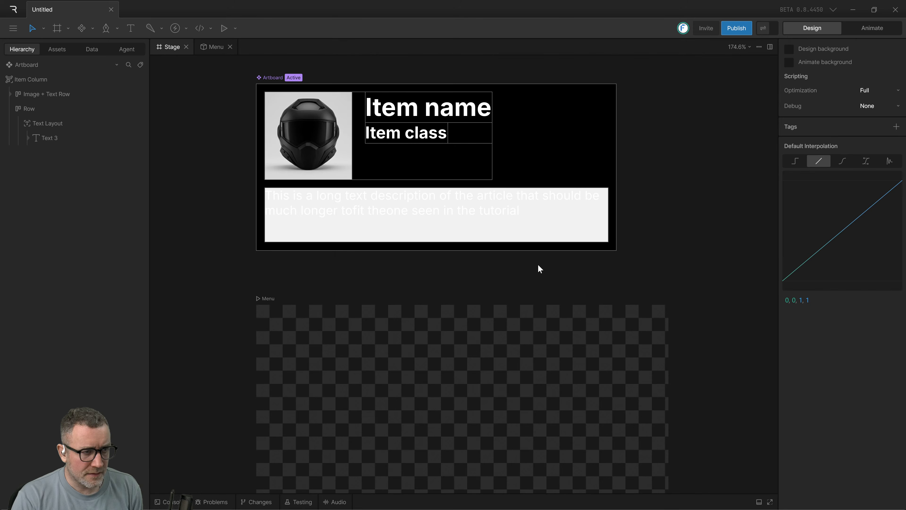
key("ctrl+z")
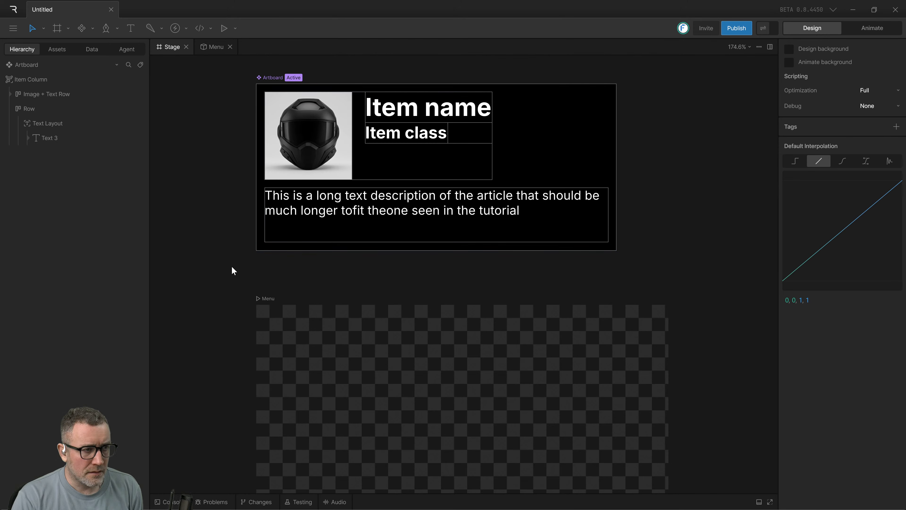
key("ctrl+shift+z")
key("ctrl+shift+z")
key("ctrl+shift+z")
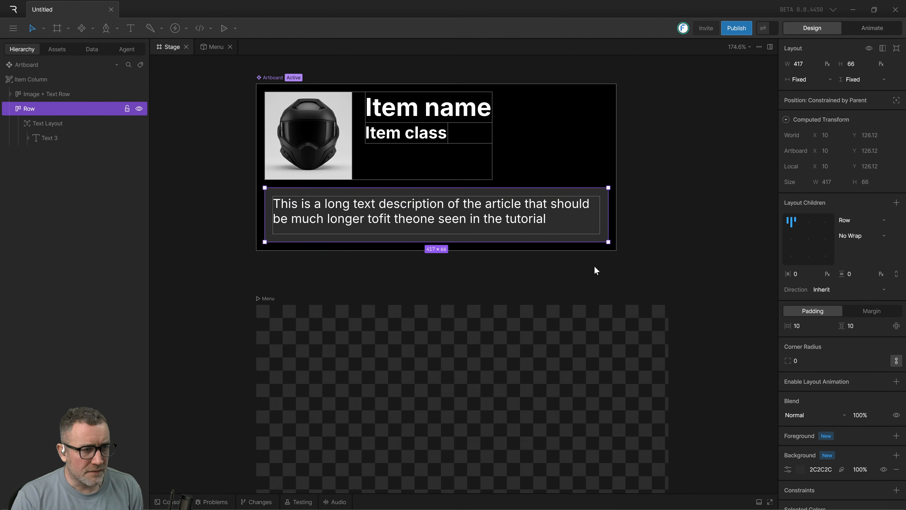
left_click(627, 265)
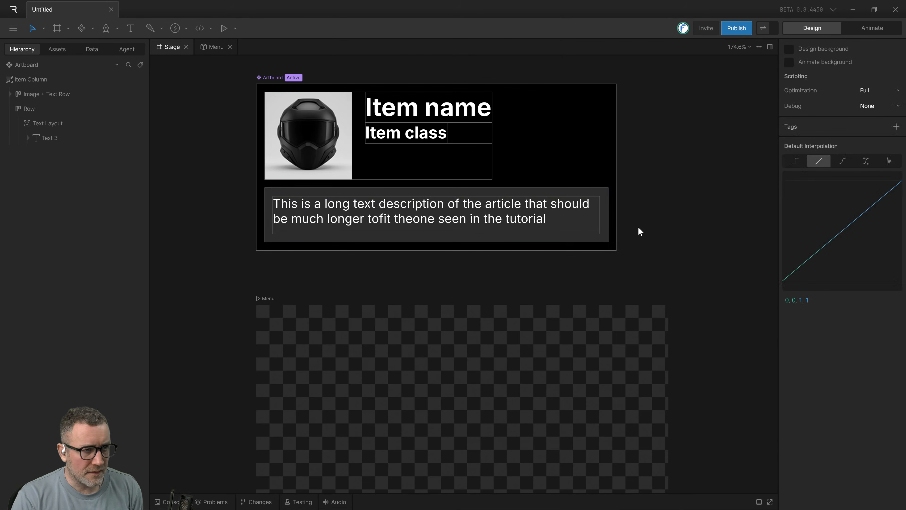
key("ctrl+z")
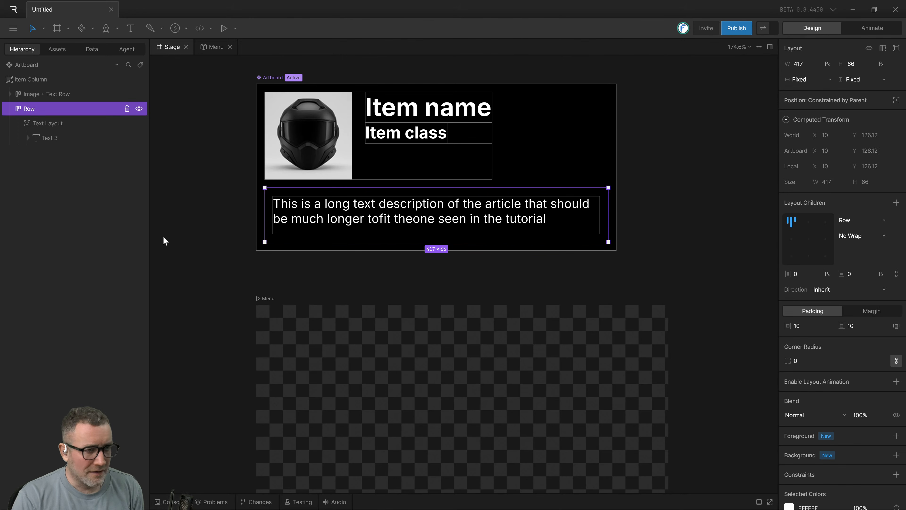
key("ctrl+shift+z")
key("ctrl+shift+z")
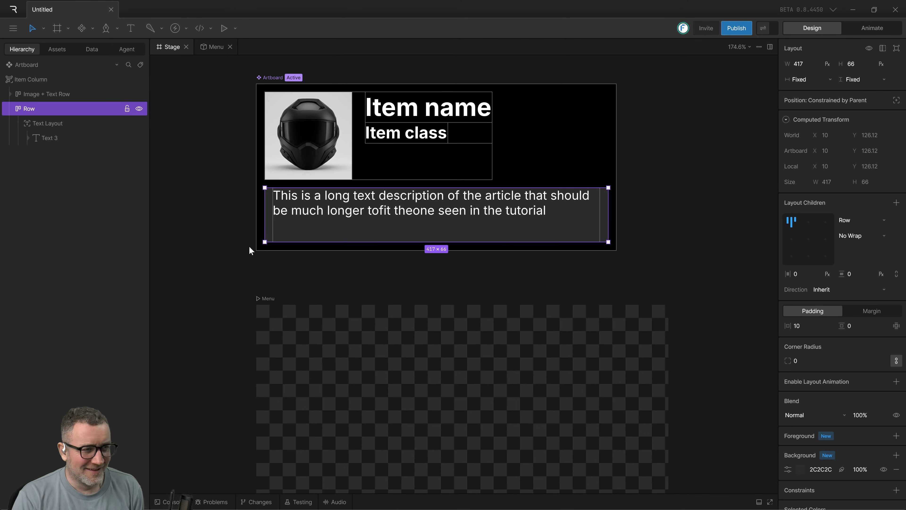
key("ctrl+z")
left_click(248, 246)
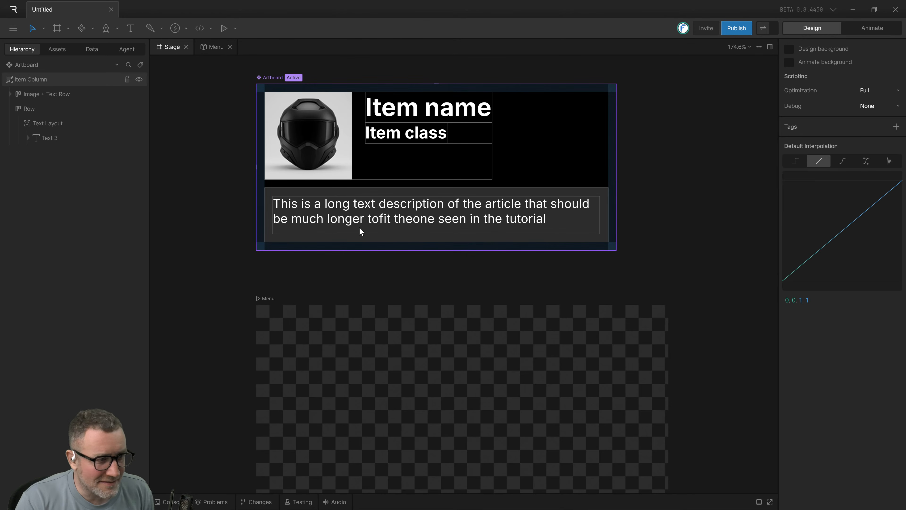
Select the Text Layout, switch to the Rive Quick Start Tutorial video, play its next part, and return to the Rive editor.
left_click(43, 123)
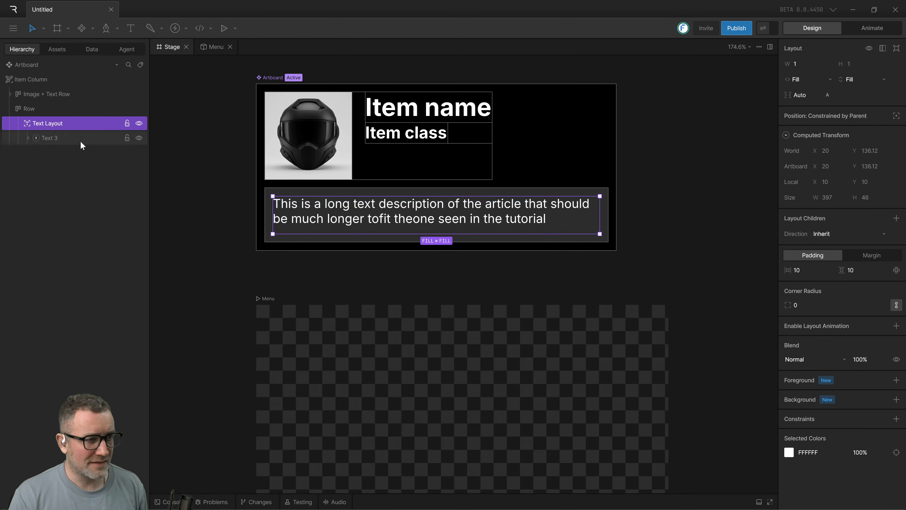
key("alt+Tab")
key("alt+Tab")
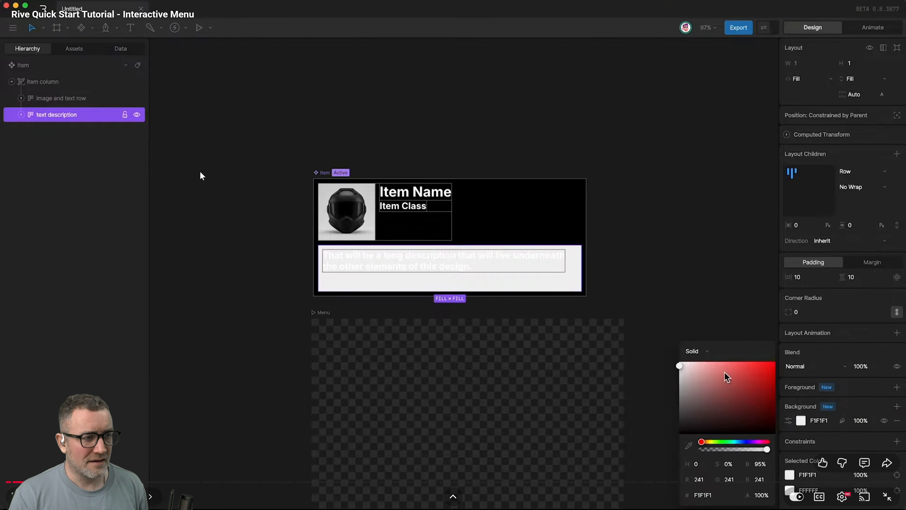
key("space")
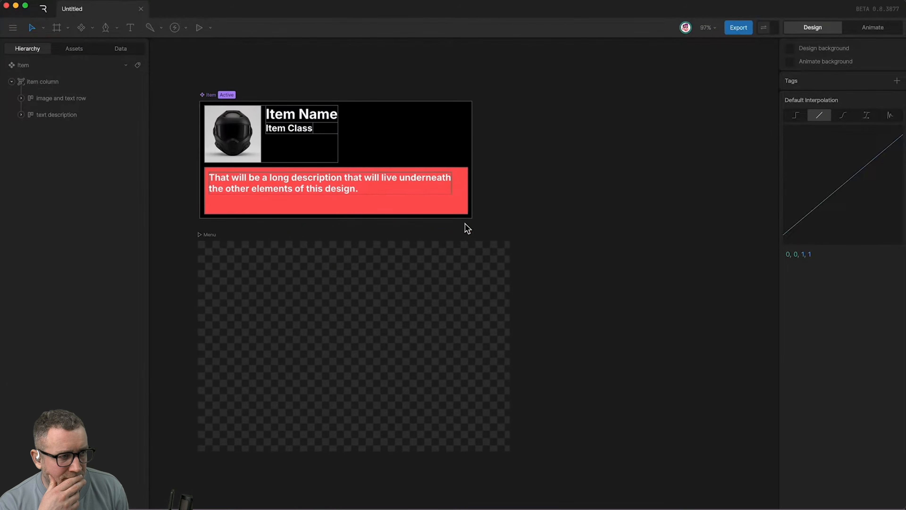
left_click(272, 271)
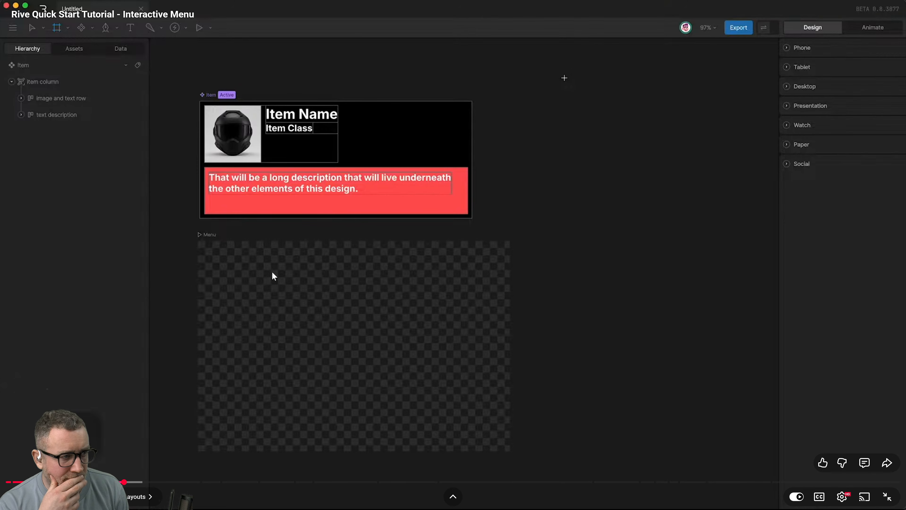
key("alt+Tab")
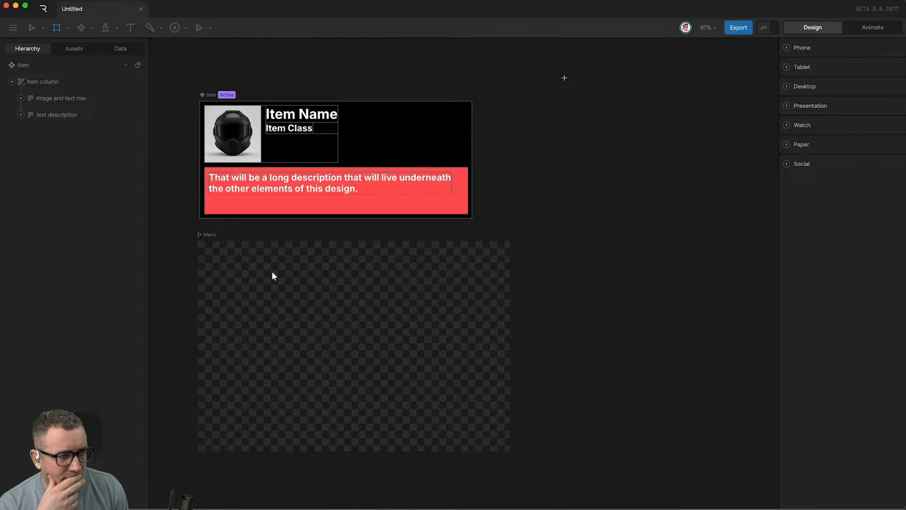
key("alt+Tab")
key("alt+Tab")
key("alt+Tab")
key("alt+shift+Tab")
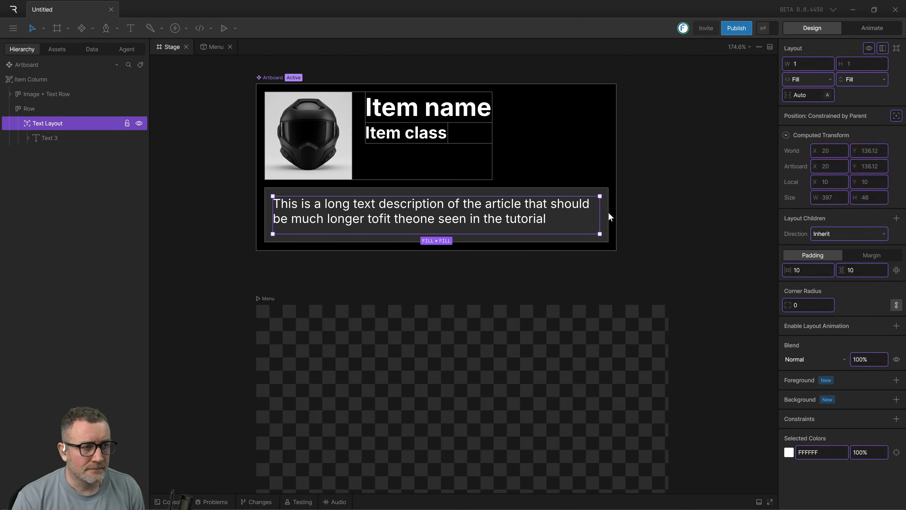
Watch the tutorial video's demonstration of drawing two rectangles in the Stats artboard and wrapping them in a row, and return to the Rive editor.
key("alt+Tab")
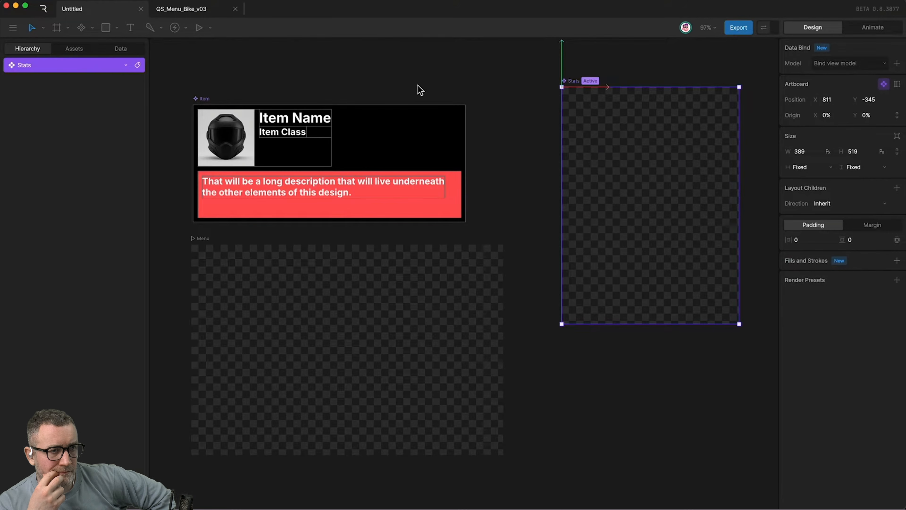
left_click(116, 28)
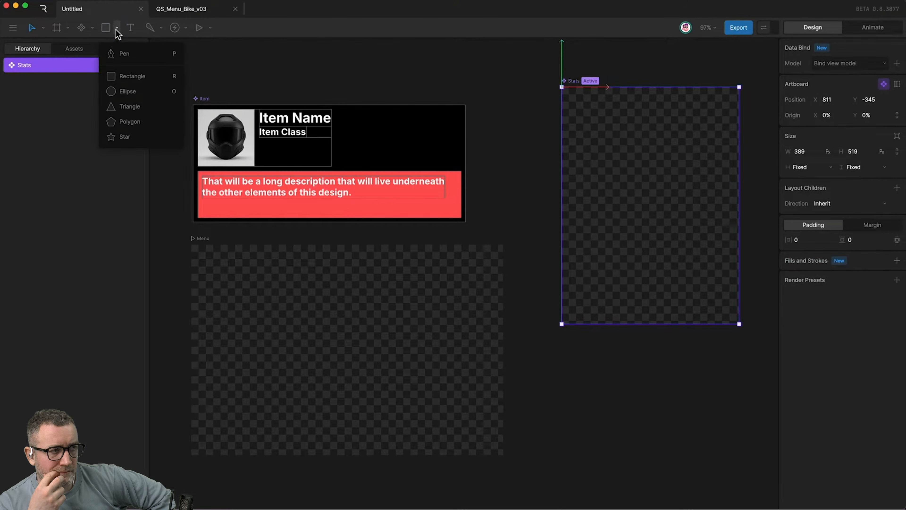
left_click(117, 76)
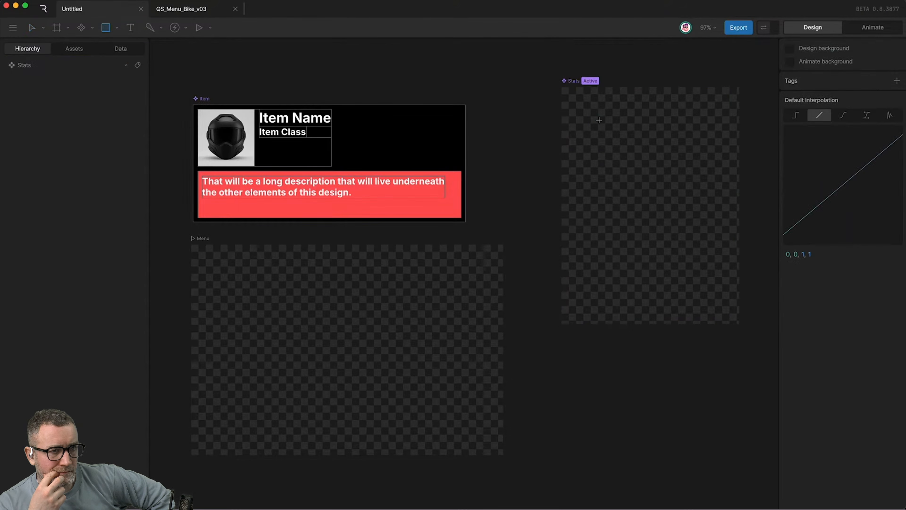
left_click_drag(599, 119, 655, 132)
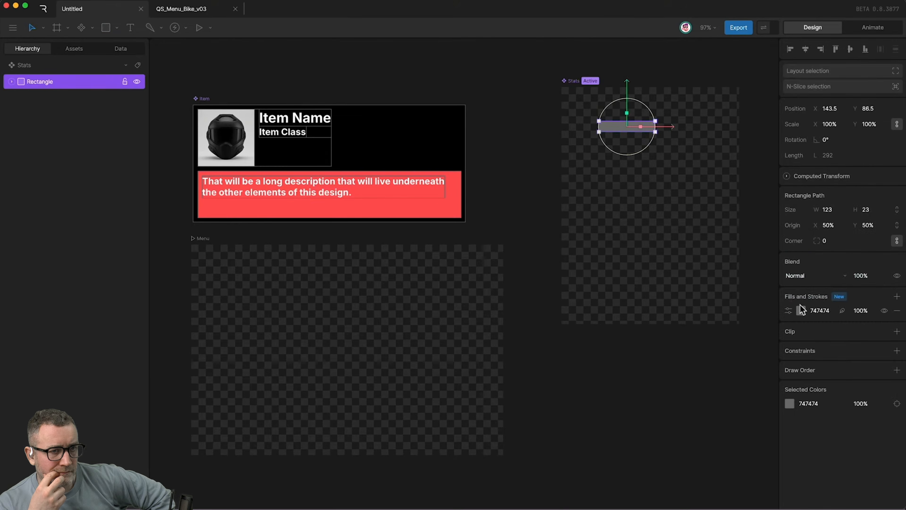
left_click(801, 310)
left_click_drag(715, 354, 663, 315)
left_click(619, 140)
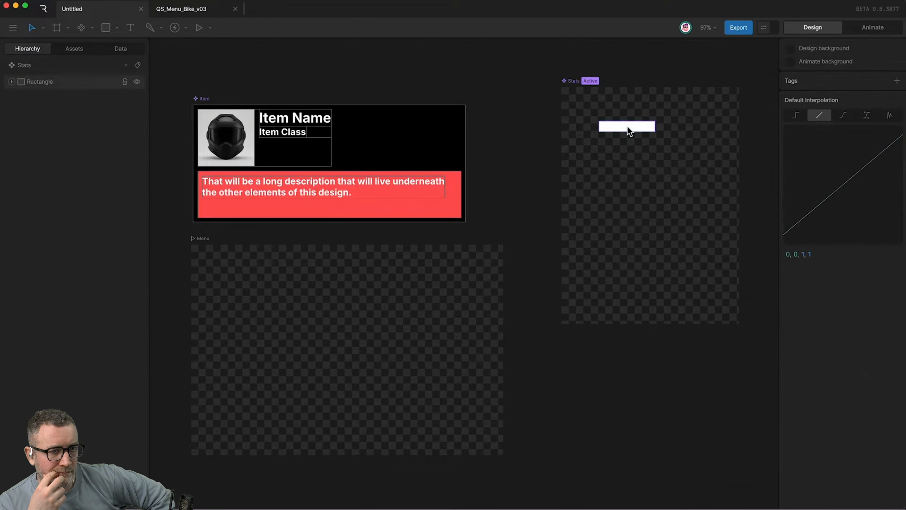
left_click(629, 132)
key("super+d")
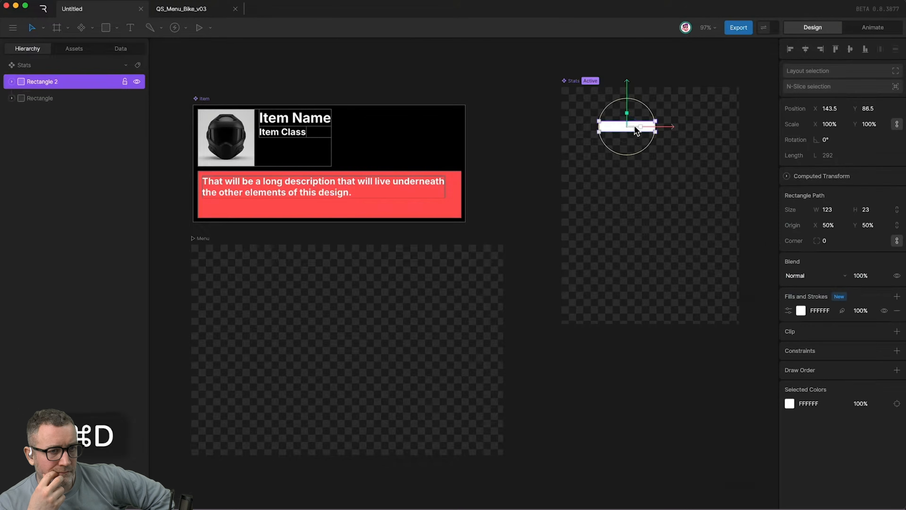
left_click_drag(637, 131, 698, 131)
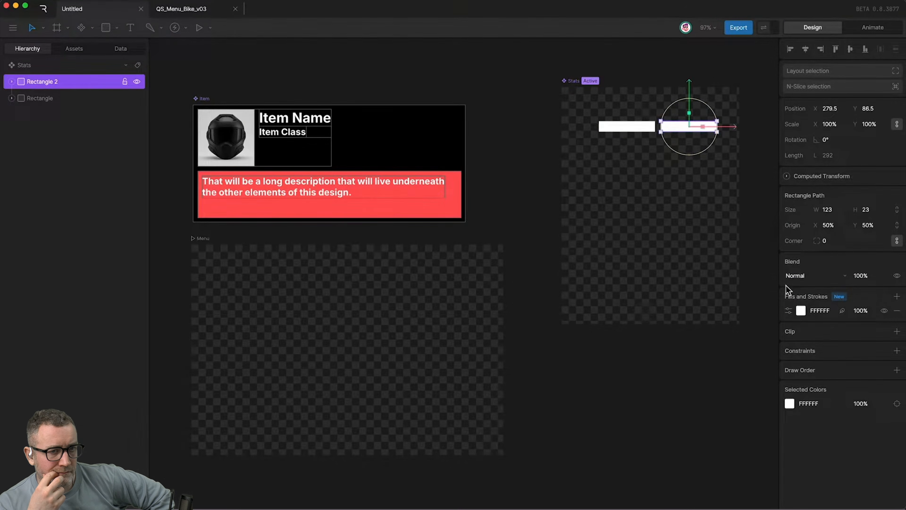
left_click(801, 310)
left_click_drag(742, 373, 644, 431)
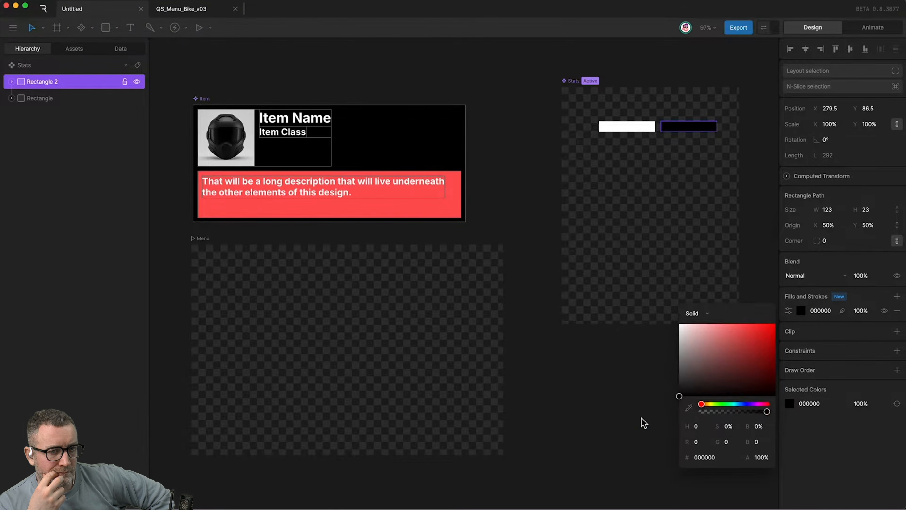
left_click(611, 226)
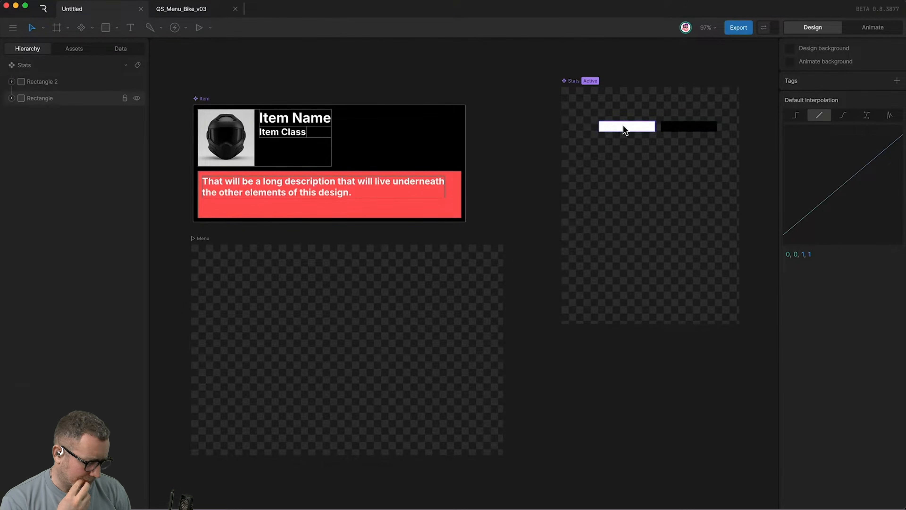
left_click_drag(616, 105, 698, 158)
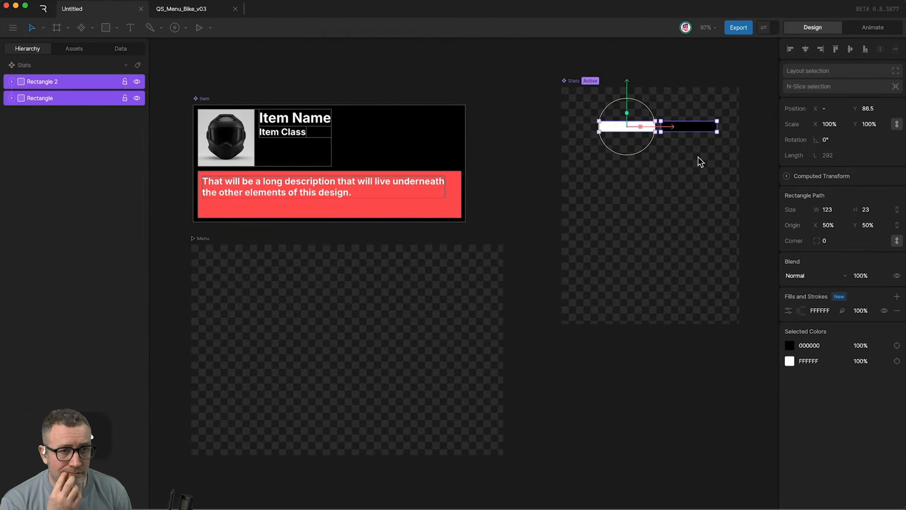
key("shift+l")
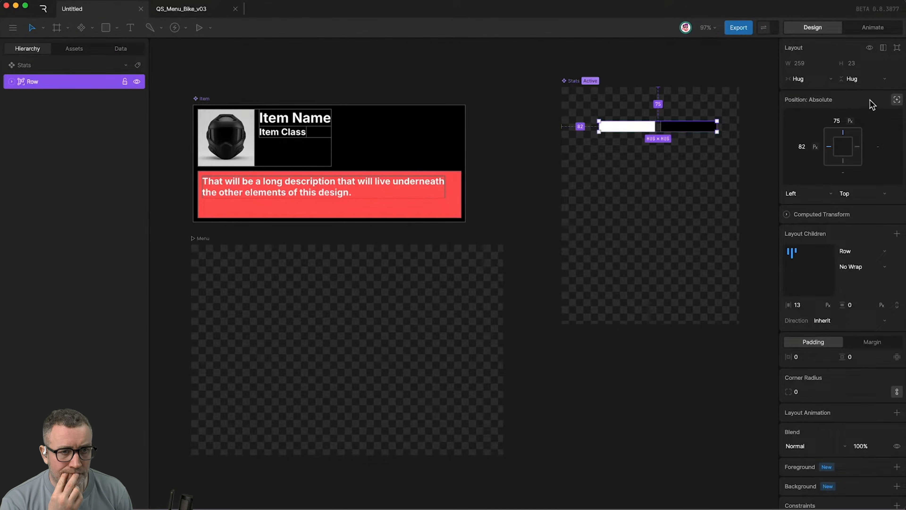
left_click(422, 274)
key("alt+Tab")
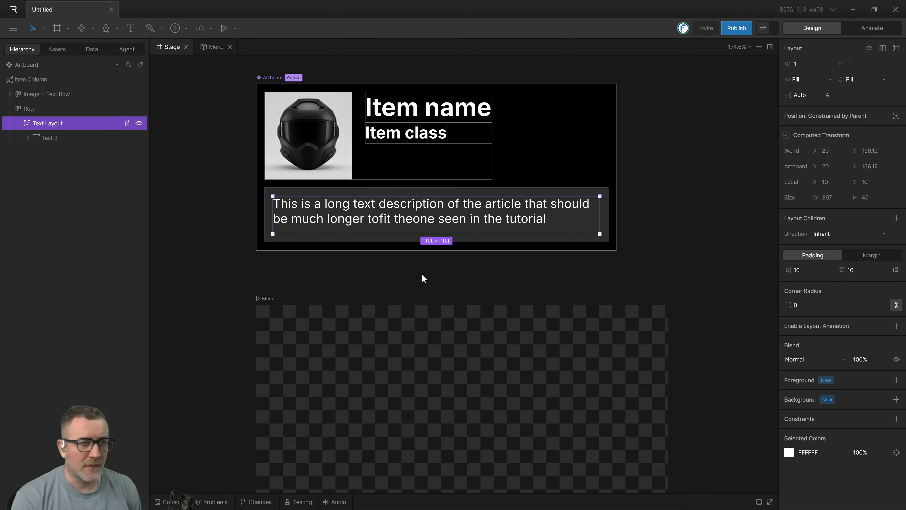
Draw a new artboard about 399 by 496 px in the empty space beside the item component.
scroll(551, 341, "down", 1)
scroll(709, 237, "down", 2)
left_click_drag(631, 274, 492, 362)
scroll(571, 312, "down", 2)
left_click_drag(575, 275, 586, 199)
scroll(586, 199, "down", 3)
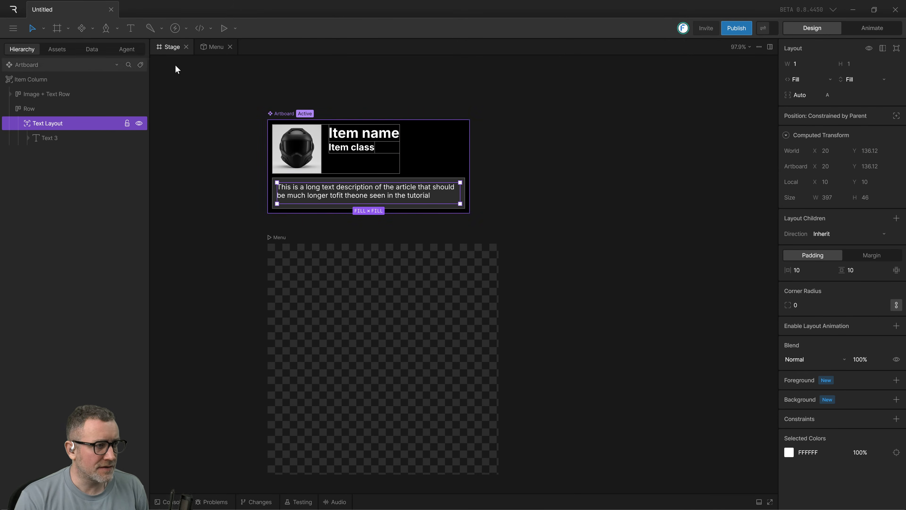
left_click(569, 188)
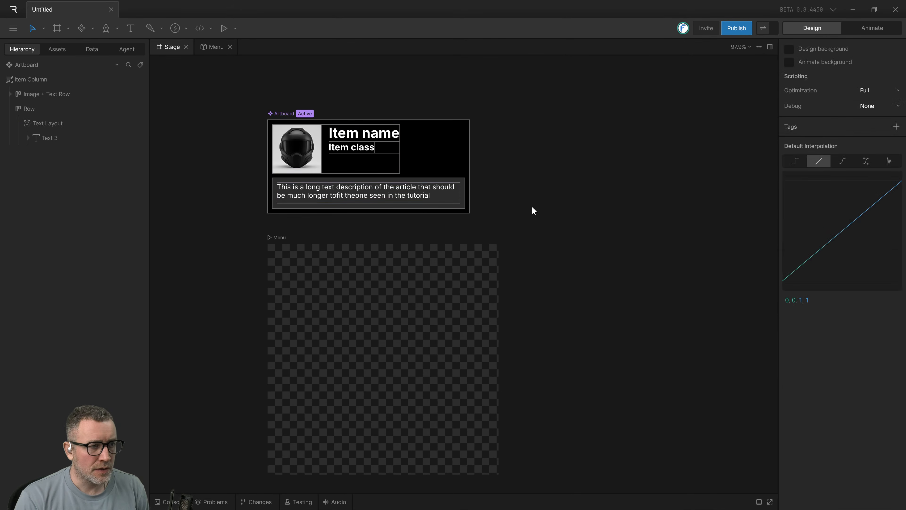
left_click_drag(557, 167, 560, 171)
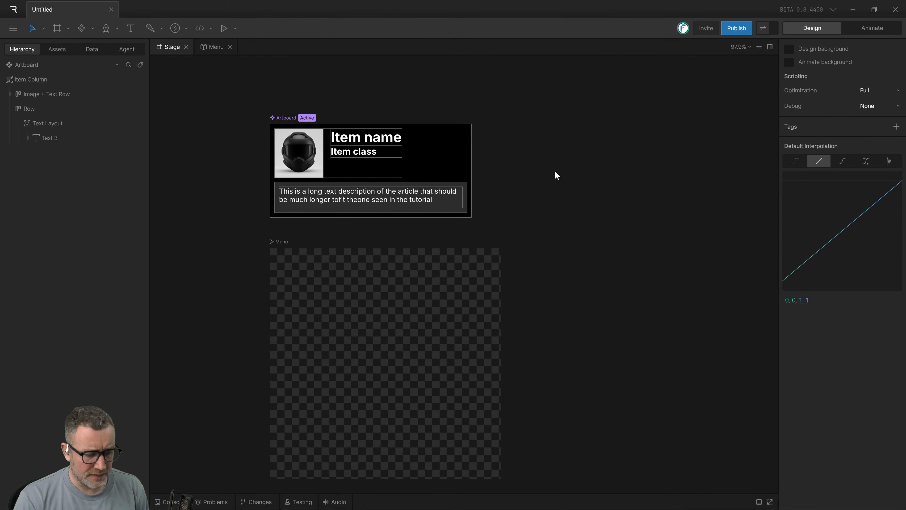
key("a")
left_click_drag(567, 117, 751, 344)
left_click_drag(519, 144, 483, 164)
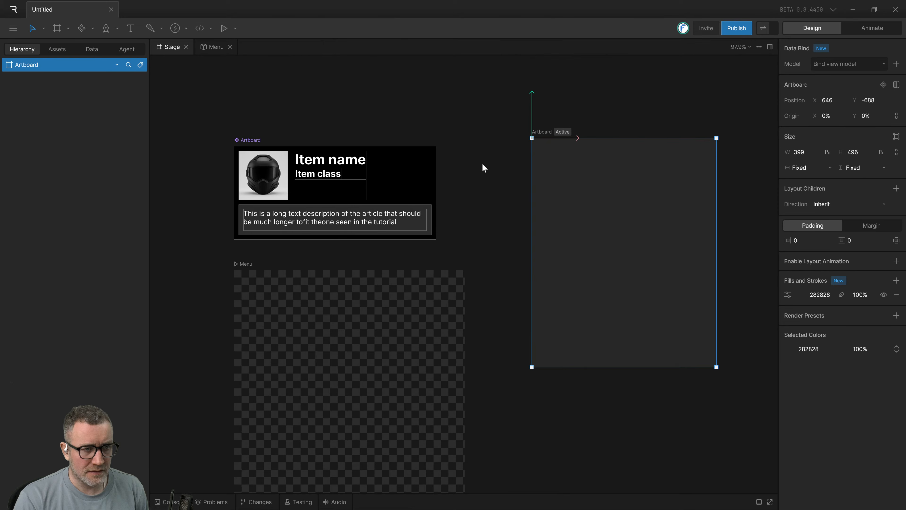
Rename the helmet component's artboard to Item.
double_click(541, 133)
double_click(250, 138)
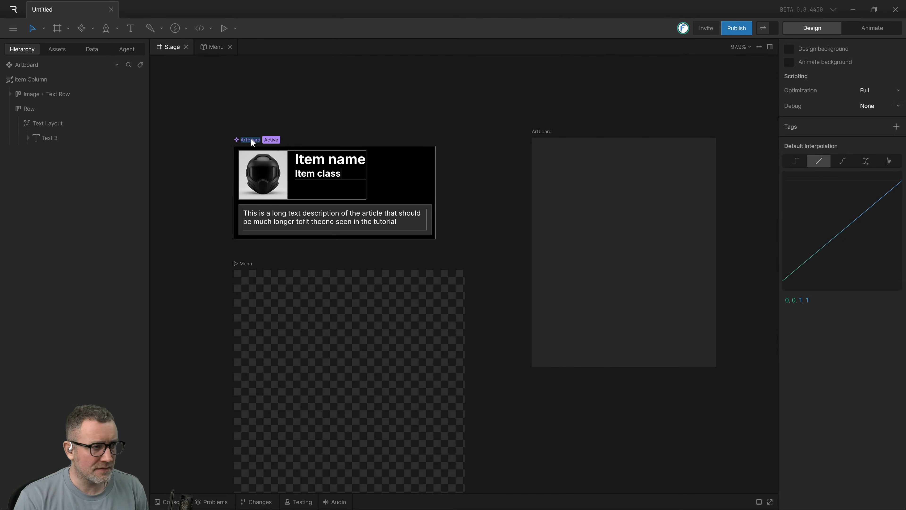
left_click(30, 66)
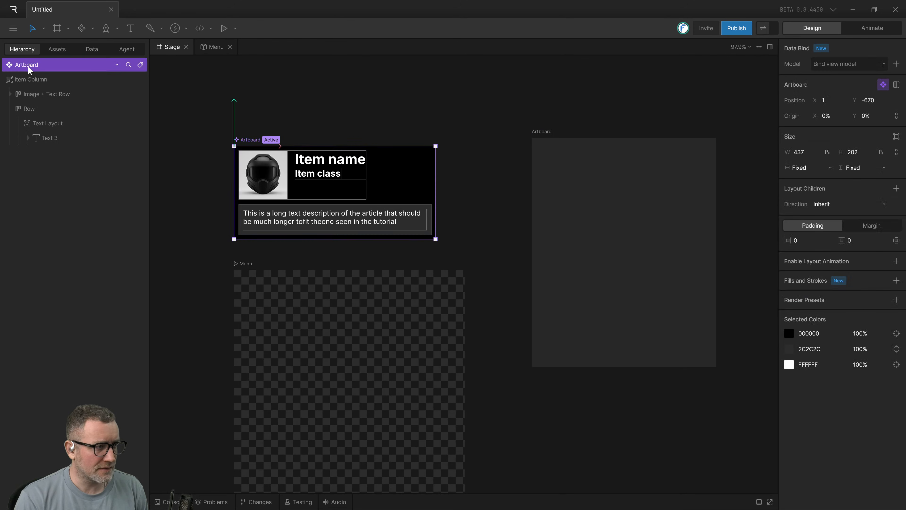
type("Item")
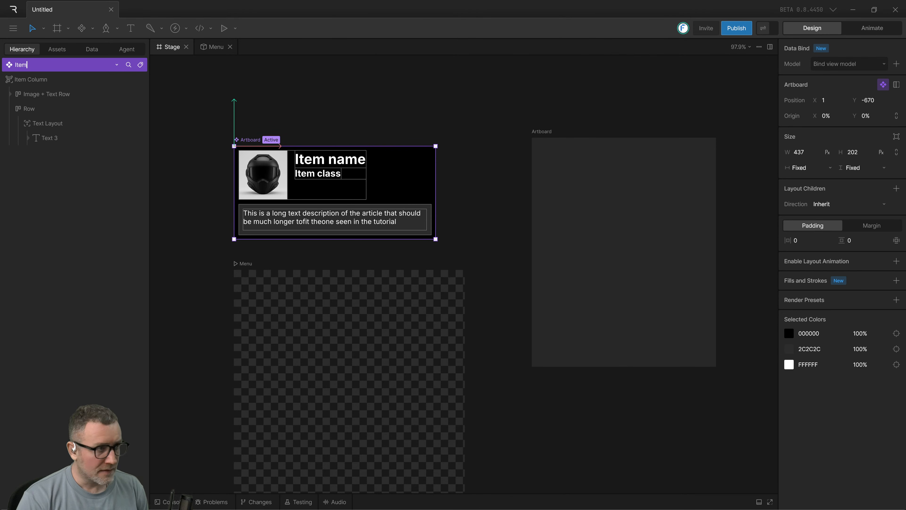
key("Return")
left_click(214, 75)
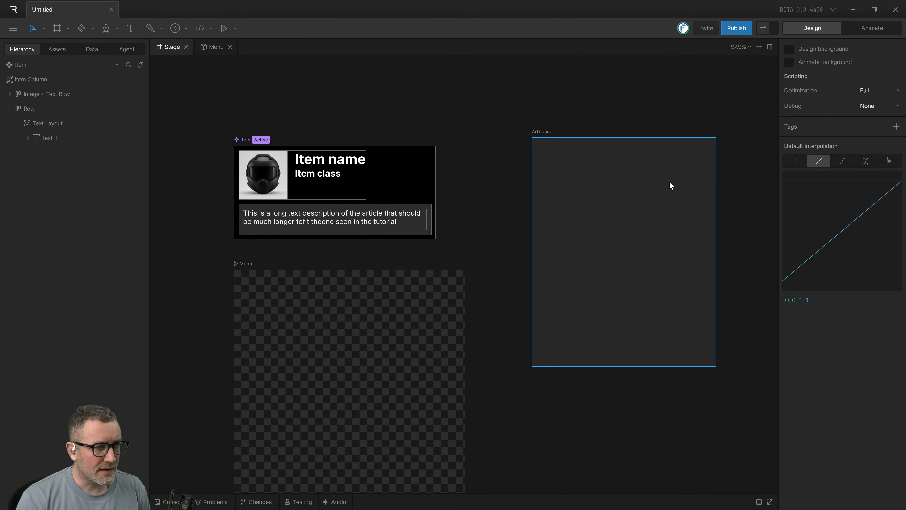
Rename the new empty artboard to Stat and remove its 282828 fill.
left_click(544, 131)
double_click(544, 132)
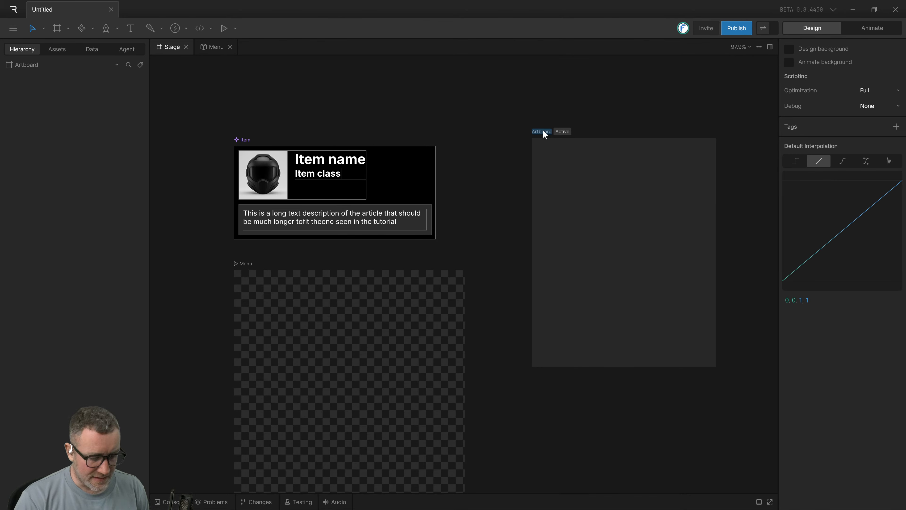
type("Stat")
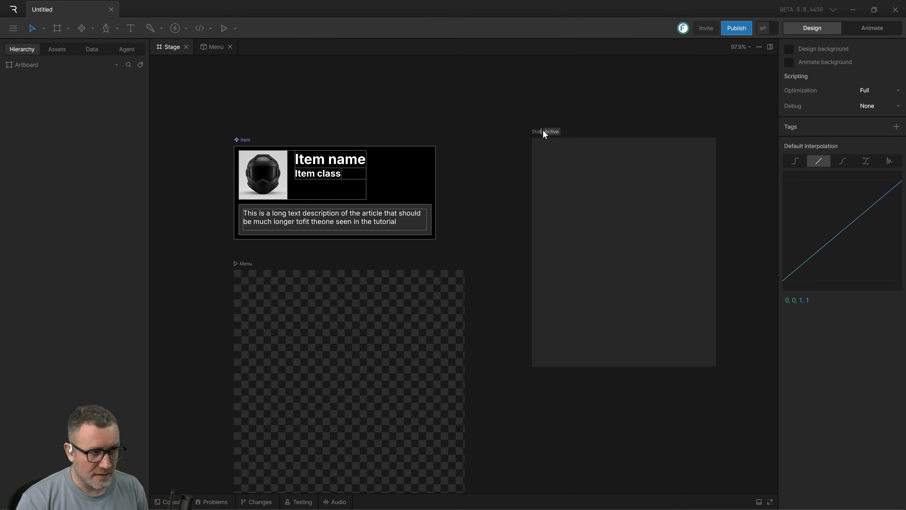
key("Return")
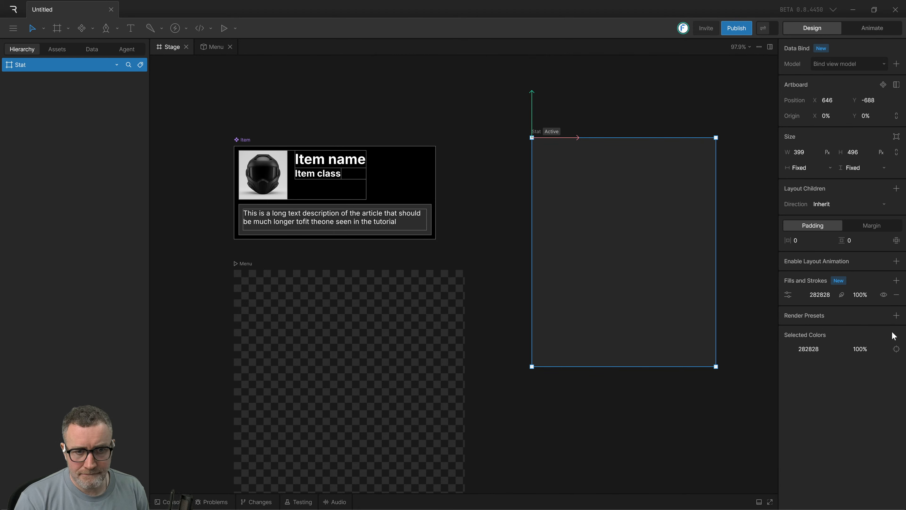
left_click(896, 295)
Draw a small artboard about 104 by 36 px over the upper part of the Stat artboard and adjust its height.
scroll(531, 186, "right", 3)
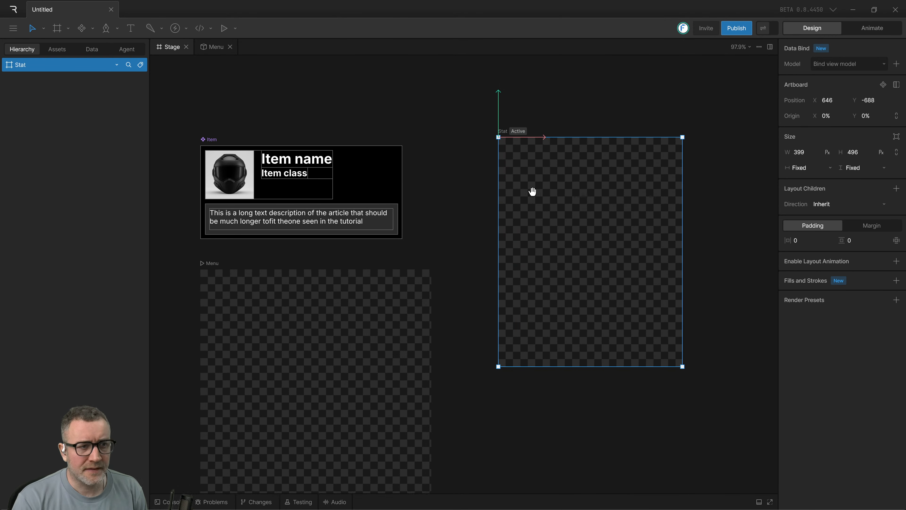
left_click(58, 28)
left_click_drag(521, 178, 569, 194)
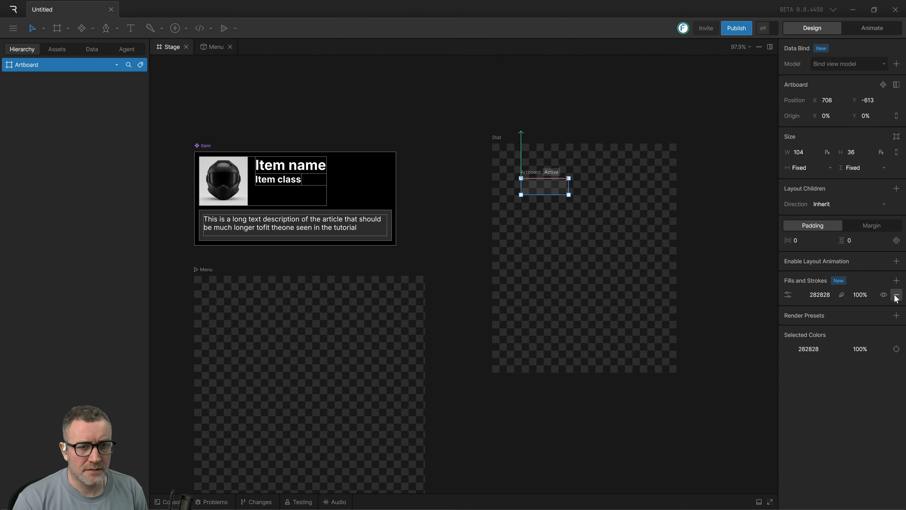
mouse_move(542, 194)
left_mouse_down()
mouse_move(542, 204)
mouse_move(551, 193)
left_mouse_up()
left_click(543, 195)
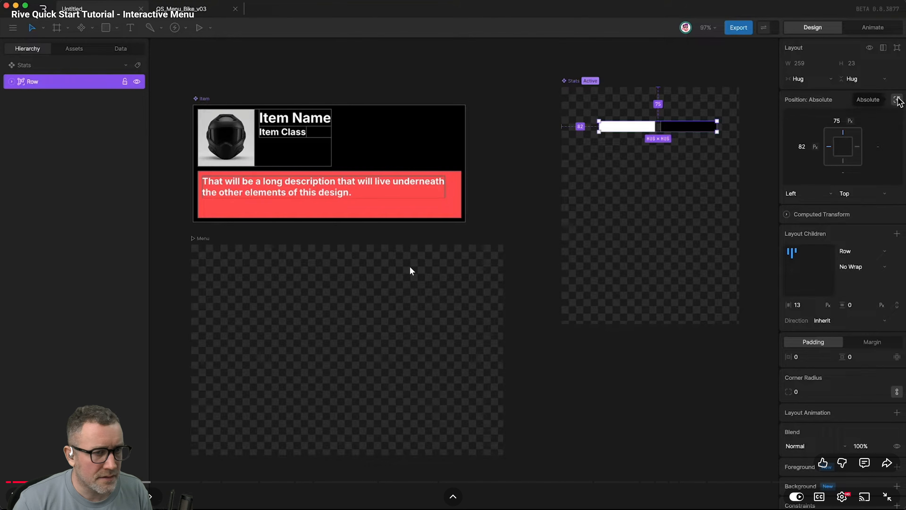
Rewatch the tutorial video's part on selecting the two Stats rectangles, and check the Stat artboard's assets and hierarchy in the Rive editor.
key("Left")
key("Left")
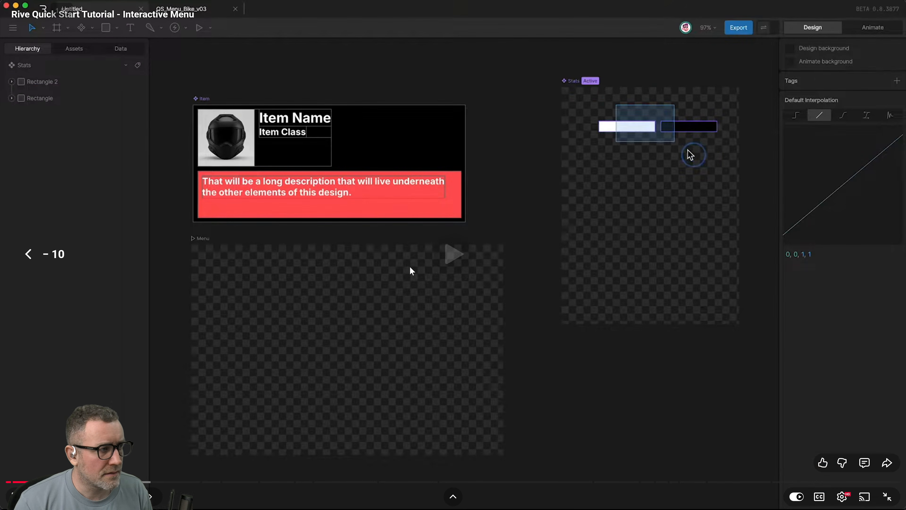
key("space")
key("alt+Tab")
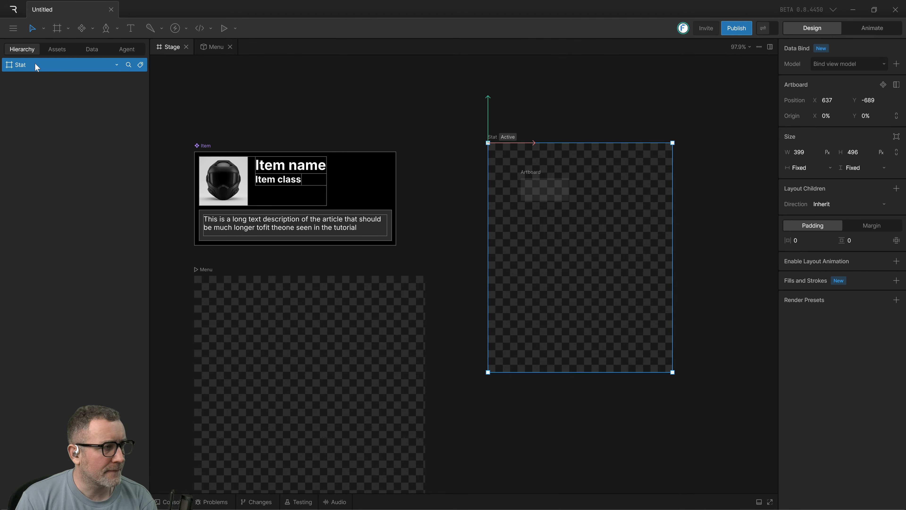
left_click(53, 51)
left_click(30, 53)
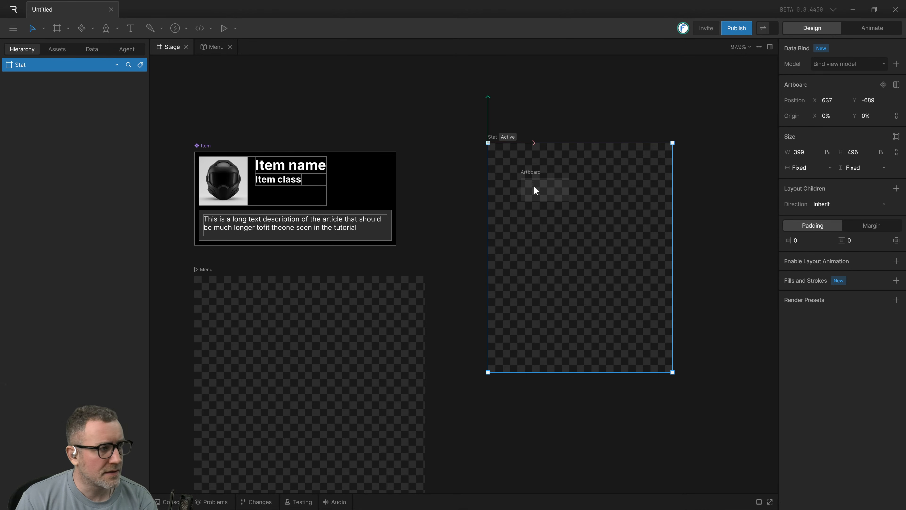
Raise the Stat artboard's top edge for a height of about 519 px and delete the small artboard over it.
left_click_drag(606, 143, 560, 127)
left_click(536, 198)
key("Delete")
left_click(568, 317)
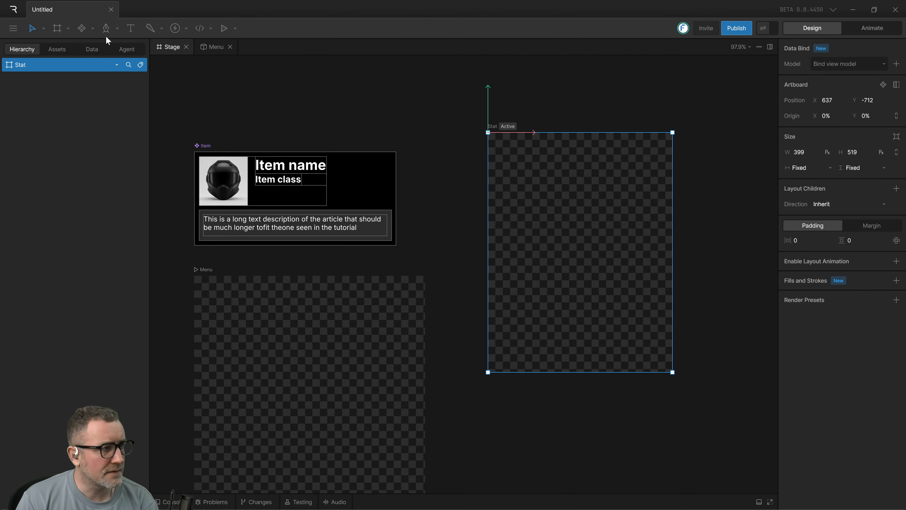
Draw a horizontal rectangle about 148 by 31 px near the upper edge of the Stat artboard.
left_click(117, 28)
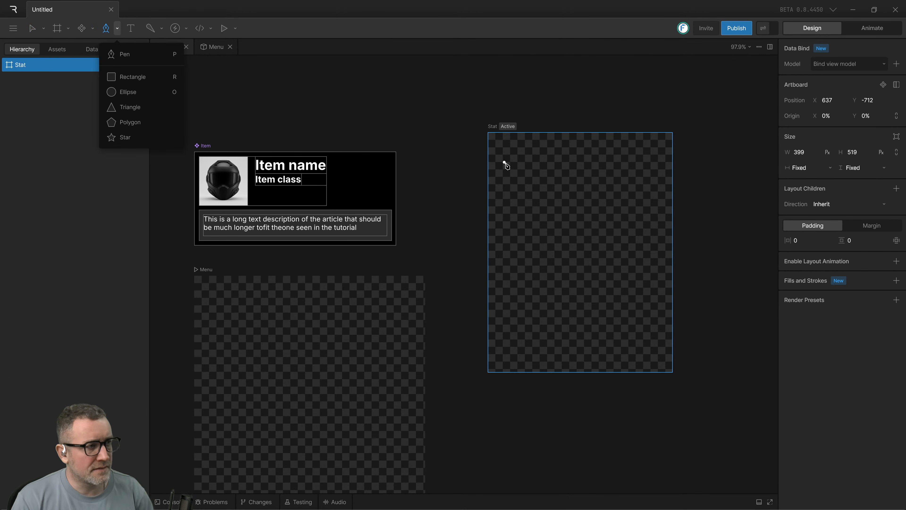
left_click(327, 85)
key("r")
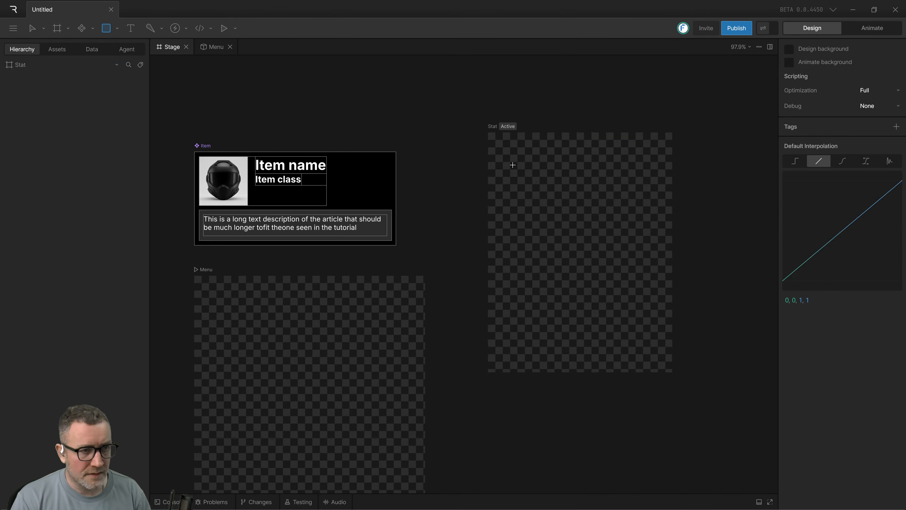
left_click_drag(512, 164, 563, 178)
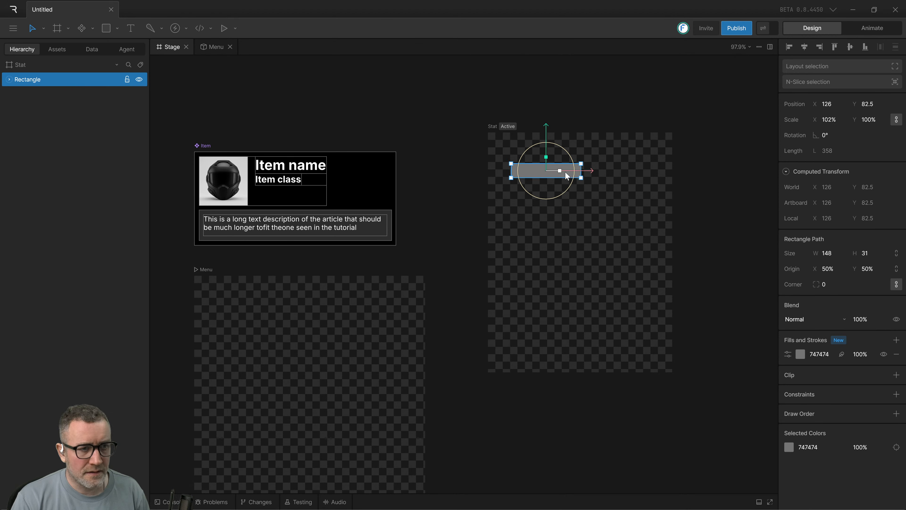
Shrink the rectangle to about 138.5 by 24.5 px and shift it toward the artboard's left edge, to about X 107.5.
scroll(578, 188, "up", 5)
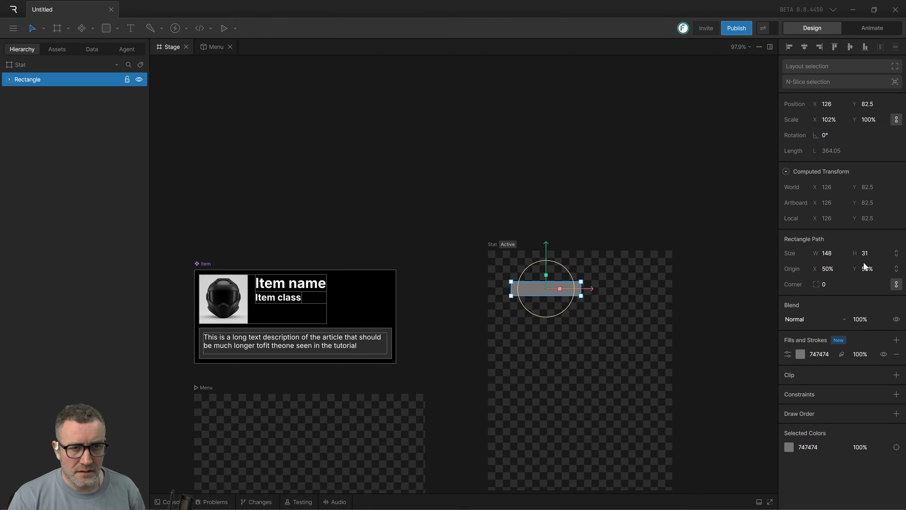
key("alt")
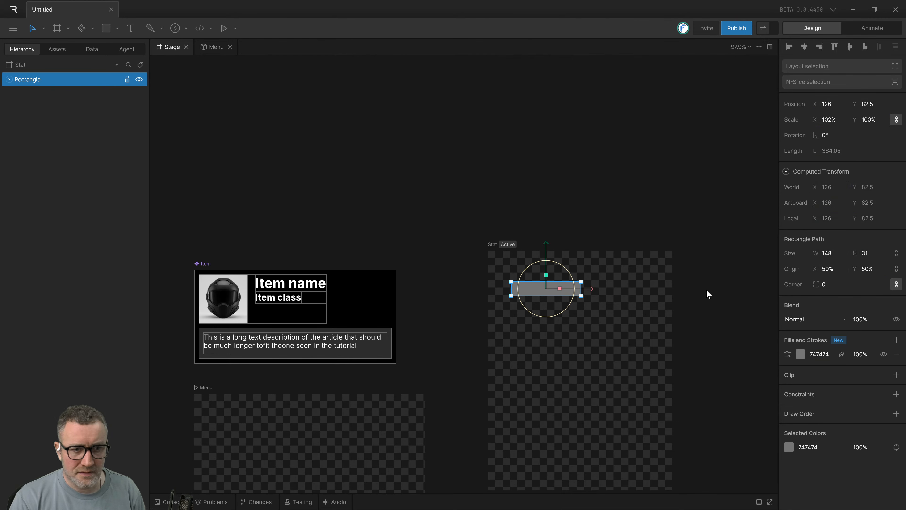
key("alt")
key("space")
left_click_drag(705, 253, 658, 125)
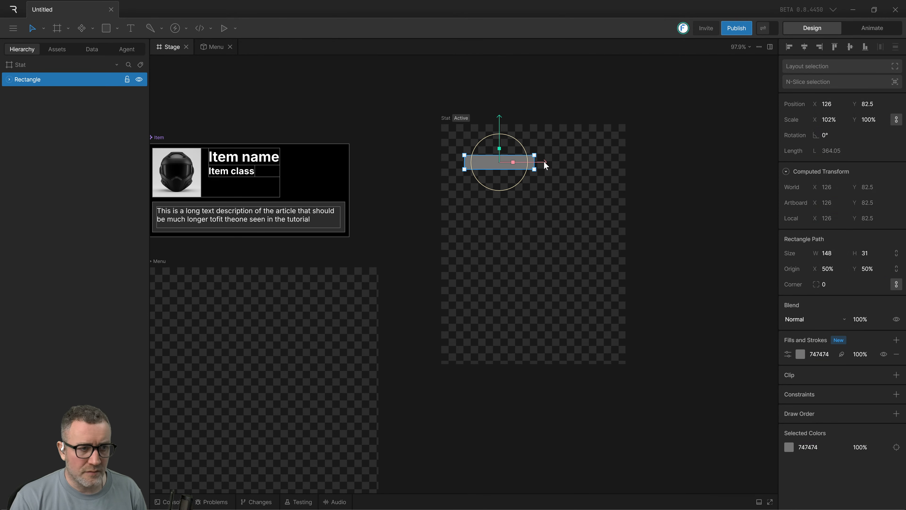
key("alt")
scroll(501, 172, "up", 1)
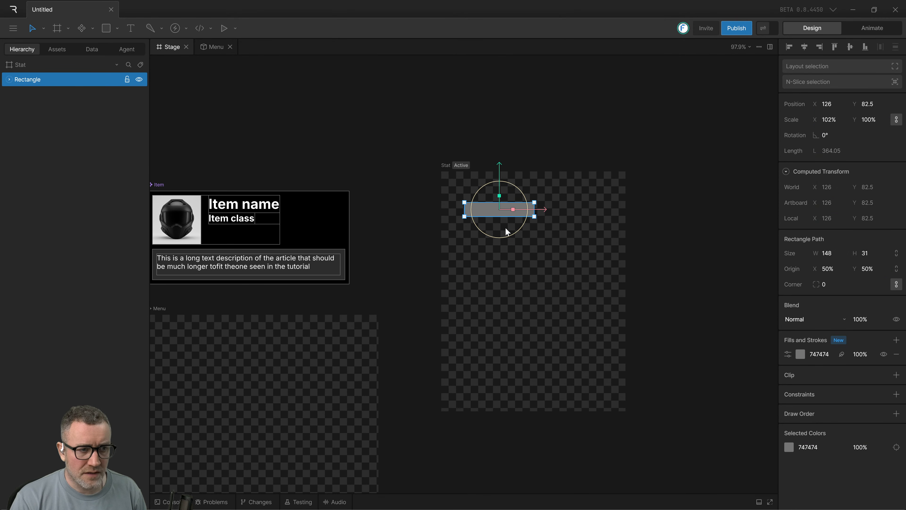
left_click(494, 245)
scroll(500, 245, "up", 4)
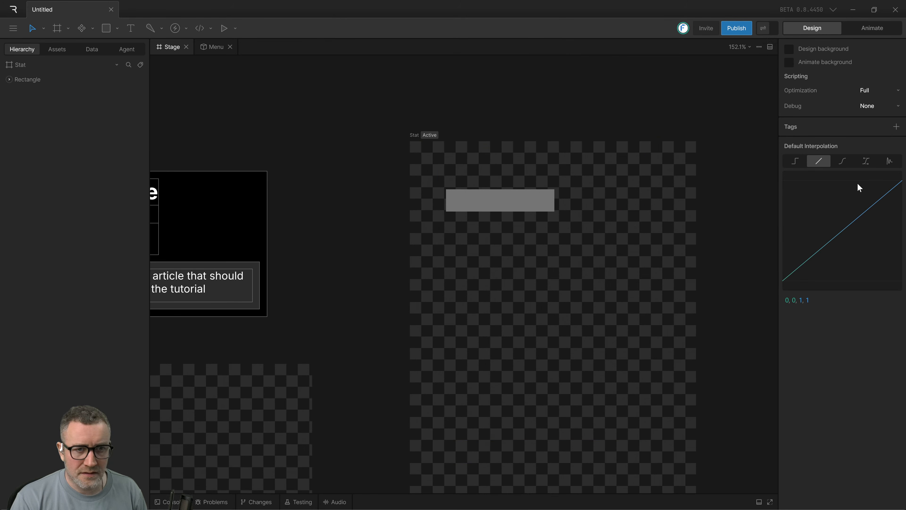
left_click(536, 210)
key("alt")
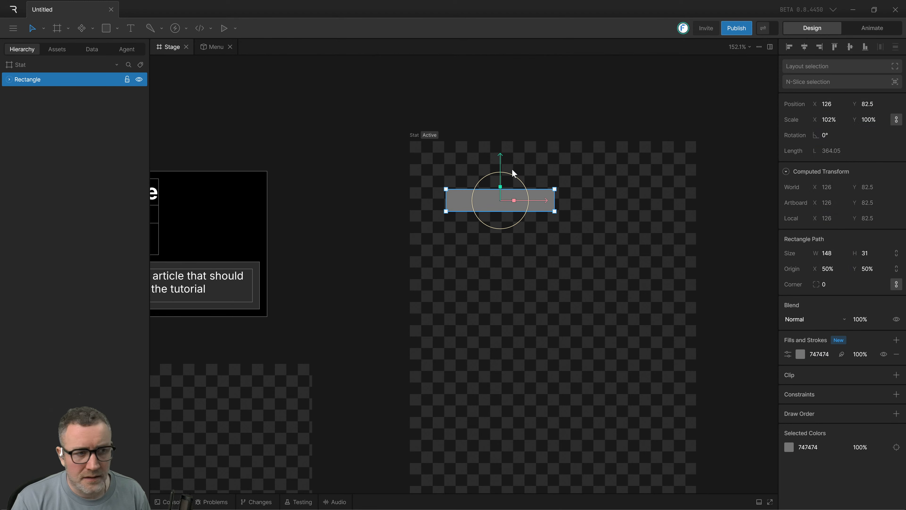
left_click_drag(554, 190, 547, 193)
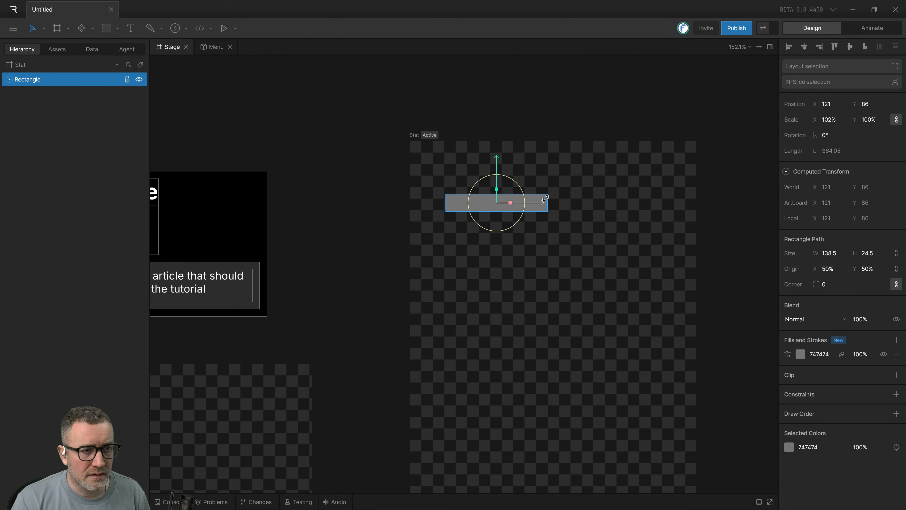
left_click_drag(492, 205, 483, 207)
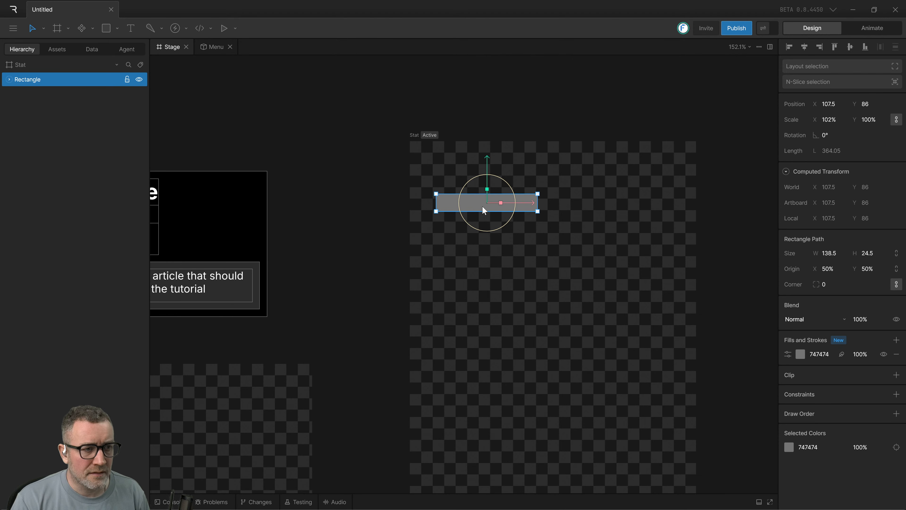
Change the rectangle's fill color to white, FFFFFF.
key("Escape")
left_click(483, 207)
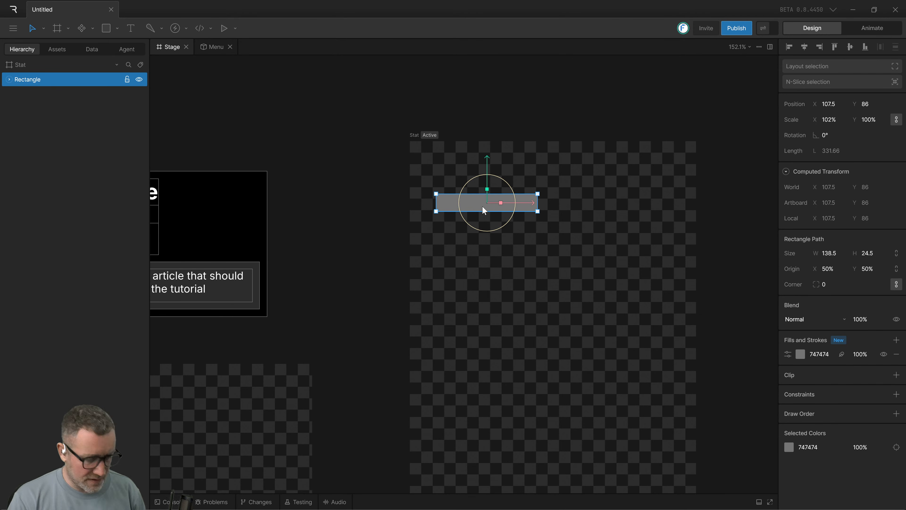
left_click(799, 354)
left_click_drag(726, 393, 612, 336)
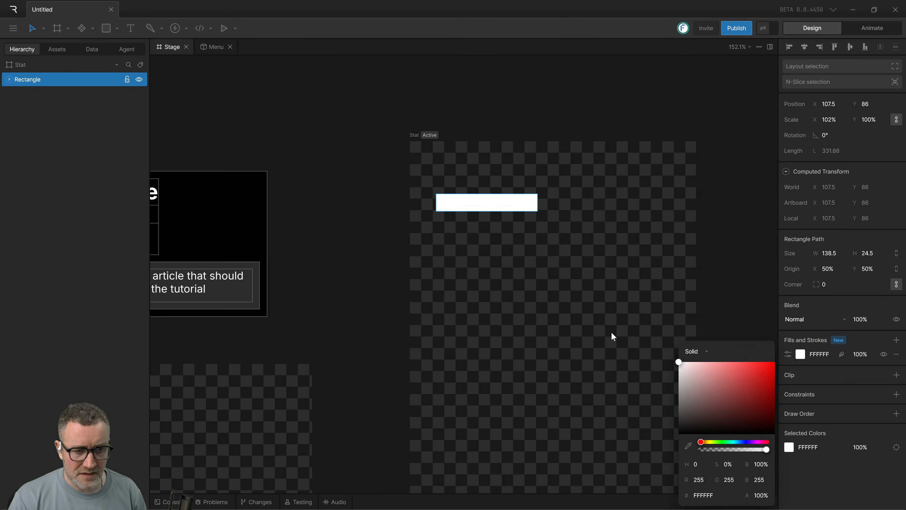
left_click(728, 300)
Duplicate the white rectangle and move the copy beside the original, to about X 264 at the same height.
left_click(499, 211)
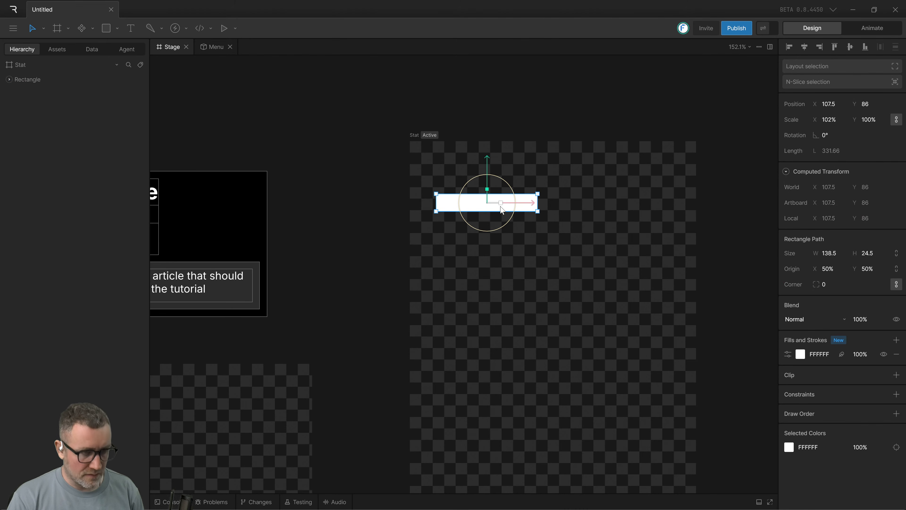
key("ctrl+d")
left_click_drag(500, 206, 652, 214)
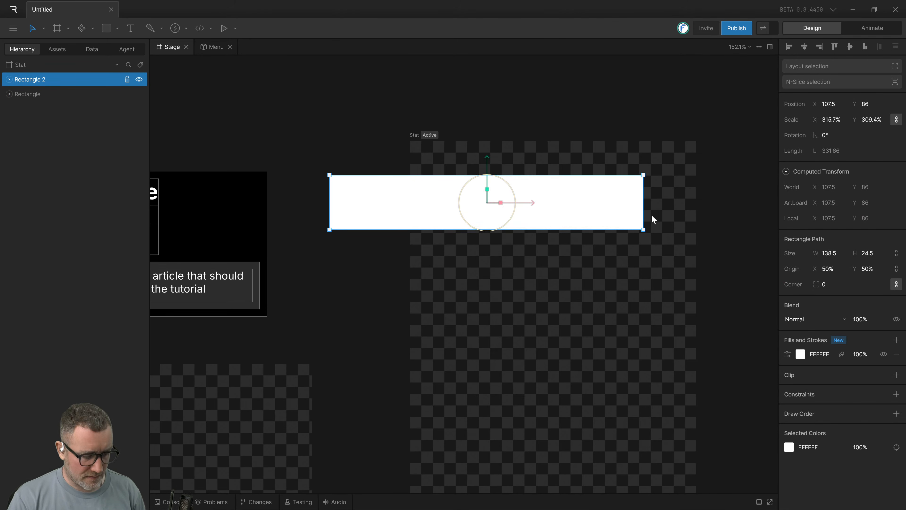
key("ctrl+z")
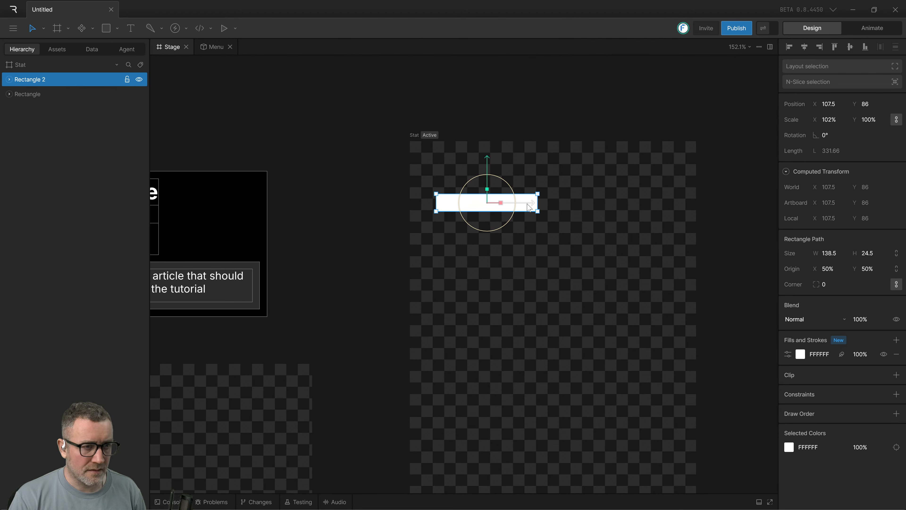
left_click_drag(531, 209, 642, 213)
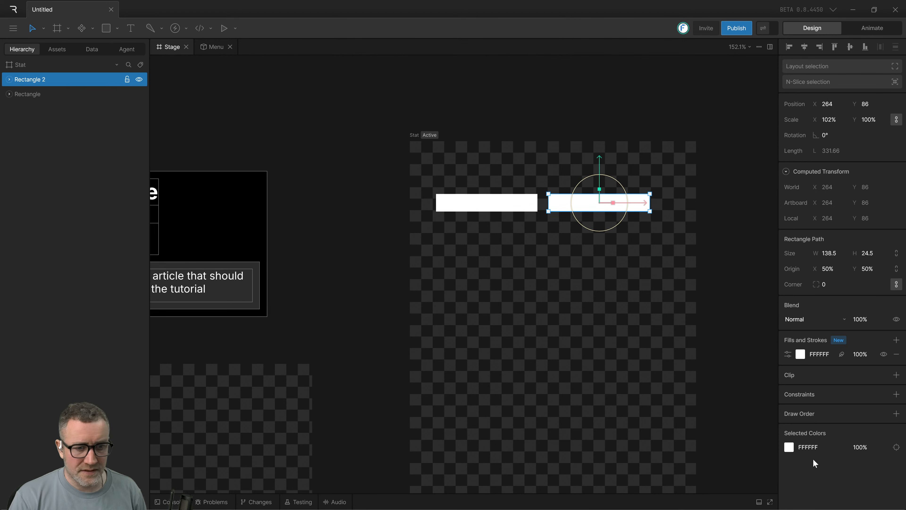
Change the duplicate rectangle's fill color to black, 000000.
left_click(789, 449)
left_click_drag(730, 436, 620, 447)
left_click(563, 429)
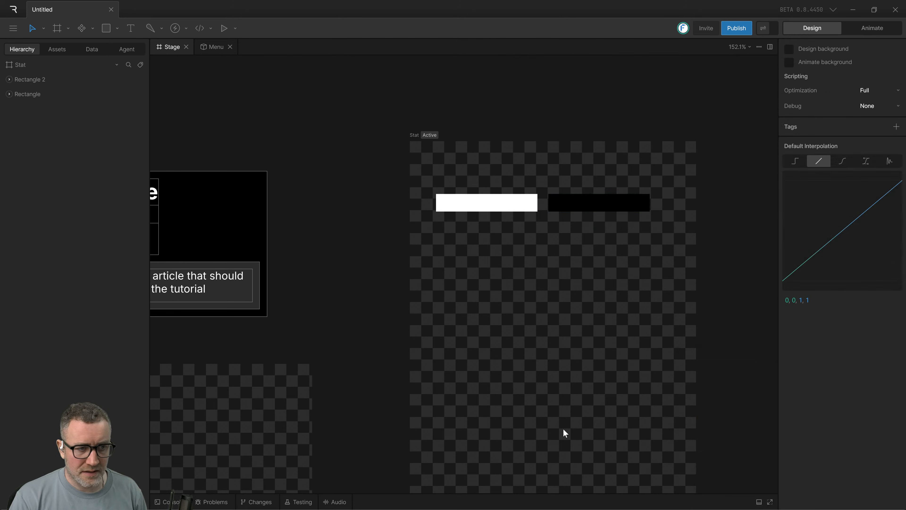
left_click_drag(416, 291, 601, 203)
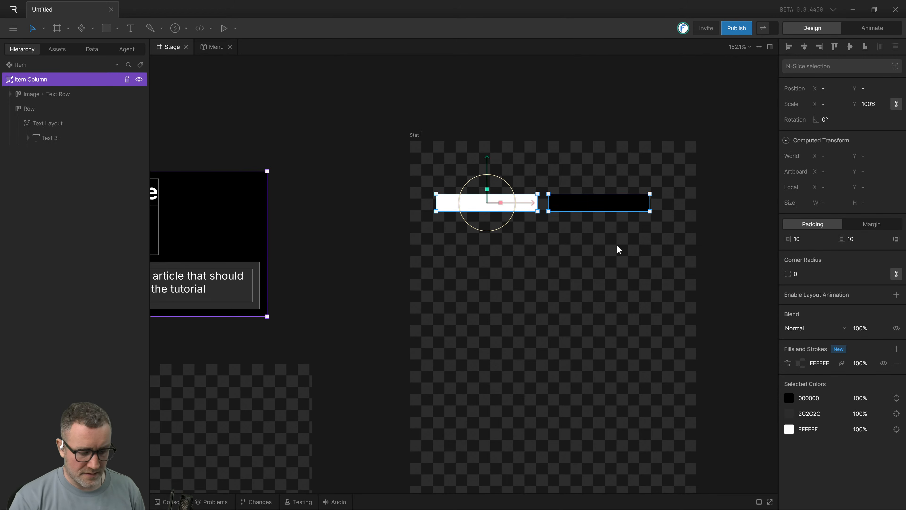
key("shift+a")
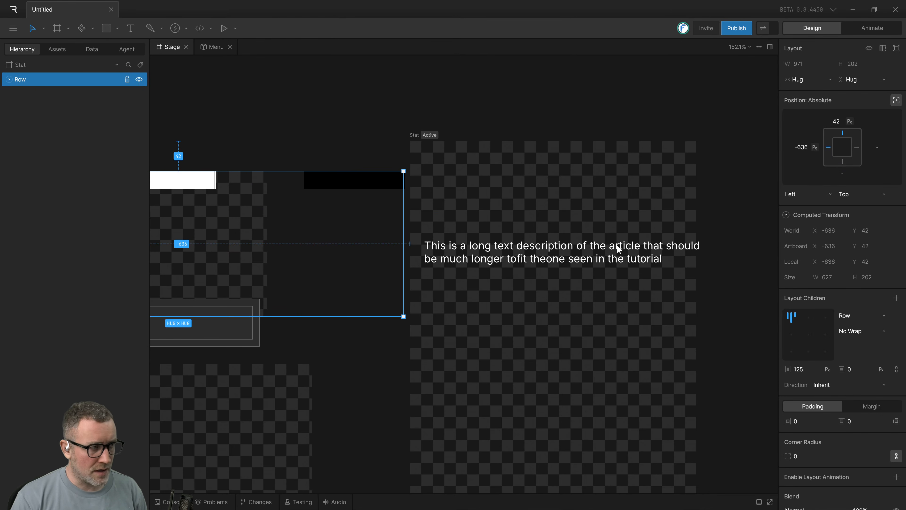
key("ctrl+z")
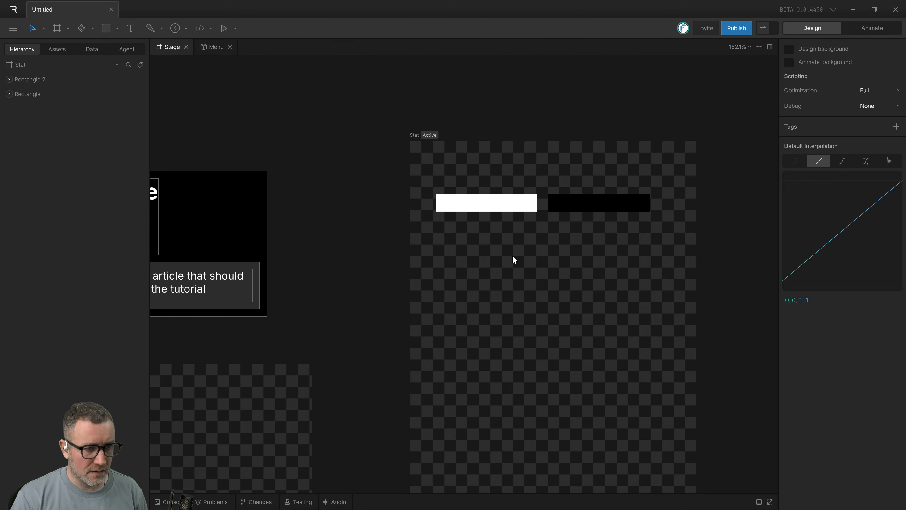
Wrap the white and black rectangles in a row layout and have the parent artboard constrain its position instead of absolute placement.
left_click_drag(459, 260, 728, 181)
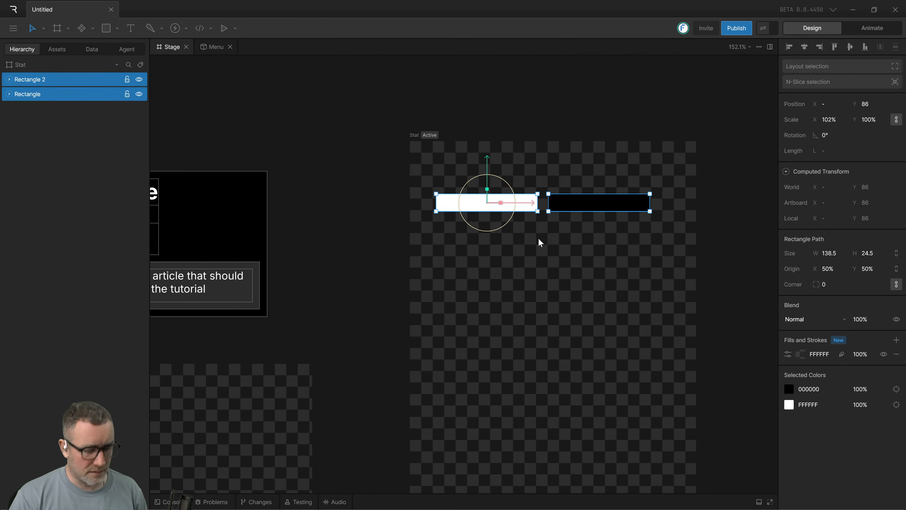
key("shift+a")
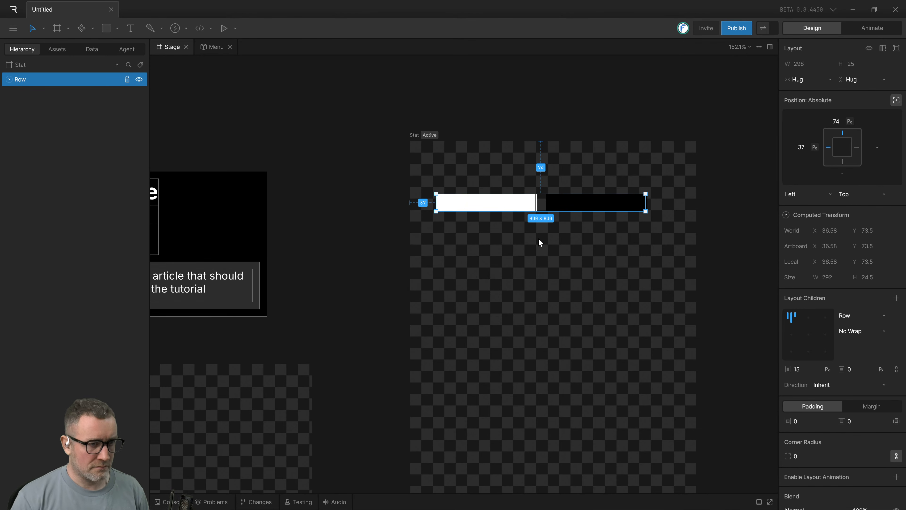
left_click_drag(506, 204, 521, 205)
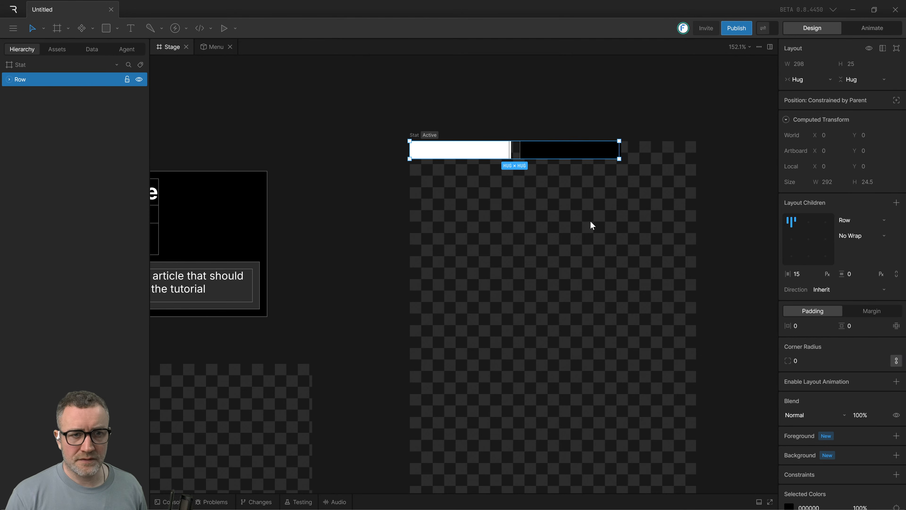
Switch to the tutorial video and watch how the row of rectangles gets its width mode and horizontal gap.
left_click_drag(600, 223, 592, 238)
key("alt")
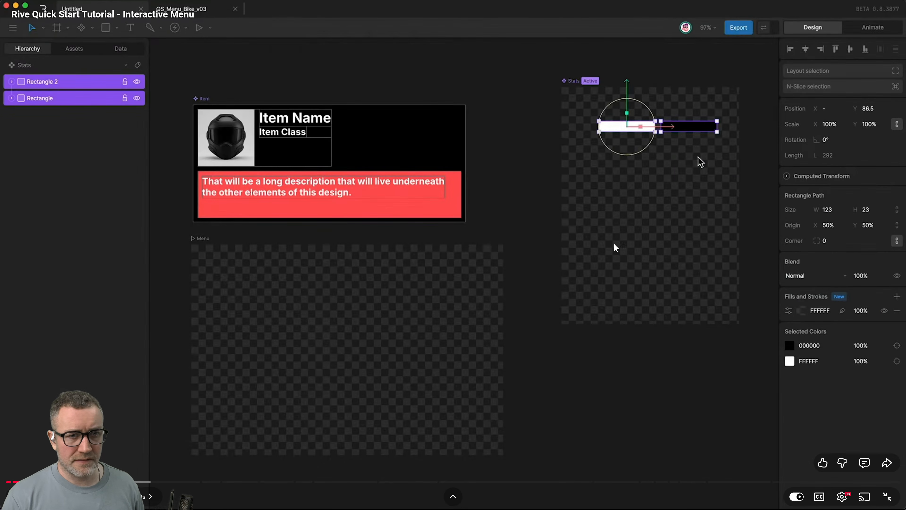
left_click(649, 209)
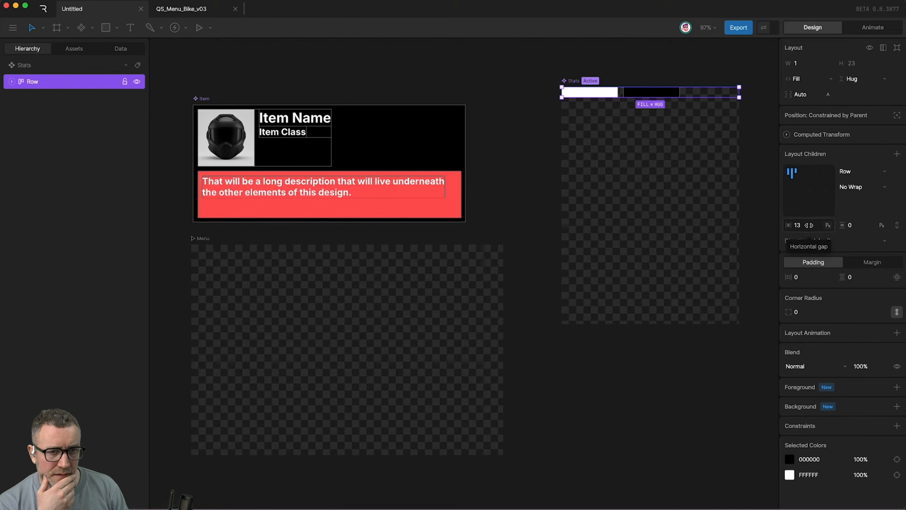
Return to the Rive editor and set the row's width to Fill and its horizontal gap to 0.
key("alt+Tab")
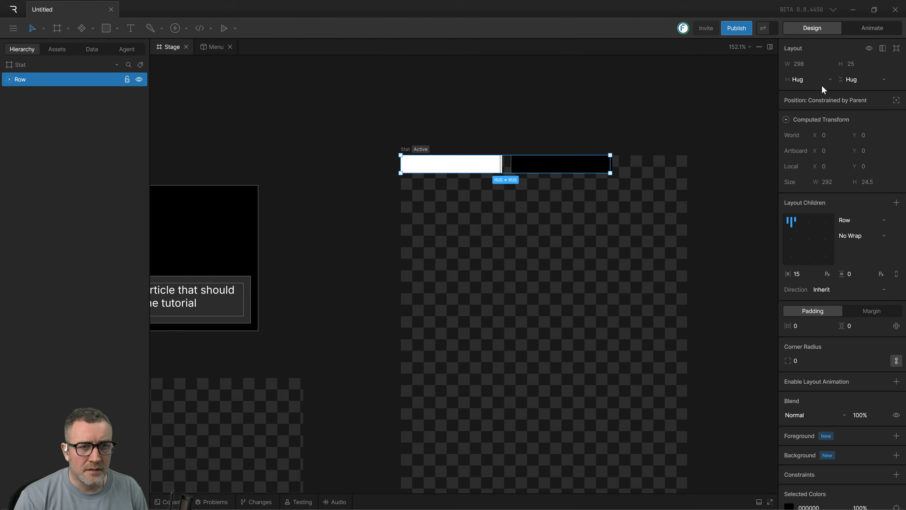
left_click(807, 95)
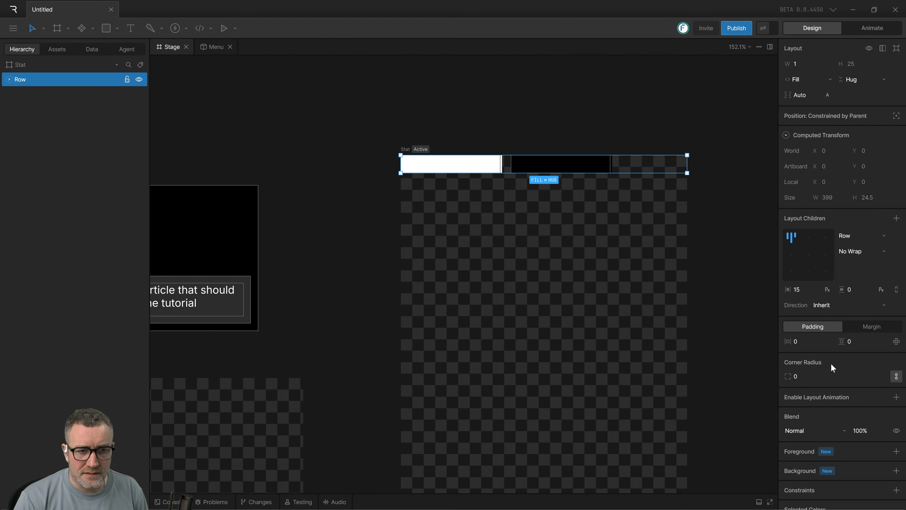
left_click(805, 291)
type("0")
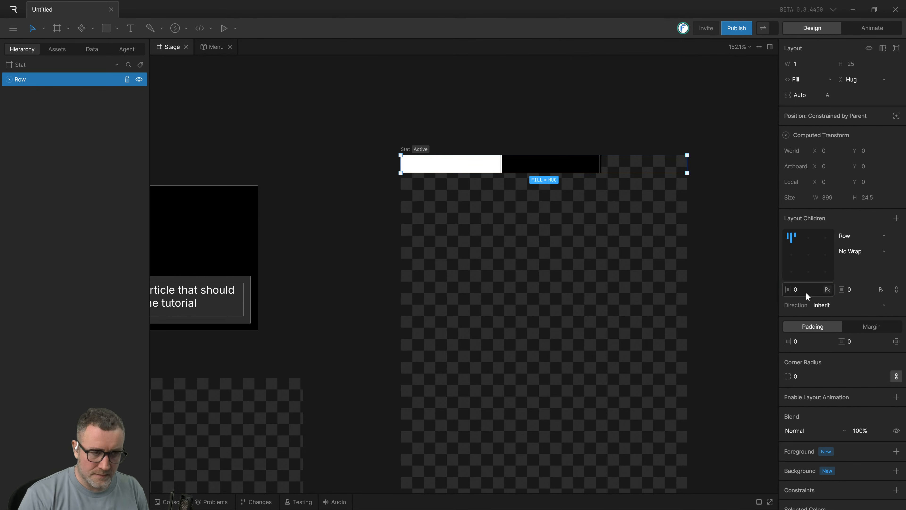
left_click(651, 272)
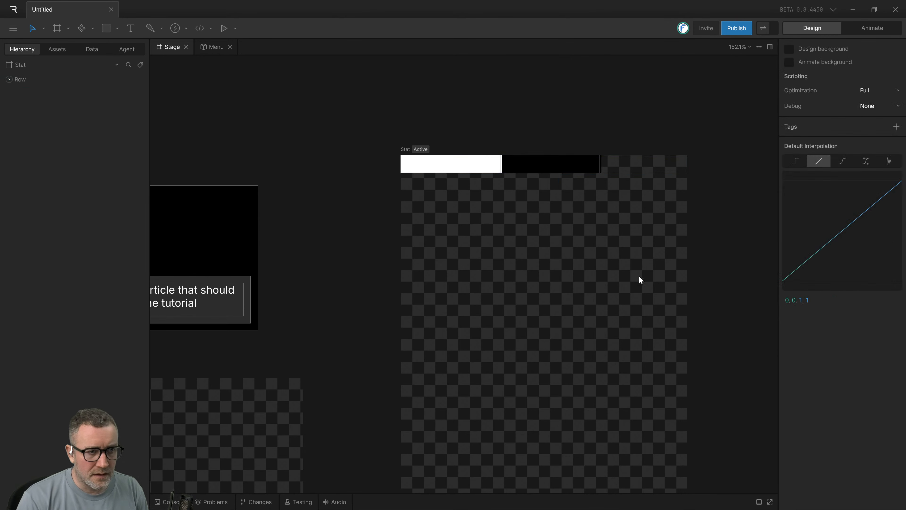
Inspect the joint between the row's two rectangles up close and compare it with the row in the tutorial video.
left_click(519, 168)
scroll(513, 172, "up", 5)
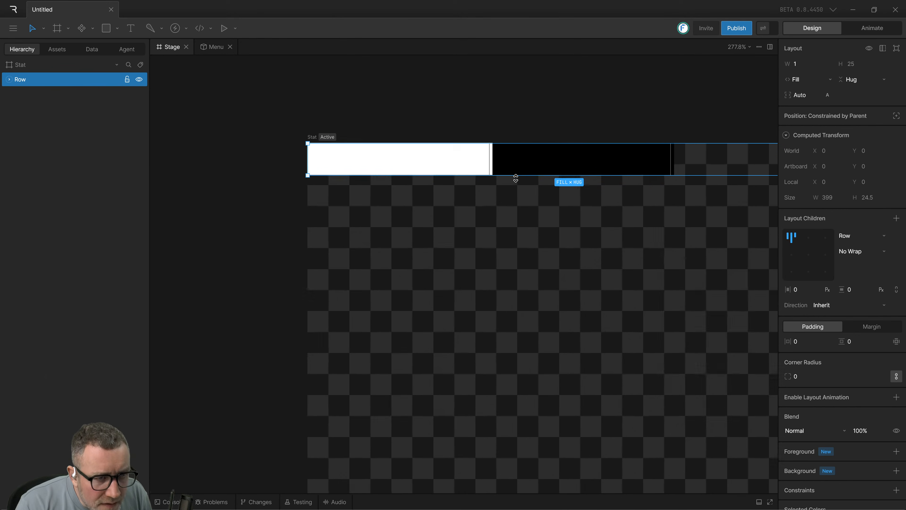
scroll(535, 221, "up", 2)
left_click(399, 211)
left_click(406, 185)
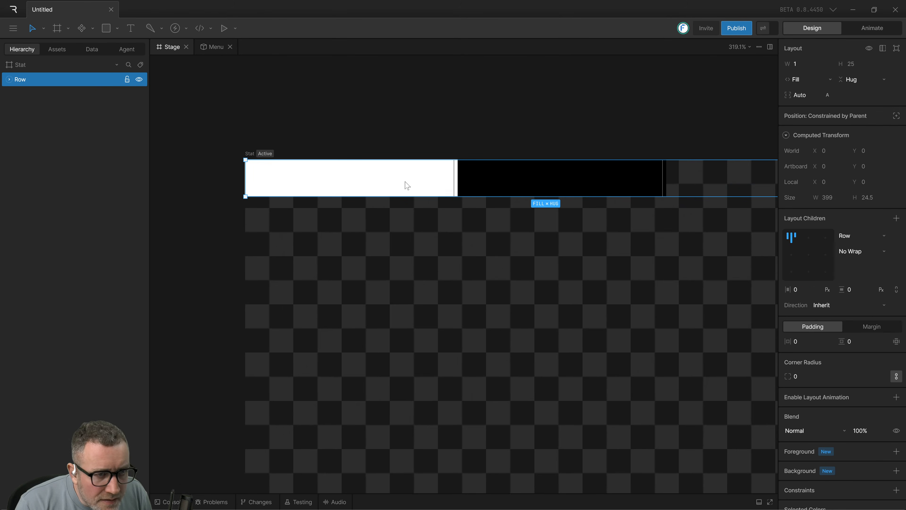
left_click_drag(538, 259, 444, 258)
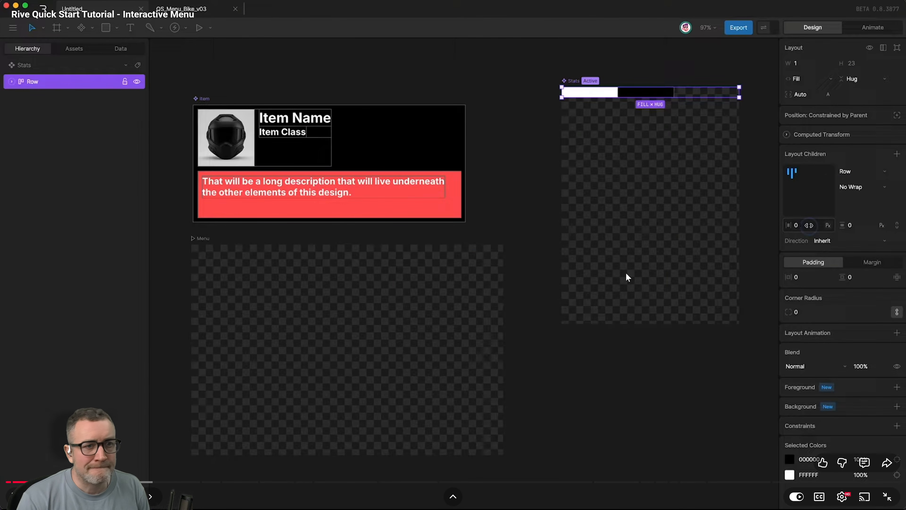
left_click(646, 201)
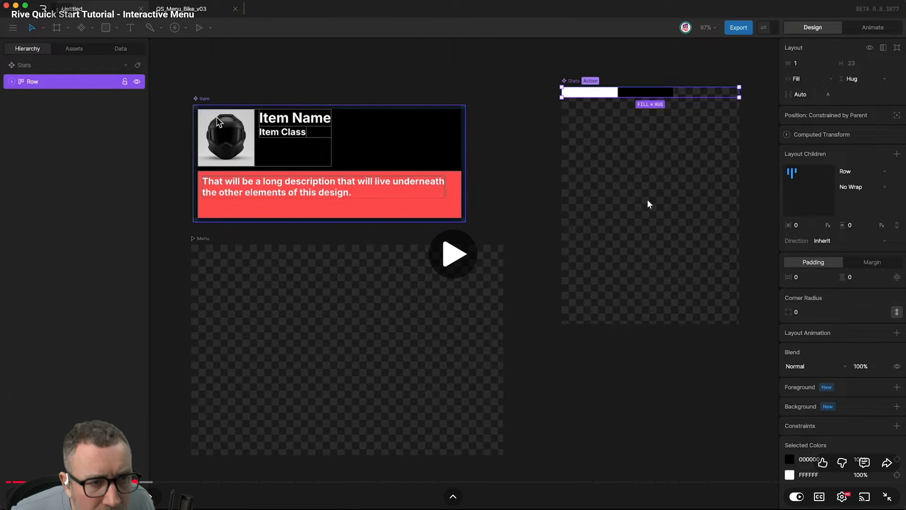
left_click(645, 194)
left_click(543, 226)
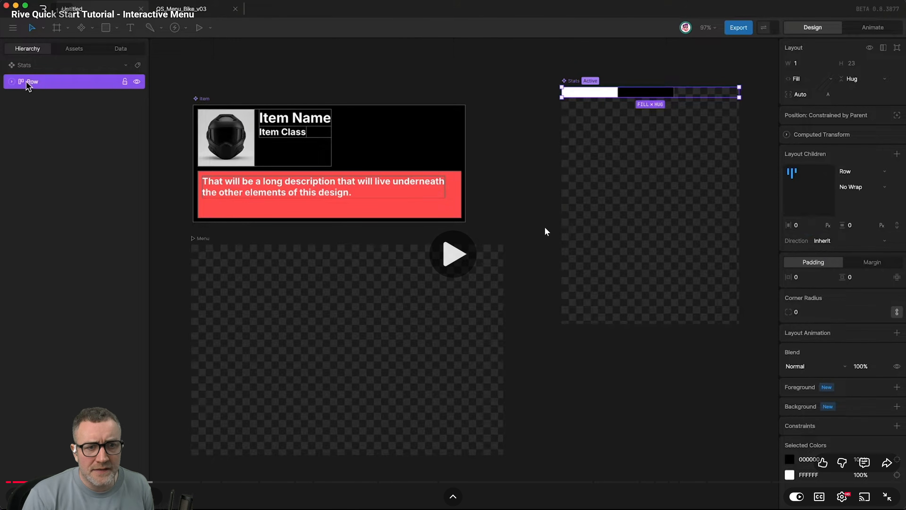
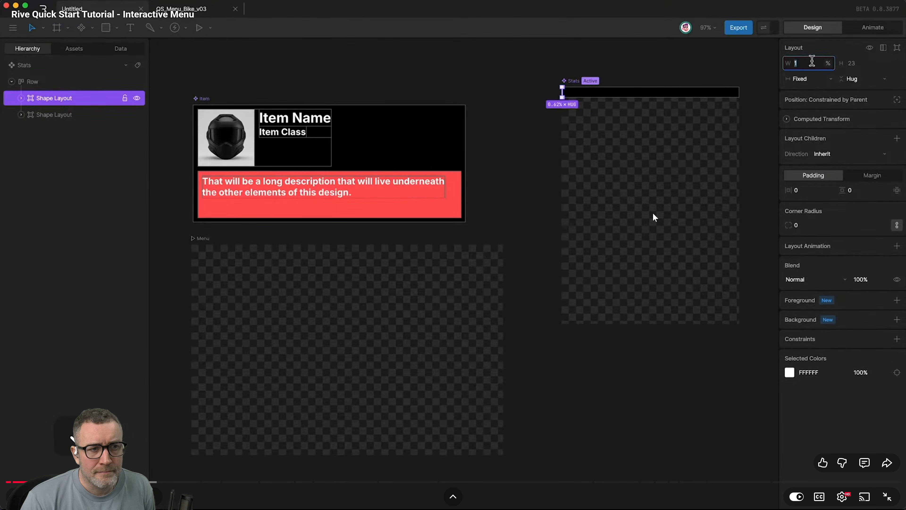
Pause the tutorial video on the stat bar's width demonstration and switch to the Rive app.
key("space")
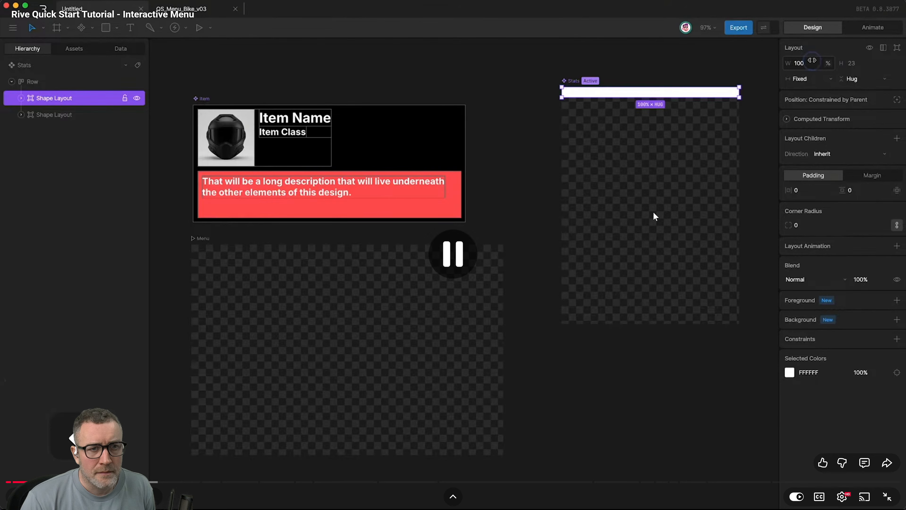
key("alt+Tab")
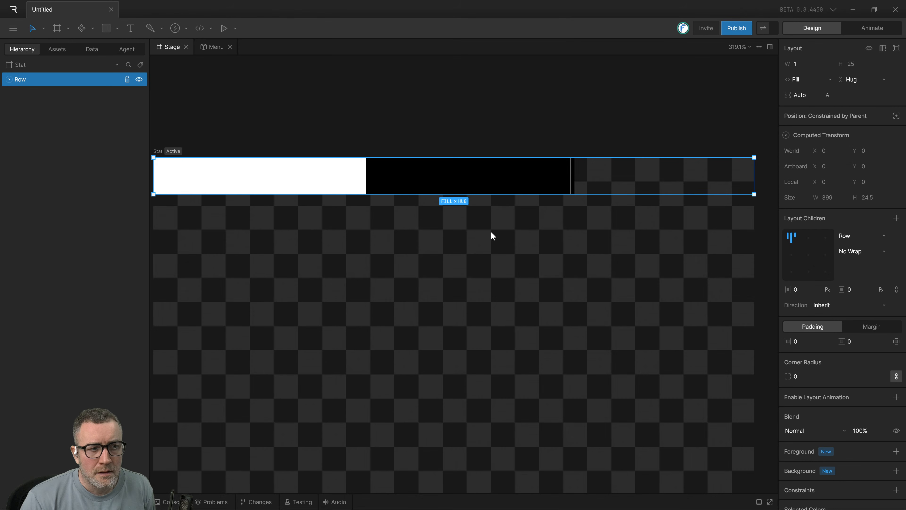
key("alt+Tab")
key("alt+Tab")
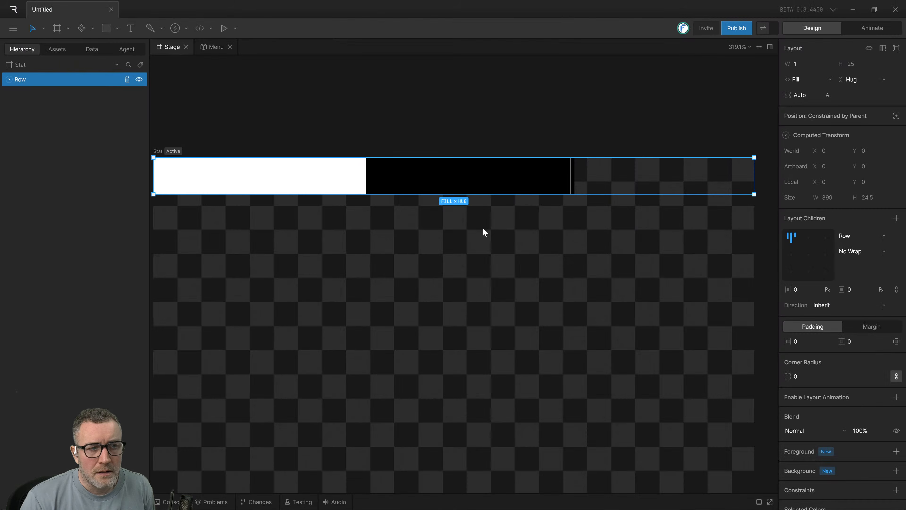
Select the Row in the Stat artboard and expand it to list its two shape layouts.
scroll(474, 253, "down", 5)
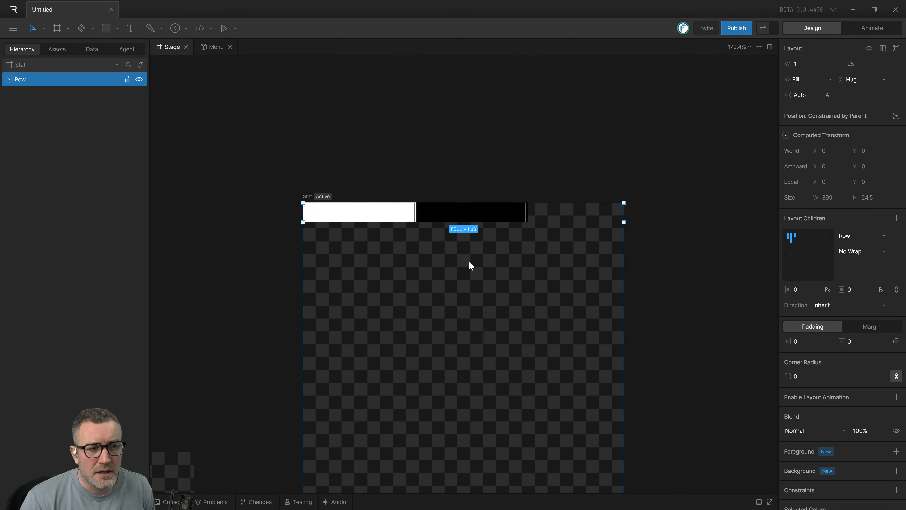
left_click(328, 231)
left_click(335, 221)
left_click(378, 234)
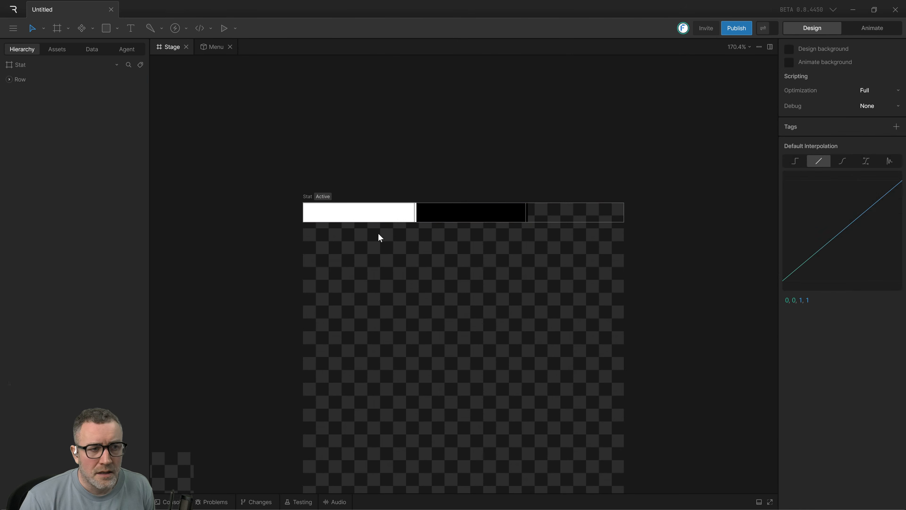
left_click(365, 216)
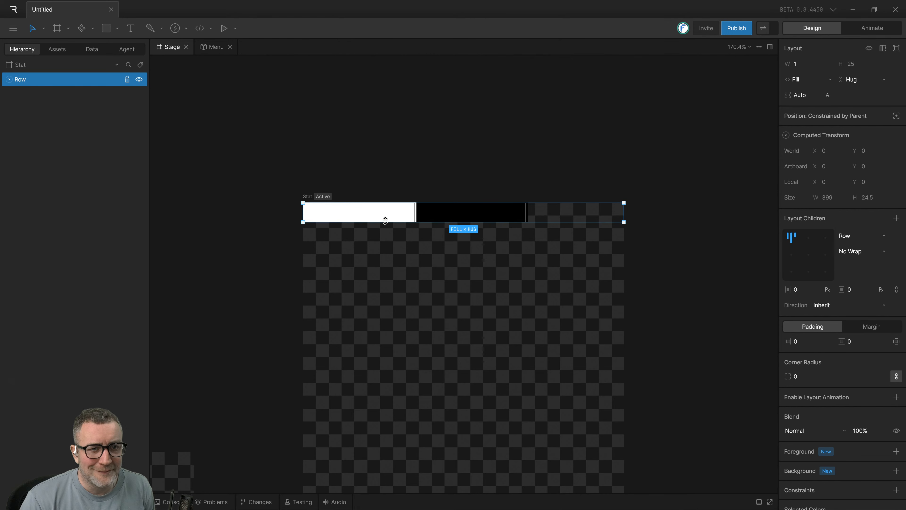
left_click(446, 252)
left_click(360, 219)
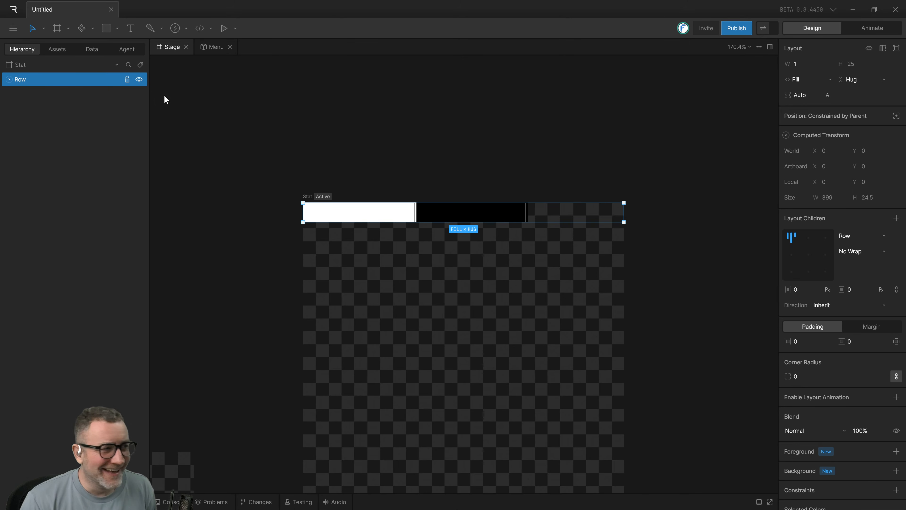
left_click(10, 79)
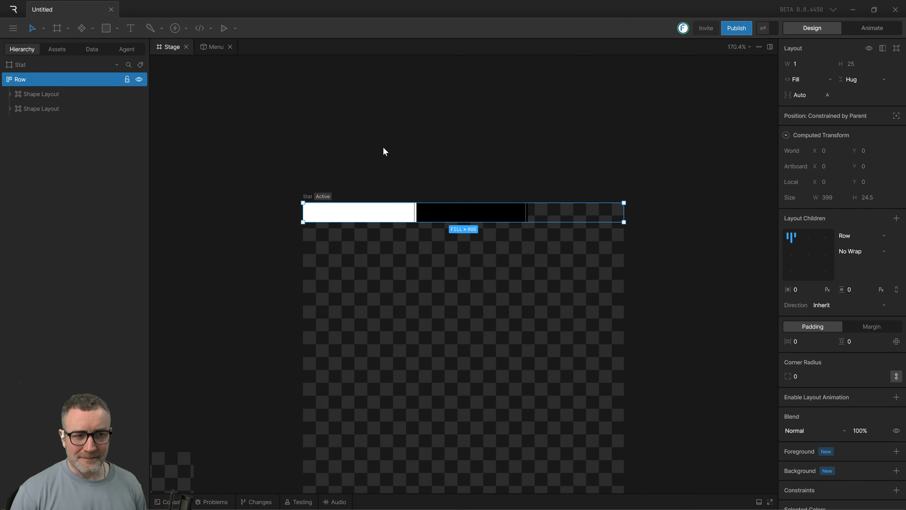
left_click(426, 250)
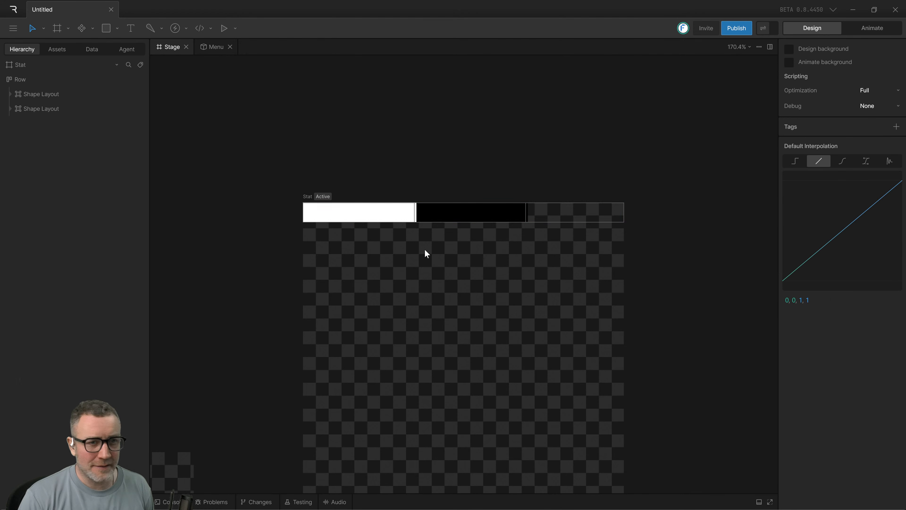
left_click(43, 80)
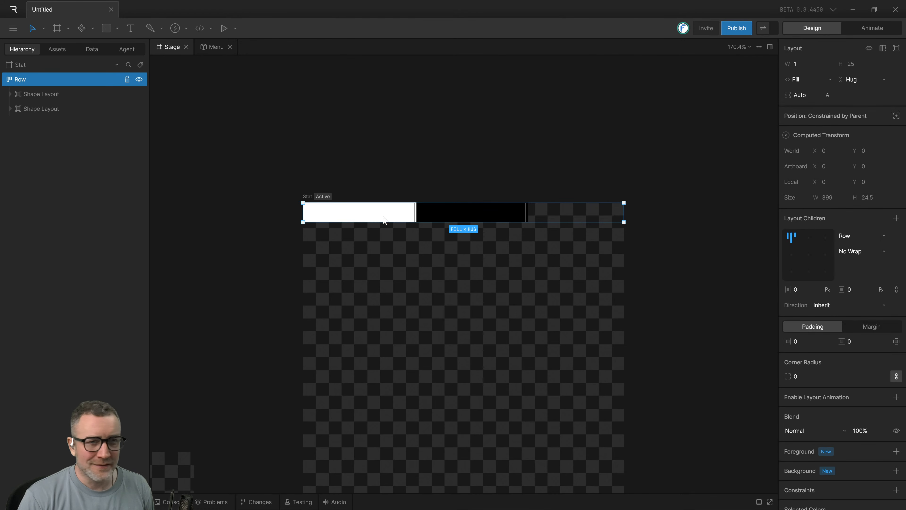
Set the white shape layout's width to Fixed at 32 px.
left_click(36, 95)
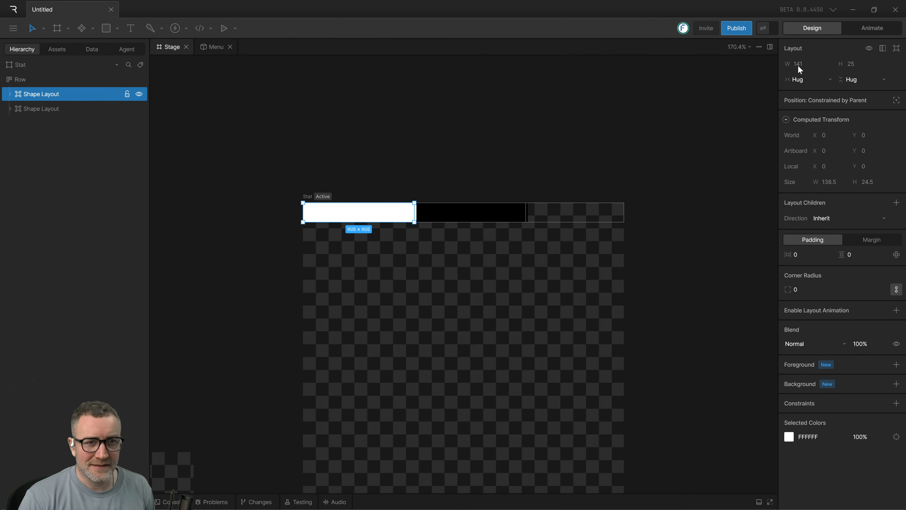
left_click(826, 79)
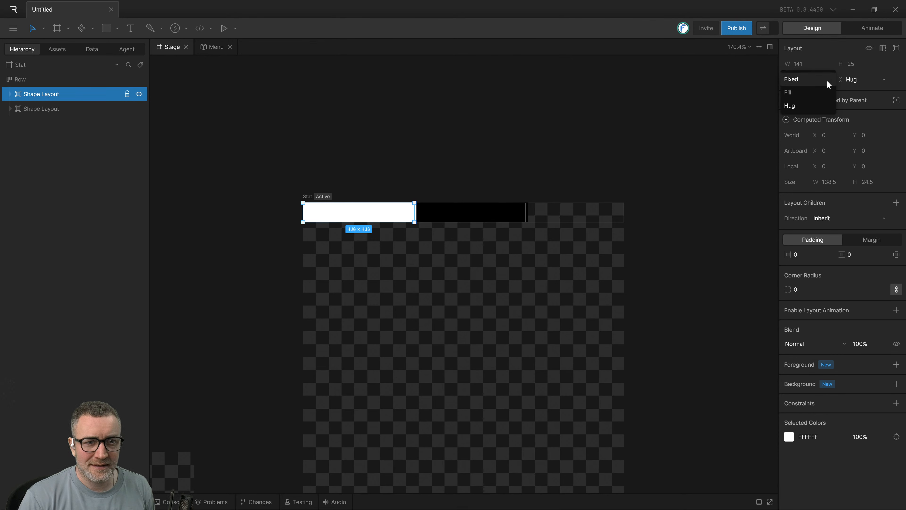
left_click(818, 92)
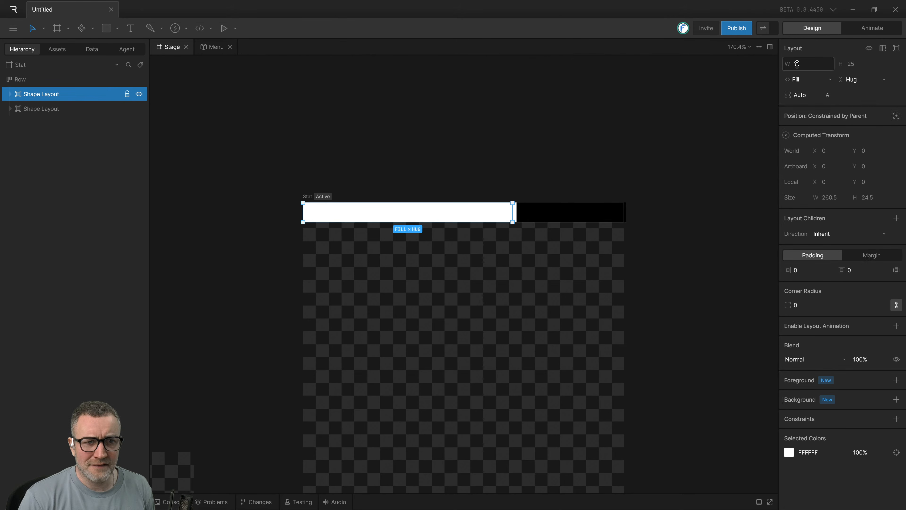
left_click(828, 85)
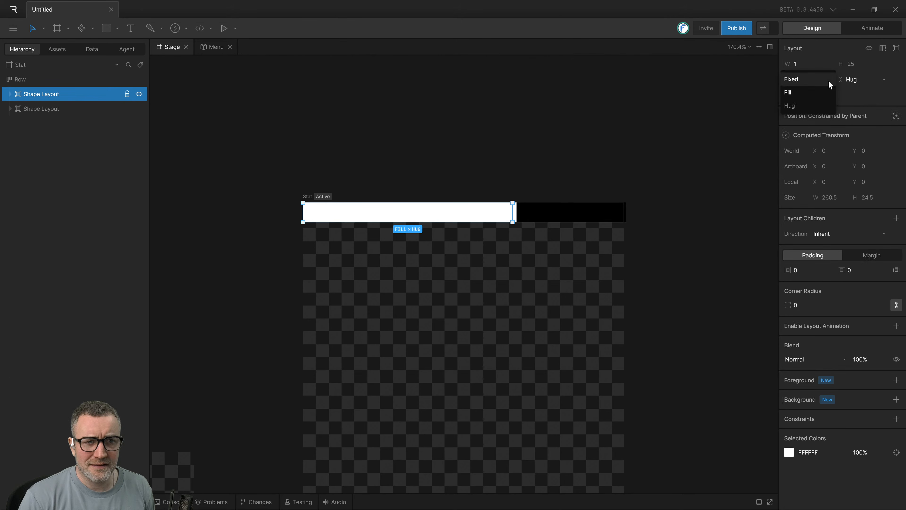
left_click(823, 86)
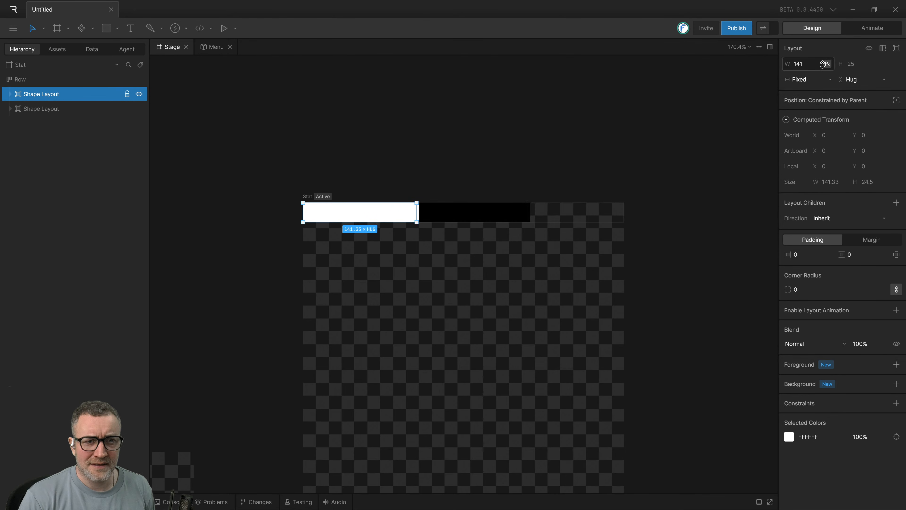
left_click(820, 64)
type("32")
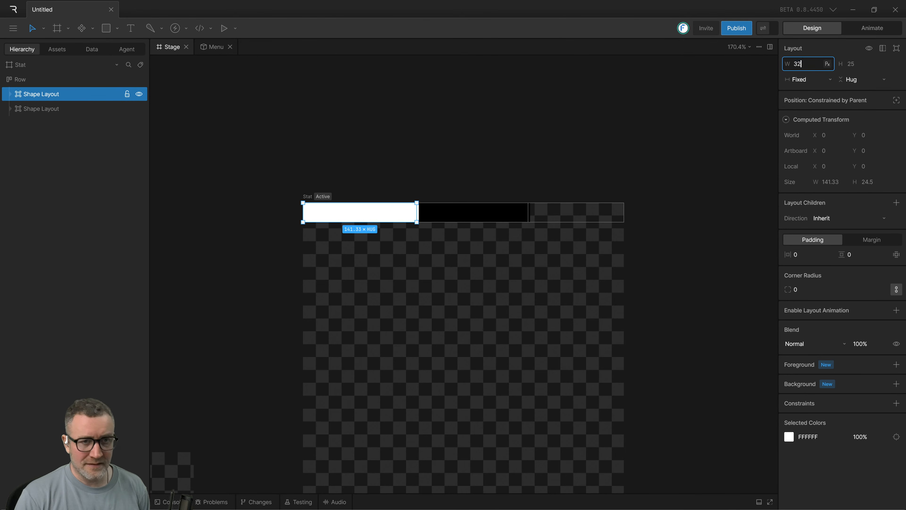
left_click(638, 95)
left_click(388, 219)
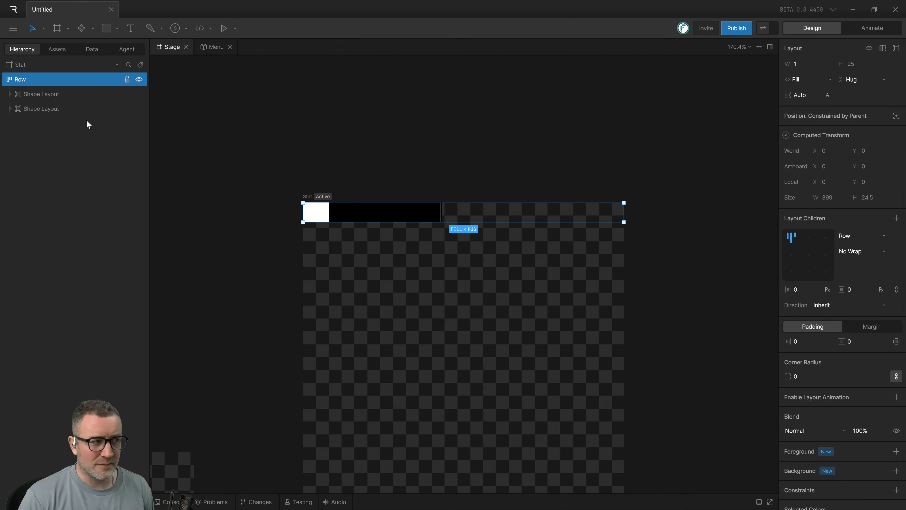
Set the black shape layout's horizontal sizing to Fill so it takes up the rest of the row.
left_click(34, 109)
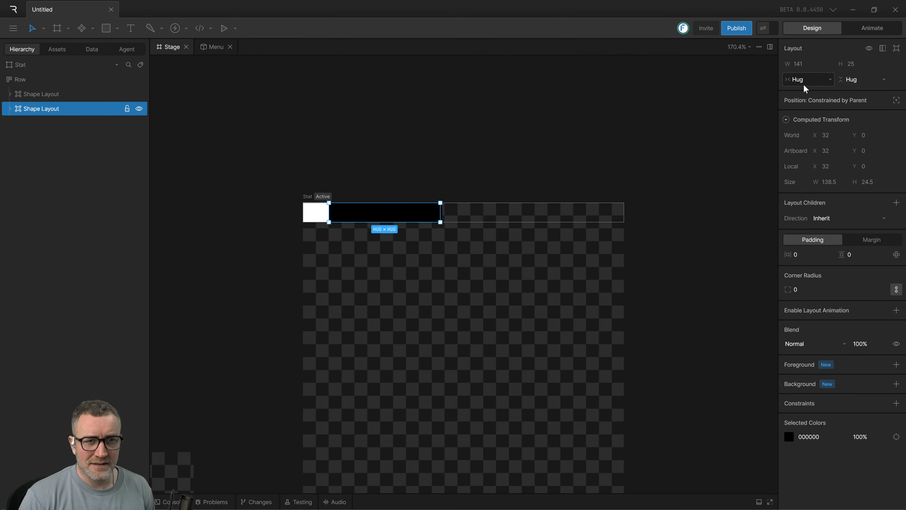
left_click(823, 80)
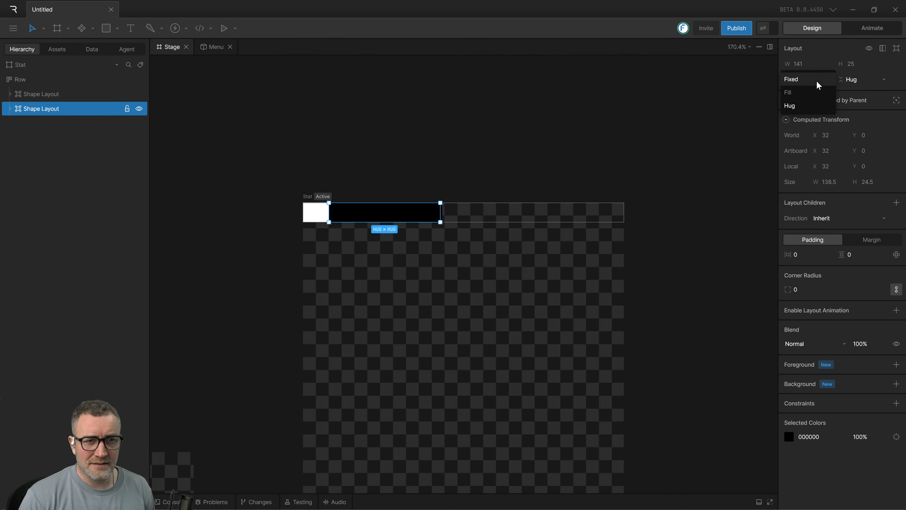
left_click(807, 92)
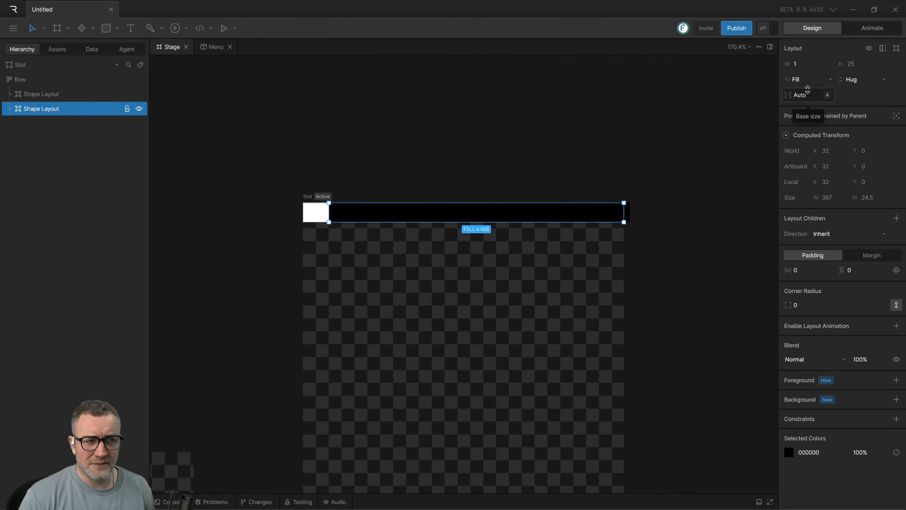
left_click(708, 142)
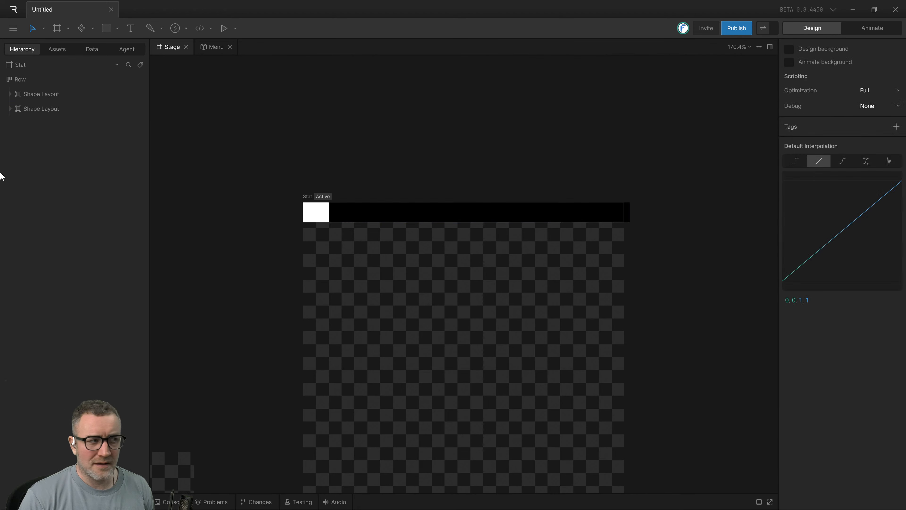
Widen the white shape layout by scrubbing its fixed width to roughly two fifths of the row.
left_click(34, 94)
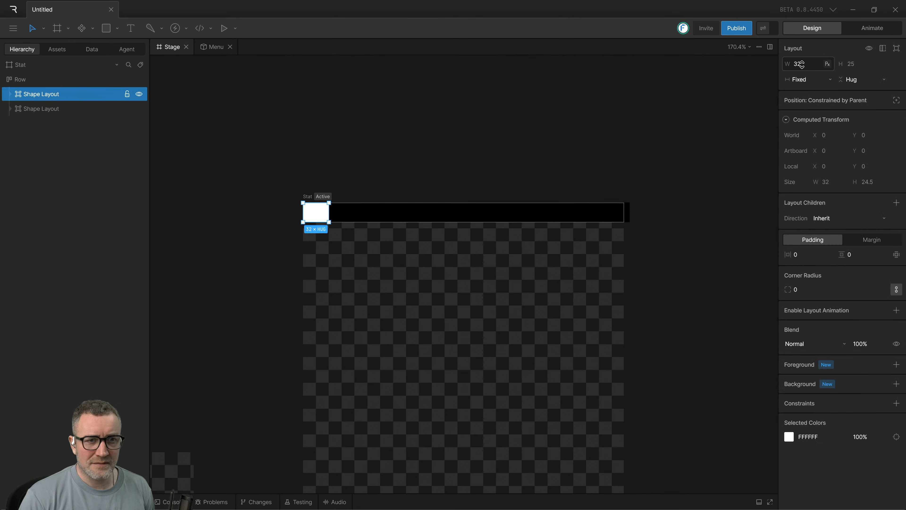
left_click_drag(800, 64, 848, 64)
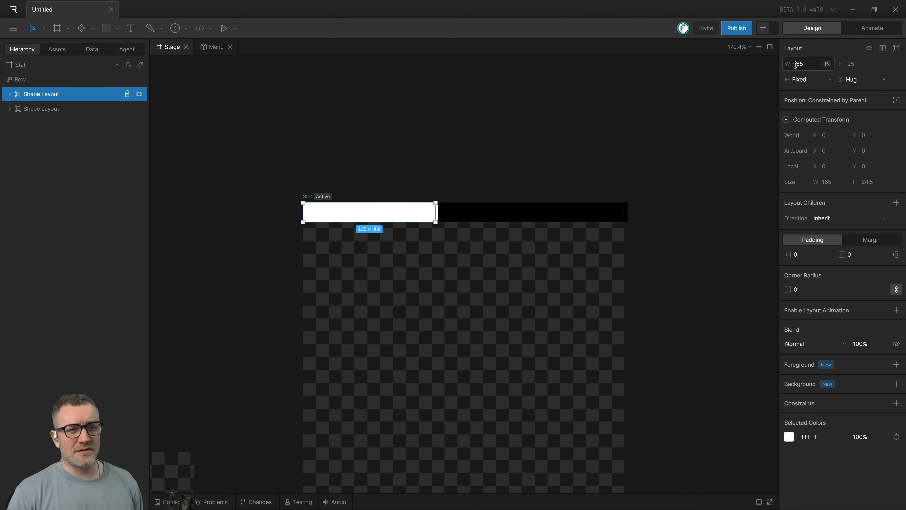
left_click_drag(798, 64, 801, 87)
left_click(734, 97)
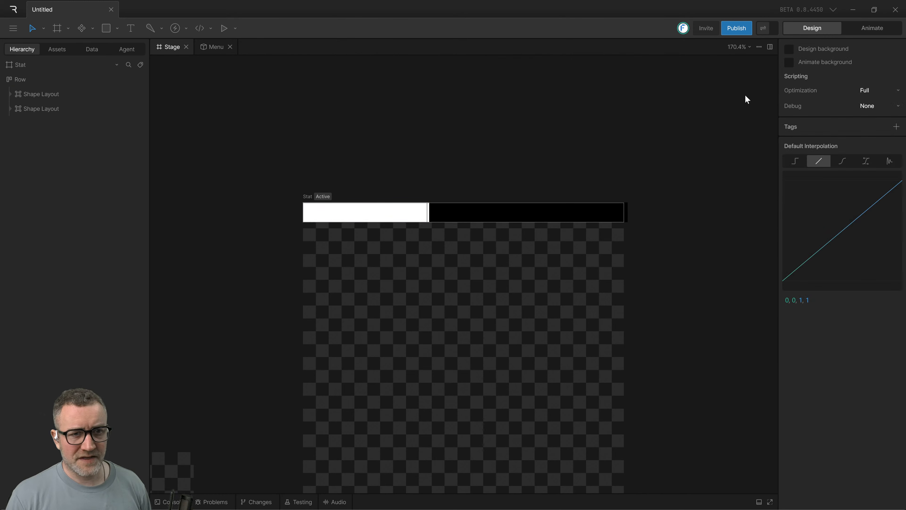
Switch back to the tutorial video and play the section that changes the white bar's percentage width.
left_click(379, 217)
key("alt+Tab")
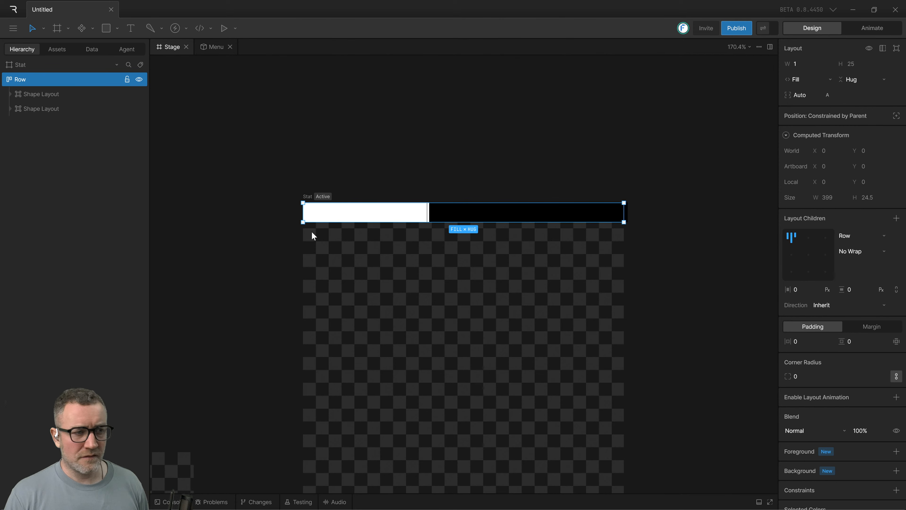
key("alt+Tab")
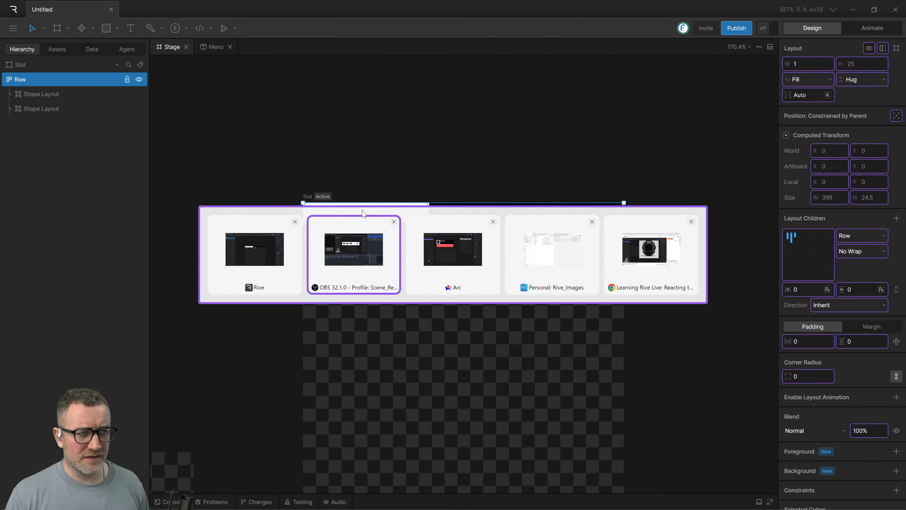
key("alt+Tab")
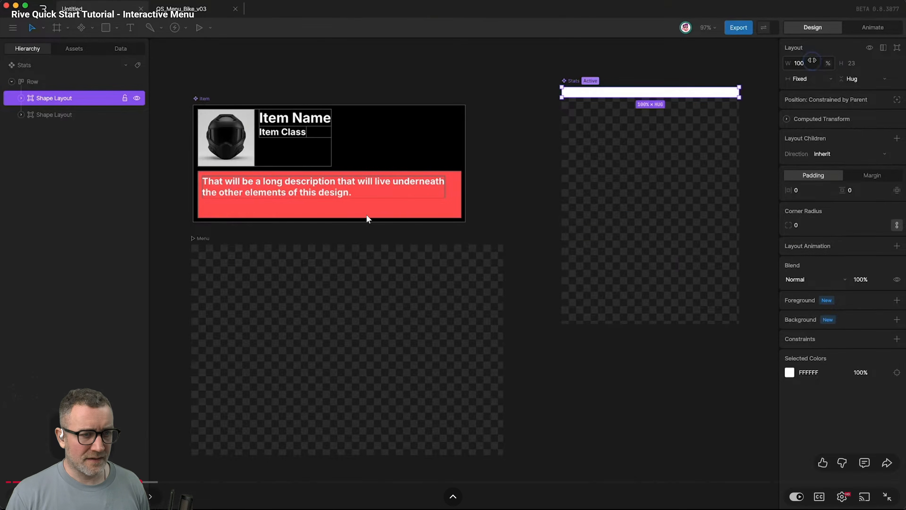
left_click(404, 239)
left_click(404, 239)
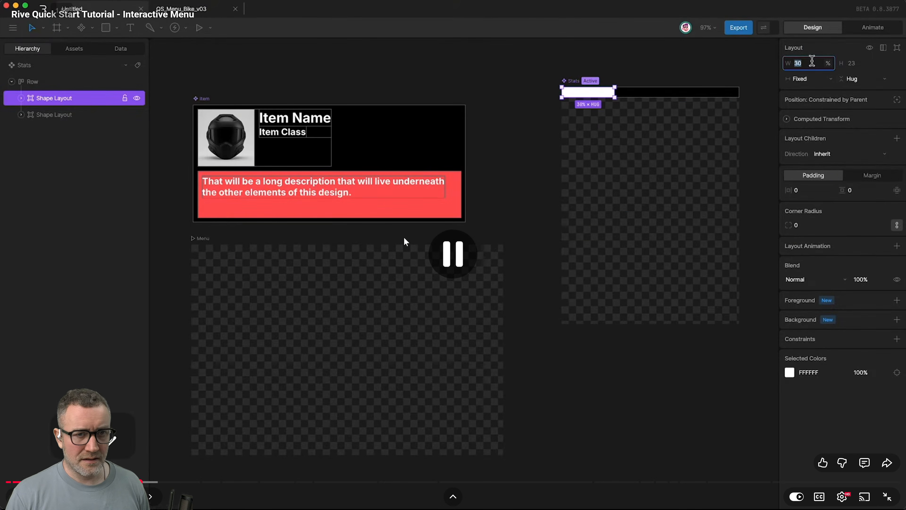
left_click(422, 246)
left_click(423, 245)
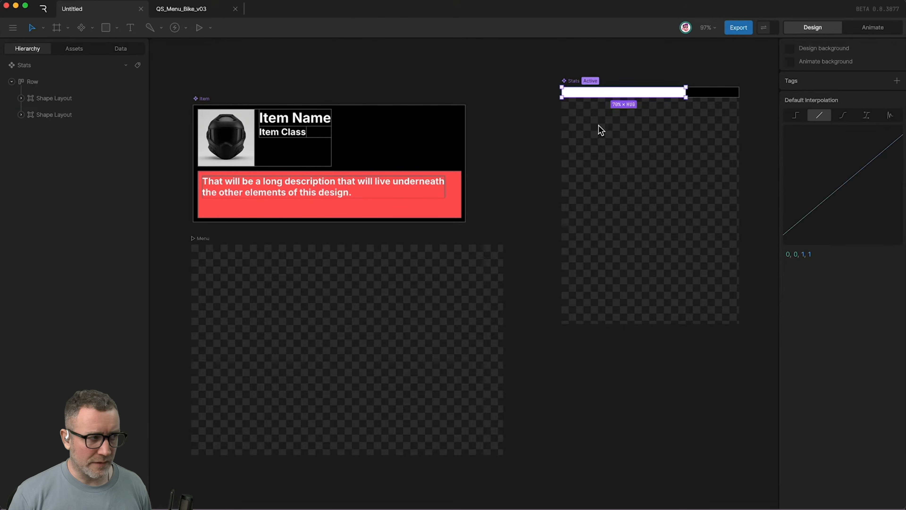
Rewind the tutorial video, review how the white and black shape layouts are sized, and pause it.
left_click(423, 246)
key("Left")
key("Left")
key("Left")
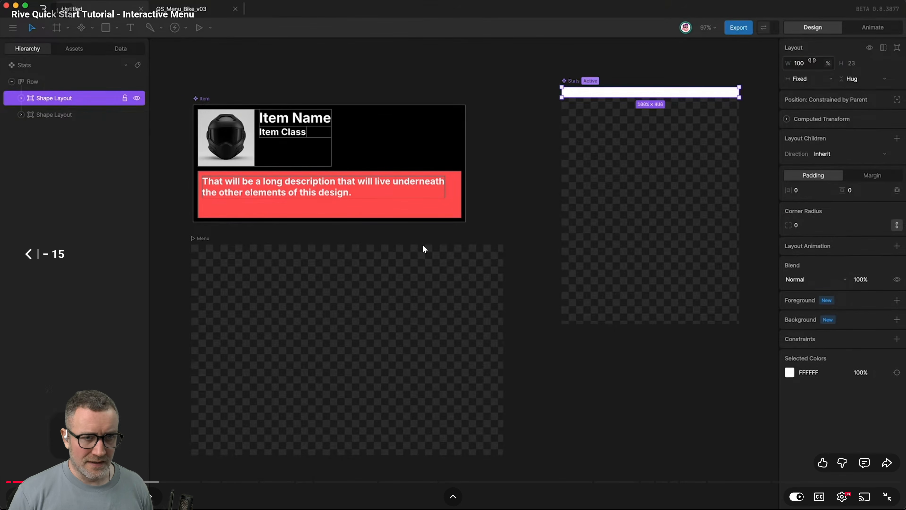
key("Left")
key("Left")
key("Left")
key("Left")
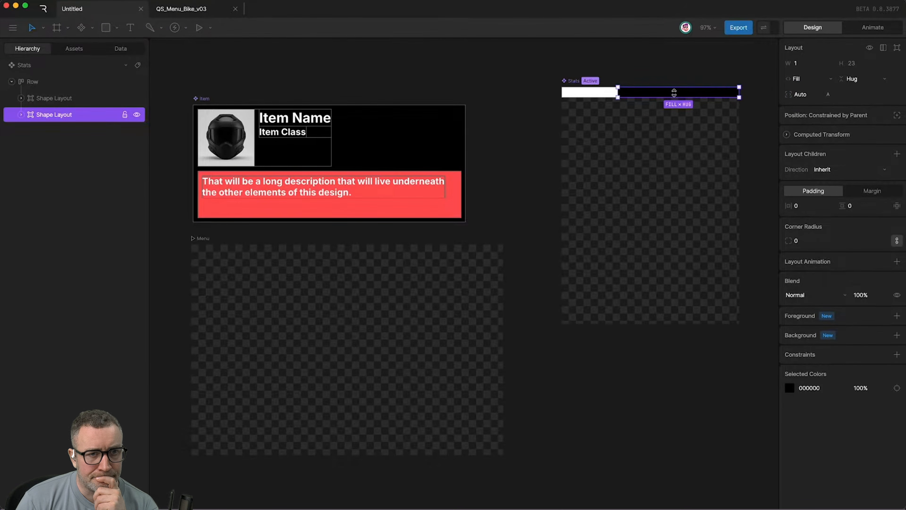
left_click(423, 245)
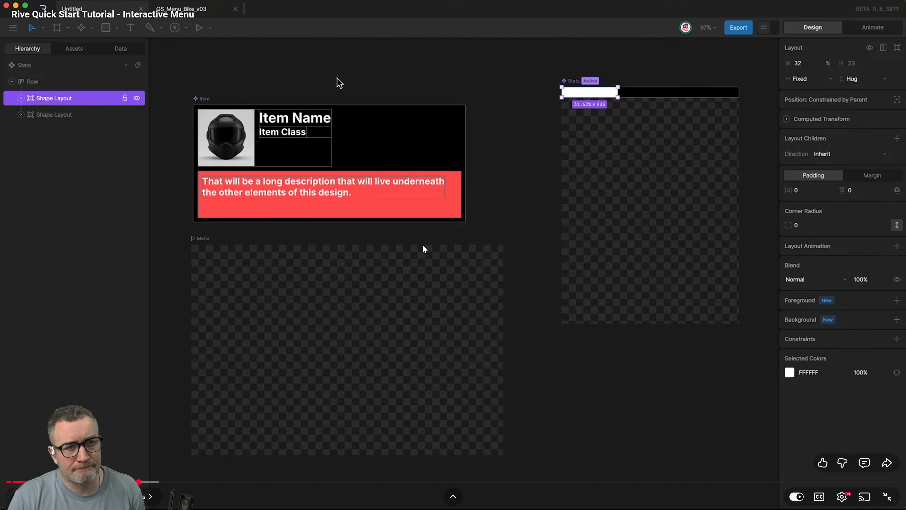
Switch to the Rive app and select the Row that holds both shape layouts.
key("ctrl+Tab")
key("ctrl+Tab")
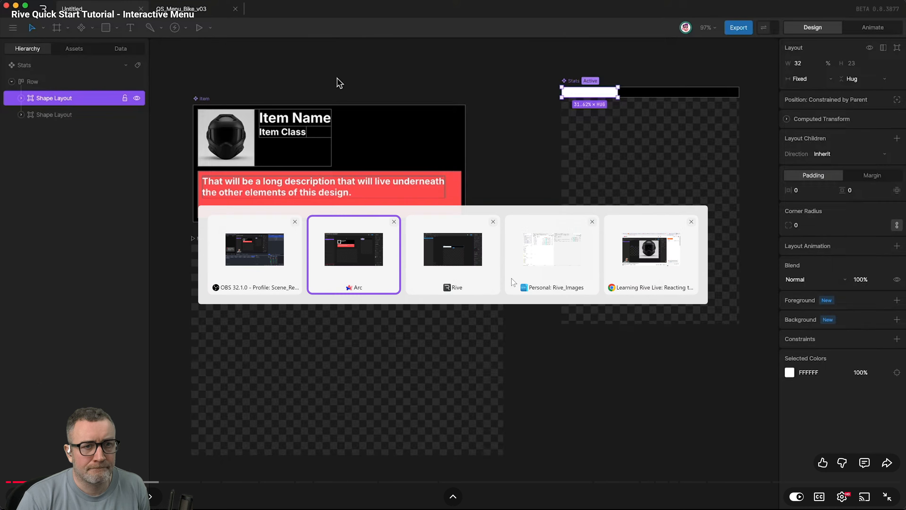
key("alt+Tab")
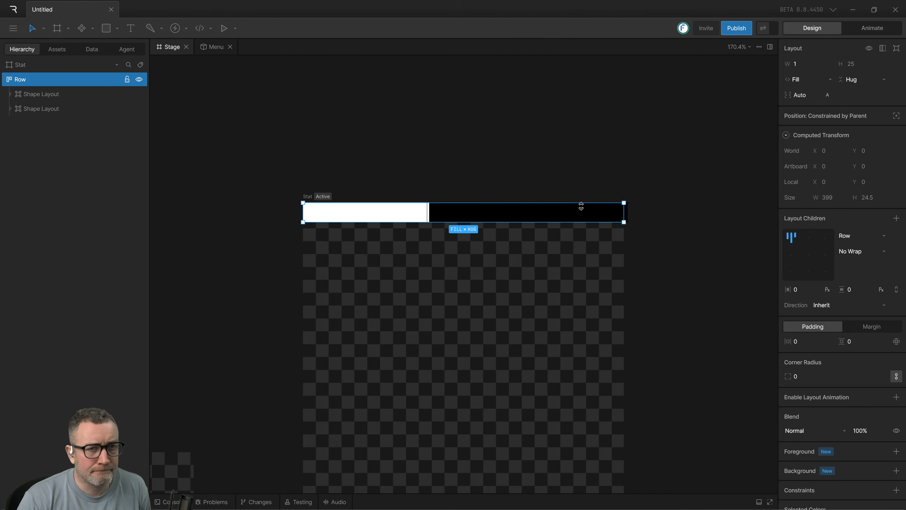
left_click(532, 236)
left_click(363, 215)
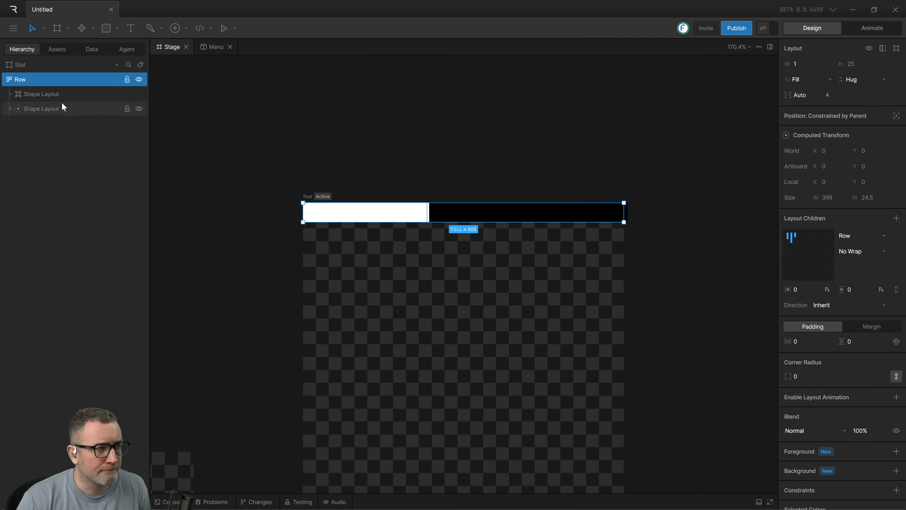
Rename the white shape layout W and the black shape layout B.
left_click(54, 93)
double_click(32, 94)
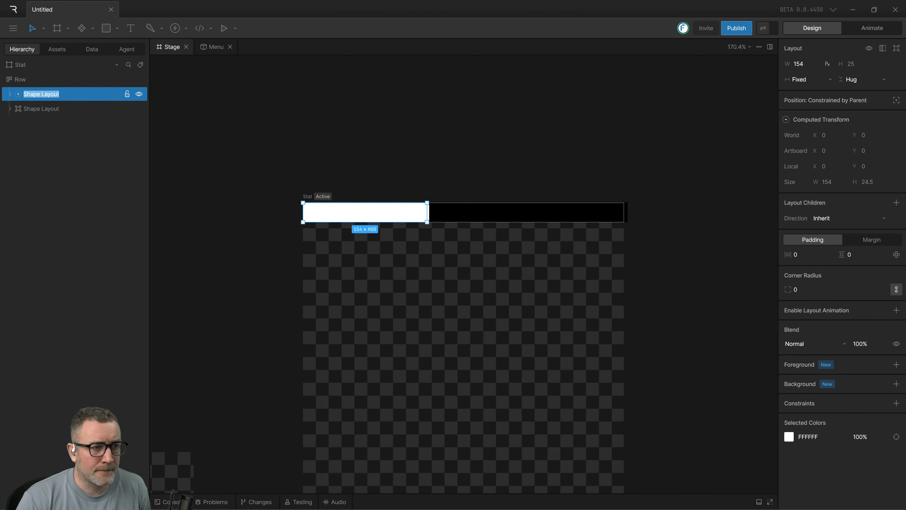
type("W")
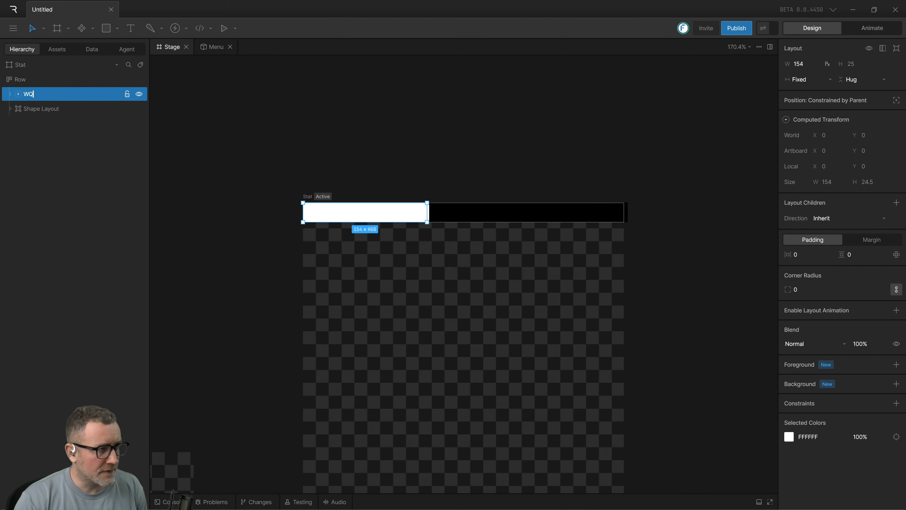
key("Return")
left_click(30, 109)
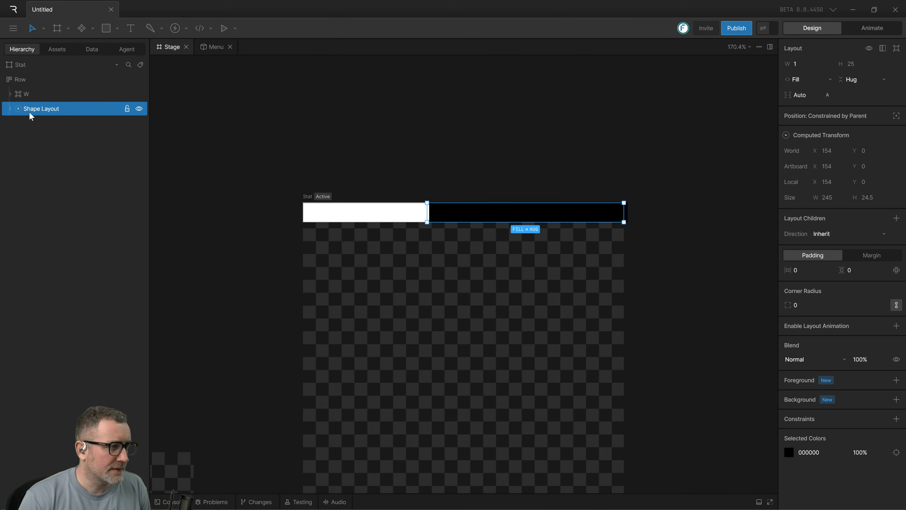
type("B")
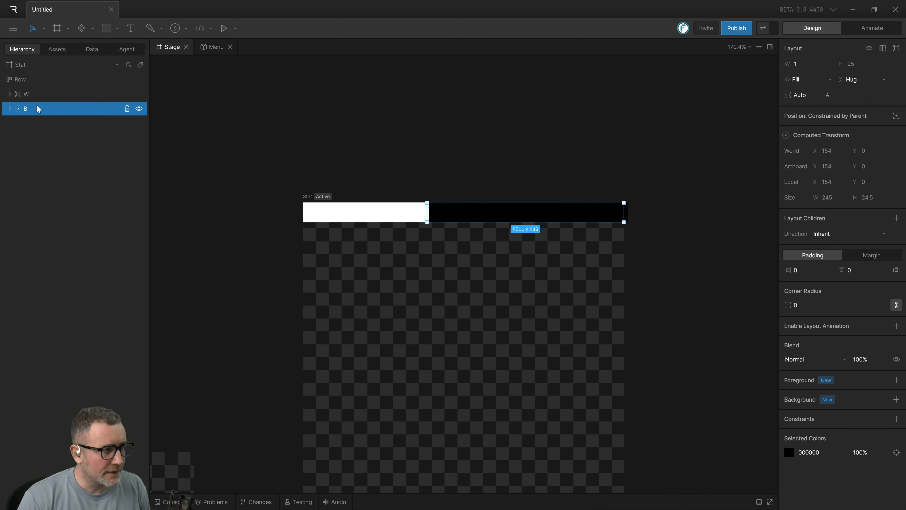
Check the width settings in the tutorial video and switch the W layout's width unit to percent.
left_click(33, 97)
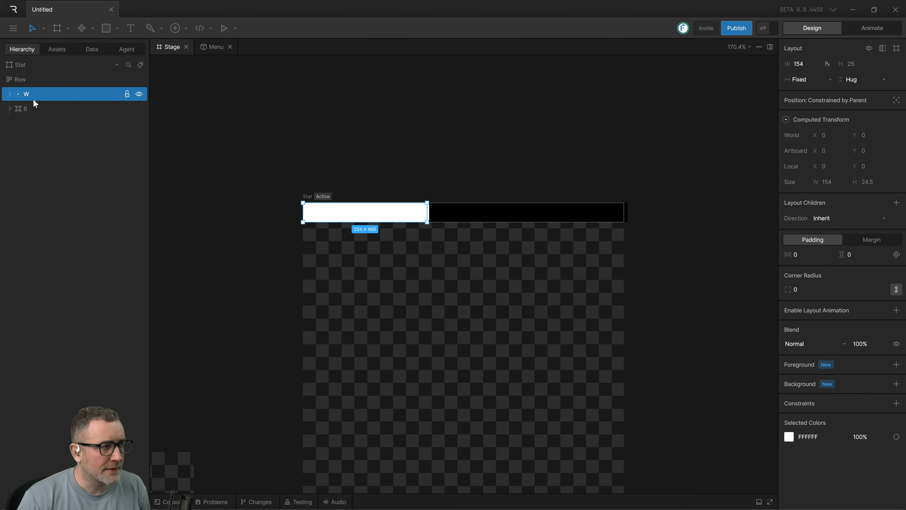
left_click(831, 80)
left_click(831, 77)
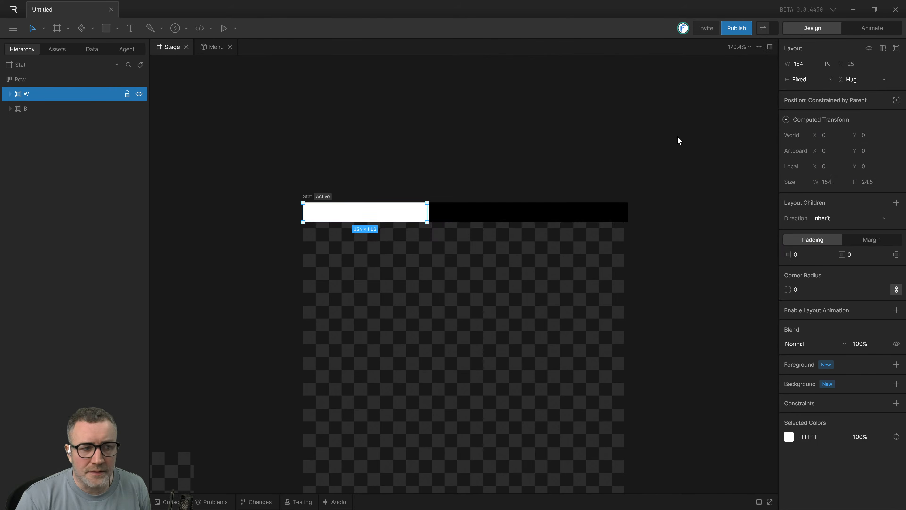
key("alt+Tab")
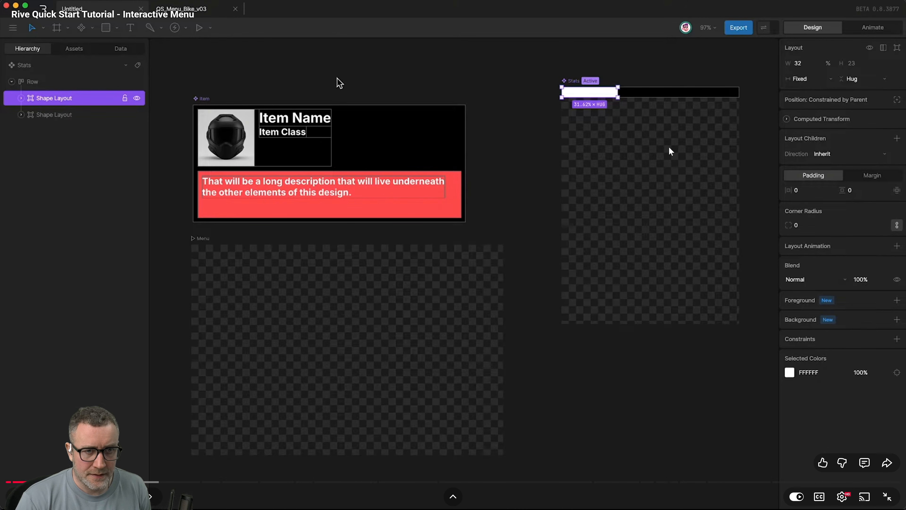
key("alt+Tab")
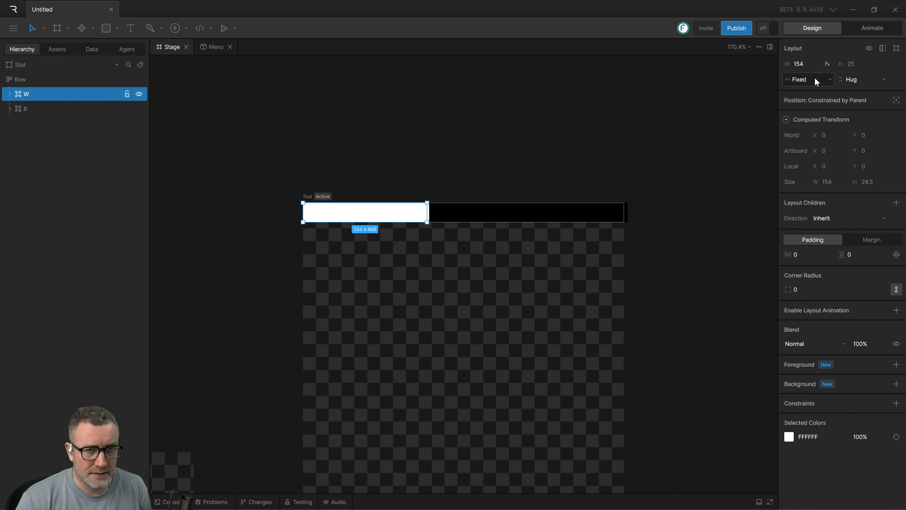
left_click(826, 65)
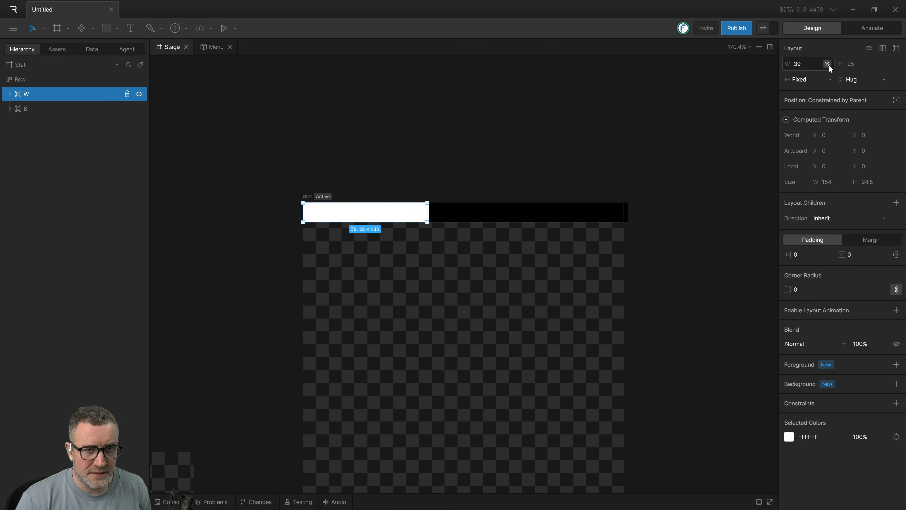
left_click(662, 106)
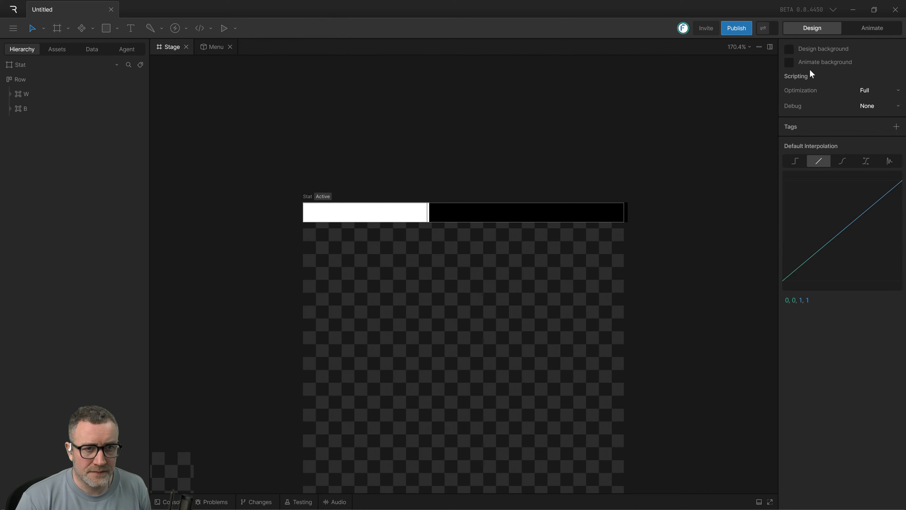
Set the W layout's width to 100% of the Row.
left_click(365, 217)
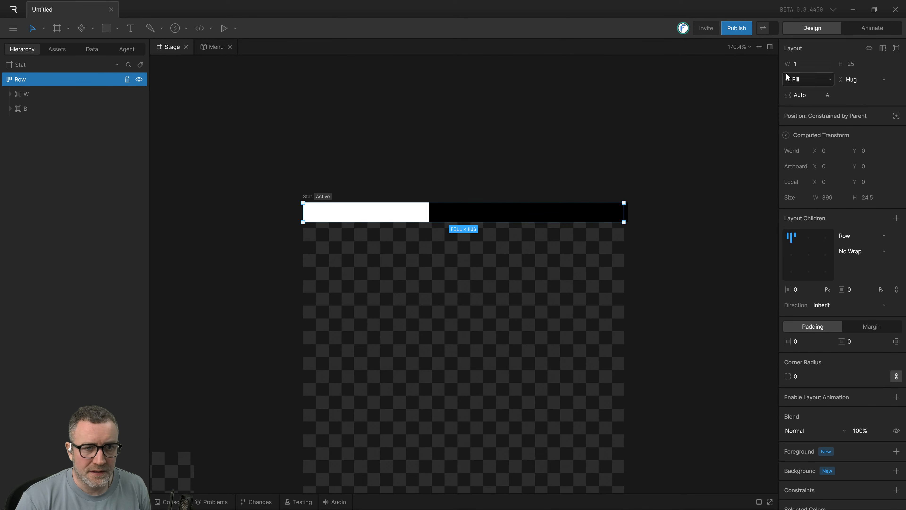
left_click_drag(257, 163, 638, 236)
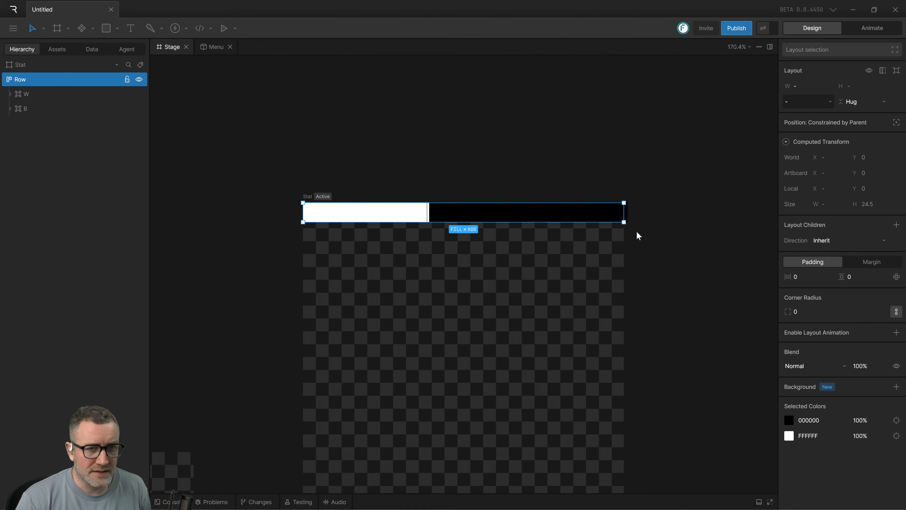
left_click(585, 215)
left_click(361, 216)
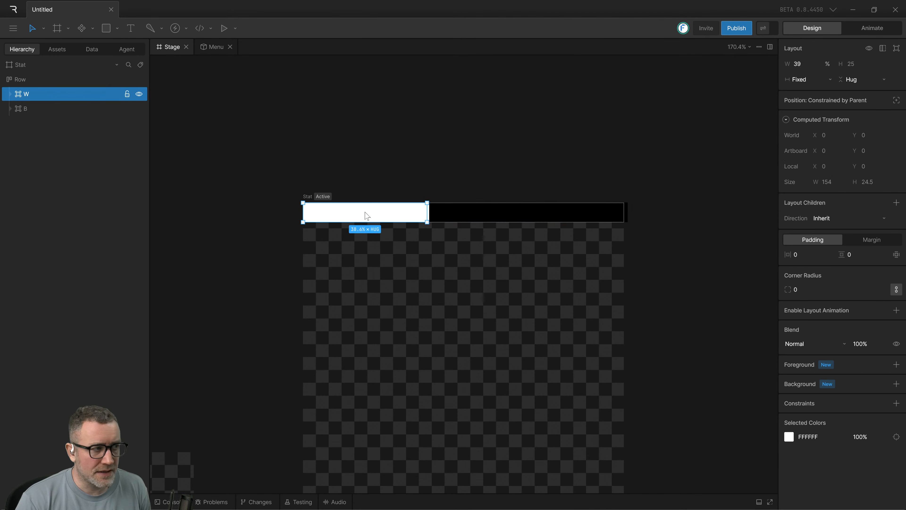
left_click(798, 64)
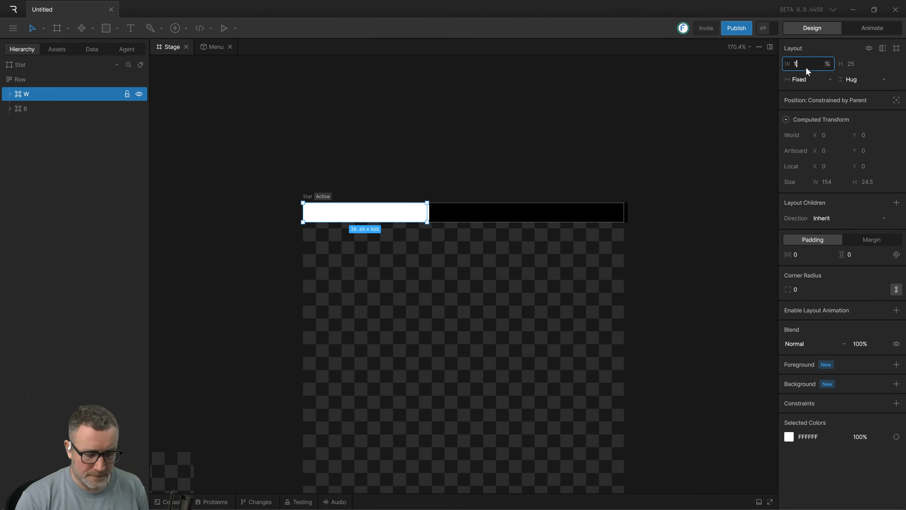
type("100")
key("Return")
left_click(645, 176)
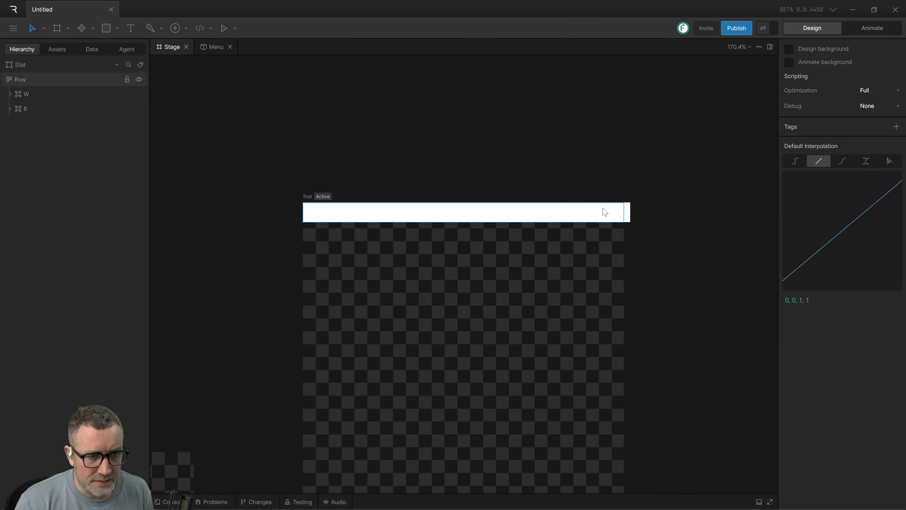
Examine how the Row and its W and B layouts fit within the Stat artboard.
scroll(619, 215, "down", 1)
left_click_drag(641, 219, 602, 240)
left_click(588, 234)
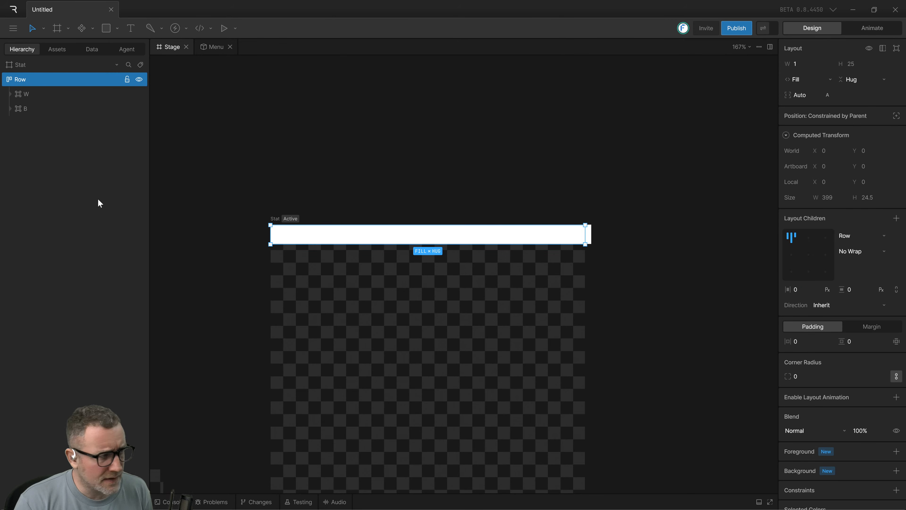
left_click(10, 96)
left_click(10, 109)
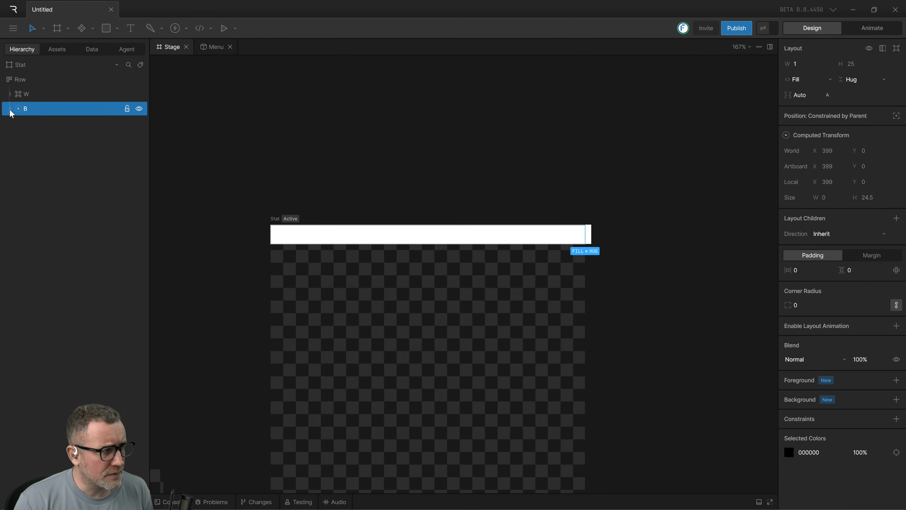
left_click(10, 95)
left_click(12, 111)
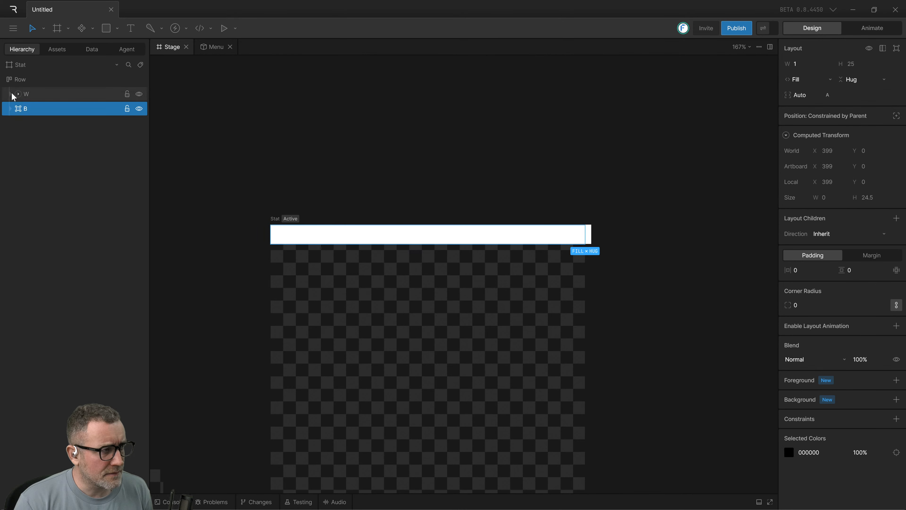
Narrow the W layout slightly, and delete the whole Row with both layouts from the Stat artboard.
left_click(588, 243)
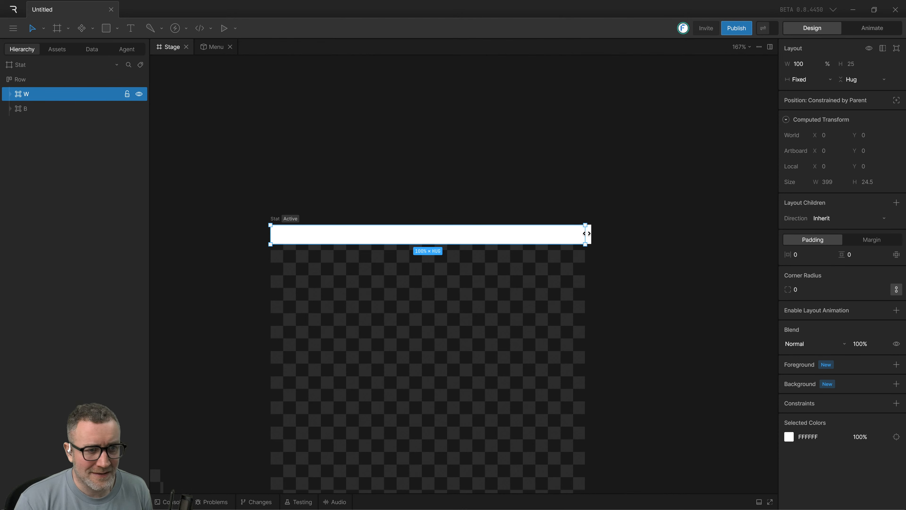
left_click_drag(582, 233, 565, 237)
left_click_drag(235, 313, 647, 174)
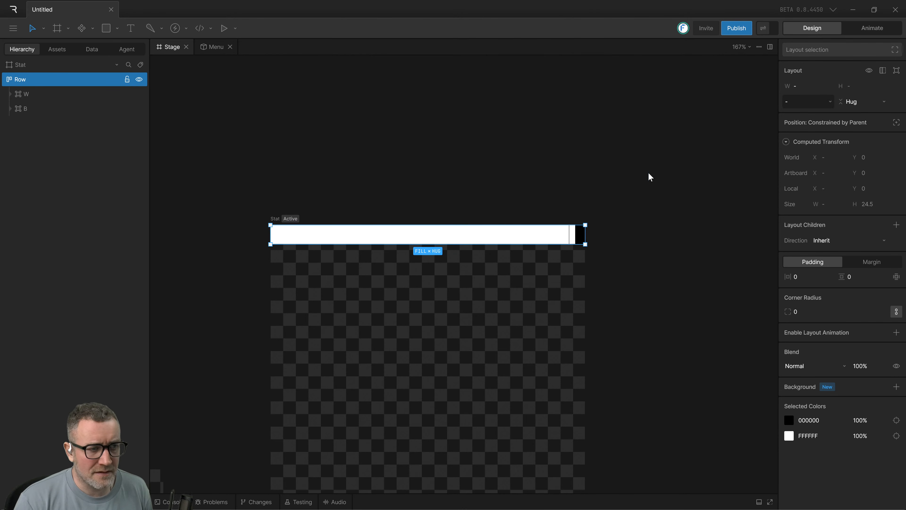
key("Delete")
Draw a rectangle about 165 by 24 near the upper left of the Stat artboard.
scroll(595, 178, "down", 2)
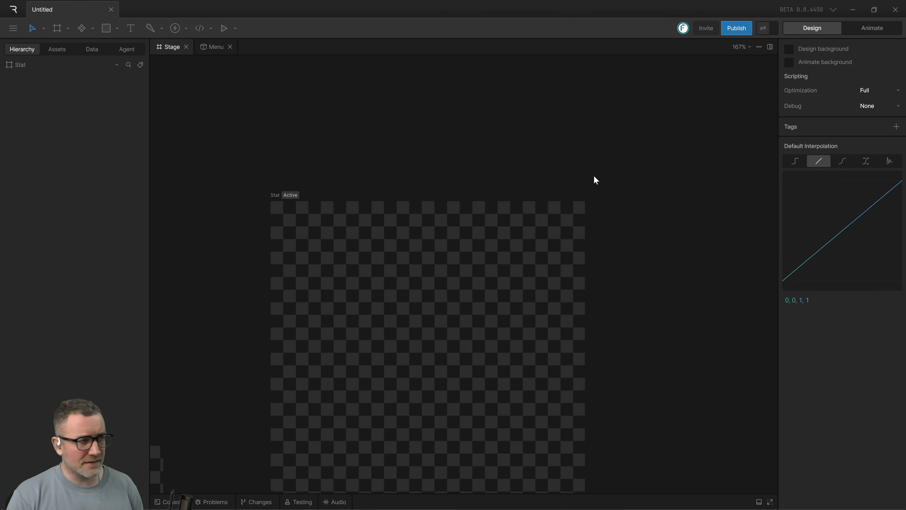
scroll(595, 178, "left", 3)
left_click(111, 32)
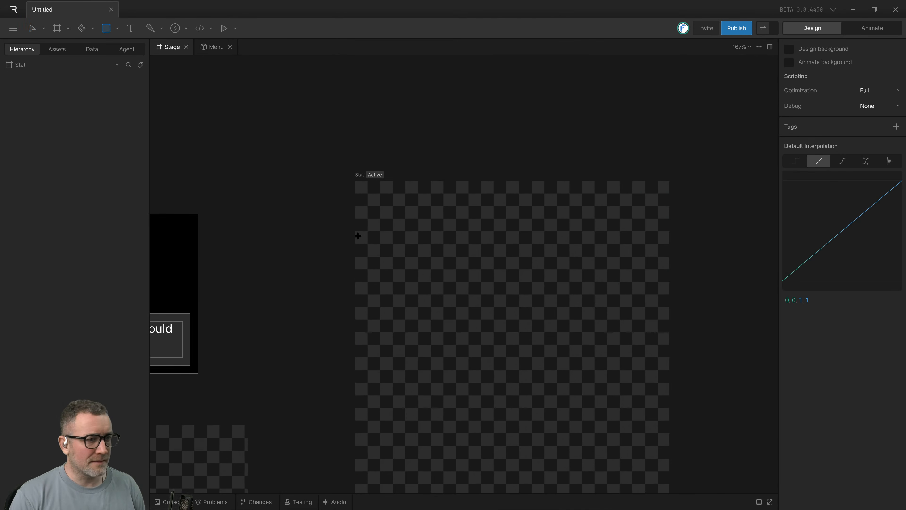
left_click_drag(387, 230, 517, 250)
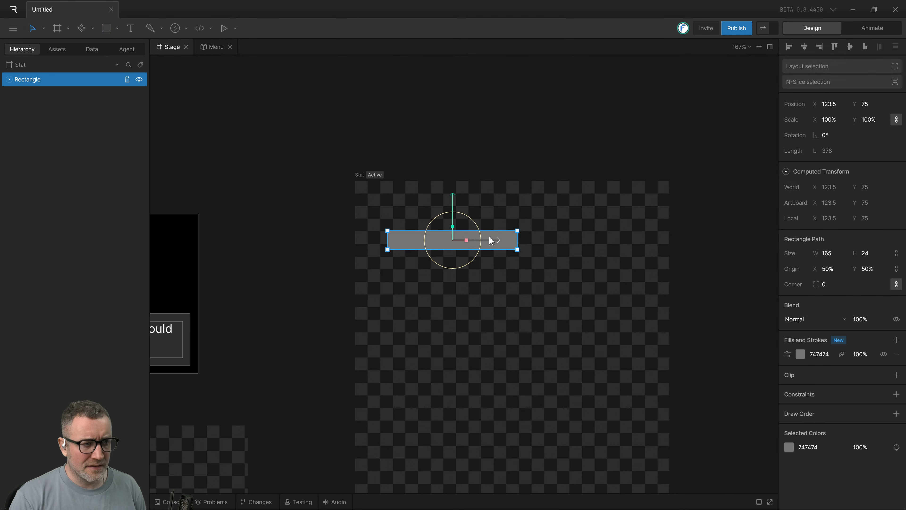
Set the rectangle's X position to 150 and move it back to about X 122.5, Y 75.5.
left_click(831, 105)
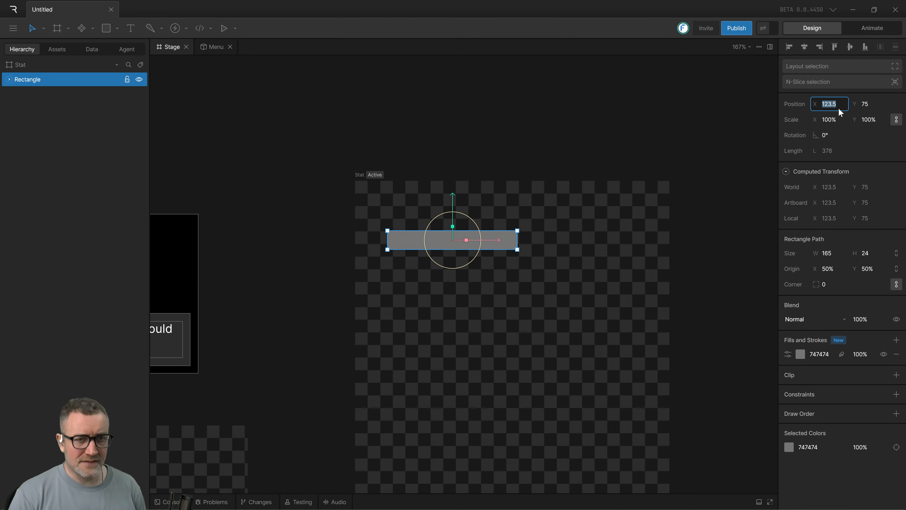
type("150")
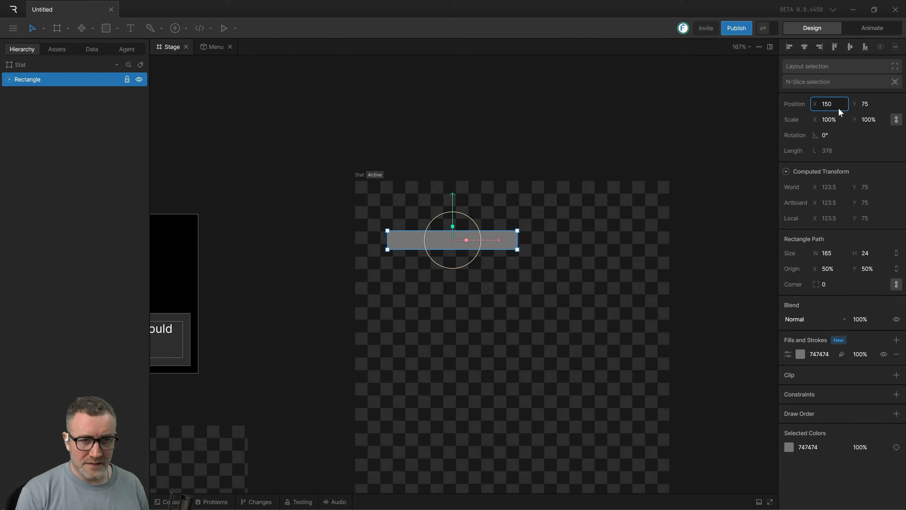
key("Return")
left_click(466, 277)
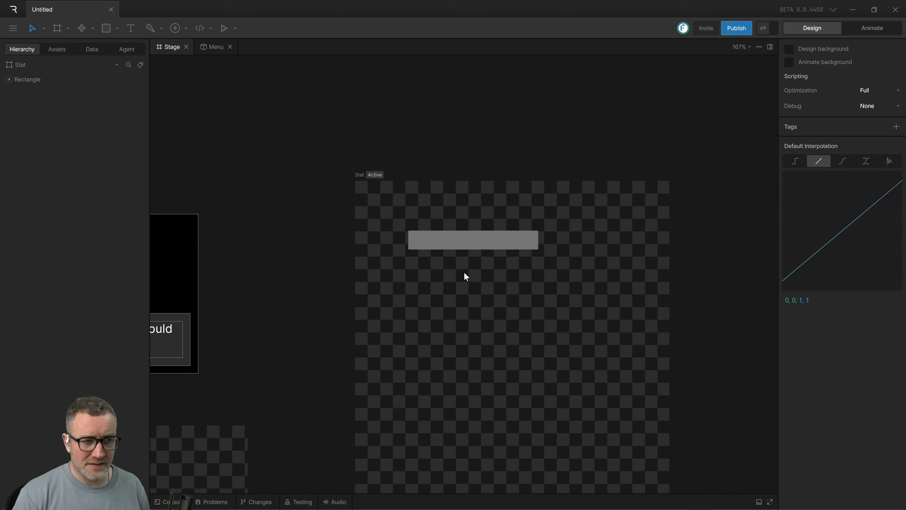
left_click_drag(463, 245, 442, 246)
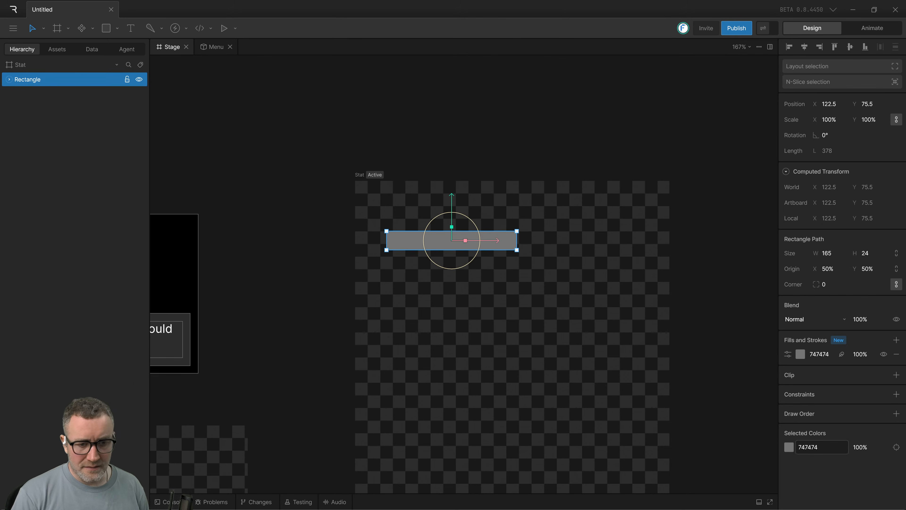
Change the rectangle's fill color to white, FFFFFF.
left_click(792, 447)
left_click_drag(701, 416, 640, 334)
left_click(672, 236)
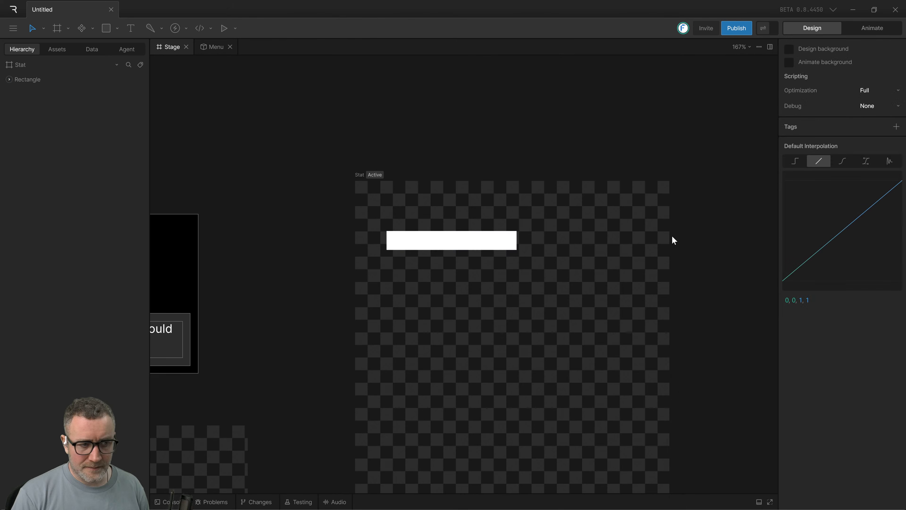
Duplicate the white rectangle and place the copy to its right at about X 301.5, level with the original.
left_click(452, 233)
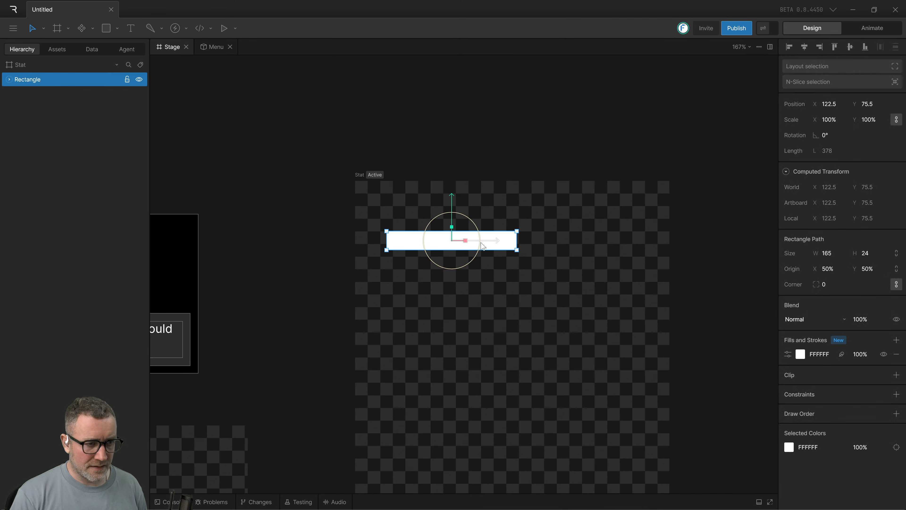
key("ctrl+d")
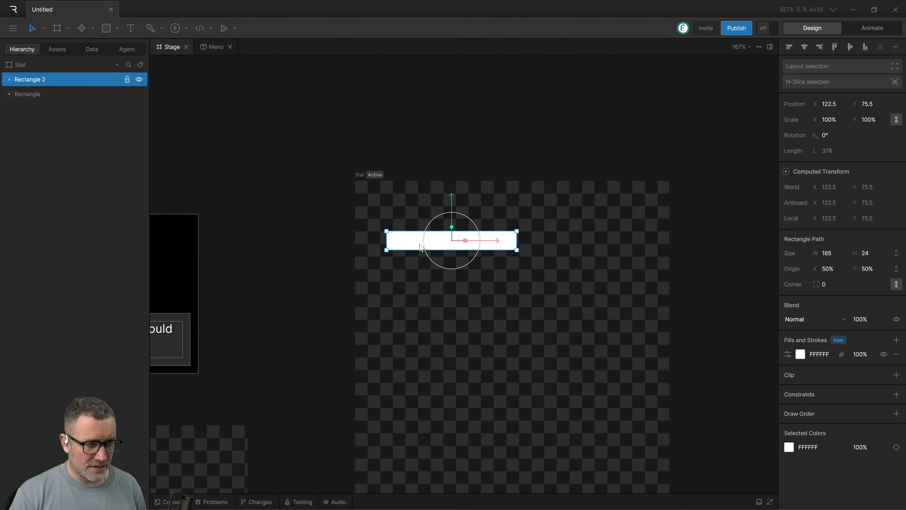
left_click_drag(419, 246, 560, 263)
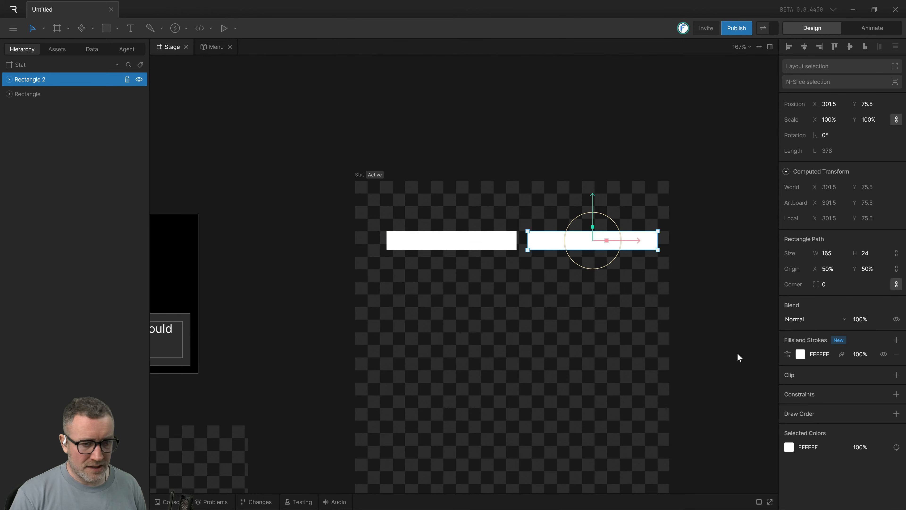
Change the duplicated rectangle's fill color to black, 000000.
left_click(800, 353)
left_click_drag(679, 430, 663, 441)
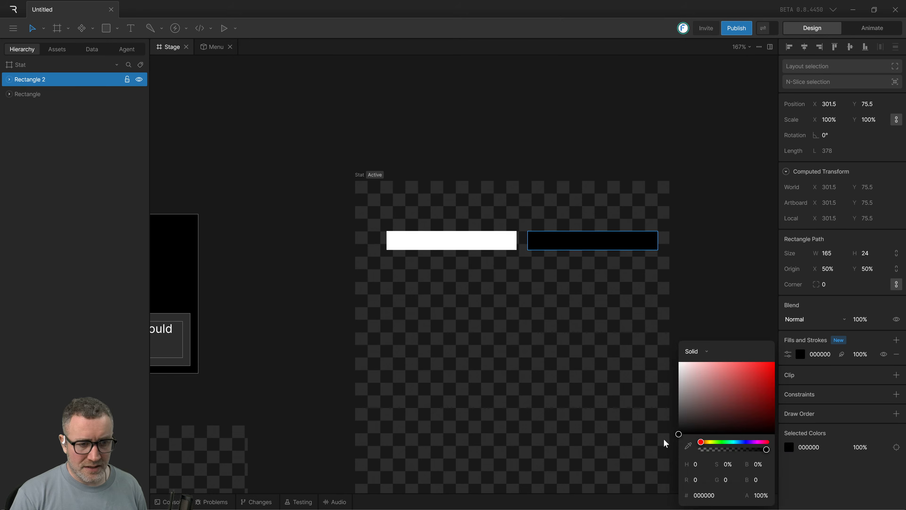
left_click(494, 333)
Wrap the white and black rectangles in a row layout and set its top and left offsets to 0.
left_click_drag(422, 300, 642, 225)
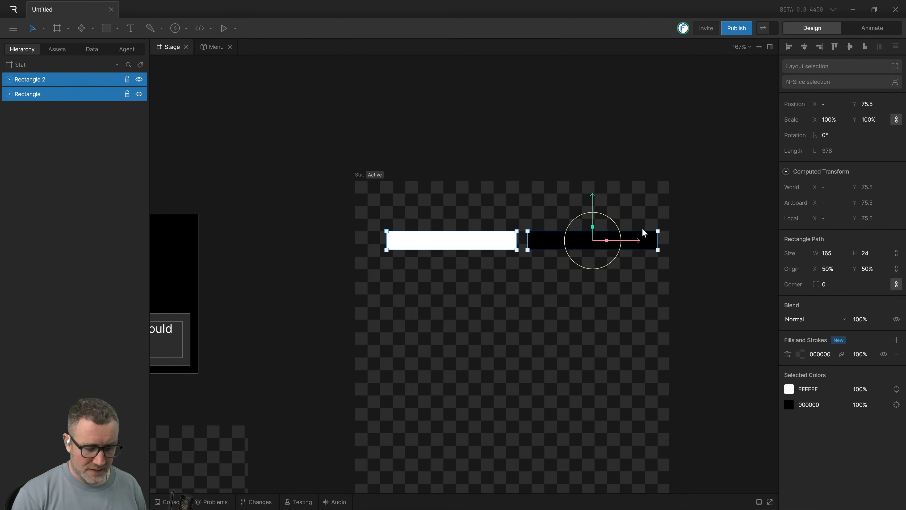
key("shift+a")
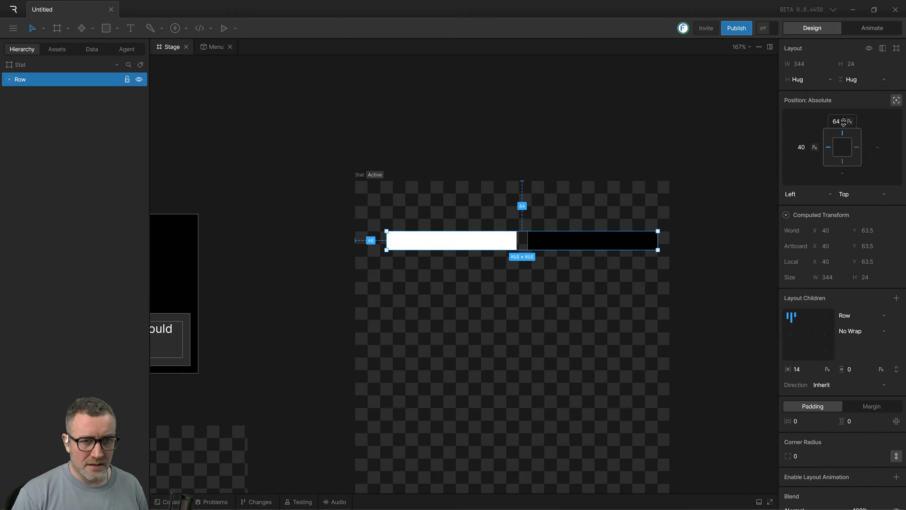
left_click(837, 121)
type("0")
key("Tab")
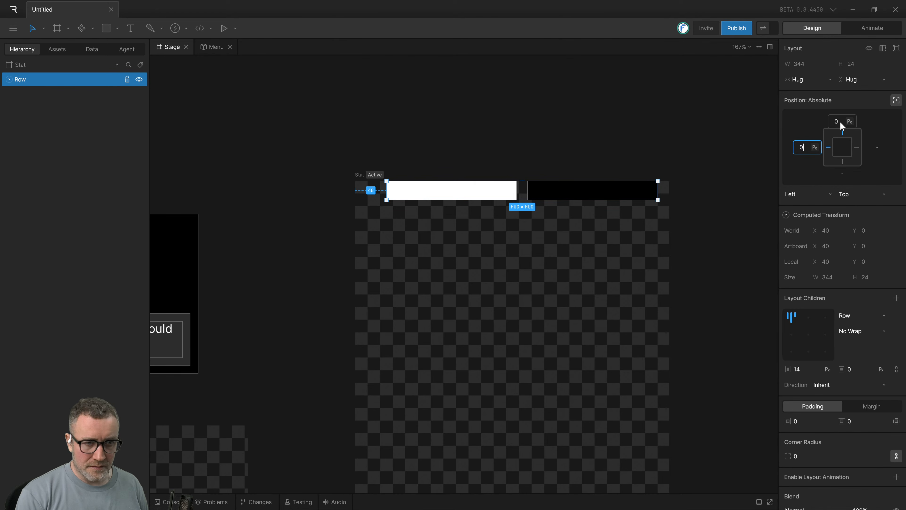
key("Return")
left_click(718, 225)
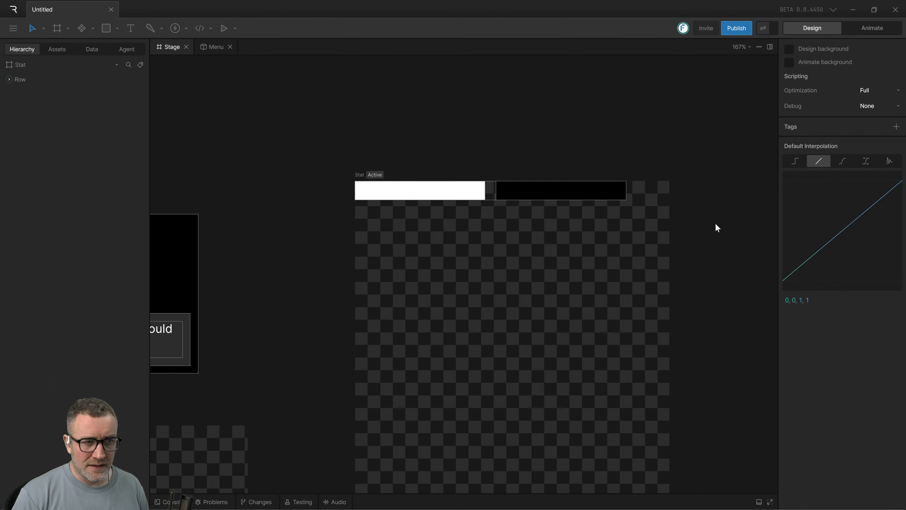
Set the horizontal gap between the row layout's children to 0.
left_click(551, 190)
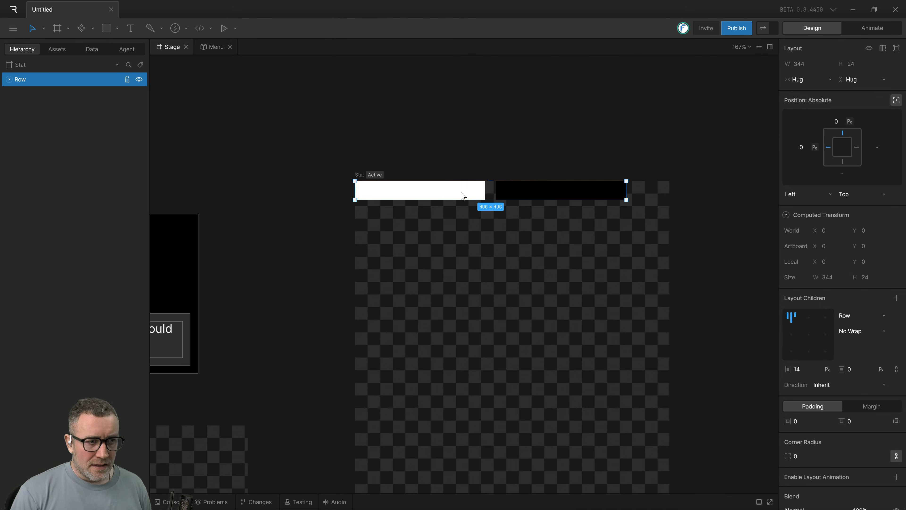
key("Escape")
left_click_drag(292, 119, 670, 252)
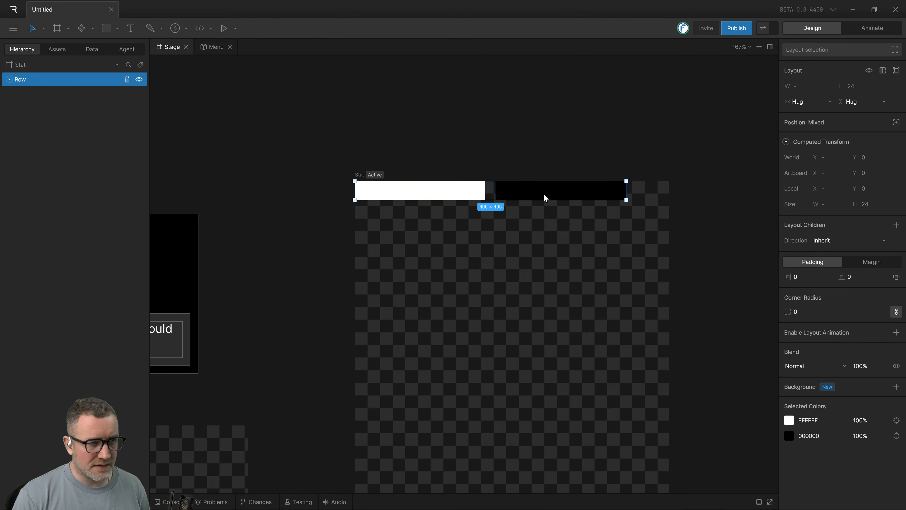
left_click(441, 137)
left_click(20, 79)
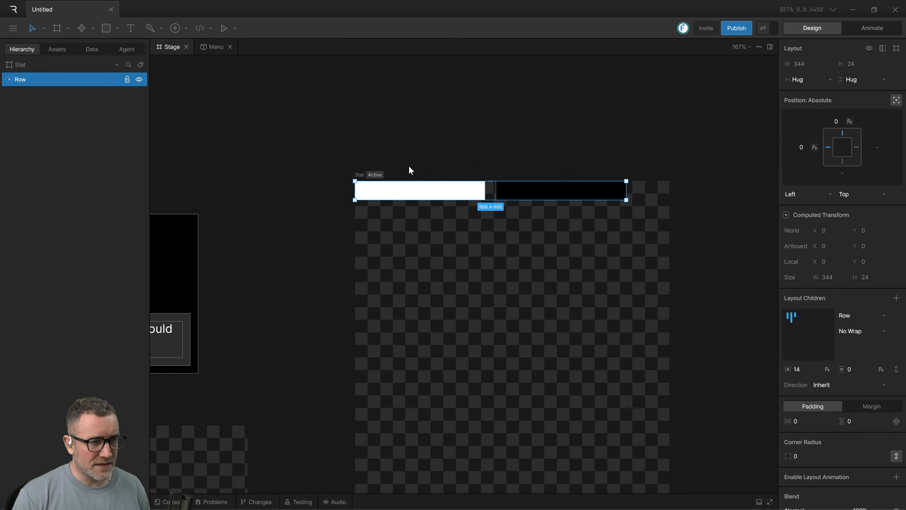
left_click(805, 375)
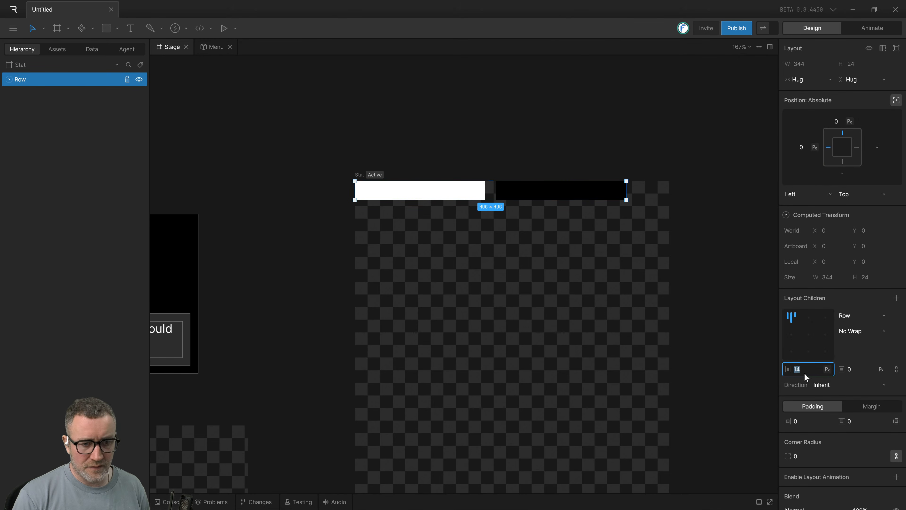
type("0")
key("Return")
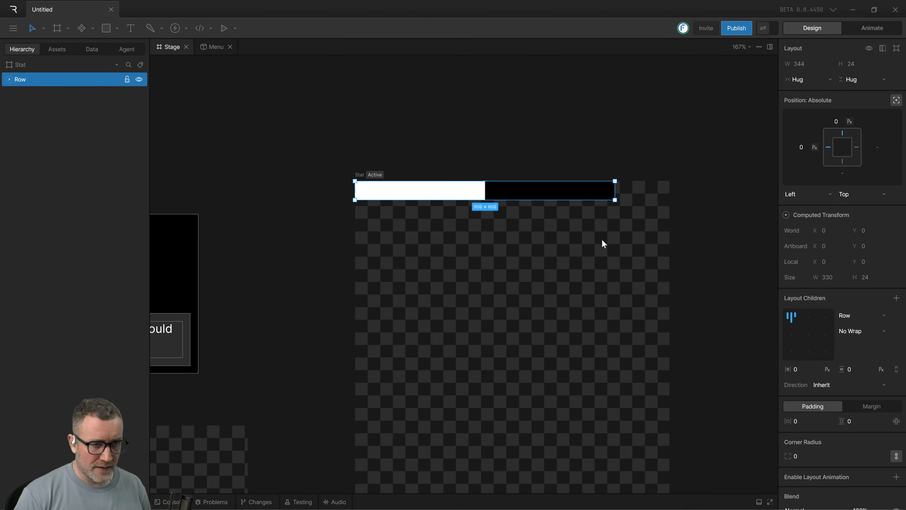
Change the row layout's width sizing from Hug to Fixed.
left_click(491, 175)
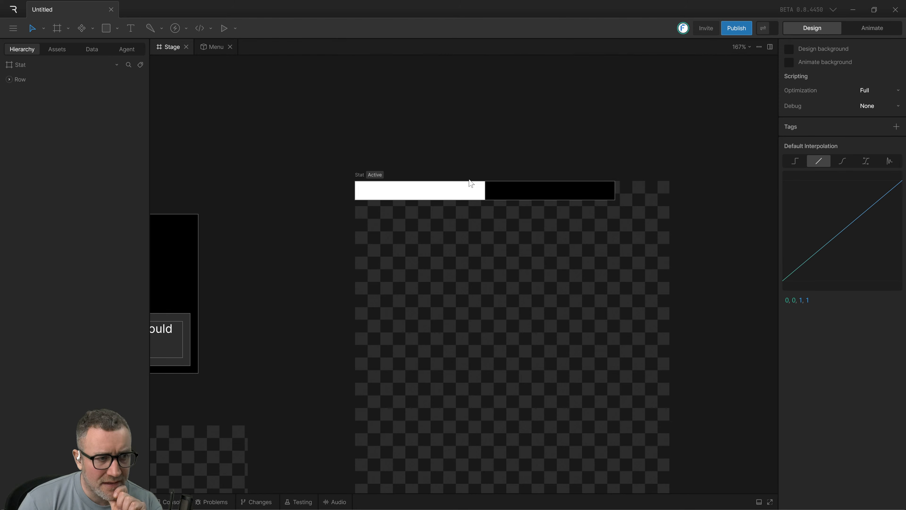
left_click(532, 196)
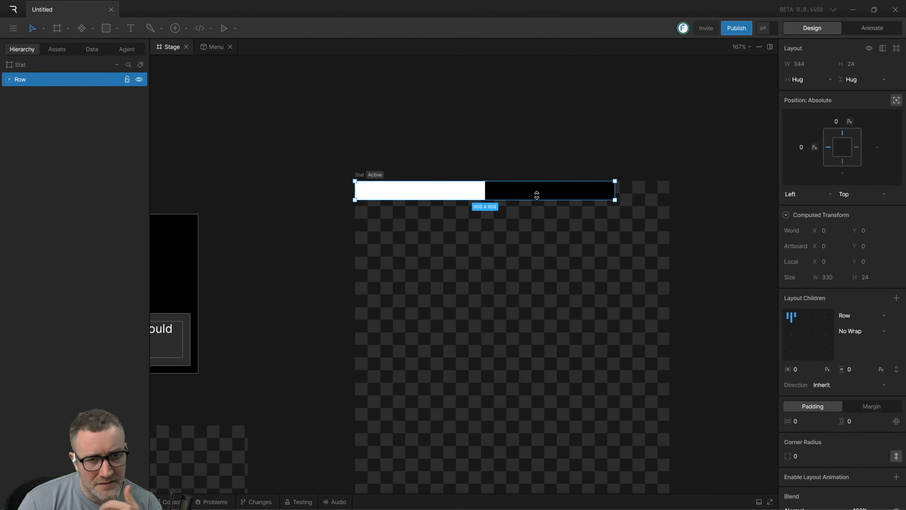
left_click(511, 221)
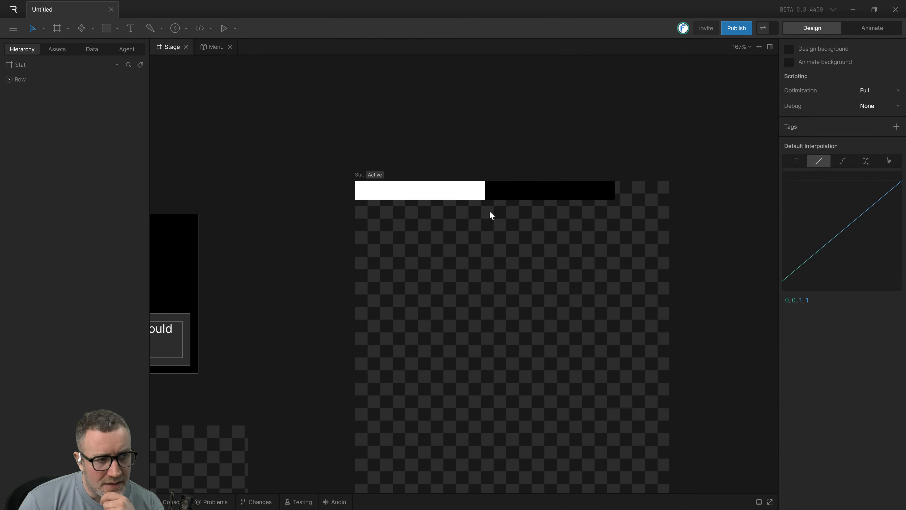
left_click(460, 190)
left_click(798, 81)
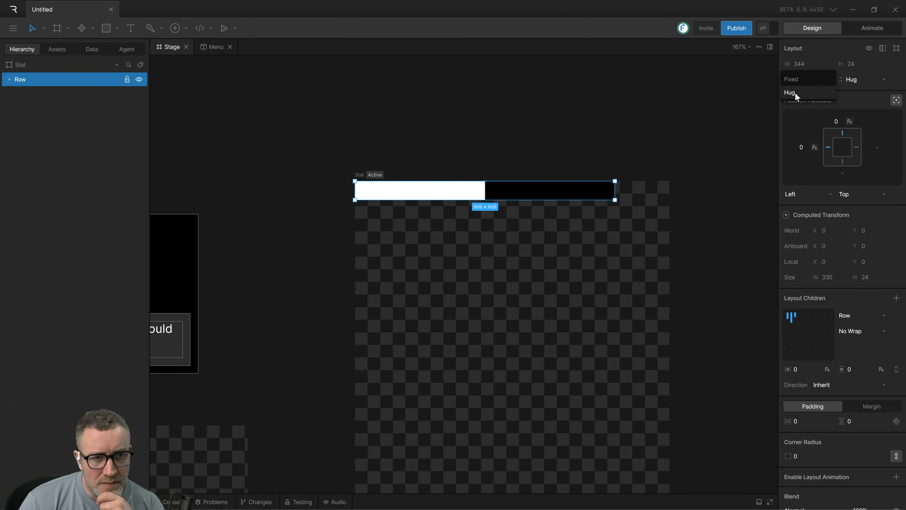
left_click(796, 94)
left_click(827, 65)
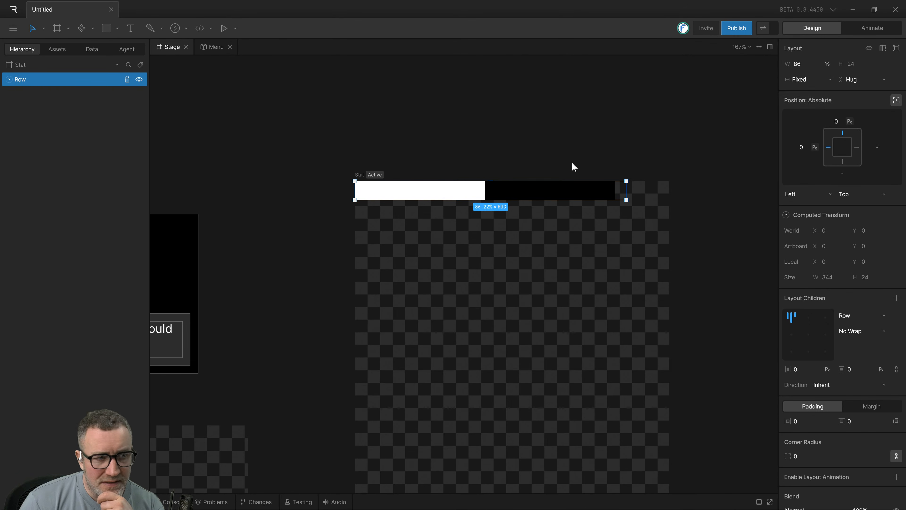
left_click(584, 149)
left_click(572, 186)
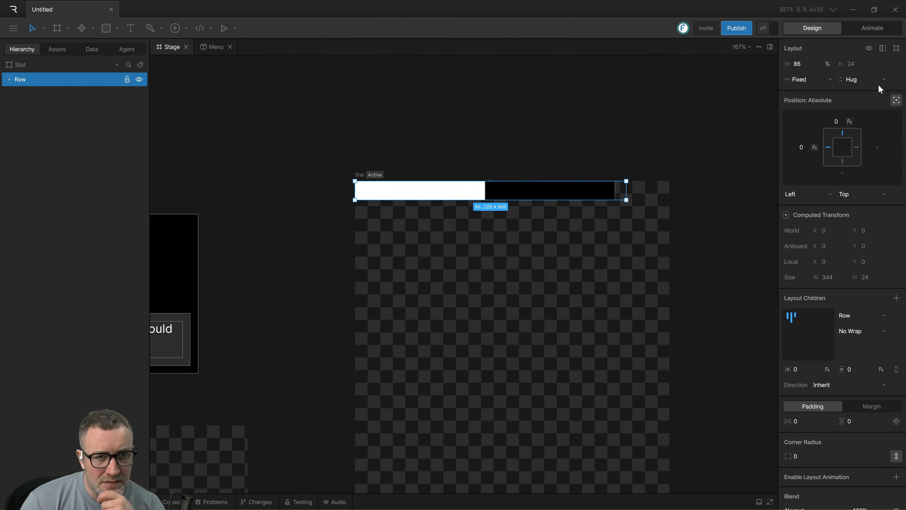
left_click(795, 82)
left_click(743, 69)
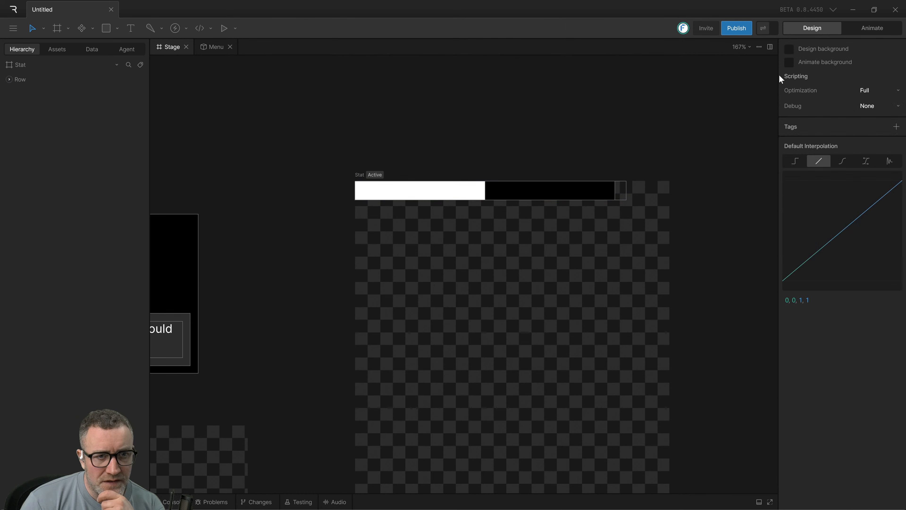
Set the width sizing of the black rectangle's shape layout to Fill.
left_click(598, 194)
left_click(598, 194)
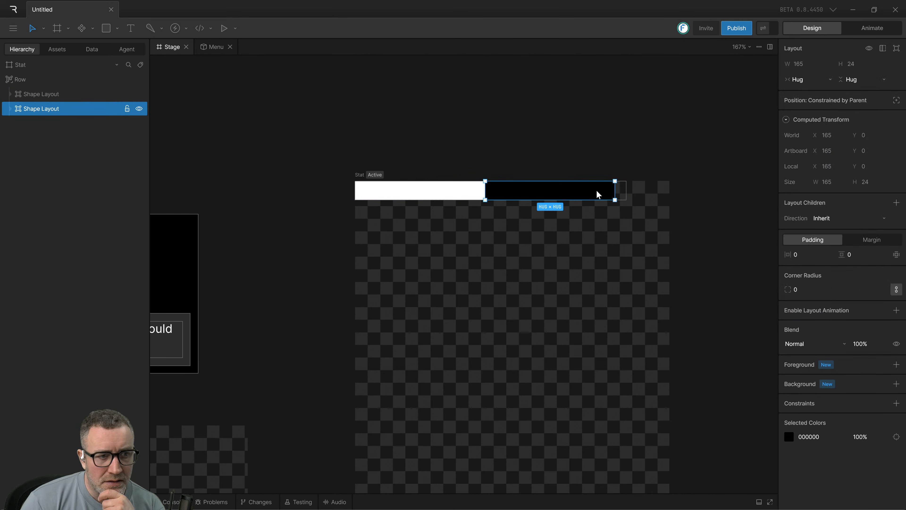
left_click(815, 81)
left_click(798, 93)
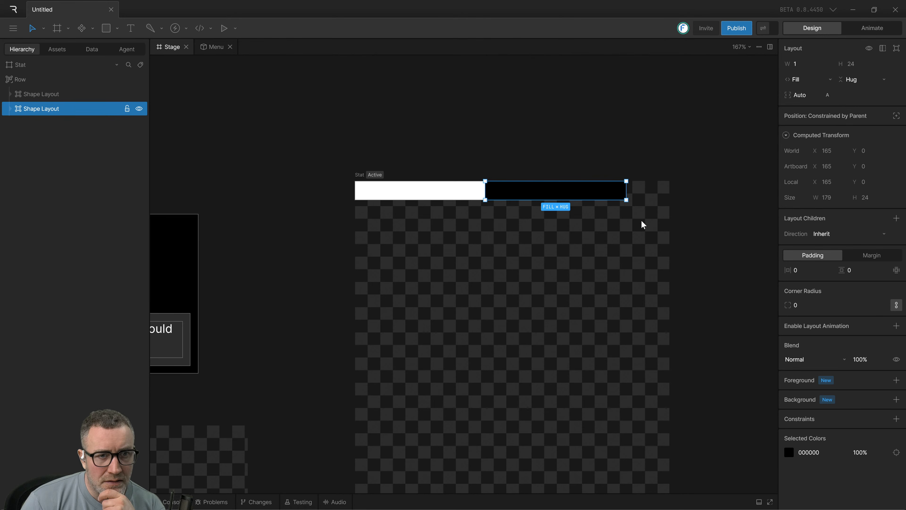
left_click(402, 195)
left_click(412, 196)
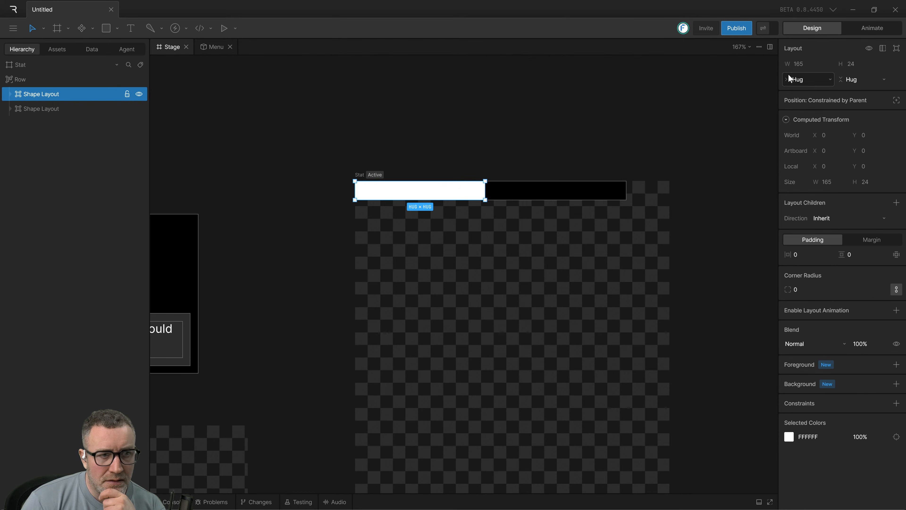
left_click(572, 125)
left_click(518, 199)
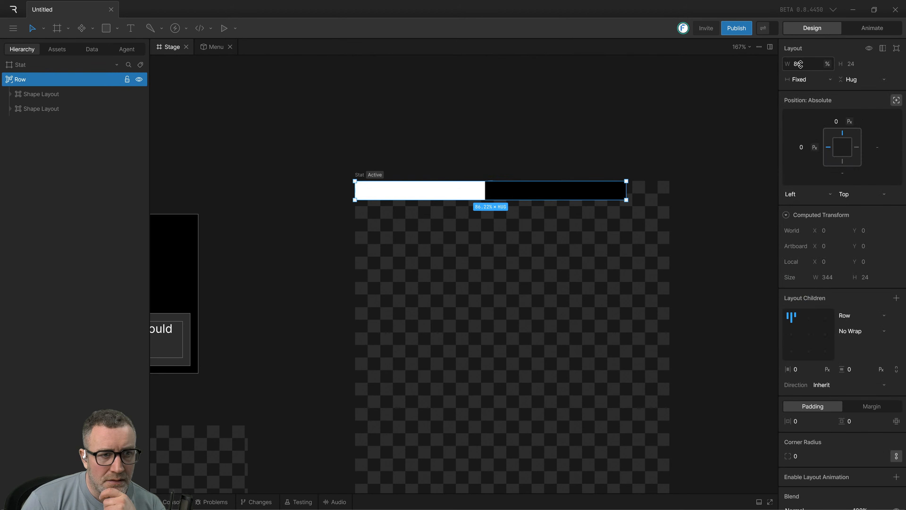
left_click(655, 166)
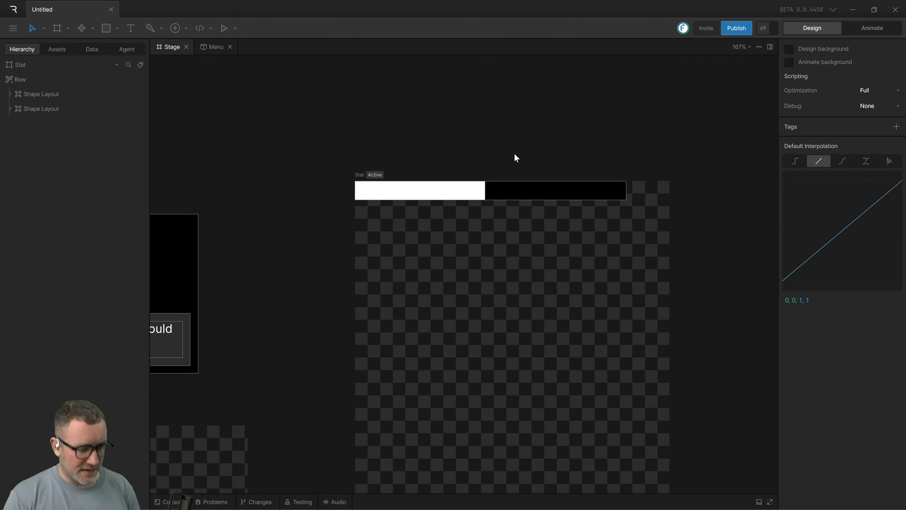
Undo the black layout's Fill width and the row's Fixed width, gap and left offset changes.
key("ctrl+z")
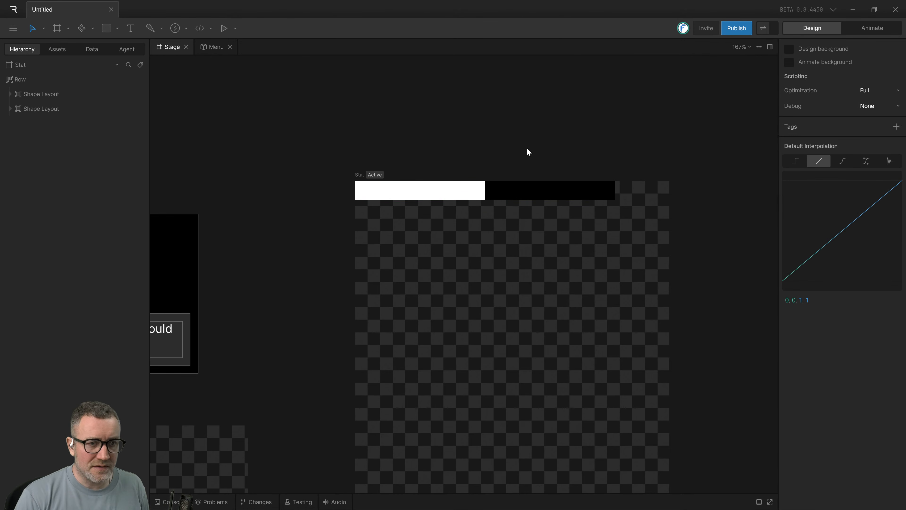
key("ctrl+z")
key("ctrl+z")
left_click_drag(462, 152, 695, 224)
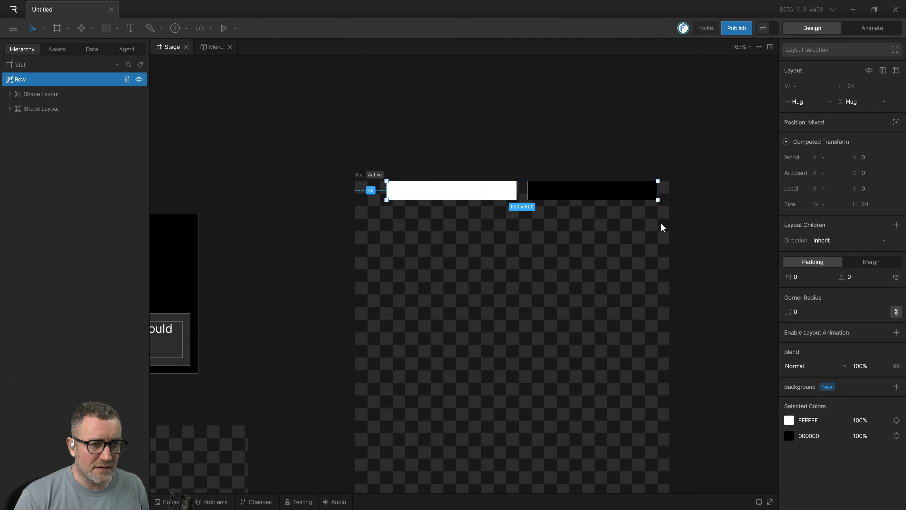
left_click_drag(368, 245, 624, 143)
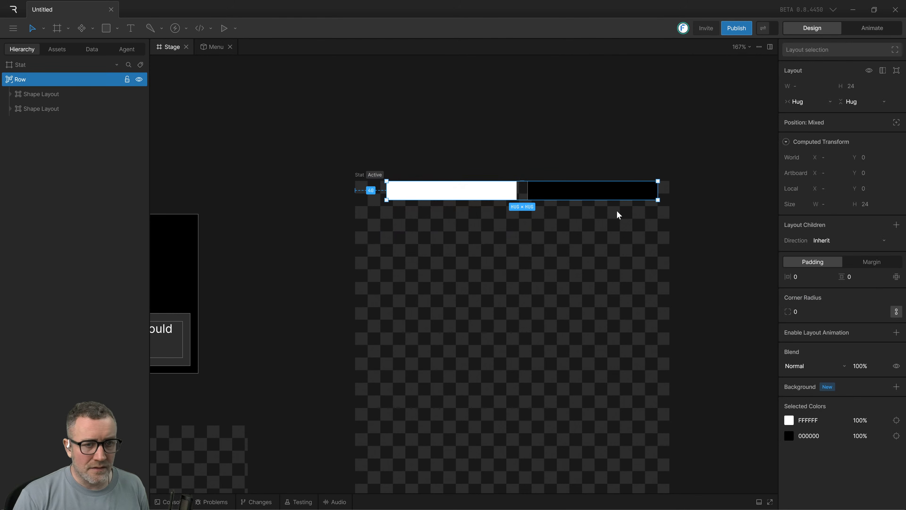
left_click(580, 197)
left_click_drag(493, 217, 665, 133)
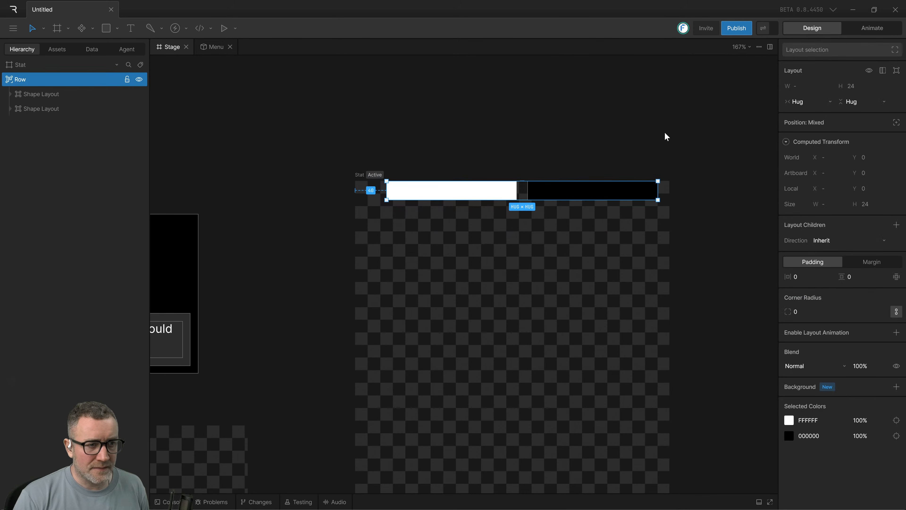
left_click(408, 194)
left_click_drag(330, 109, 719, 244)
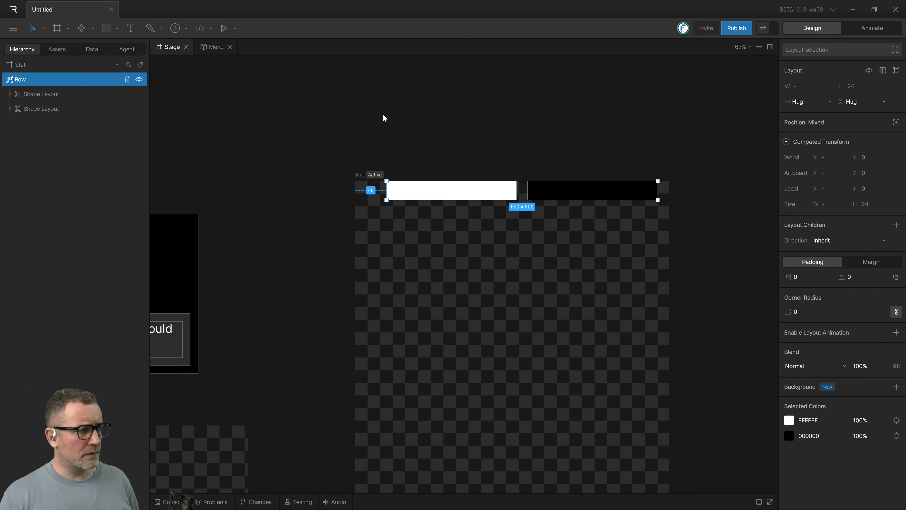
Set the left offset of the row layout to 0.
left_click(366, 113)
left_click(22, 79)
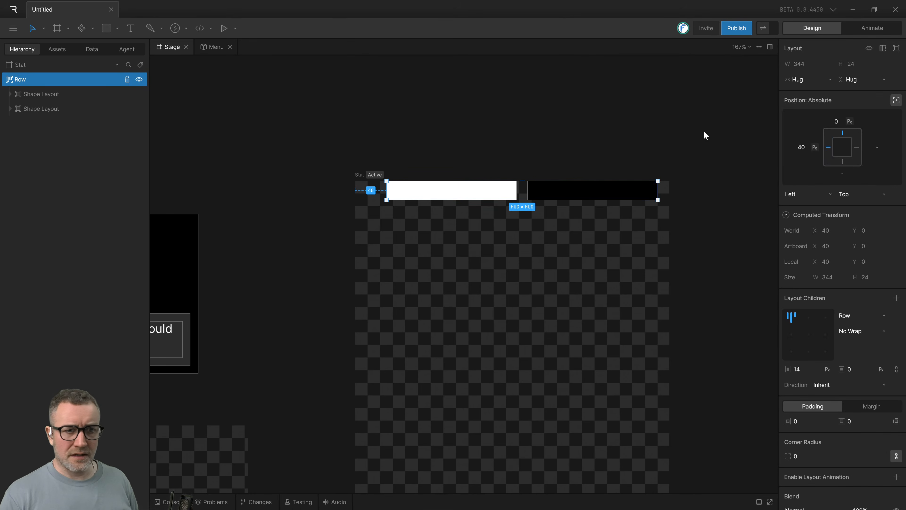
left_click(802, 147)
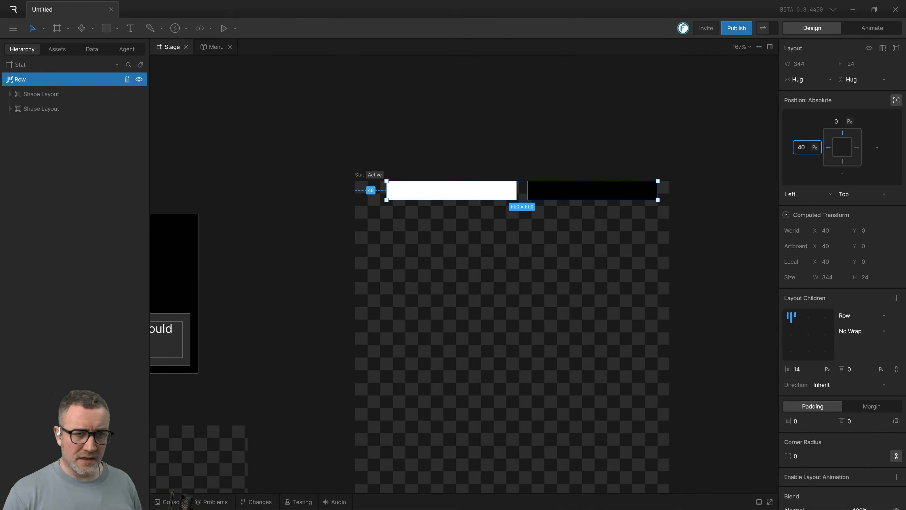
key("BackSpace")
key("BackSpace")
type("0")
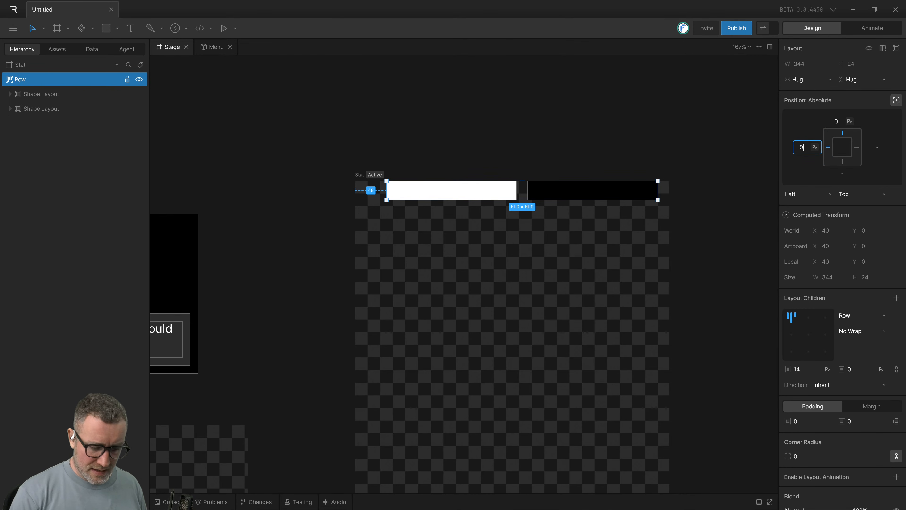
key("Return")
Set the row layout's horizontal gap to 0 so the two rectangles sit flush.
left_click(516, 152)
left_click(416, 195)
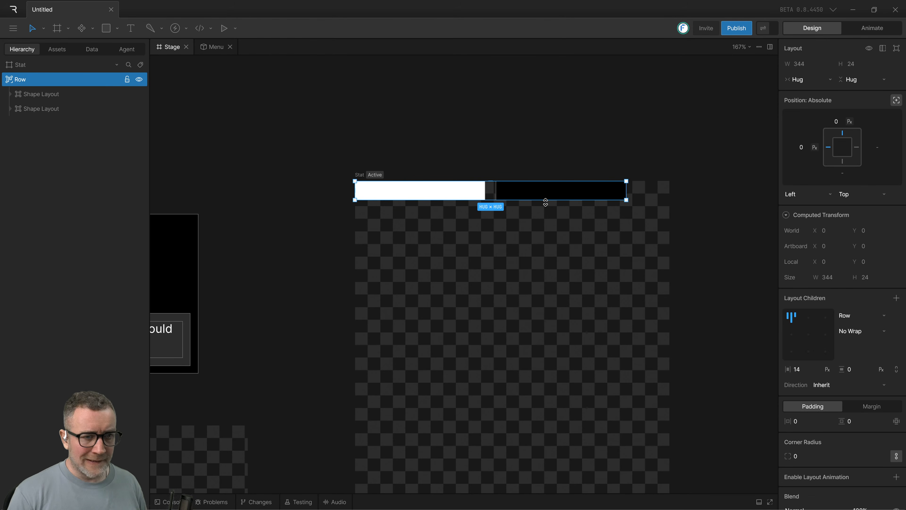
left_click(536, 145)
left_click(438, 196)
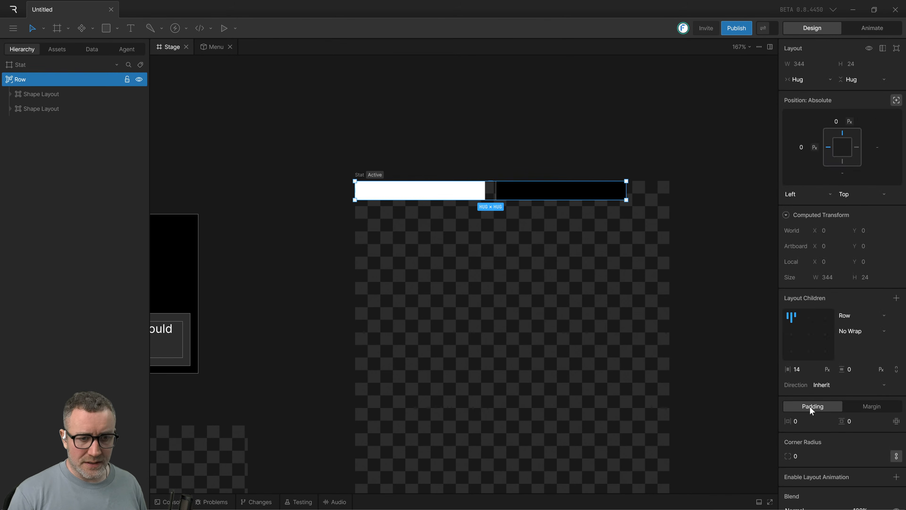
key("Escape")
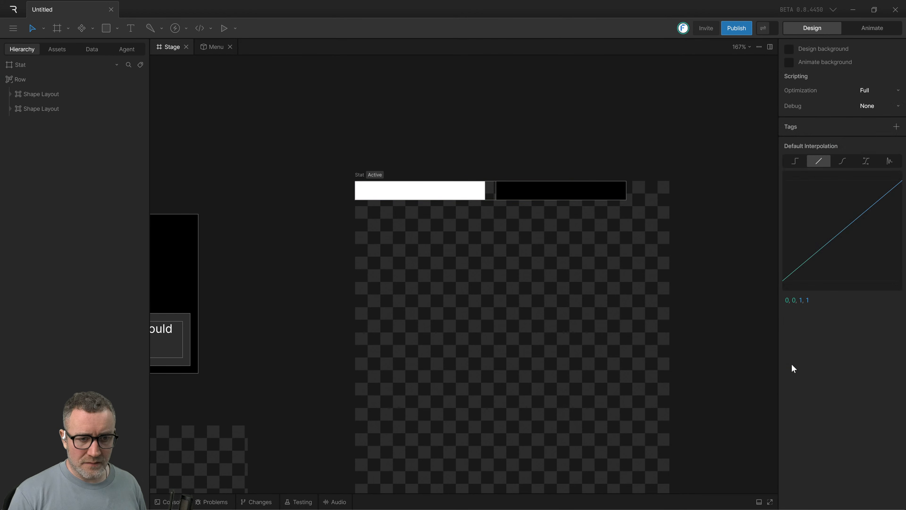
left_click(443, 196)
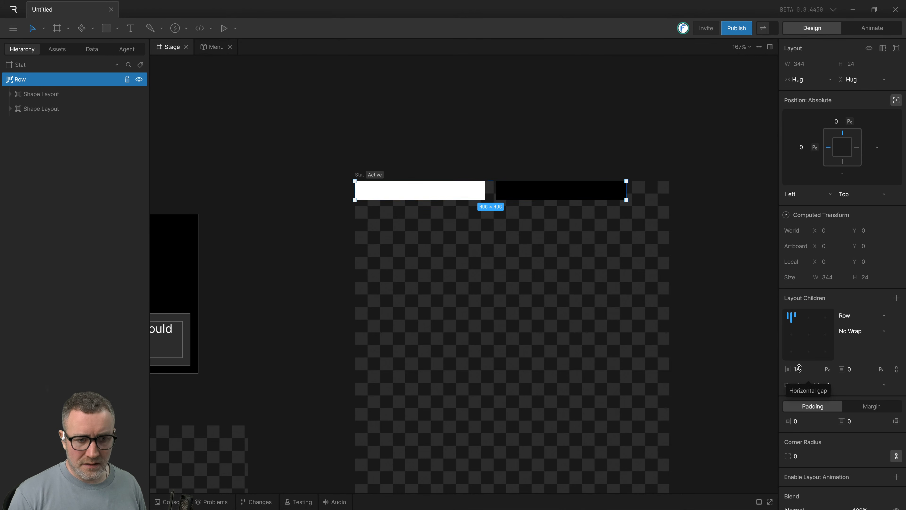
left_click(798, 369)
key("BackSpace")
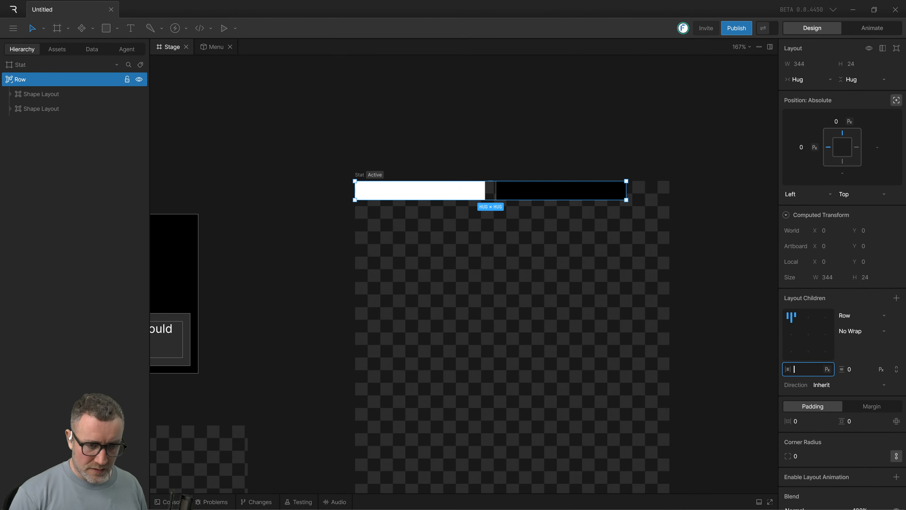
key("Return")
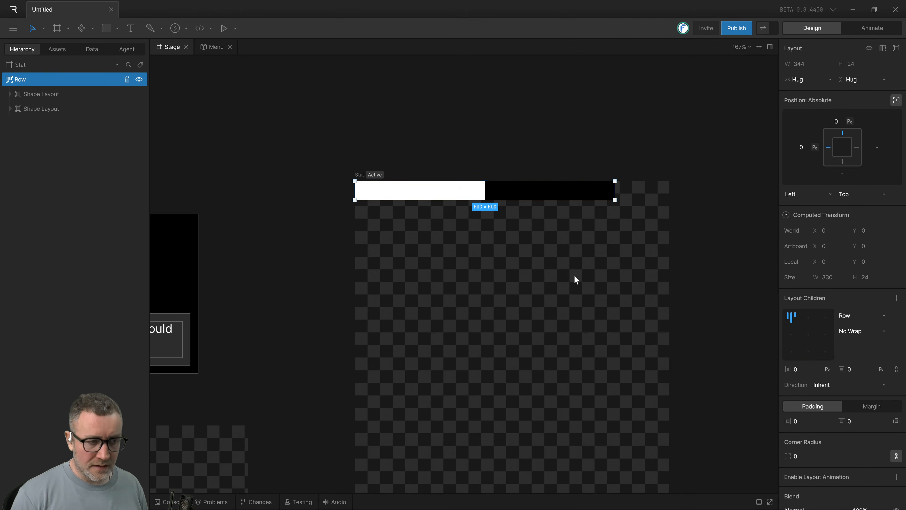
Set the white rectangle's shape layout to a Fixed width measured in percent, at 50%.
left_click(502, 157)
left_click(426, 196)
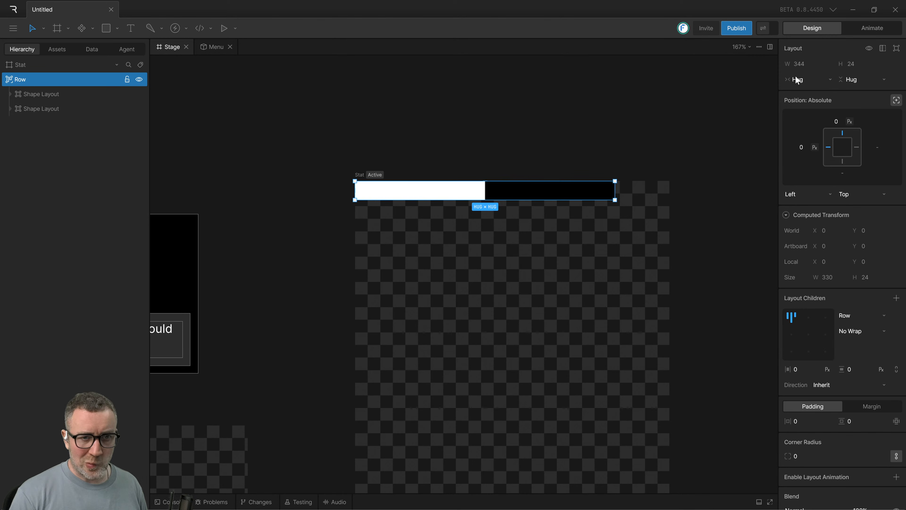
left_click(461, 160)
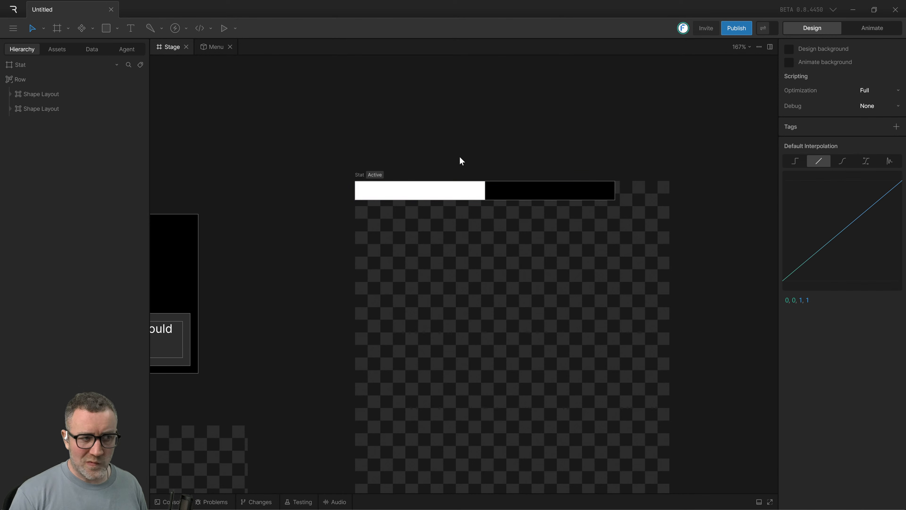
left_click(41, 96)
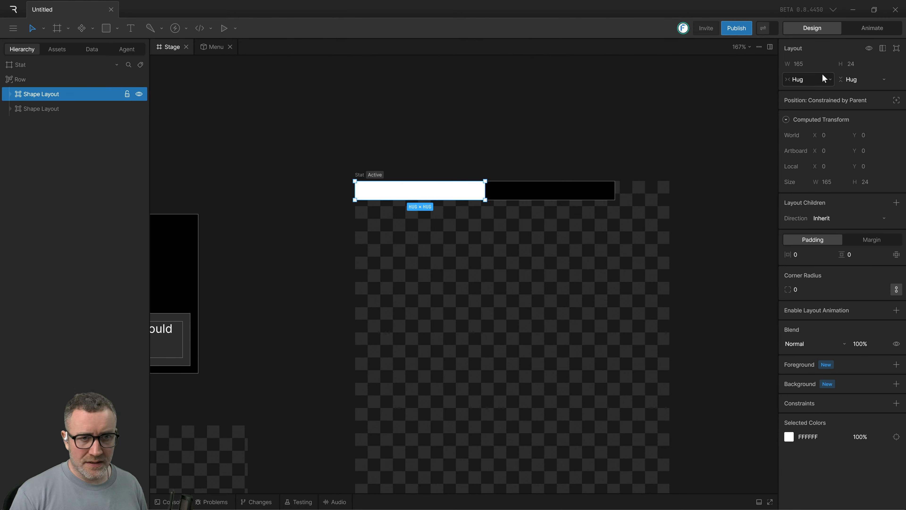
left_click(786, 77)
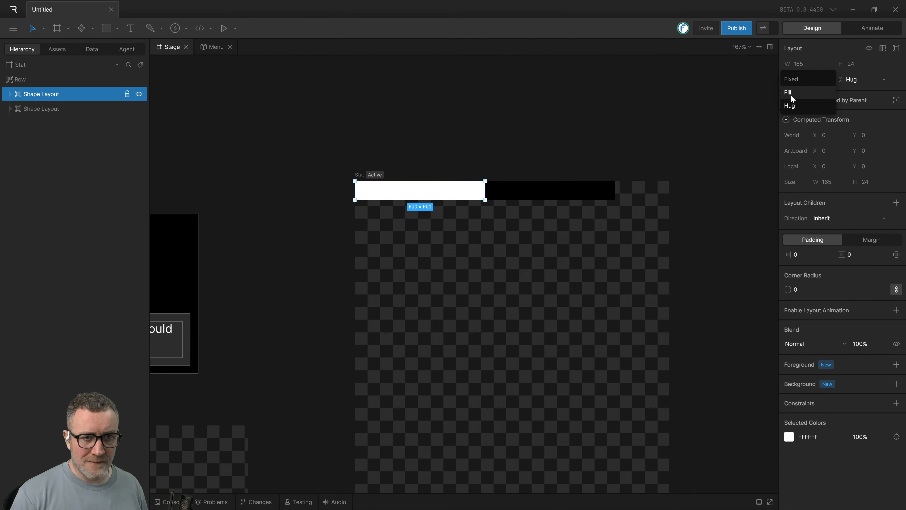
left_click(794, 80)
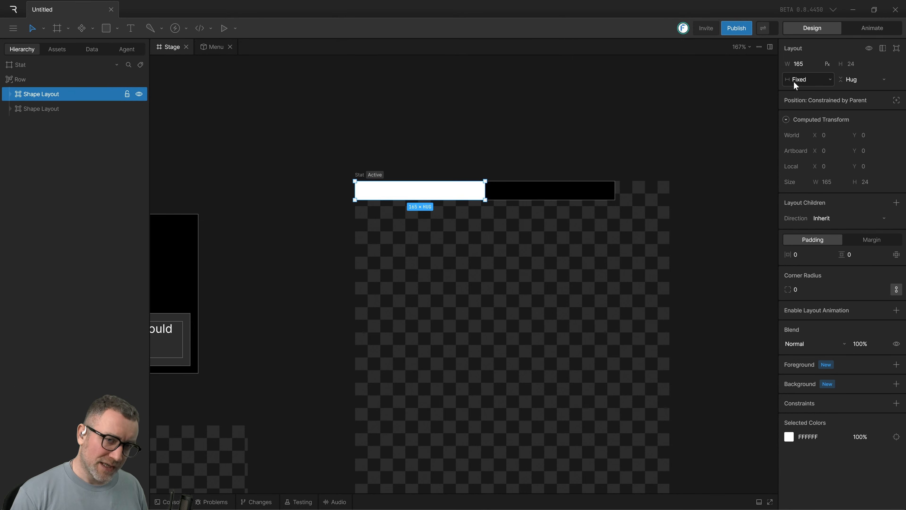
left_click(828, 64)
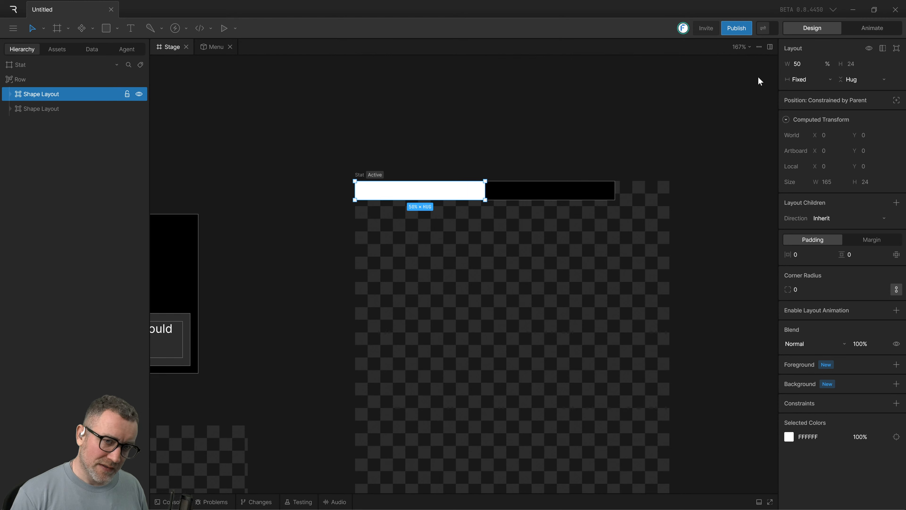
Set the width sizing of the black rectangle's shape layout to Fill.
left_click(560, 187)
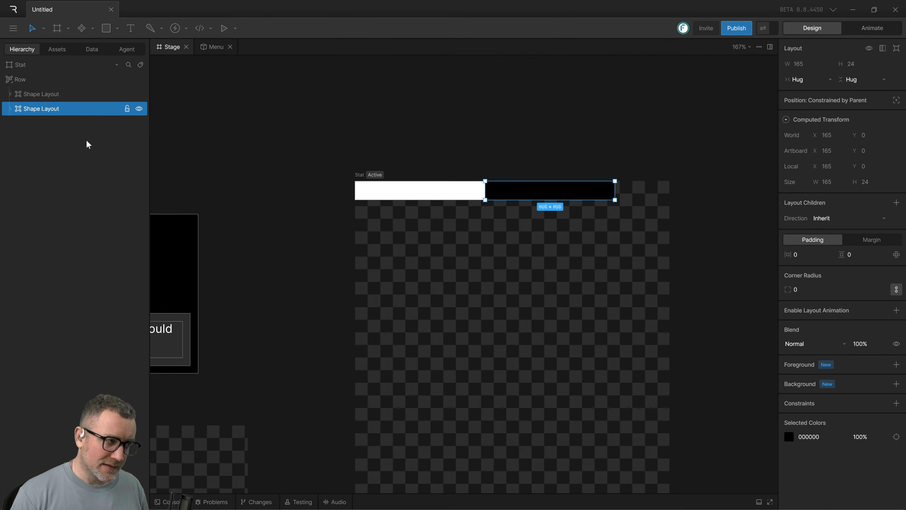
left_click(819, 85)
left_click(808, 88)
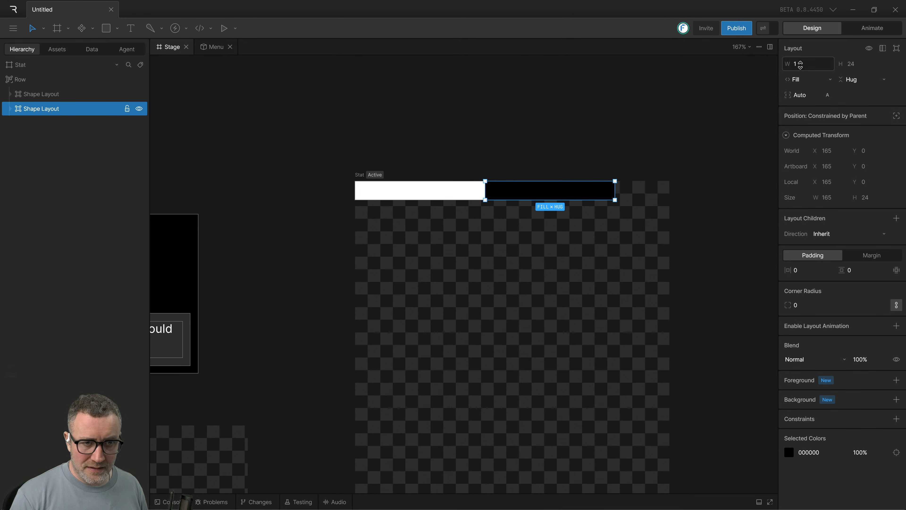
left_click(638, 118)
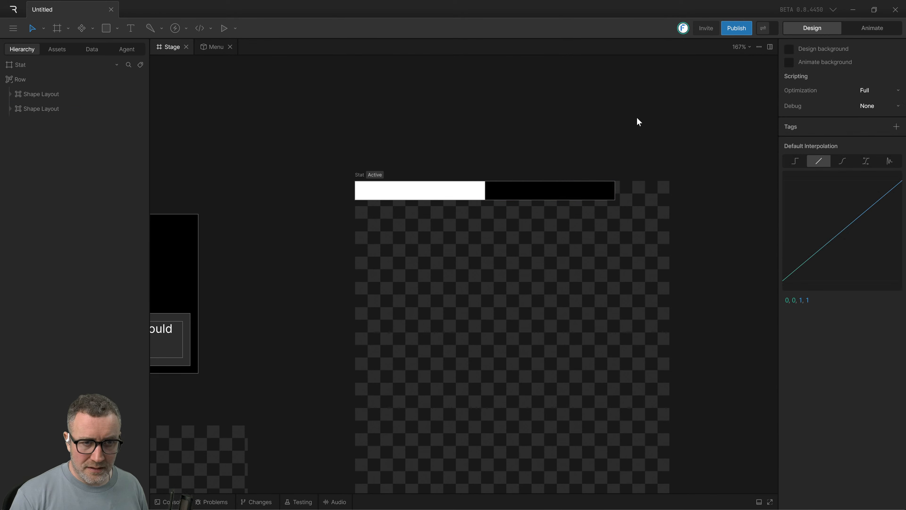
left_click(538, 190)
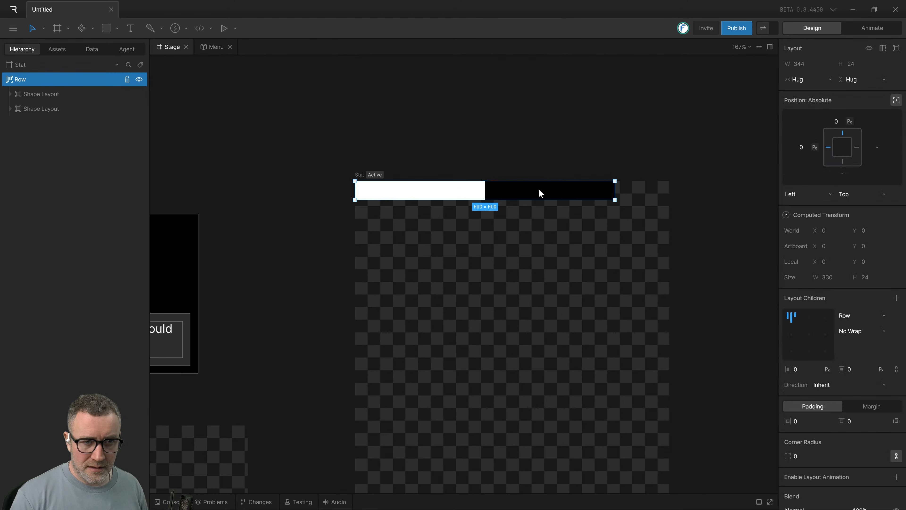
Try Fixed width sizing on the row layout and return it to Hug.
left_click(364, 132)
left_click(42, 109)
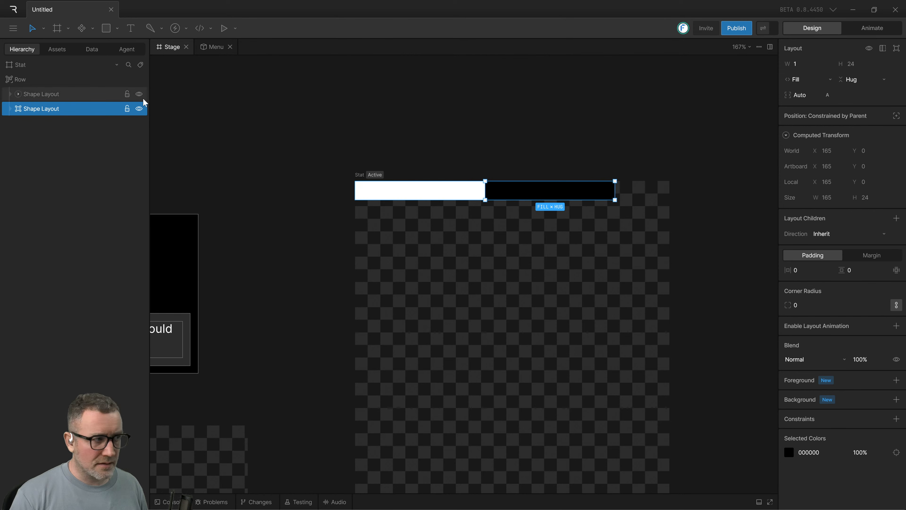
left_click(65, 82)
left_click(807, 80)
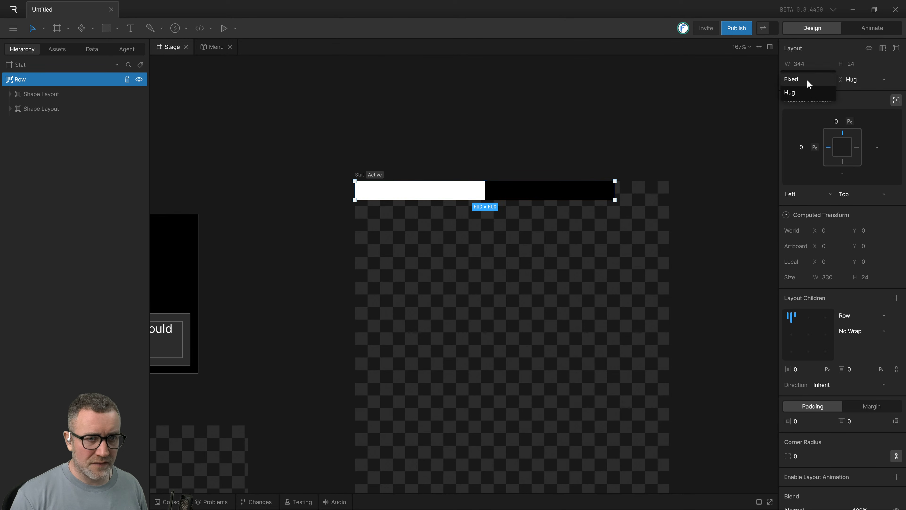
left_click(796, 79)
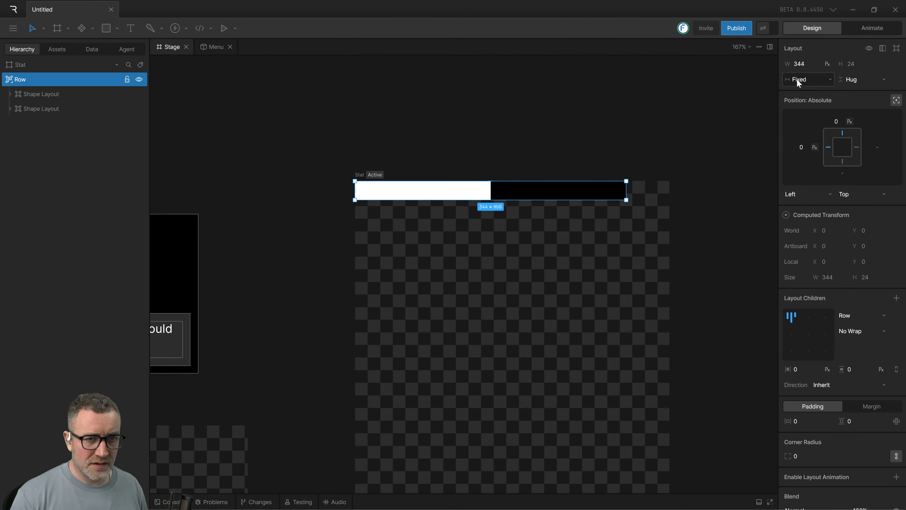
left_click(808, 76)
left_click(798, 94)
left_click(750, 76)
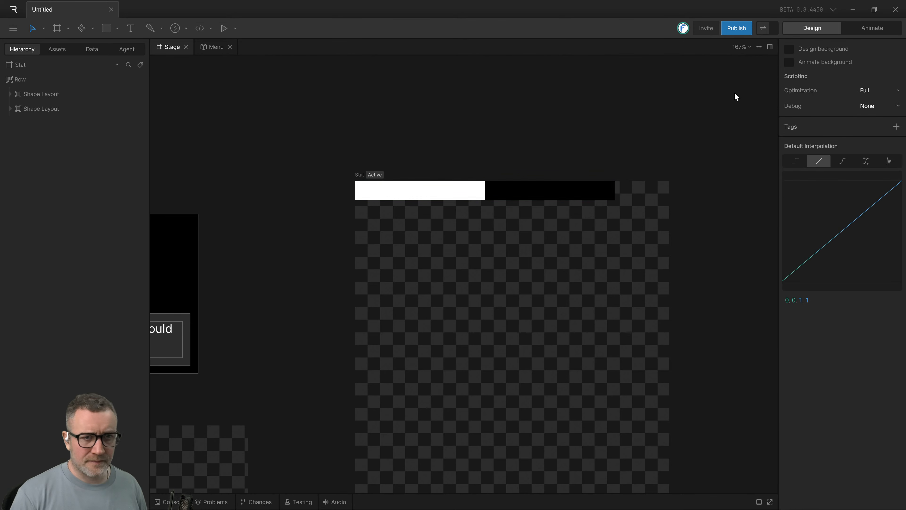
left_click(433, 192)
left_click(596, 123)
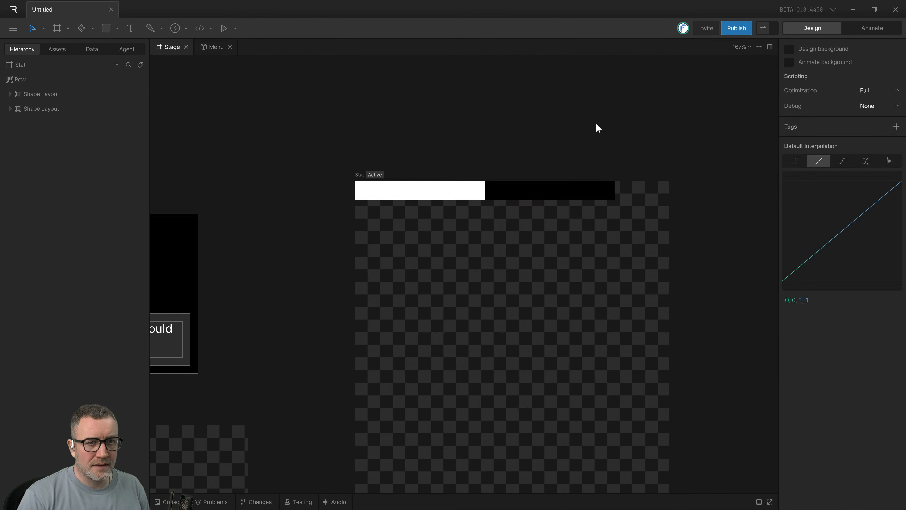
Give the row layout a Fixed width of 100% of the Stat artboard.
left_click(564, 195)
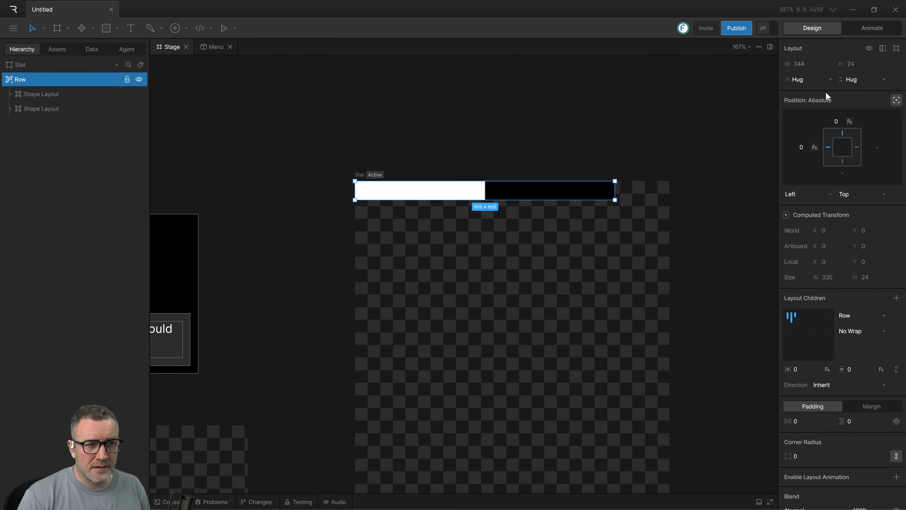
left_click(798, 81)
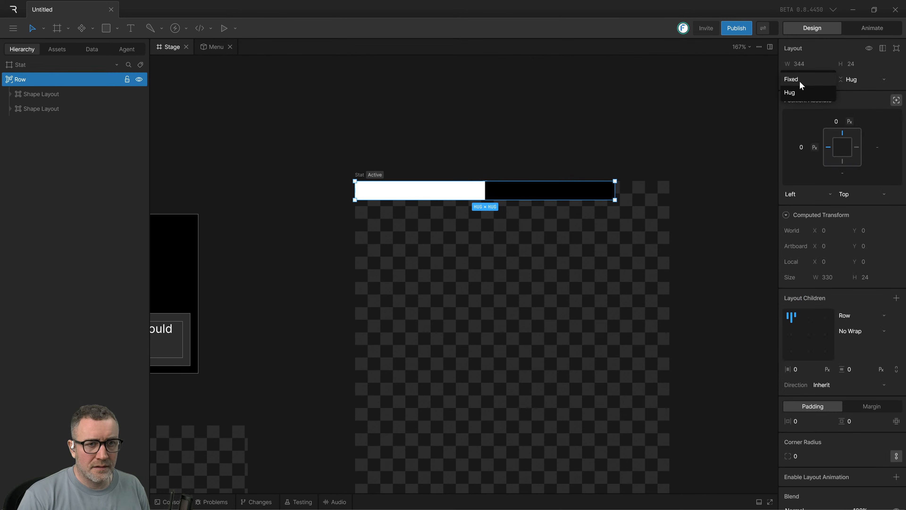
left_click(798, 80)
left_click(827, 64)
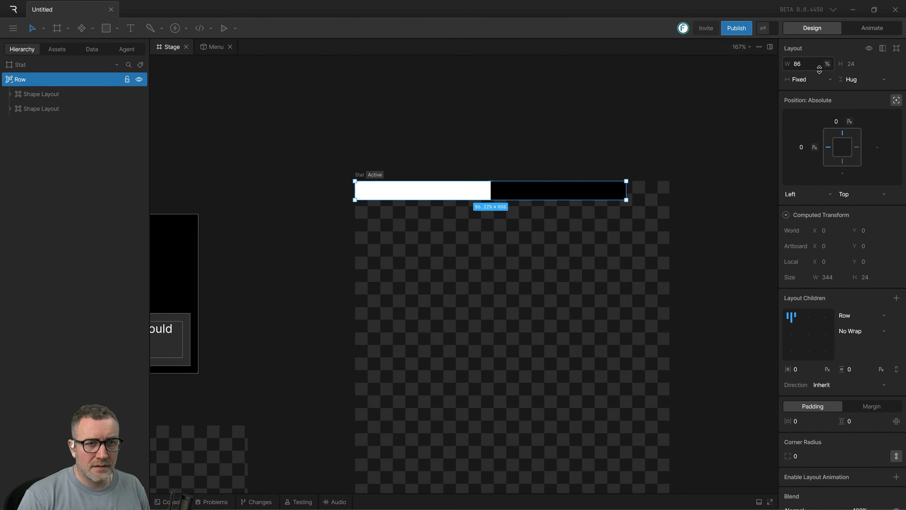
left_click(782, 67)
type("100")
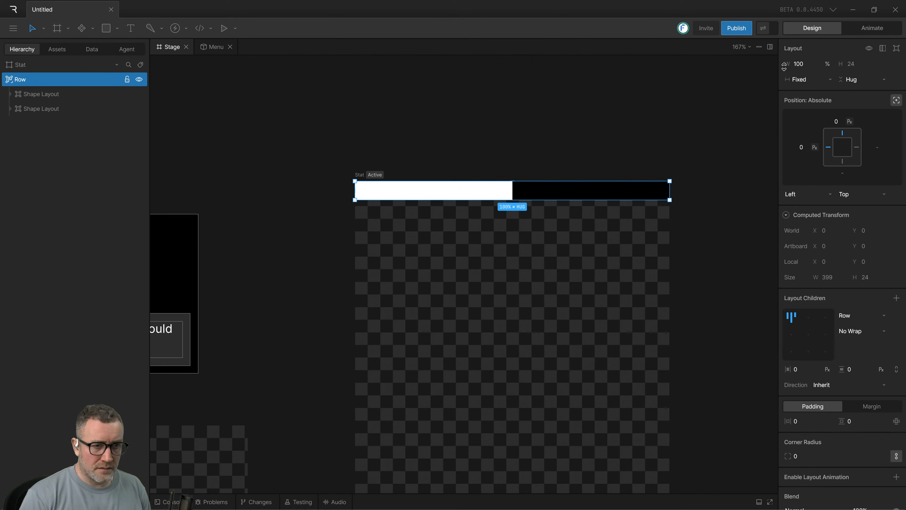
Set the width of the white rectangle's shape layout to 32%.
left_click(491, 204)
left_click(457, 192)
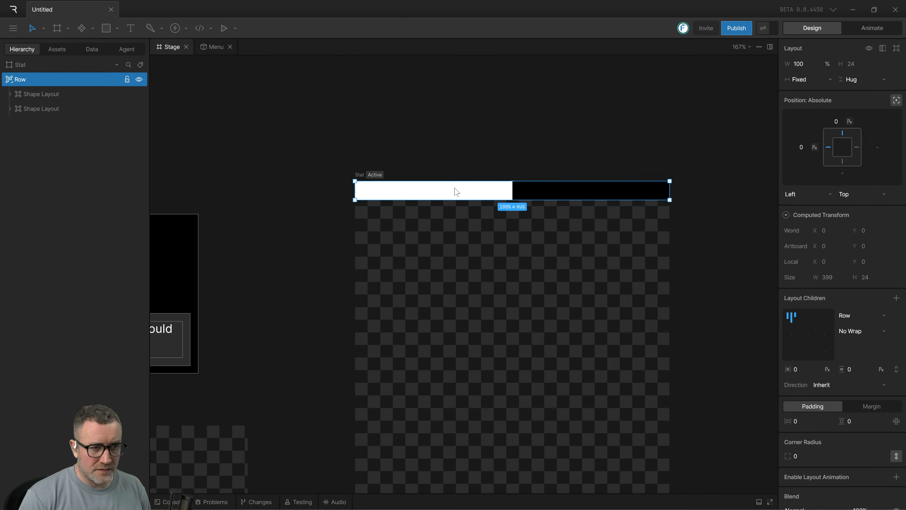
left_click(43, 94)
left_click(801, 64)
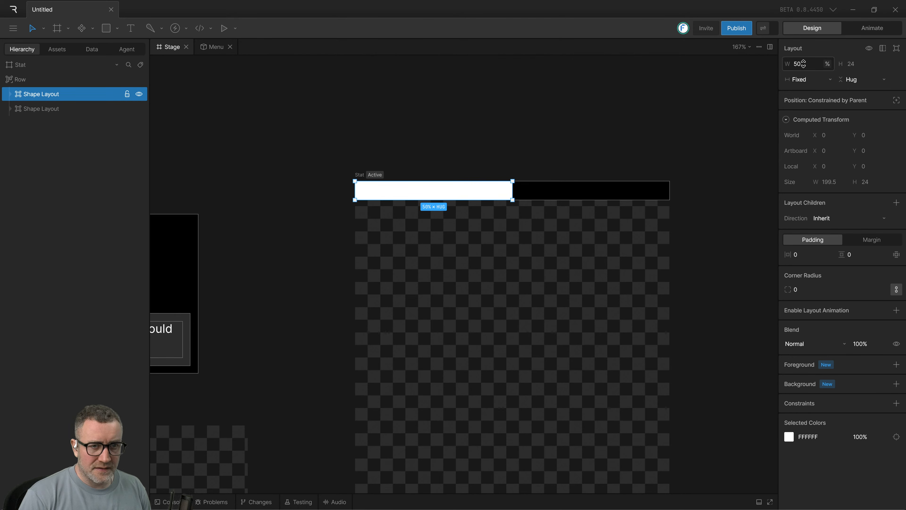
mouse_move(803, 64)
left_mouse_down()
mouse_move(823, 25)
mouse_move(801, 77)
mouse_move(800, 121)
mouse_move(809, 78)
left_mouse_up()
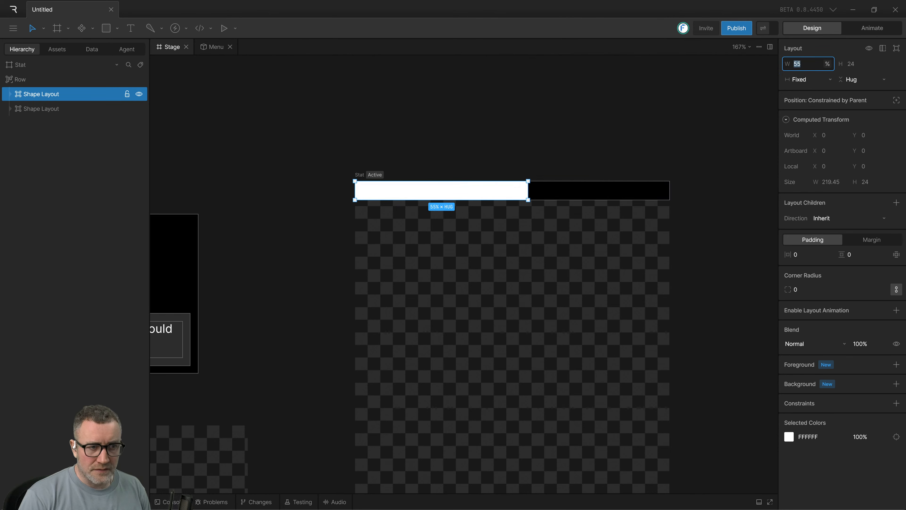
type("32")
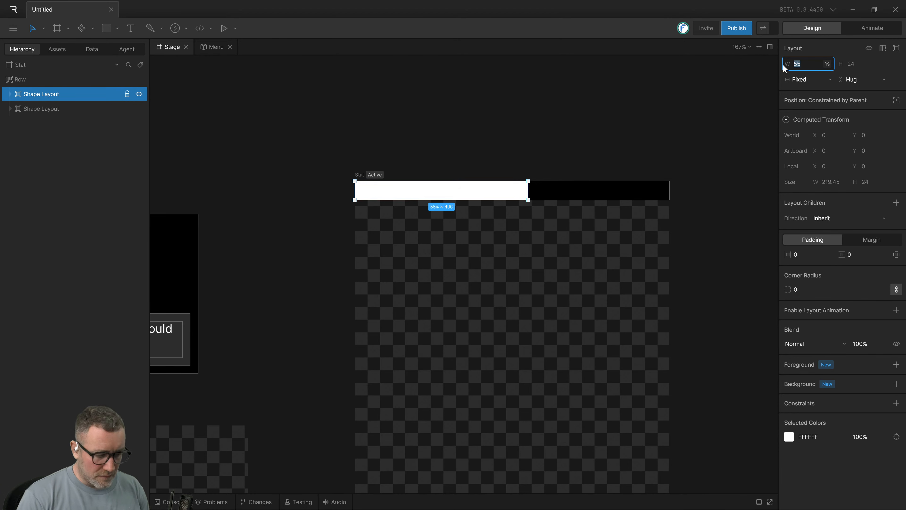
left_click(530, 155)
left_click(489, 198)
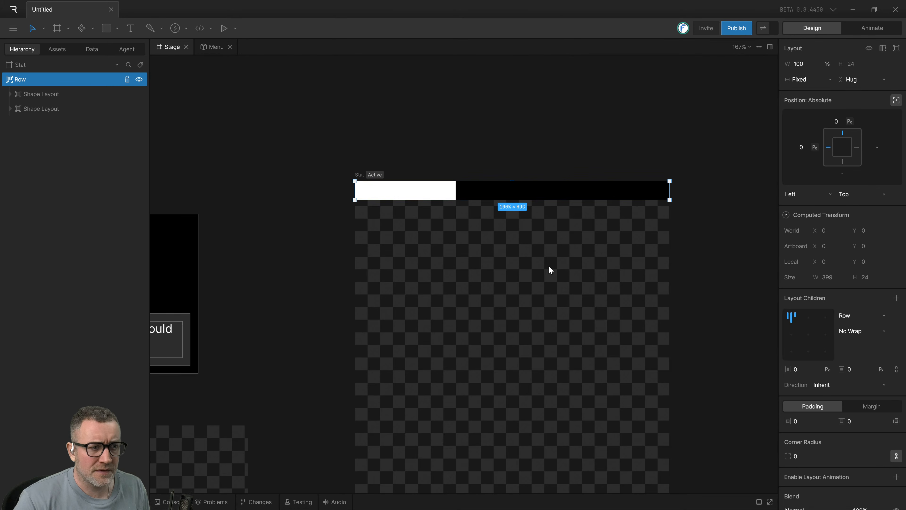
Switch to the tutorial video, rewind it 40 seconds and review the row layout's width sizing and horizontal gap, and return to Rive.
key("alt+Tab")
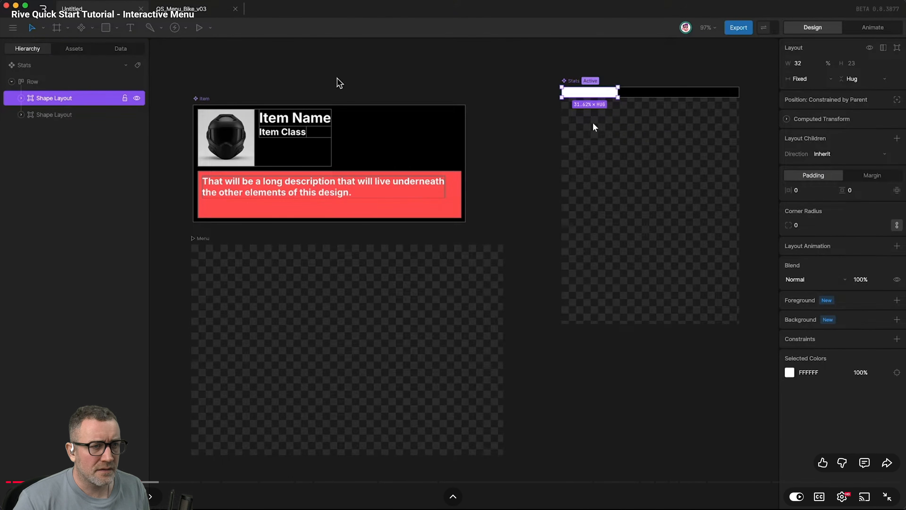
left_click(555, 149)
left_click(539, 182)
left_click(540, 181)
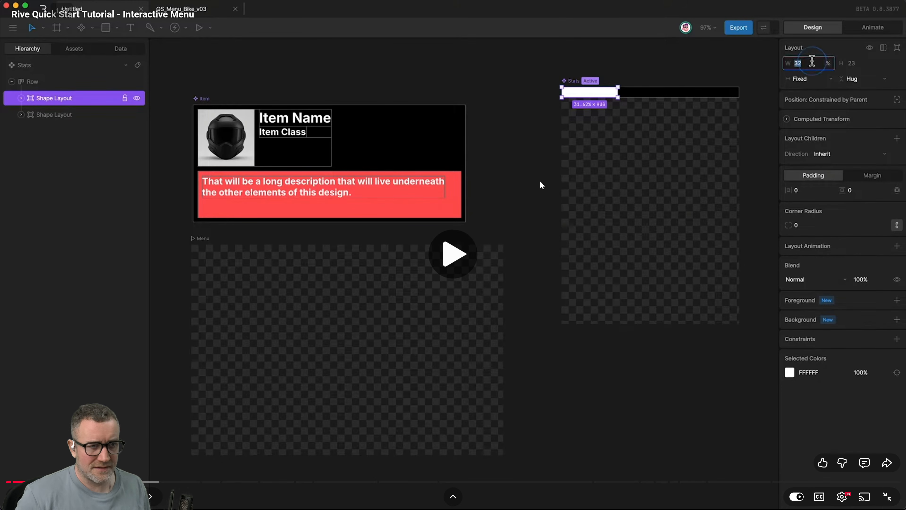
key("Left")
key("Left")
key("Left")
key("Left")
key("Left")
key("Left")
key("Left")
key("Left")
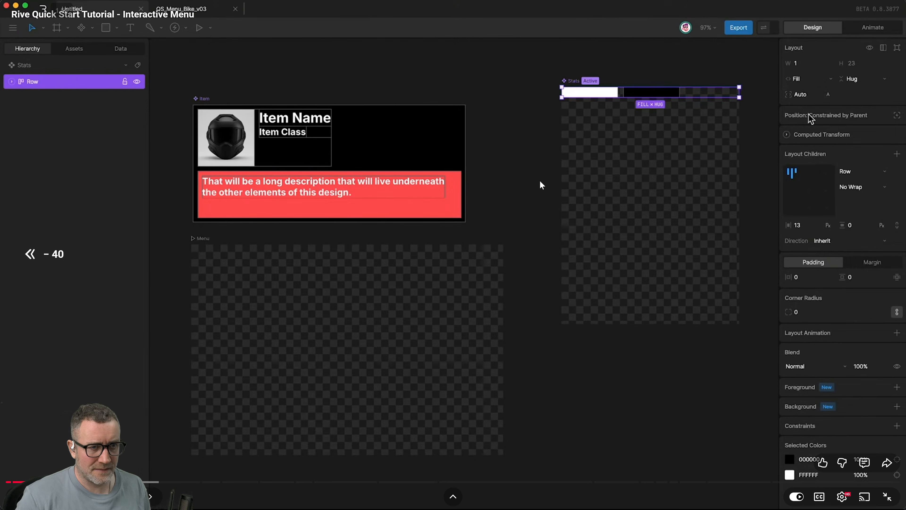
key("space")
key("space")
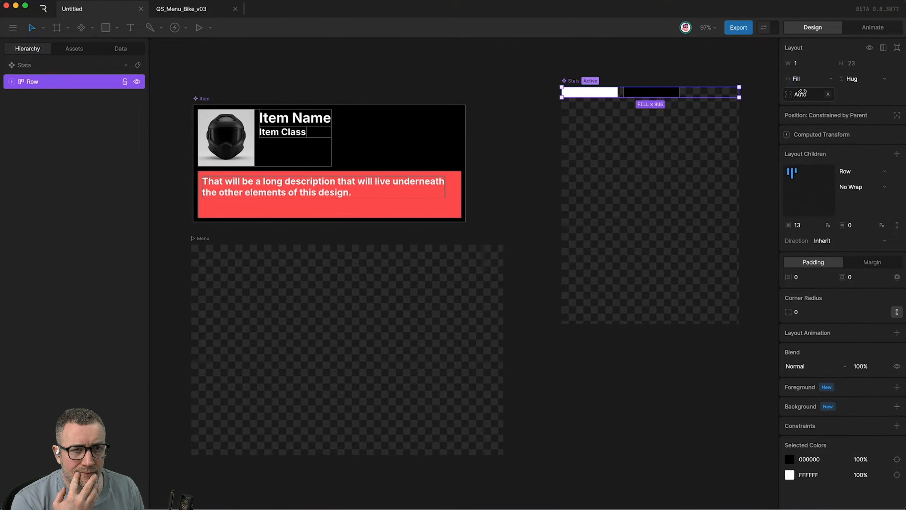
left_click(539, 180)
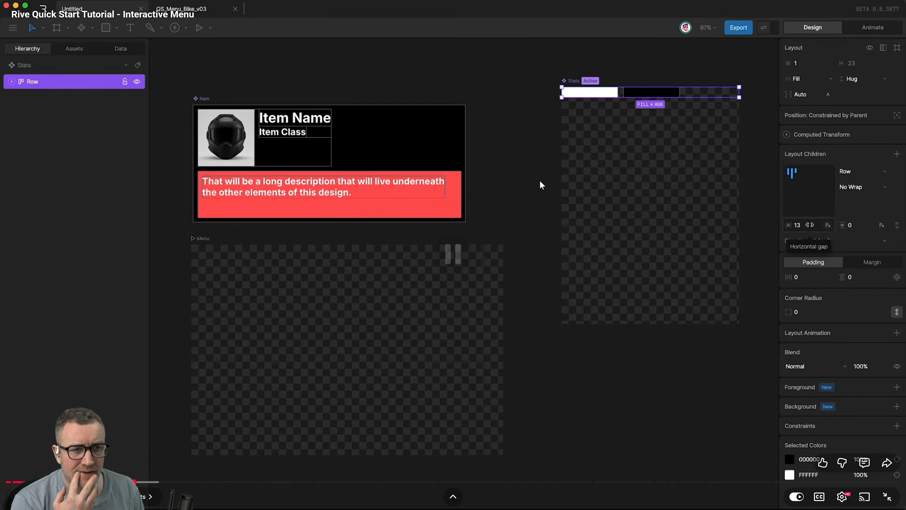
key("alt+Tab")
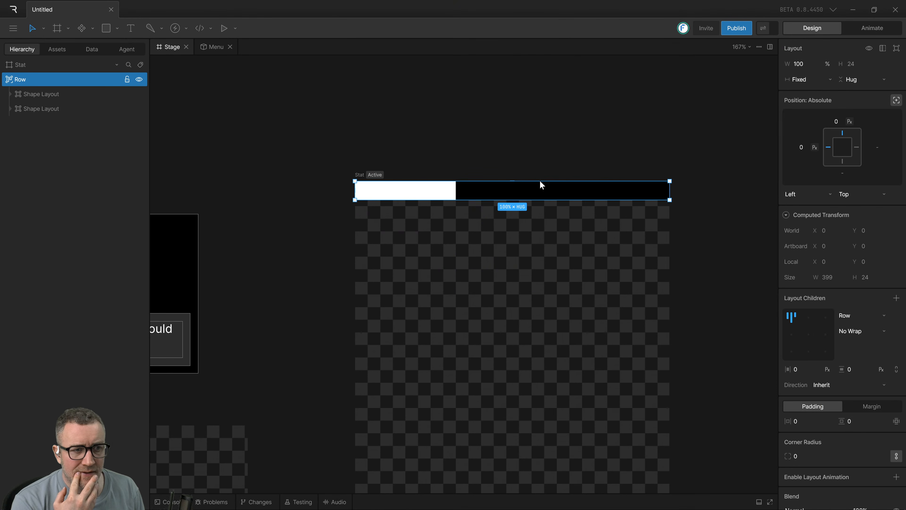
Set the width sizing of the row and the white rectangle's layout together to Fill.
left_click(472, 243)
left_click(493, 198)
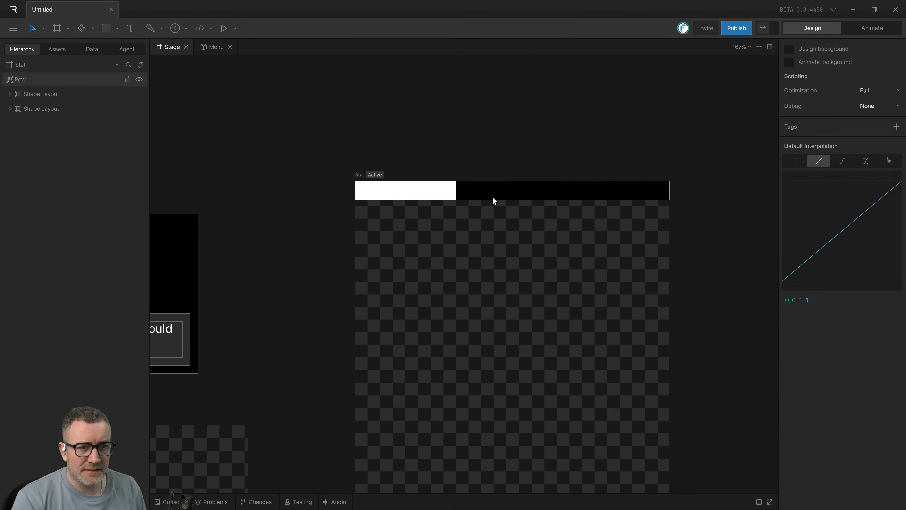
left_click(801, 82)
left_click(589, 106)
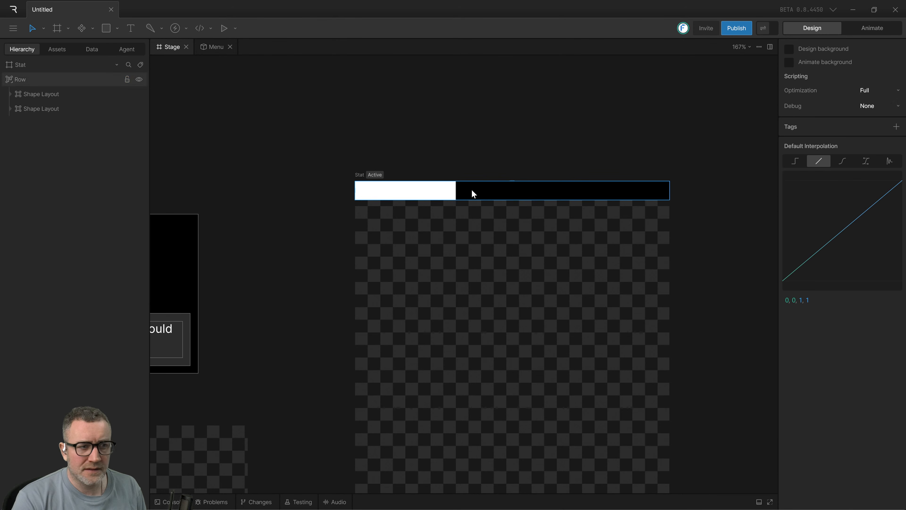
left_click_drag(230, 246, 397, 158)
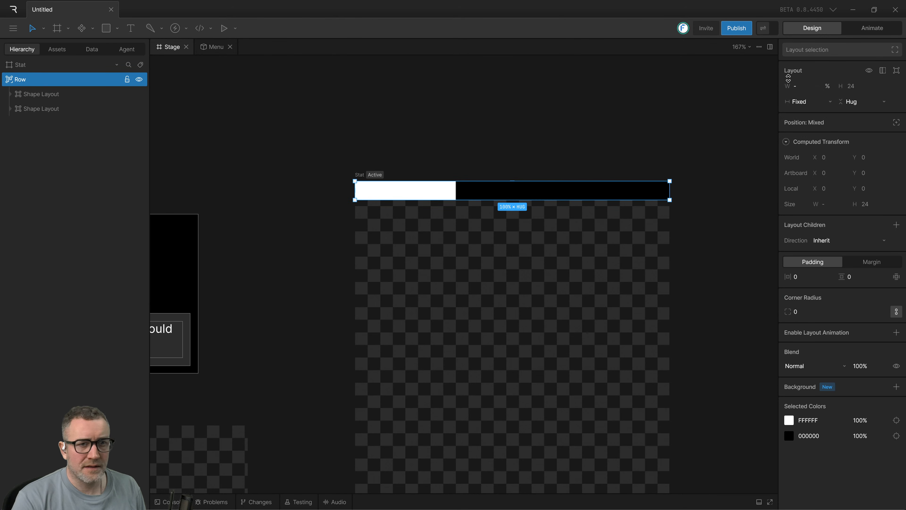
left_click(790, 102)
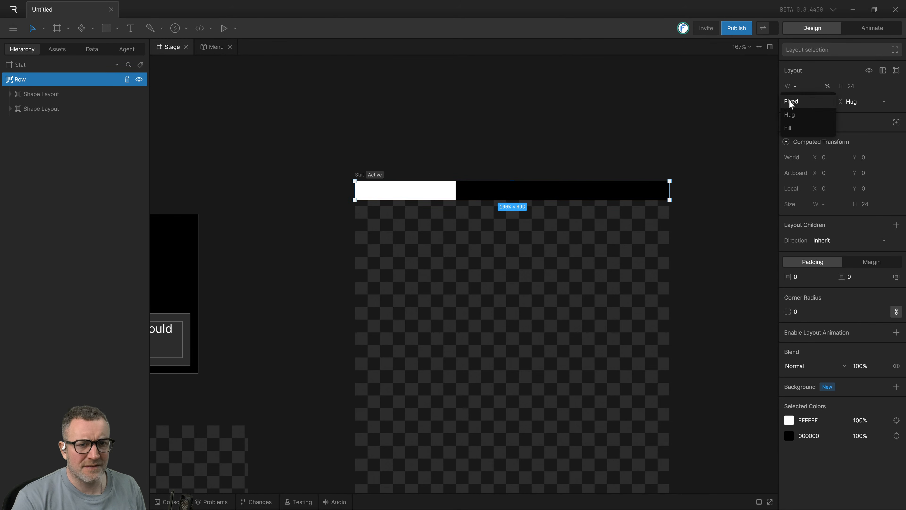
left_click(795, 127)
left_click(637, 139)
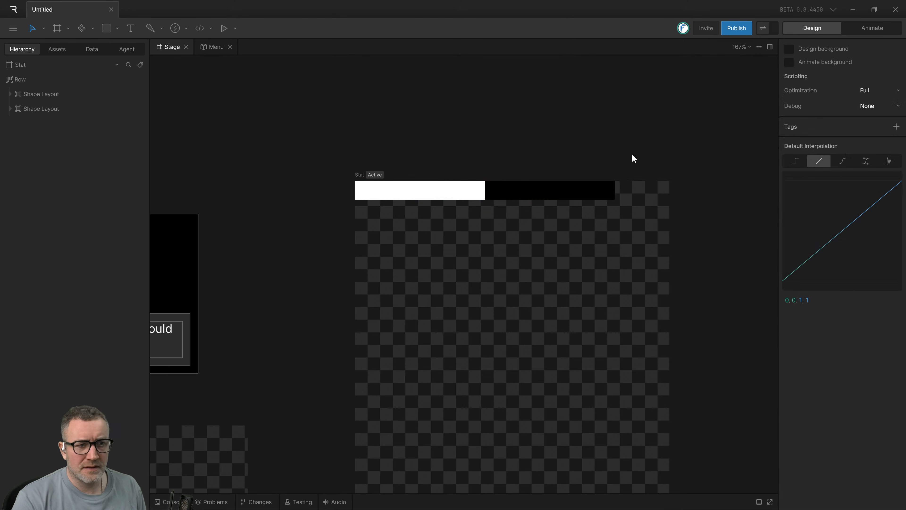
Select the row with both shape layouts, switch to the tutorial video to compare the row's width sizing, and return to Rive.
left_click_drag(632, 158, 570, 264)
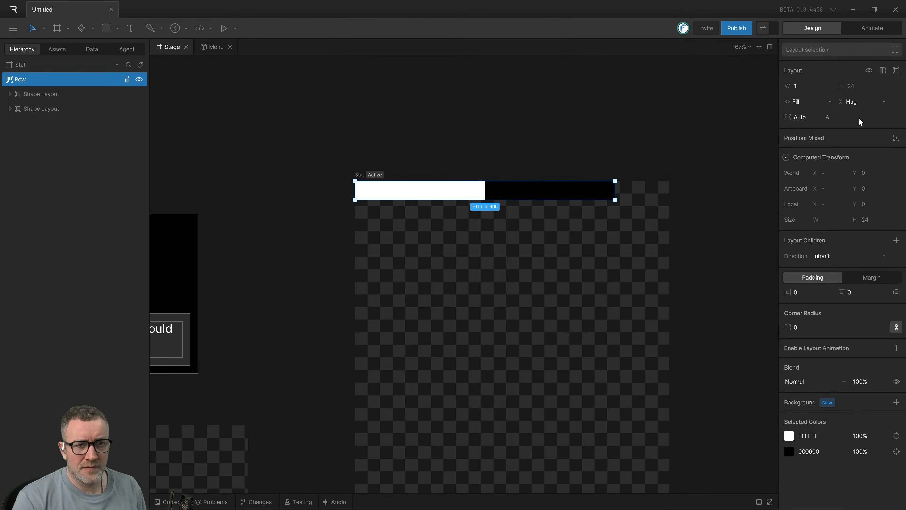
left_click_drag(315, 145, 681, 242)
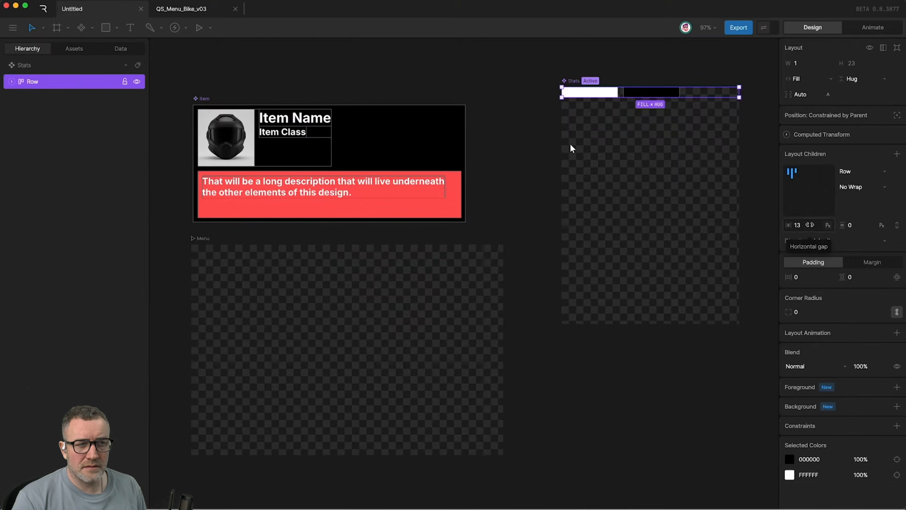
key("space")
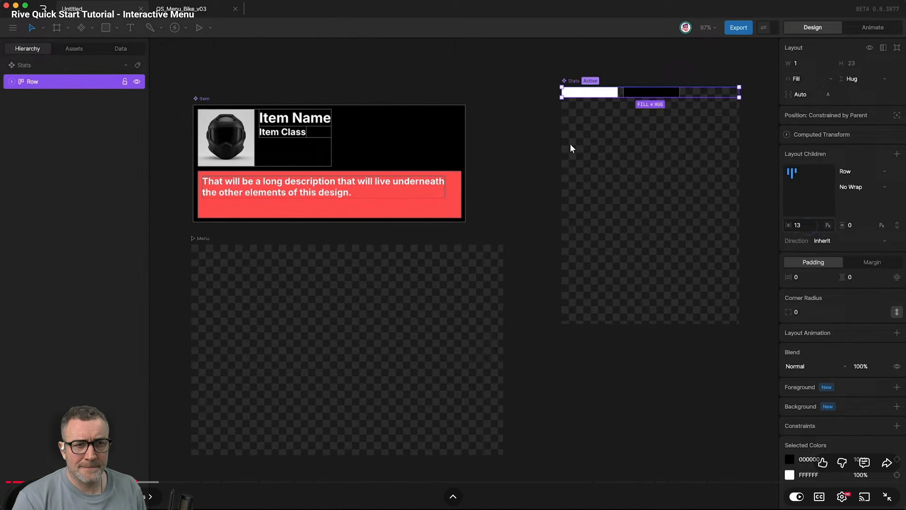
key("alt+Tab")
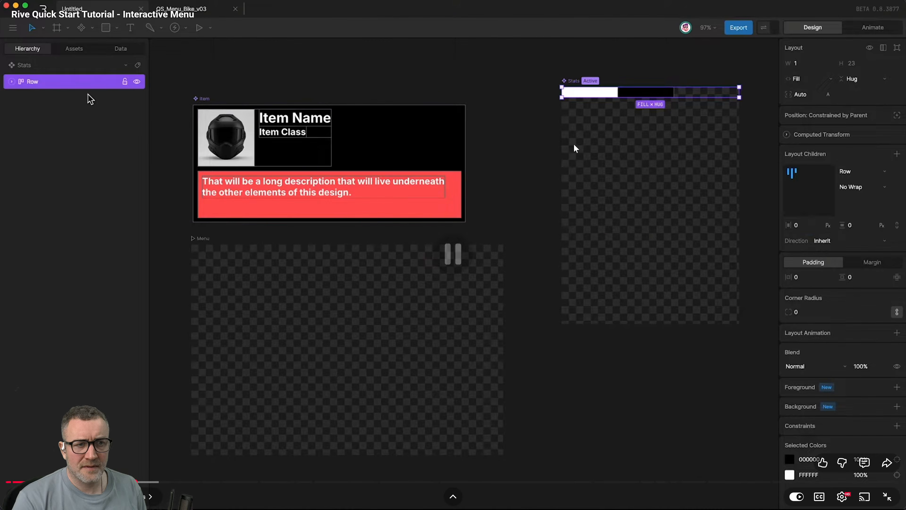
key("alt+Tab")
left_click(576, 147)
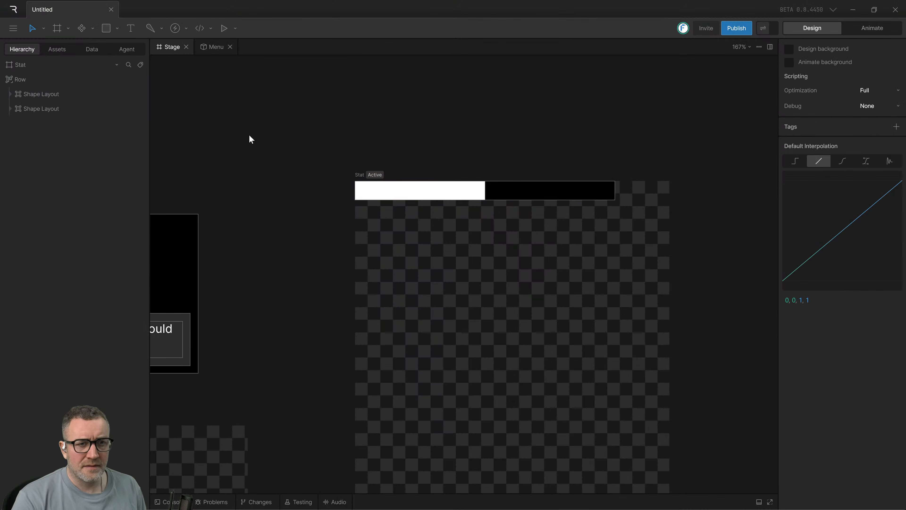
Turn the Stat artboard into a component.
left_click_drag(211, 115, 660, 253)
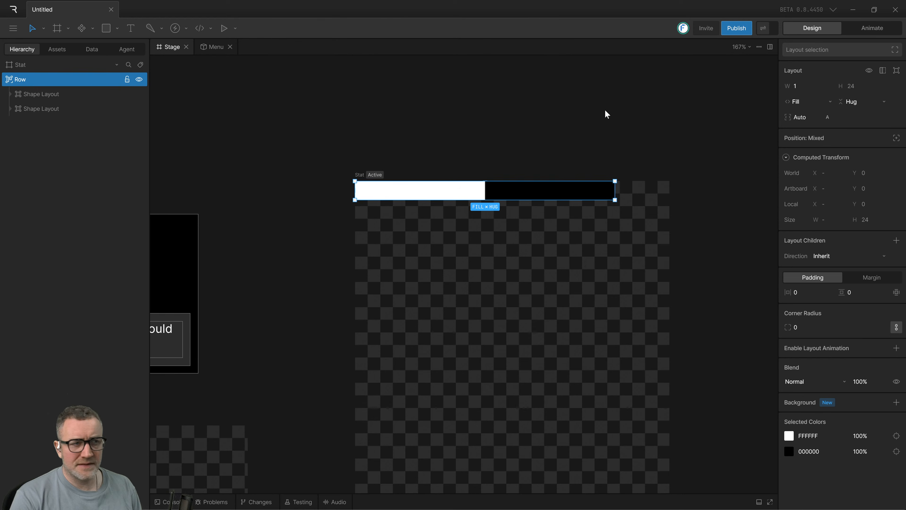
left_click(584, 116)
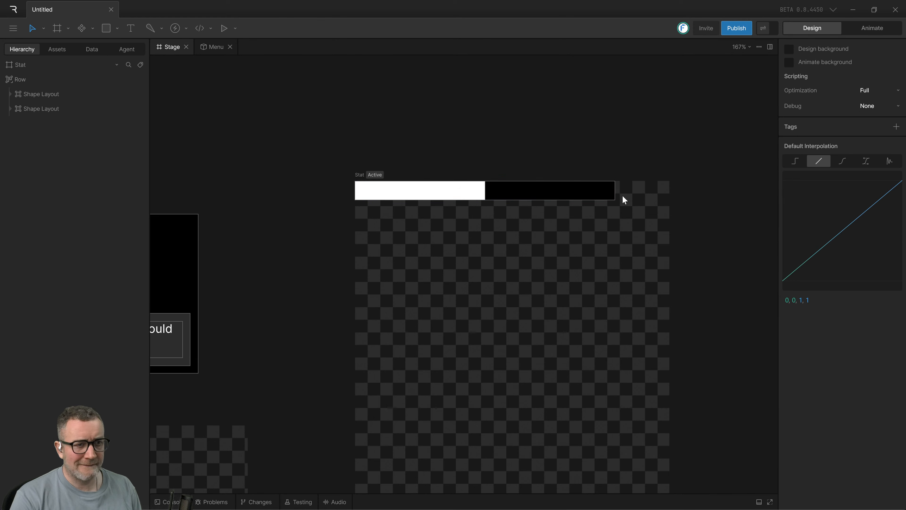
left_click_drag(624, 236, 404, 166)
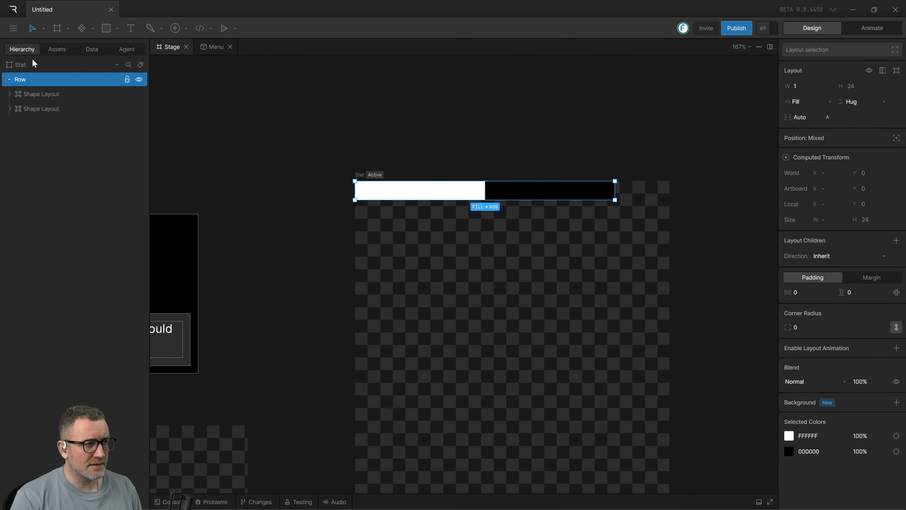
left_click(29, 66)
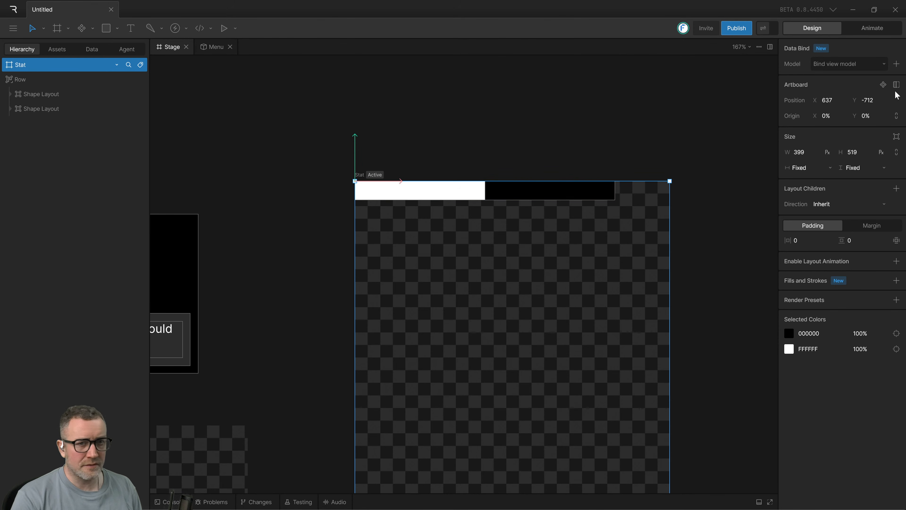
left_click(882, 85)
Try to move the Row layout onto the Stat component in the hierarchy.
left_click_drag(28, 79, 24, 71)
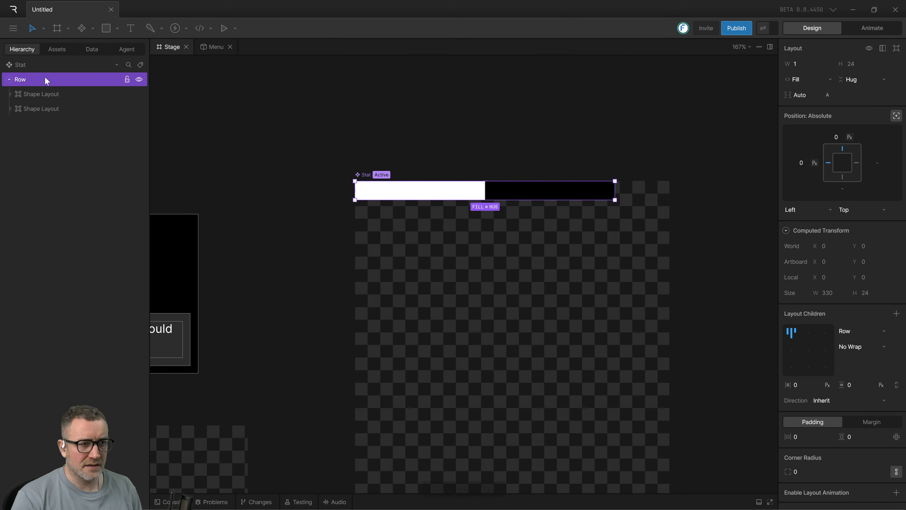
left_click(499, 146)
left_click(526, 182)
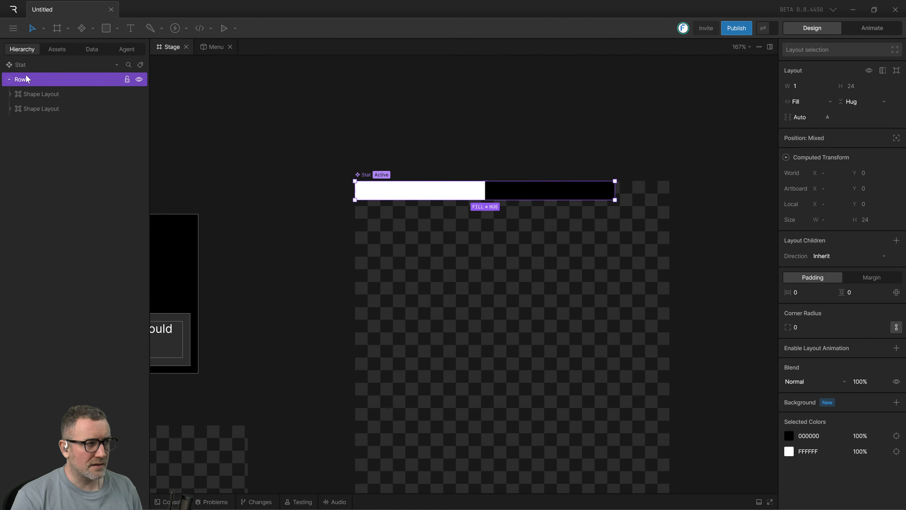
left_click_drag(26, 80, 22, 68)
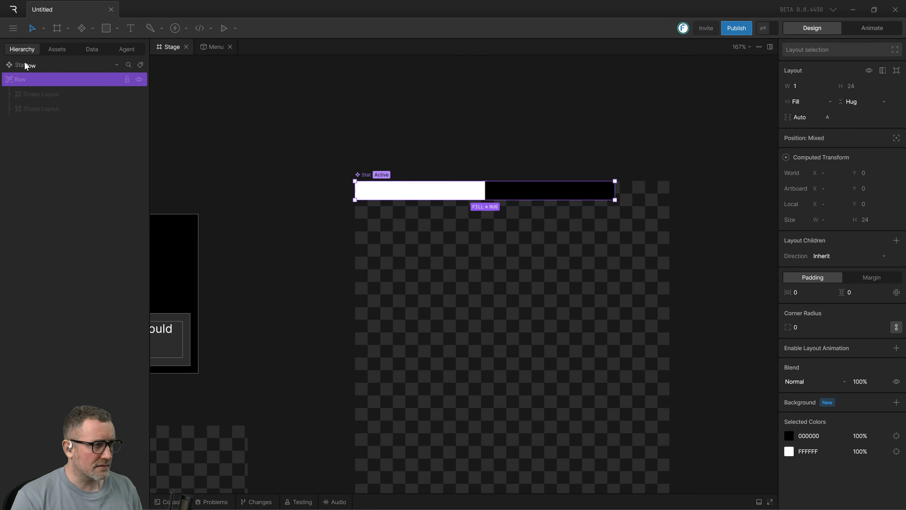
left_click(26, 66)
left_click(554, 122)
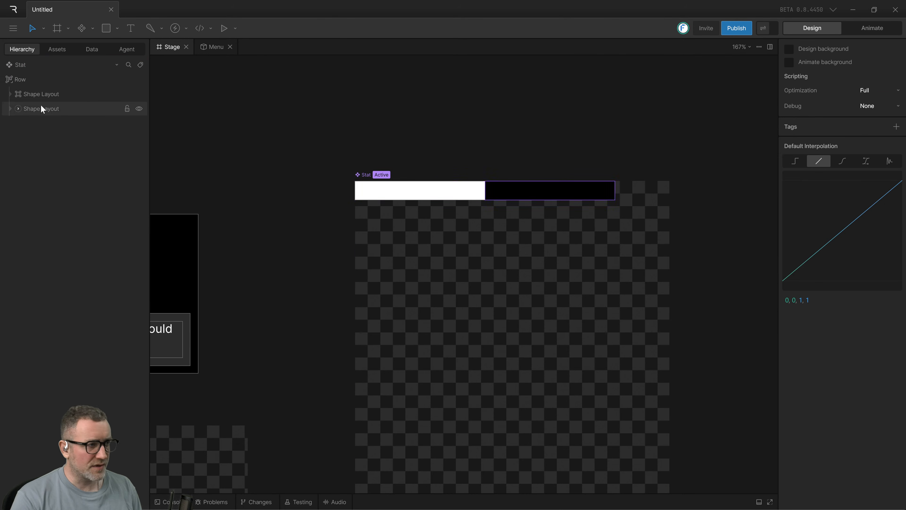
left_click(17, 67)
left_click(515, 95)
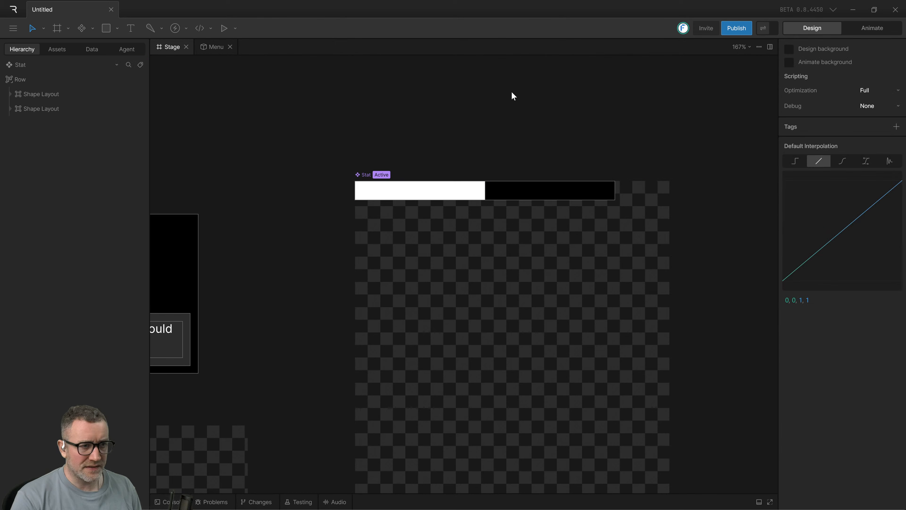
Try Fixed sizing for the Row layout's width and set it back to Hug.
left_click(24, 81)
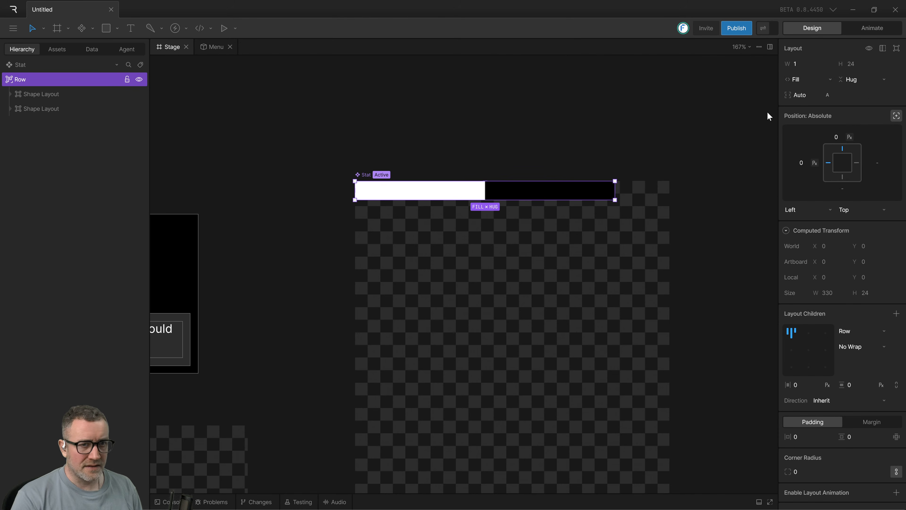
left_click(805, 80)
left_click(805, 88)
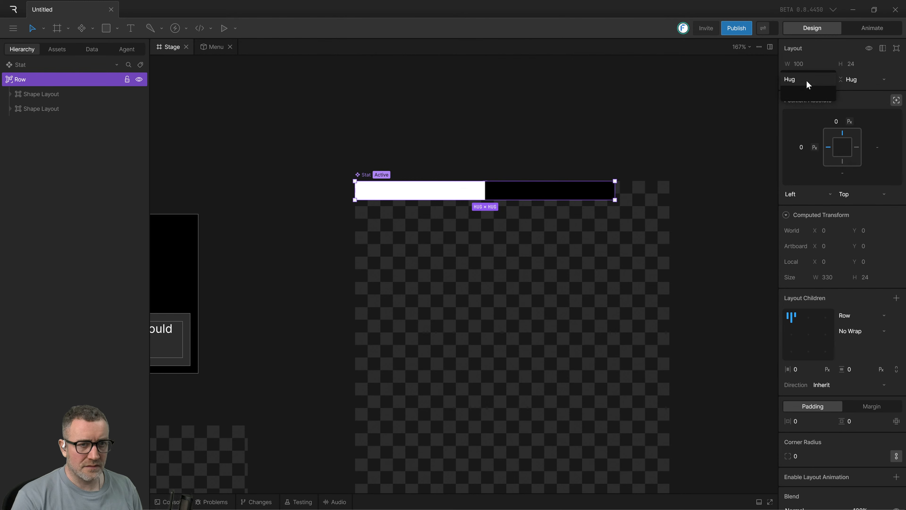
left_click(806, 80)
left_click(802, 79)
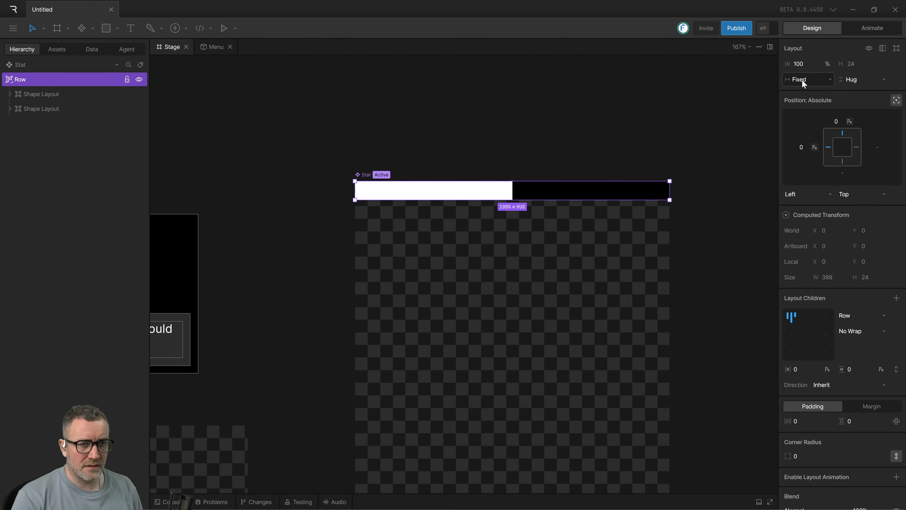
left_click(797, 92)
left_click(606, 125)
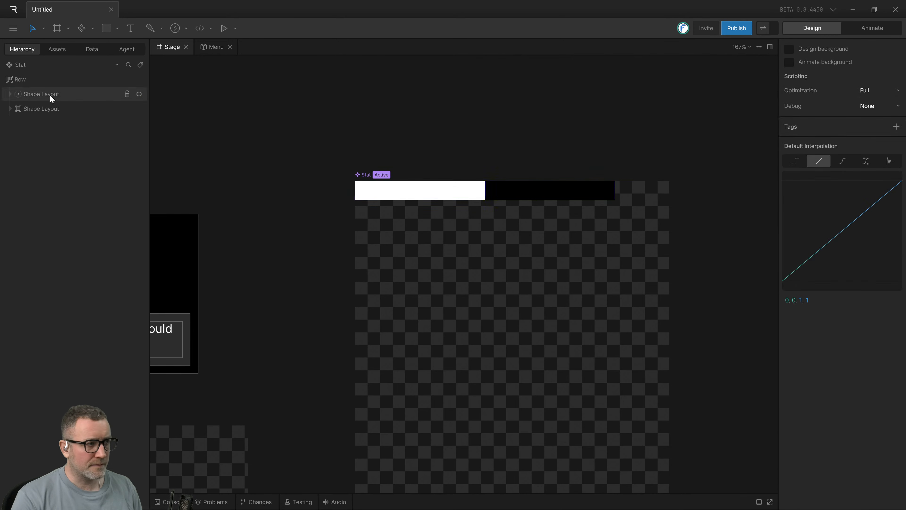
Set the Row layout's width sizing to Fixed and its width unit to pixels, at 399 px.
left_click(22, 79)
left_click(826, 80)
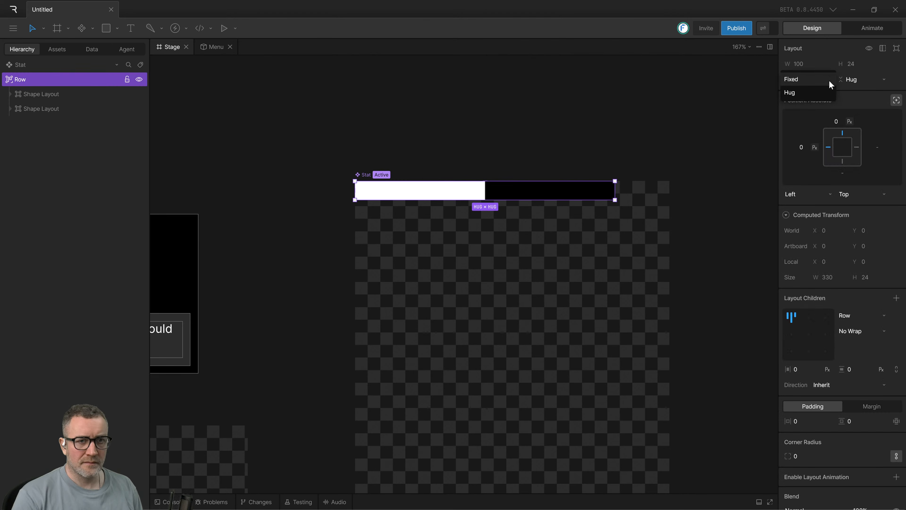
left_click(677, 85)
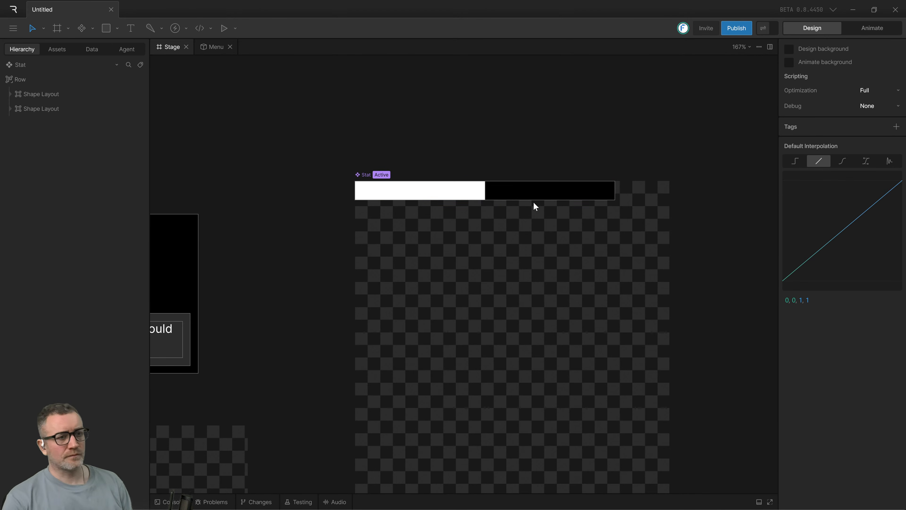
left_click_drag(348, 148, 627, 255)
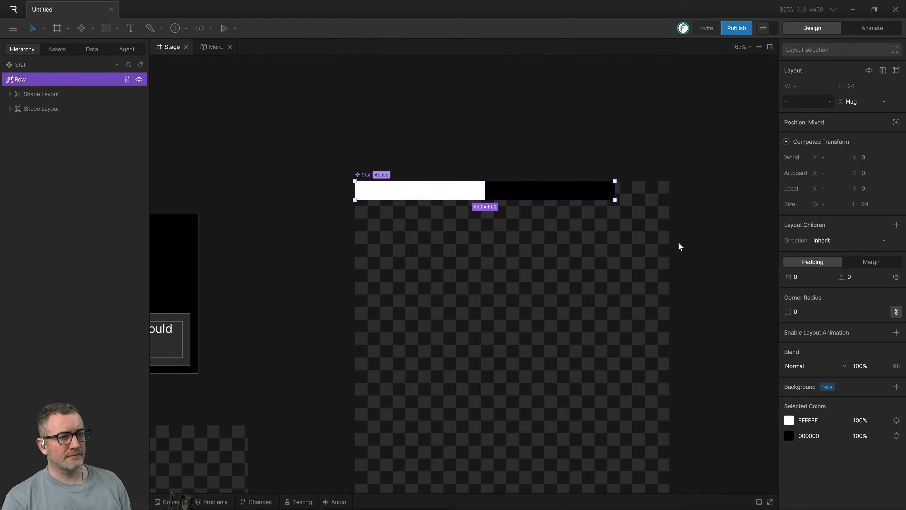
left_click(46, 68)
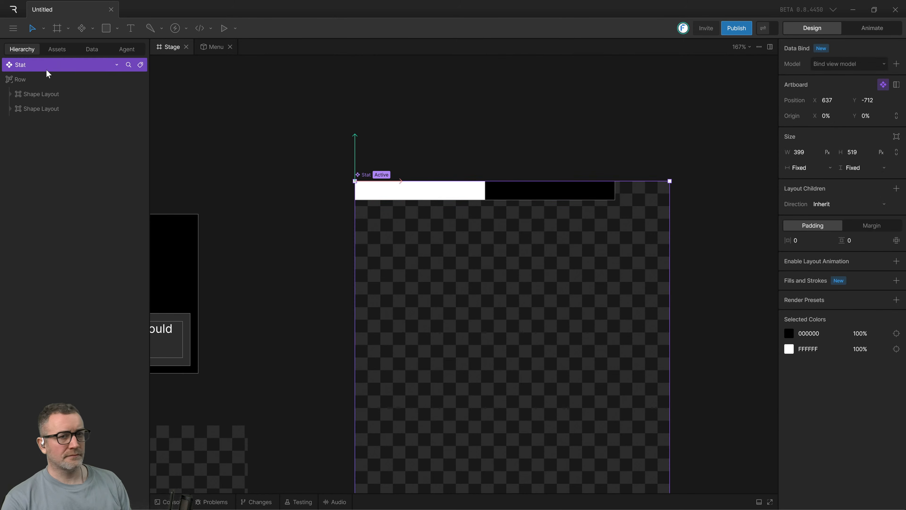
left_click(487, 191)
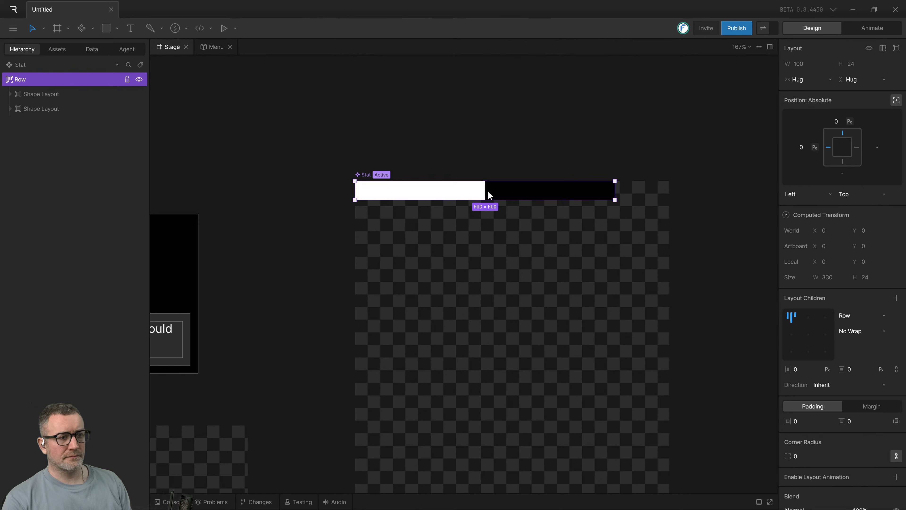
left_click(811, 78)
left_click(792, 92)
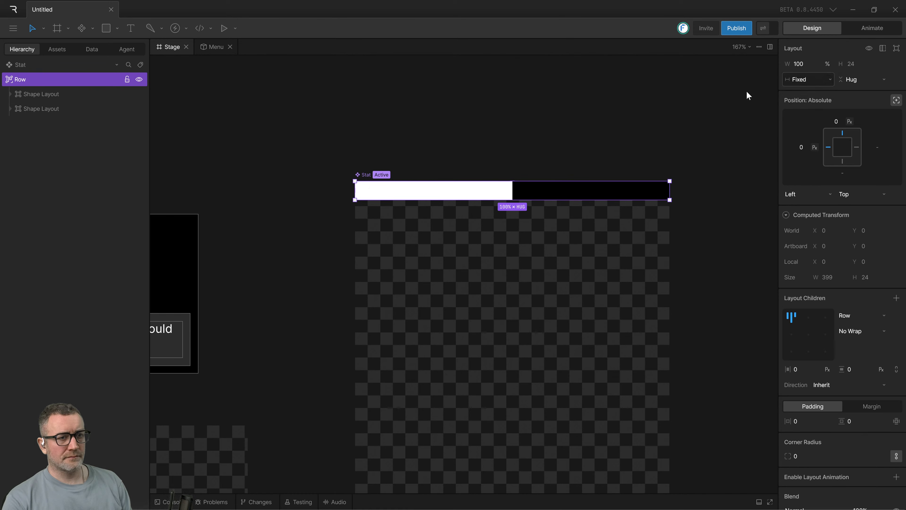
left_click(827, 64)
left_click(800, 79)
left_click(545, 160)
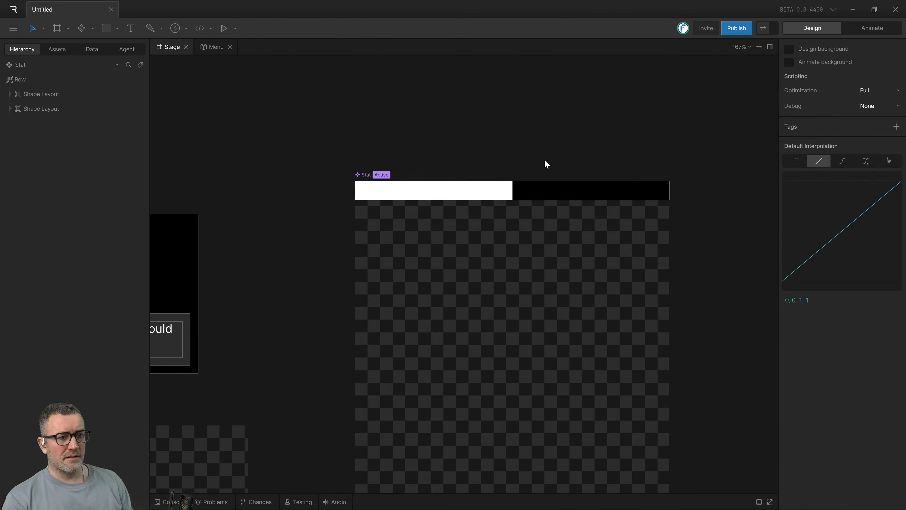
left_click(545, 190)
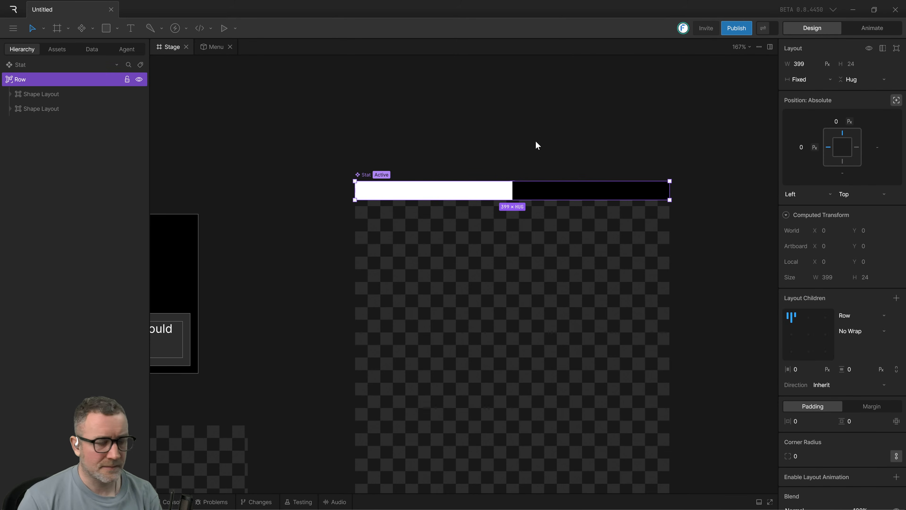
Switch to the tutorial video, rewind it and review how the rectangles are placed in a row and its width is sized, and return to Rive.
key("alt+Tab")
key("alt+Tab")
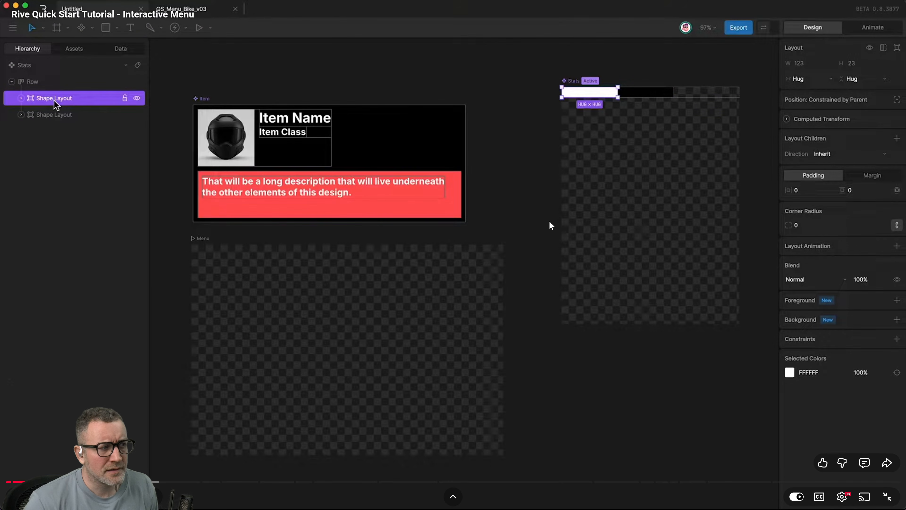
key("Left")
key("Left")
key("Left")
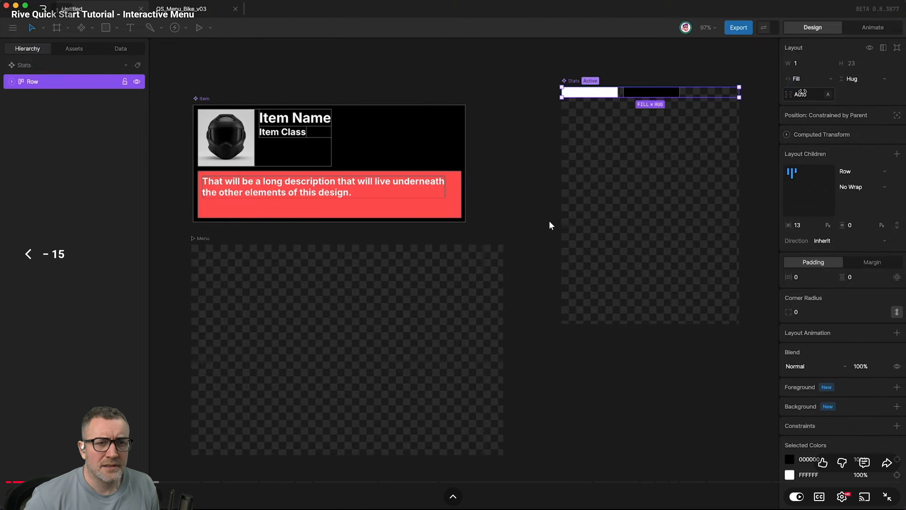
key("Left")
key("Left")
key("Left")
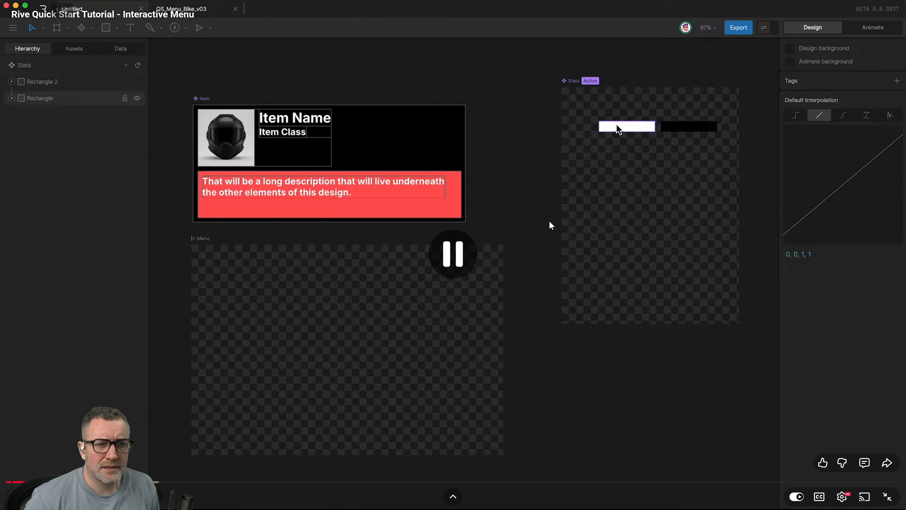
key("space")
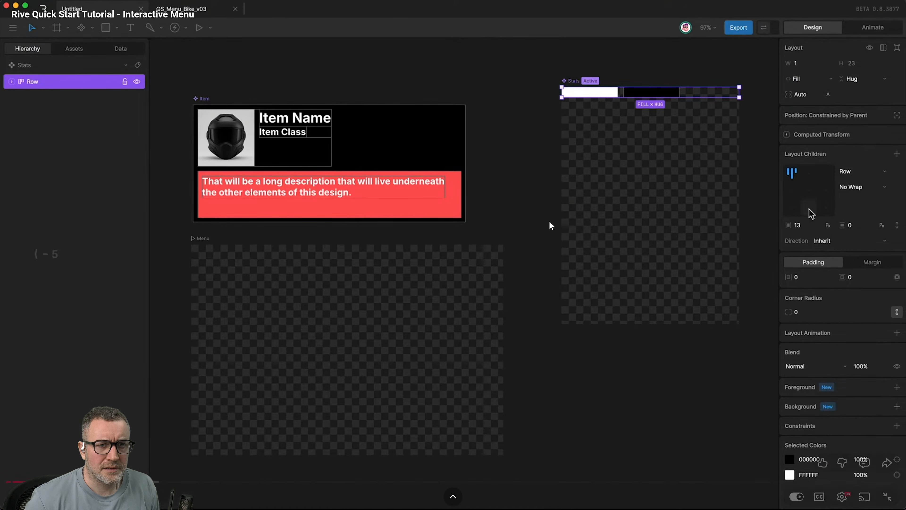
key("Left")
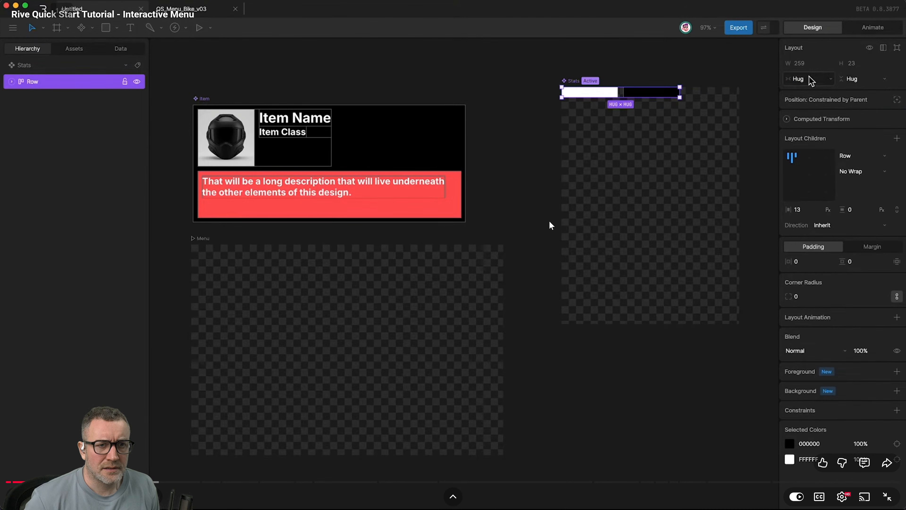
key("space")
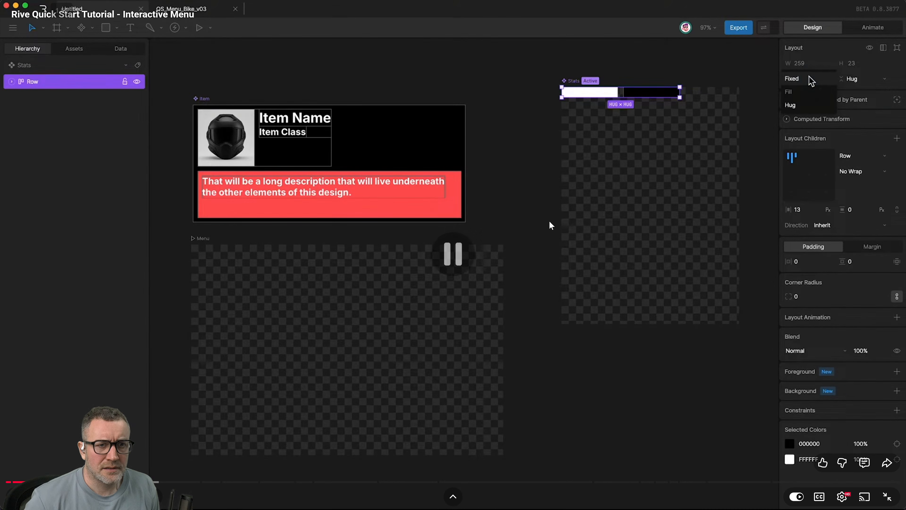
key("alt+Tab")
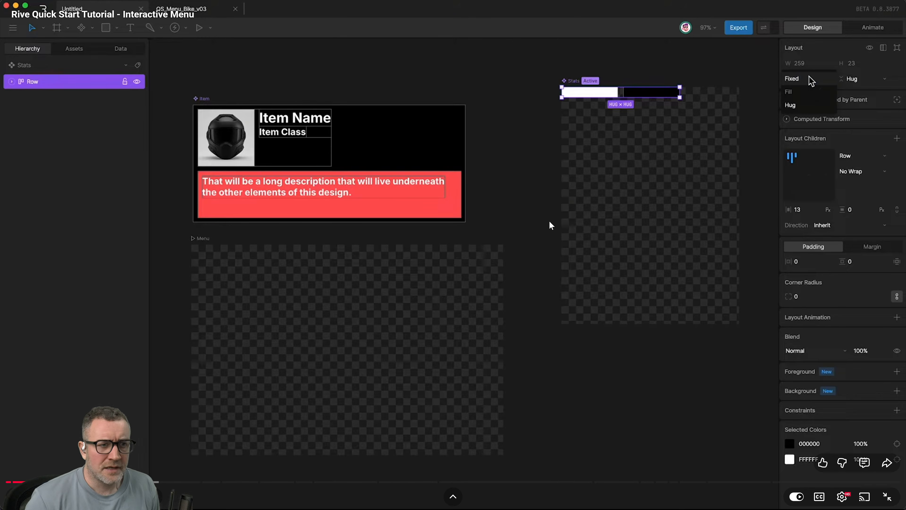
key("alt+Tab")
key("alt+Tab")
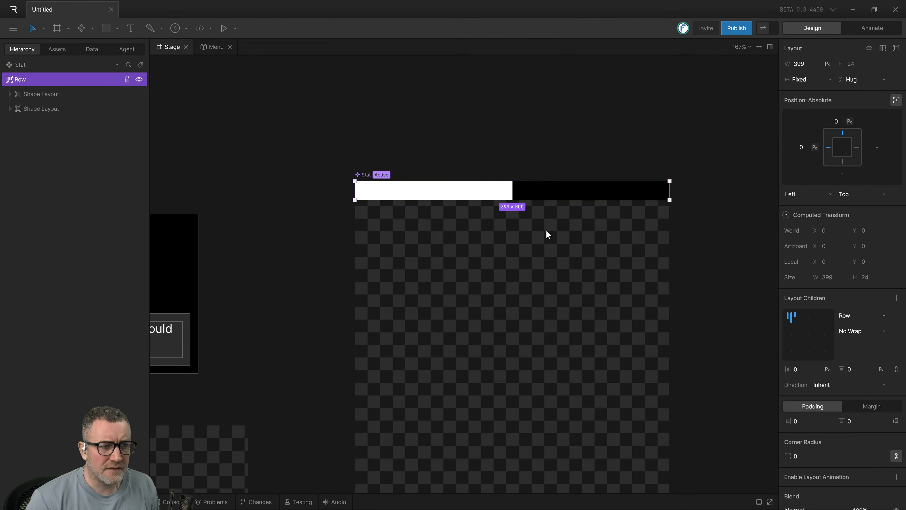
Delete the Row layout with its two shape layouts from the Stat component and select the empty artboard.
left_click(475, 277)
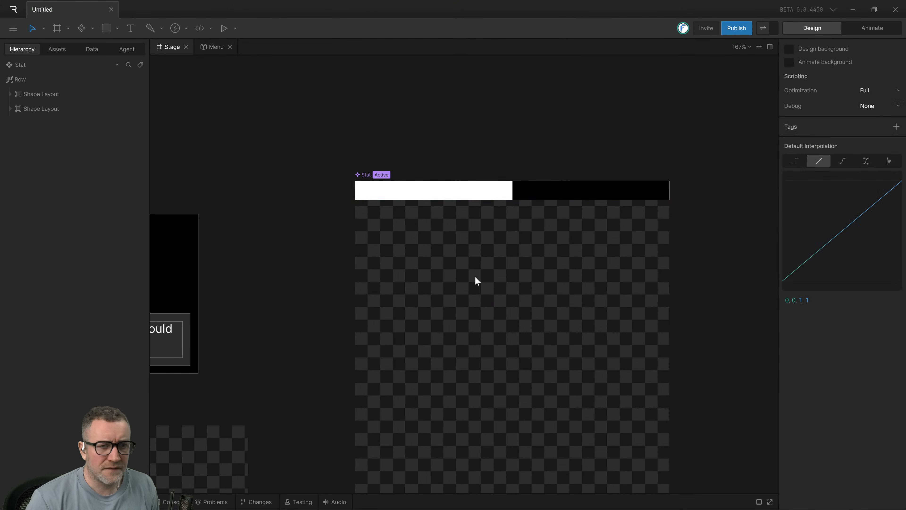
left_click(572, 195)
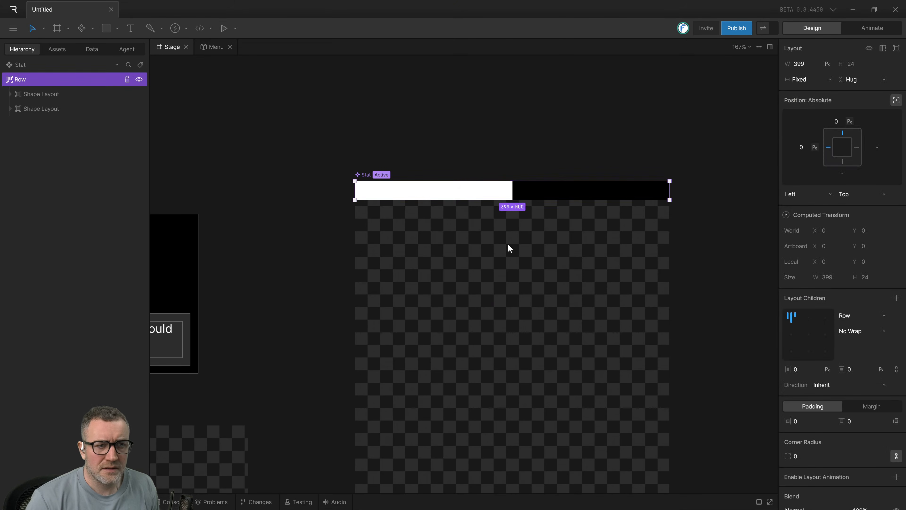
key("Delete")
left_click(519, 230)
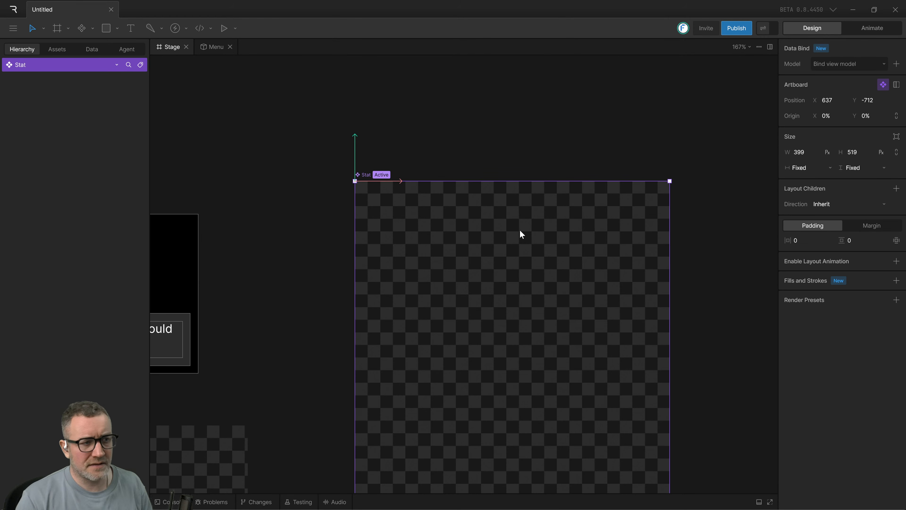
Draw a rectangle in the upper part of the Stat artboard and set its size to 150 by 20.
left_click_drag(520, 230, 505, 186)
left_click(107, 29)
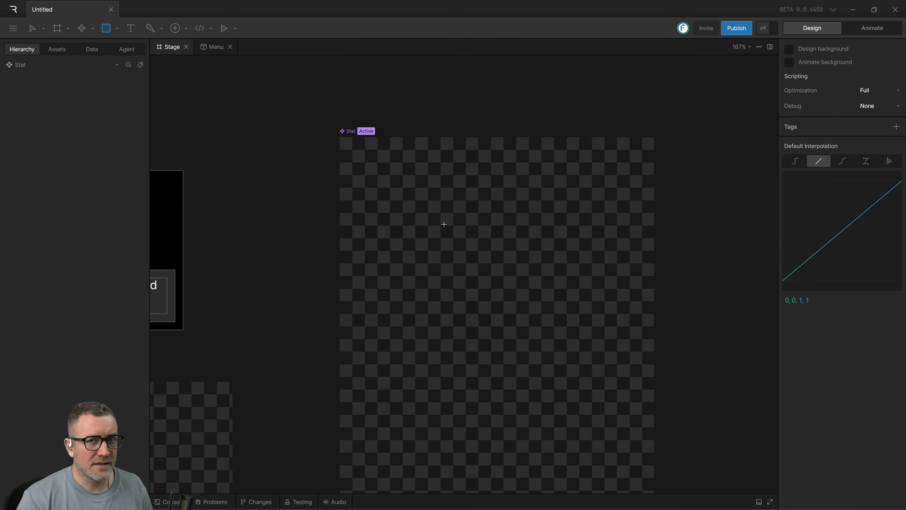
mouse_move(367, 184)
left_mouse_down()
mouse_move(462, 211)
mouse_move(516, 203)
mouse_move(462, 197)
left_mouse_up()
left_click(822, 253)
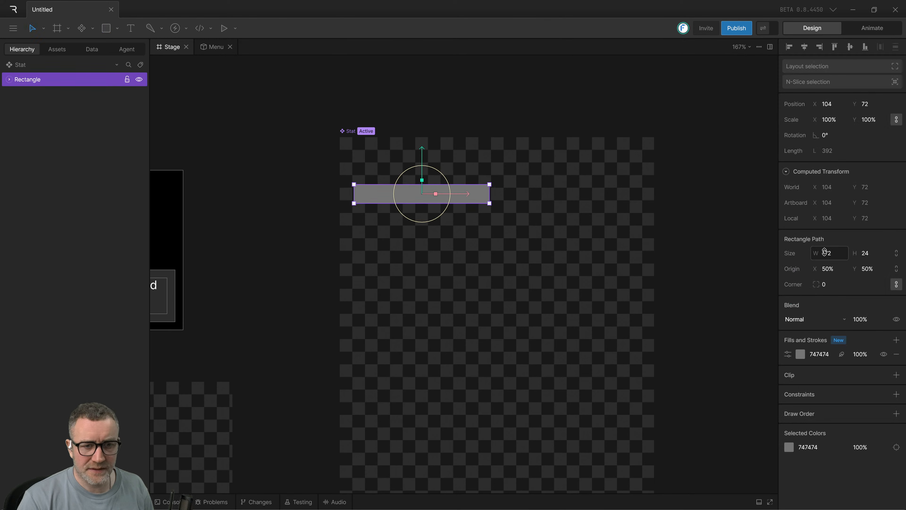
left_click(828, 253)
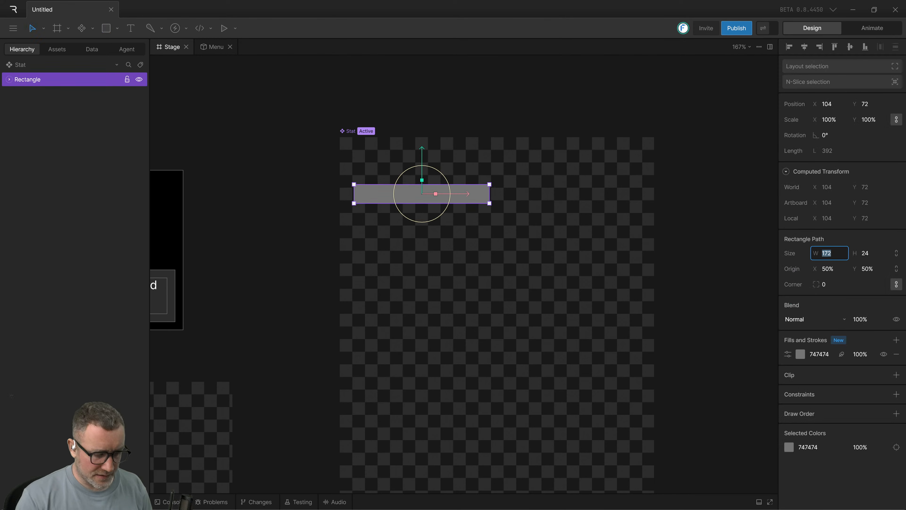
type("150")
key("Tab")
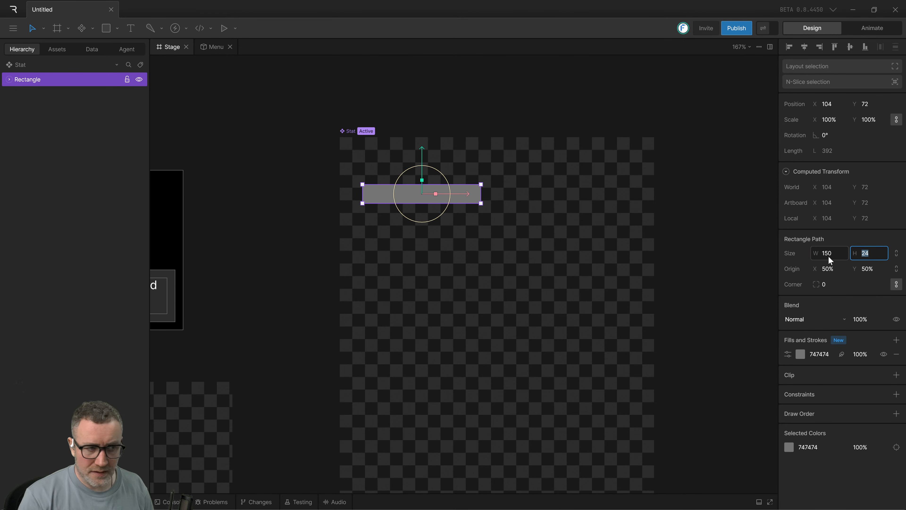
type("20")
key("Return")
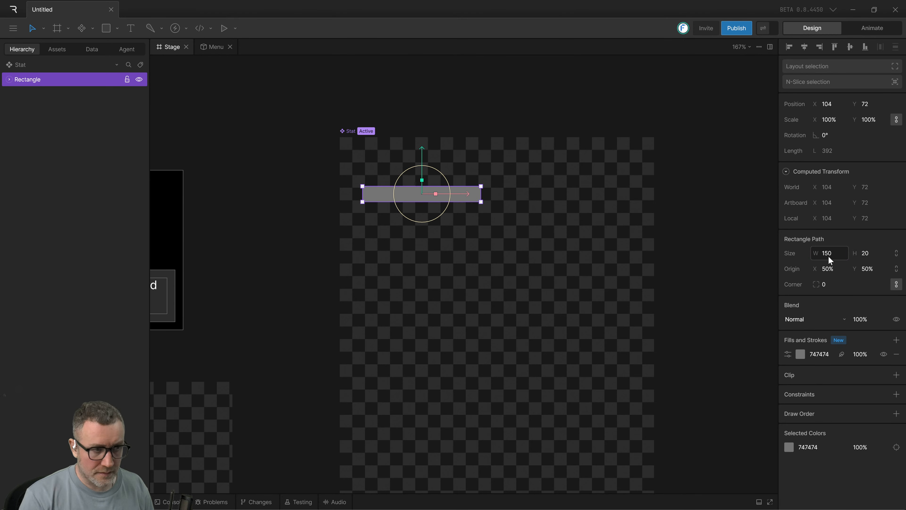
Change the rectangle's fill colour to white (FFFFFF).
left_click(678, 167)
left_click(413, 196)
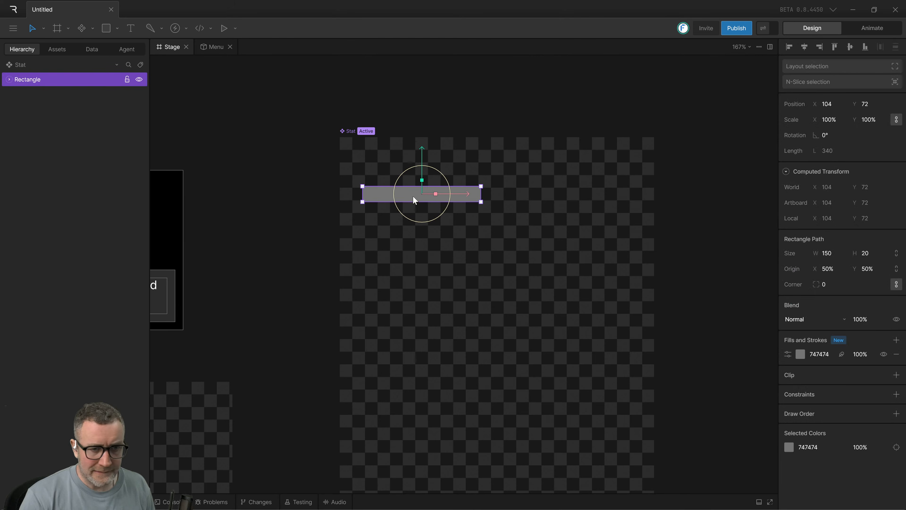
left_click(800, 354)
left_click_drag(738, 379, 675, 309)
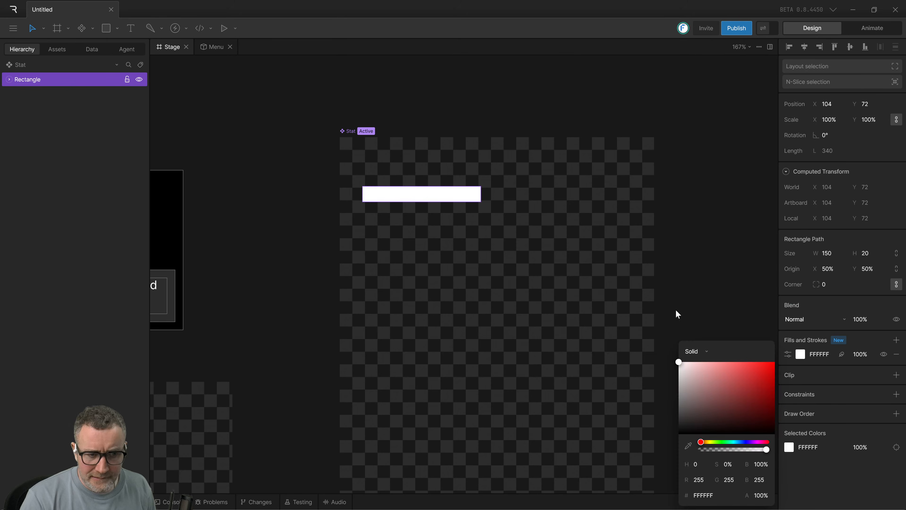
left_click(675, 310)
Duplicate the white rectangle, then rename the copy B and the original W.
left_click(455, 198)
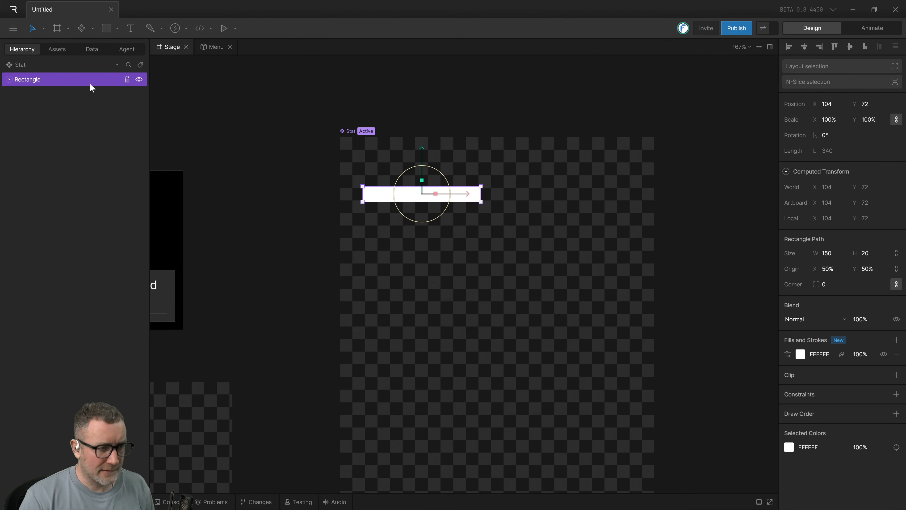
key("ctrl+d")
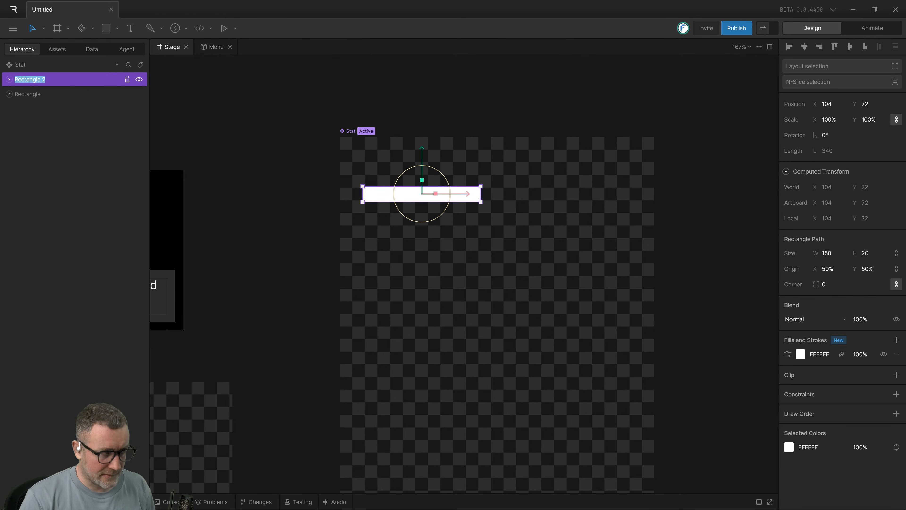
type("B")
left_click(33, 97)
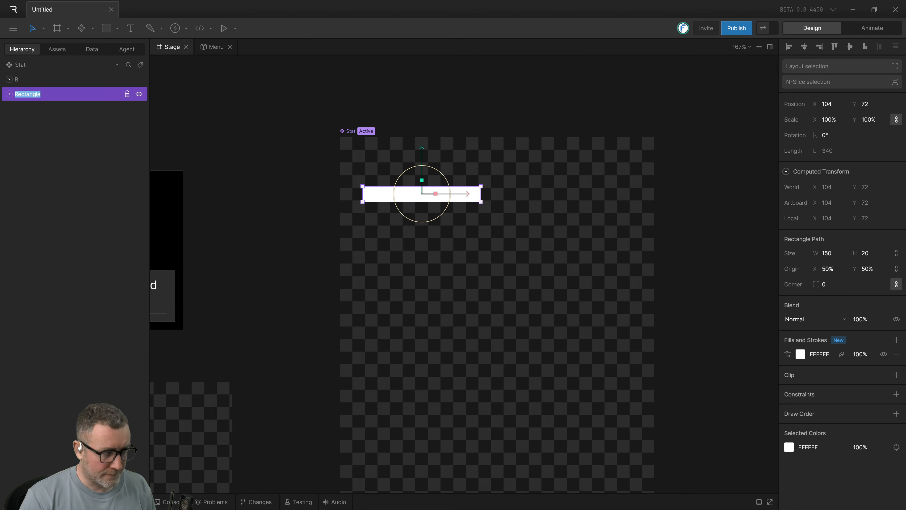
Change the fill colour of rectangle B to black (000000).
left_click(35, 81)
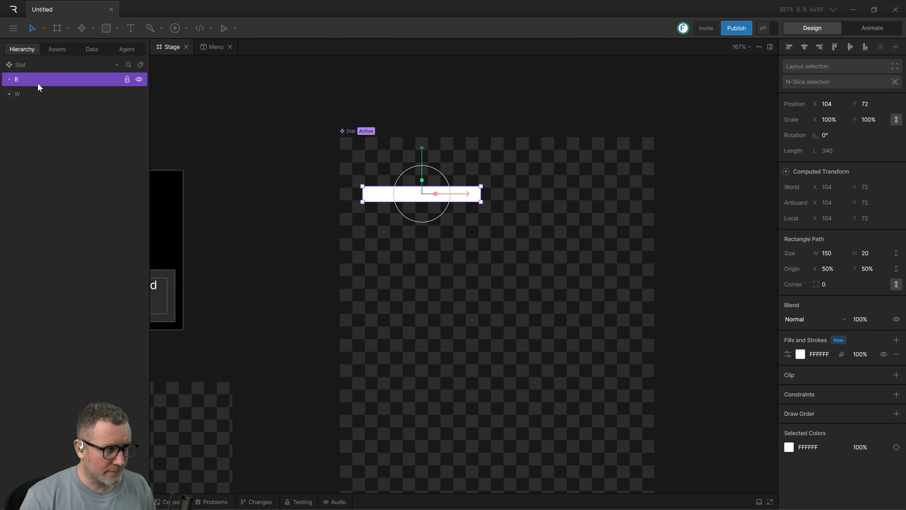
left_click(798, 356)
left_click_drag(693, 403, 633, 475)
left_click(449, 194)
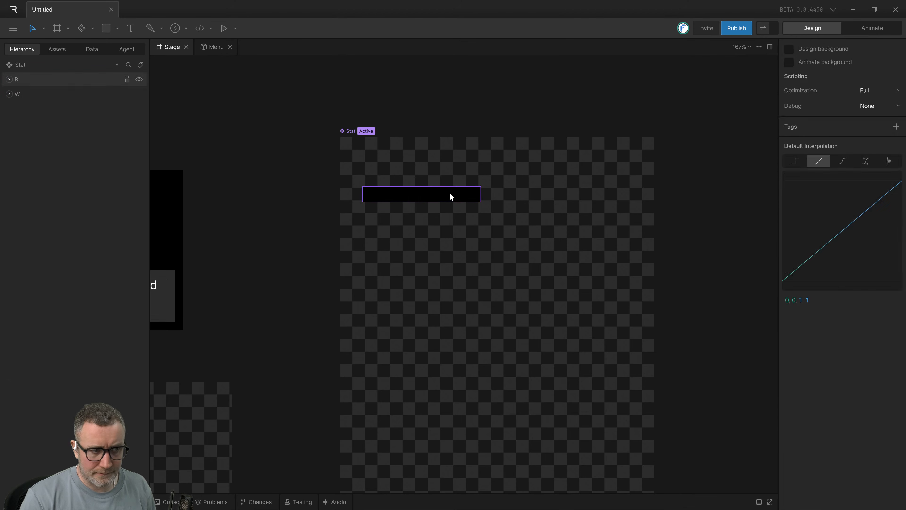
Move black rectangle B horizontally to the right of W and wrap both rectangles in a Row layout.
left_click_drag(460, 197, 605, 221)
left_click(453, 198, "shift")
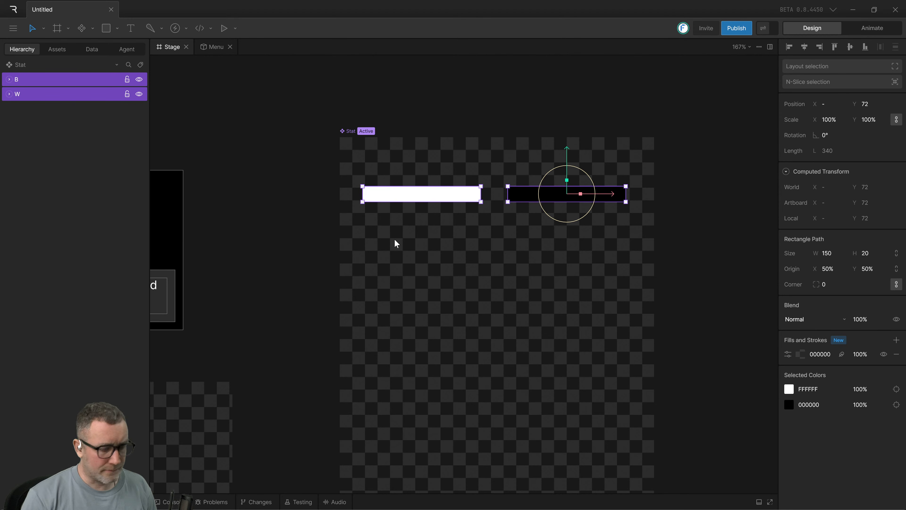
key("shift+a")
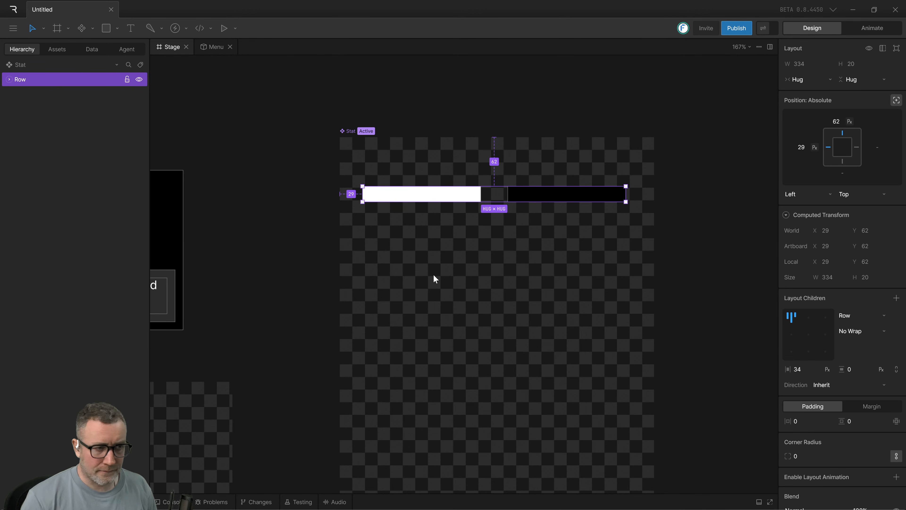
left_click(831, 78)
left_click(830, 50)
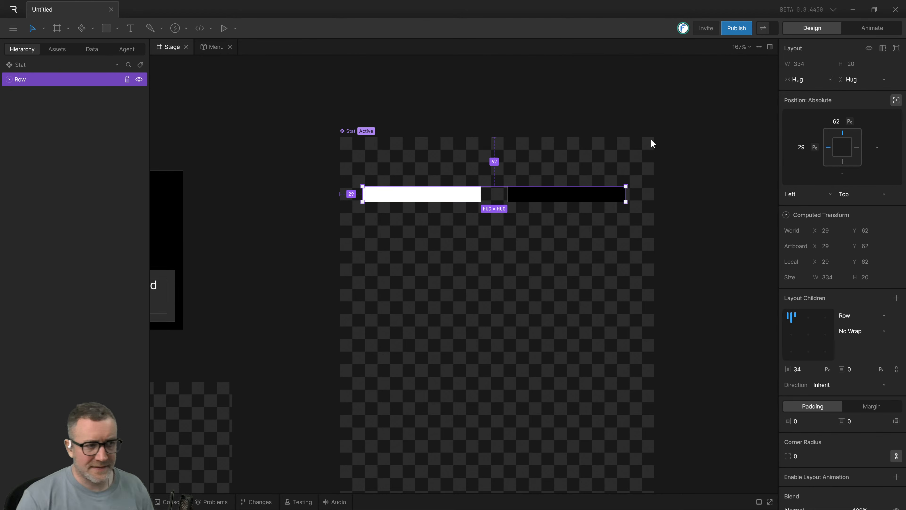
left_click(626, 109)
Set the Row layout's horizontal gap to 0 and its absolute position to 0 from the artboard's top and left edges.
left_click(551, 195)
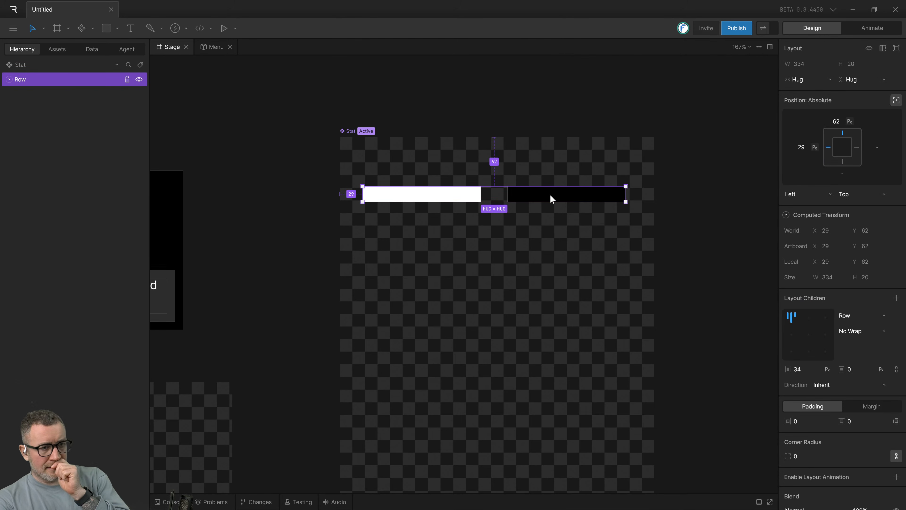
left_click(801, 369)
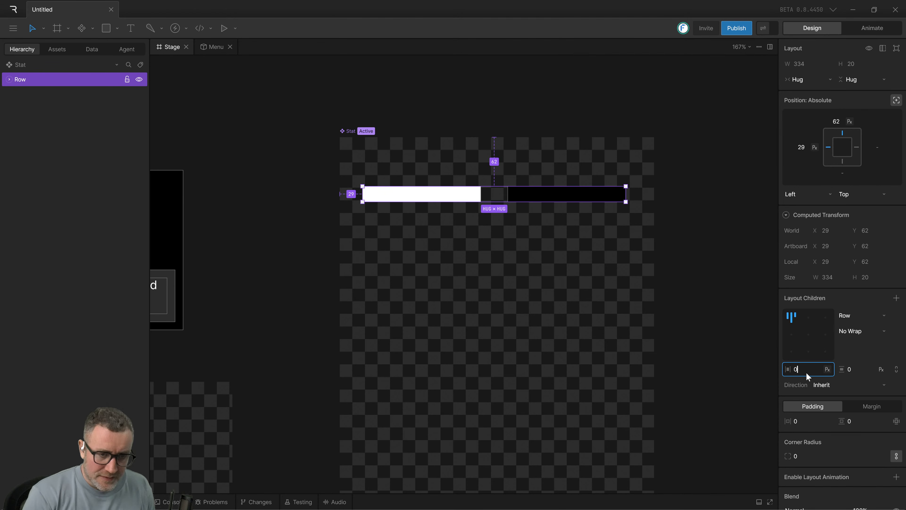
key("Return")
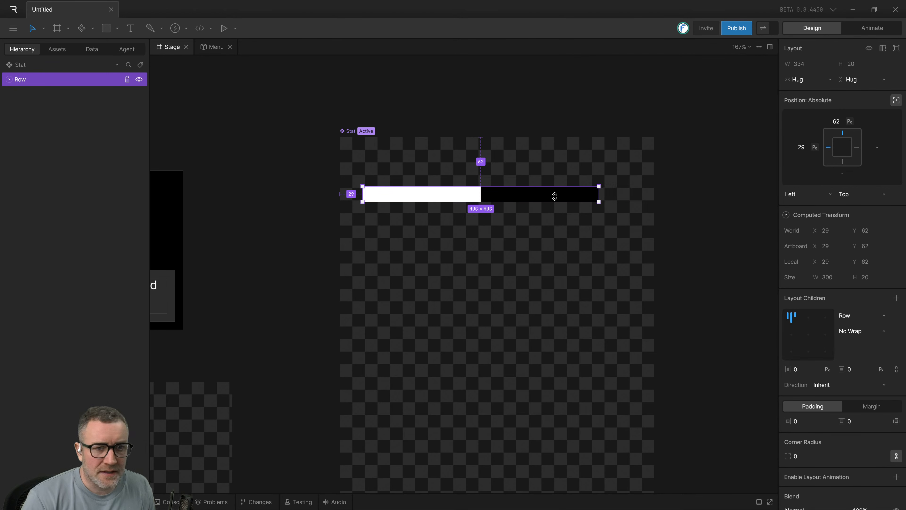
left_click(831, 122)
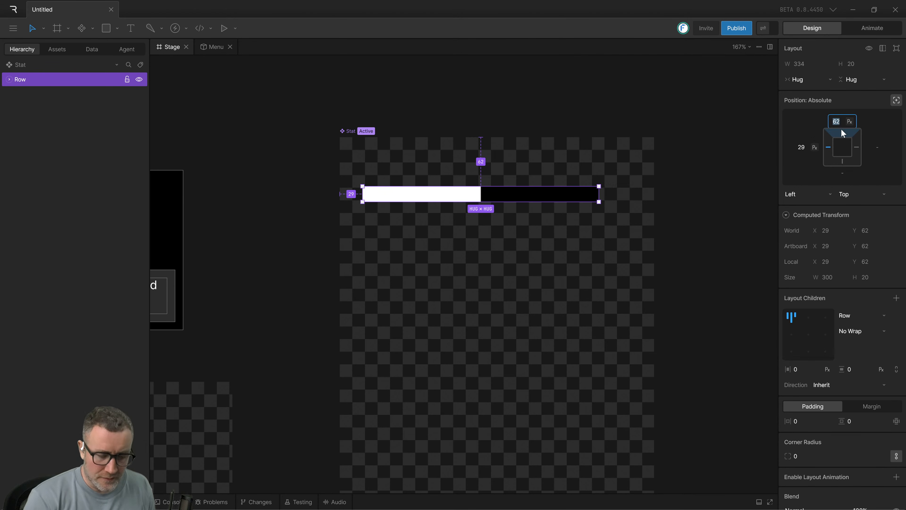
type("0")
key("Tab")
key("Return")
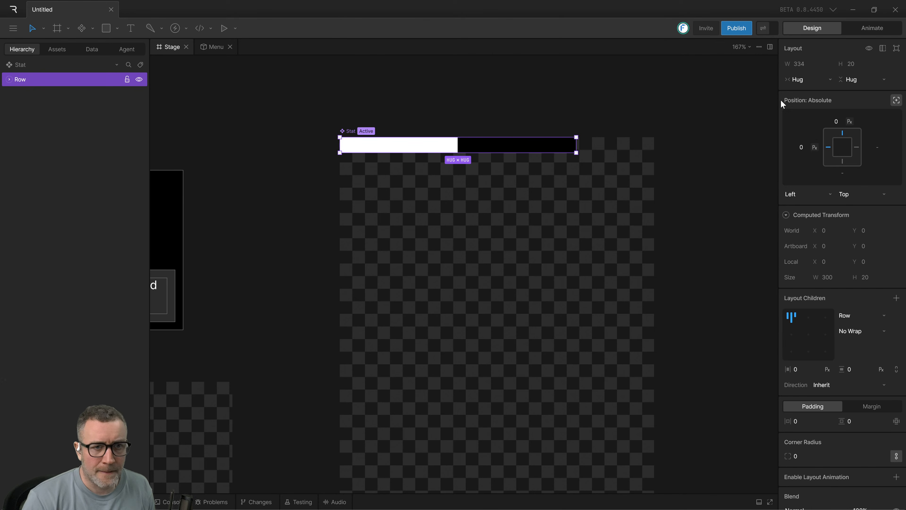
Set the Row layout's width sizing to Fixed at 100 percent of the artboard.
left_click(794, 80)
left_click(792, 79)
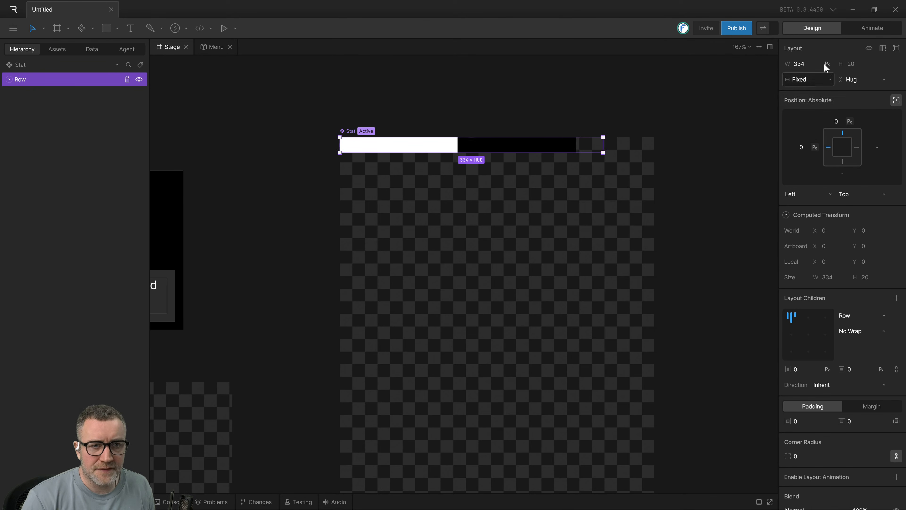
left_click(823, 63)
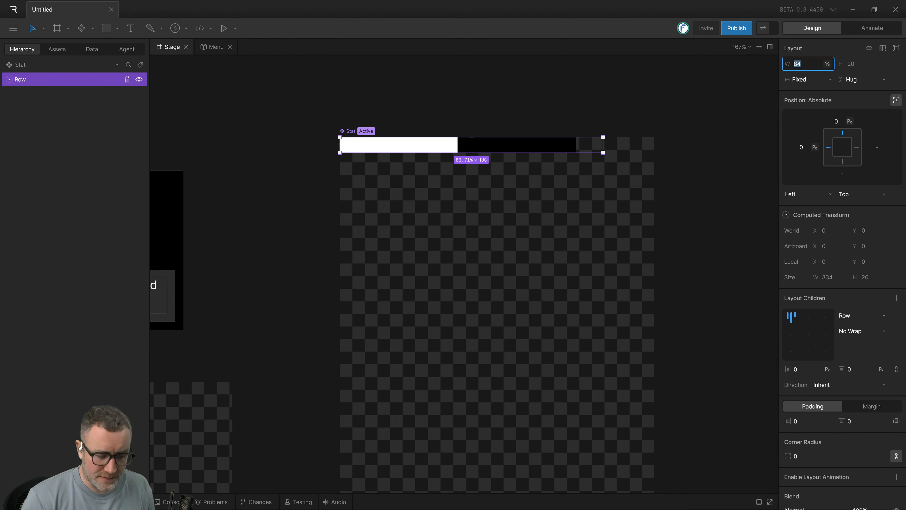
type("100")
key("Return")
left_click(709, 76)
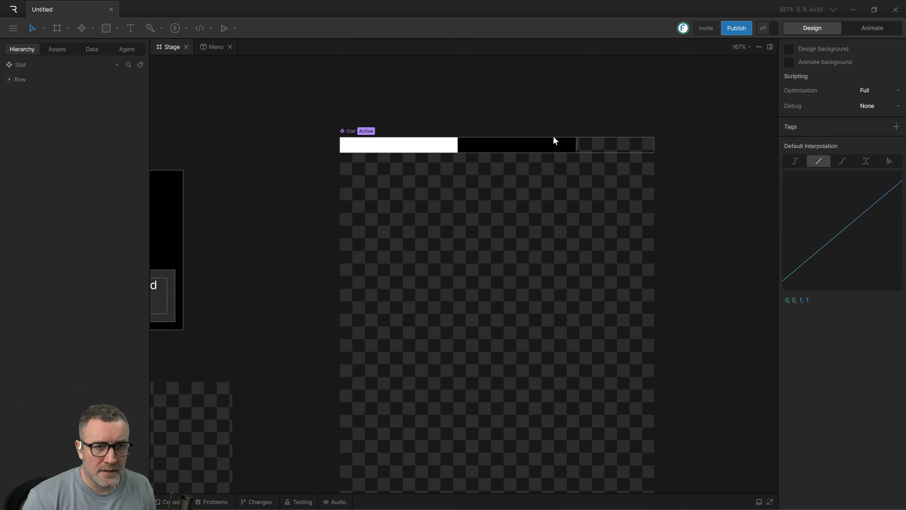
Expand the Row and set the white bar's Shape Layout to Fixed width sizing with percent as the unit.
left_click(360, 147)
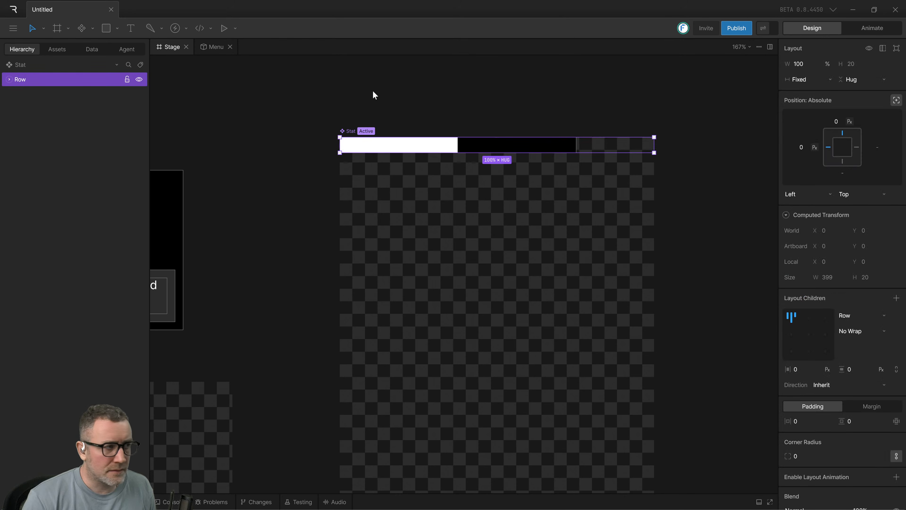
left_click(10, 79)
left_click(41, 94)
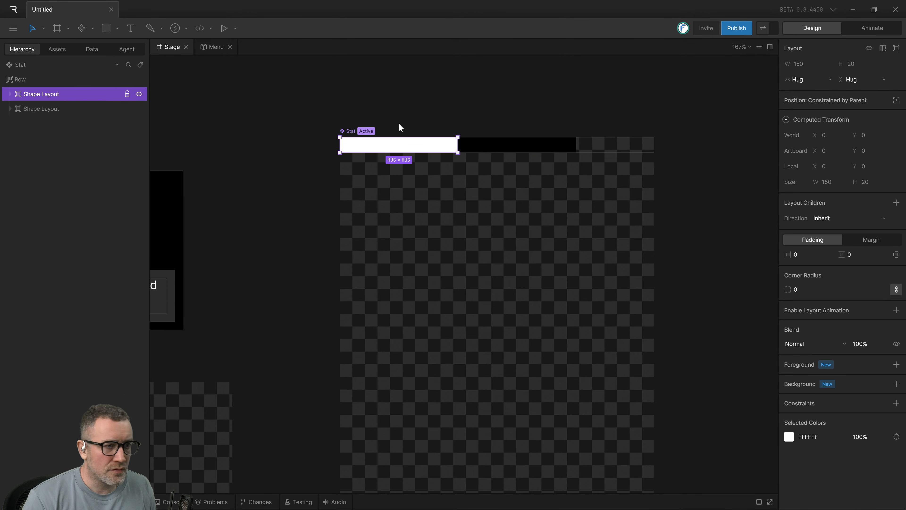
left_click(801, 79)
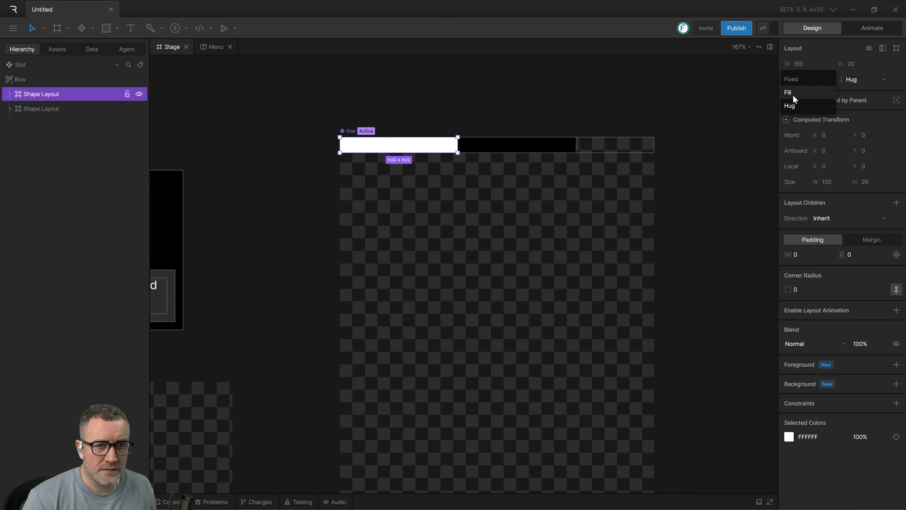
left_click(800, 80)
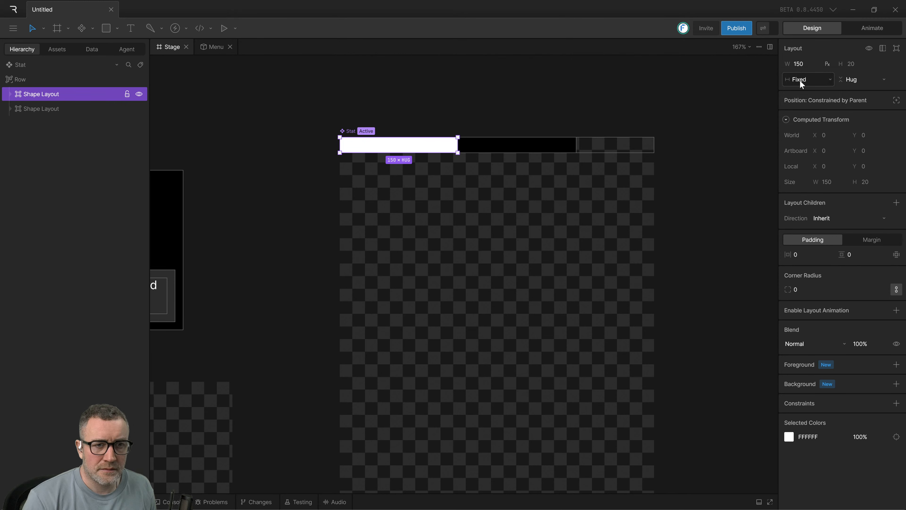
left_click(829, 63)
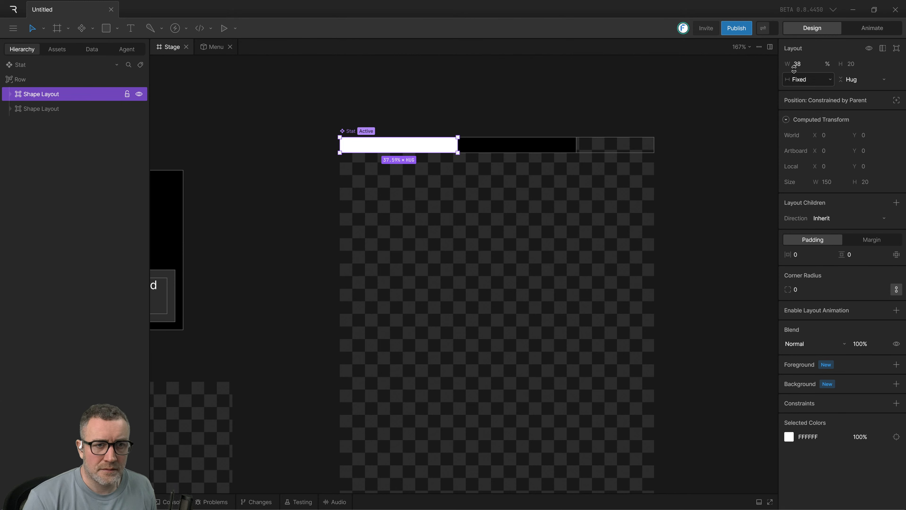
Set the width sizing of the black bar's Shape Layout to Fill.
left_click(513, 148)
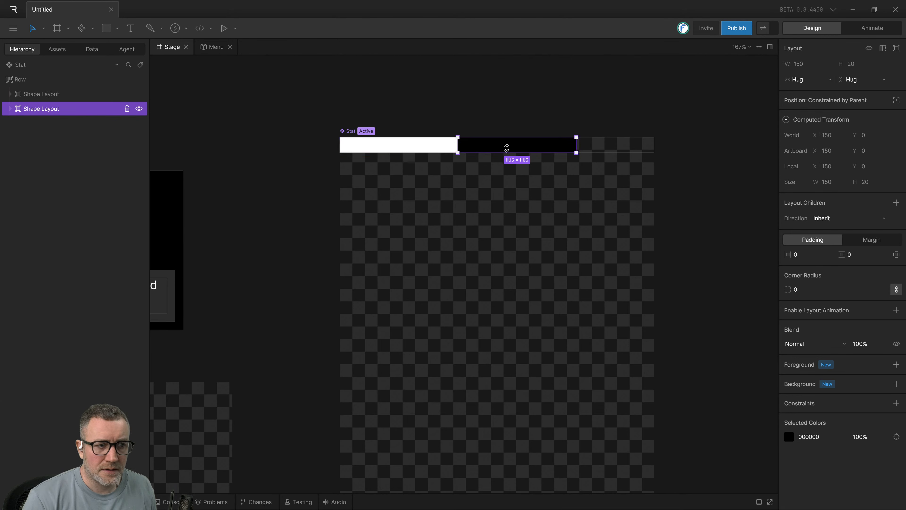
left_click(804, 81)
left_click(795, 92)
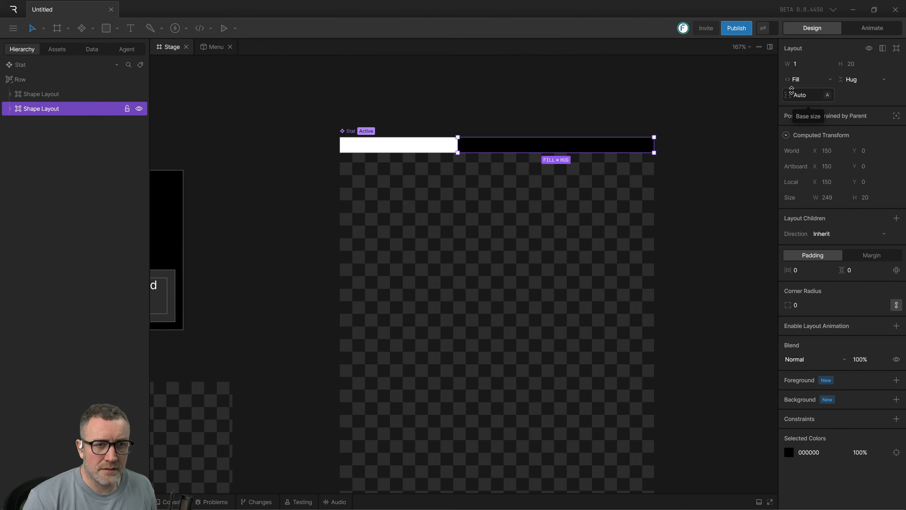
left_click(645, 90)
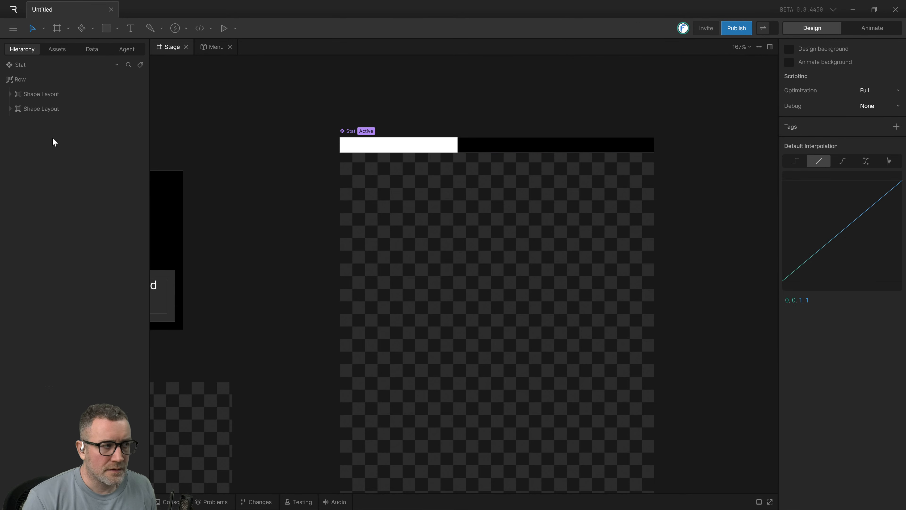
Examine the layout settings of the two Shape Layouts and the Row that contains them.
left_click(40, 110)
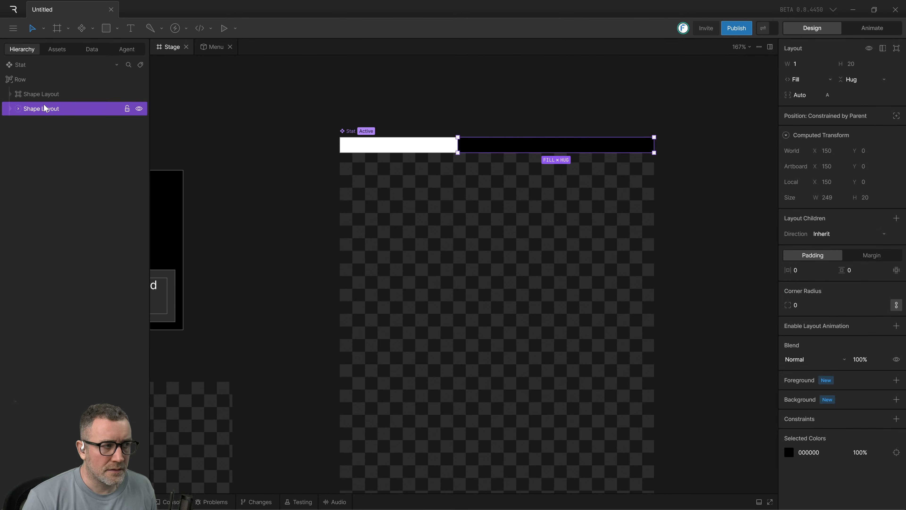
left_click(19, 109)
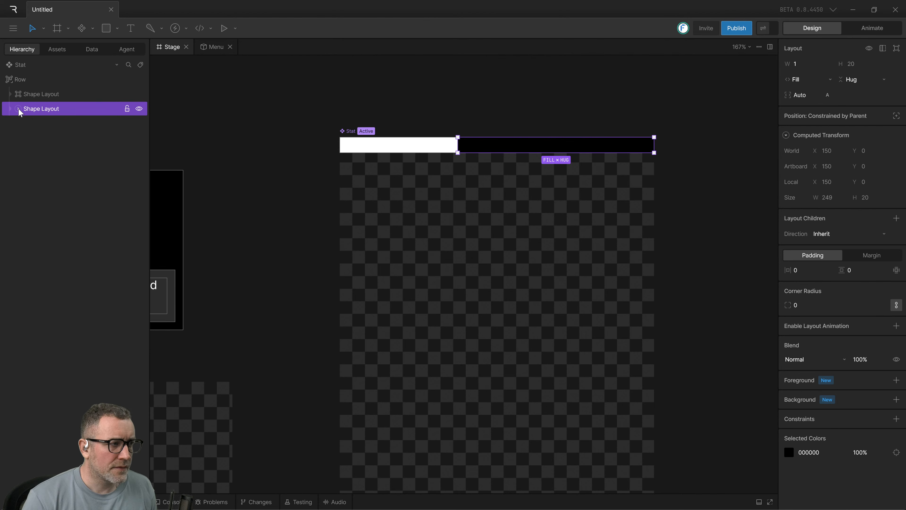
left_click(30, 95)
left_click(38, 109)
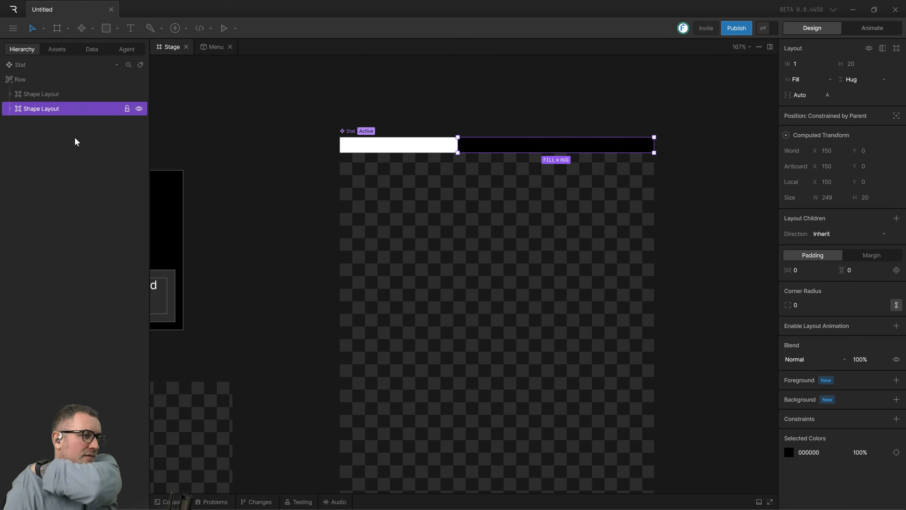
left_click(42, 95)
left_click(25, 78)
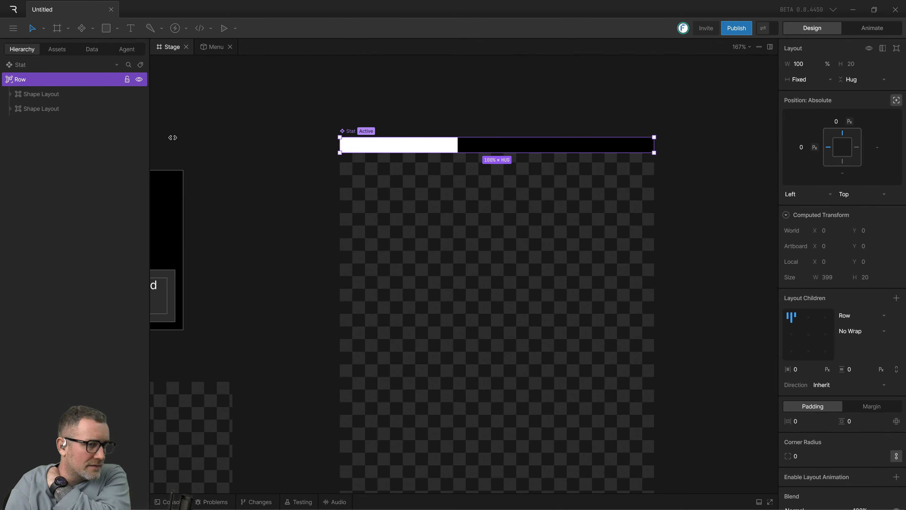
Rename the black bar's Shape Layout as B and the white bar's Shape Layout as W inside the Row.
left_click(48, 109)
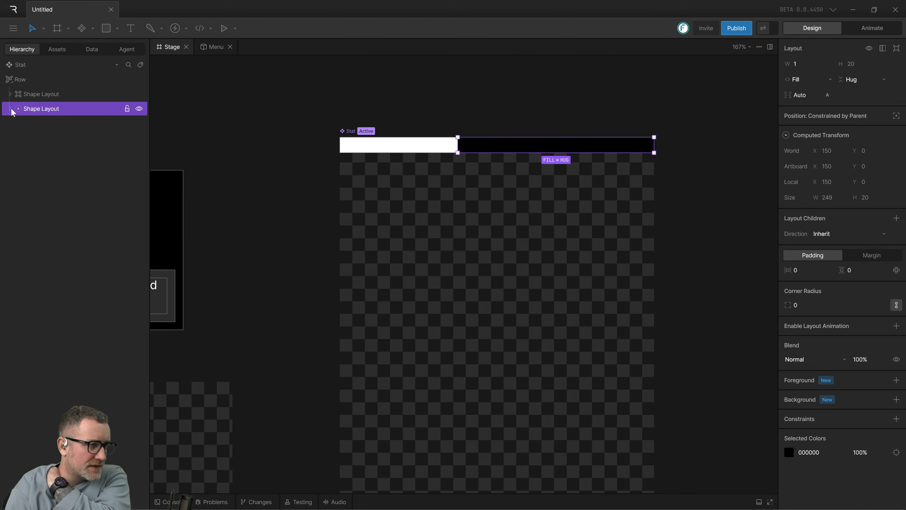
left_click(18, 110)
left_click(37, 125)
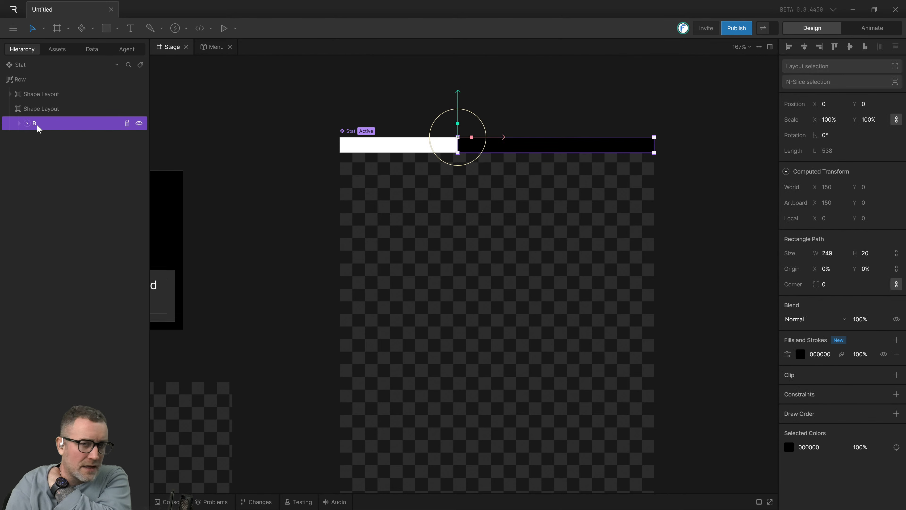
left_click(41, 110)
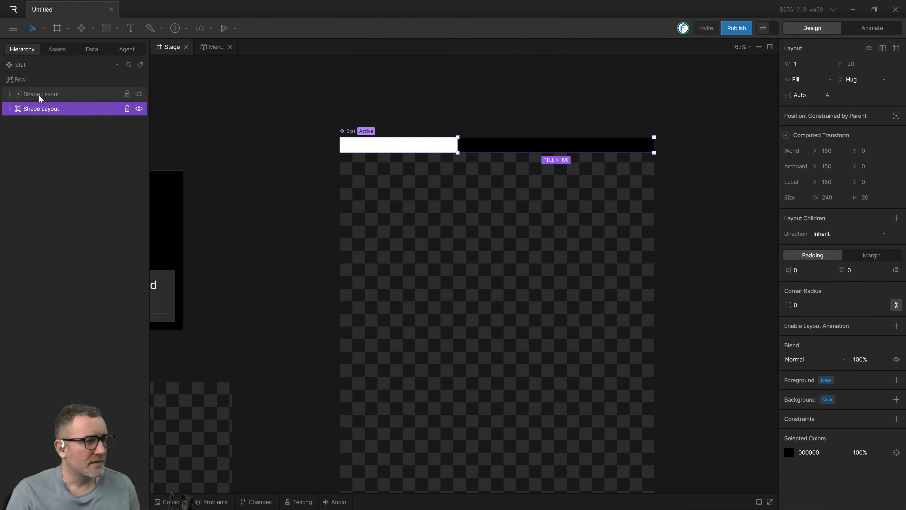
double_click(43, 108)
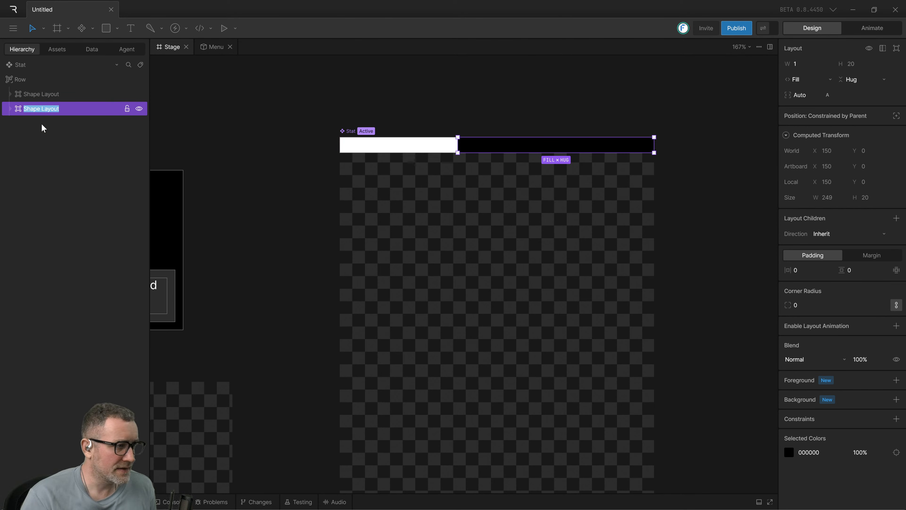
left_click(40, 94)
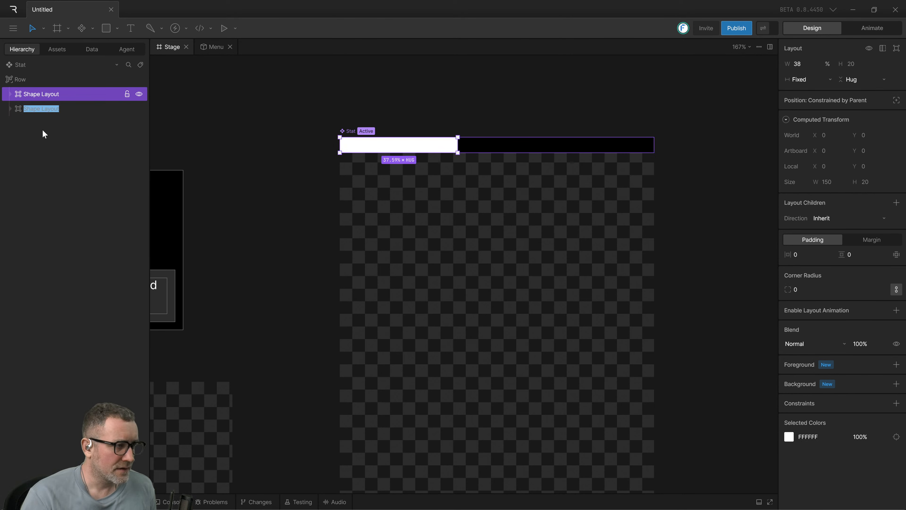
type("B")
double_click(36, 93)
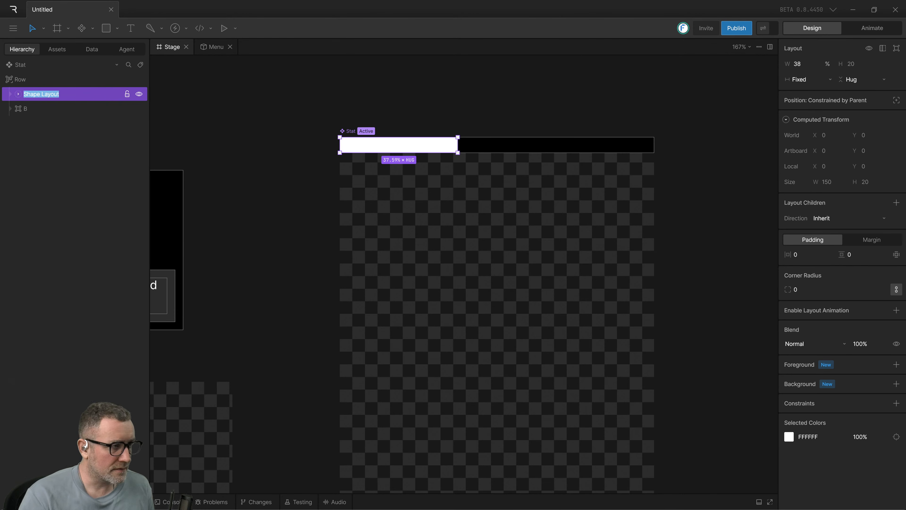
type("W")
left_click(48, 107)
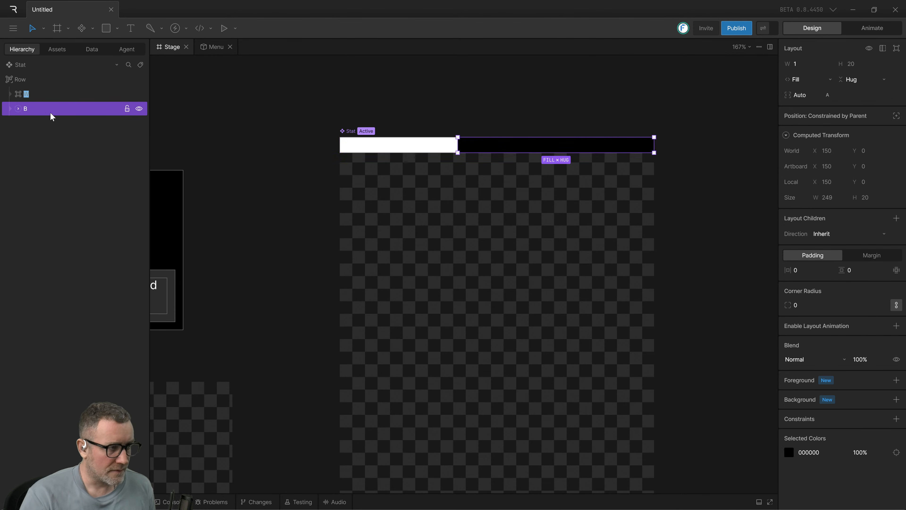
left_click(37, 91)
left_click(32, 80)
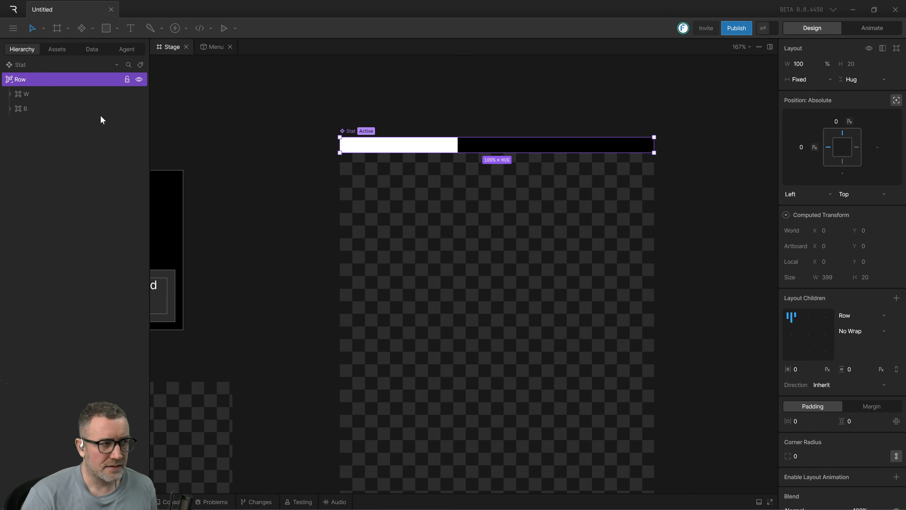
Test layout W's fill range by setting its width to 78 percent and to 100 percent.
left_click(82, 94)
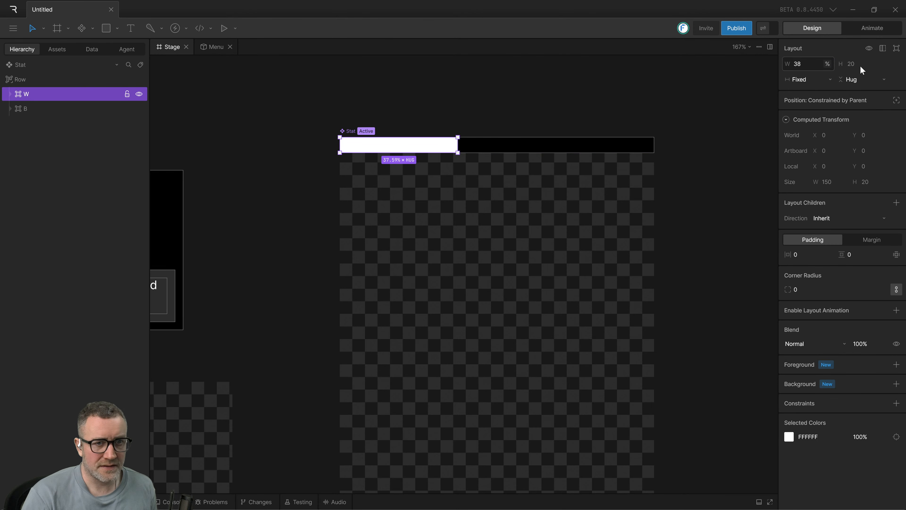
left_click(808, 64)
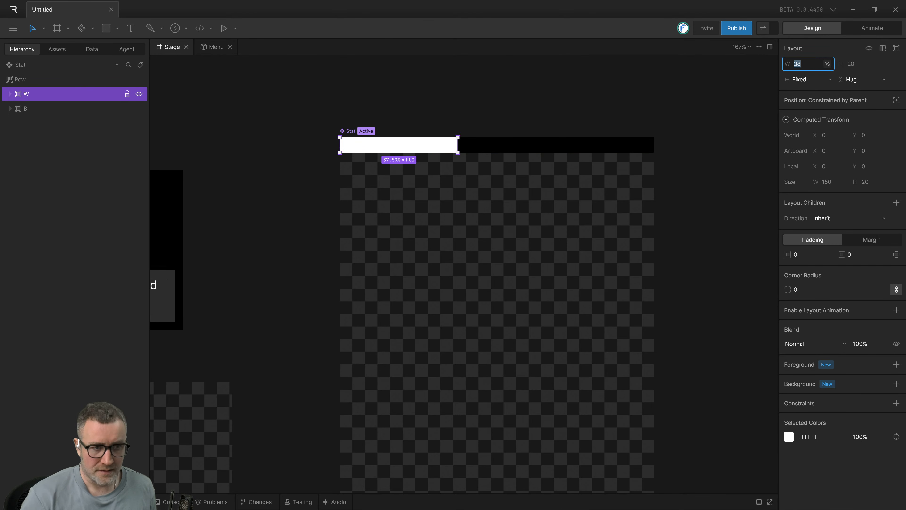
type("78")
key("Return")
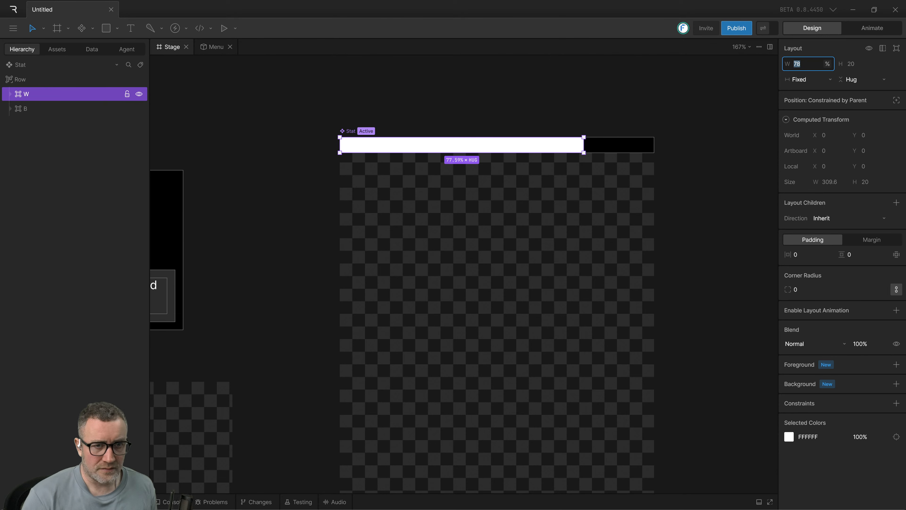
type("100")
key("Return")
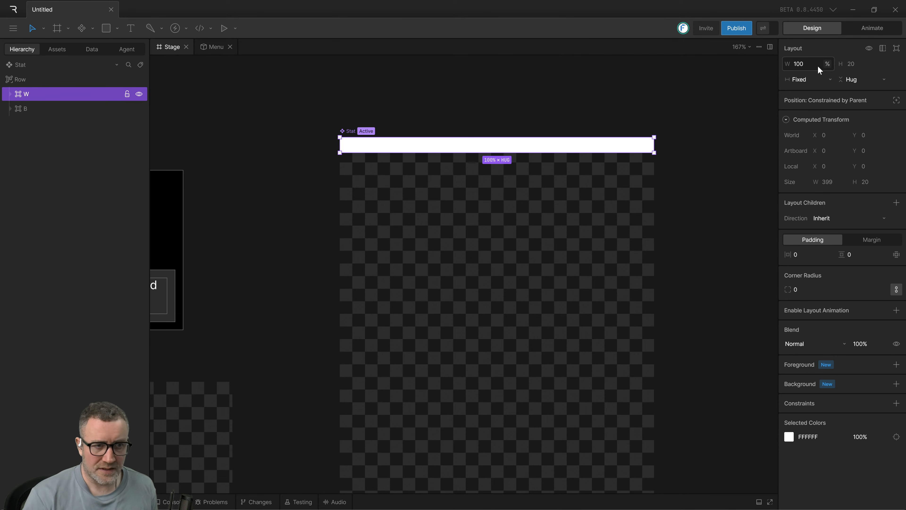
left_click(465, 126)
Try placing layout B above W in the Row, and restore W as the first child.
left_click(52, 109)
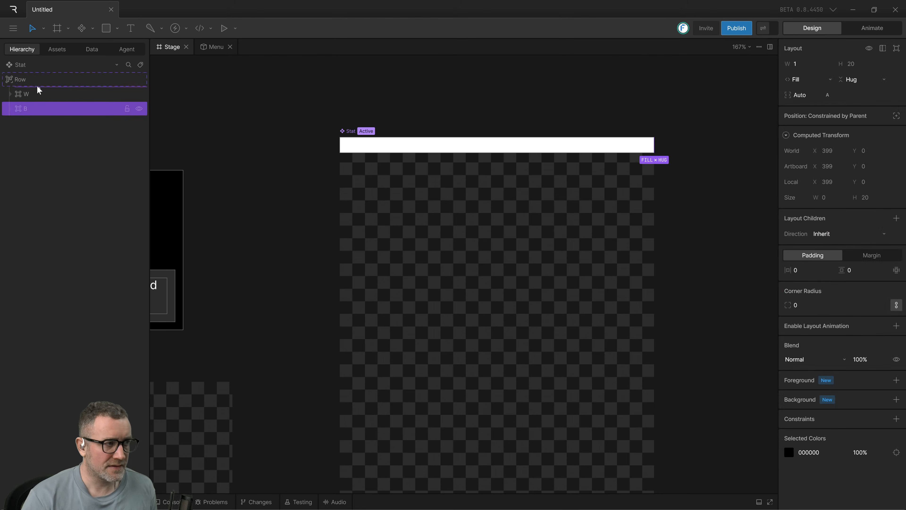
left_click_drag(37, 85, 36, 90)
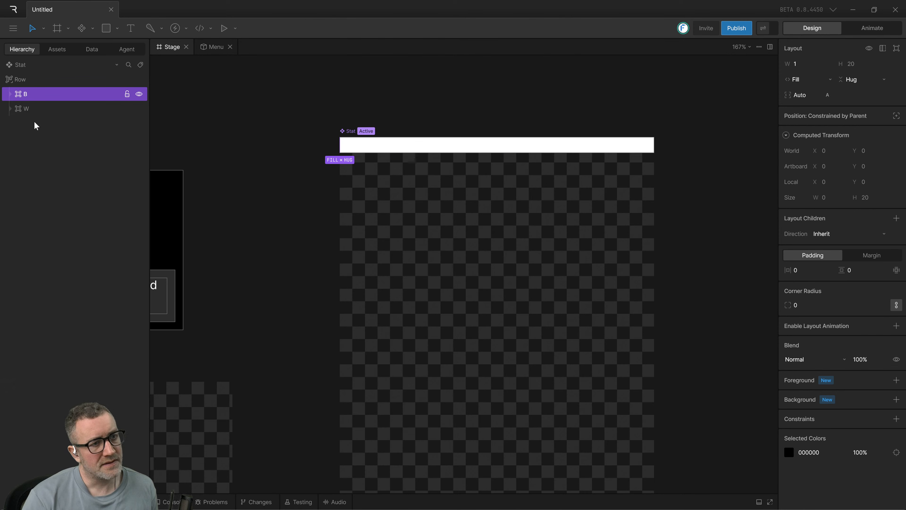
left_click_drag(37, 109, 30, 89)
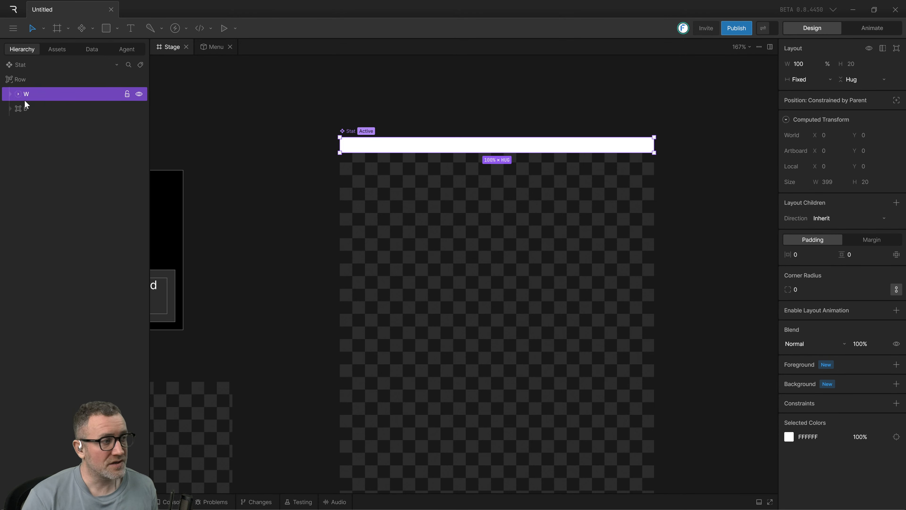
mouse_move(24, 102)
left_mouse_down()
mouse_move(30, 95)
mouse_move(33, 109)
left_mouse_up()
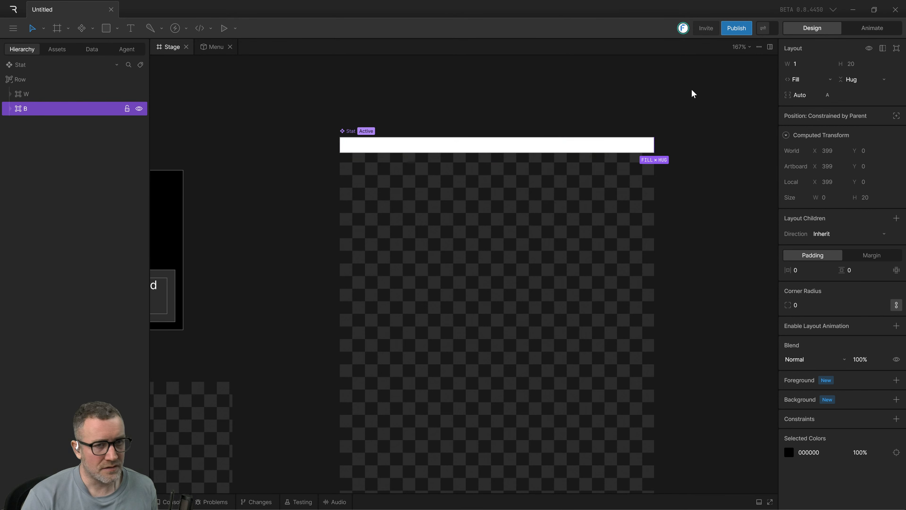
Try layout W at 50 percent width, and set its width to 20 percent.
left_click(26, 94)
left_click(799, 63)
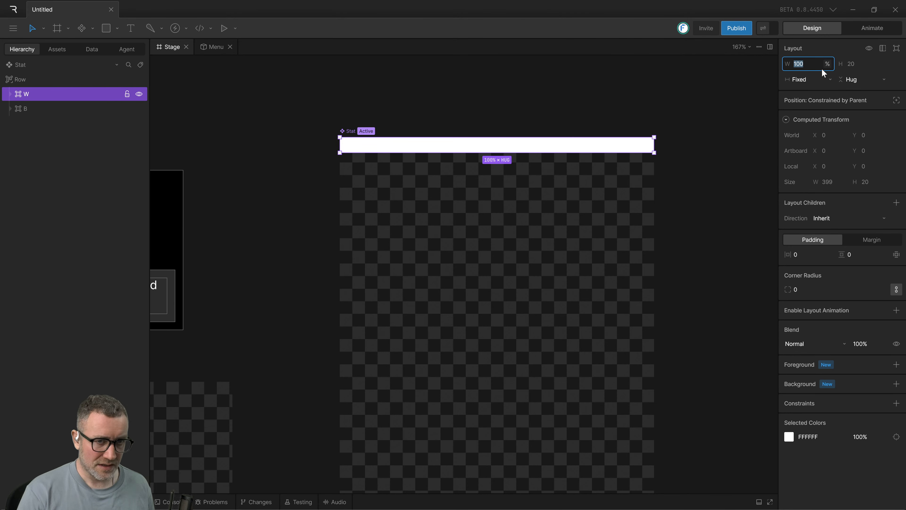
type("50")
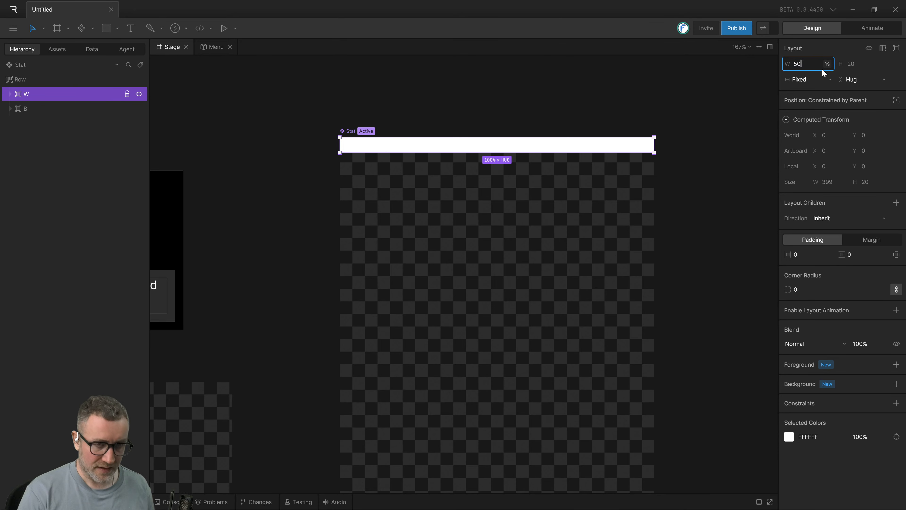
key("Return")
left_click(805, 68)
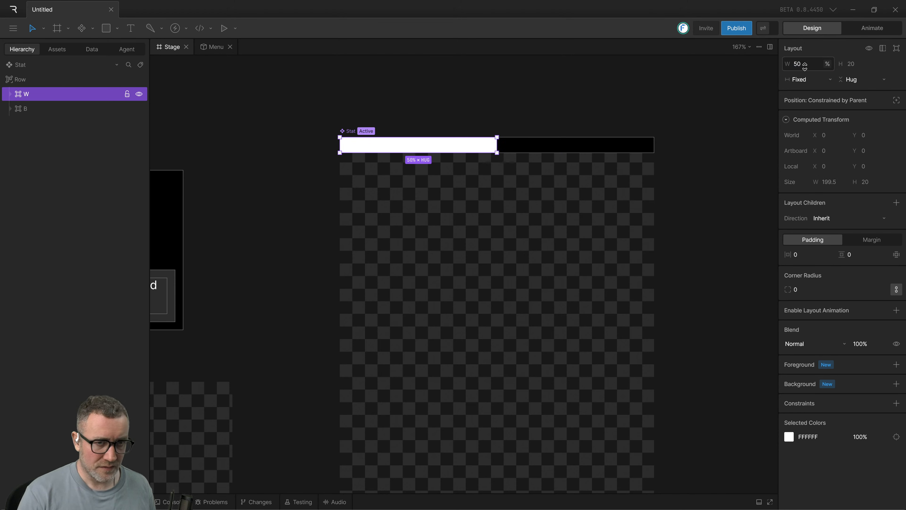
type("20")
key("Return")
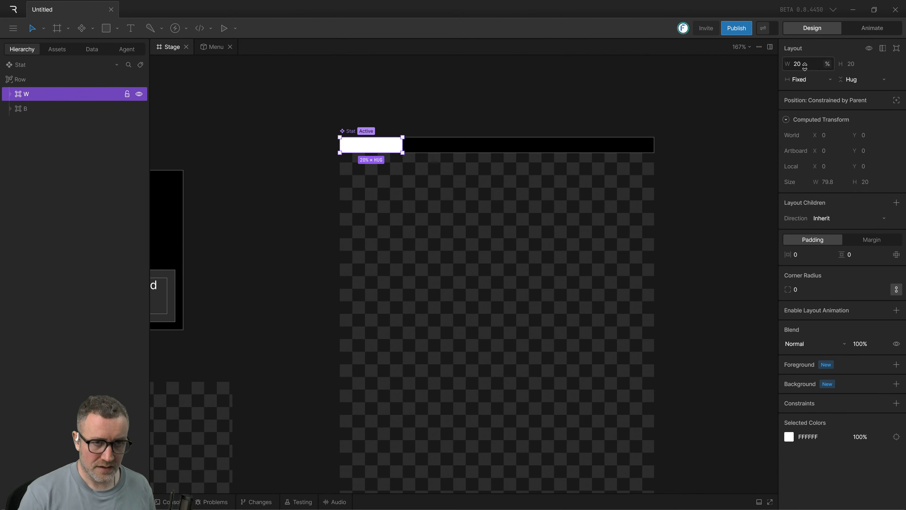
left_click(684, 83)
Switch to the Rive tutorial video, watch how the Row and its Shape Layouts are sized, and return to Rive.
key("alt+Tab")
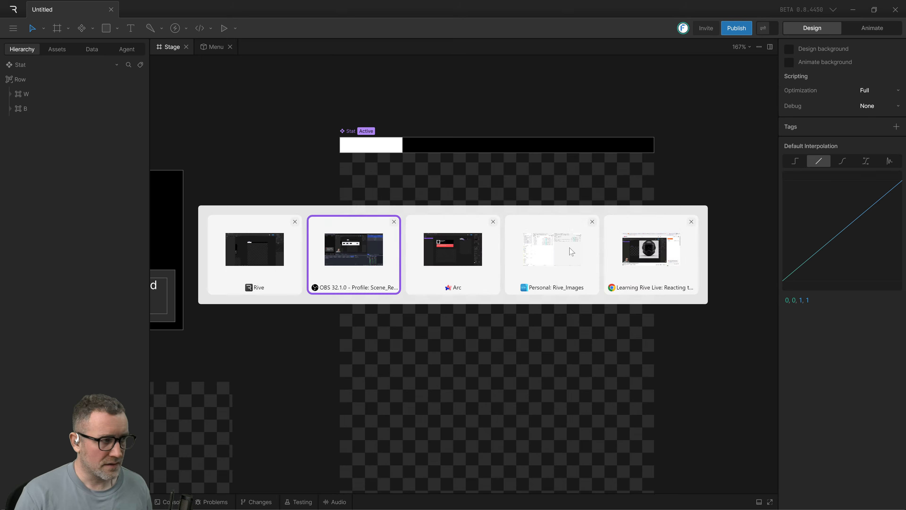
key("alt+Tab")
left_click(493, 258)
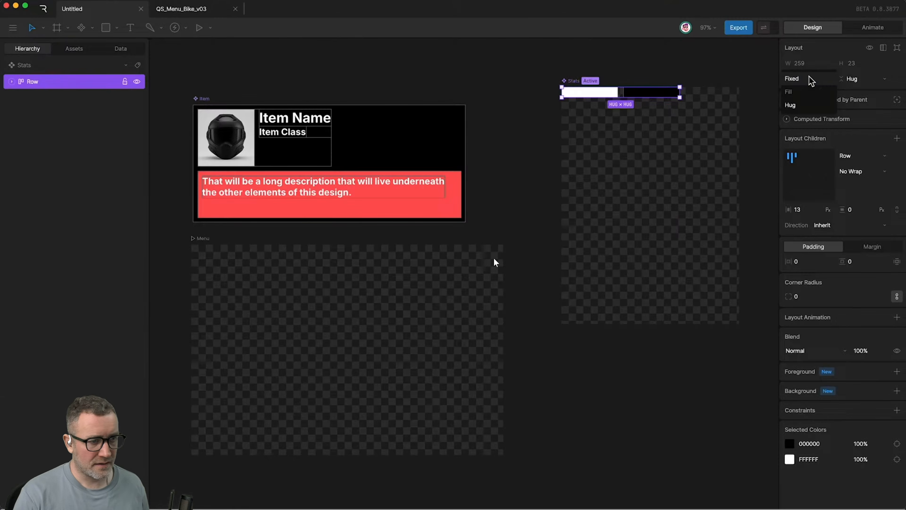
left_click(457, 257)
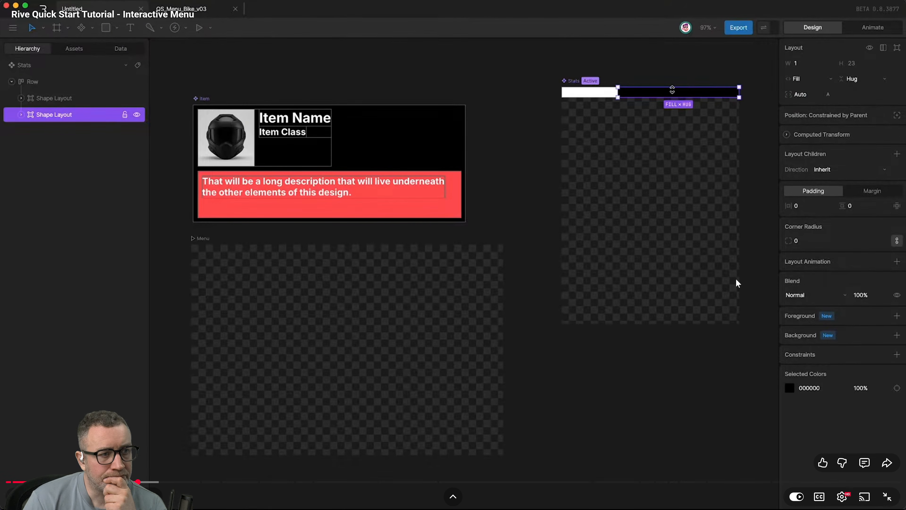
left_click(502, 288)
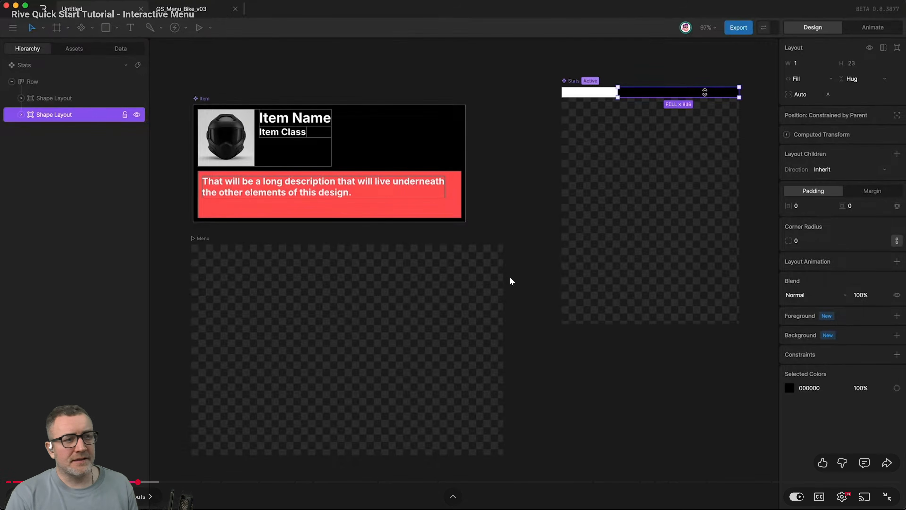
key("alt+Tab")
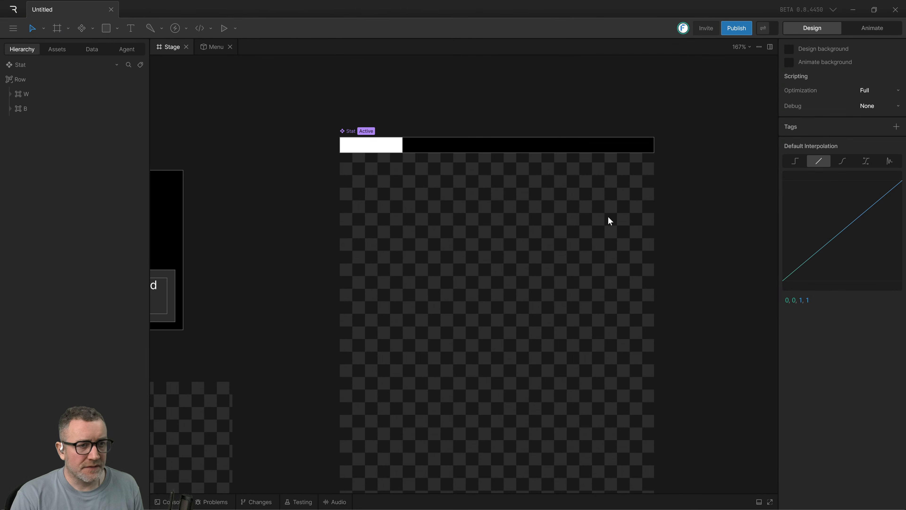
Narrow the Stat artboard to about 333 px wide by moving its outer side edge inward.
left_click(43, 65)
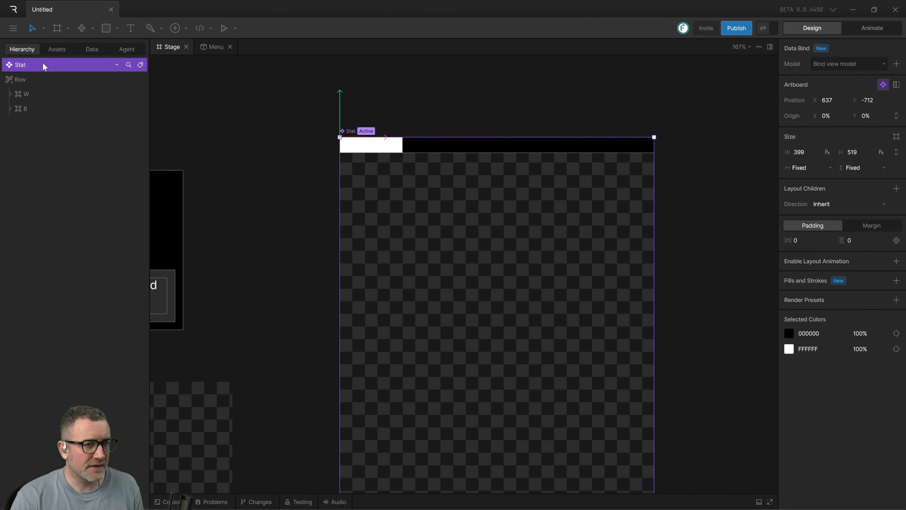
scroll(685, 205, "down", 5)
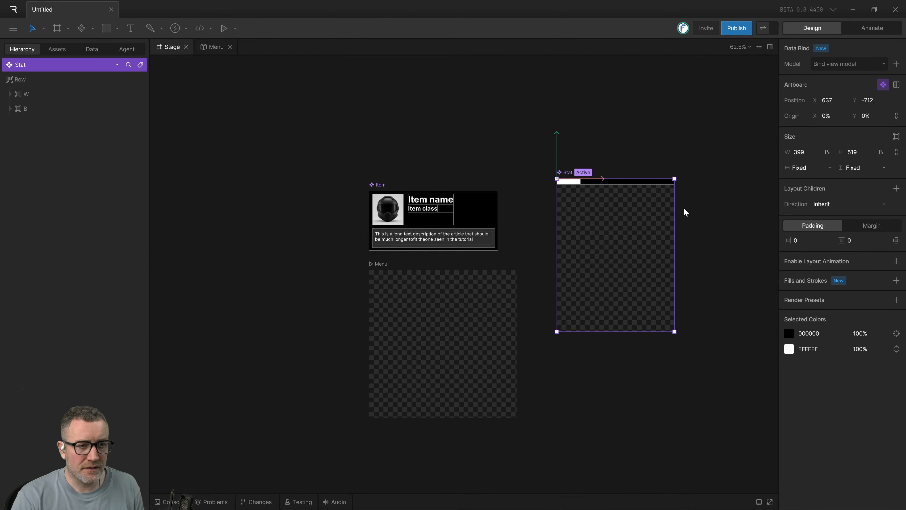
left_click_drag(672, 206, 654, 217)
Set the Row's width unit to pixels while keeping its width sizing Fixed.
left_click(29, 78)
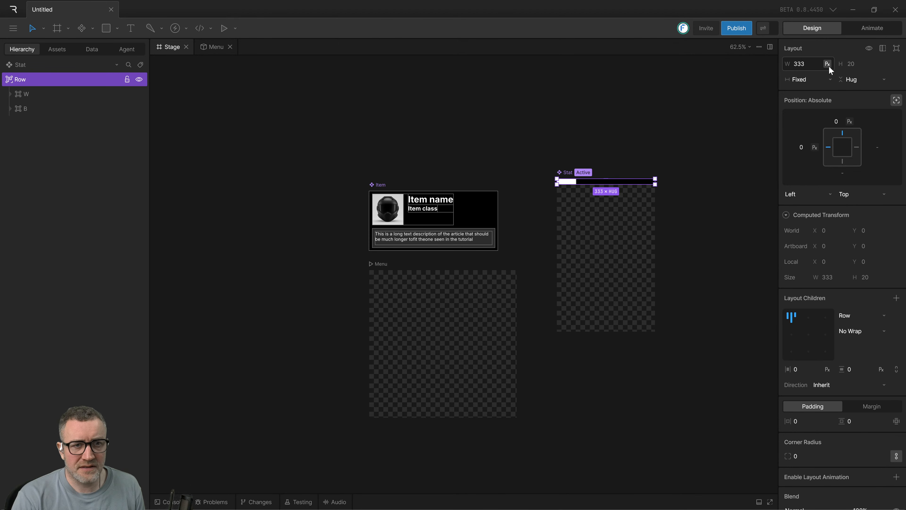
left_click(819, 79)
left_click(819, 81)
left_click(647, 211)
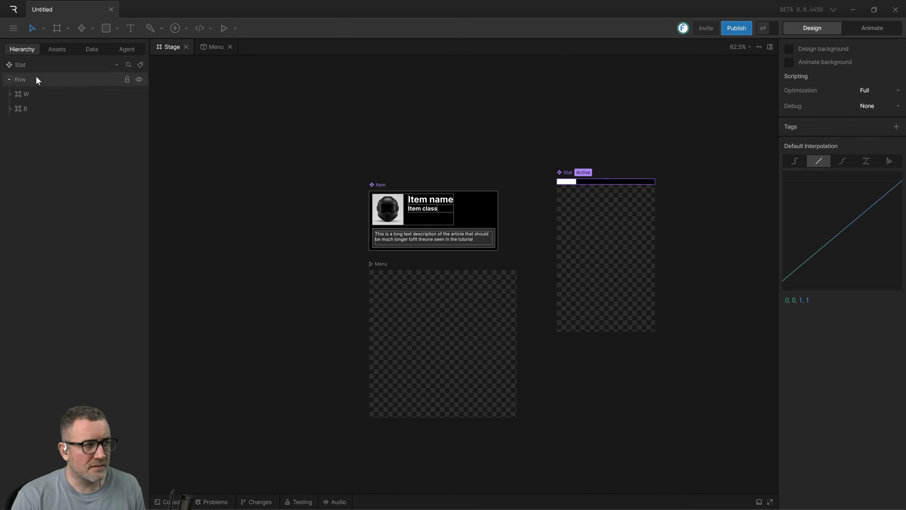
Try widening the Stat artboard to about 700 px, undo the resize and reselect the artboard.
left_click(36, 65)
left_click_drag(655, 223, 766, 233)
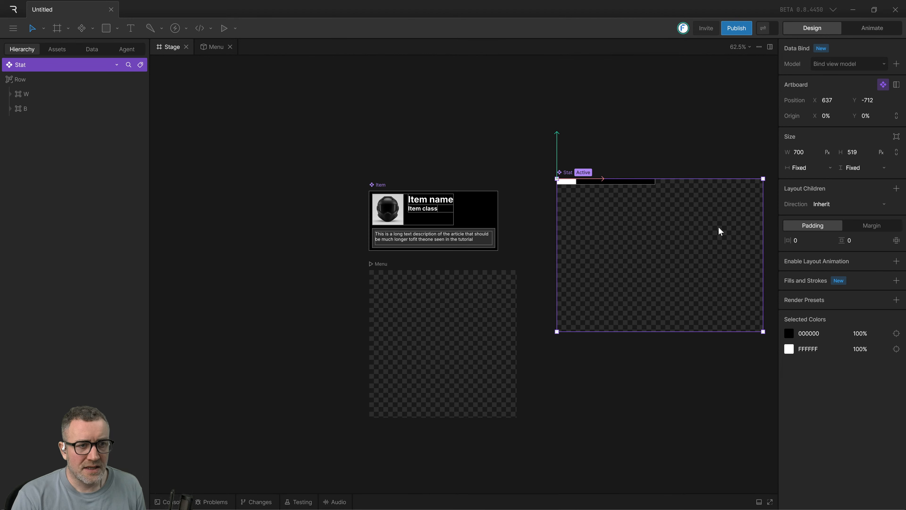
left_click_drag(651, 142, 519, 97)
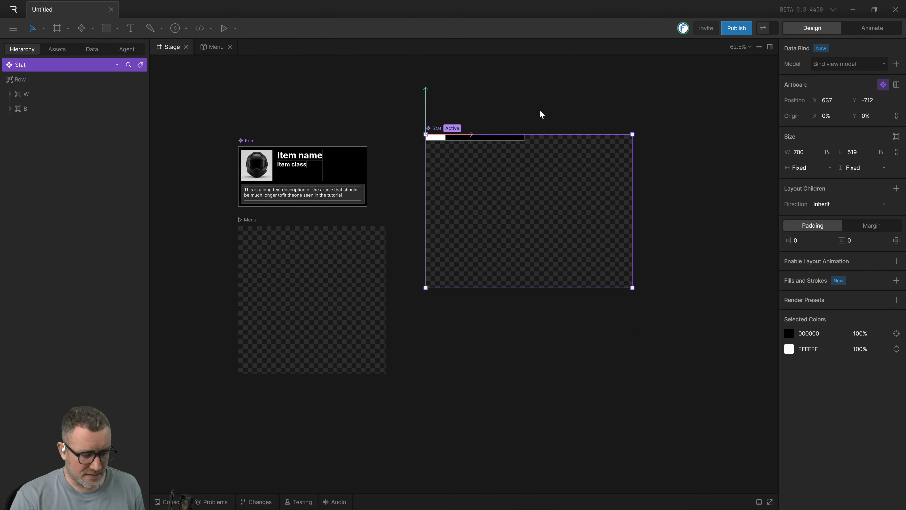
key("ctrl+z")
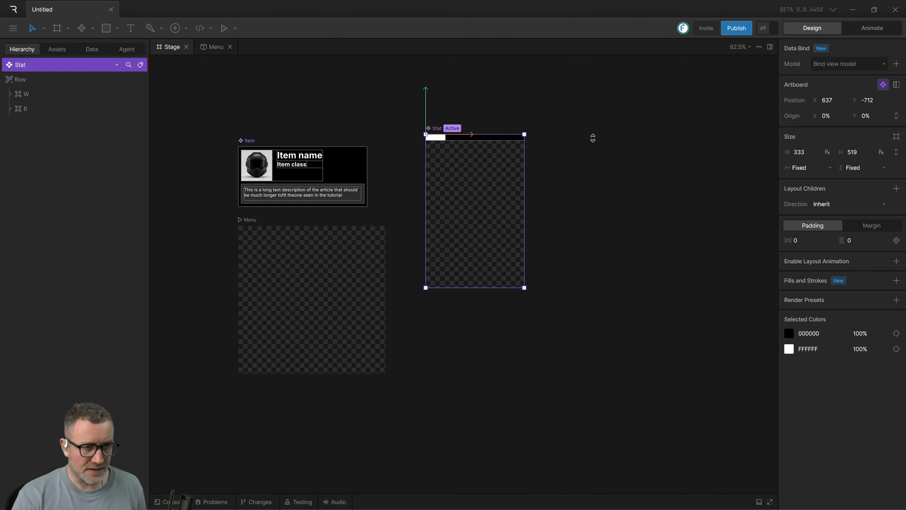
left_click_drag(514, 203, 588, 205)
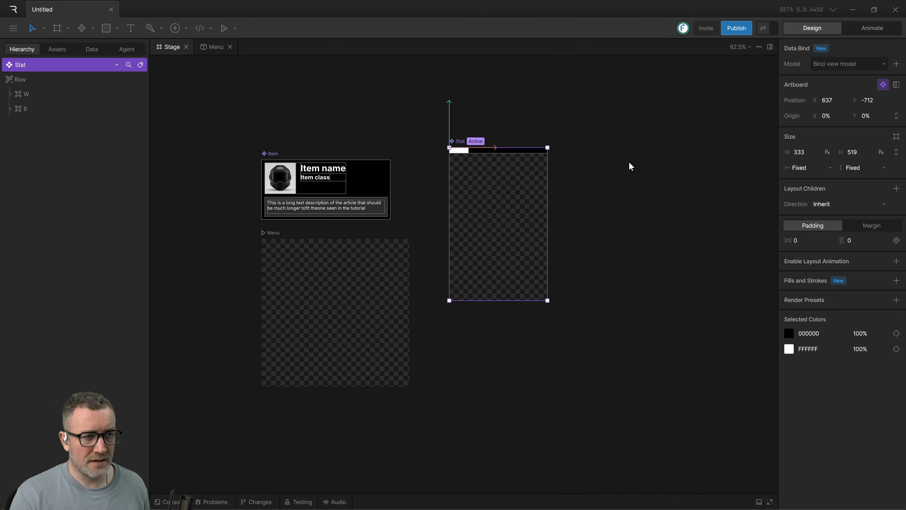
left_click_drag(615, 135, 604, 185)
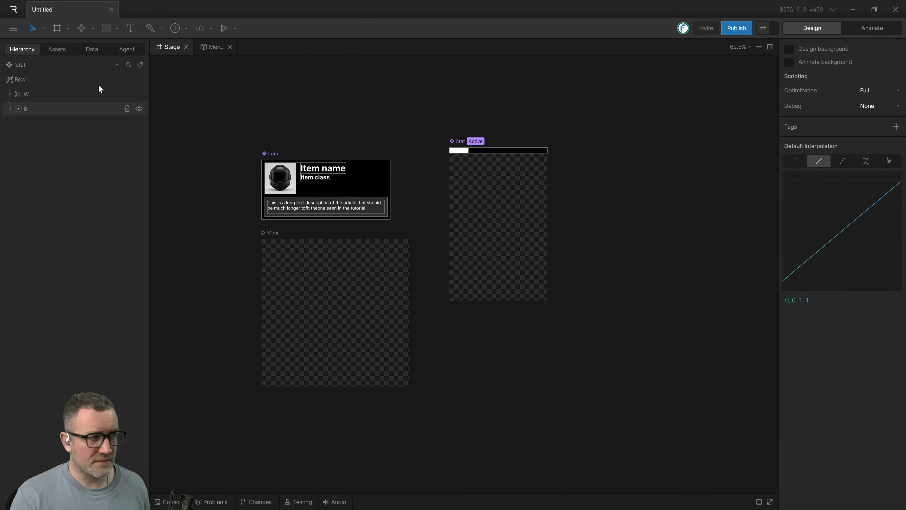
left_click(39, 66)
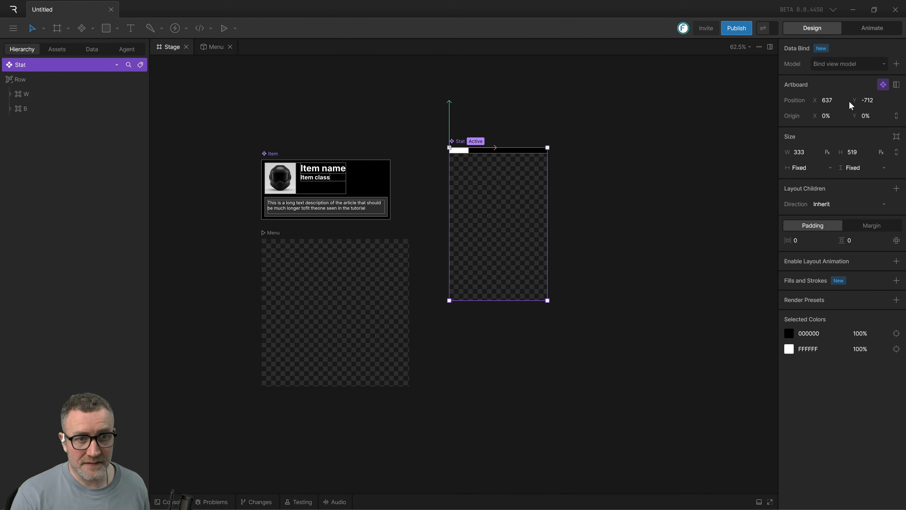
Set the width of the Stat artboard's Row to 100 percent while keeping its width sizing Fixed.
left_click(643, 143)
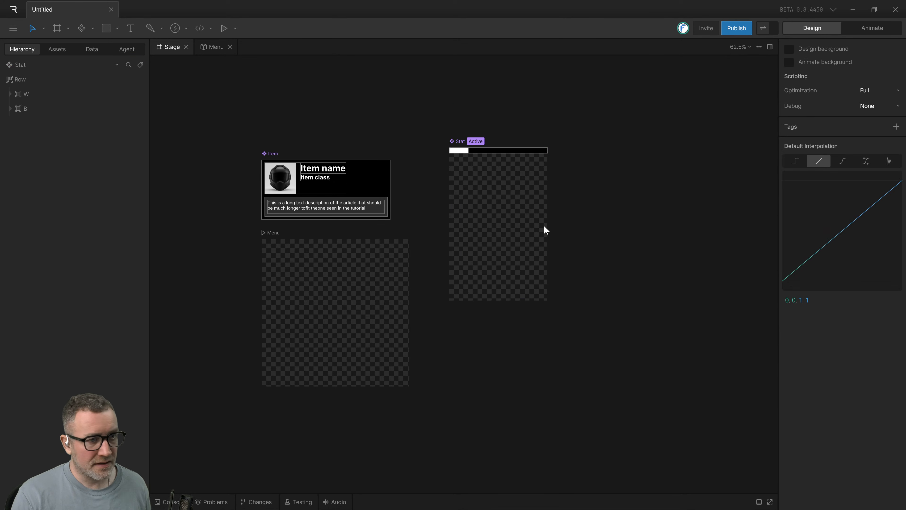
scroll(544, 230, "up", 3)
left_click(32, 81)
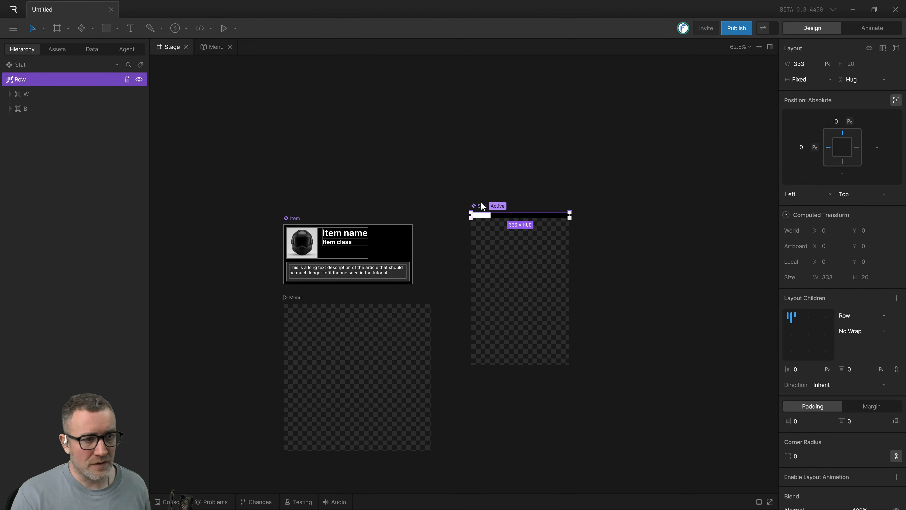
left_click(533, 313)
left_click(21, 66)
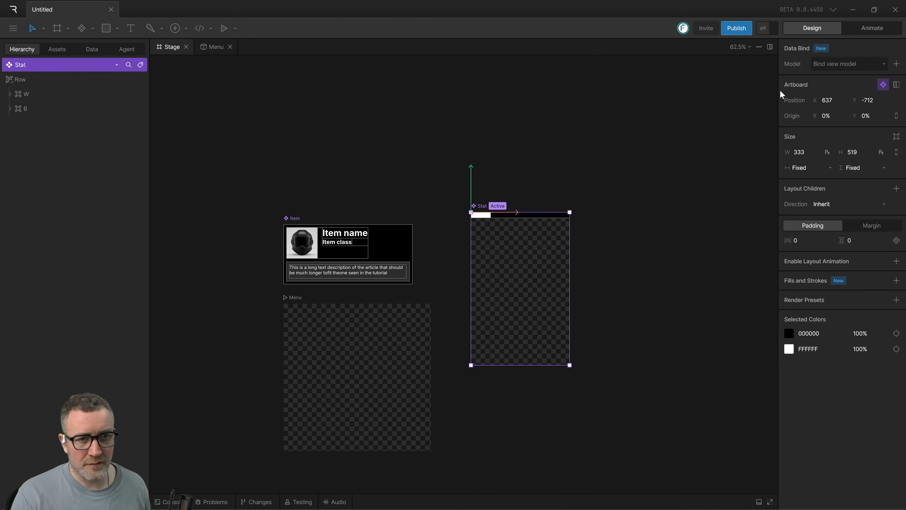
left_click(630, 221)
left_click(528, 215)
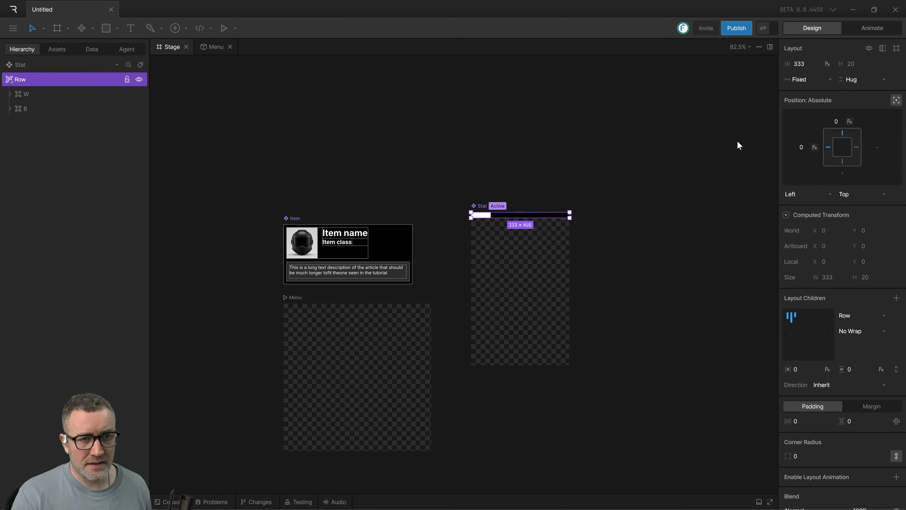
left_click(827, 64)
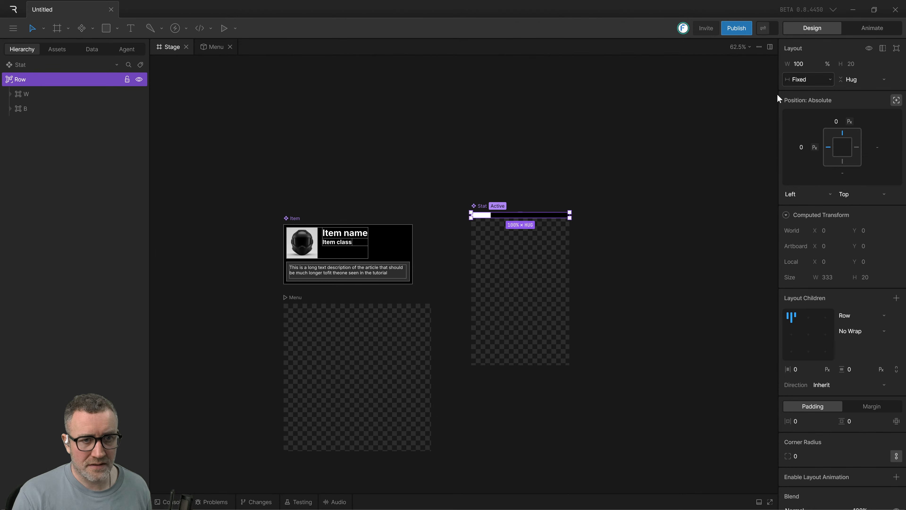
Widen the Stat artboard to about 406 px by moving its outer side edge outward.
scroll(547, 233, "up", 6)
left_click(567, 244)
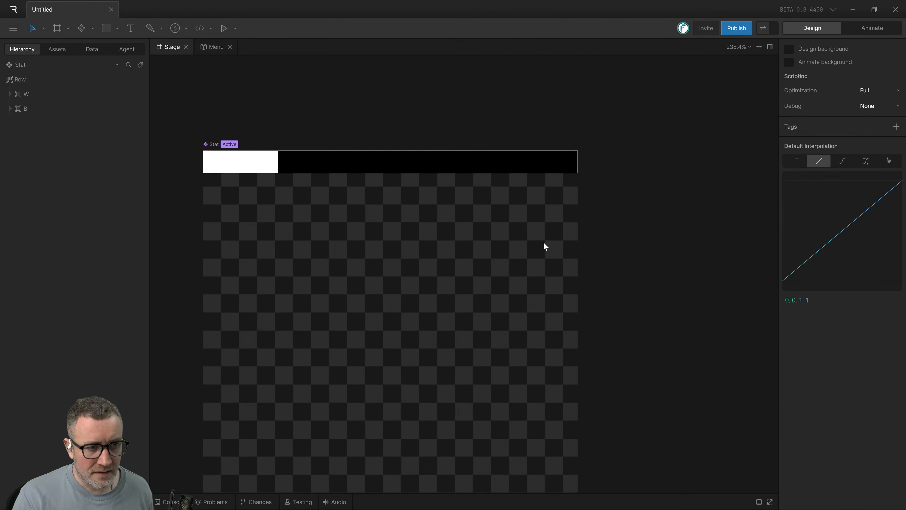
left_click(29, 62)
left_click_drag(578, 235, 659, 245)
scroll(606, 257, "down", 1)
scroll(605, 257, "down", 2)
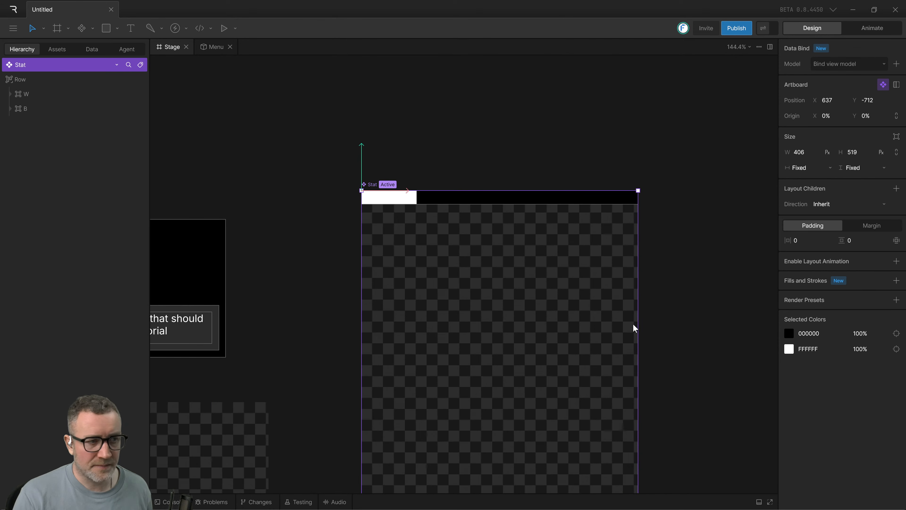
Switch to the Rive tutorial video and watch how the Power and 100 texts are created and wrapped in a Row.
key("alt+Tab")
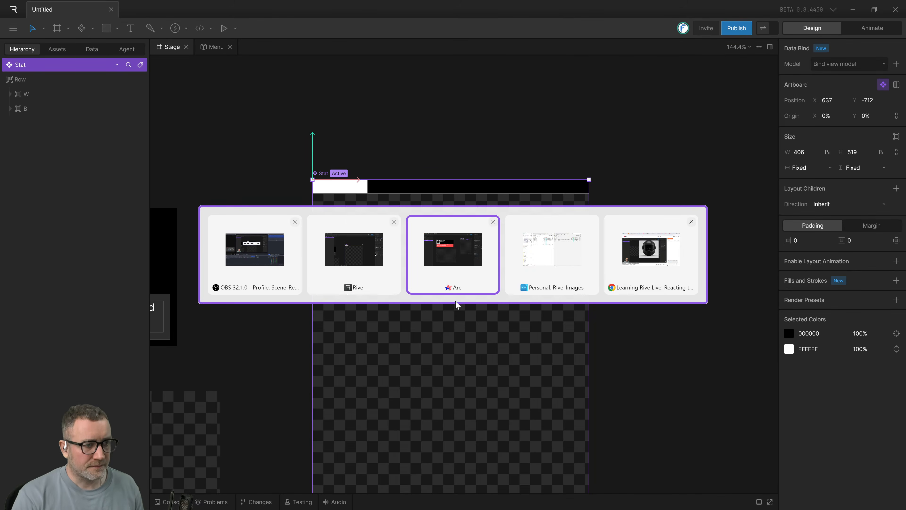
left_click(499, 300)
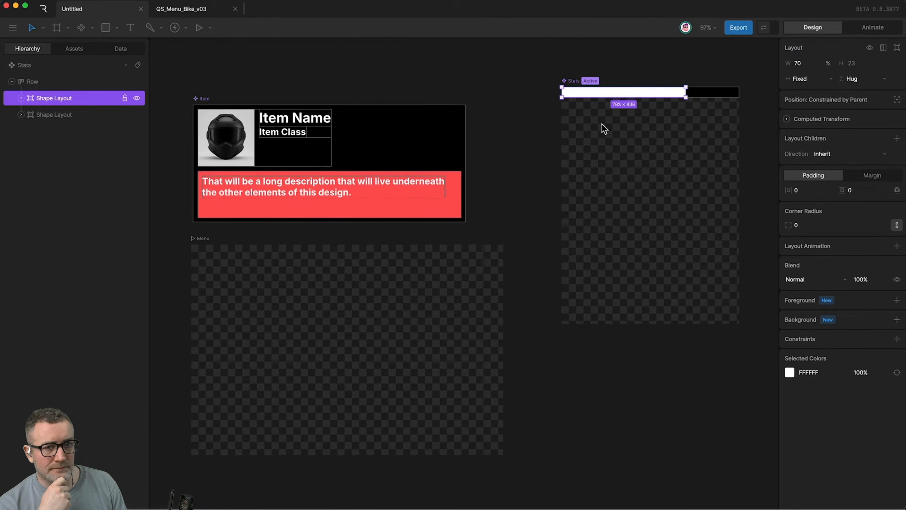
type("Power")
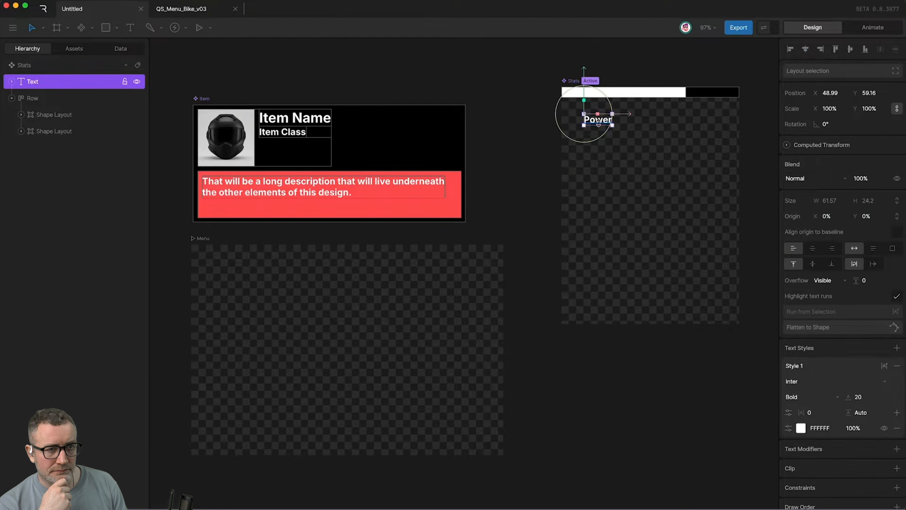
key("super+d")
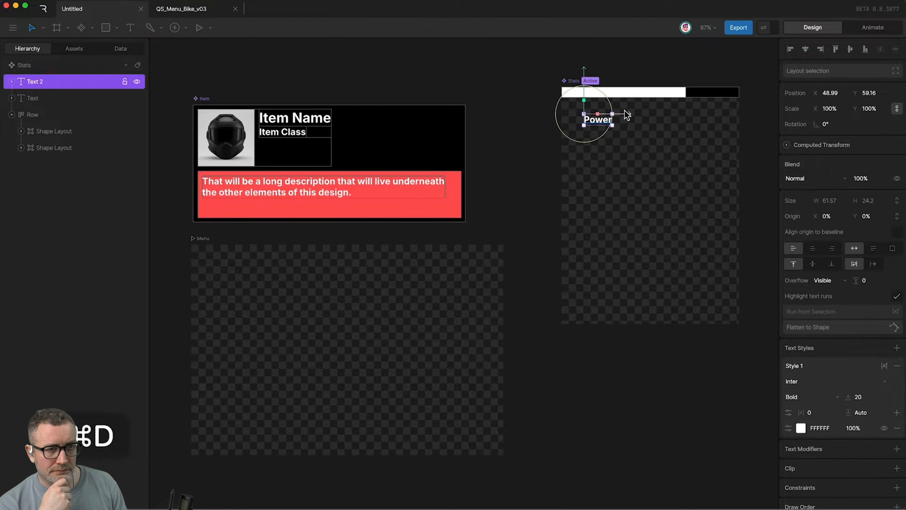
left_click_drag(598, 123, 682, 119)
double_click(682, 119)
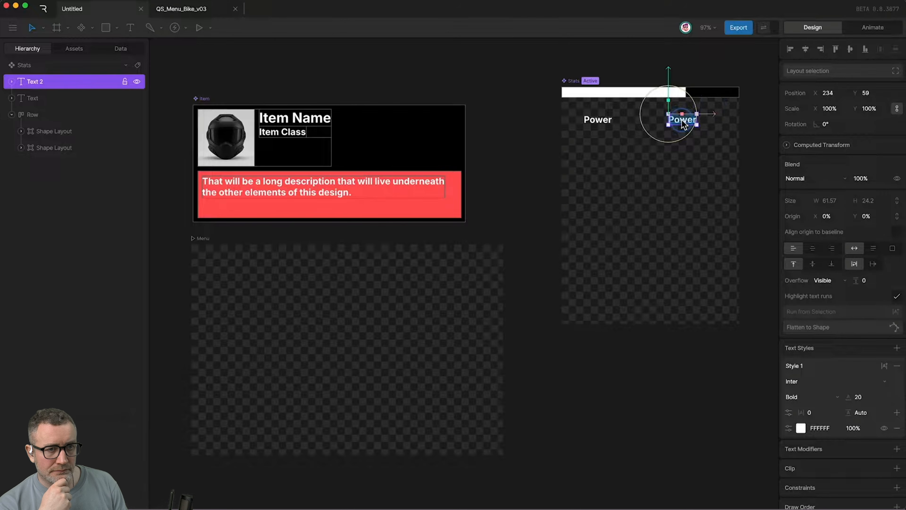
type("100")
left_click(566, 121)
left_click_drag(565, 117, 697, 138)
key("shift+l")
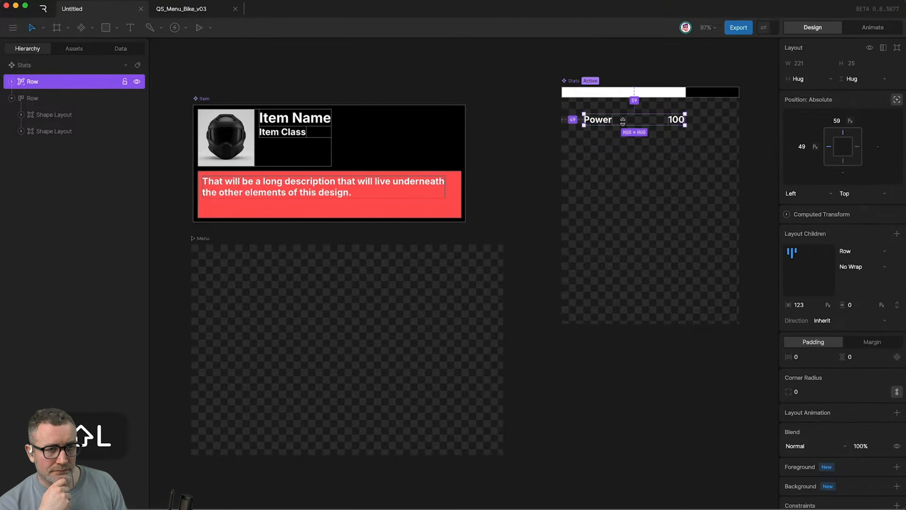
Watch how the text Row and bar Row are wrapped in a Column and reordered, and pause the tutorial video.
left_click(738, 188)
left_click_drag(738, 188, 578, 73)
key("shift+l")
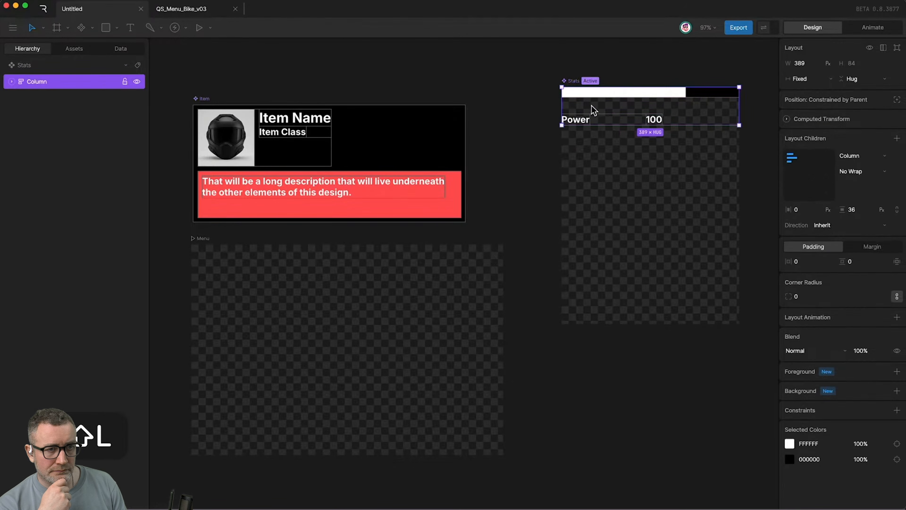
left_click(12, 81)
left_click(22, 100)
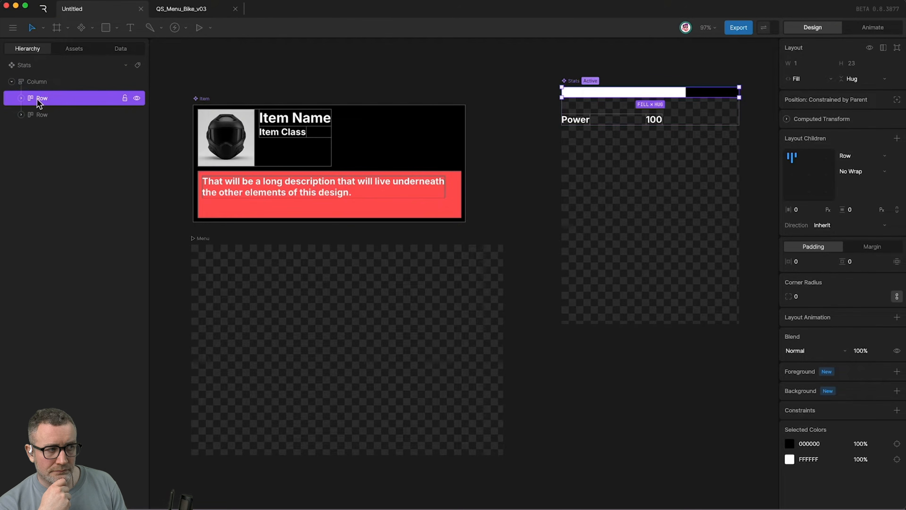
left_click(63, 102)
left_click_drag(63, 102, 64, 121)
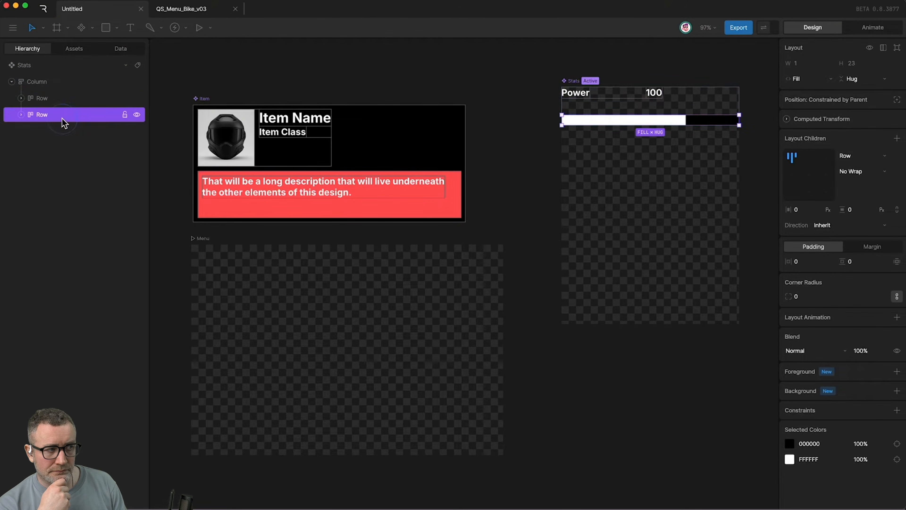
key("space")
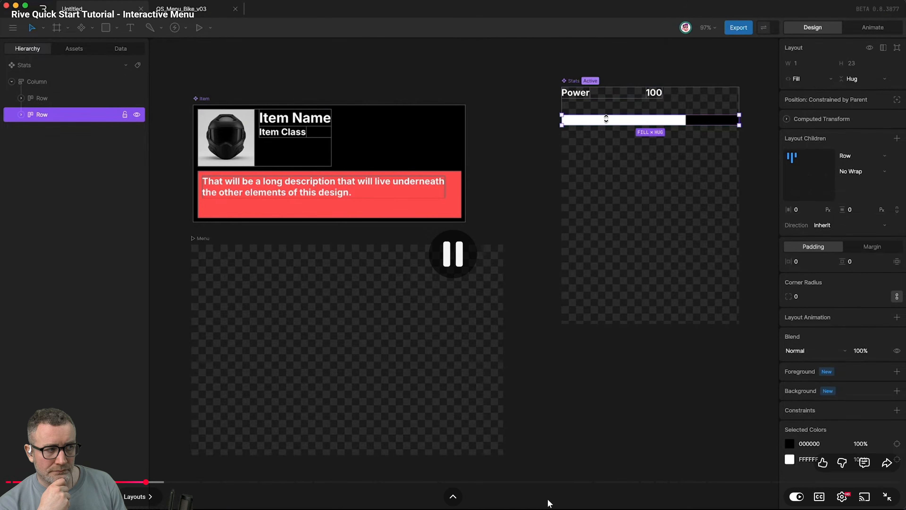
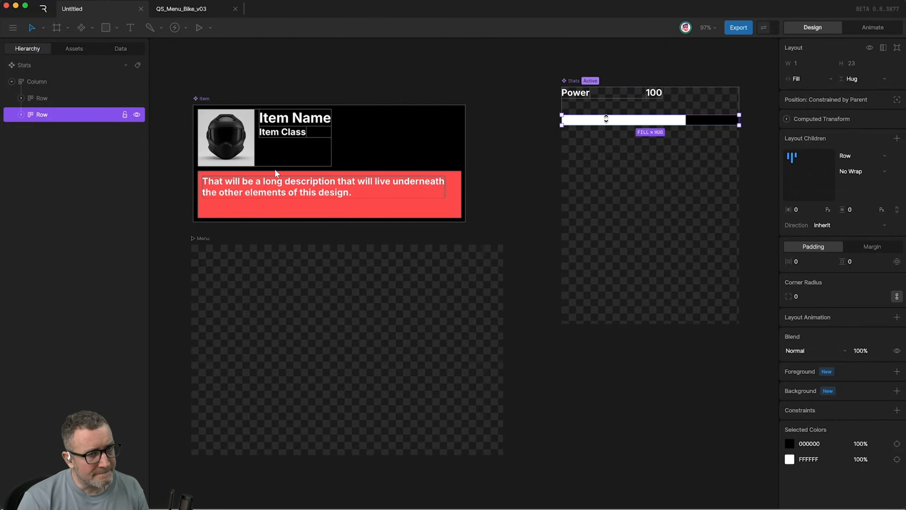
Switch from the tutorial video to Rive and add a text reading Power below the bar on the Stat artboard.
key("alt+Tab")
key("alt+Tab")
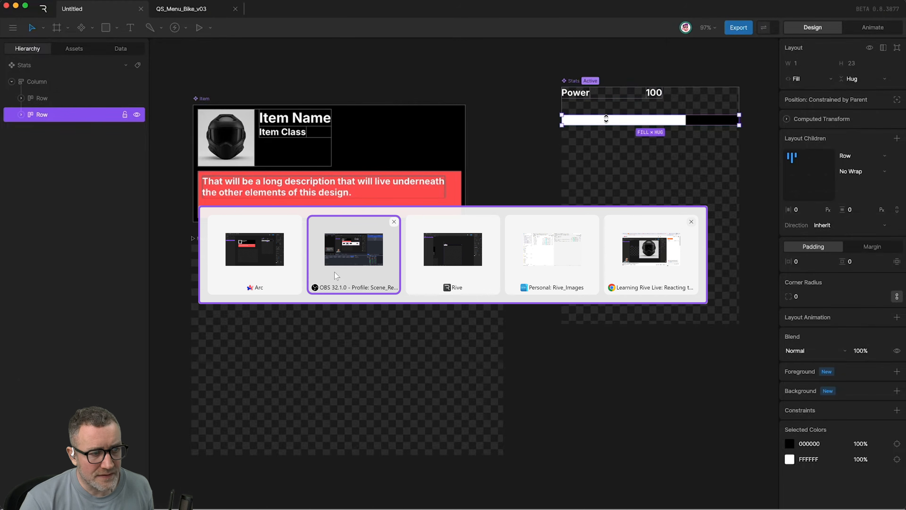
left_click(450, 272)
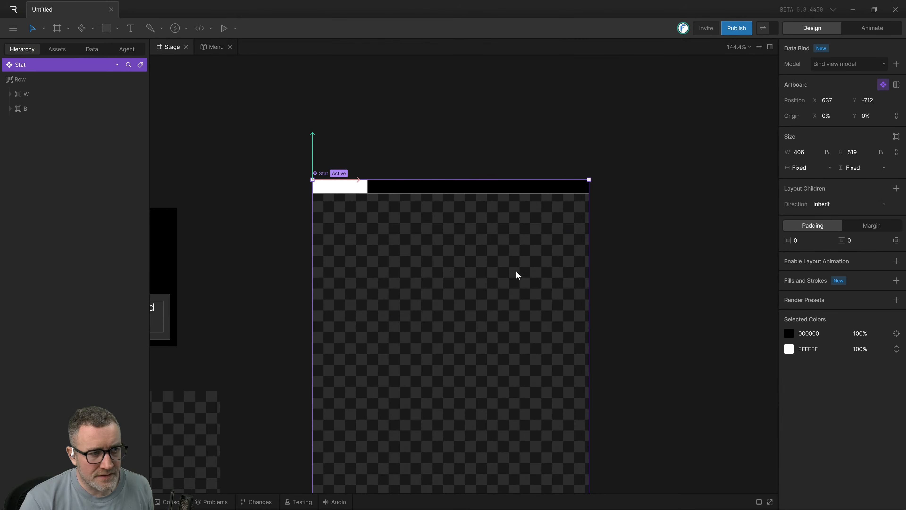
key("t")
left_click(347, 241)
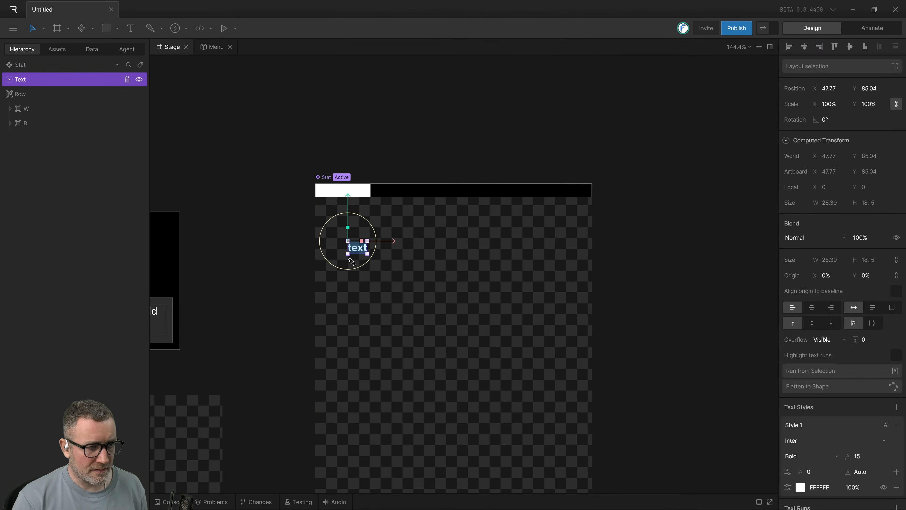
type("Power")
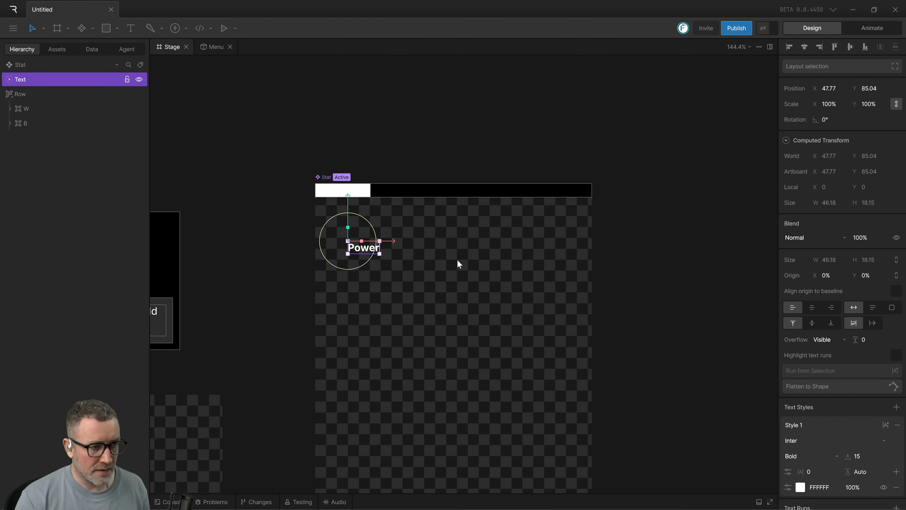
left_click(404, 247)
Duplicate the Power text and move the copy sideways to about X 304.5, Y 85.
left_click(367, 249)
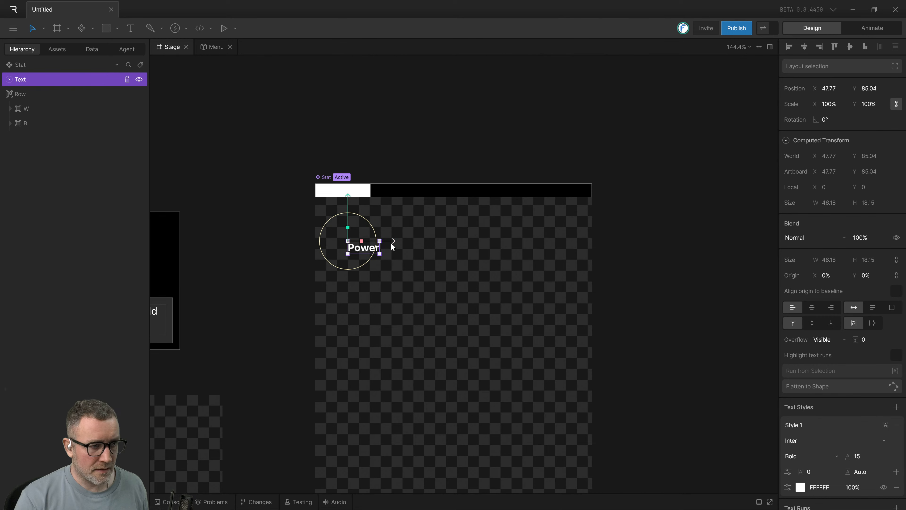
key("ctrl+d")
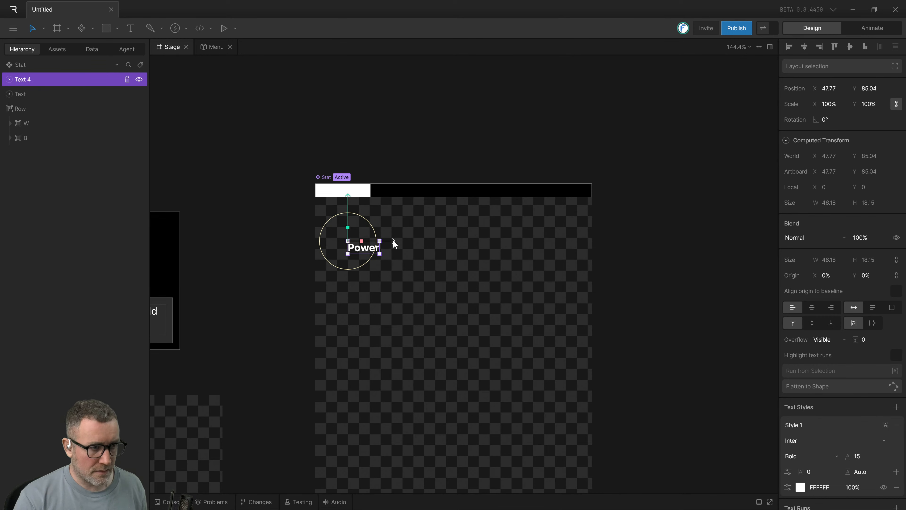
left_click_drag(391, 246, 518, 257)
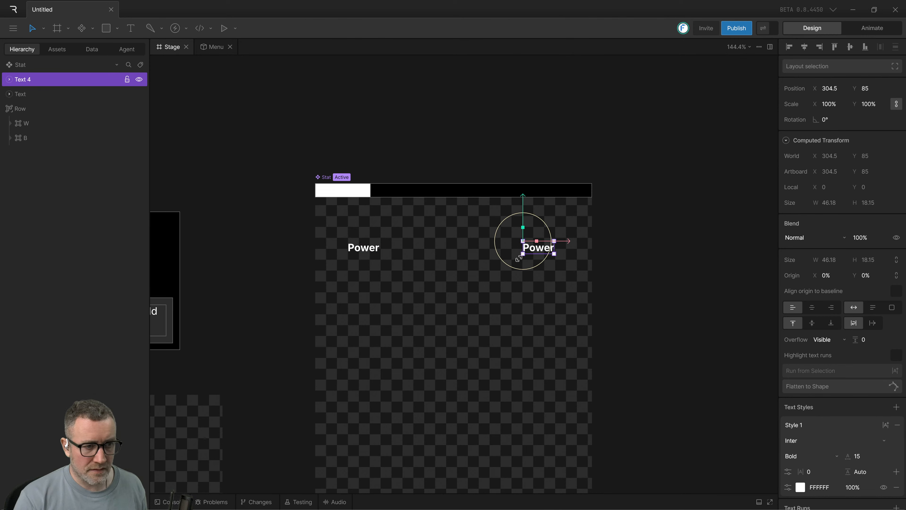
Change the duplicated text's content to 100.
left_click(532, 258)
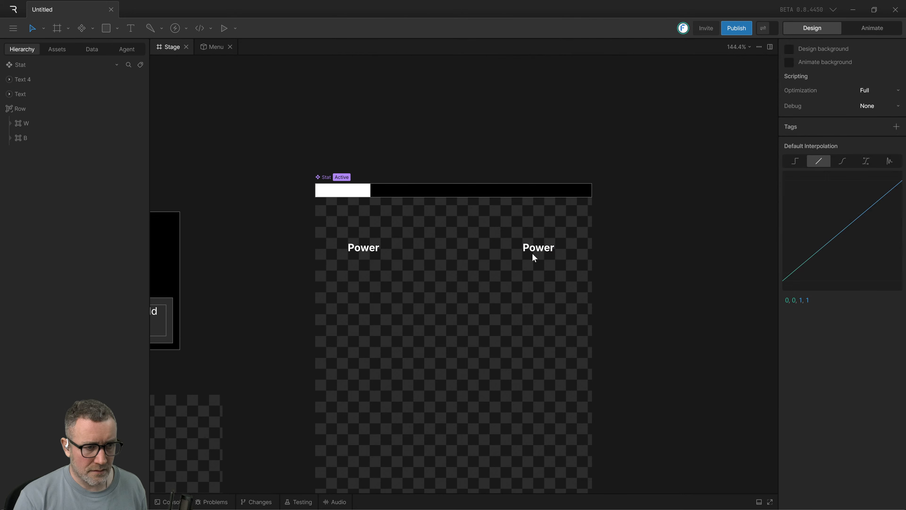
left_click(532, 252)
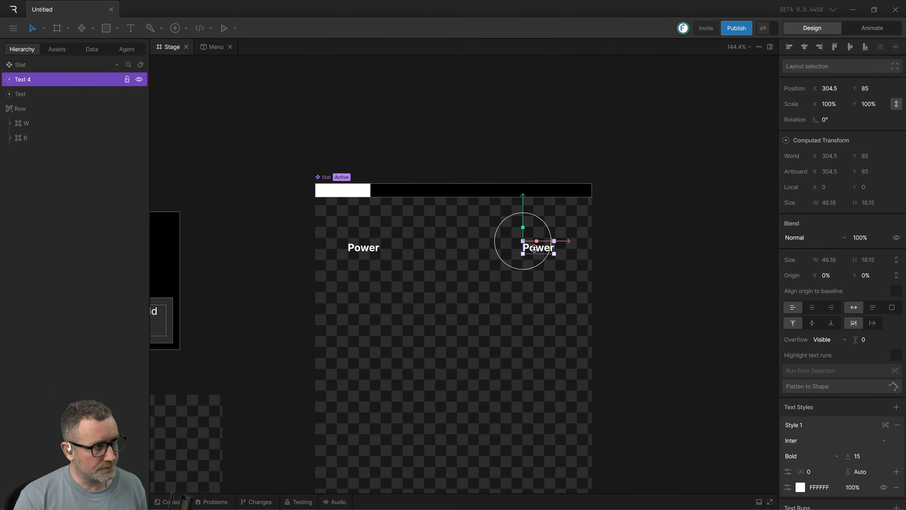
left_click(593, 258)
left_click(536, 252)
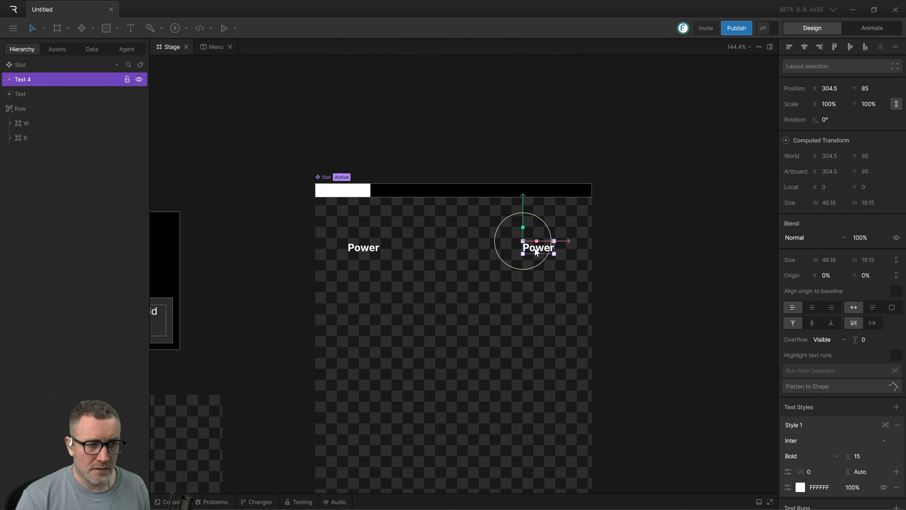
double_click(536, 251)
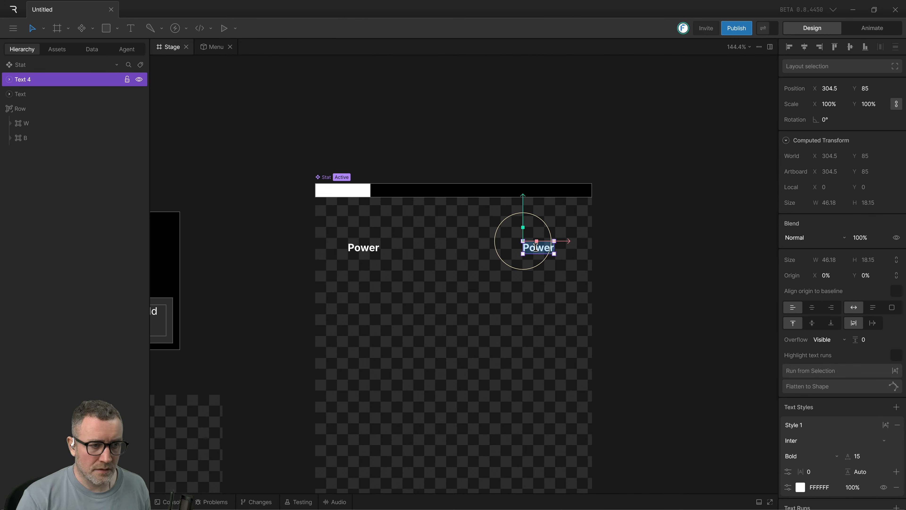
type("100")
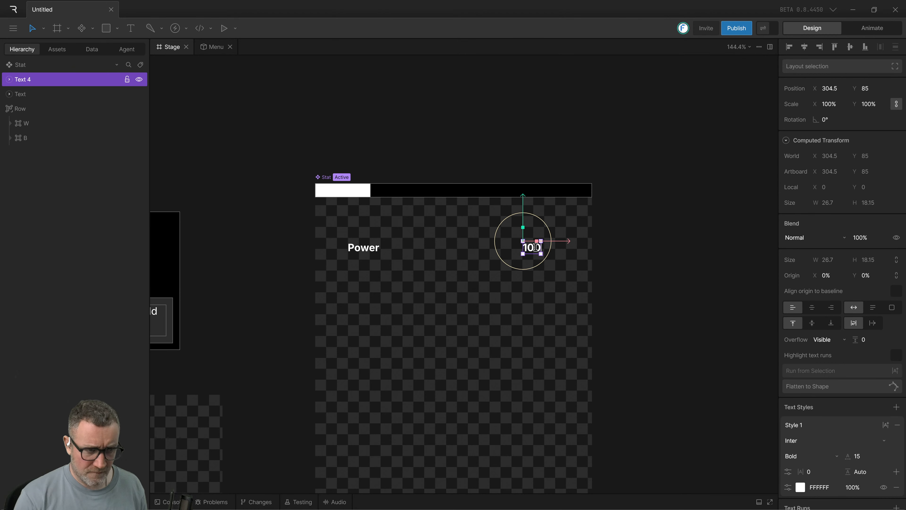
left_click(660, 316)
Check the tutorial video briefly, return to Rive, and wrap the Power and 100 texts together in a layout Row.
key("alt+Tab")
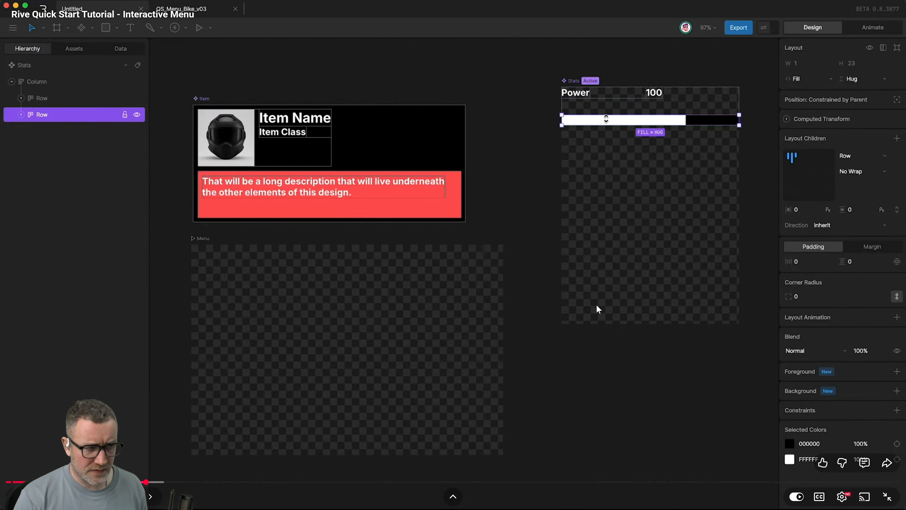
key("alt+Tab")
left_click(531, 247)
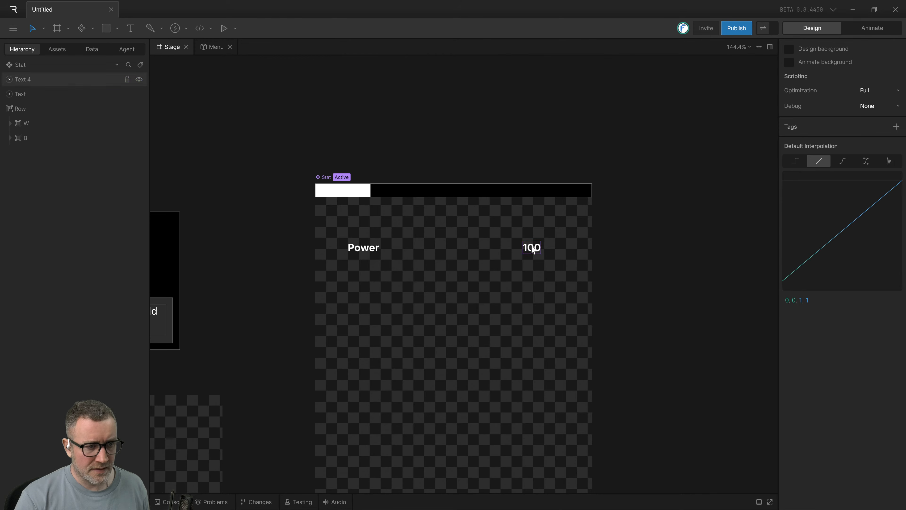
left_click(355, 248, "shift")
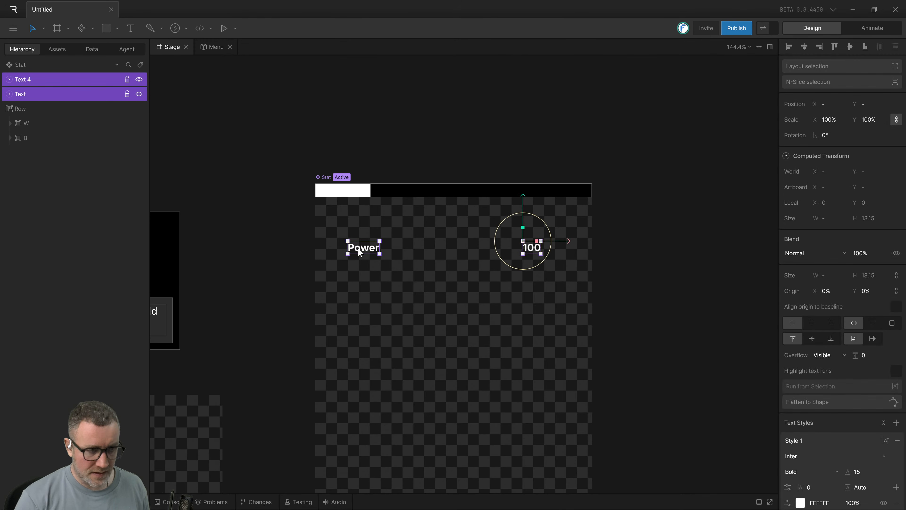
key("ctrl+shift+l")
Try to wrap the bar Row and the text Row together in a Column layout, undoing each attempt.
left_click(404, 195, "shift")
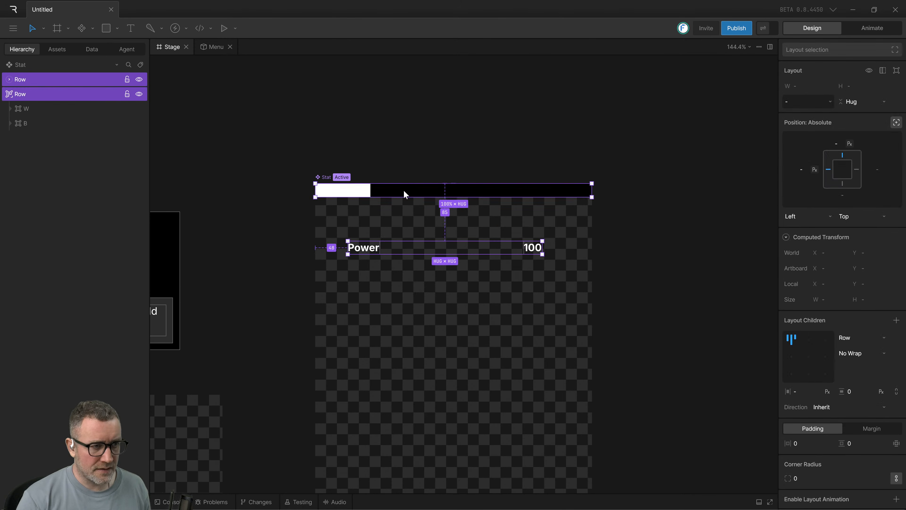
key("ctrl+shift+l")
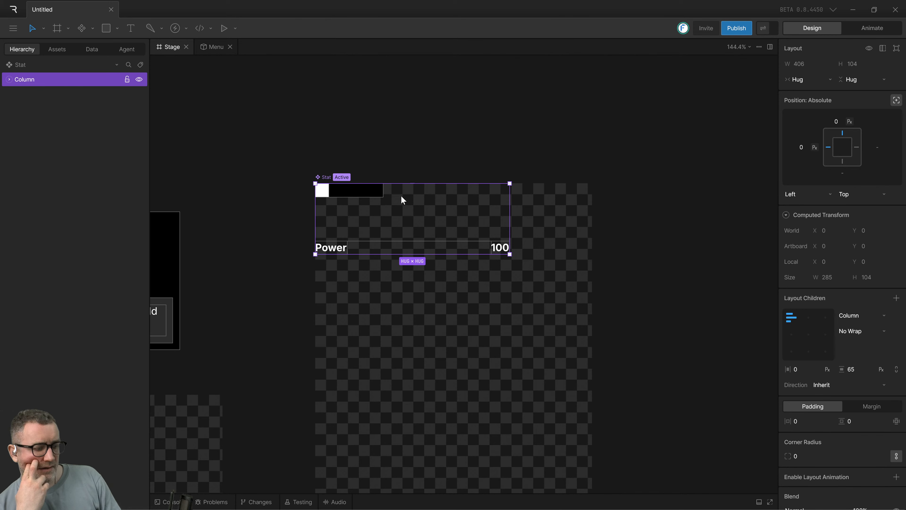
key("ctrl+z")
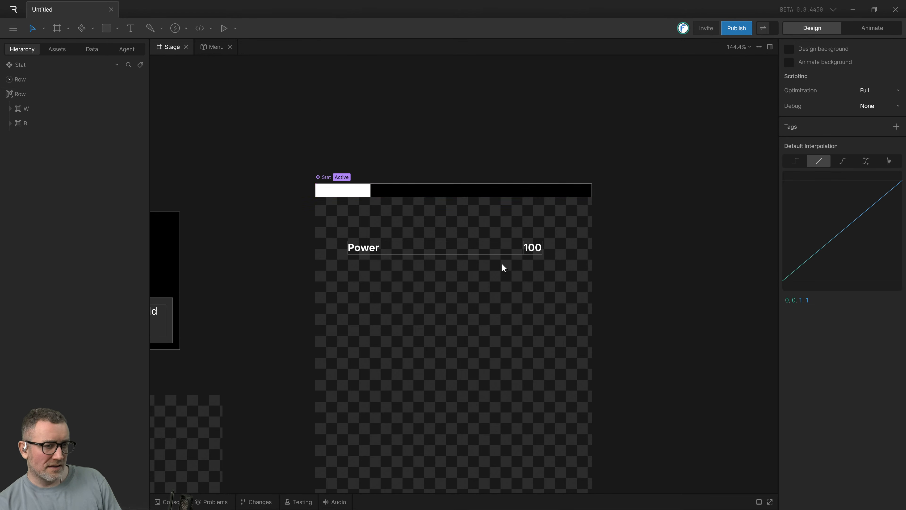
key("ctrl+a")
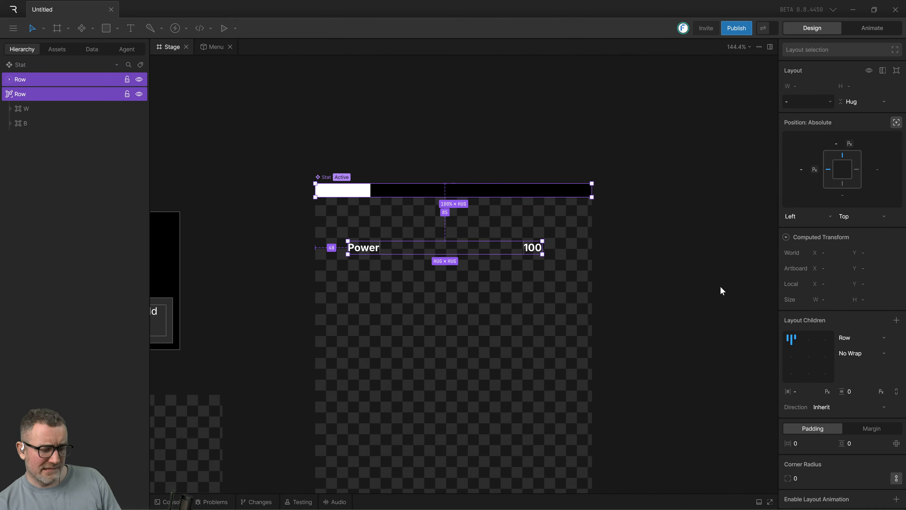
key("shift+a")
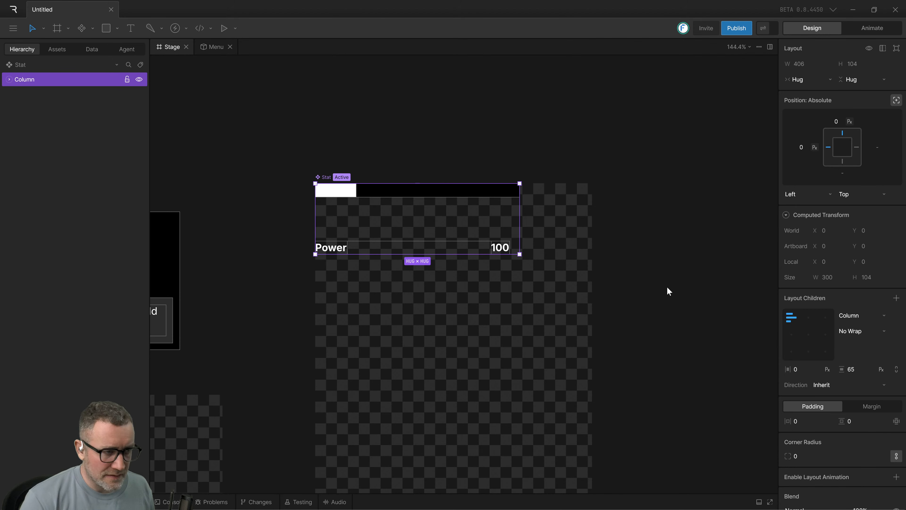
key("ctrl+z")
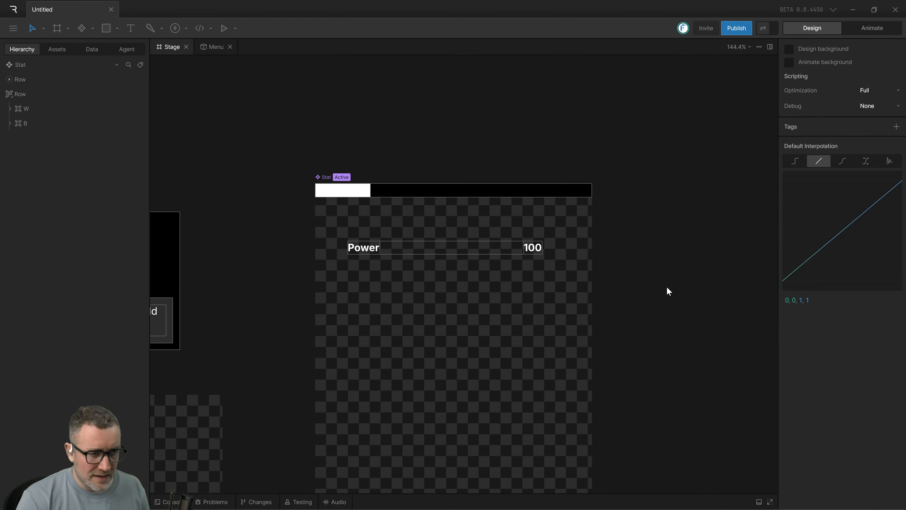
left_click(448, 252)
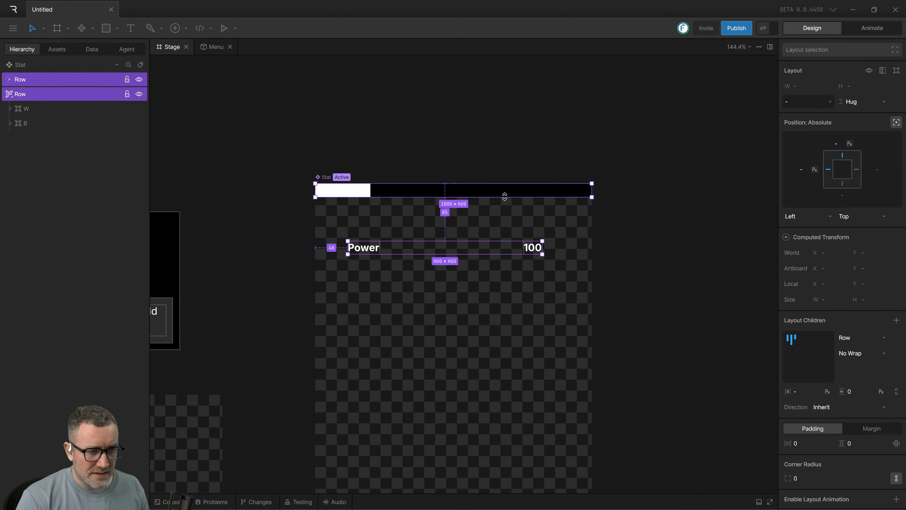
key("l")
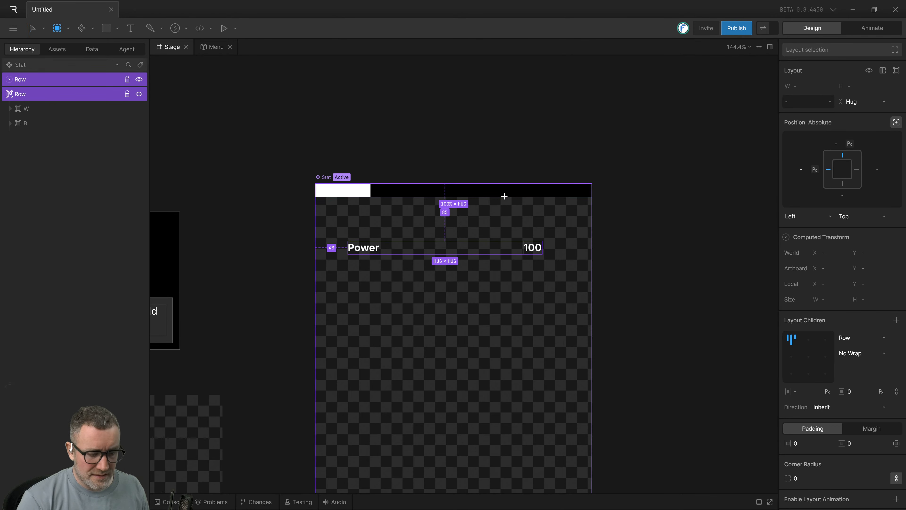
key("shift+l")
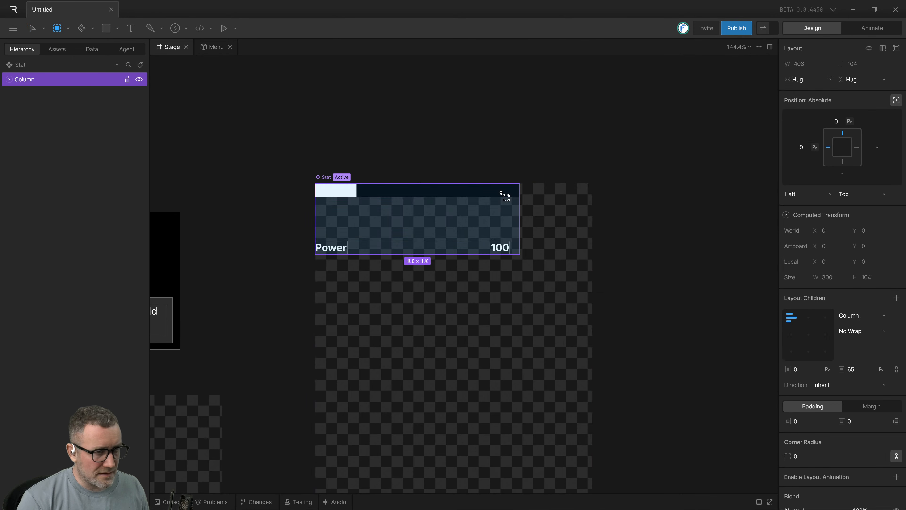
key("Escape")
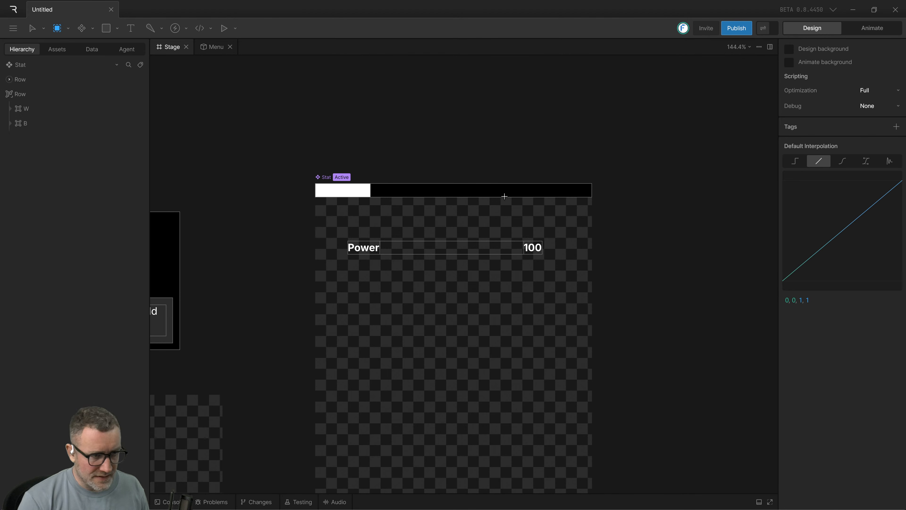
left_click(514, 196)
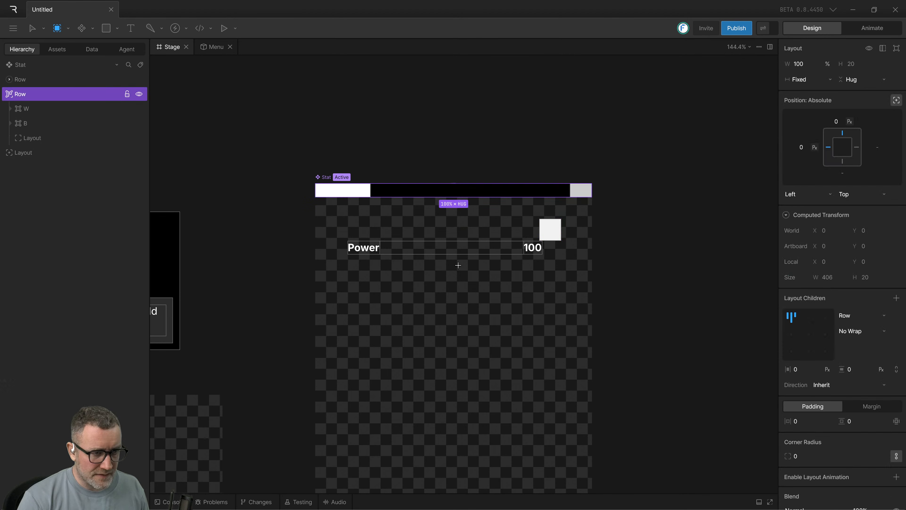
left_click(465, 250, "shift")
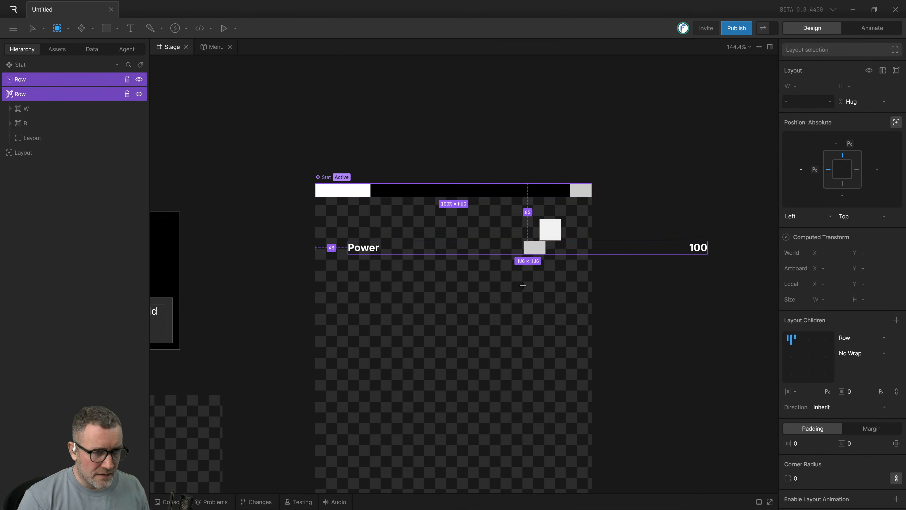
key("Escape")
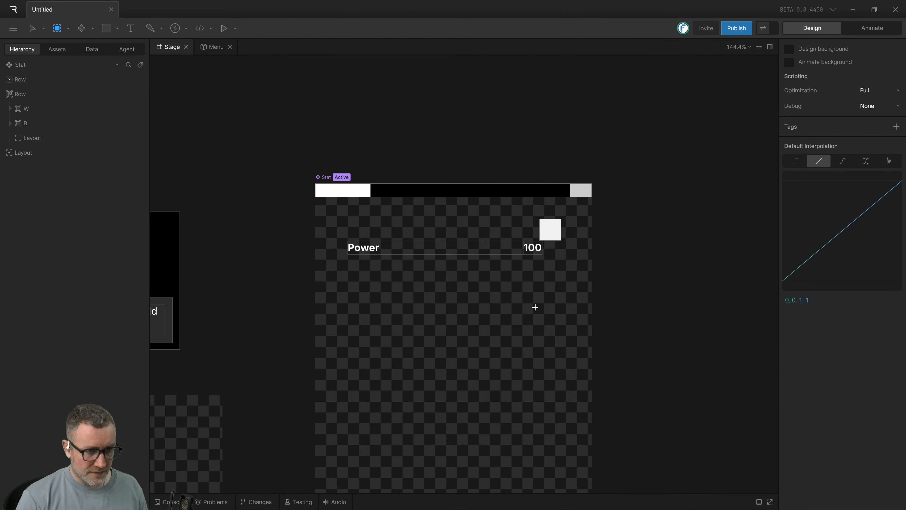
left_click(32, 29)
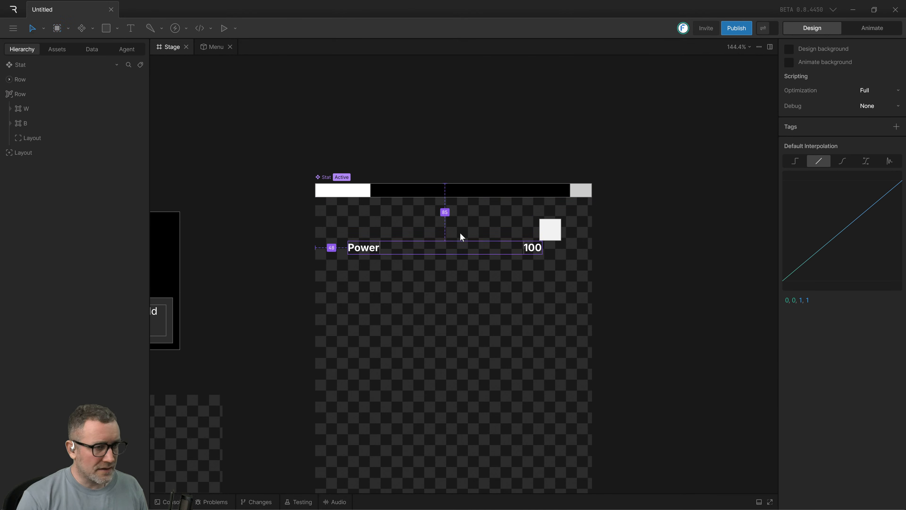
left_click(456, 194)
left_click(453, 250, "shift")
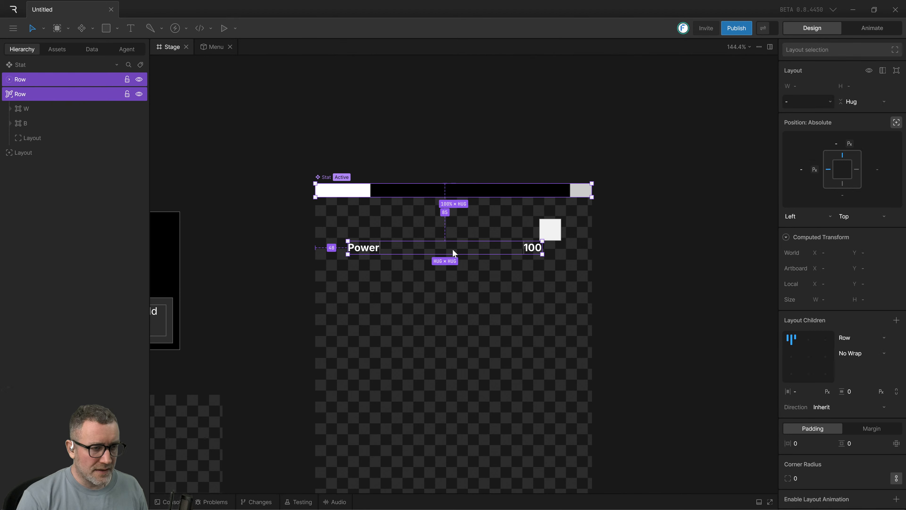
left_click(692, 319)
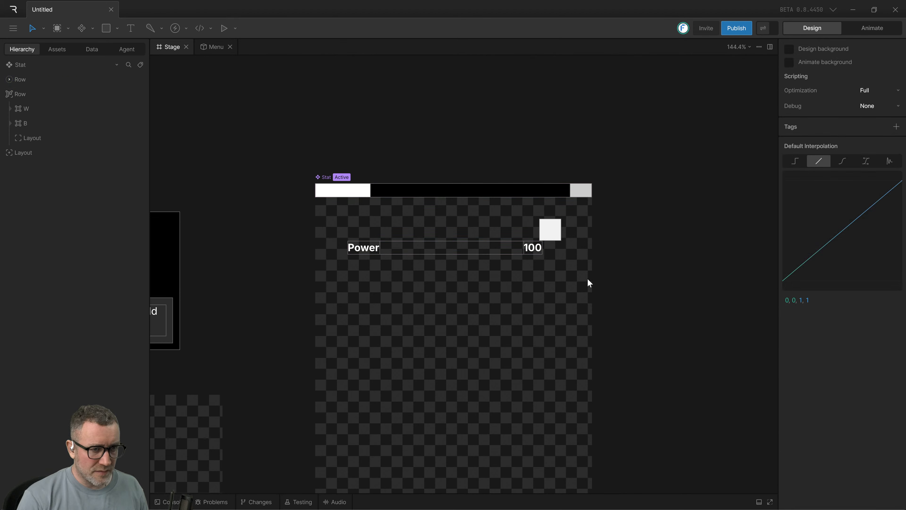
Delete the stray layout square above the 100 text and undo the extra layout added inside the bar Row.
left_click(550, 230)
left_click(665, 256)
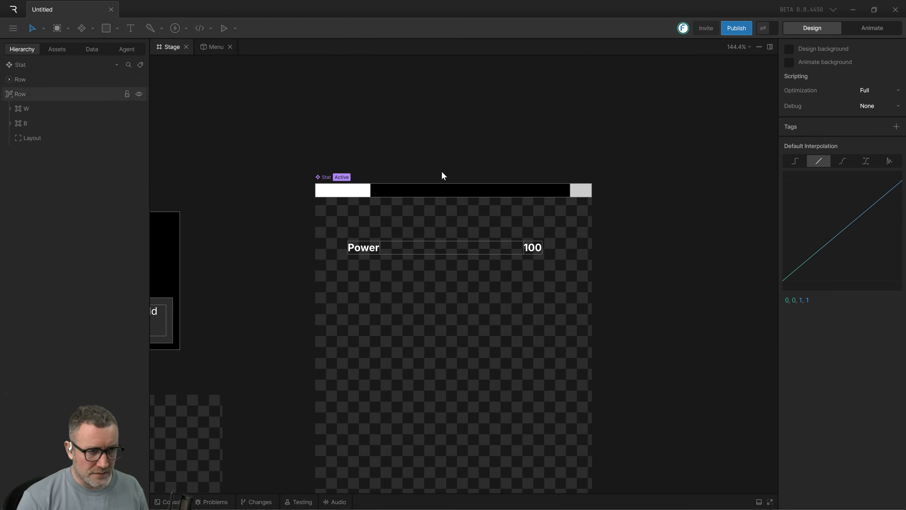
left_click(584, 193)
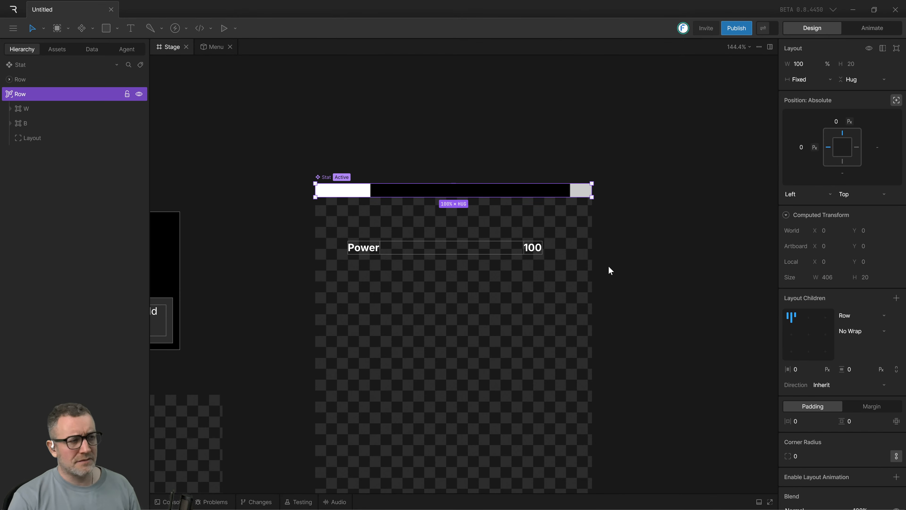
key("ctrl+z")
key("ctrl+z")
key("ctrl+z")
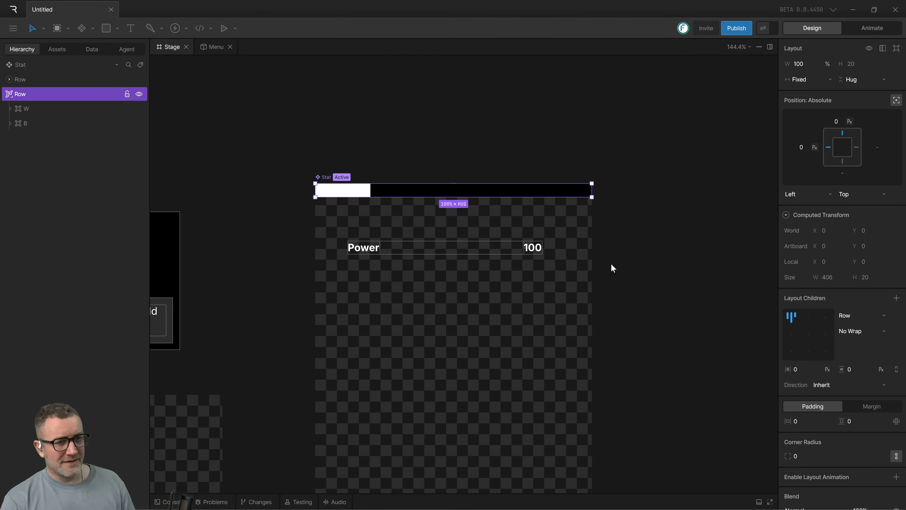
left_click(511, 133)
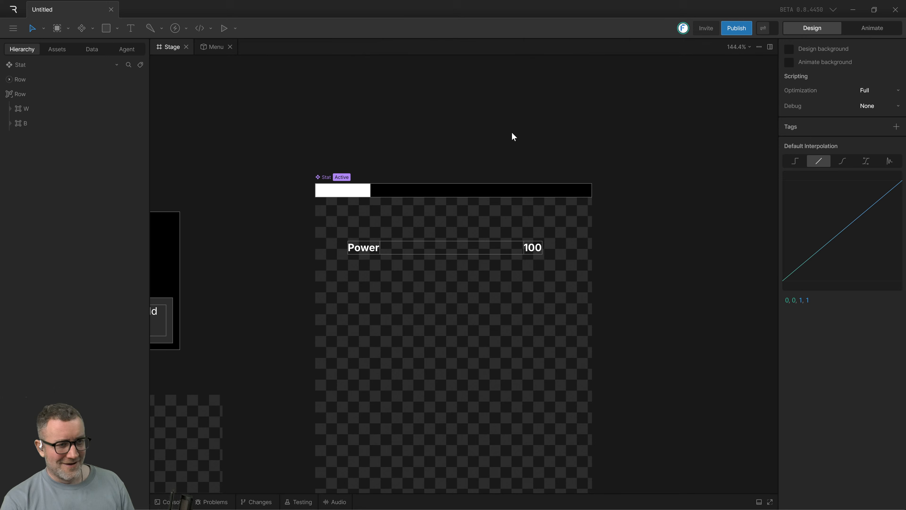
Try to wrap the bar Row and the text Row together in a Column layout, and undo the wrap.
left_click(498, 189)
left_click(484, 250, "shift")
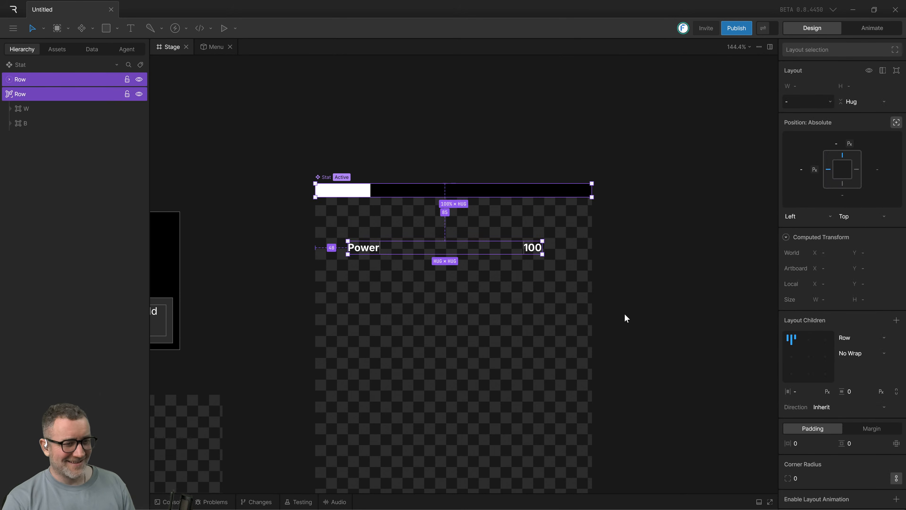
key("shift+a")
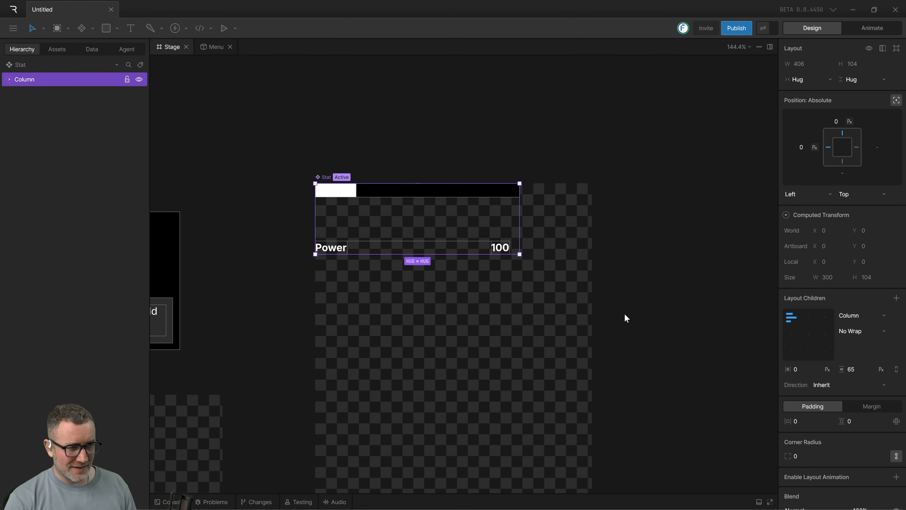
key("ctrl+z")
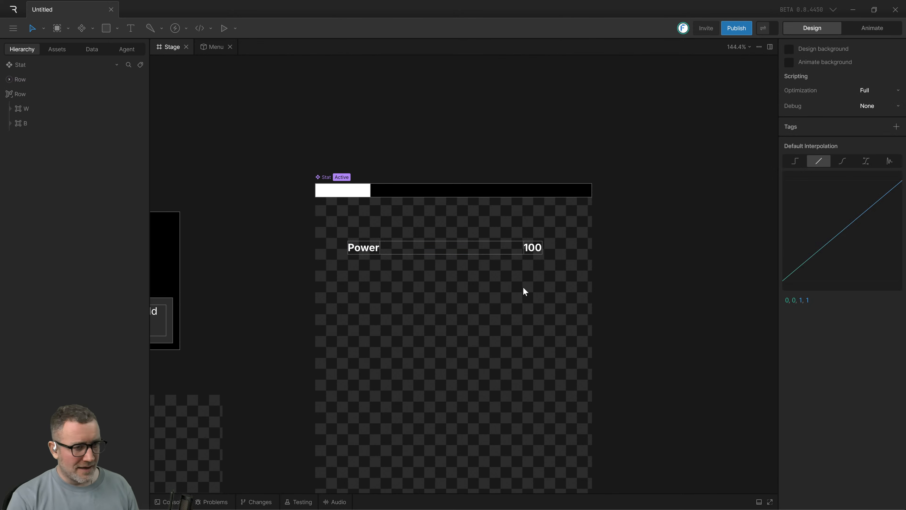
Try applying the Layout tool to the selected bar Row and text Row to enclose them, and undo it.
left_click(517, 248)
left_click(510, 189, "shift")
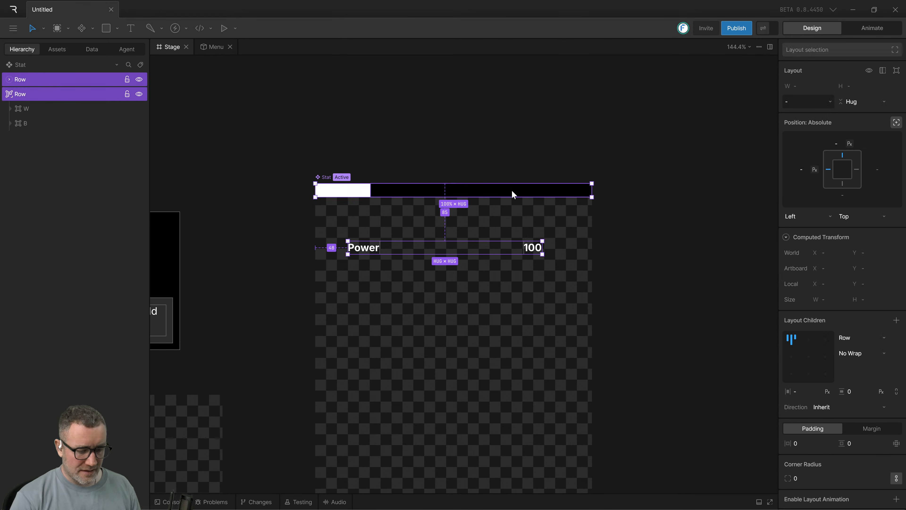
key("l")
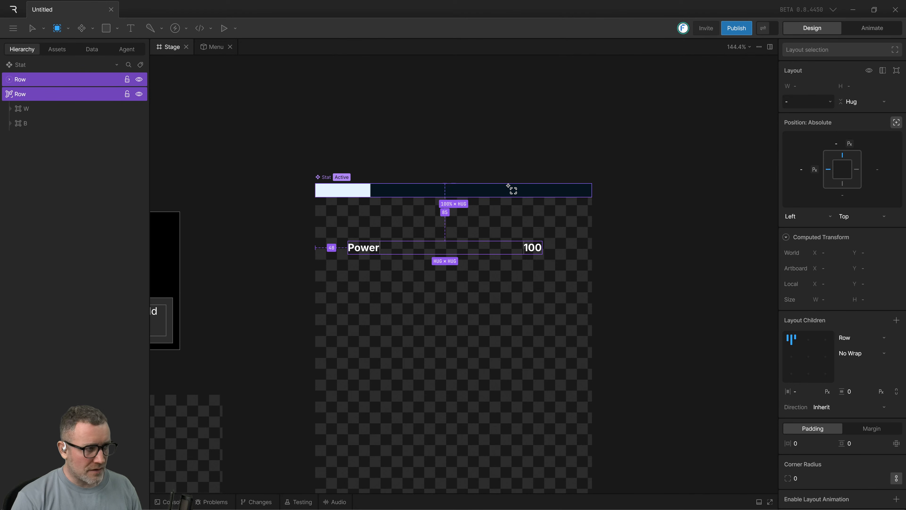
left_click(510, 188)
key("v")
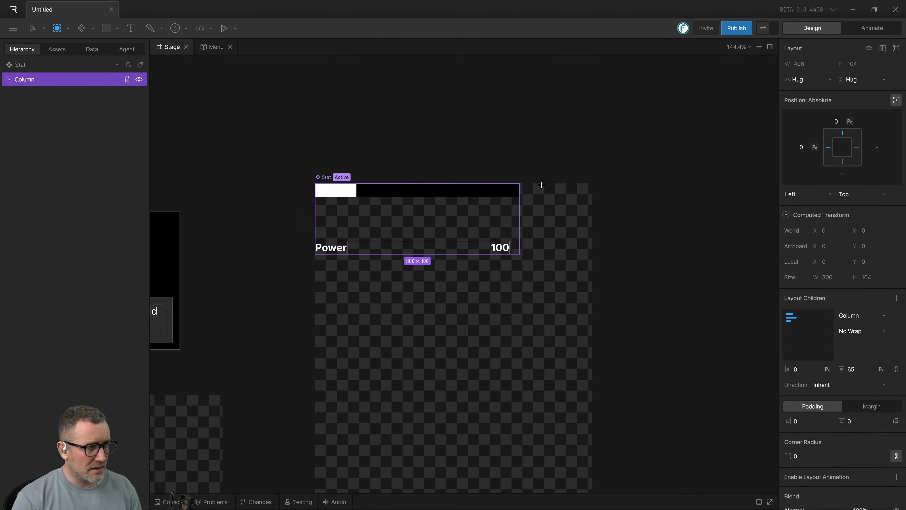
left_click(666, 278)
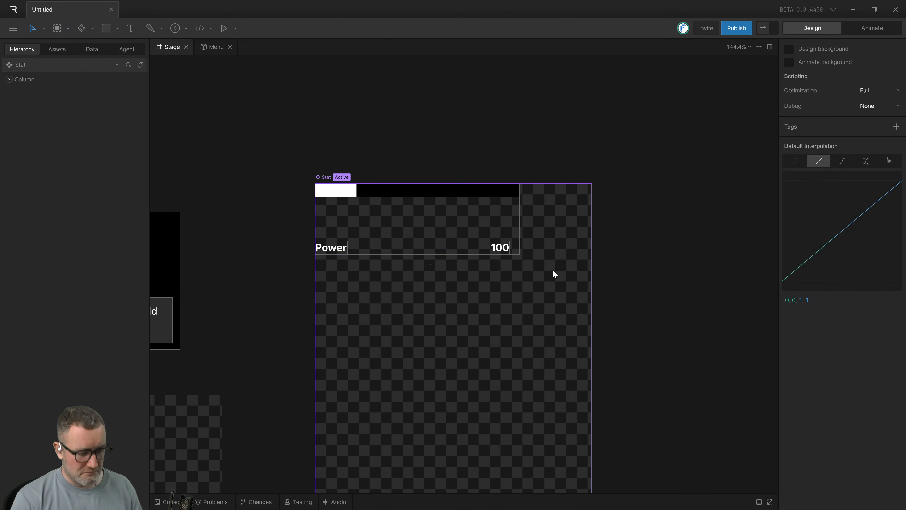
key("ctrl+z")
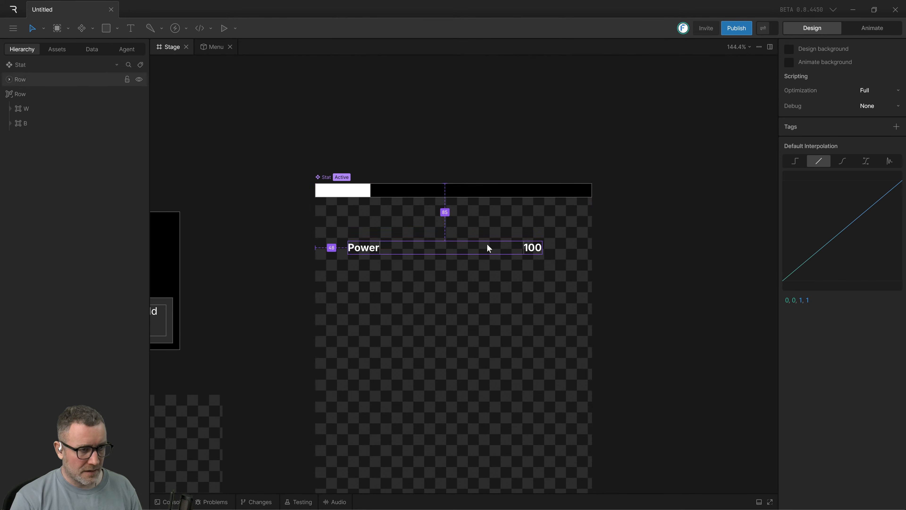
Try wrapping both Rows in a Column nested inside an outer Row, and undo both wraps.
left_click_drag(247, 123, 676, 305)
key("shift+a")
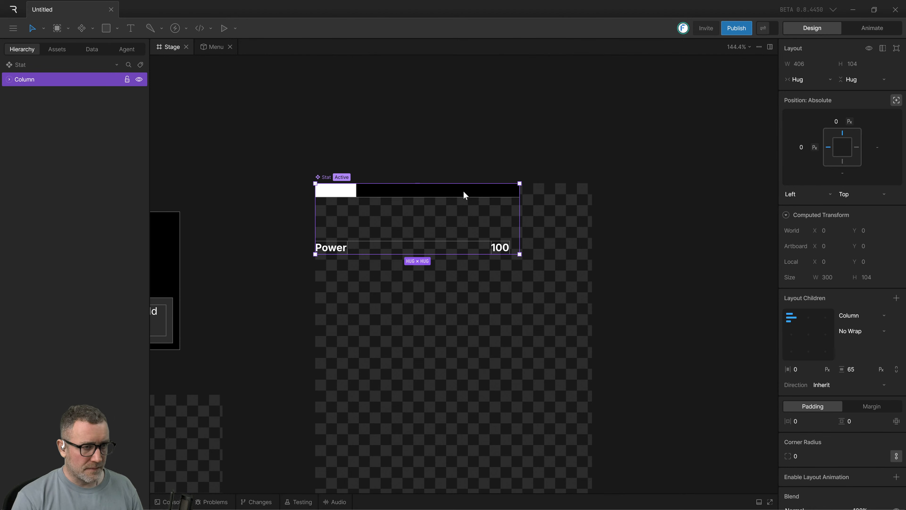
key("shift+a")
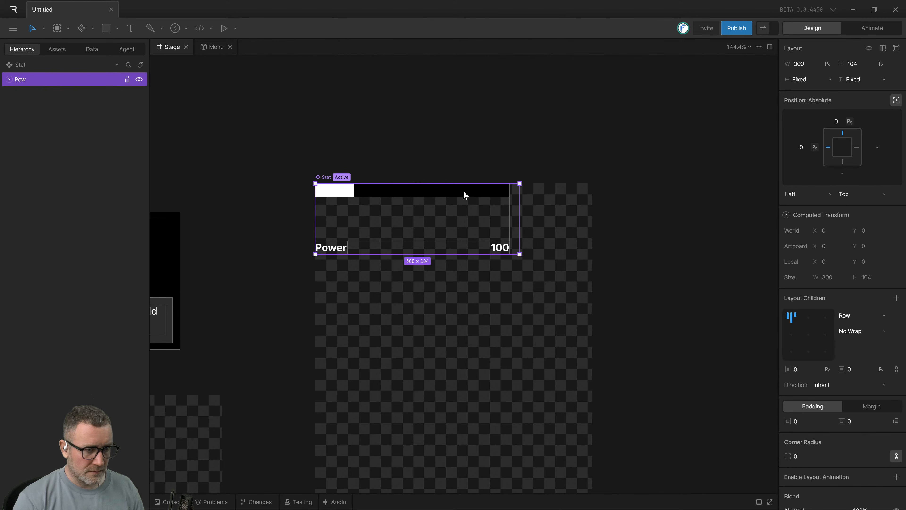
key("ctrl+z")
key("ctrl+z")
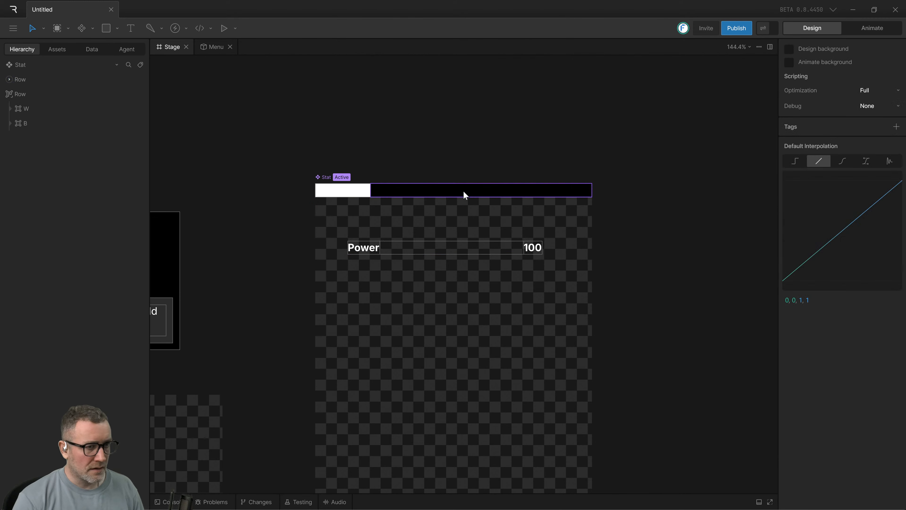
Wrap the bar Row and the text Row in a Column and set its width sizing to Fixed.
left_click(463, 191)
left_click(533, 126)
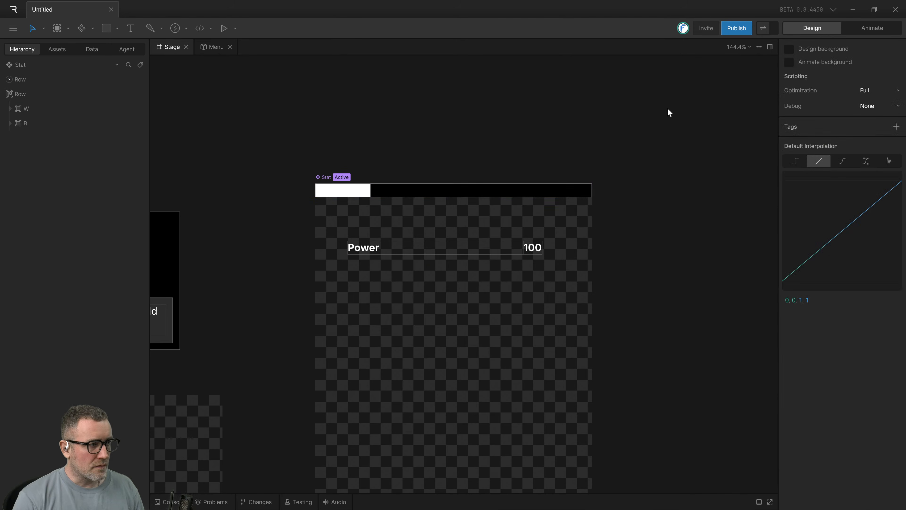
left_click_drag(673, 110, 348, 351)
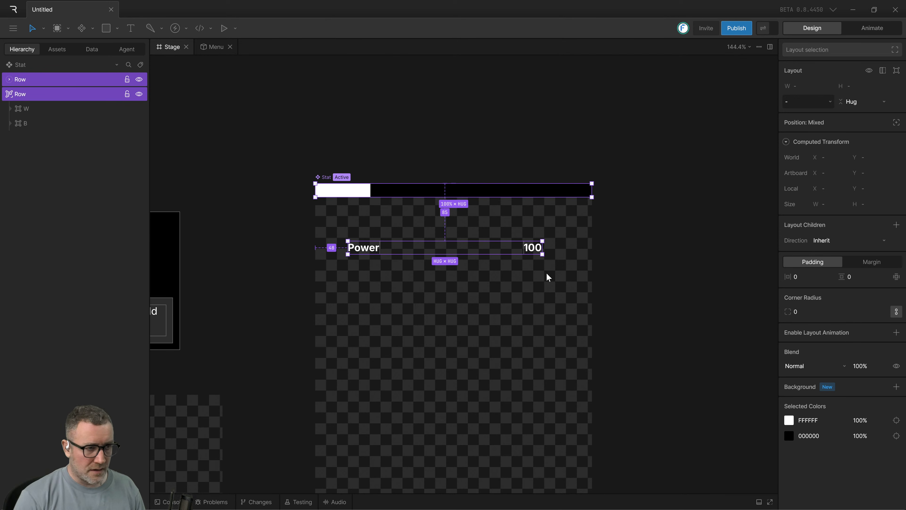
key("shift+a")
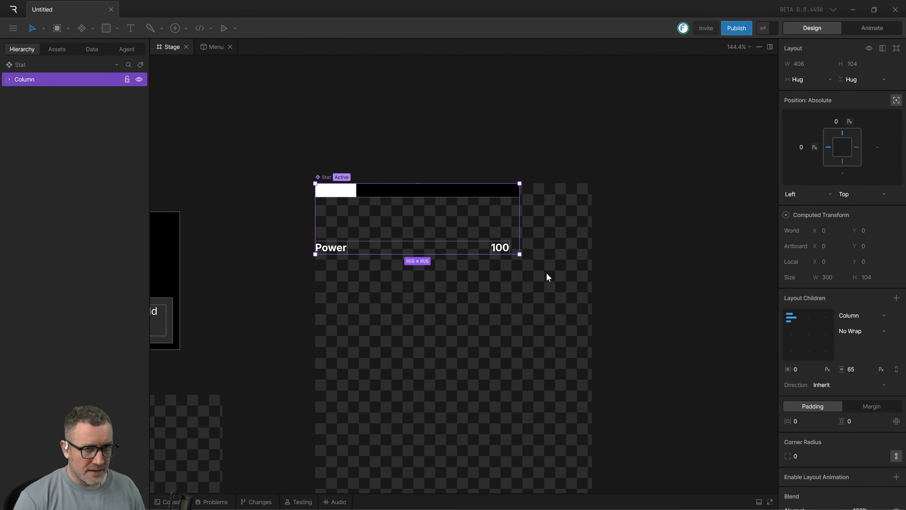
left_click(817, 79)
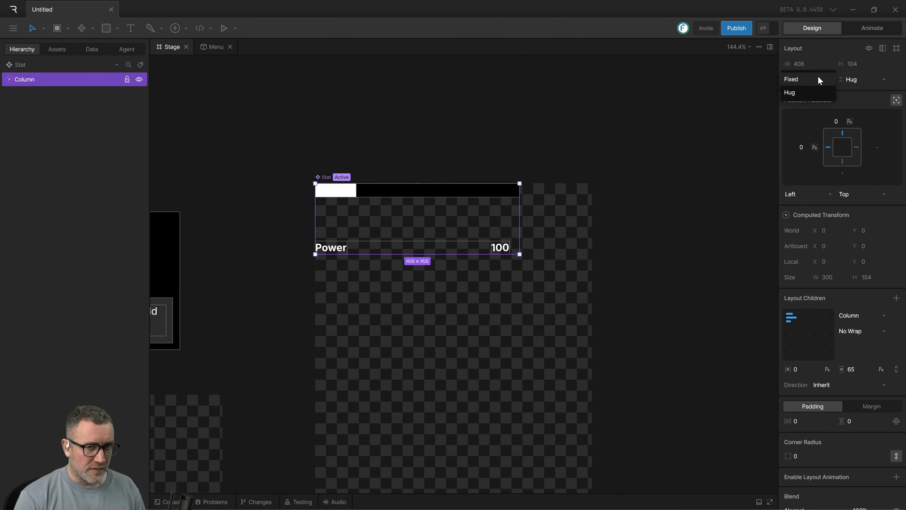
left_click(806, 80)
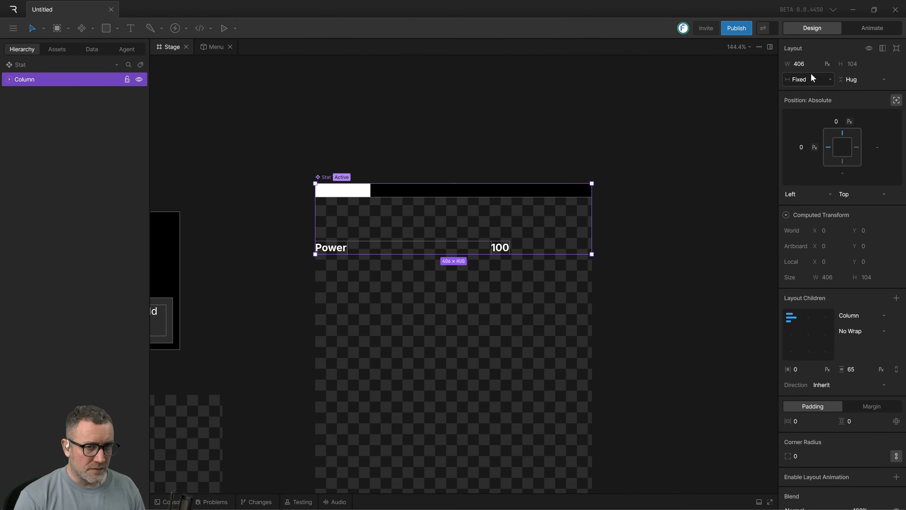
left_click(715, 98)
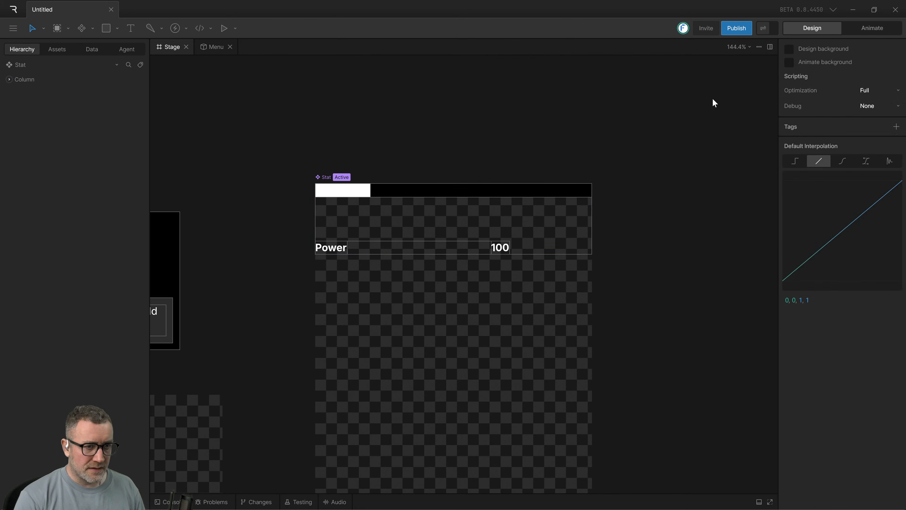
Try widening the Stat artboard to about 683 px, and undo the resize.
left_click(41, 66)
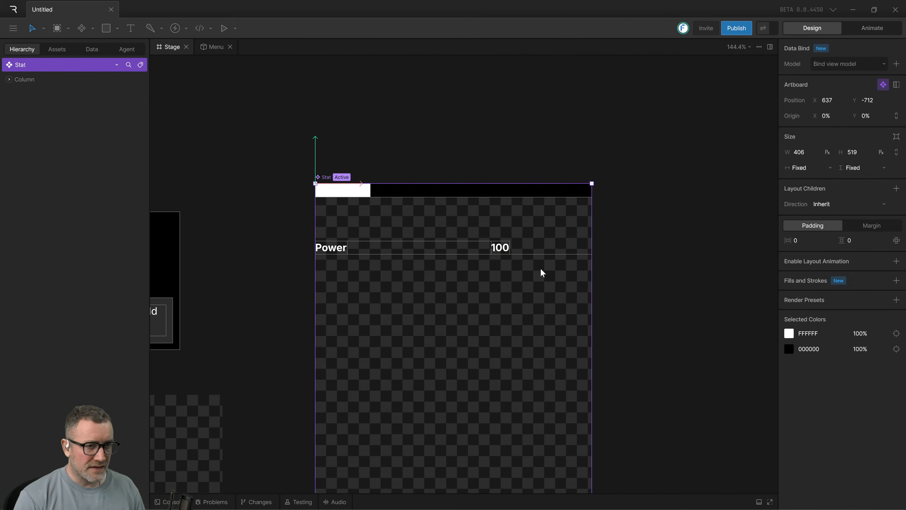
left_click_drag(591, 281, 782, 290)
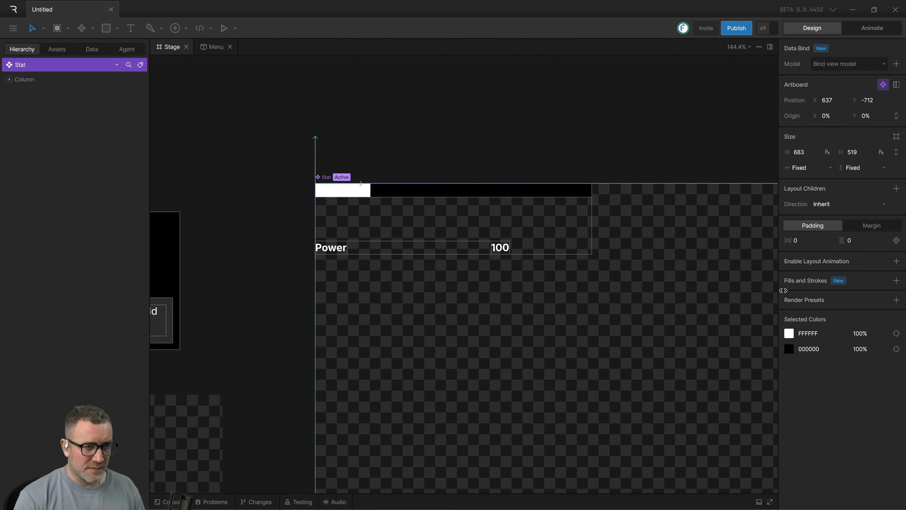
key("ctrl+z")
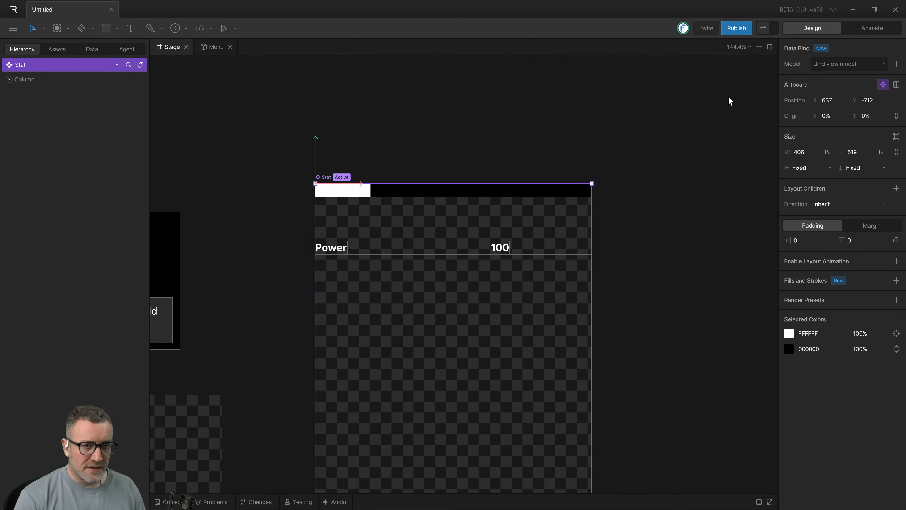
Switch the Column's width unit from pixels to percent, giving it a width of 100%.
left_click(691, 111)
left_click(32, 69)
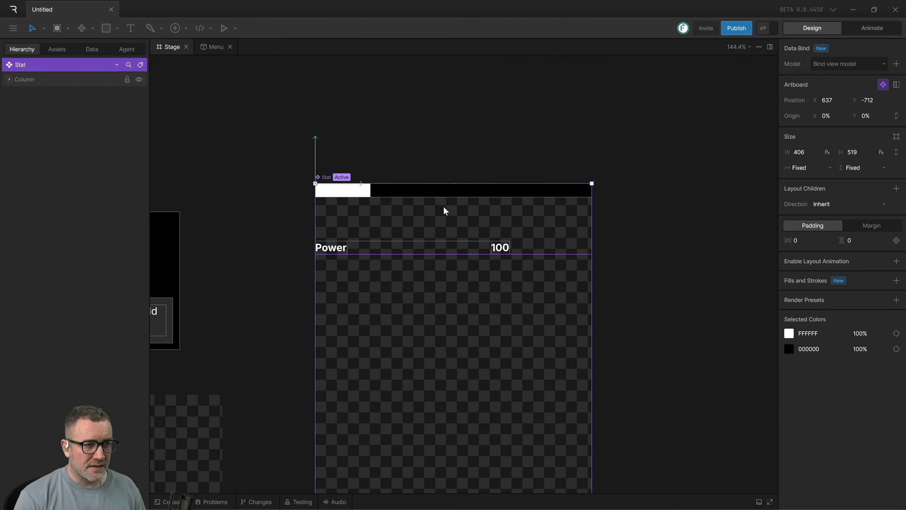
left_click(452, 199)
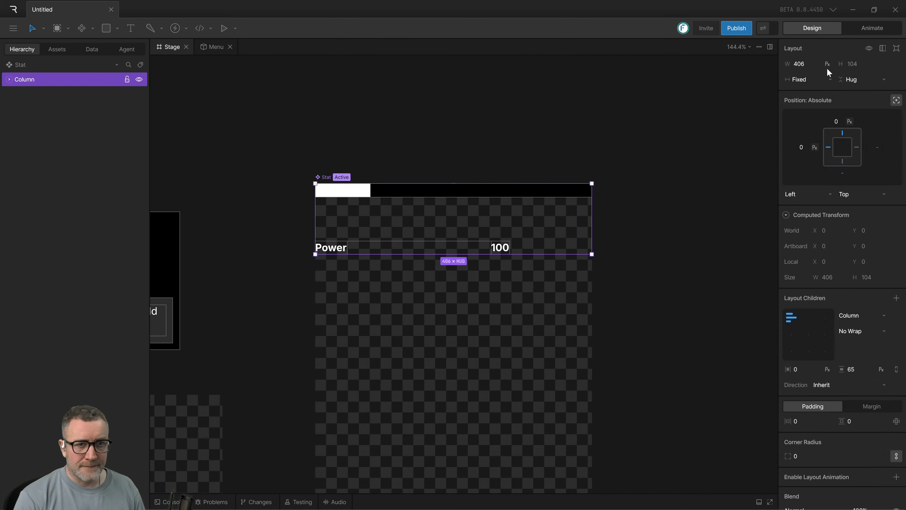
left_click(679, 281)
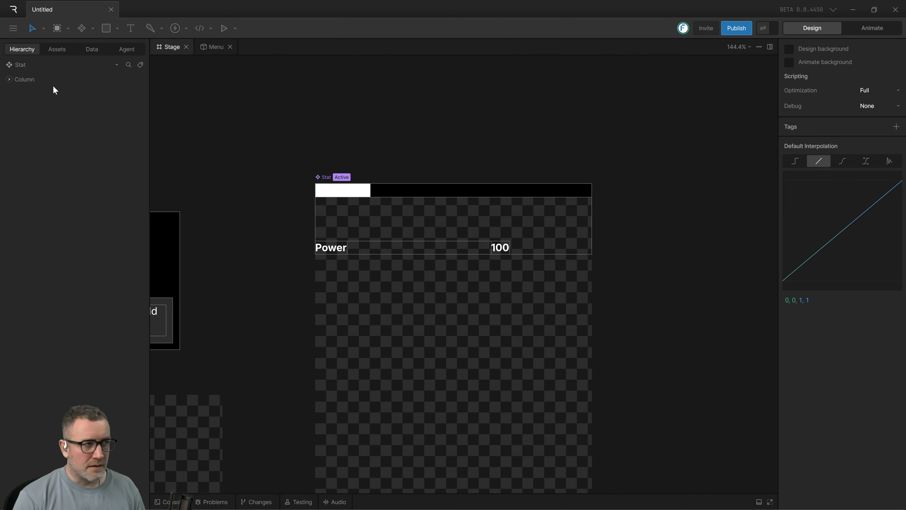
Widen the Stat artboard to about 425 px to test how the Column stretches.
left_click(39, 66)
left_click_drag(591, 302, 605, 314)
left_click(678, 299)
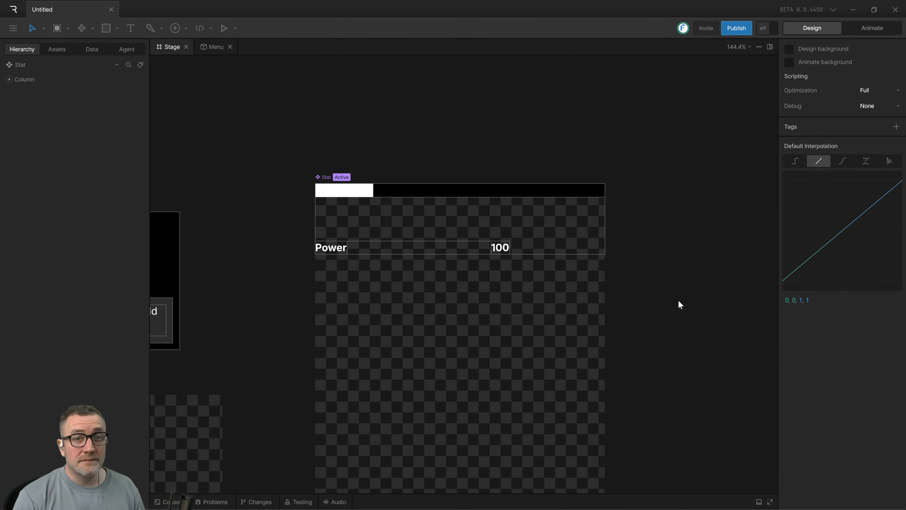
scroll(639, 307, "up", 2)
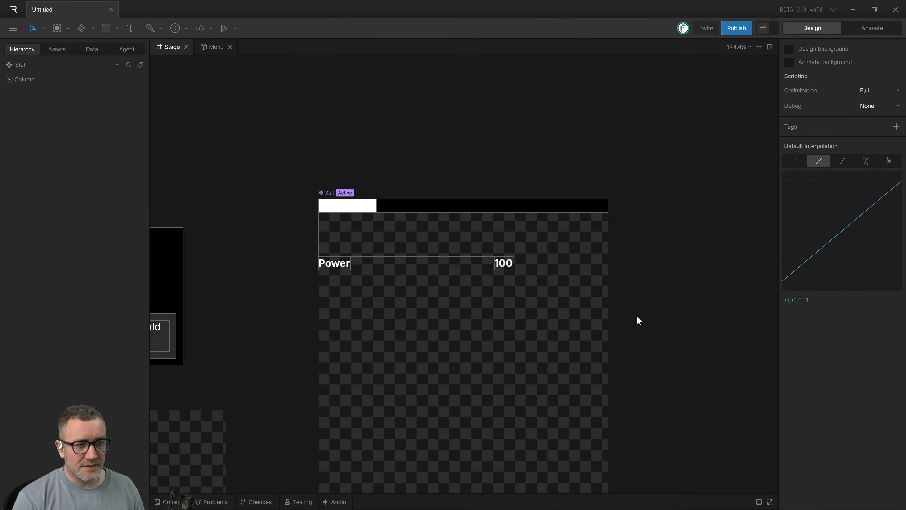
scroll(638, 320, "down", 5)
scroll(576, 225, "up", 3)
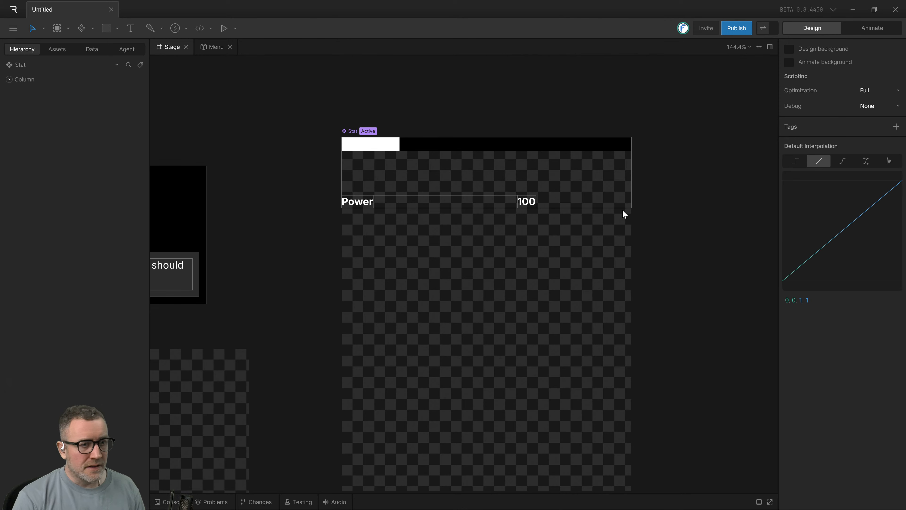
scroll(636, 308, "up", 3)
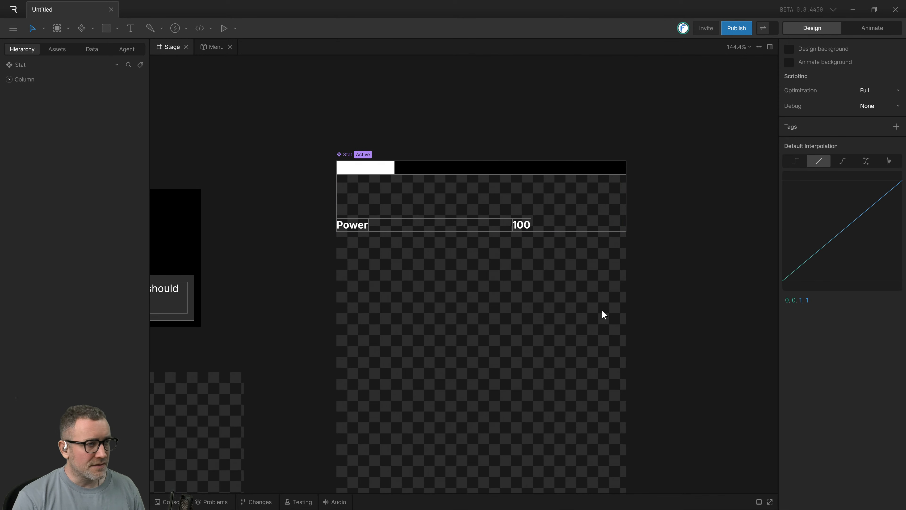
scroll(602, 311, "up", 3)
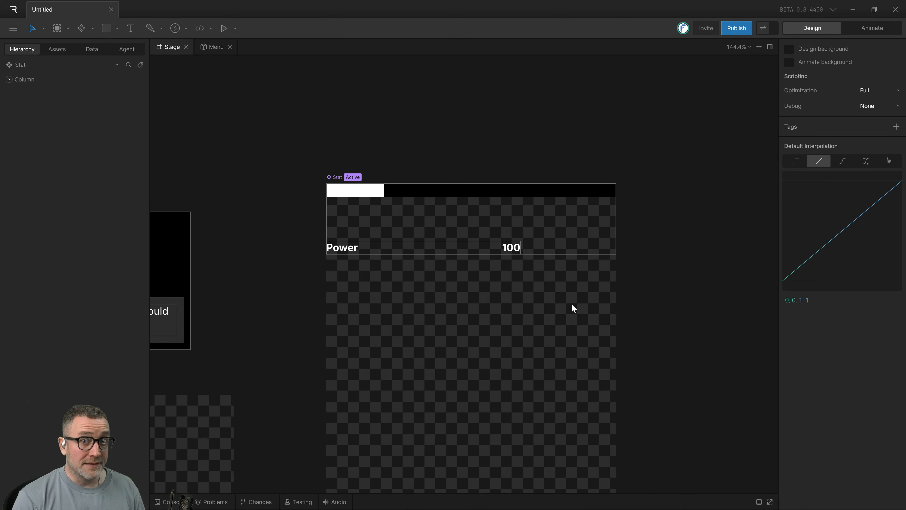
scroll(573, 306, "down", 7)
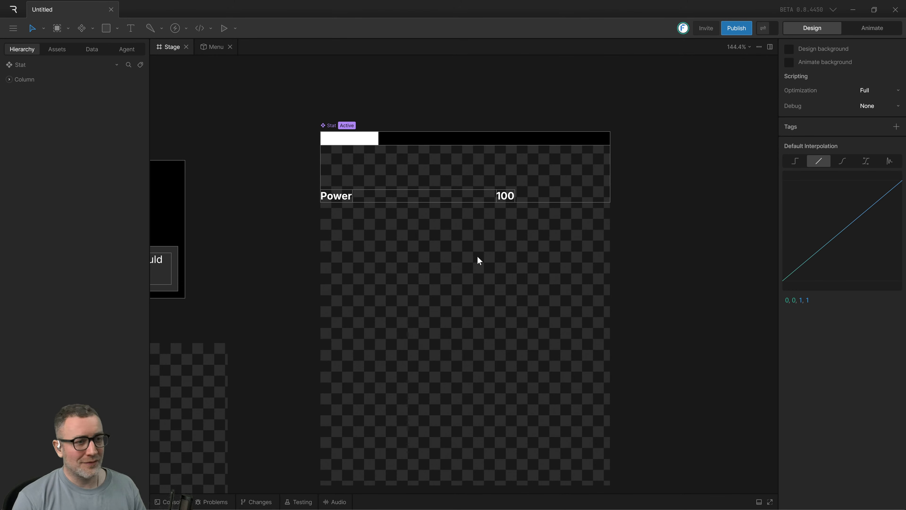
left_click_drag(578, 254, 558, 258)
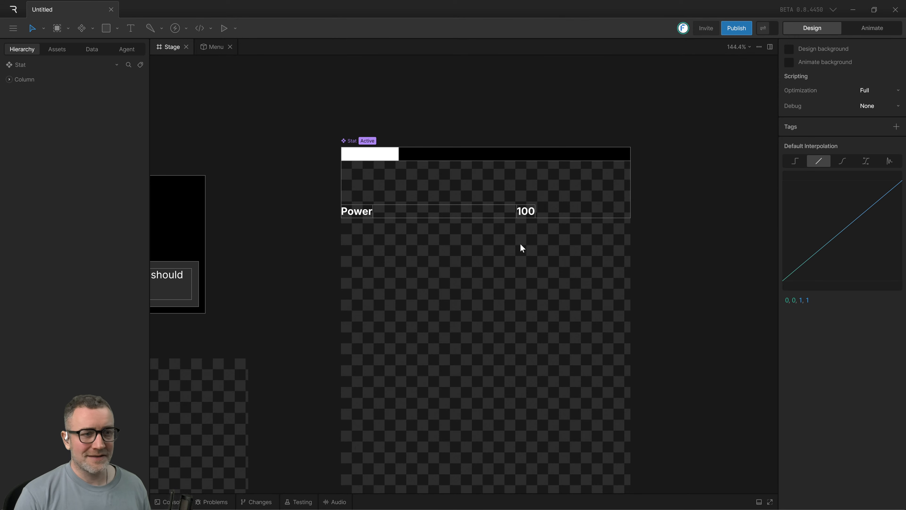
left_click(505, 211)
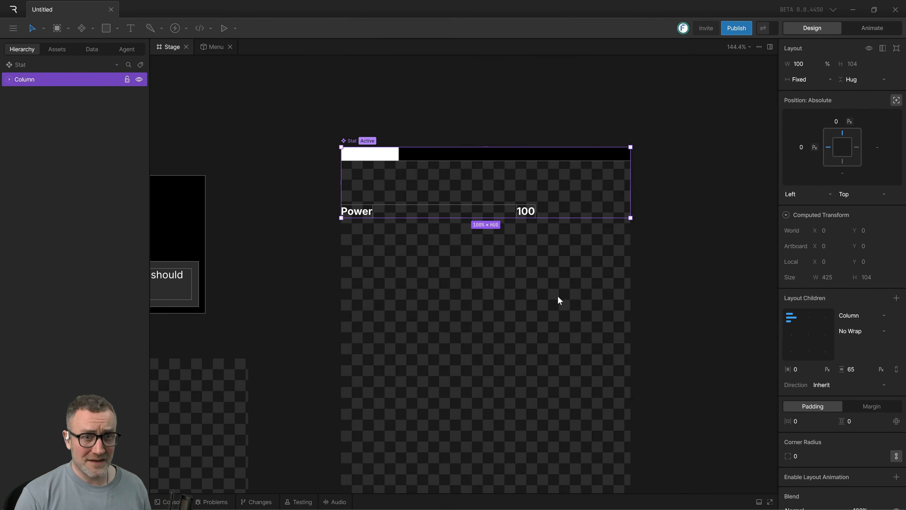
left_click_drag(597, 284, 548, 316)
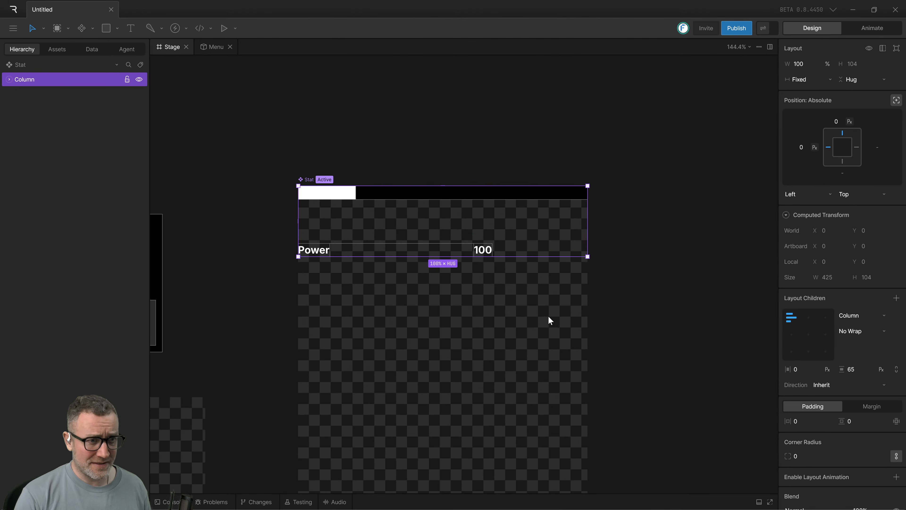
left_click(602, 227)
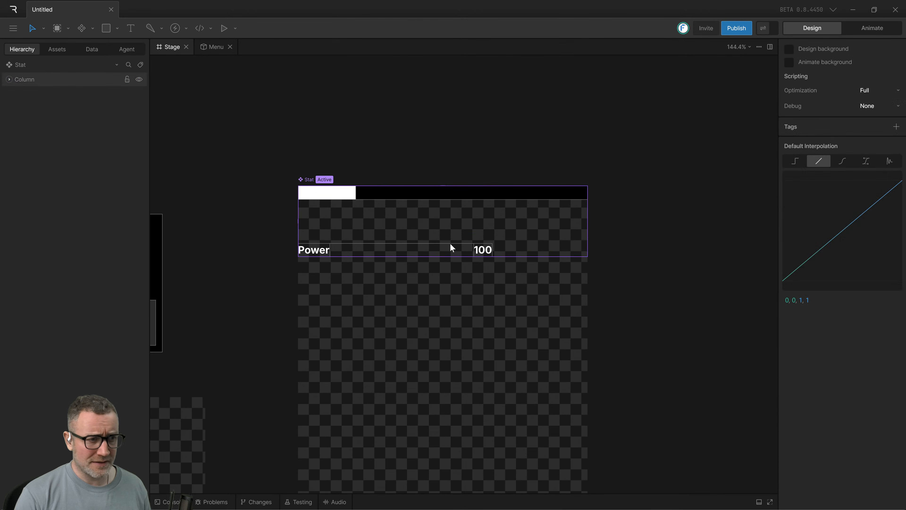
left_click_drag(641, 295, 645, 259)
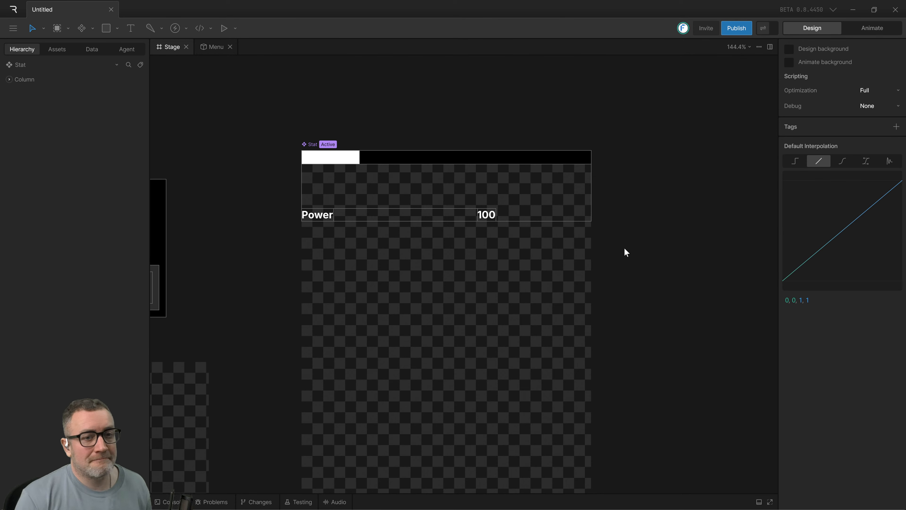
left_click_drag(624, 249, 585, 266)
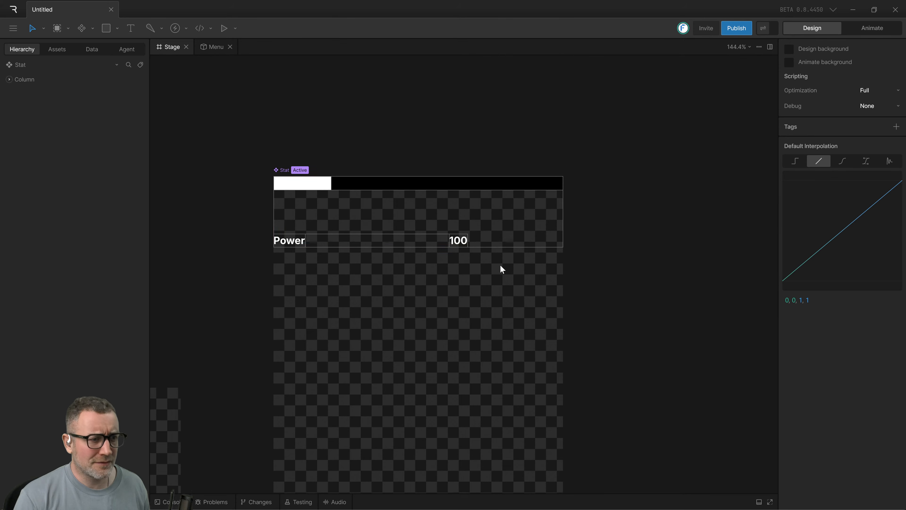
left_click(374, 236)
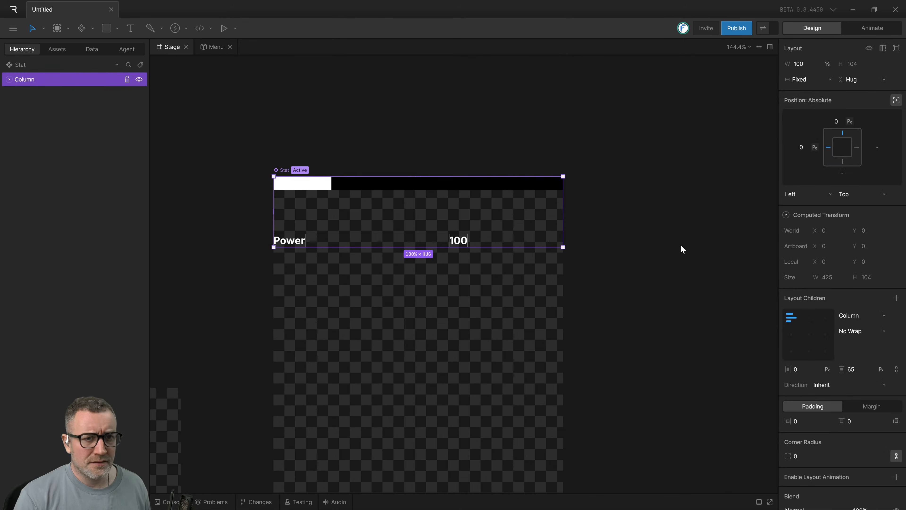
scroll(680, 245, "up", 1)
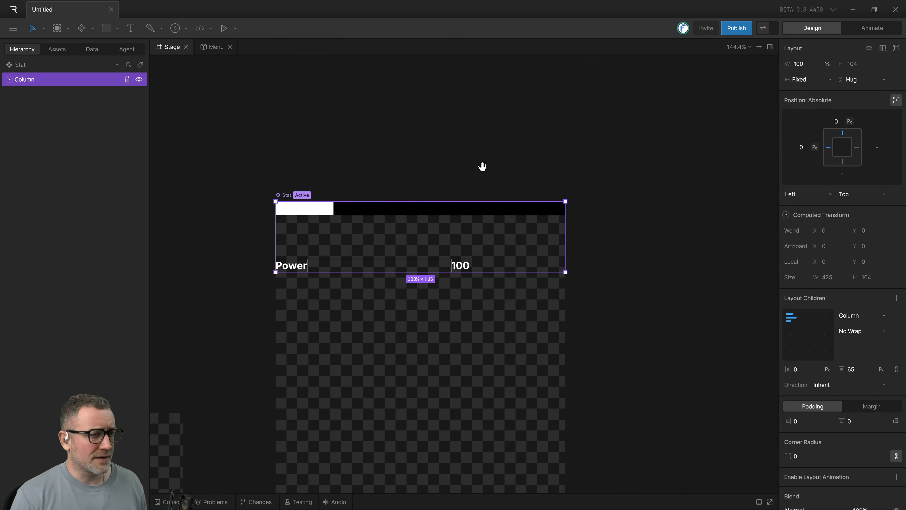
scroll(571, 150, "down", 1)
scroll(645, 223, "up", 1)
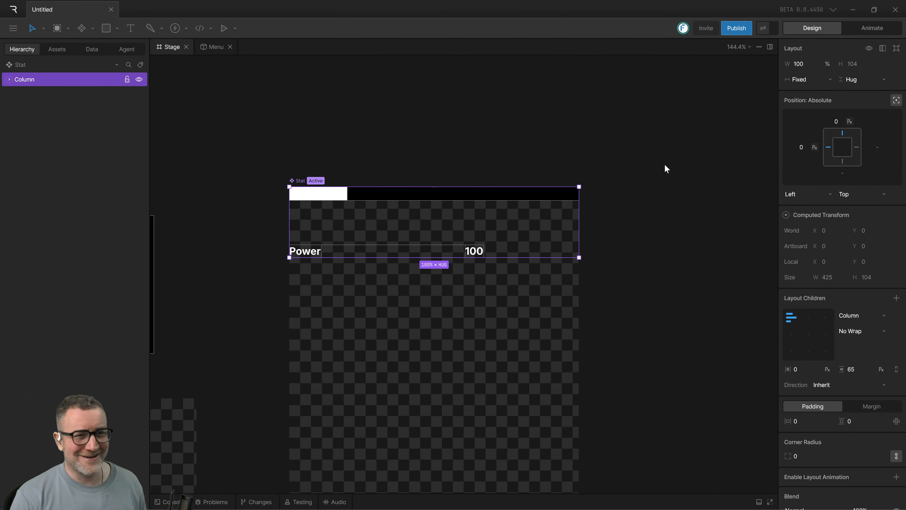